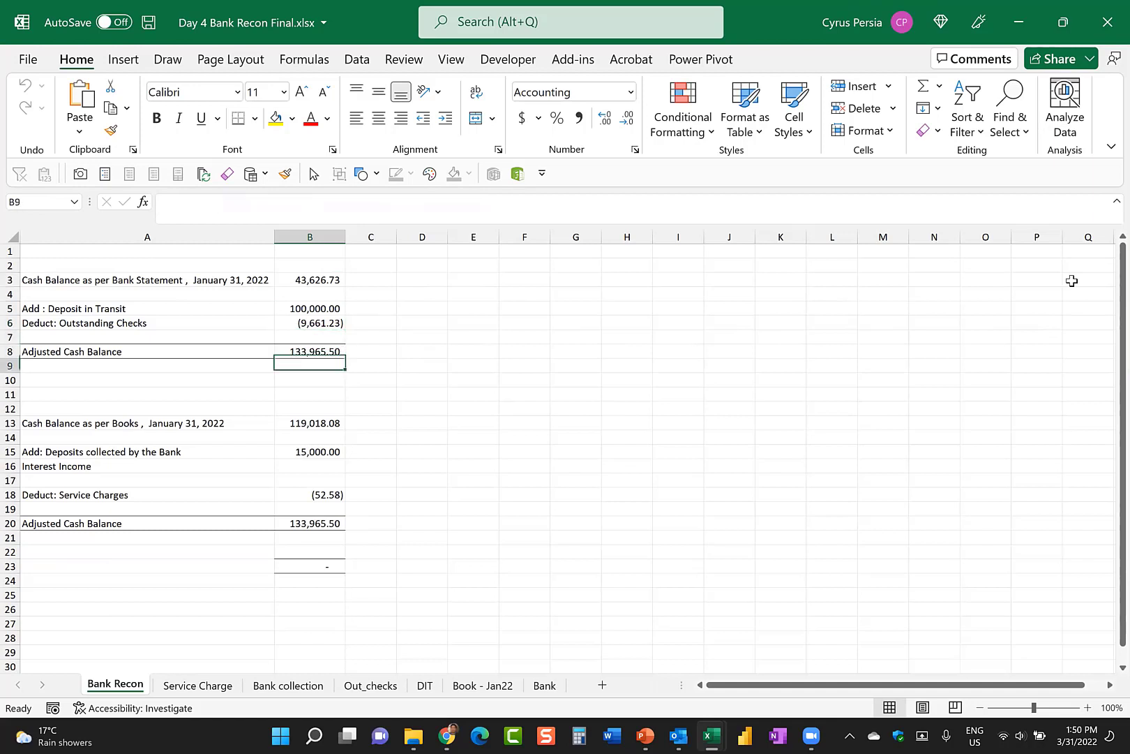
Review the formulas in column B for the adjusted bank balance, book balance, bank-collected deposits, interest income, service charges and adjusted book balance.
{"action": "key", "text": "Up"}
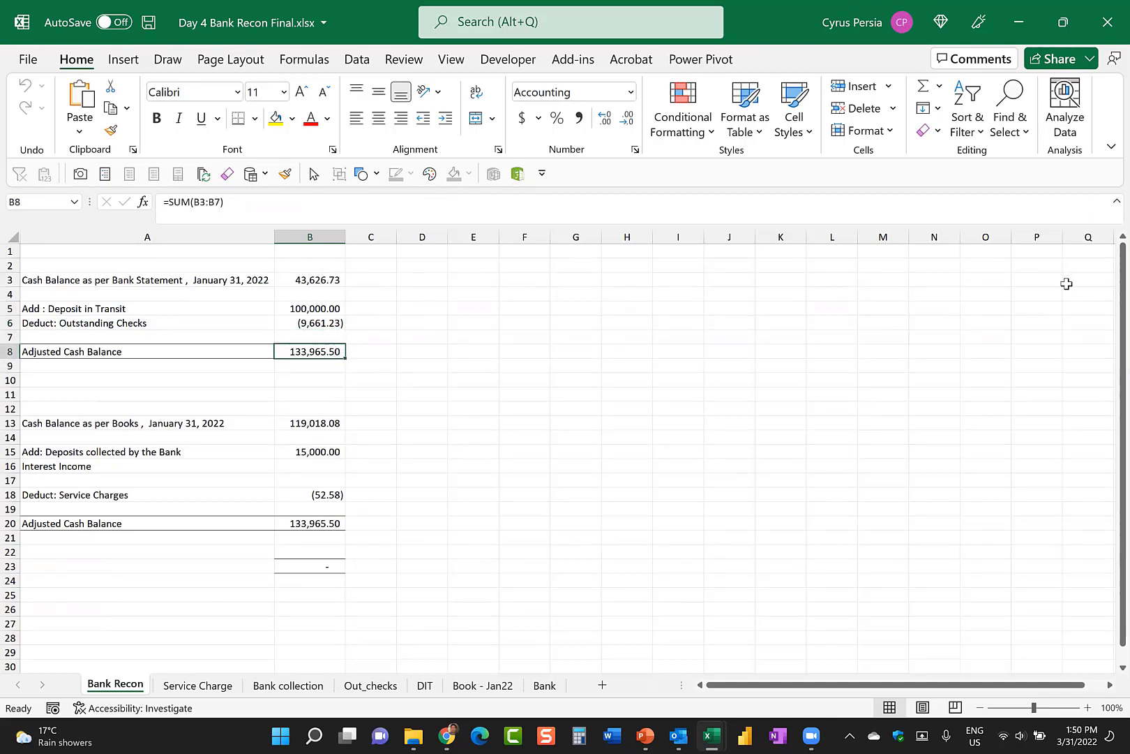
{"action": "left_click", "coordinate": [171, 423]}
{"action": "key", "text": "Right"}
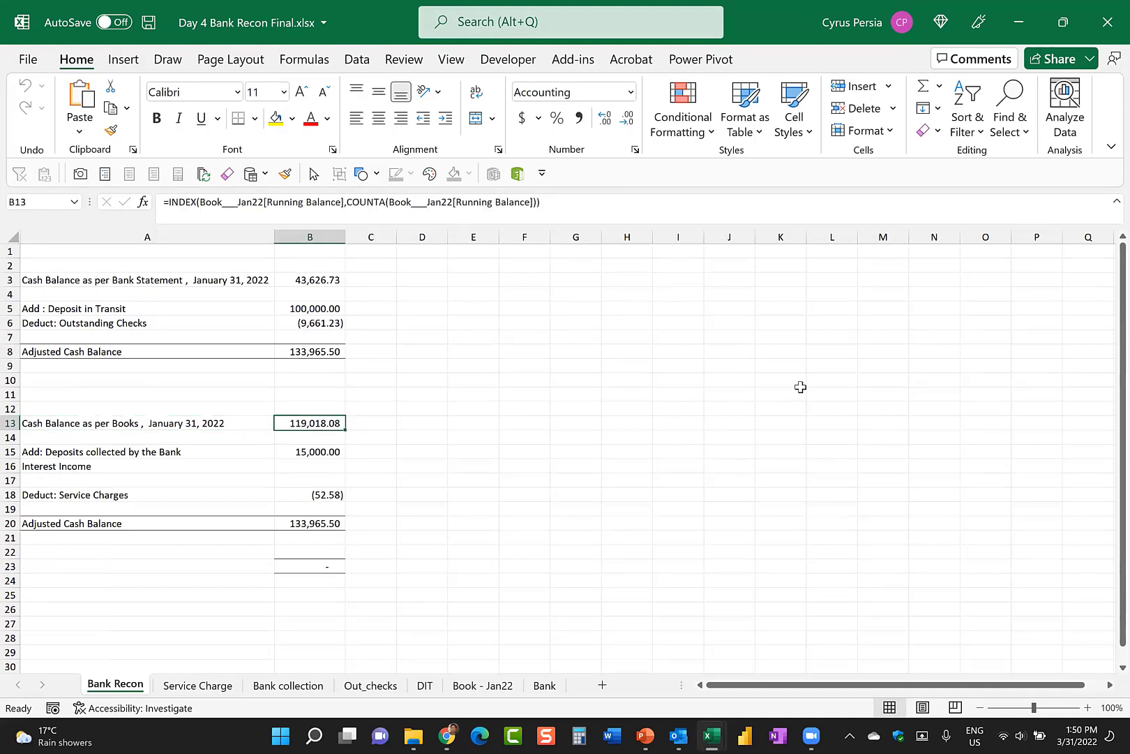
{"action": "key", "text": "Down"}
{"action": "key", "text": "Down"}
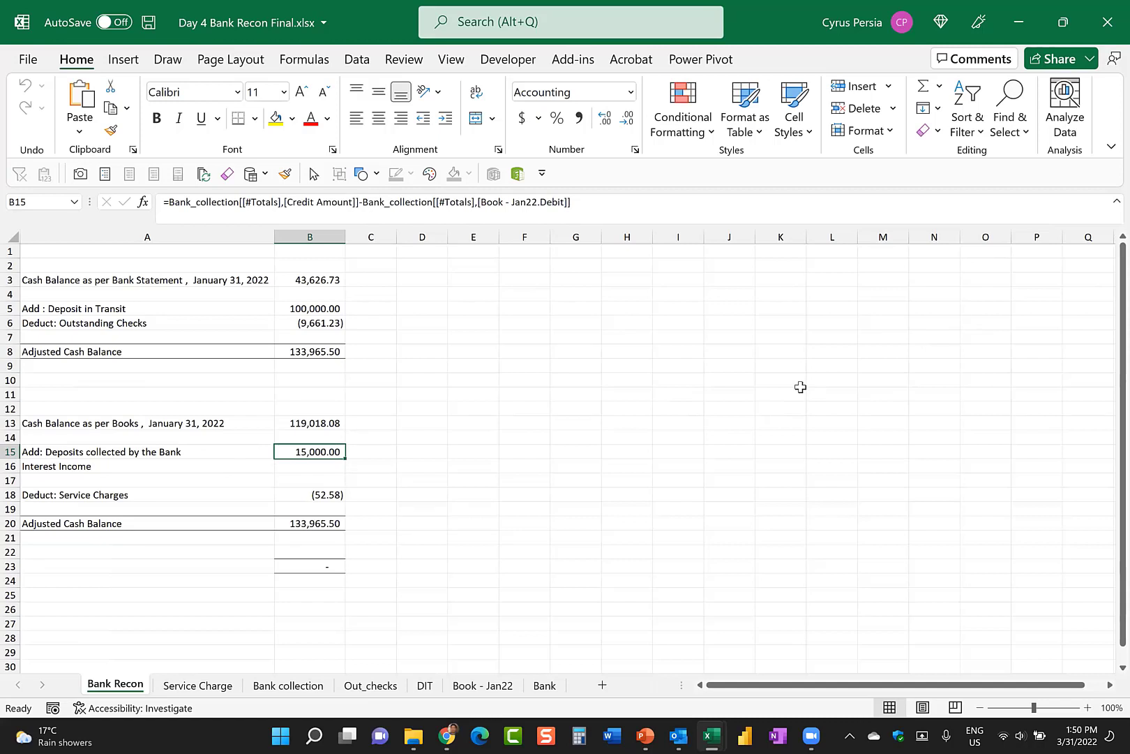
{"action": "key", "text": "Down"}
{"action": "key", "text": "Down"}
{"action": "key", "text": "Down"}
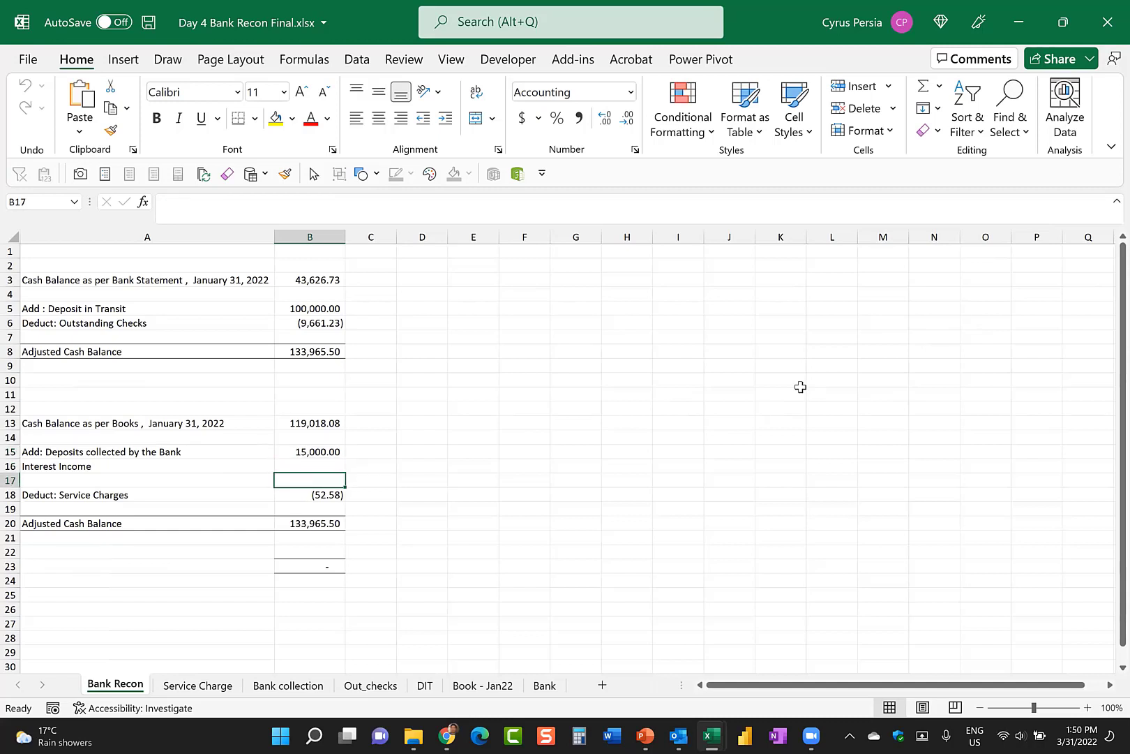
{"action": "key", "text": "Up"}
{"action": "key", "text": "Up"}
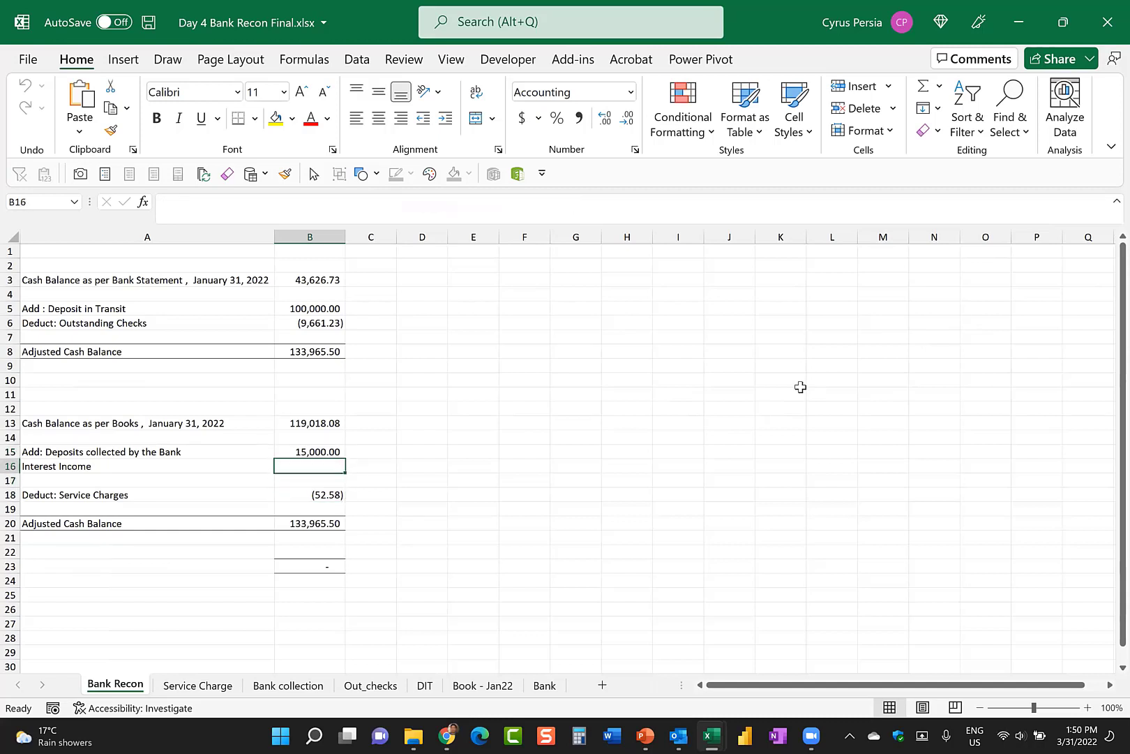
{"action": "key", "text": "Down"}
{"action": "key", "text": "Down"}
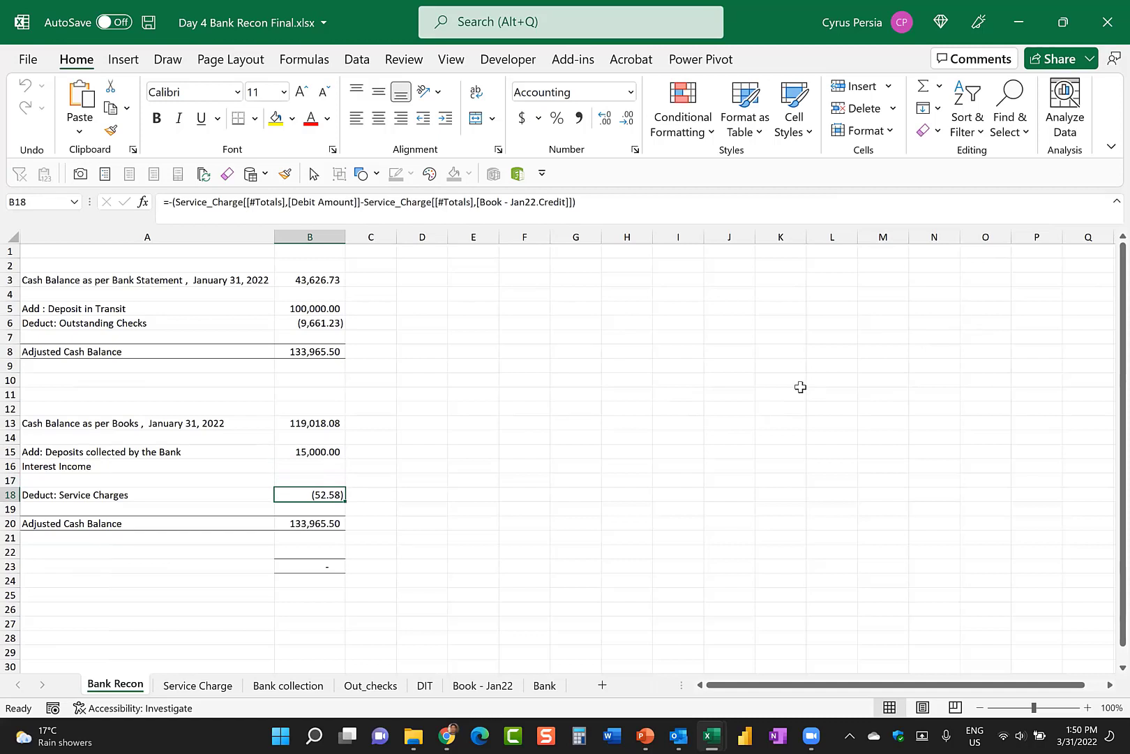
{"action": "key", "text": "Down"}
{"action": "key", "text": "Down"}
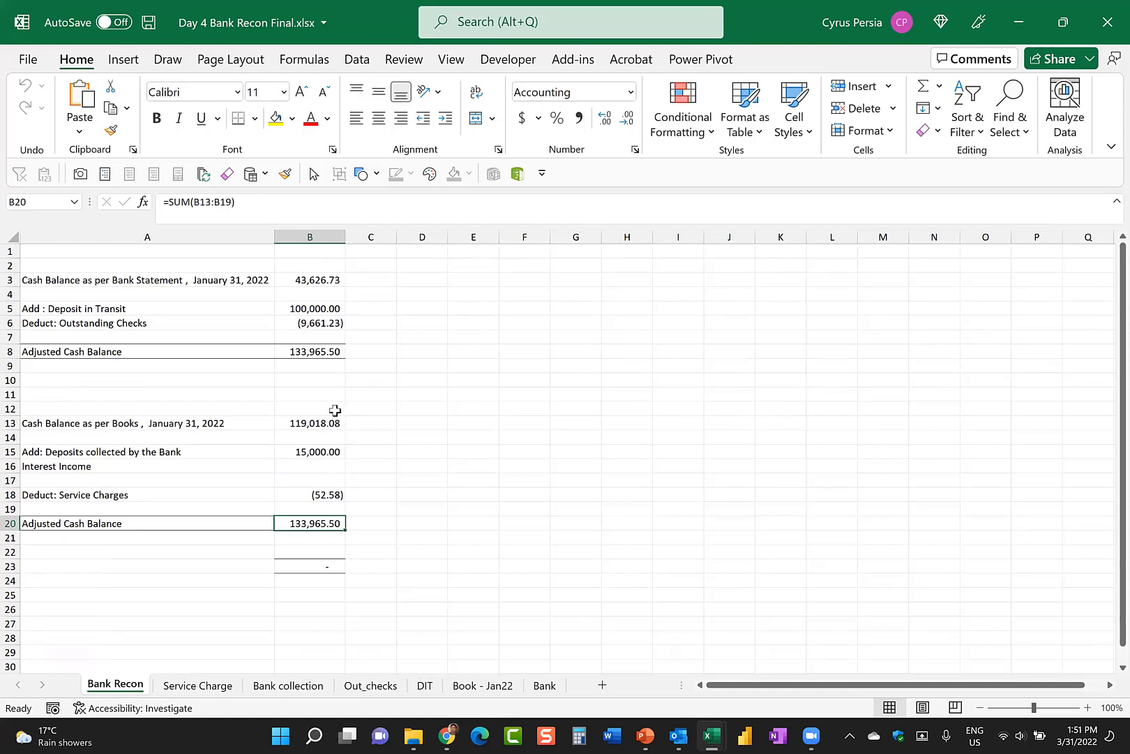
Compare the bank and book adjusted cash balances in B8 and B20 and inspect the difference formula in B23.
{"action": "left_click", "coordinate": [327, 570]}
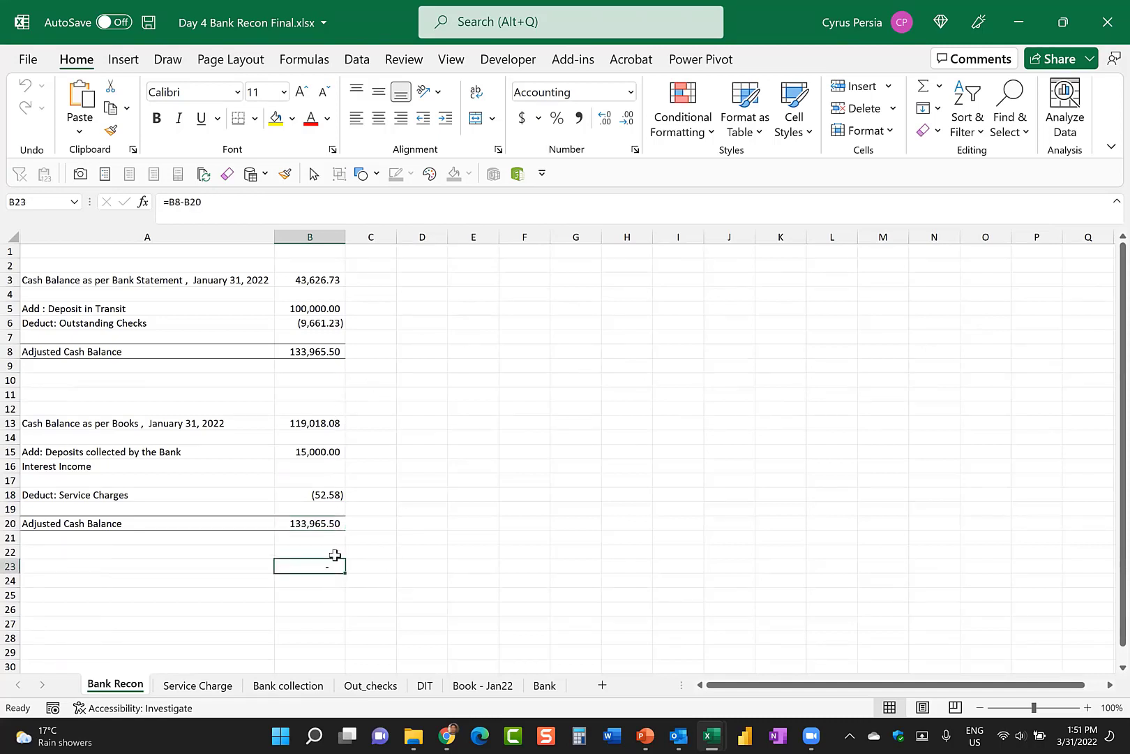
{"action": "left_click", "coordinate": [330, 352]}
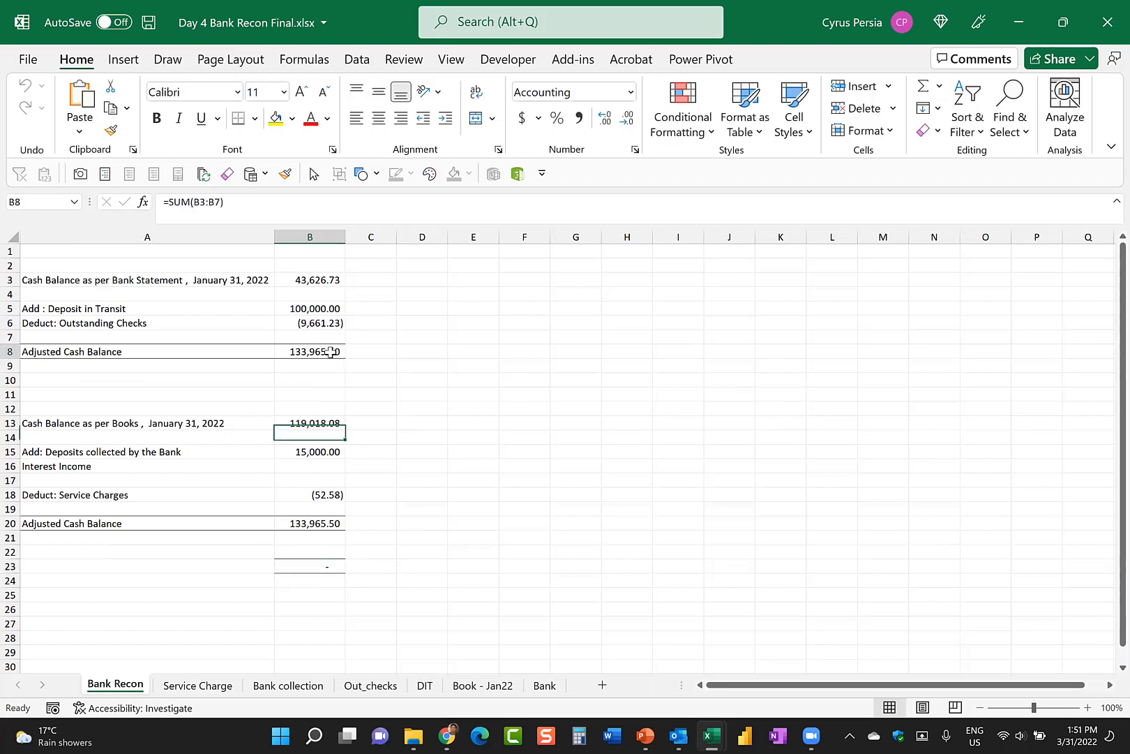
{"action": "left_click", "coordinate": [322, 525], "text": "ctrl"}
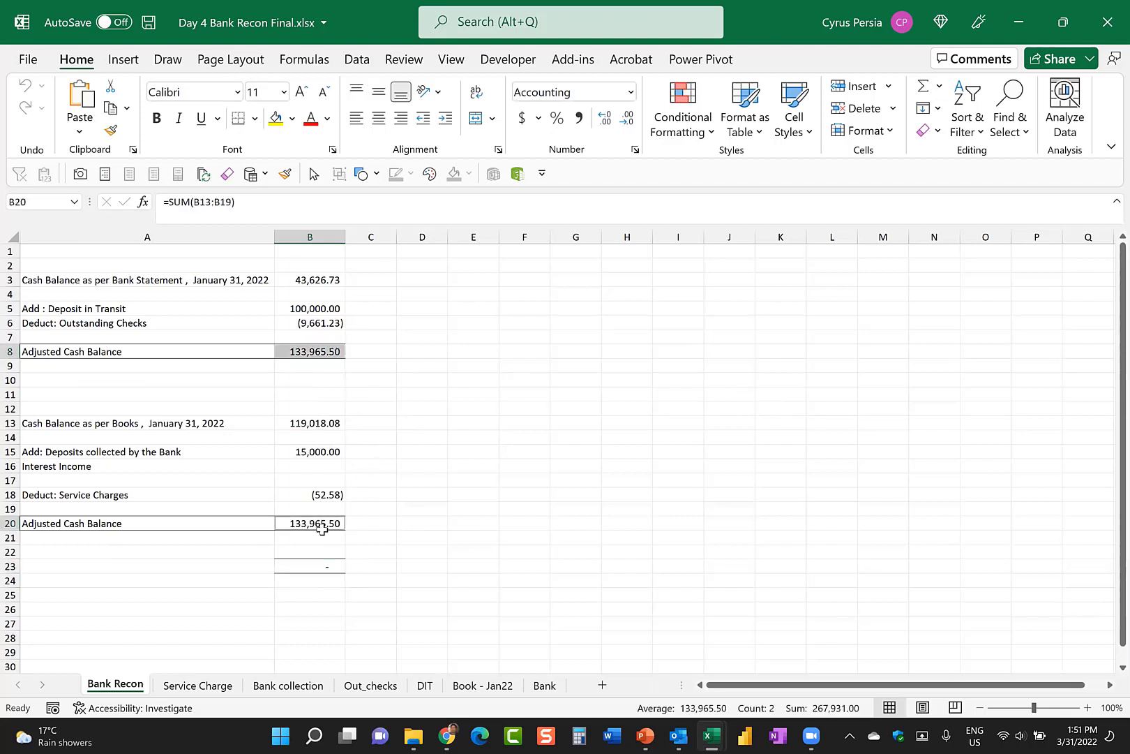
{"action": "left_click", "coordinate": [318, 566]}
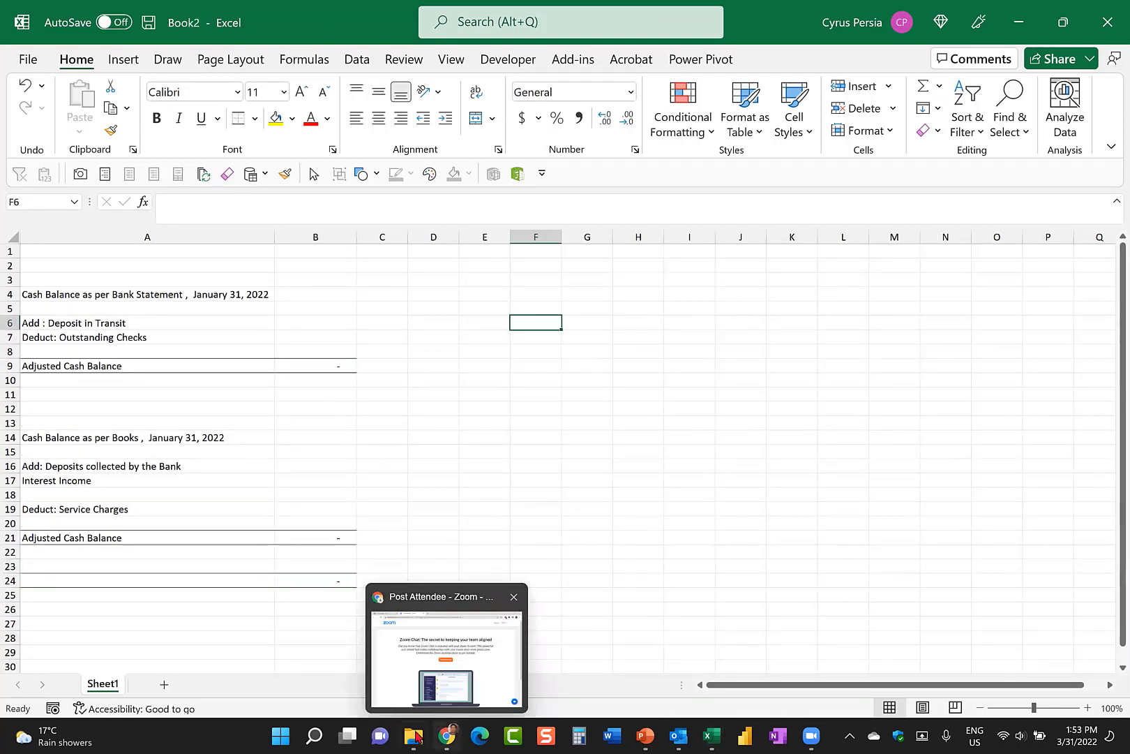
Open Bank Details - Jan22.csv from the Exercises\Bank folder, inspect its transaction layout, and close it without saving.
{"action": "mouse_move", "coordinate": [415, 736]}
{"action": "left_click", "coordinate": [399, 663]}
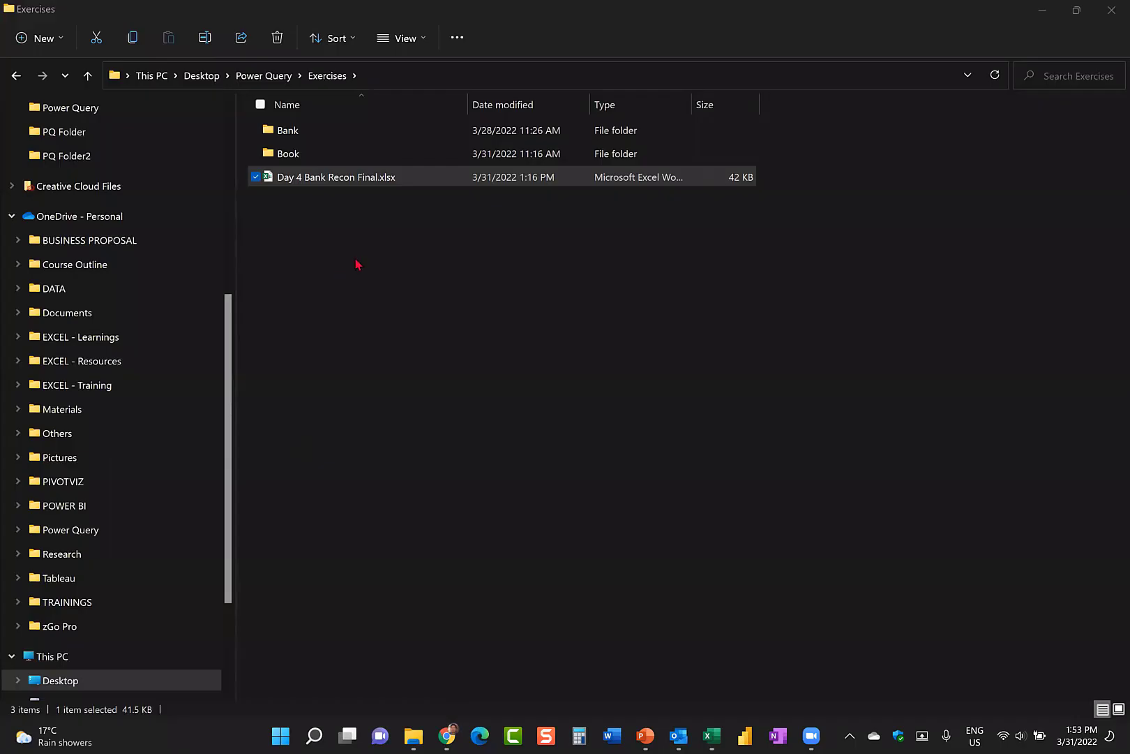
{"action": "double_click", "coordinate": [315, 133]}
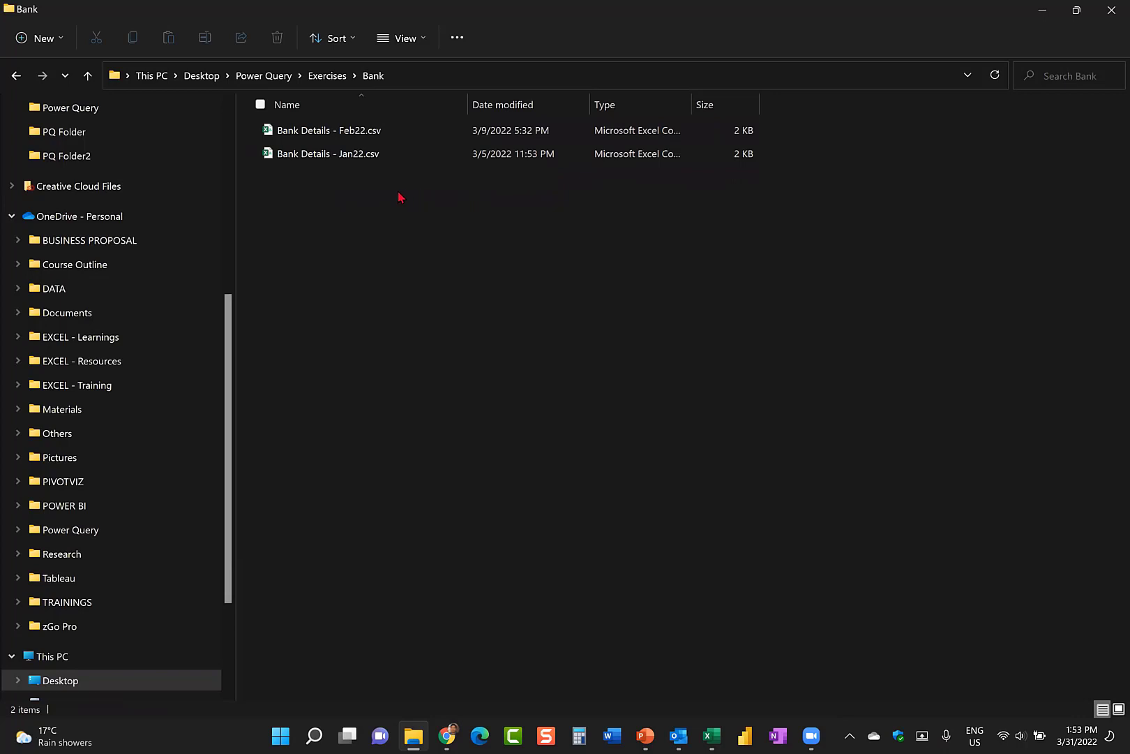
{"action": "double_click", "coordinate": [354, 155]}
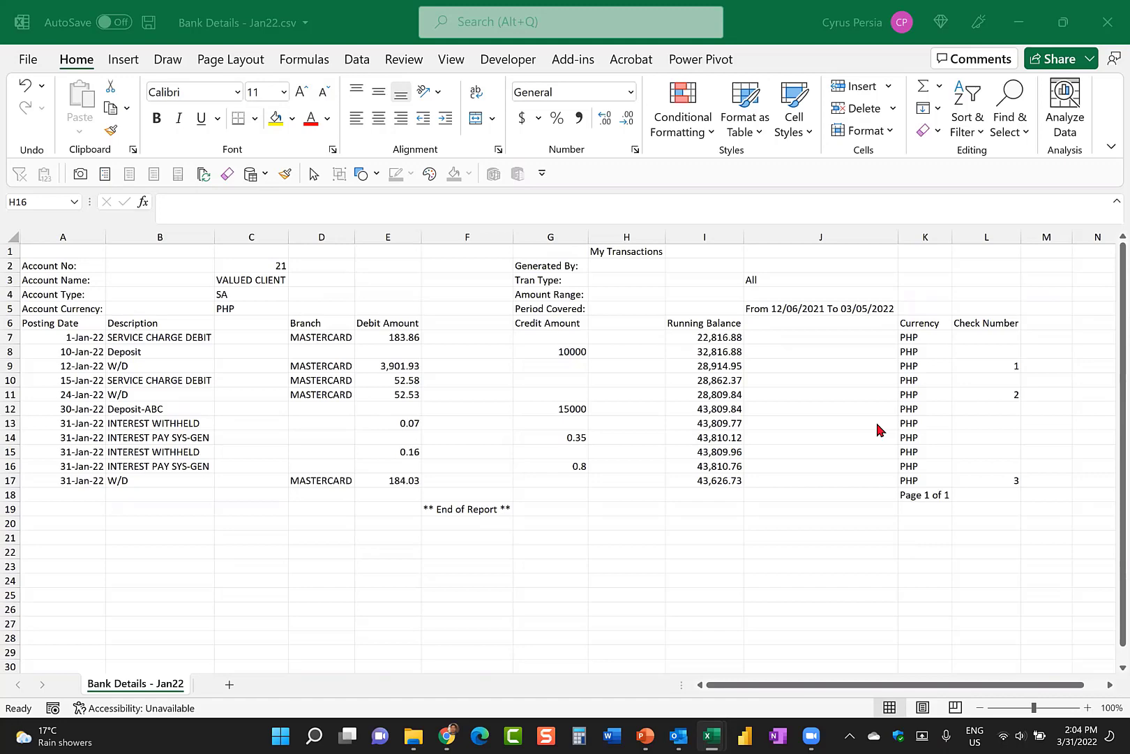
{"action": "left_click", "coordinate": [1108, 22]}
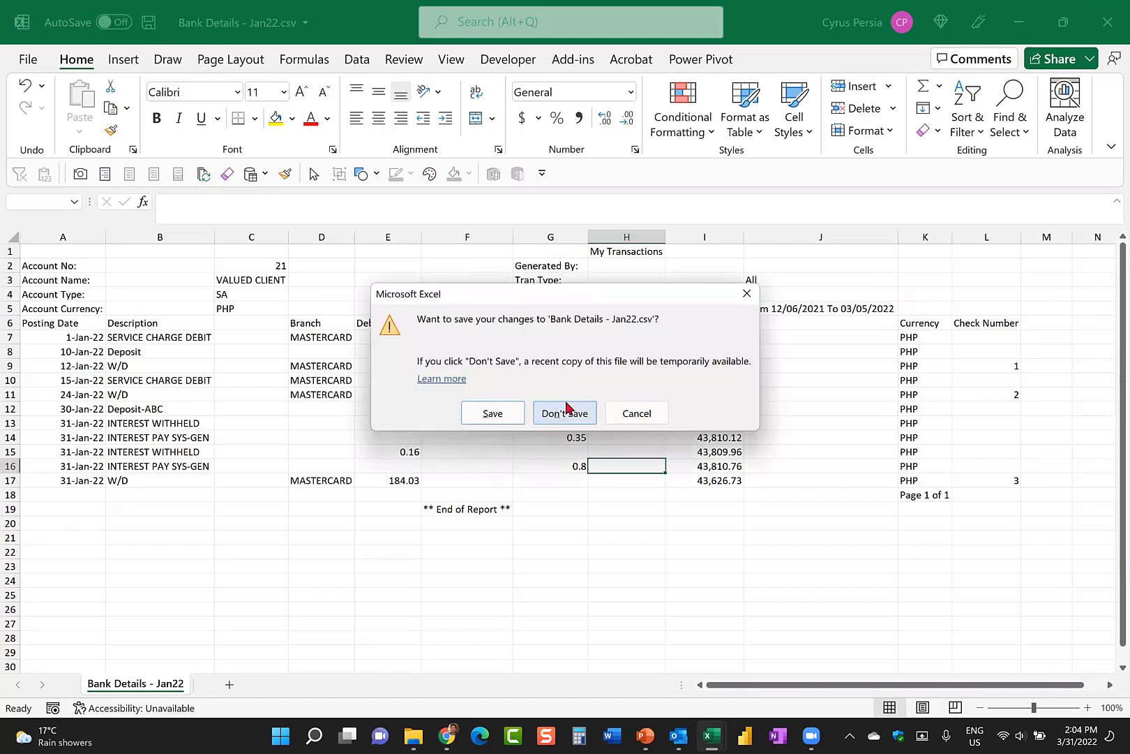
{"action": "left_click", "coordinate": [570, 416]}
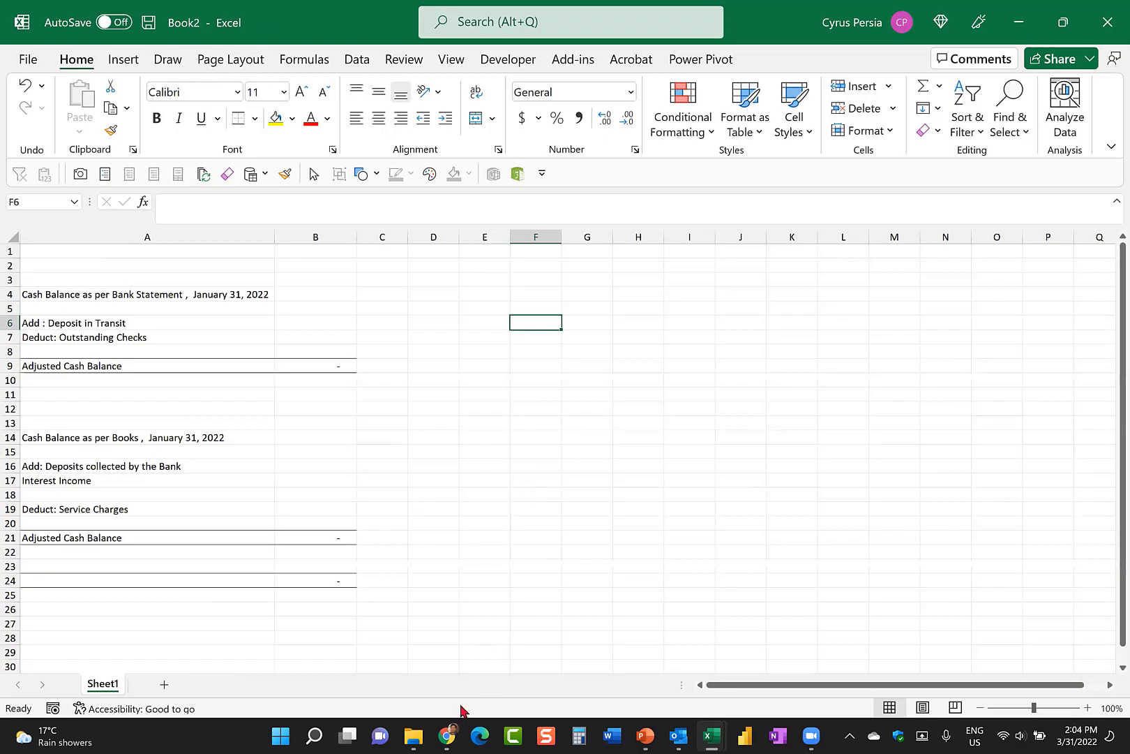
Open Book - Jan22.xlsx from the Exercises\Book folder, examine its deposit and withdrawal entries, and close the workbook.
{"action": "left_click", "coordinate": [413, 736]}
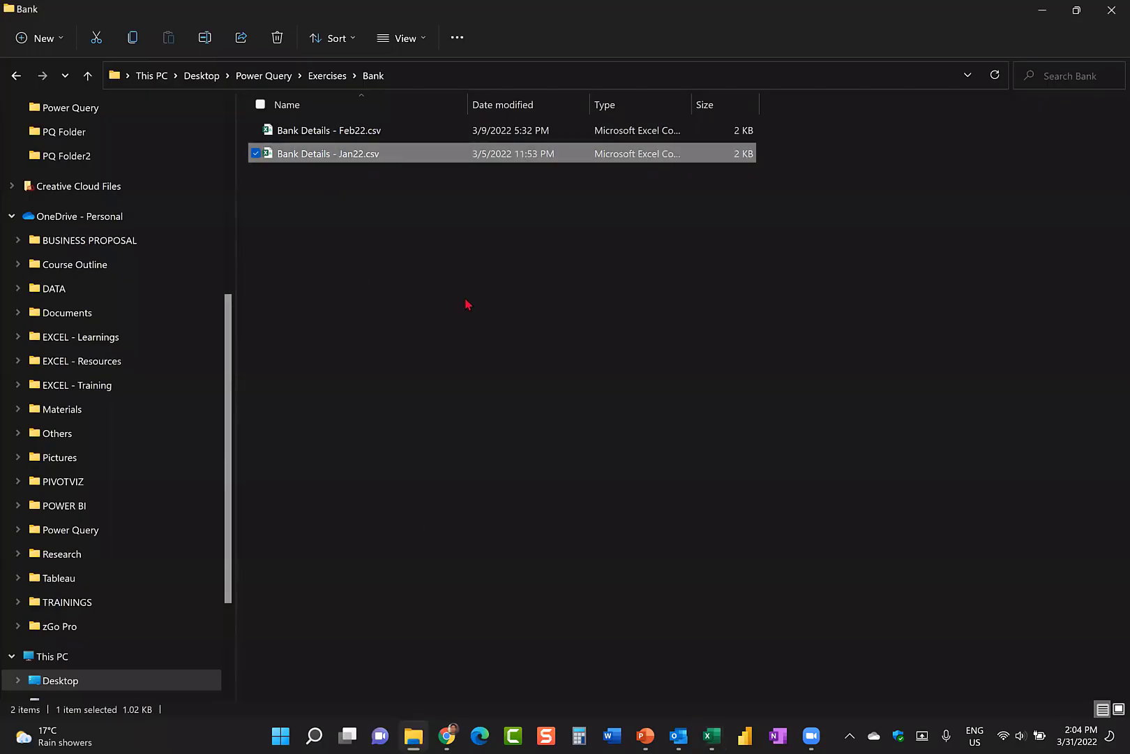
{"action": "key", "text": "BackSpace"}
{"action": "double_click", "coordinate": [338, 172]}
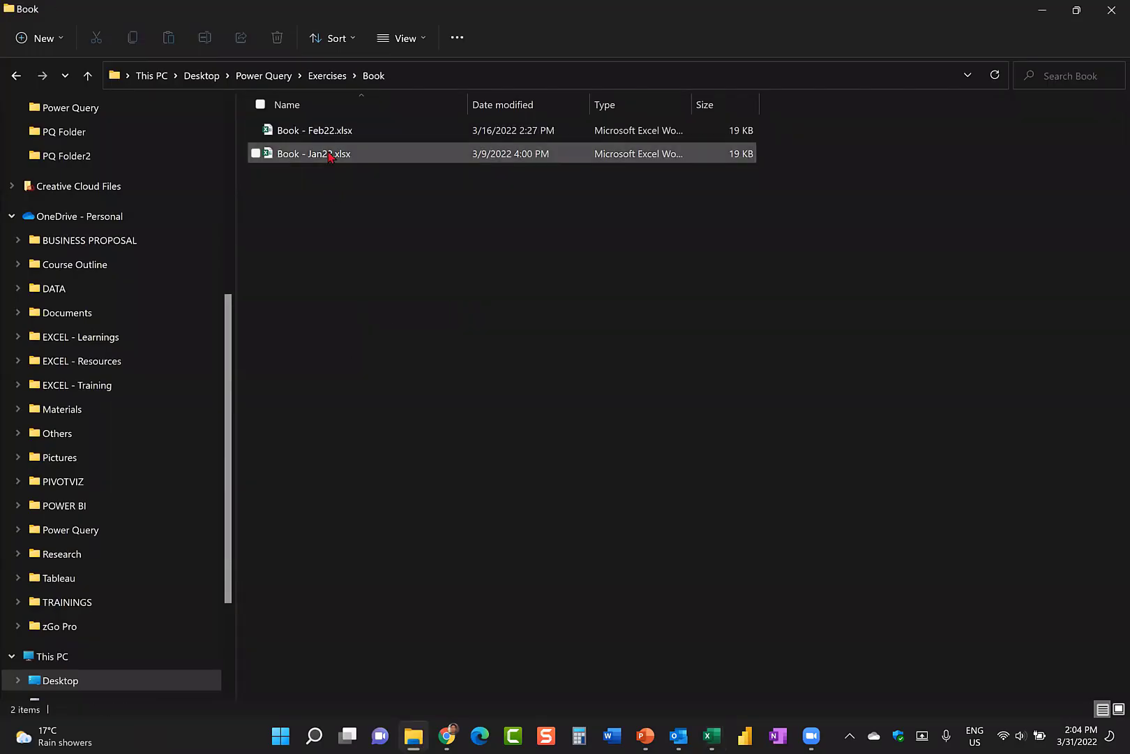
{"action": "left_click", "coordinate": [329, 152]}
{"action": "double_click", "coordinate": [329, 153]}
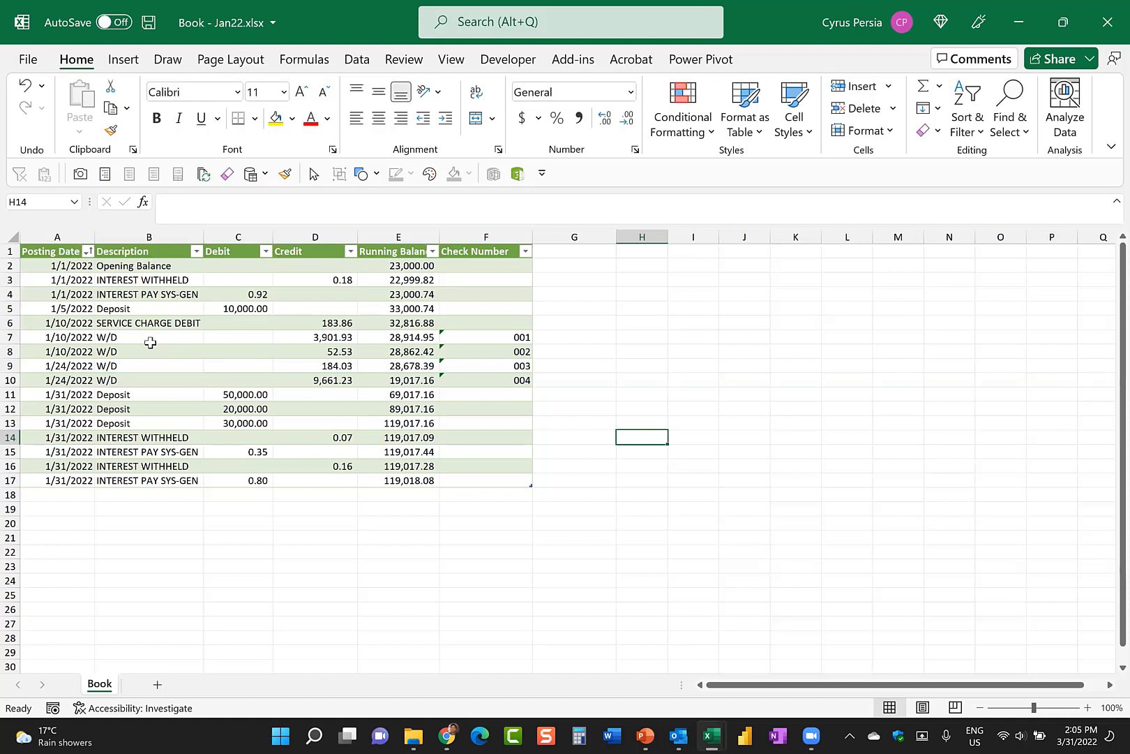
{"action": "left_click", "coordinate": [157, 308]}
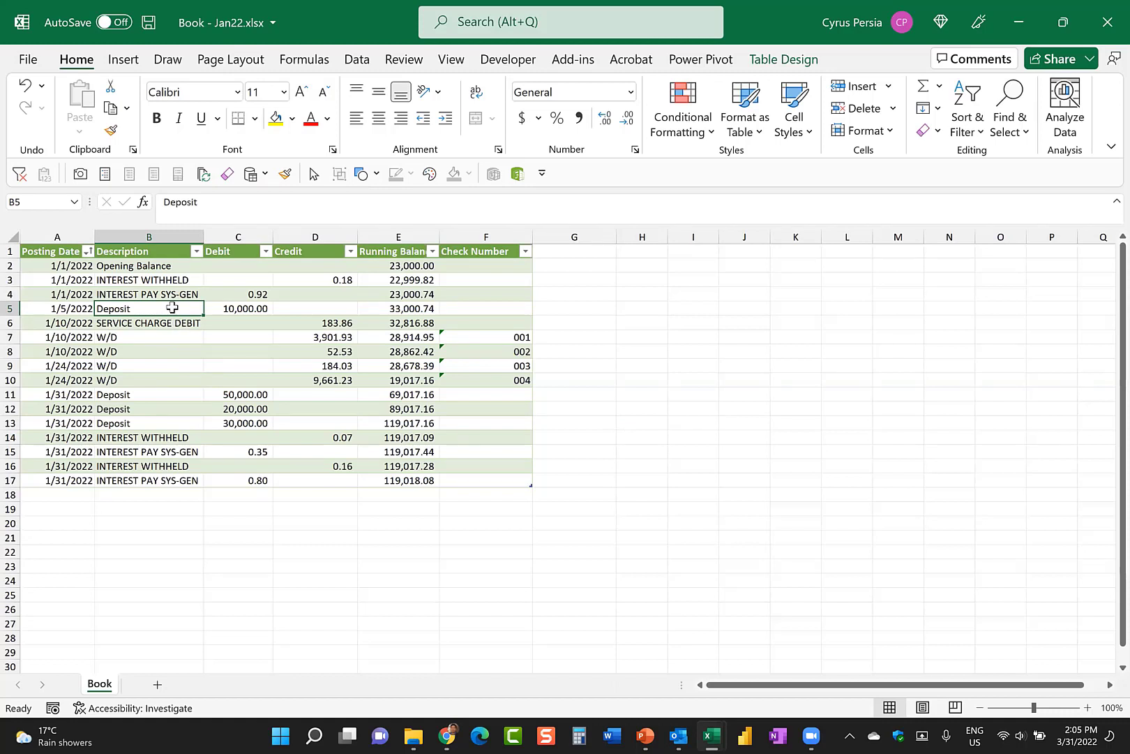
{"action": "left_click", "coordinate": [166, 351]}
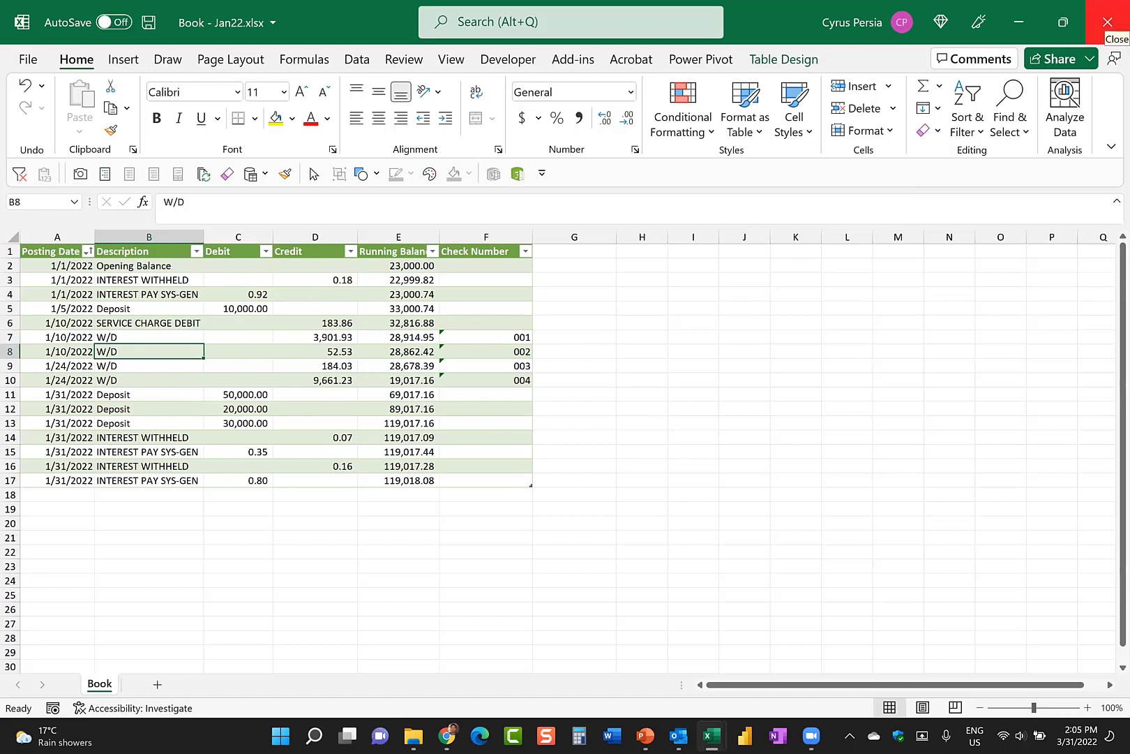
{"action": "left_click", "coordinate": [1108, 22]}
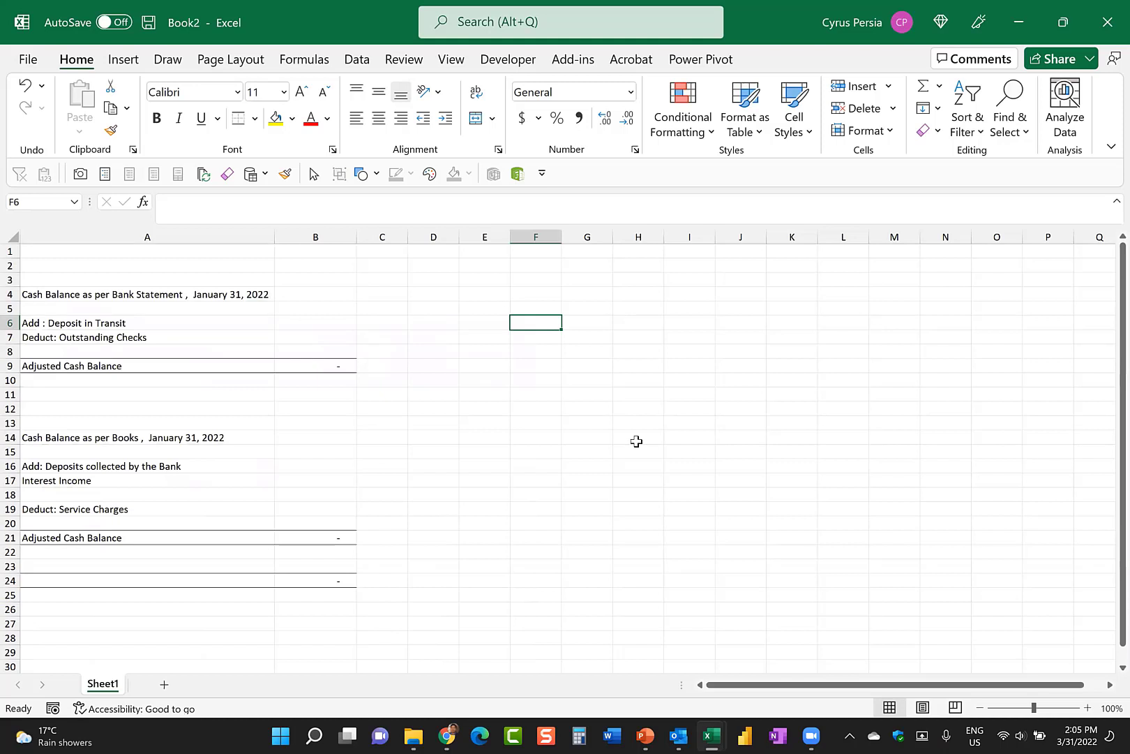
Switch to the PowerPoint presentation, read the Bank Recon steps slide, and return to the blank reconciliation workbook in Excel.
{"action": "mouse_move", "coordinate": [649, 737]}
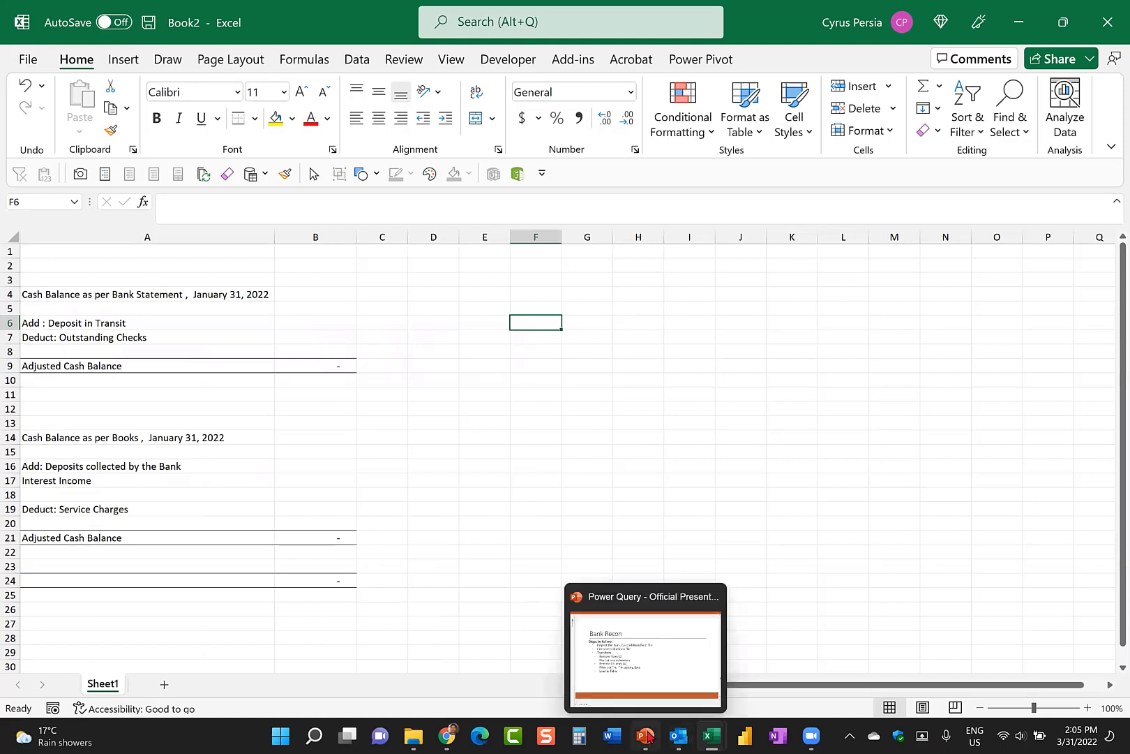
{"action": "left_click", "coordinate": [674, 676]}
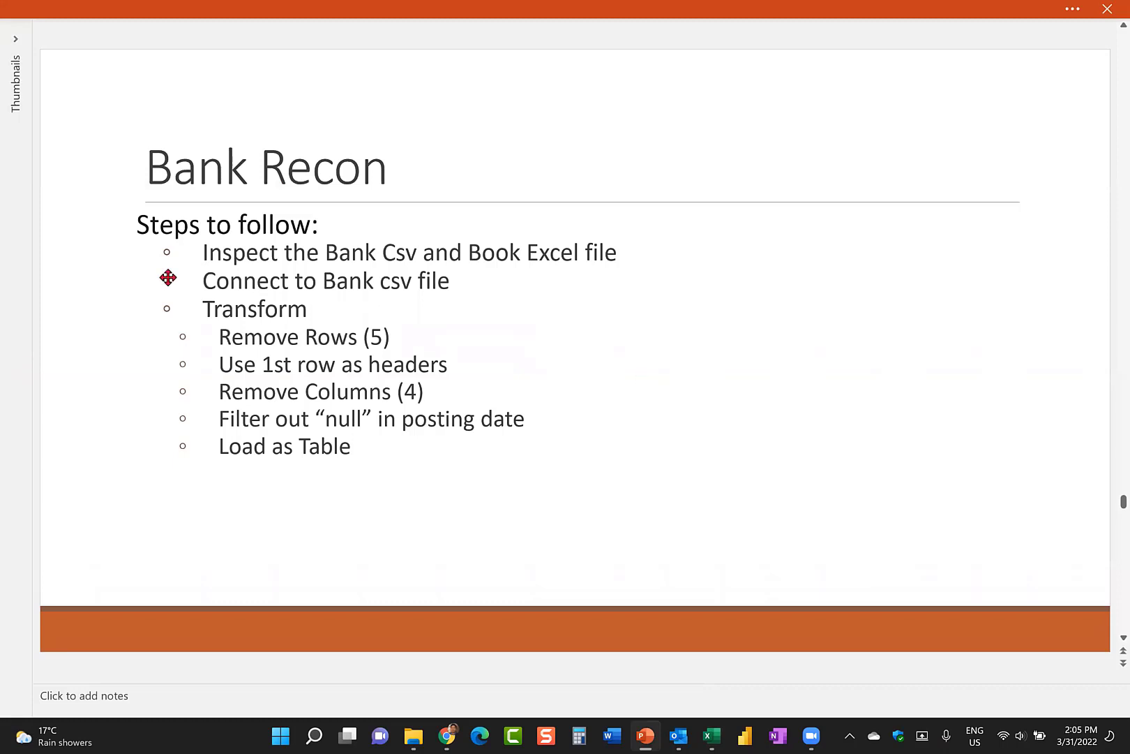
{"action": "scroll", "coordinate": [403, 245], "scroll_direction": "up", "scroll_amount": 1}
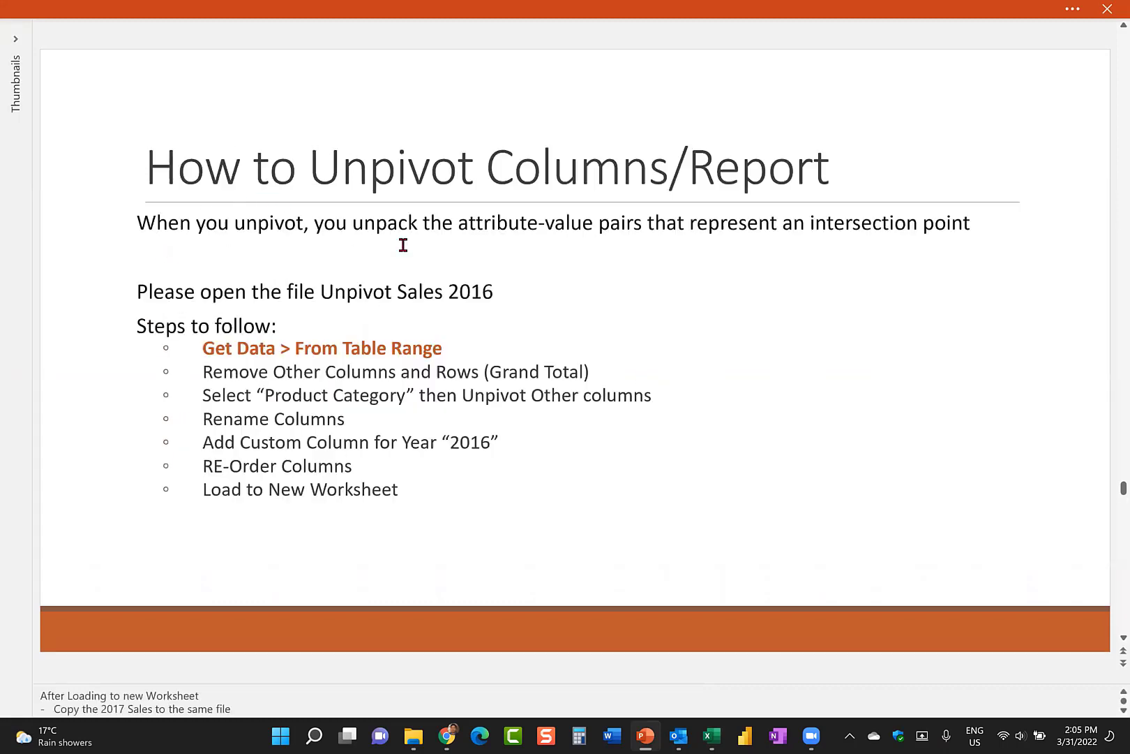
{"action": "scroll", "coordinate": [404, 244], "scroll_direction": "down", "scroll_amount": 1}
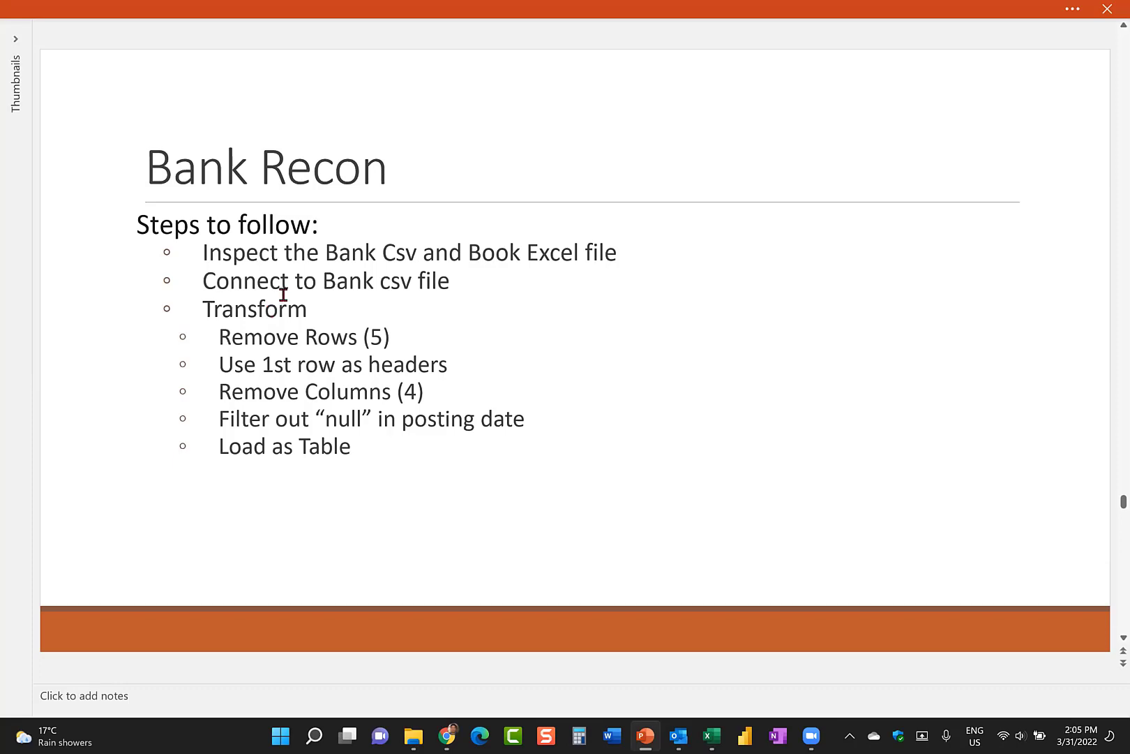
{"action": "key", "text": "alt+Tab"}
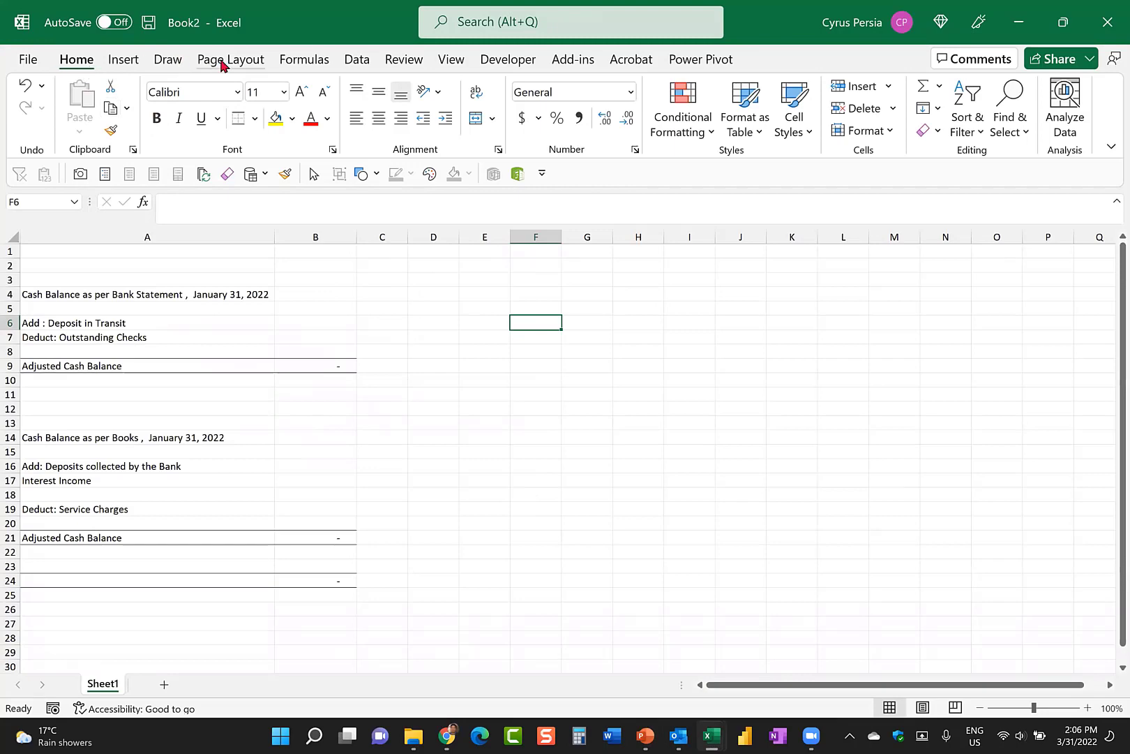
Connect to Bank Details - Jan22.csv in the Exercises\Bank folder as a Text/CSV source and open it for transformation in Power Query.
{"action": "left_click", "coordinate": [357, 61]}
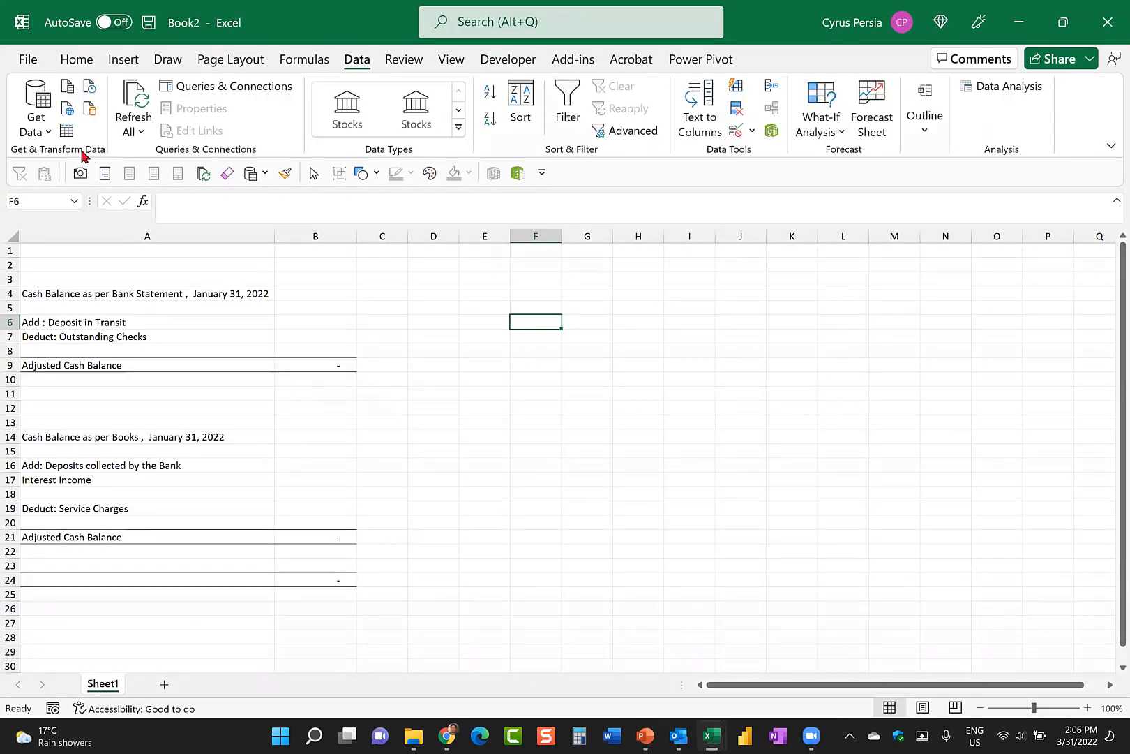
{"action": "left_click", "coordinate": [51, 132]}
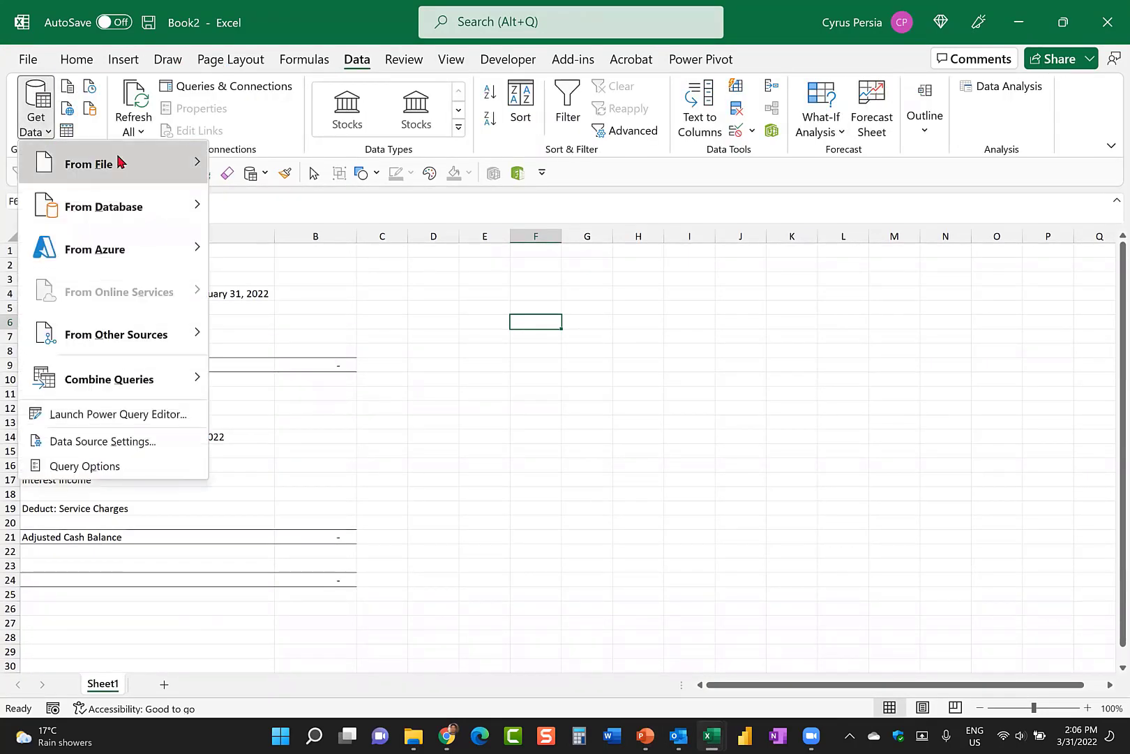
{"action": "mouse_move", "coordinate": [120, 161]}
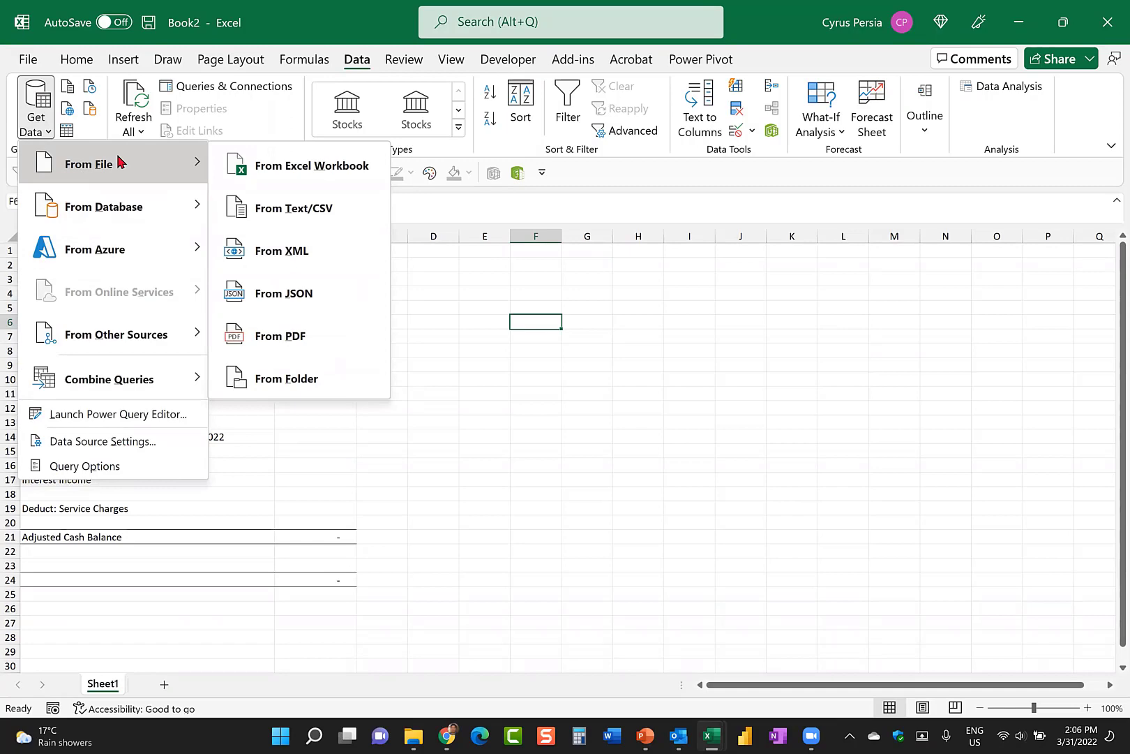
{"action": "left_click", "coordinate": [328, 224]}
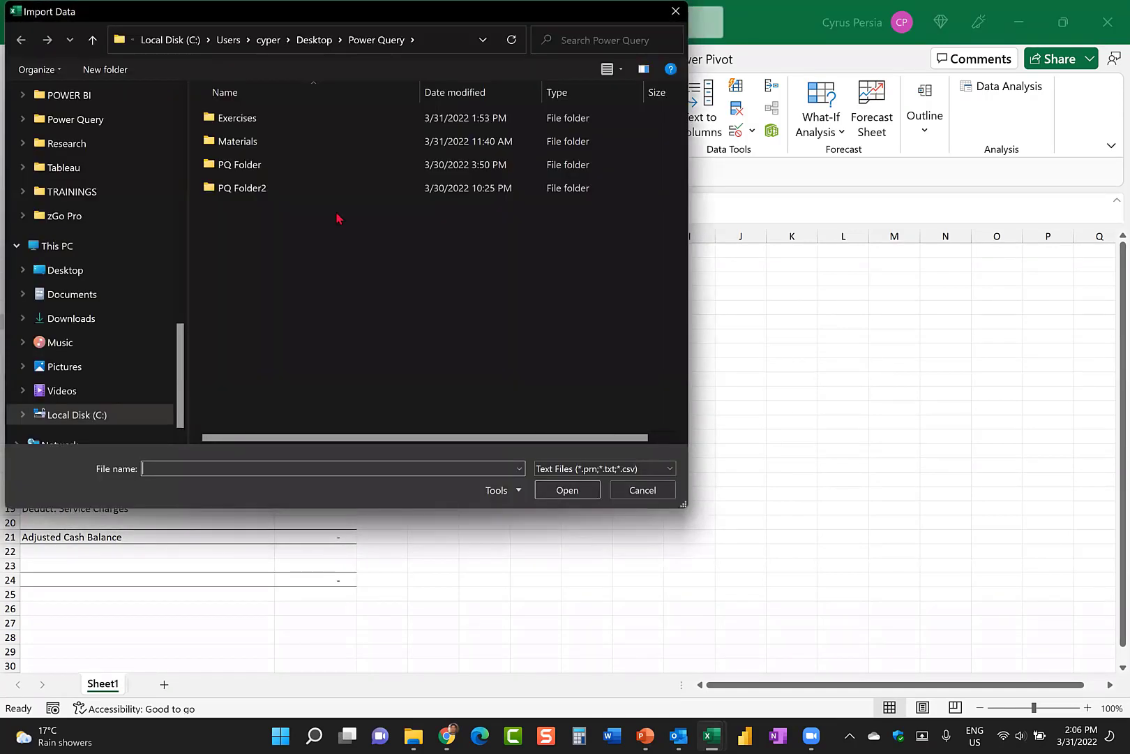
{"action": "double_click", "coordinate": [287, 119]}
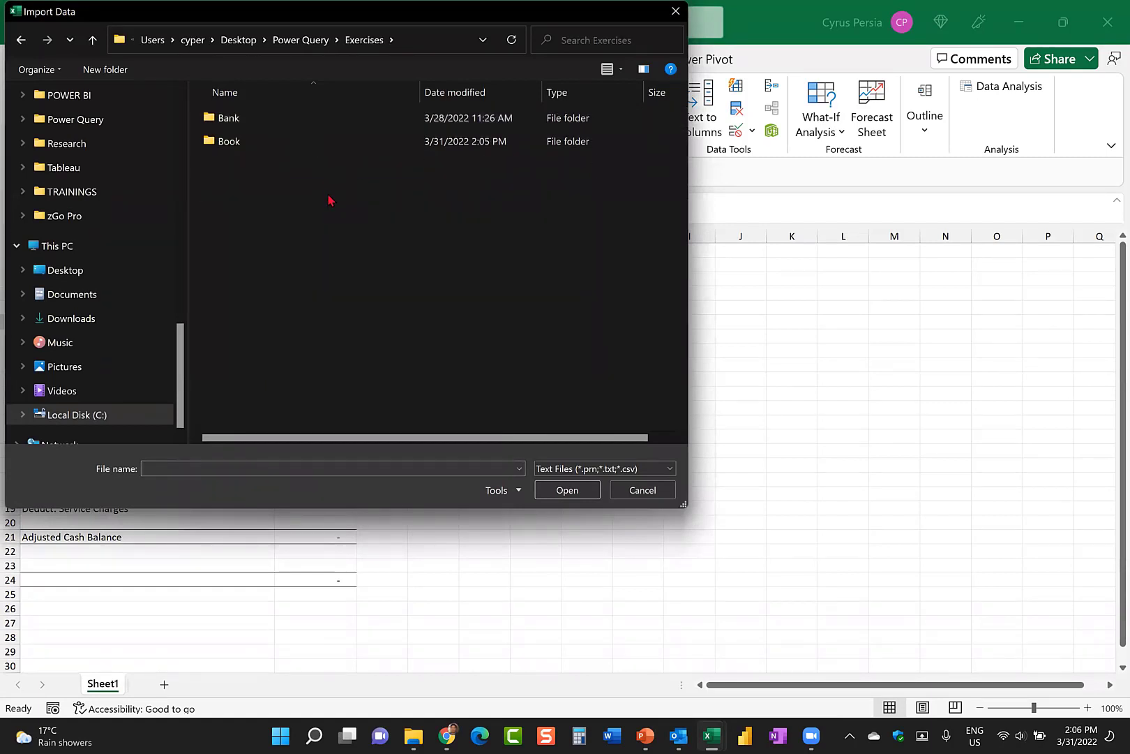
{"action": "left_click", "coordinate": [266, 126]}
{"action": "double_click", "coordinate": [266, 126]}
{"action": "left_click", "coordinate": [295, 145]}
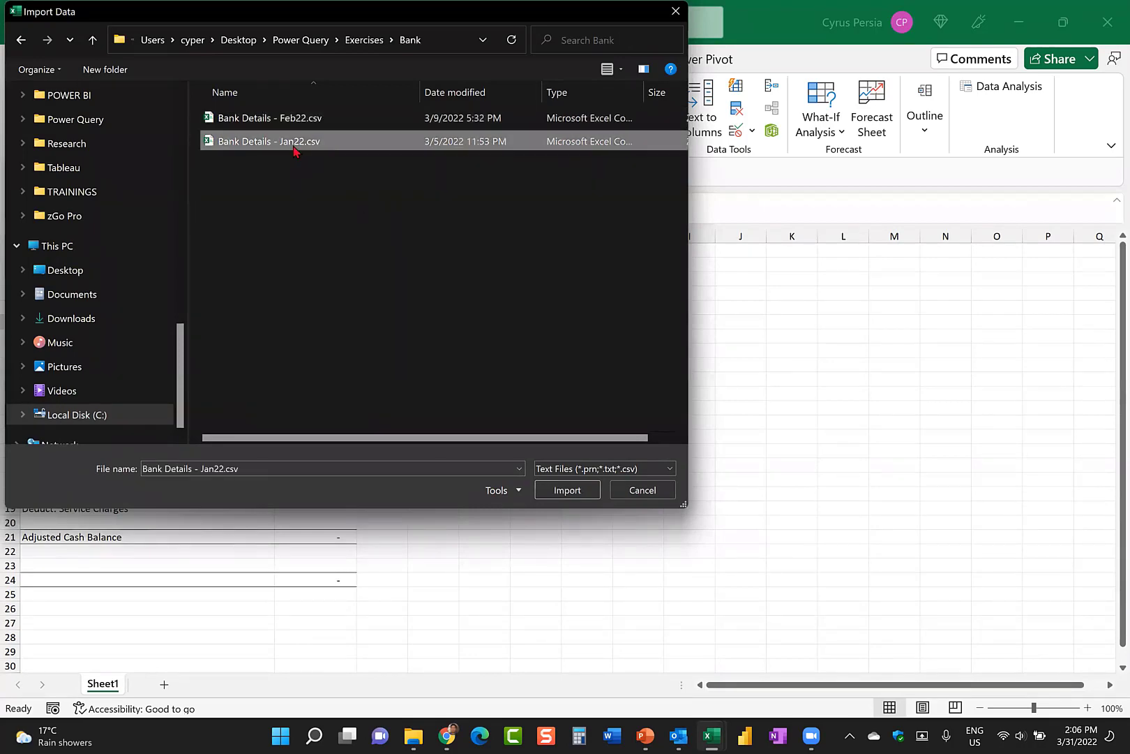
{"action": "left_click", "coordinate": [567, 490]}
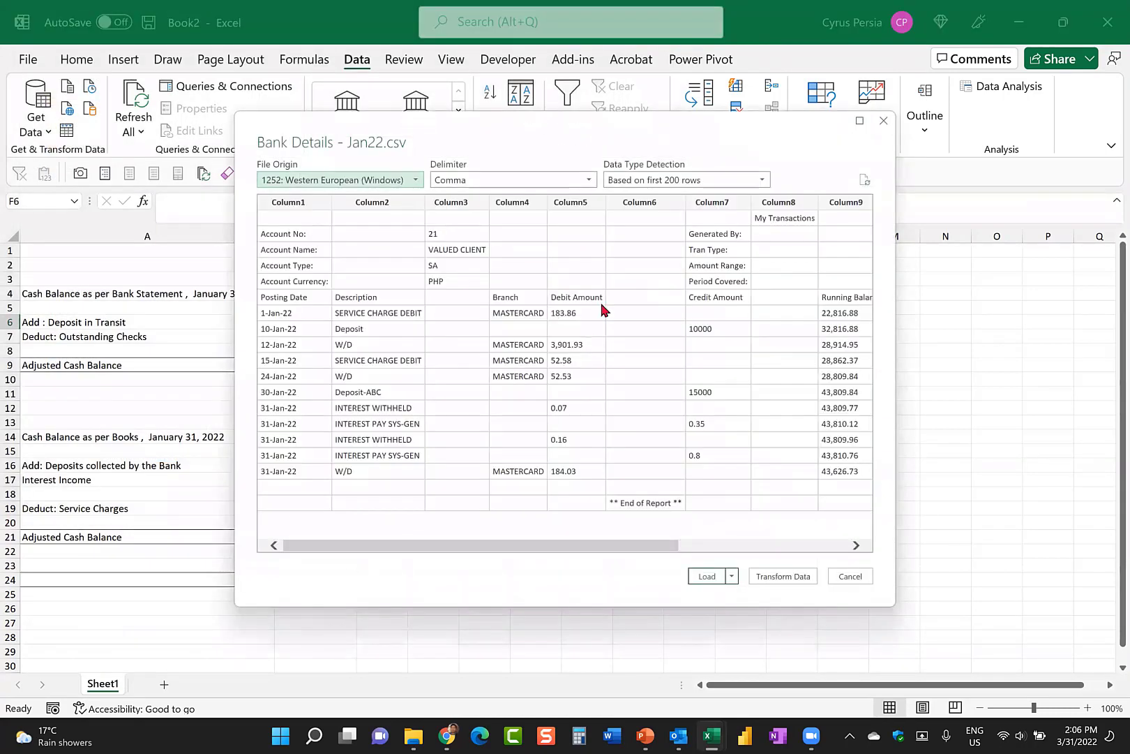
{"action": "left_click", "coordinate": [782, 582]}
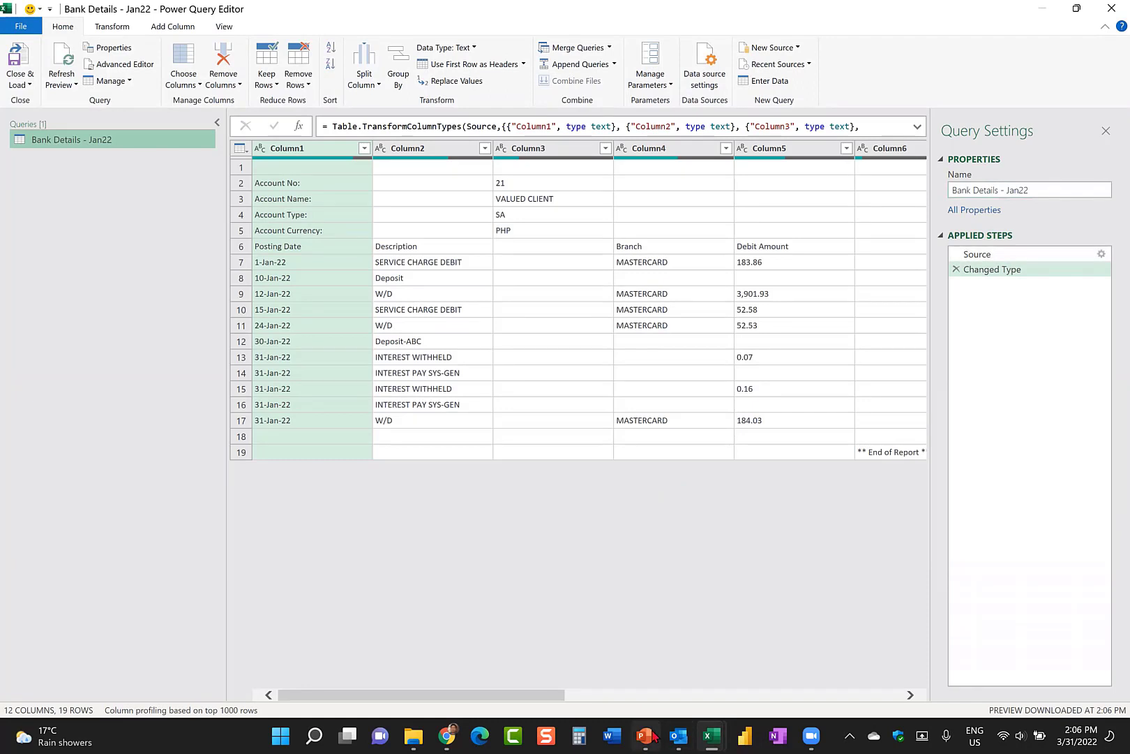
Check the transform steps on the Bank Recon slide in PowerPoint, and remove the top 5 rows of the Bank Details - Jan22 query in Power Query.
{"action": "left_click", "coordinate": [646, 735]}
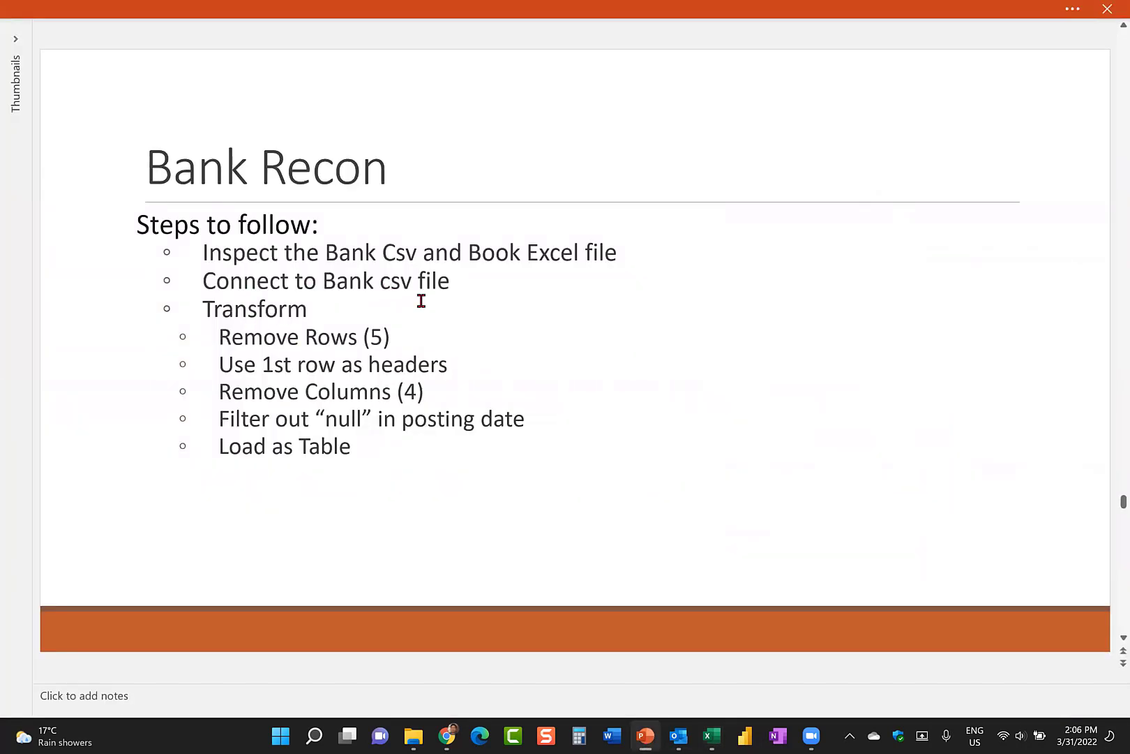
{"action": "key", "text": "alt+Tab"}
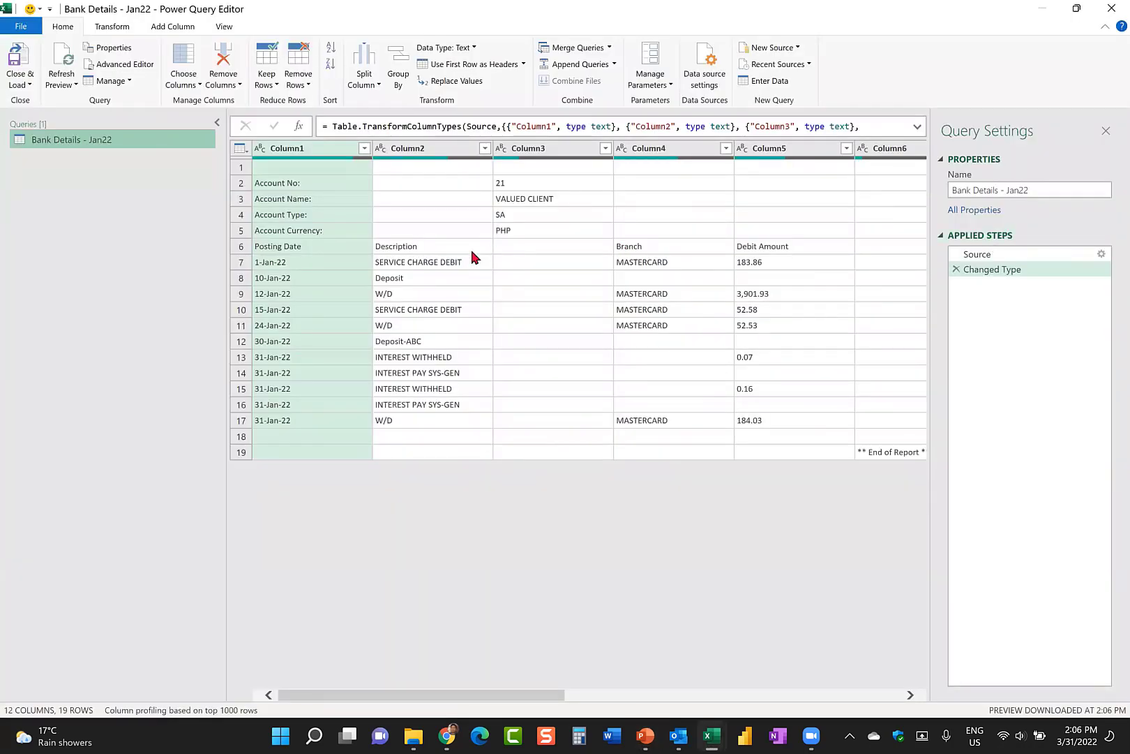
{"action": "key", "text": "alt+Tab"}
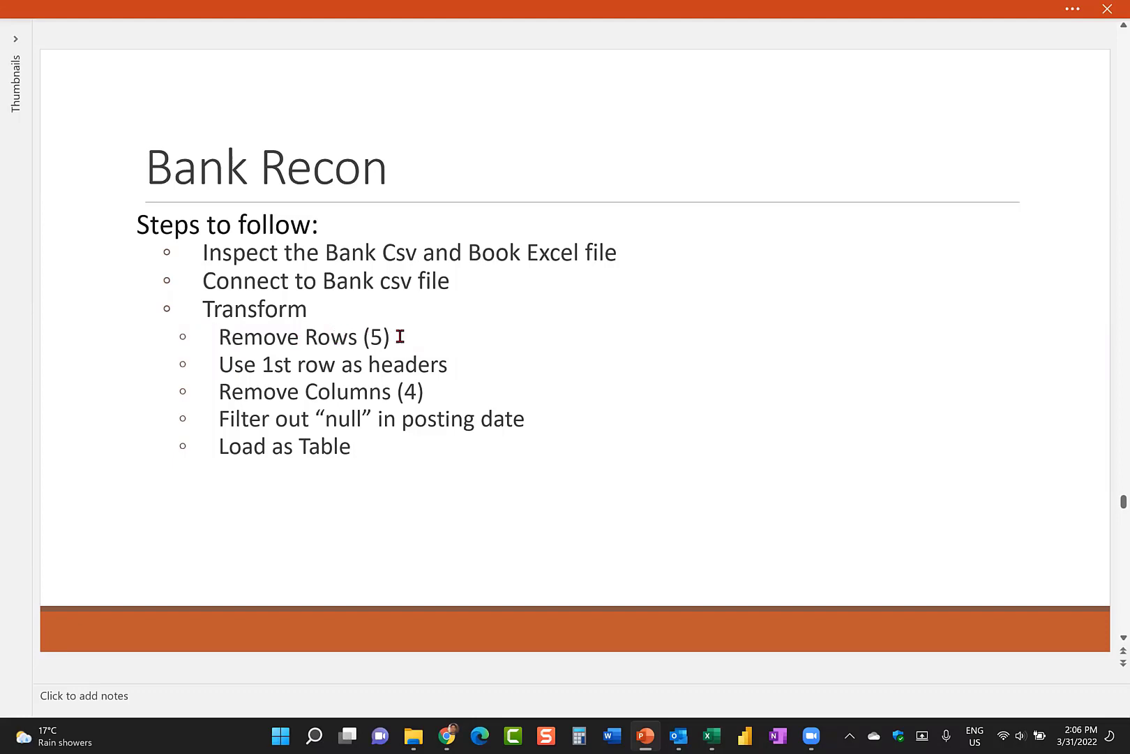
{"action": "key", "text": "alt+Tab"}
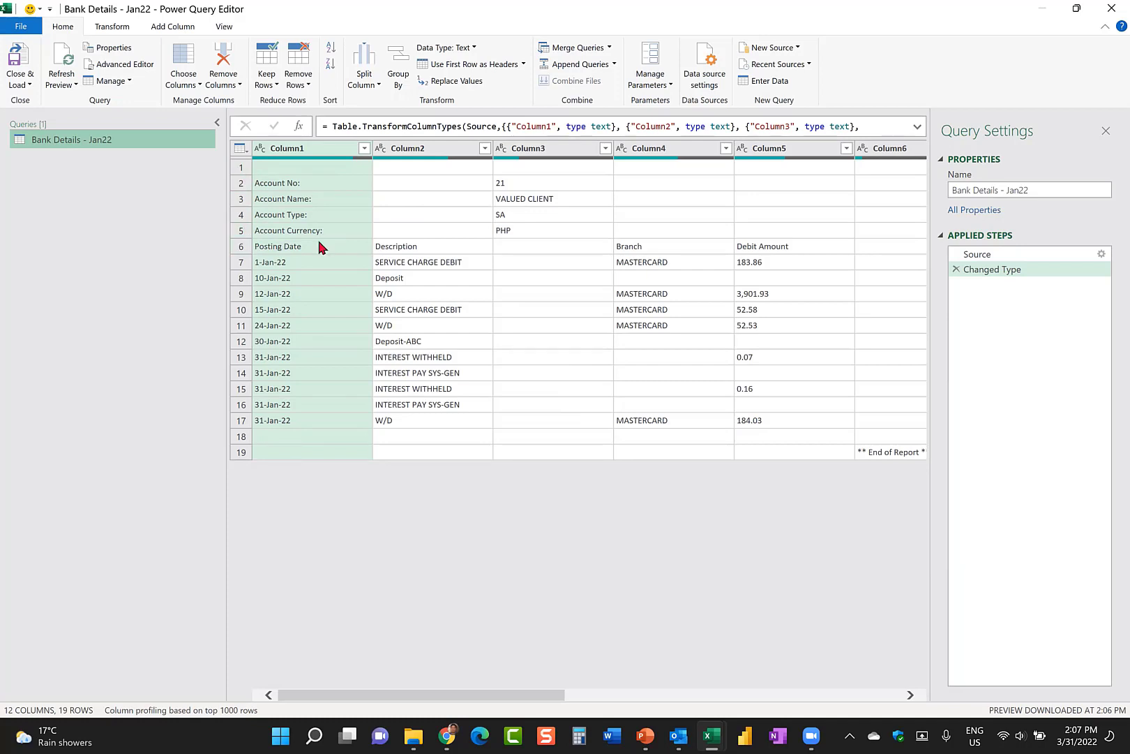
{"action": "left_click", "coordinate": [108, 28]}
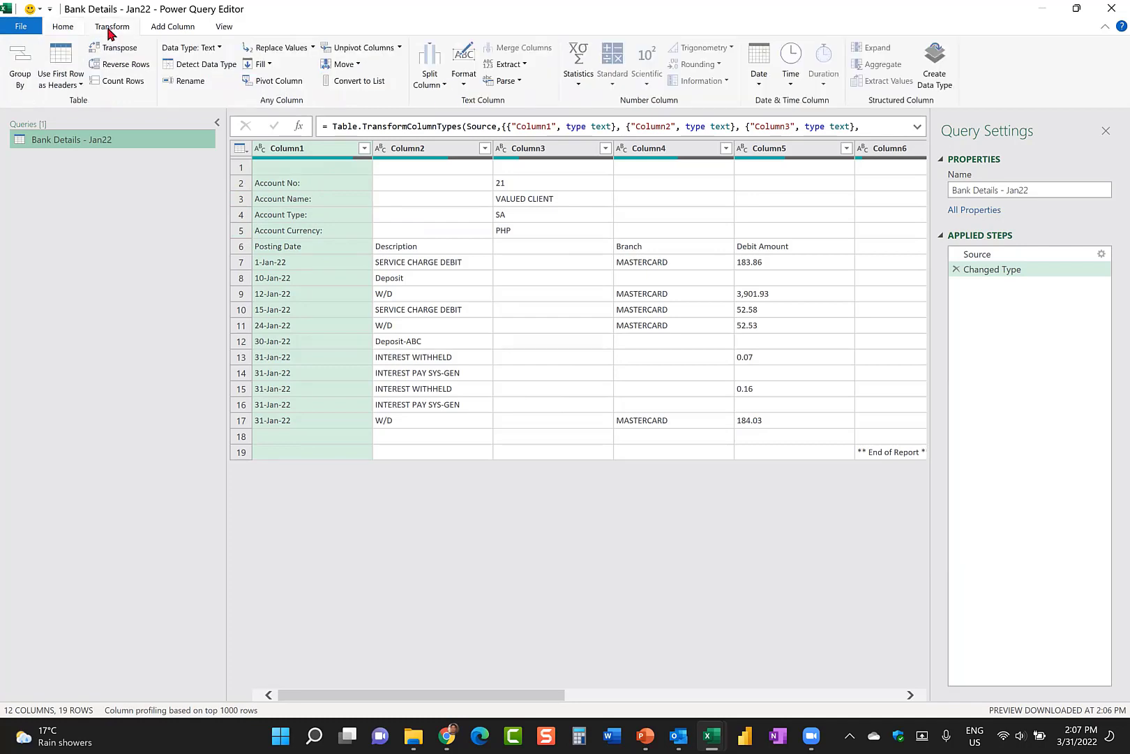
{"action": "left_click", "coordinate": [61, 30]}
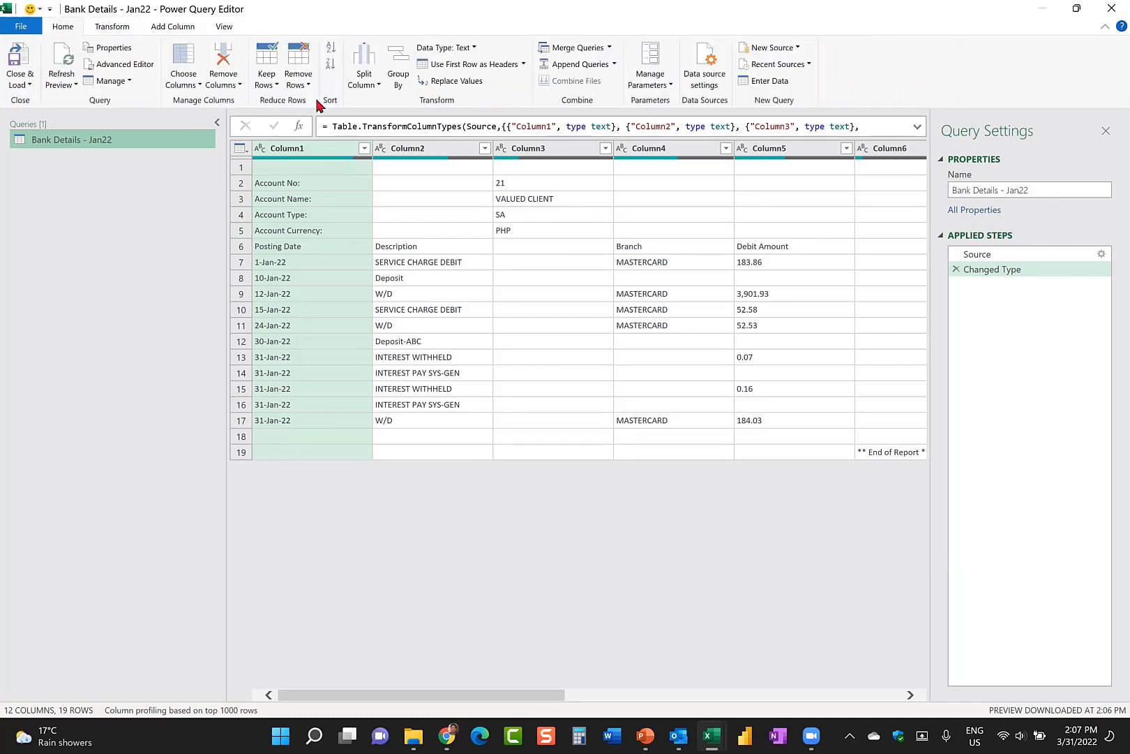
{"action": "left_click", "coordinate": [300, 83]}
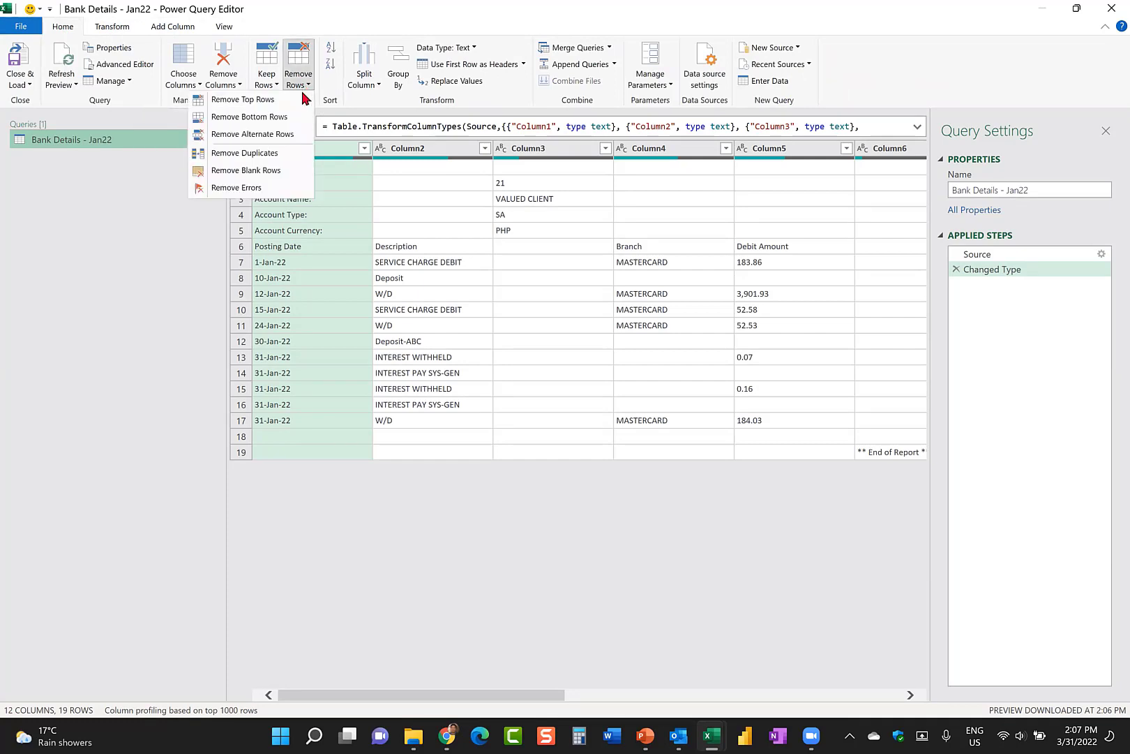
{"action": "left_click", "coordinate": [285, 101]}
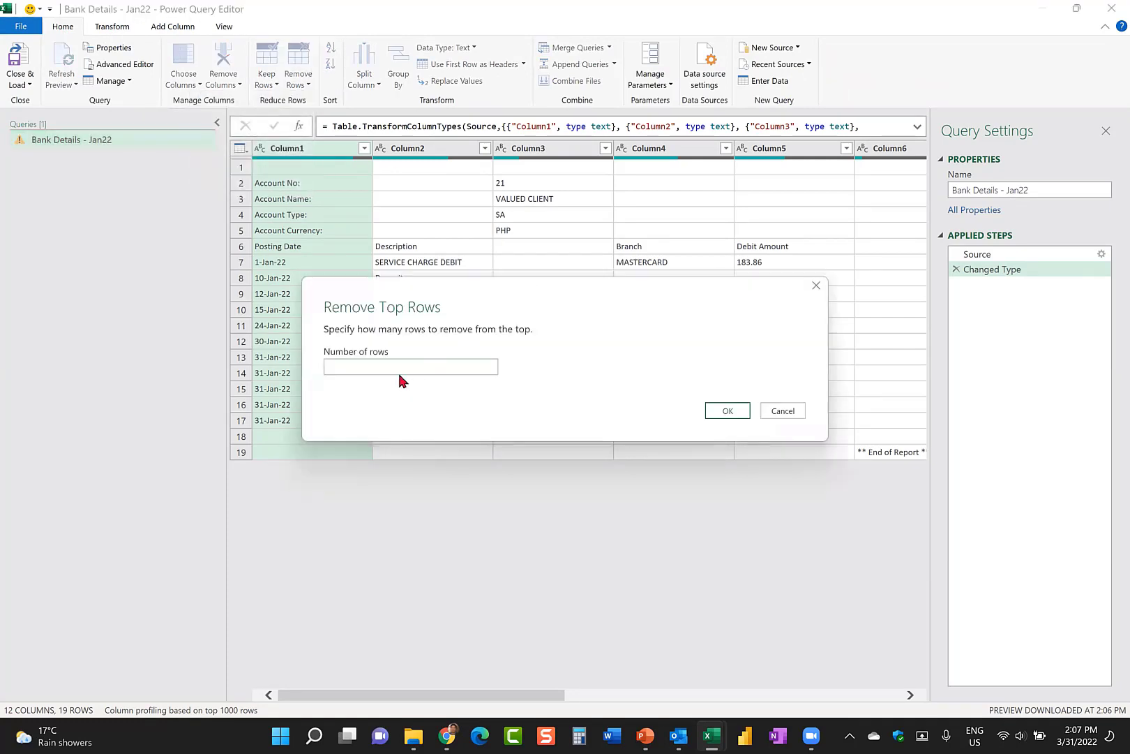
{"action": "type", "text": "5"}
{"action": "left_click", "coordinate": [739, 411]}
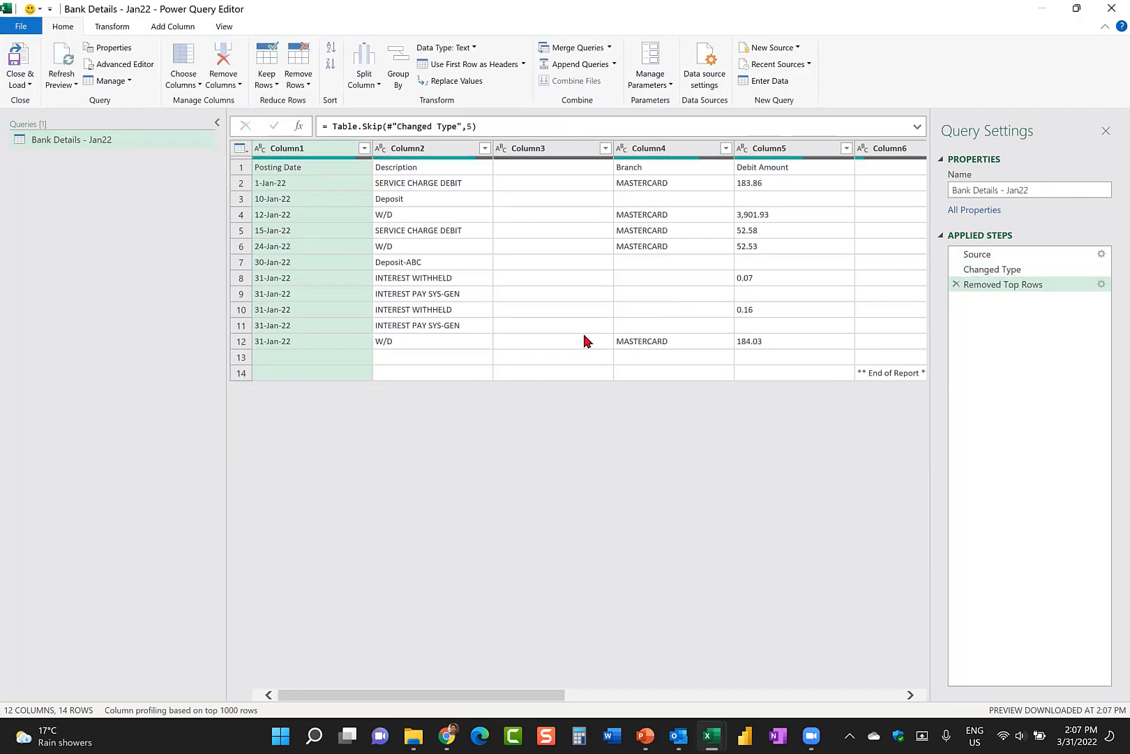
Recheck the Bank Recon slide in PowerPoint and promote the bank query's first row to column headers in Power Query.
{"action": "key", "text": "alt+Tab"}
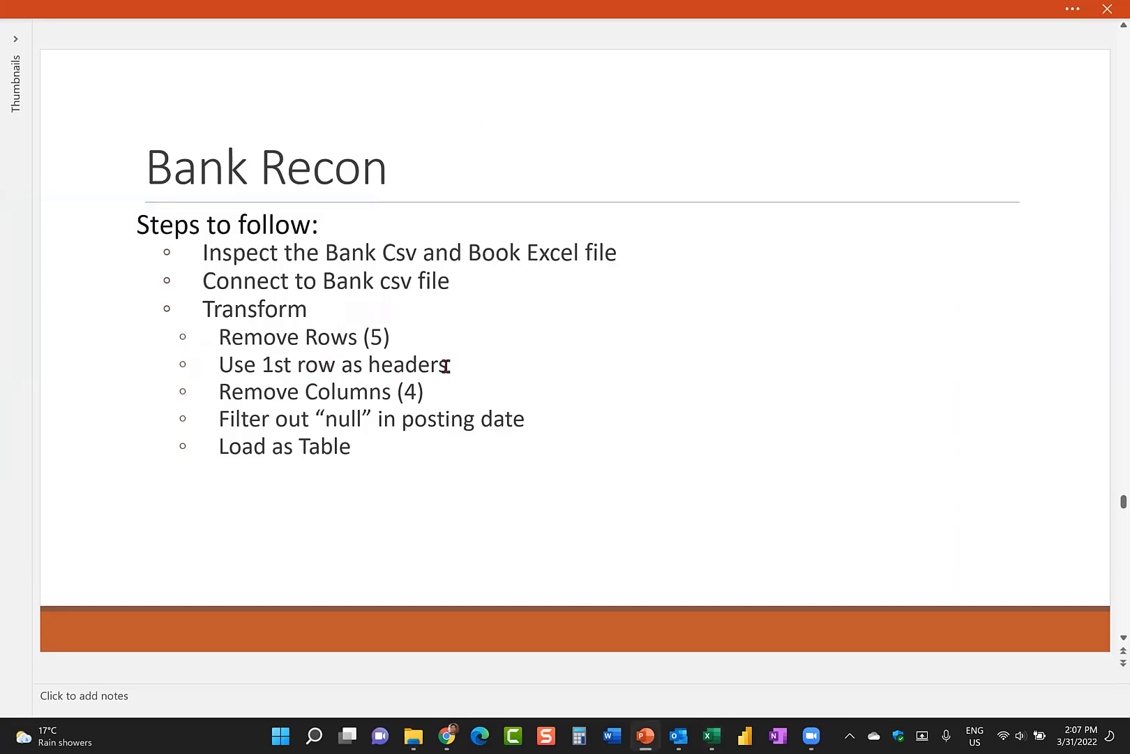
{"action": "key", "text": "alt+Tab"}
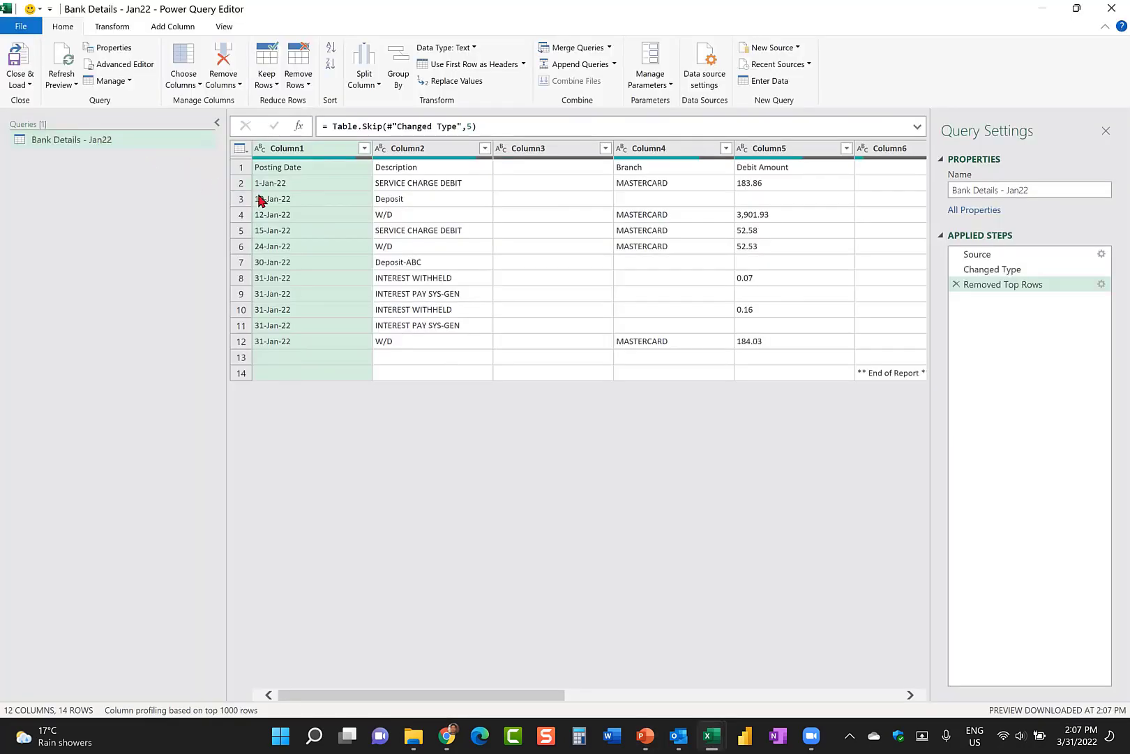
{"action": "left_click", "coordinate": [454, 70]}
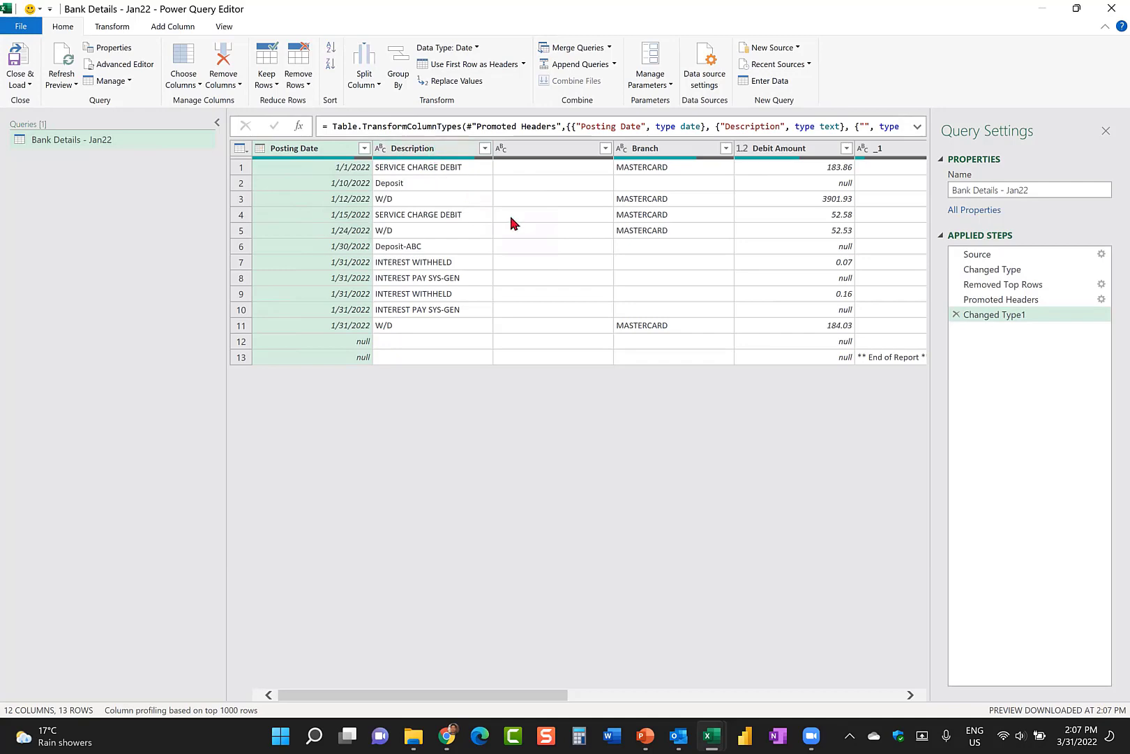
Consult the PowerPoint slide and remove the four unneeded columns from the bank query: the unnamed one, _1, _2 and _3.
{"action": "key", "text": "alt+Tab"}
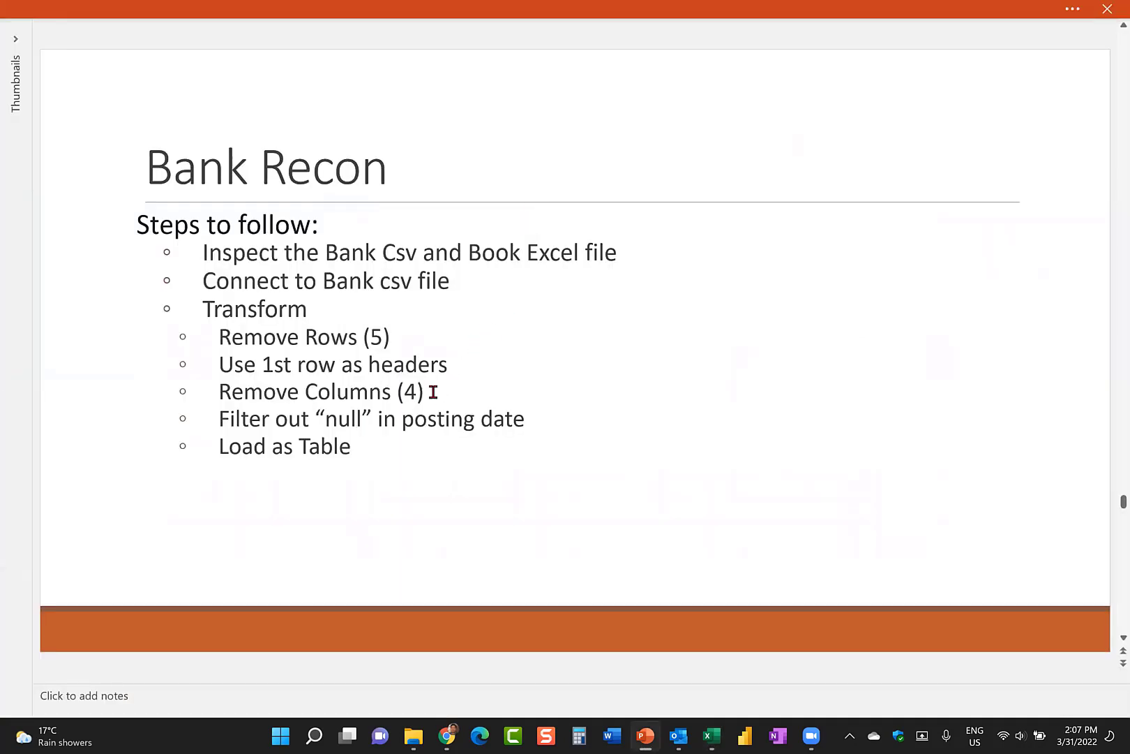
{"action": "key", "text": "alt+Tab"}
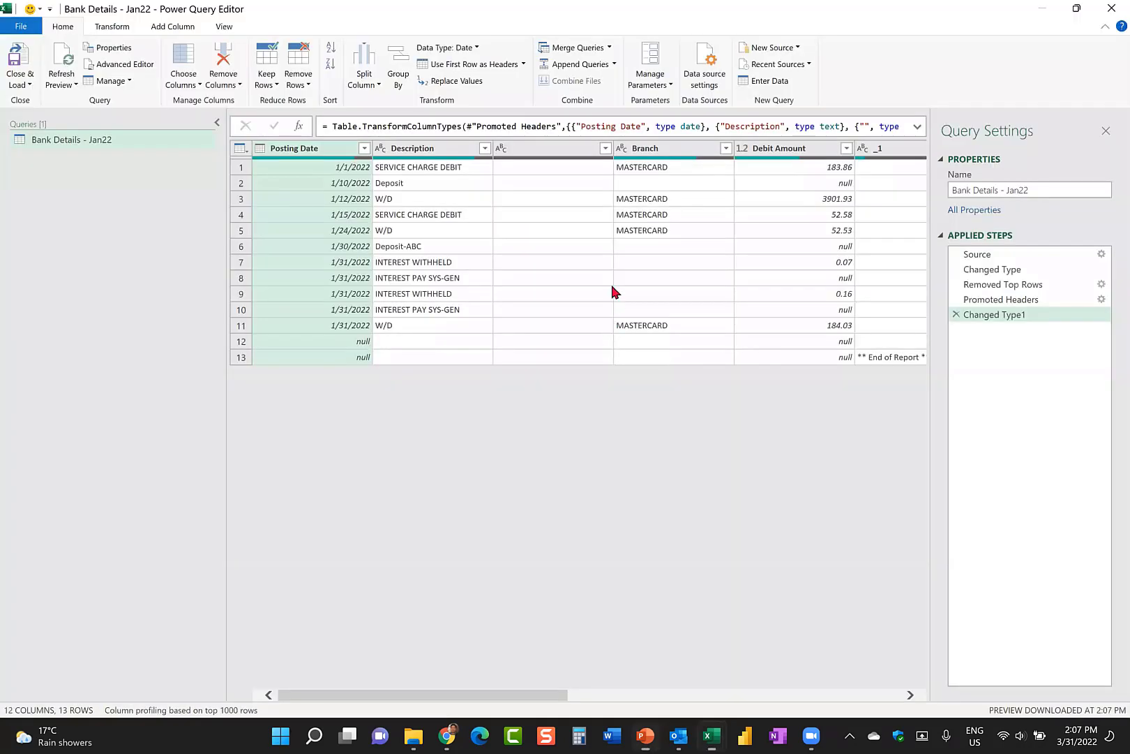
{"action": "left_click", "coordinate": [570, 150]}
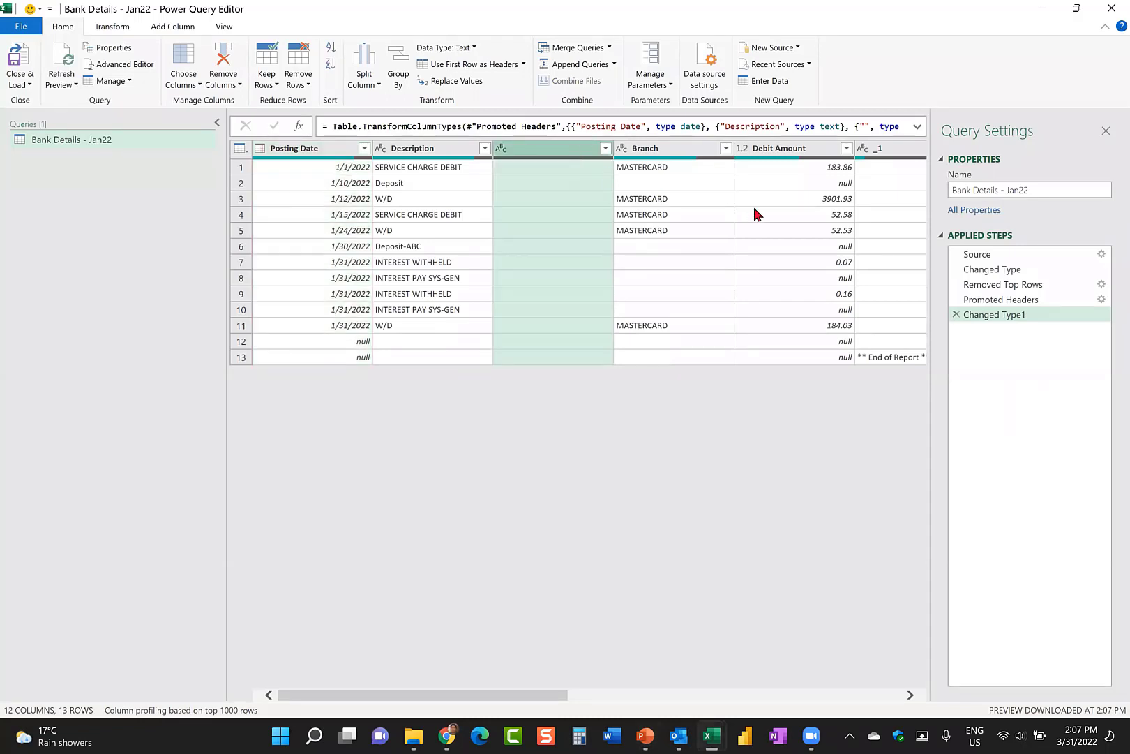
{"action": "scroll", "coordinate": [747, 210], "scroll_direction": "right", "scroll_amount": 3}
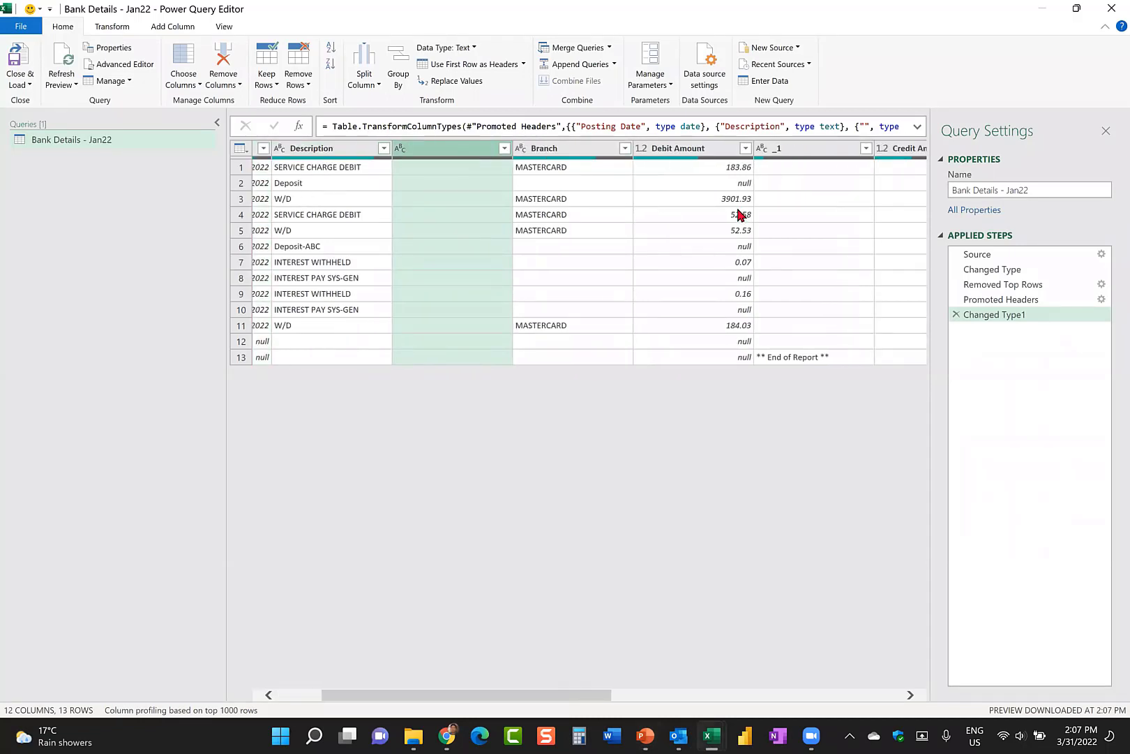
{"action": "scroll", "coordinate": [726, 210], "scroll_direction": "right", "scroll_amount": 6}
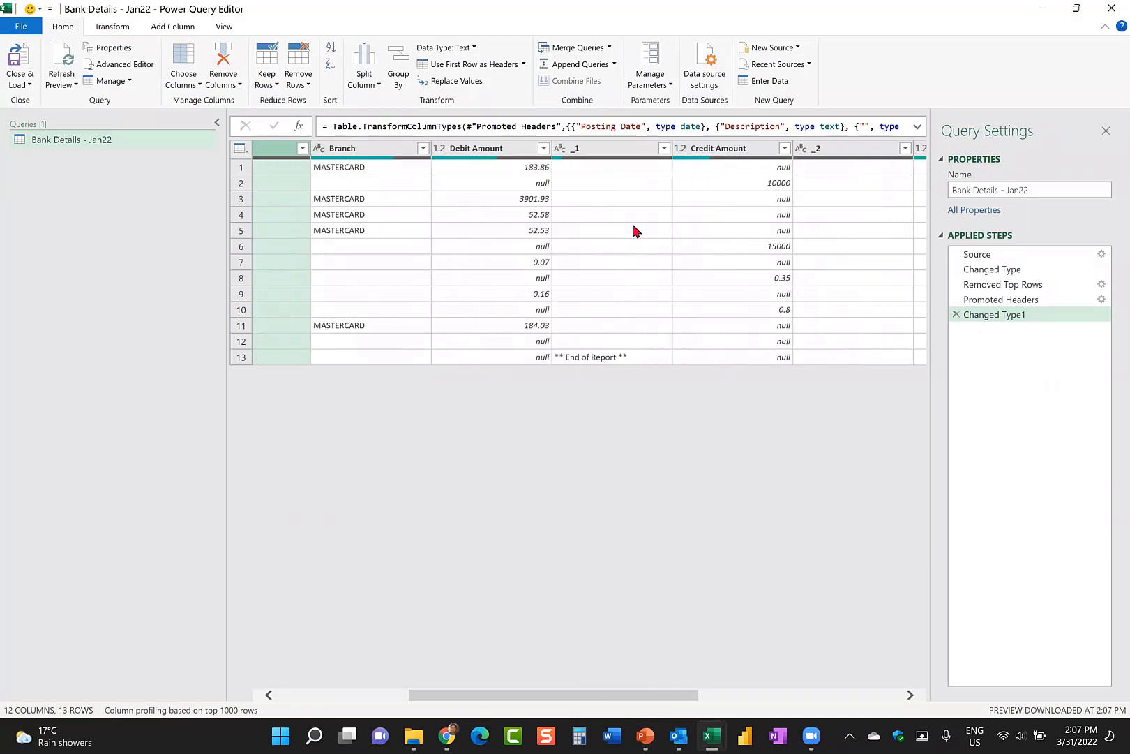
{"action": "left_click", "coordinate": [615, 151], "text": "ctrl"}
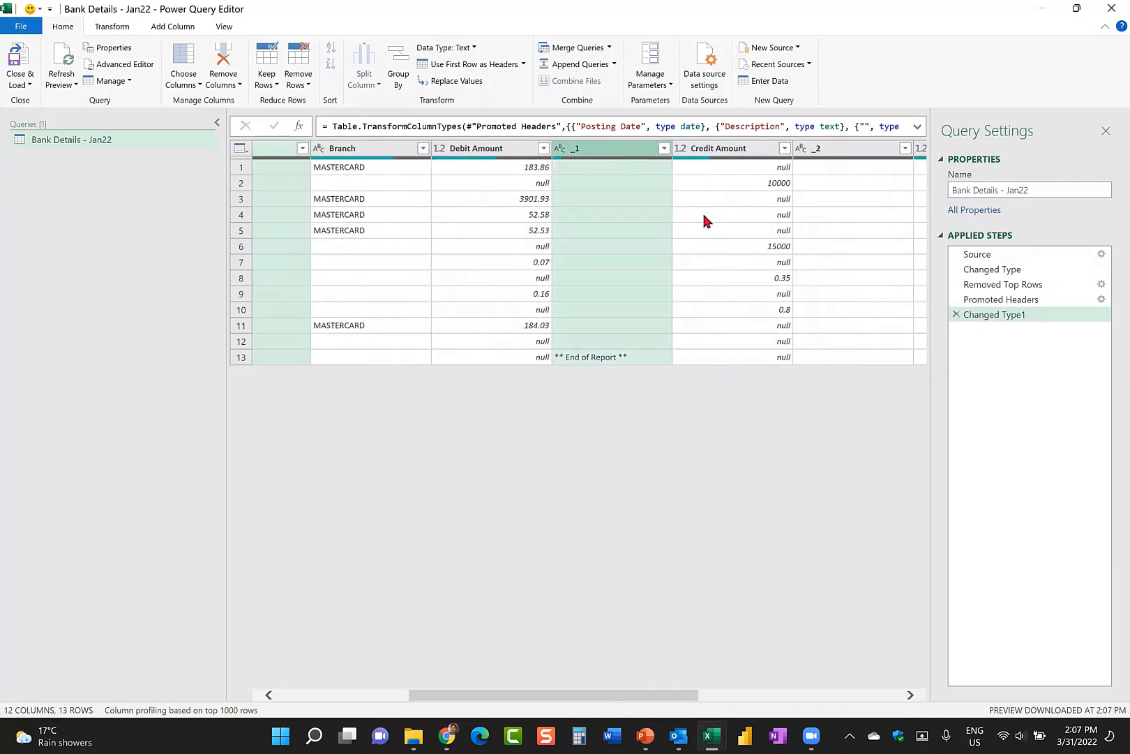
{"action": "scroll", "coordinate": [721, 225], "scroll_direction": "right", "scroll_amount": 9}
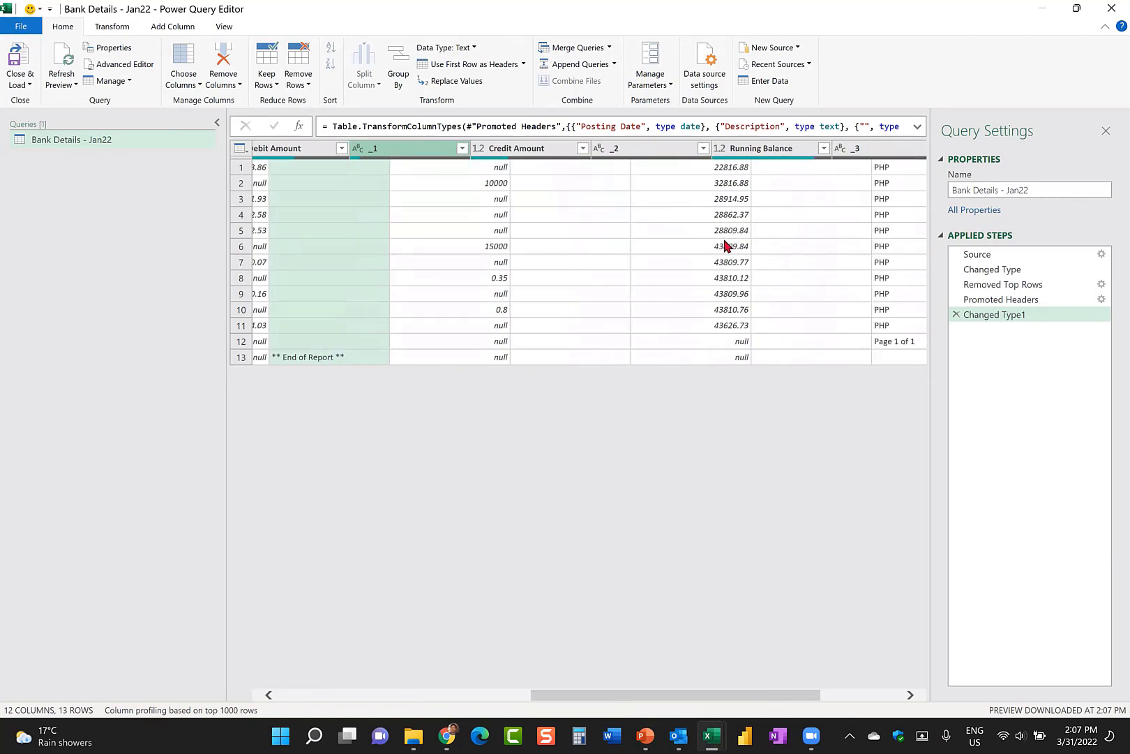
{"action": "left_click", "coordinate": [555, 150], "text": "ctrl"}
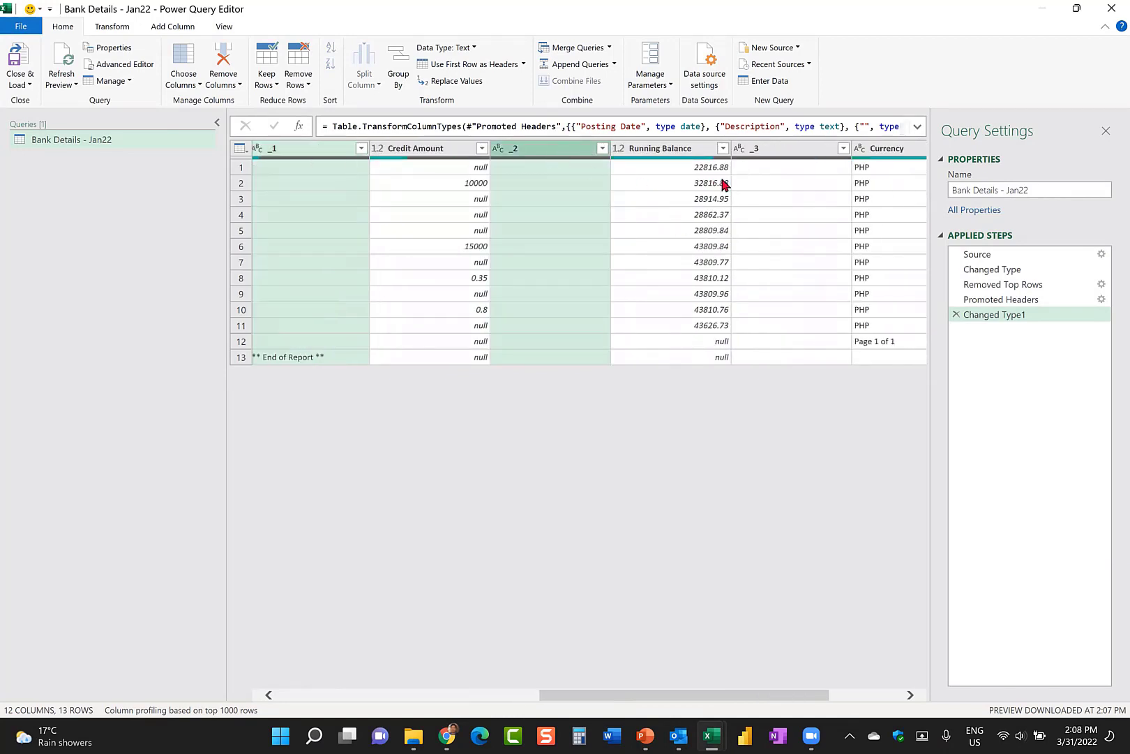
{"action": "left_click", "coordinate": [776, 151], "text": "ctrl"}
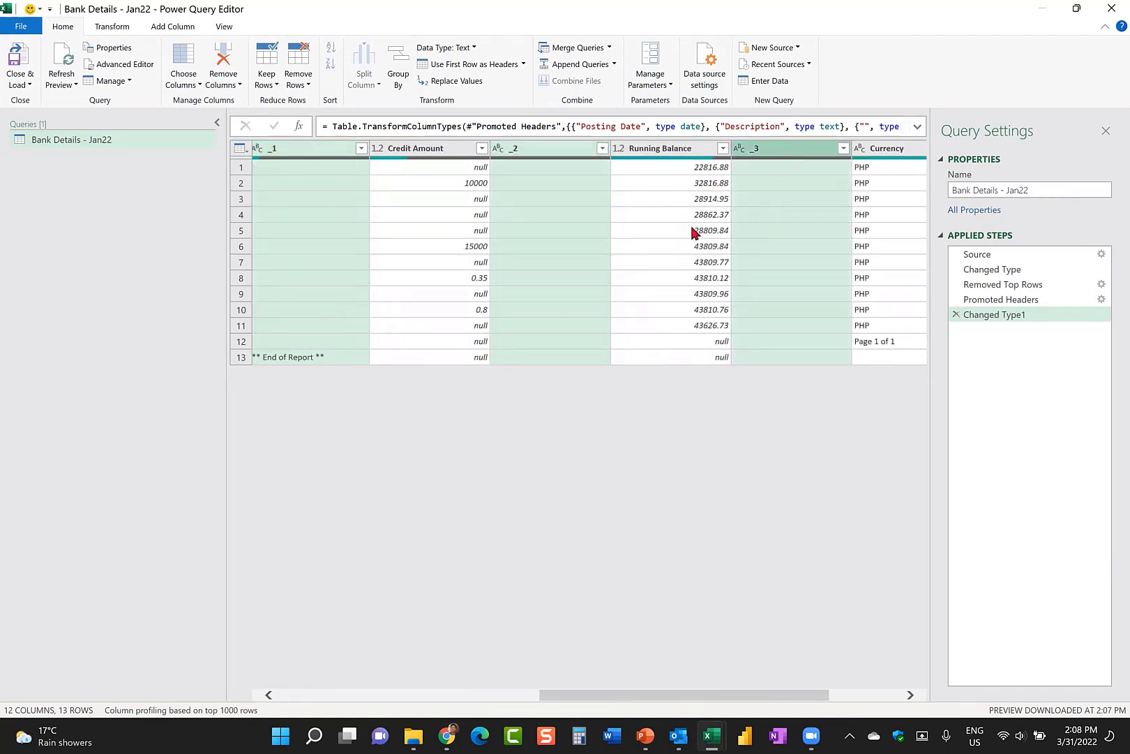
{"action": "scroll", "coordinate": [691, 231], "scroll_direction": "right", "scroll_amount": 5}
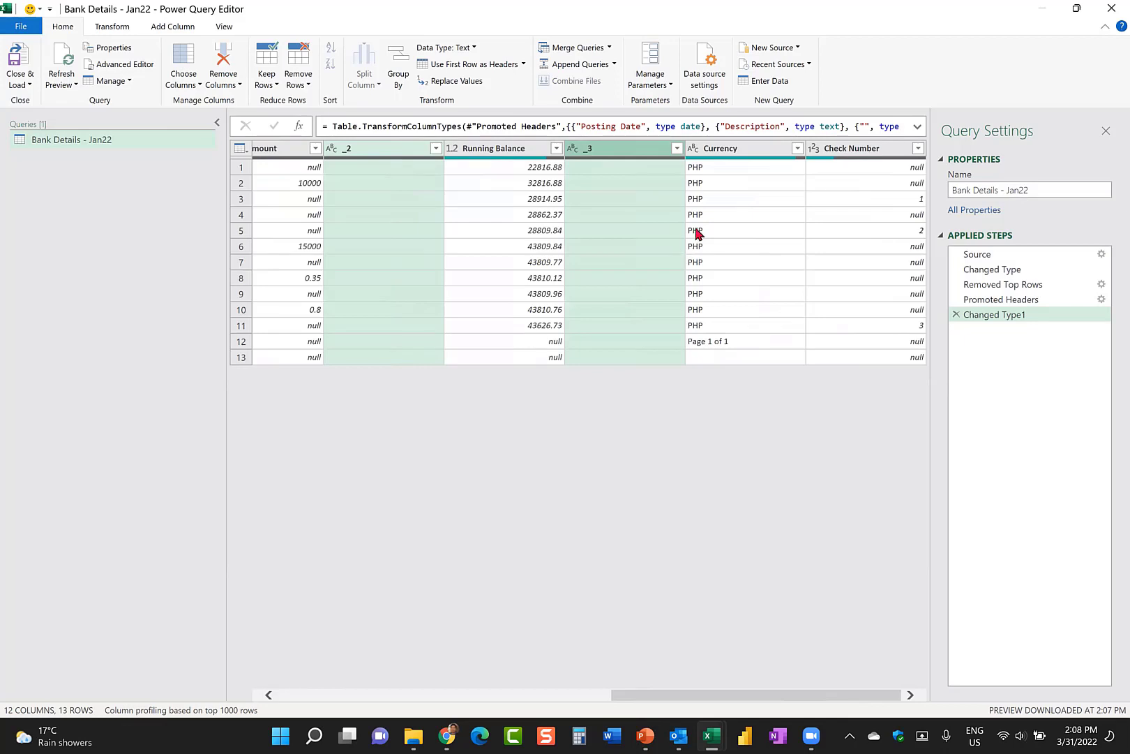
{"action": "scroll", "coordinate": [698, 234], "scroll_direction": "left", "scroll_amount": 10}
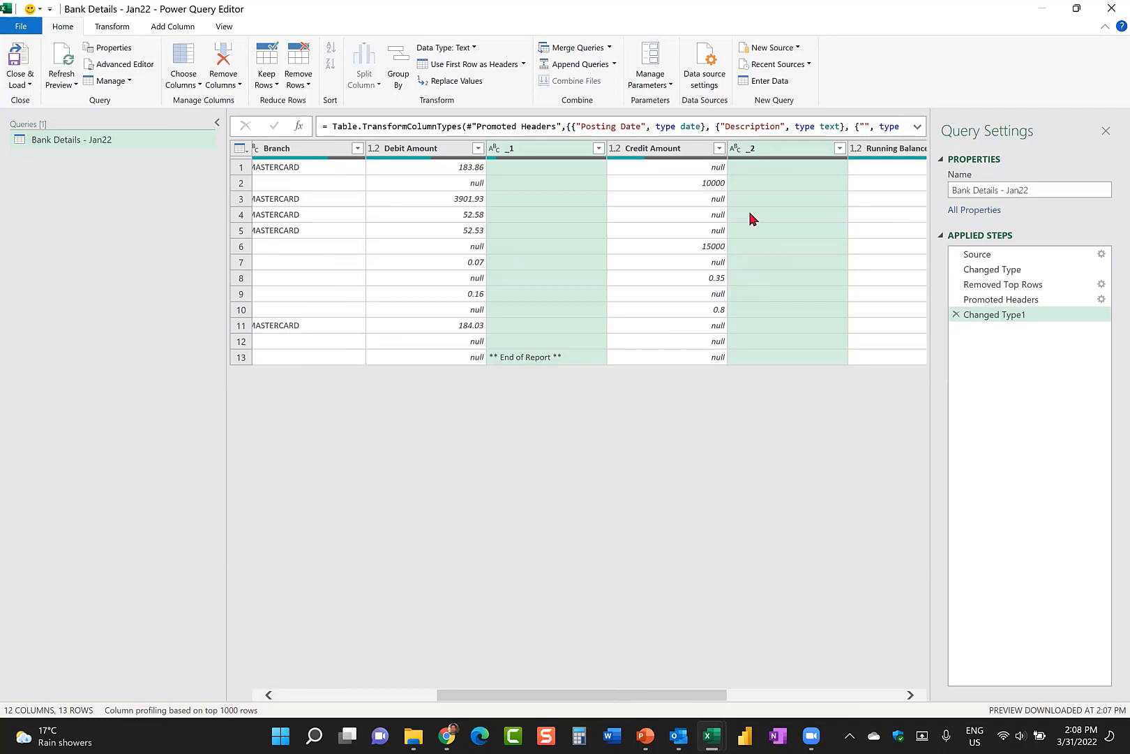
{"action": "key", "text": "Delete"}
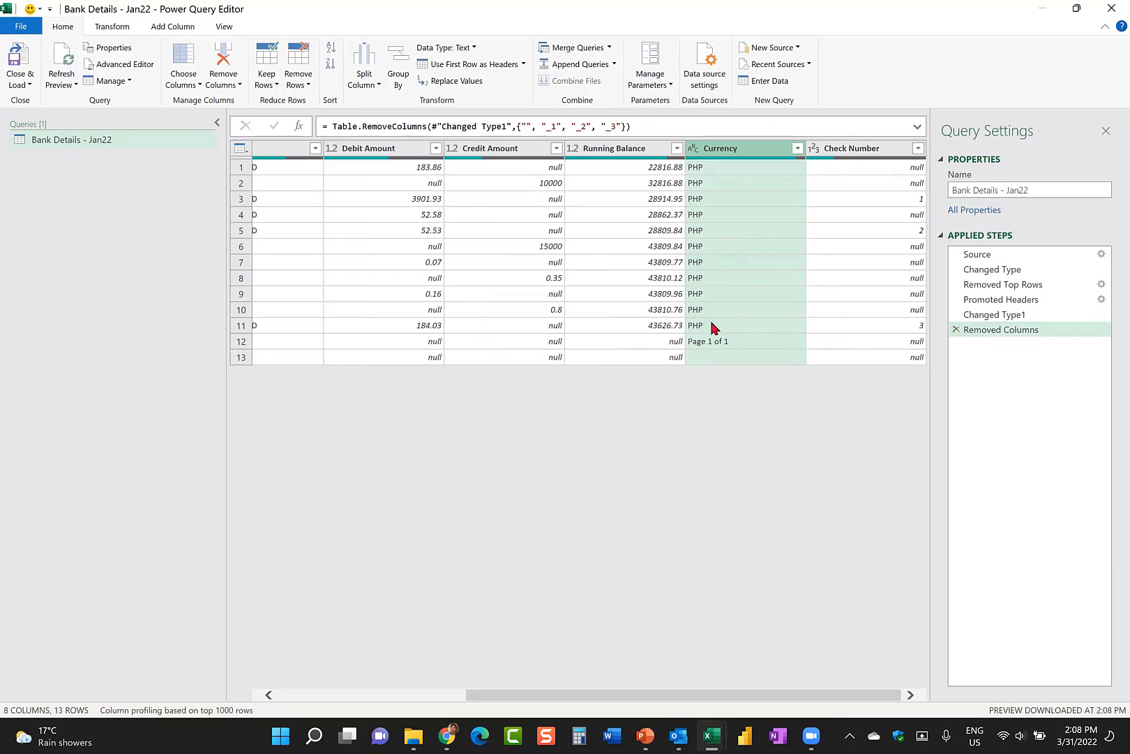
Check the PowerPoint slide, filter null out of the bank query's Posting Date column, and review the remaining columns.
{"action": "key", "text": "alt+Tab"}
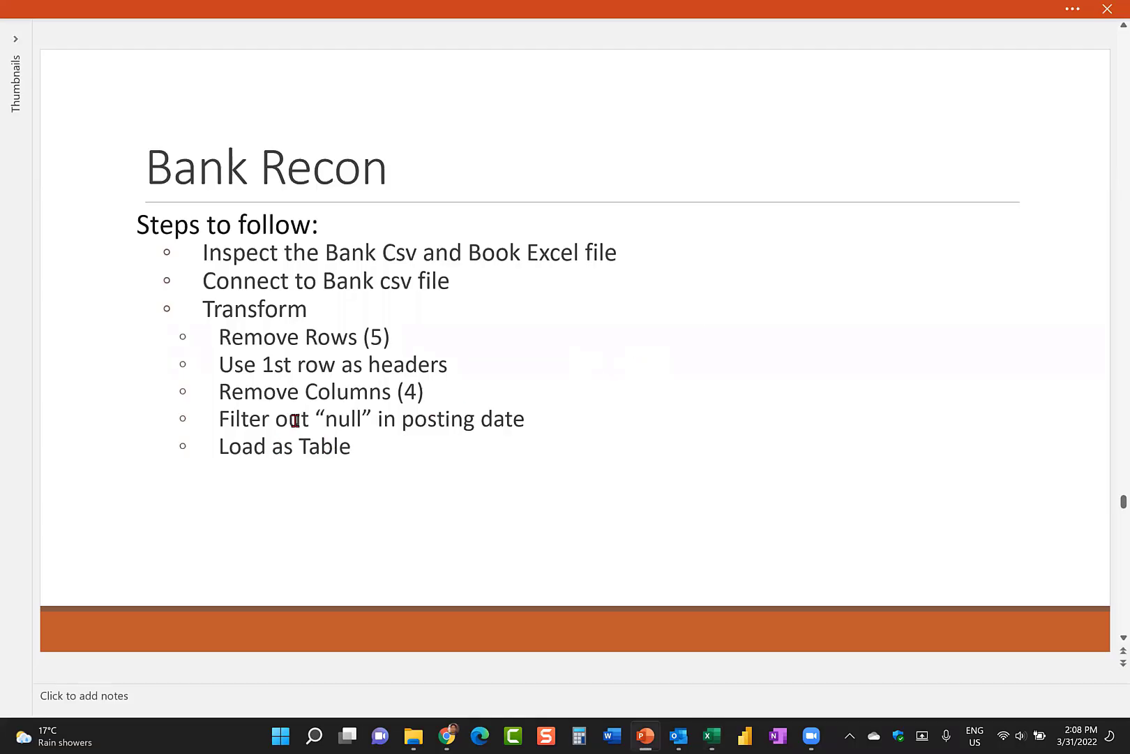
{"action": "key", "text": "alt+Tab"}
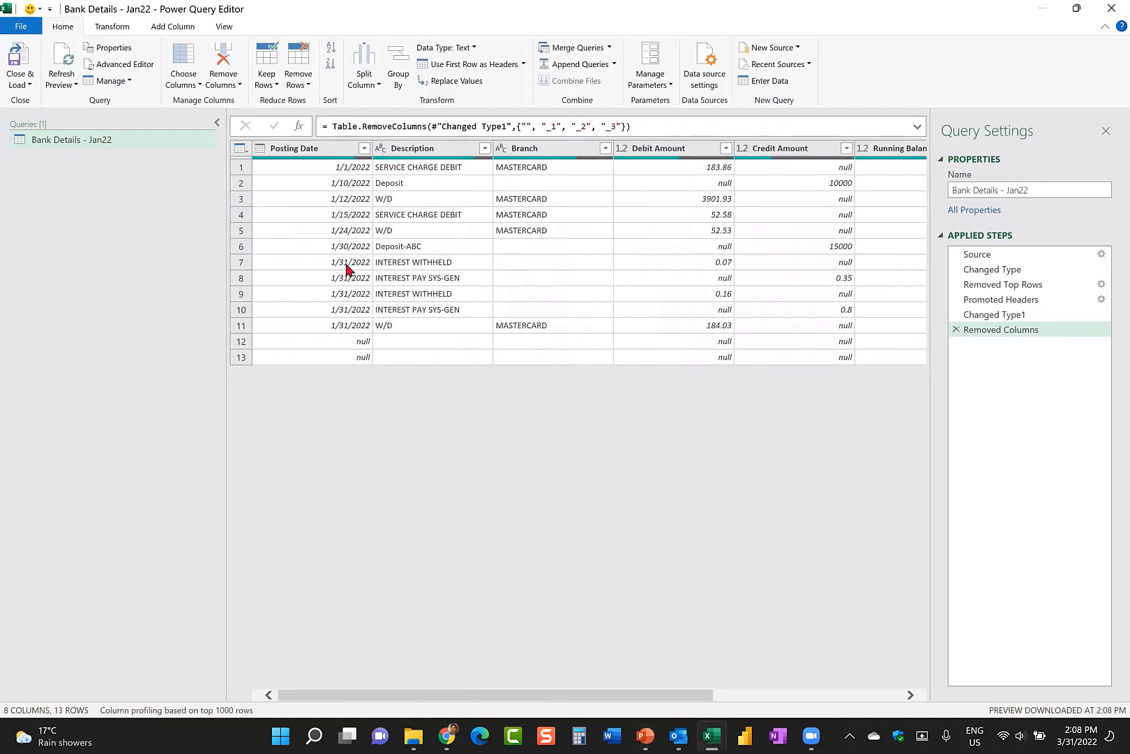
{"action": "left_click", "coordinate": [364, 149]}
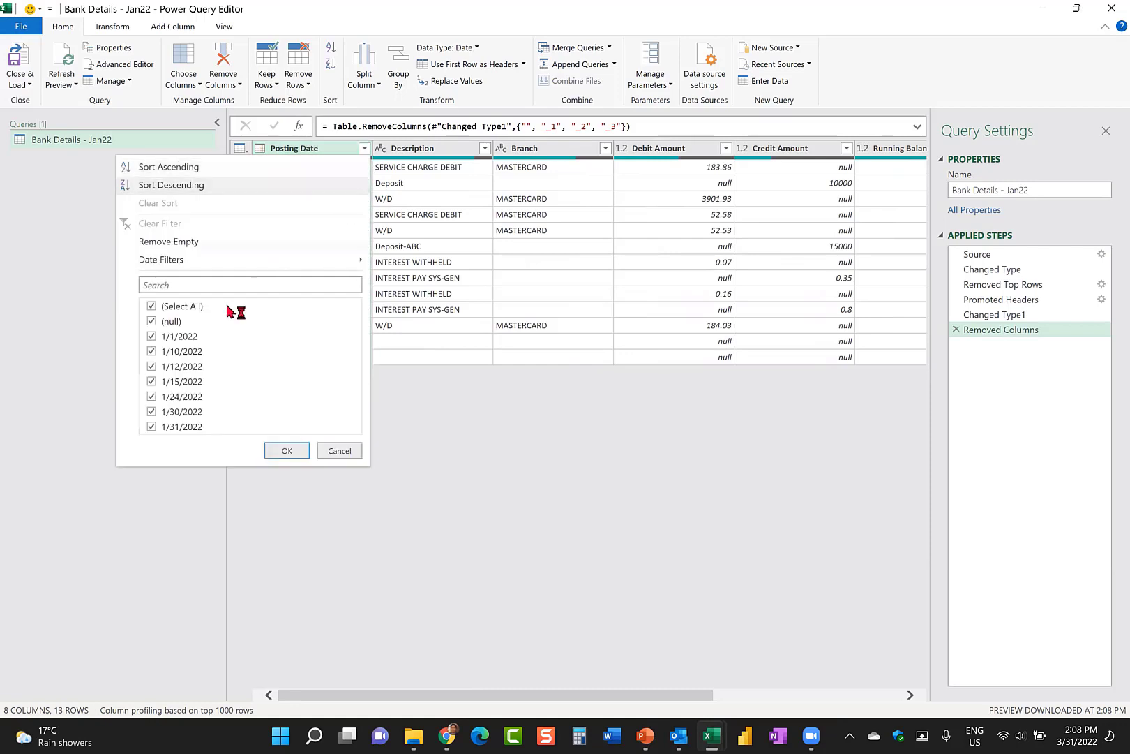
{"action": "left_click", "coordinate": [152, 321]}
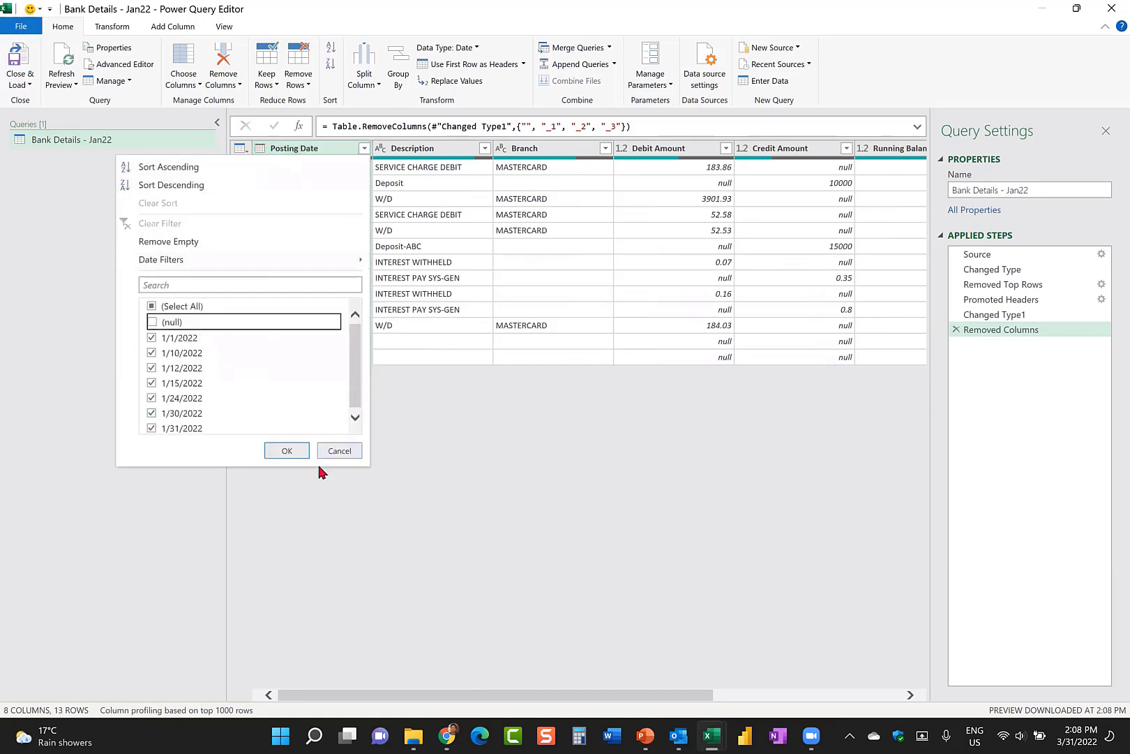
{"action": "left_click", "coordinate": [286, 450]}
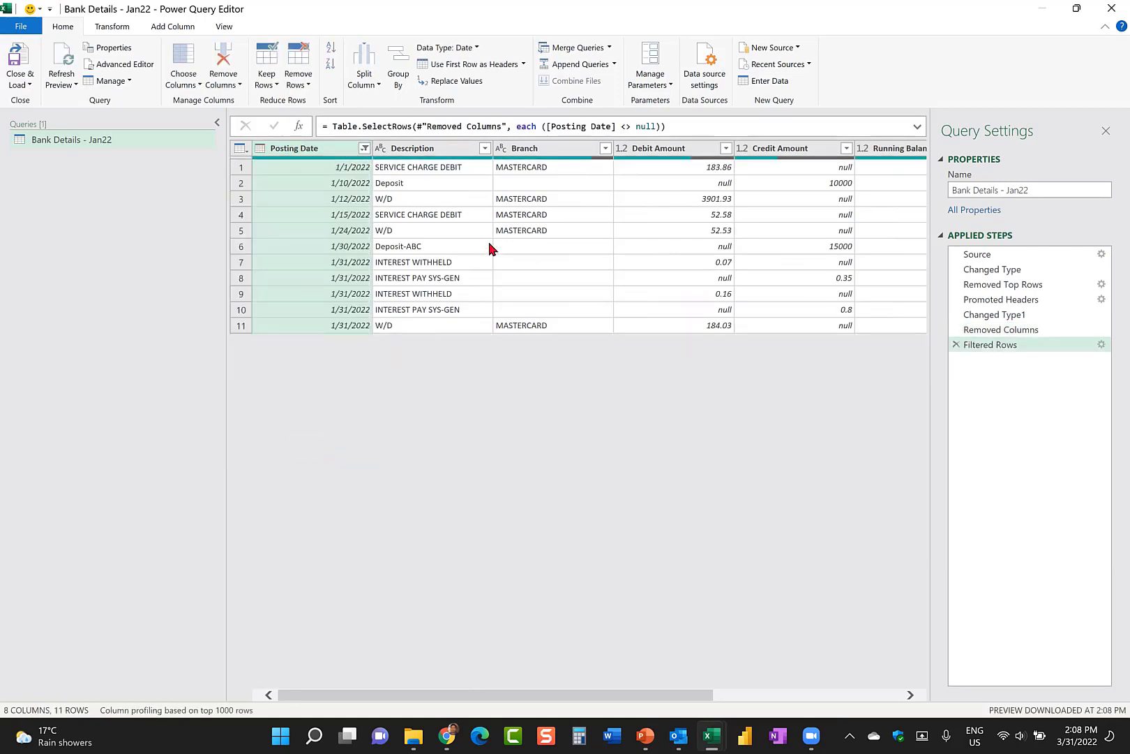
{"action": "scroll", "coordinate": [598, 262], "scroll_direction": "right", "scroll_amount": 3}
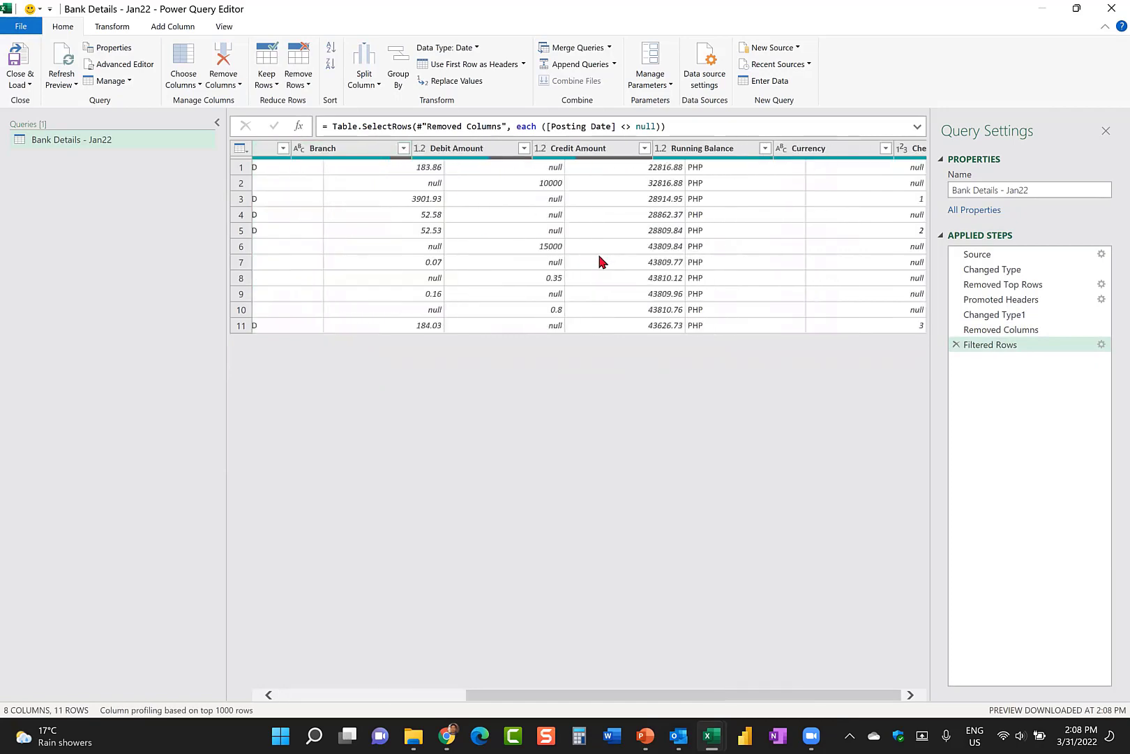
{"action": "scroll", "coordinate": [598, 260], "scroll_direction": "right", "scroll_amount": 1}
{"action": "scroll", "coordinate": [614, 255], "scroll_direction": "left", "scroll_amount": 5}
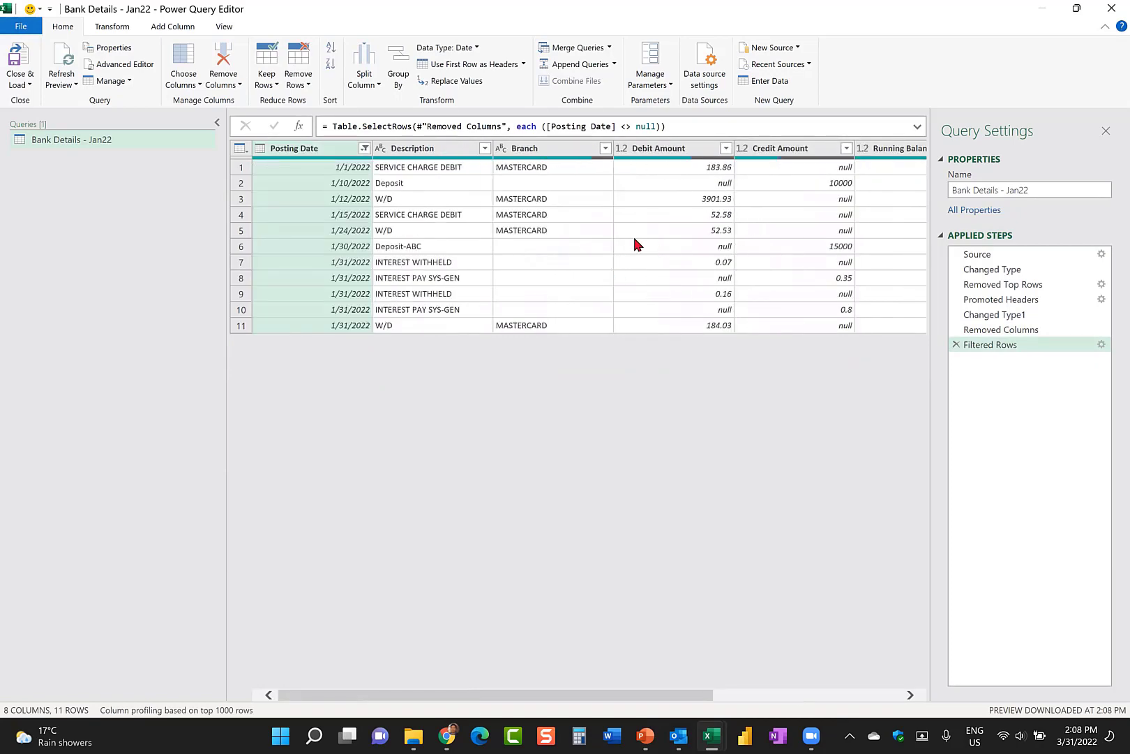
Revisit the Bank Recon slide in PowerPoint and shorten the name of the Bank Details - Jan22 query in Power Query.
{"action": "key", "text": "alt+Tab"}
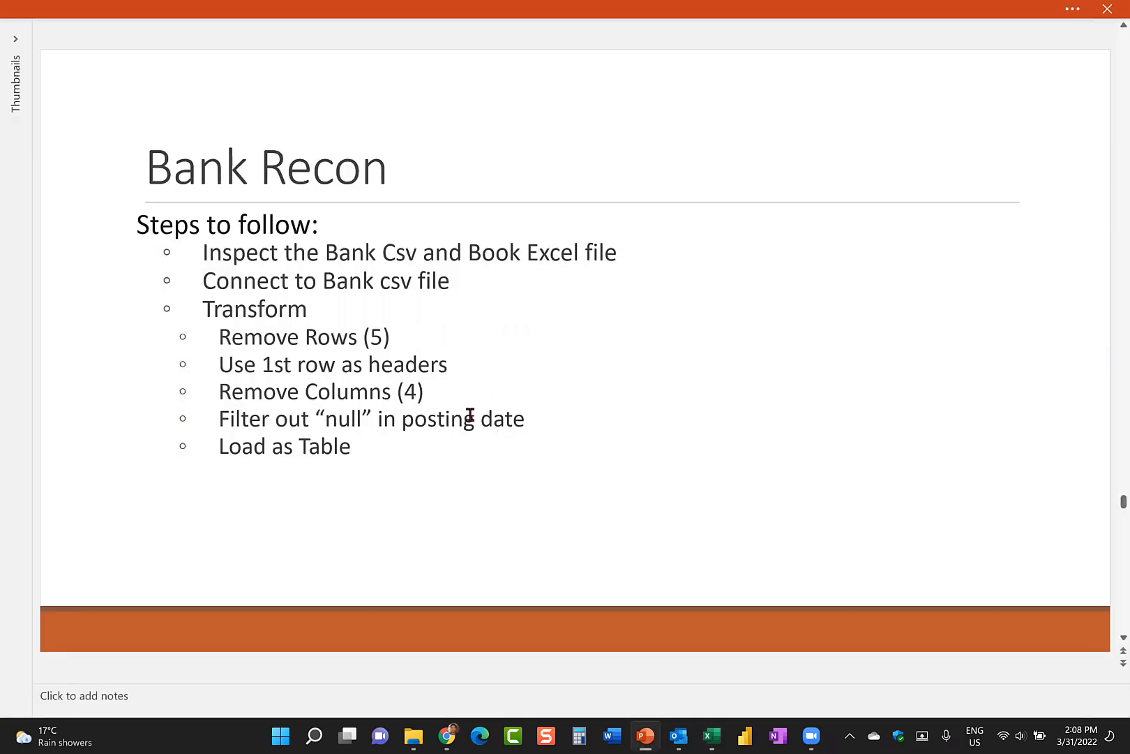
{"action": "key", "text": "alt+Tab"}
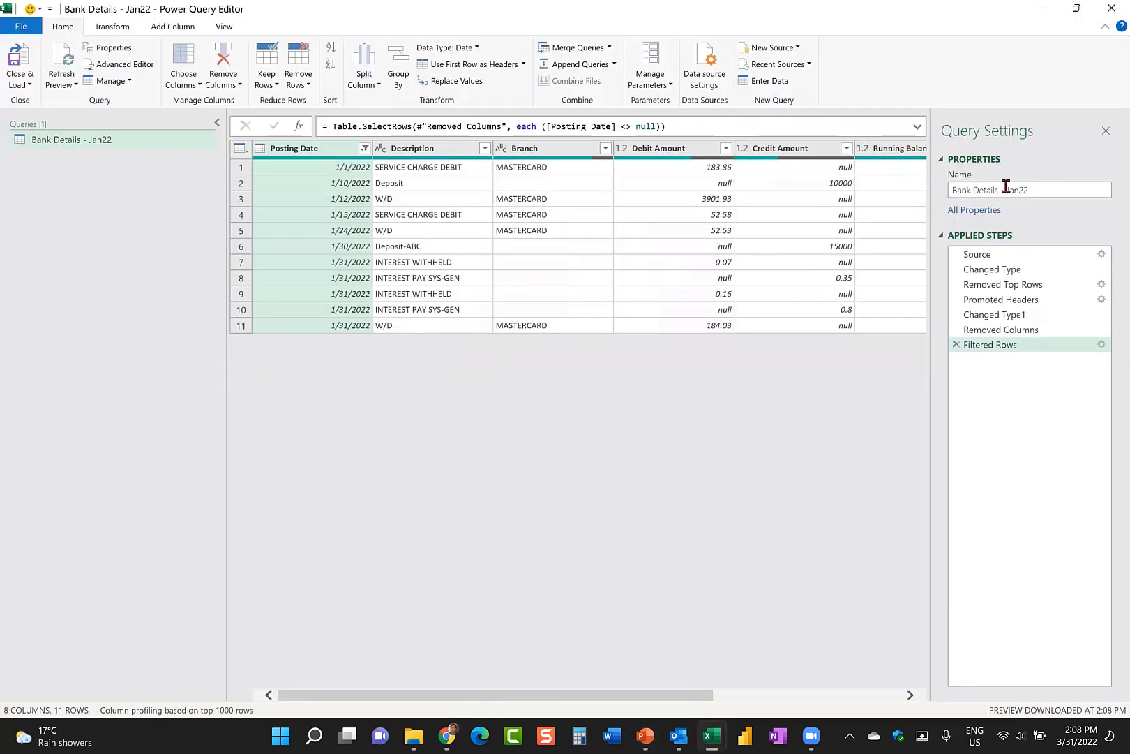
{"action": "left_click", "coordinate": [1075, 187]}
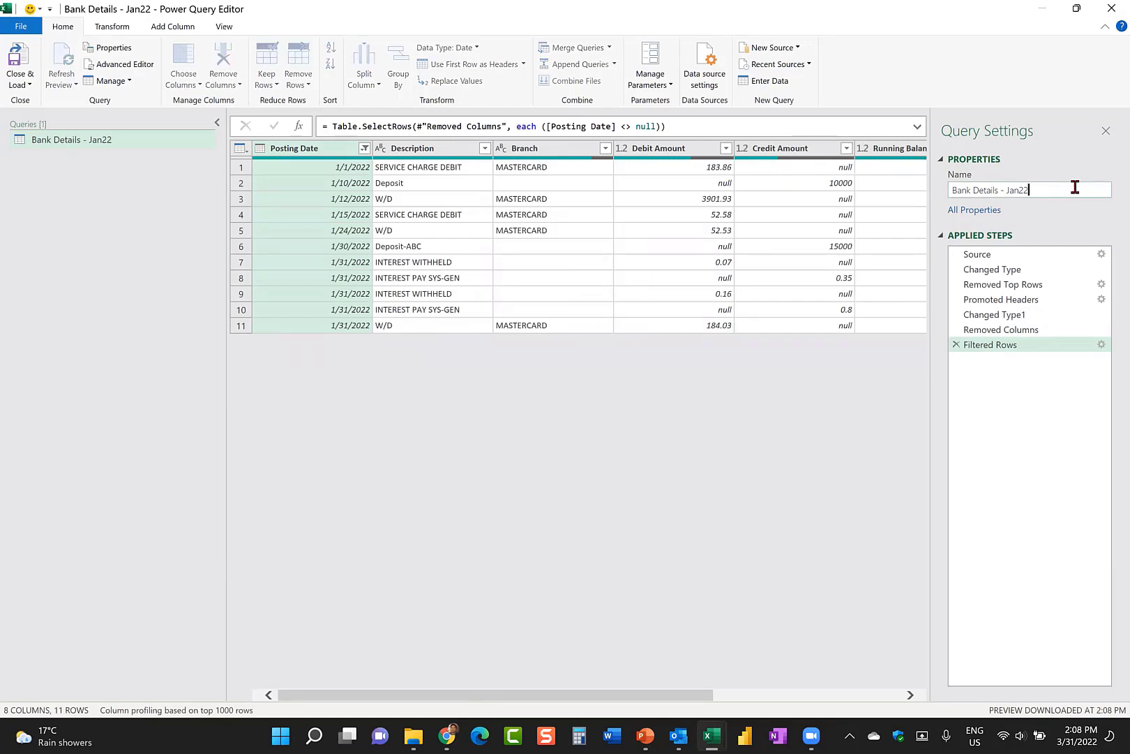
{"action": "left_click", "coordinate": [979, 190]}
{"action": "key", "text": "Delete"}
{"action": "key", "text": "Delete"}
{"action": "key", "text": "Delete"}
{"action": "key", "text": "Delete"}
{"action": "key", "text": "Delete"}
{"action": "key", "text": "Delete"}
{"action": "key", "text": "Delete"}
{"action": "key", "text": "Delete"}
Load the January bank query into the workbook as a table on a new worksheet.
{"action": "left_click", "coordinate": [26, 84]}
{"action": "left_click", "coordinate": [40, 120]}
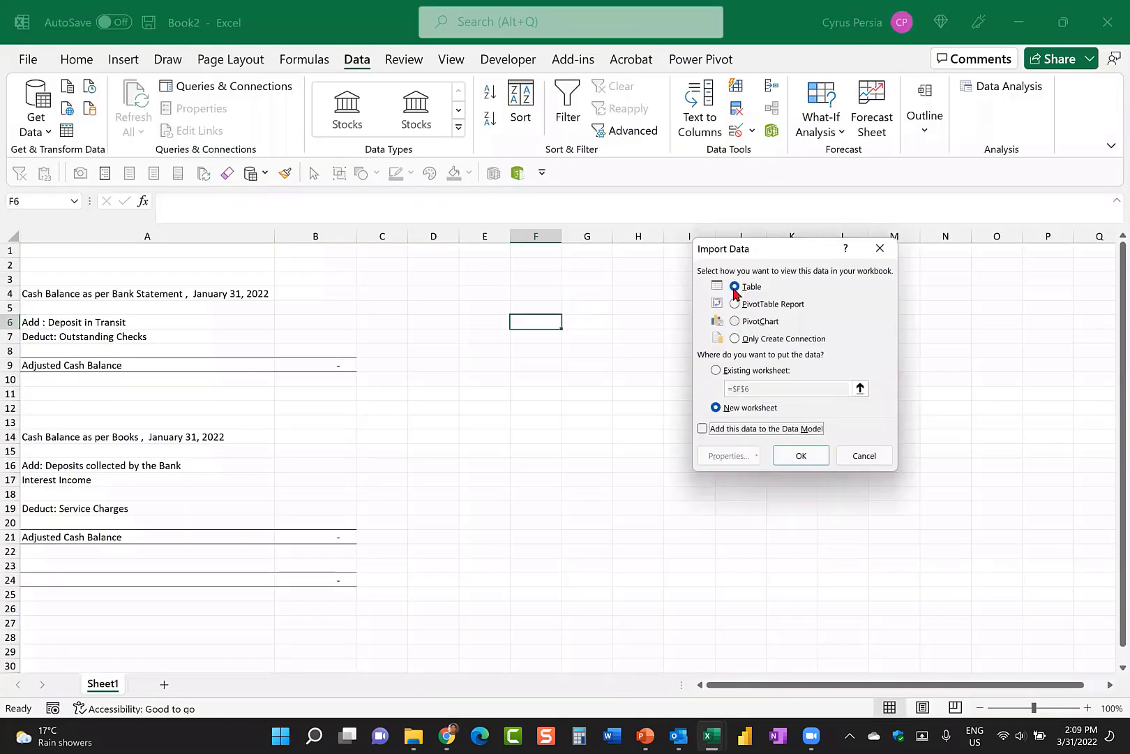
{"action": "left_click", "coordinate": [802, 457]}
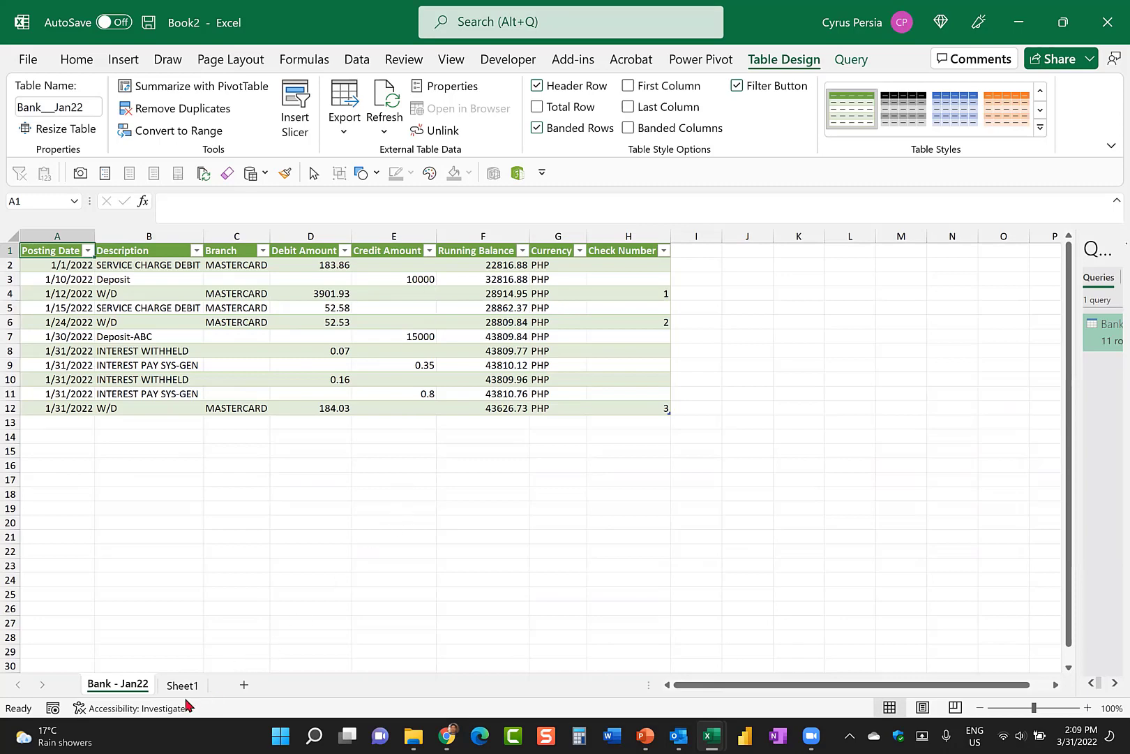
Switch to PowerPoint, read the Bank Recon slide on connecting to the Book Excel file, and return to Excel.
{"action": "key", "text": "alt+Tab"}
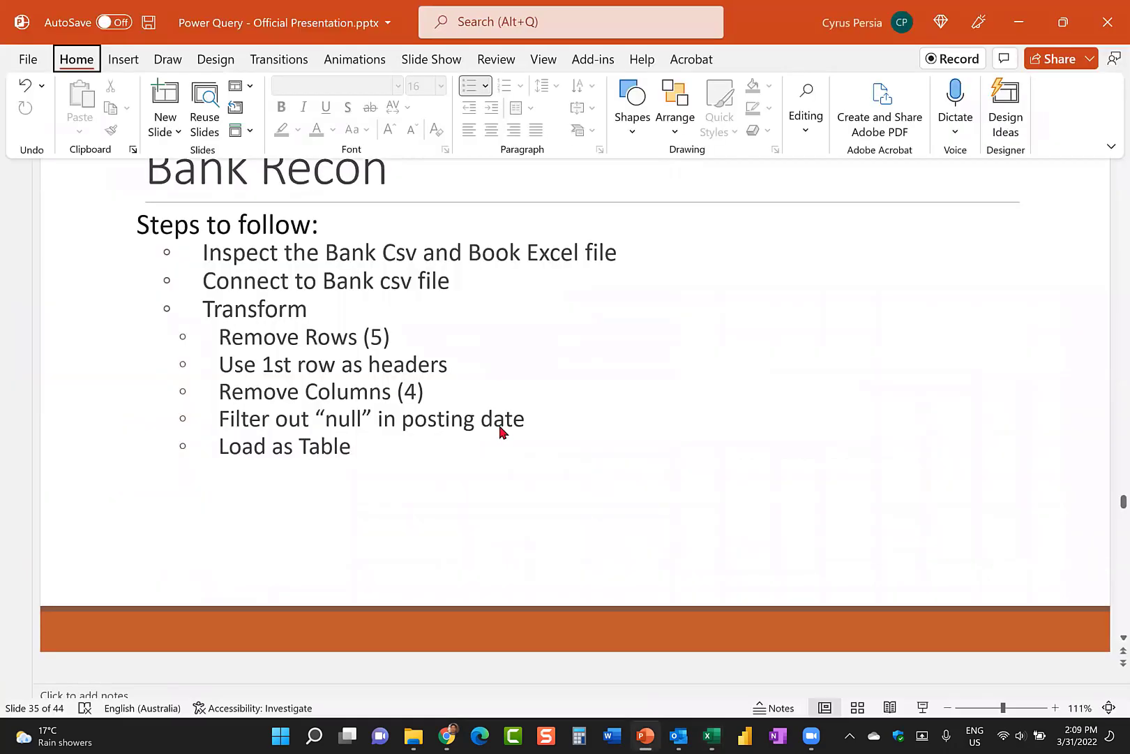
{"action": "key", "text": "ctrl+shift+F1"}
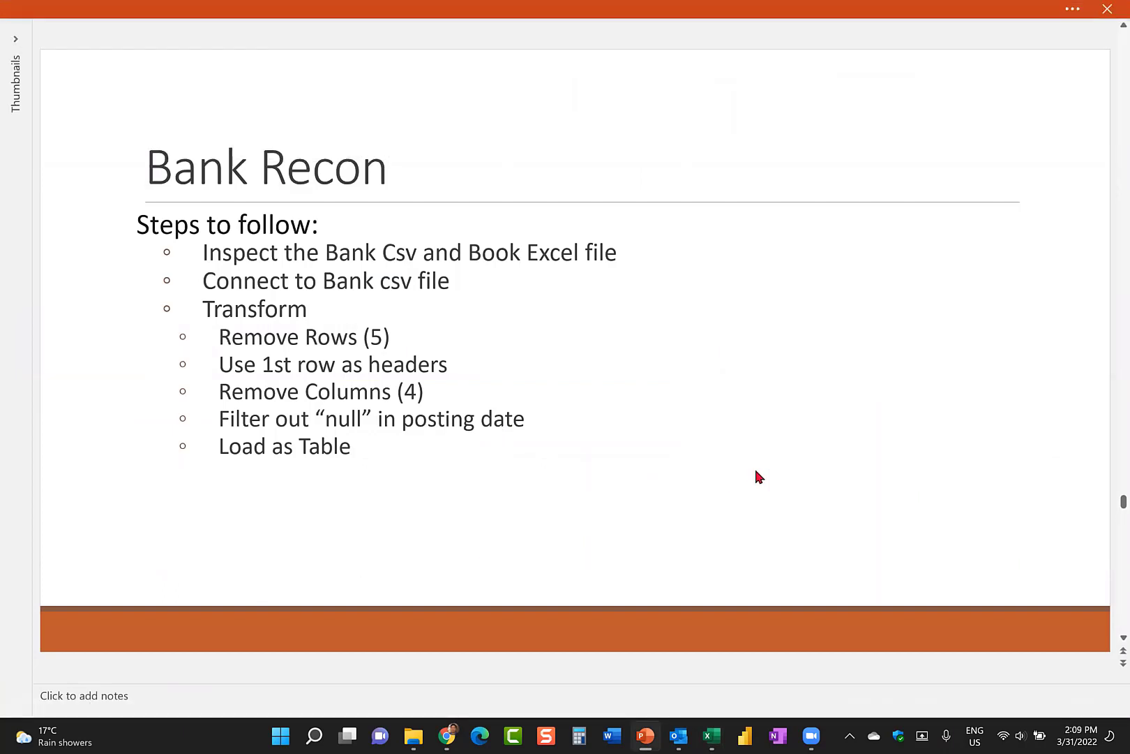
{"action": "scroll", "coordinate": [755, 472], "scroll_direction": "down", "scroll_amount": 1}
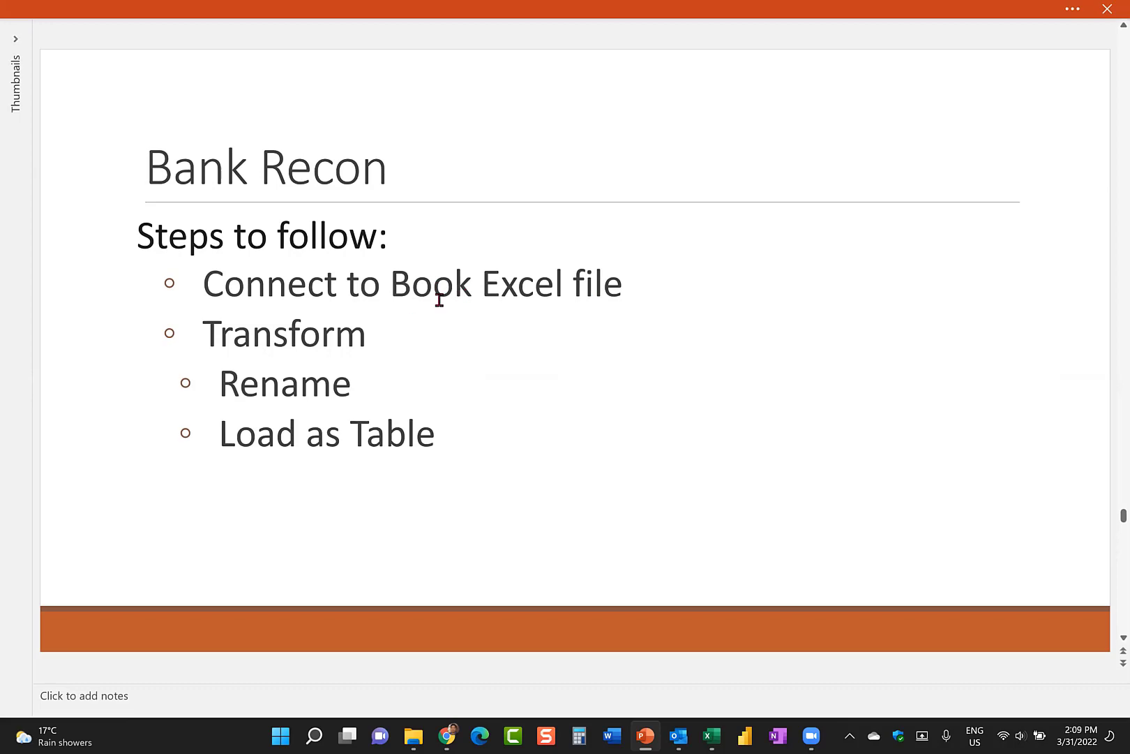
{"action": "key", "text": "alt+Tab"}
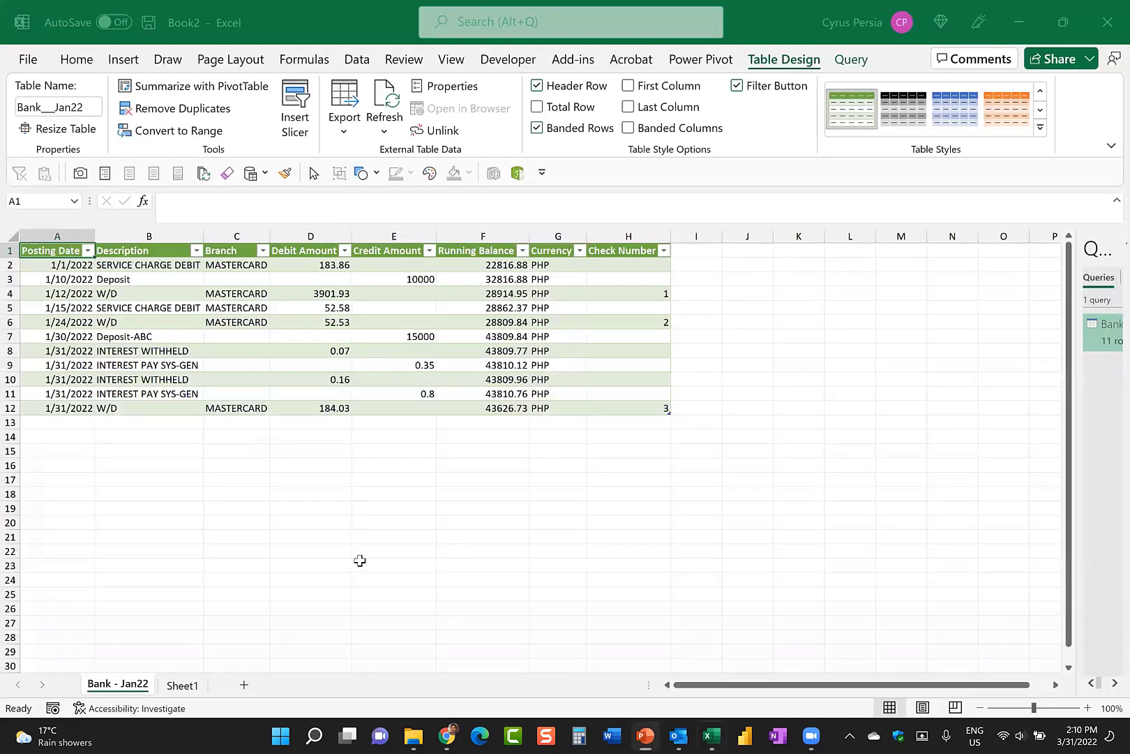
Import the workbook Book - Jan22.xlsx from the Book folder in Exercises as a new data source.
{"action": "left_click_drag", "start_coordinate": [296, 546], "coordinate": [295, 542]}
{"action": "left_click", "coordinate": [212, 441]}
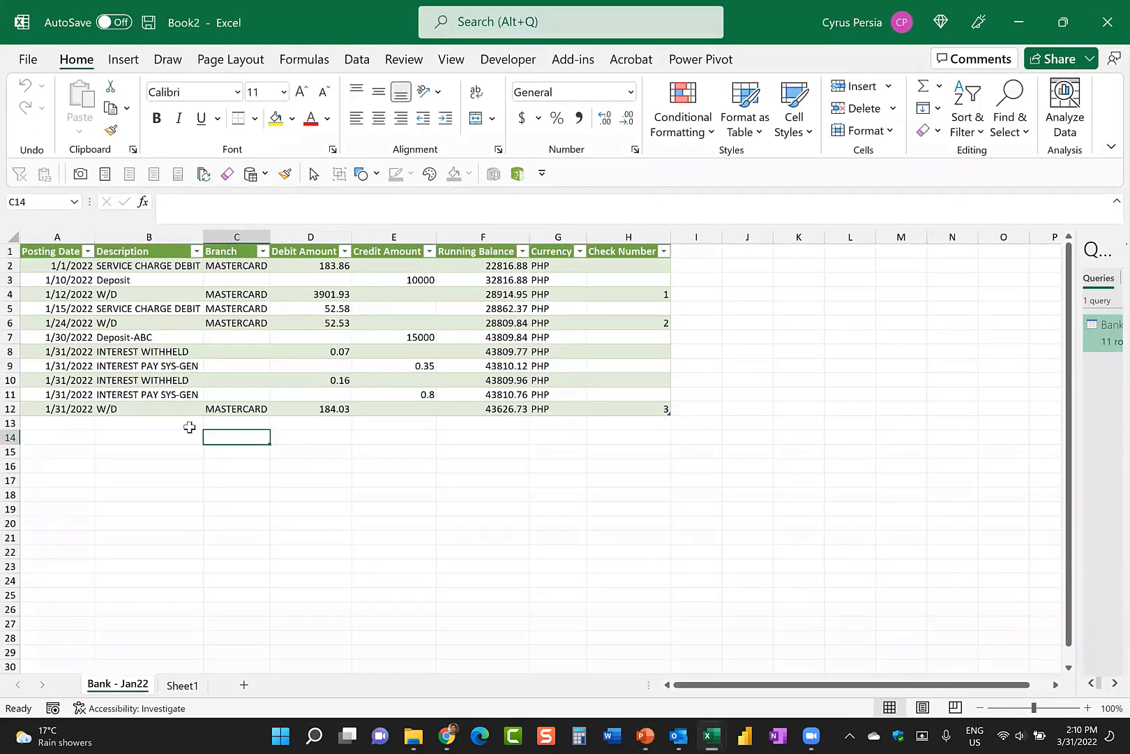
{"action": "left_click", "coordinate": [357, 60]}
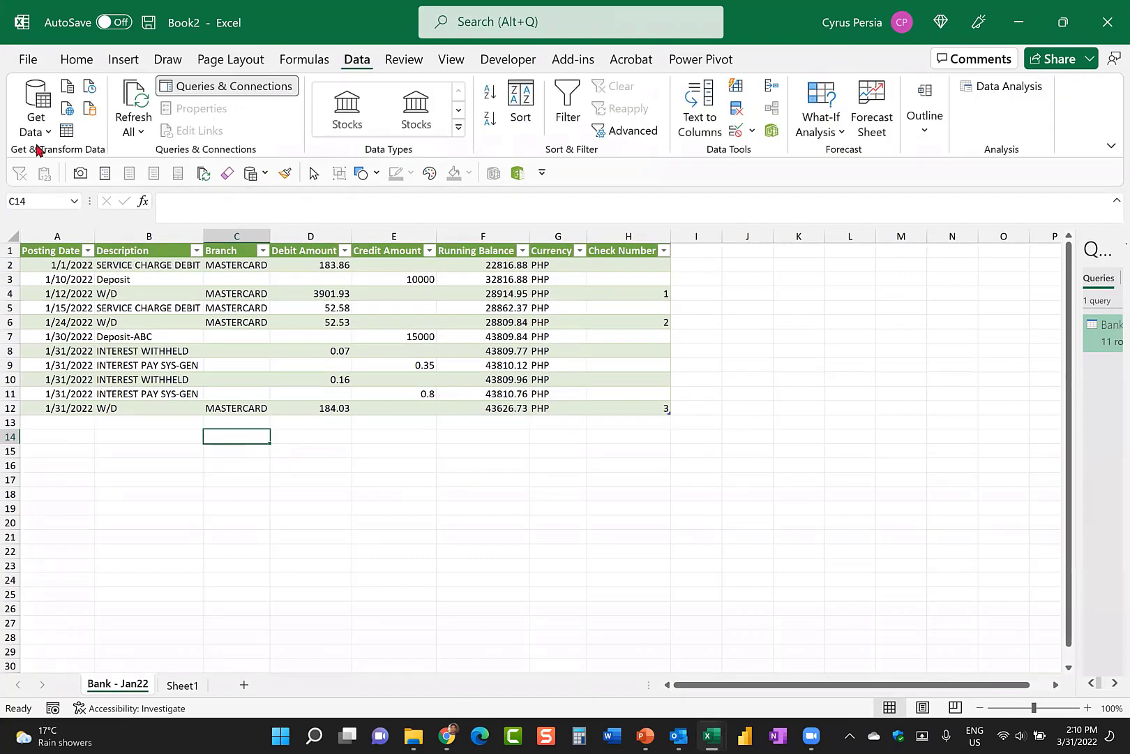
{"action": "left_click", "coordinate": [39, 123]}
{"action": "mouse_move", "coordinate": [69, 165]}
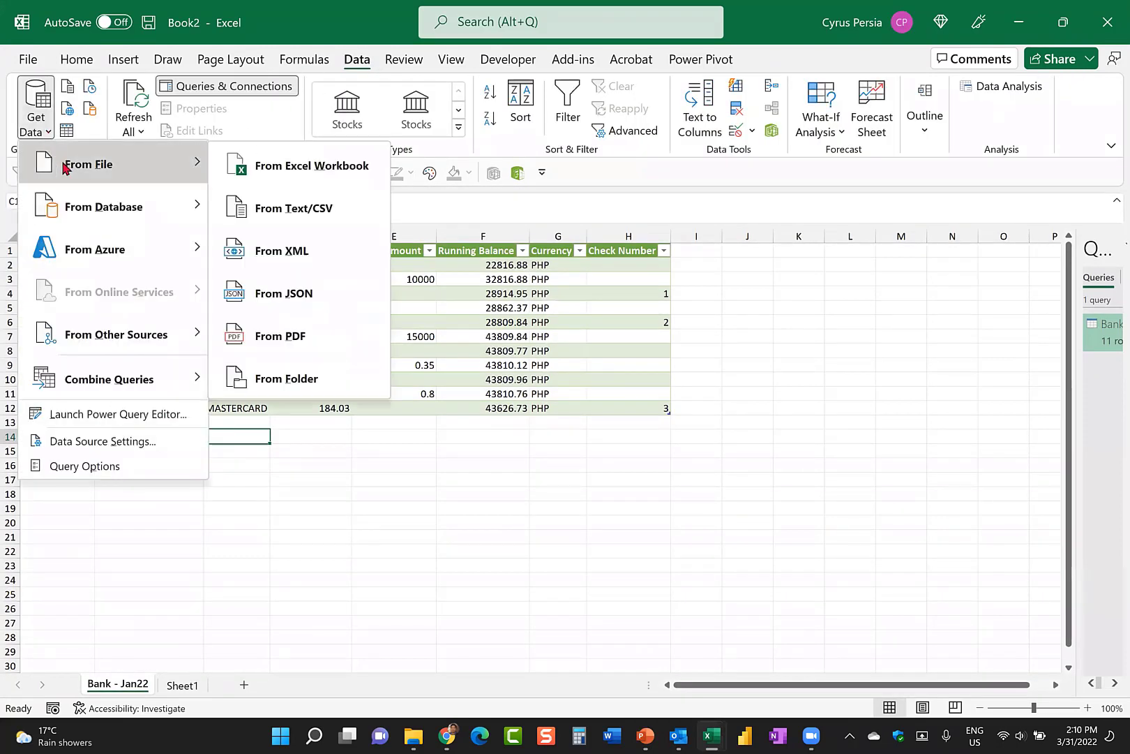
{"action": "left_click", "coordinate": [301, 171]}
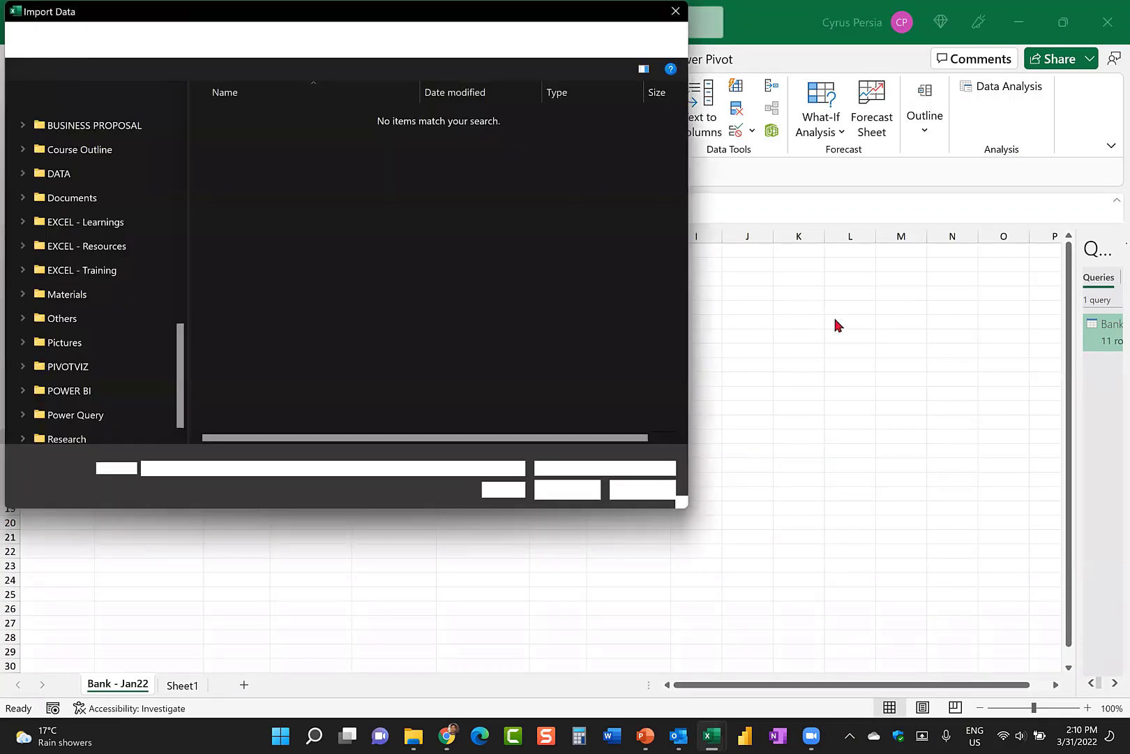
{"action": "left_click", "coordinate": [364, 40]}
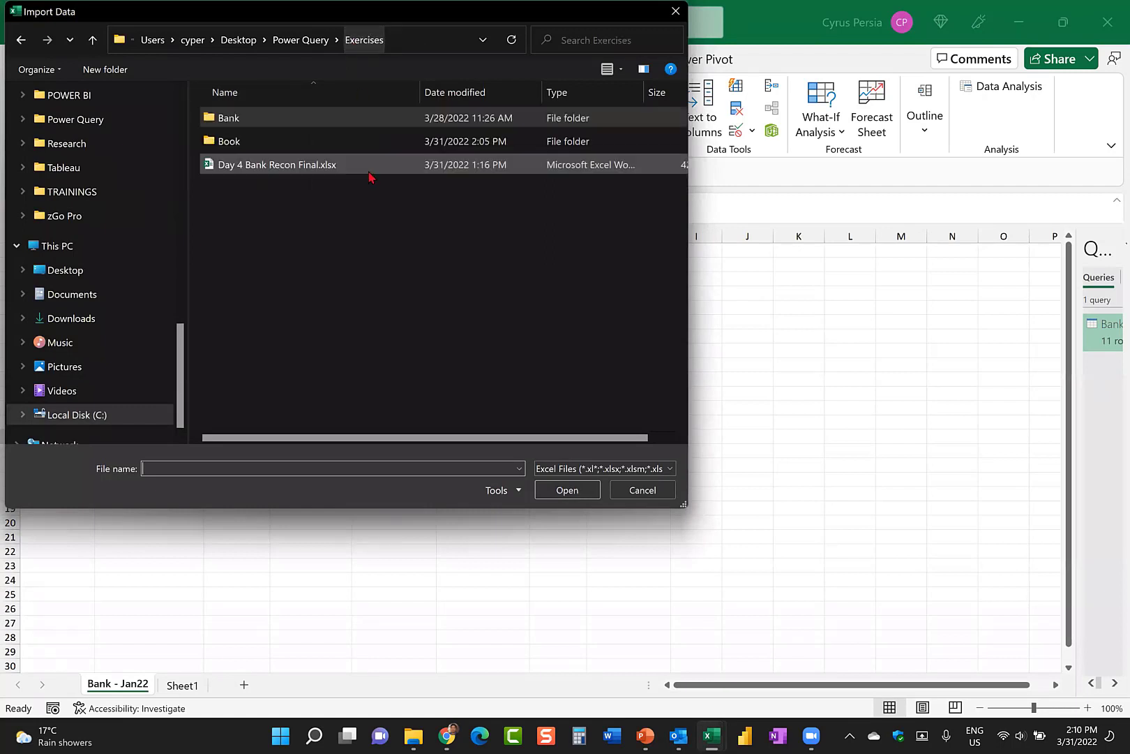
{"action": "double_click", "coordinate": [231, 142]}
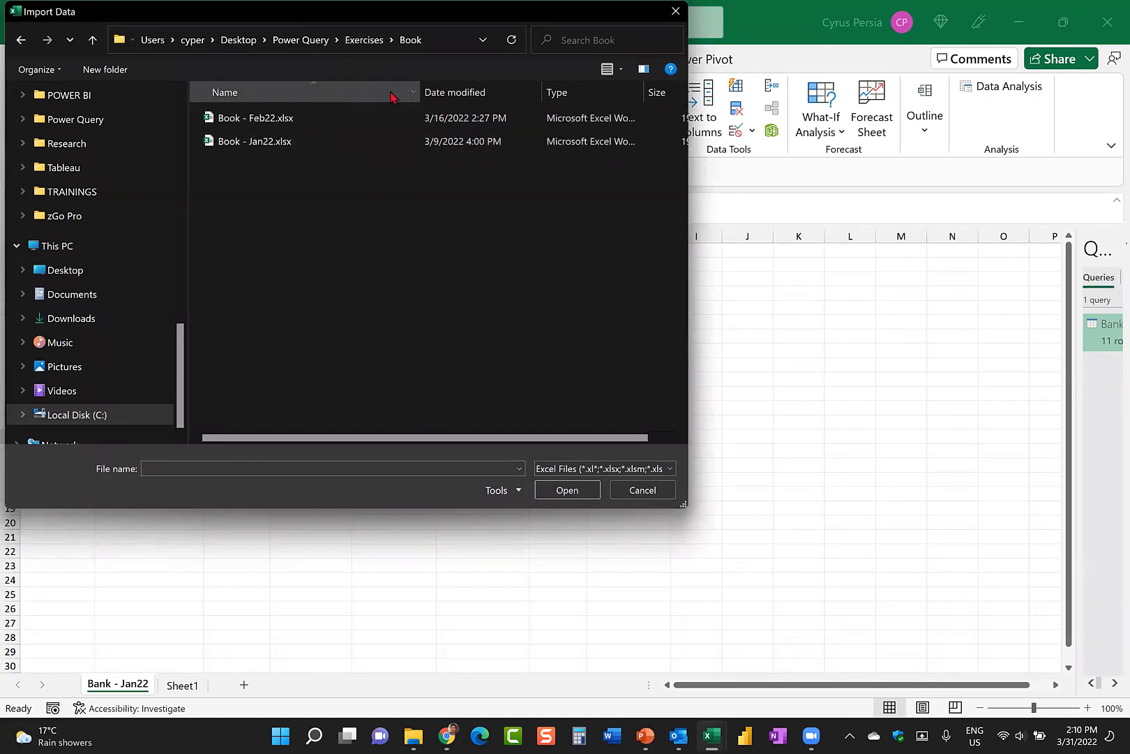
{"action": "left_click", "coordinate": [308, 143]}
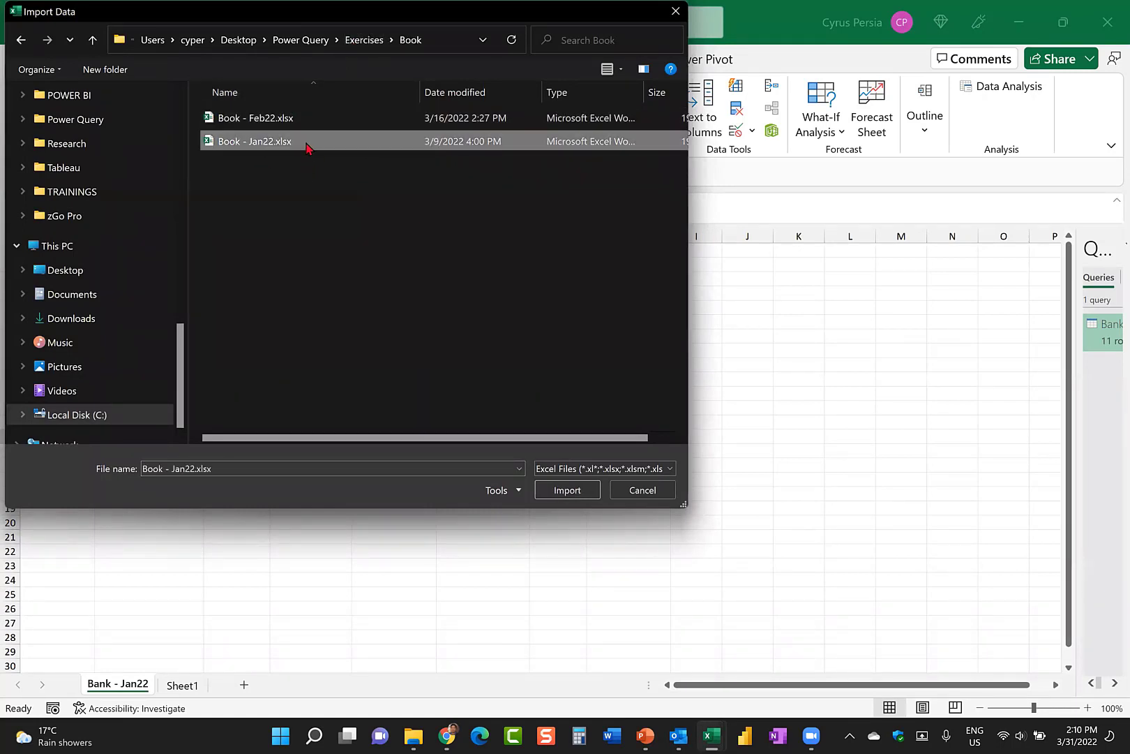
{"action": "left_click", "coordinate": [568, 490]}
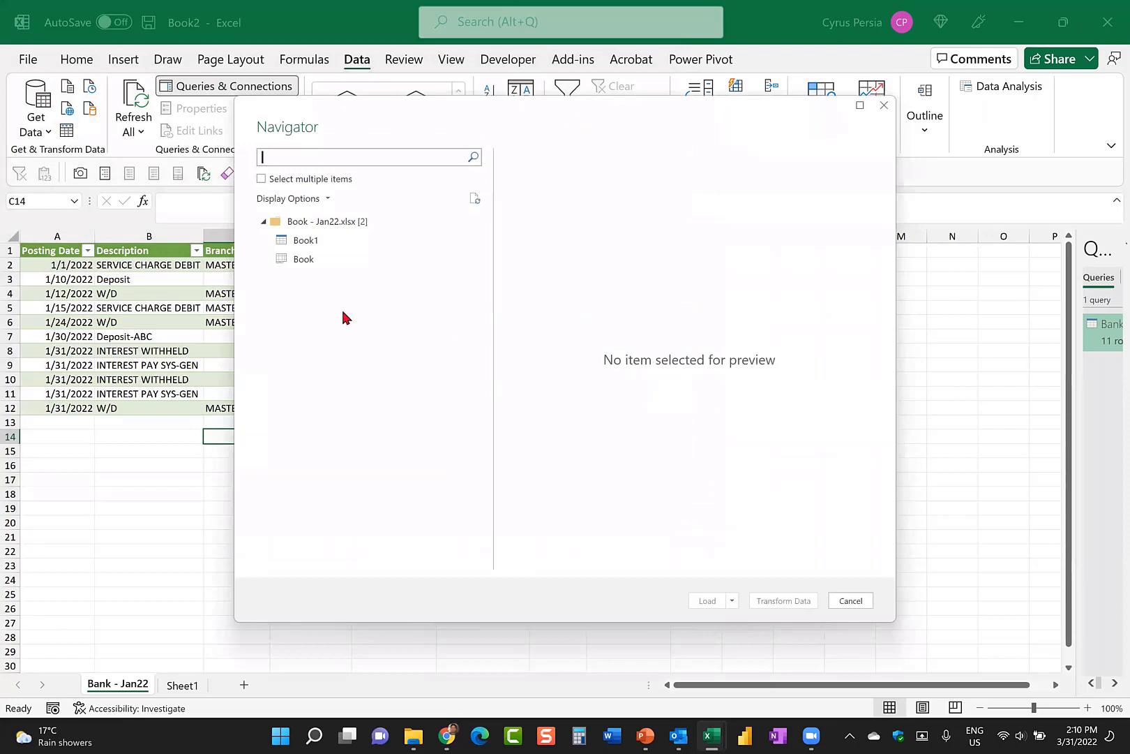
Preview the Book1 table across all its columns and open it for transformation in Power Query.
{"action": "left_click", "coordinate": [305, 241]}
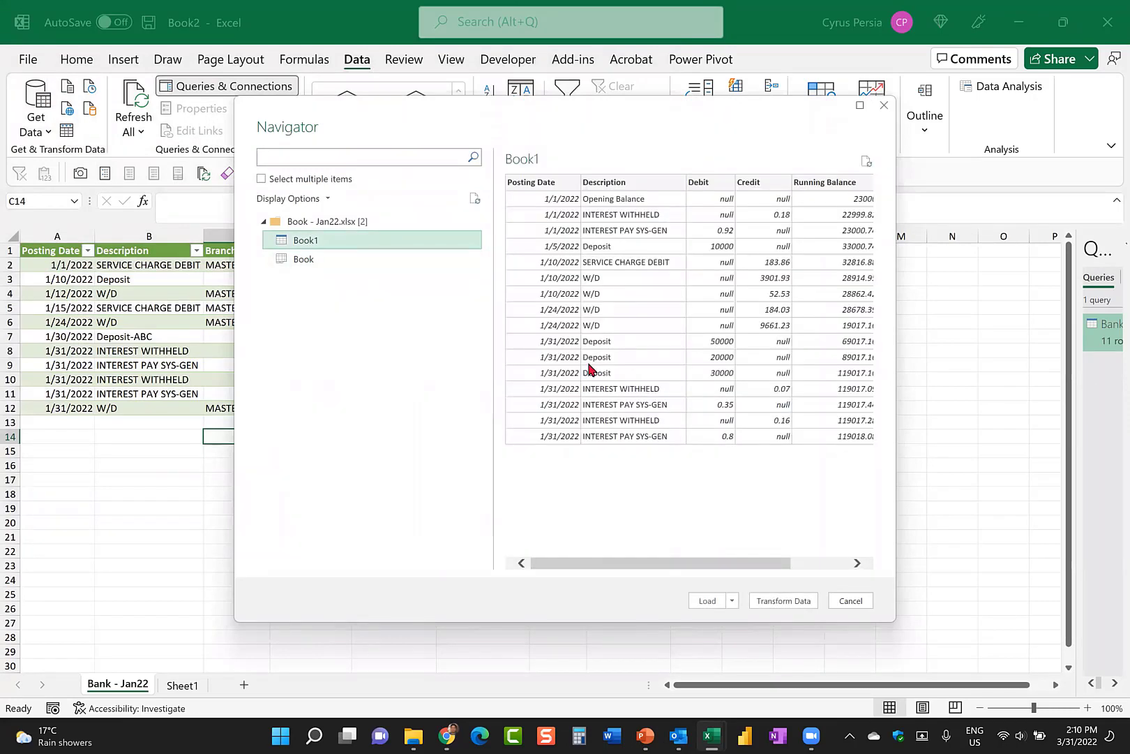
{"action": "scroll", "coordinate": [726, 359], "scroll_direction": "right", "scroll_amount": 2}
{"action": "scroll", "coordinate": [725, 359], "scroll_direction": "right", "scroll_amount": 2}
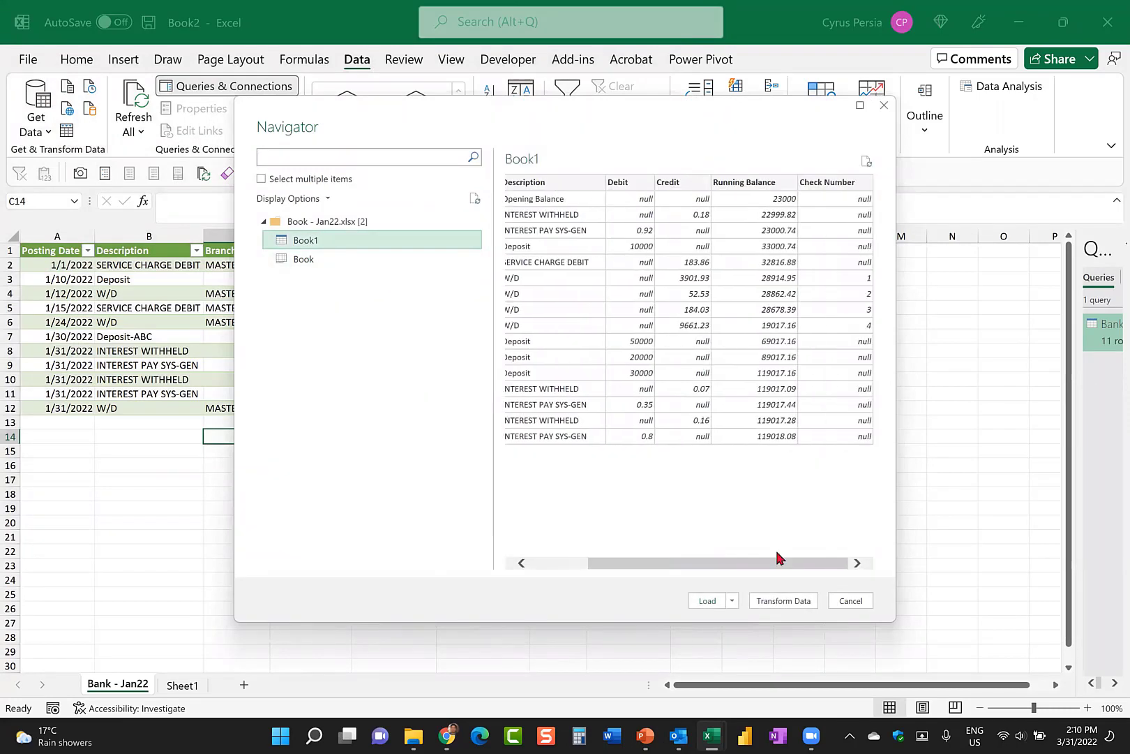
{"action": "left_click", "coordinate": [781, 601]}
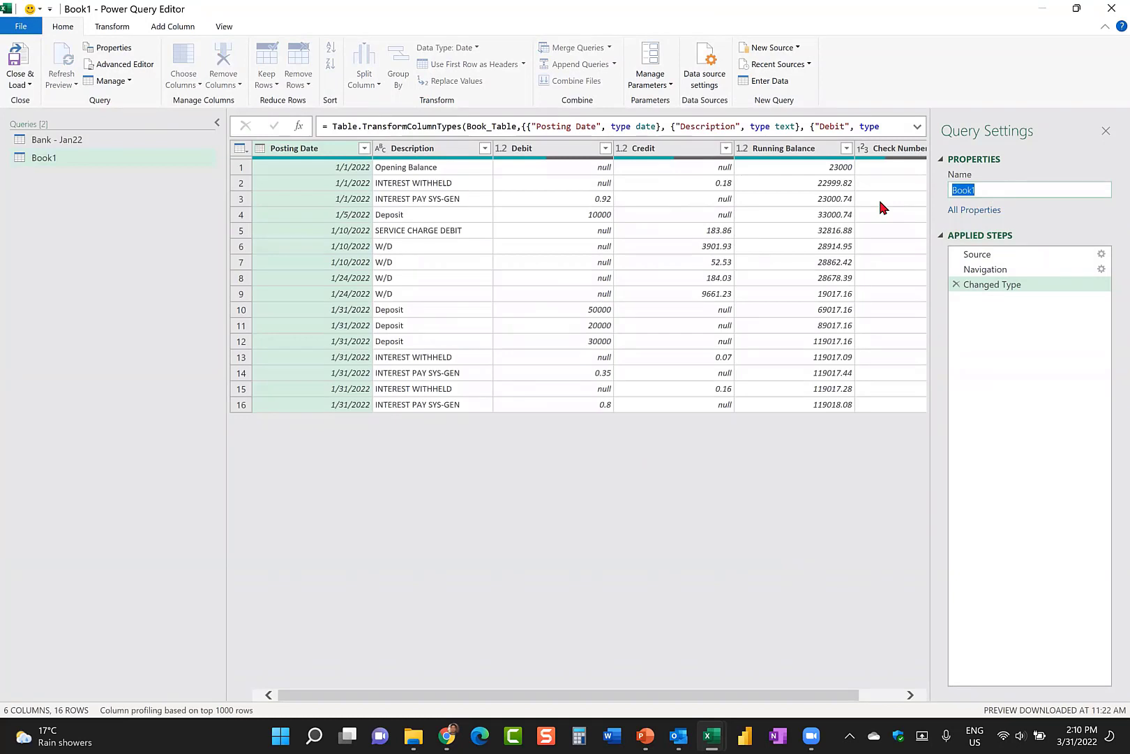
Rename the Book1 query as Book - Jan22, recheck the PowerPoint slide, and review the query's columns.
{"action": "type", "text": "Book - Jan22"}
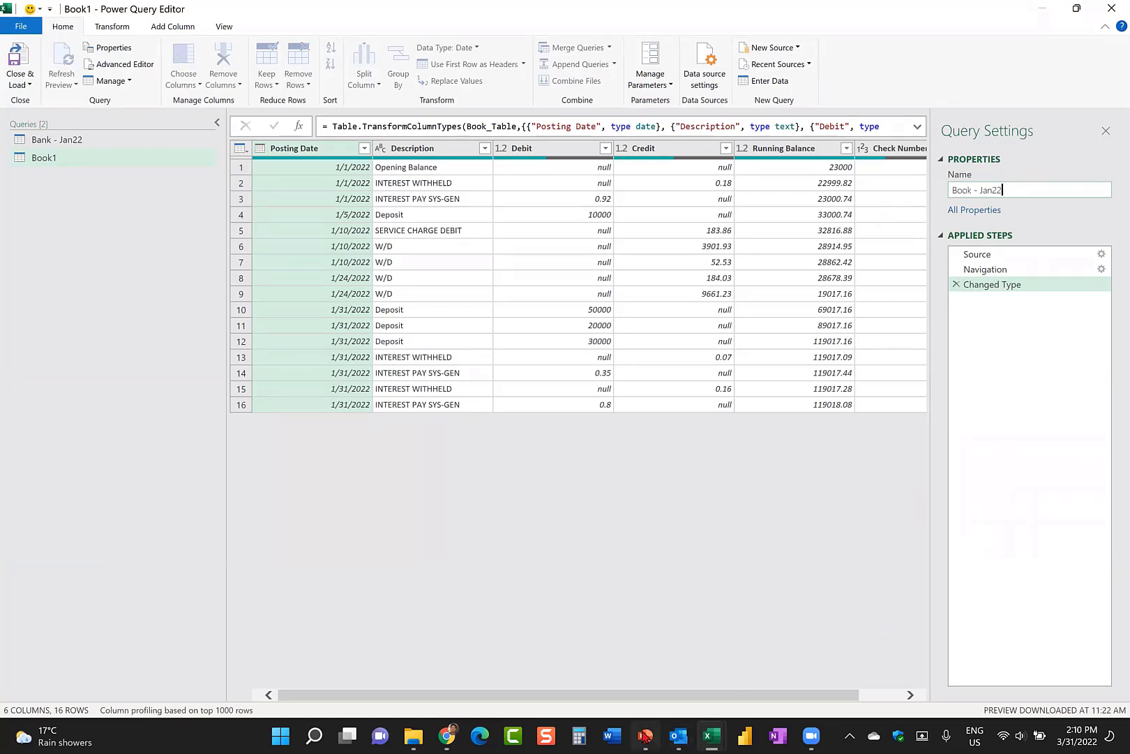
{"action": "left_click", "coordinate": [645, 735]}
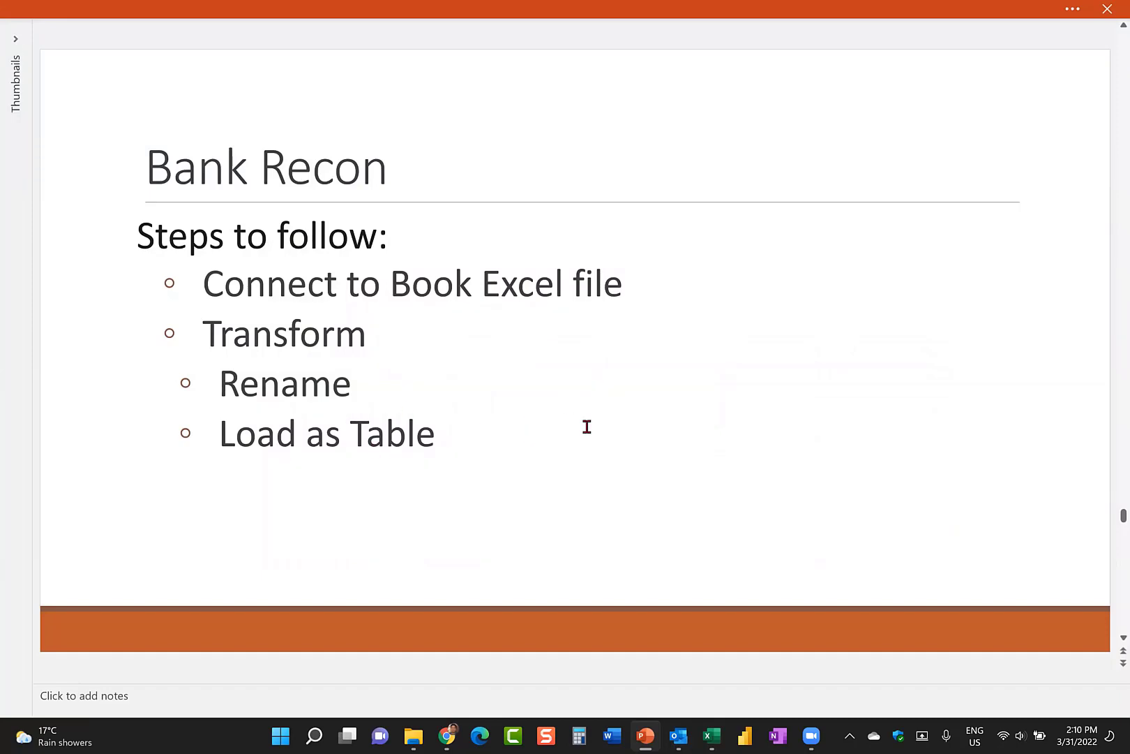
{"action": "key", "text": "alt+Tab"}
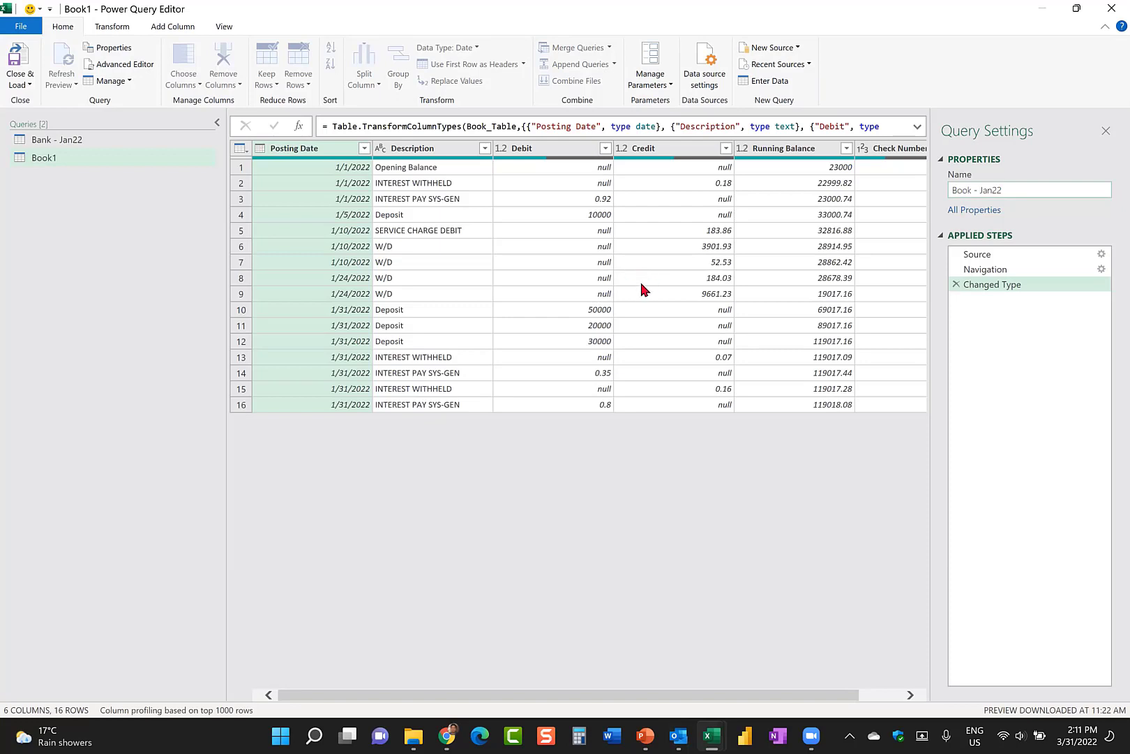
{"action": "left_click", "coordinate": [879, 695]}
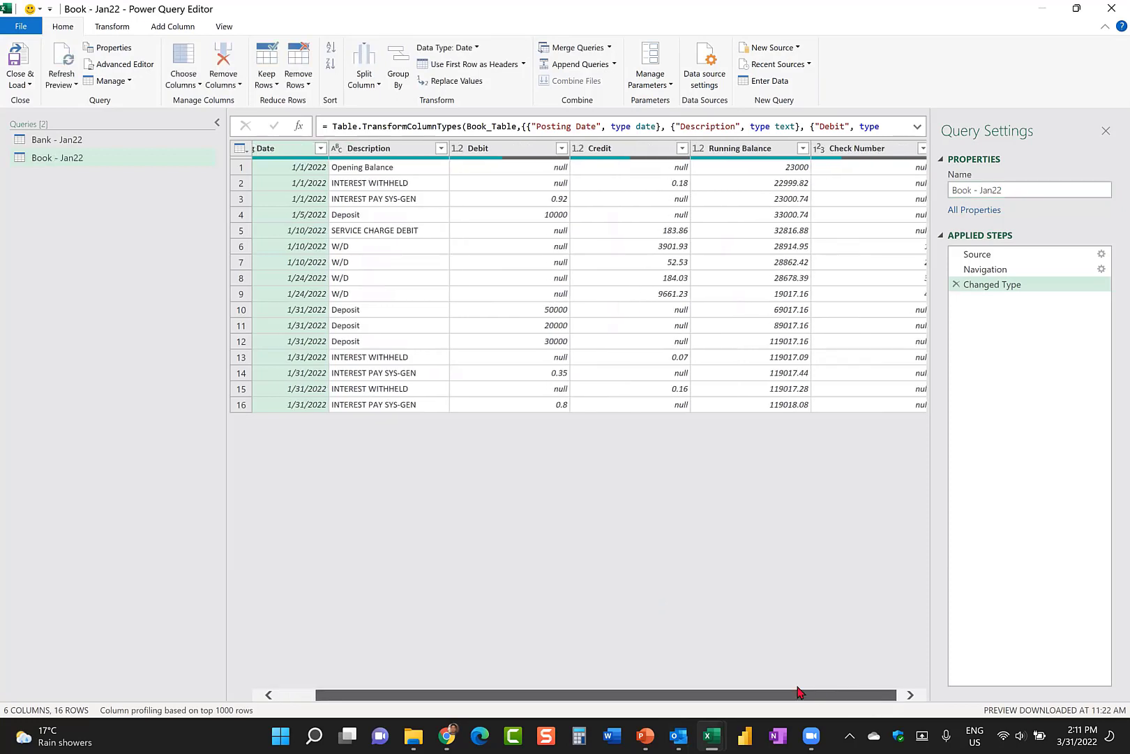
{"action": "left_click_drag", "start_coordinate": [799, 693], "coordinate": [760, 690]}
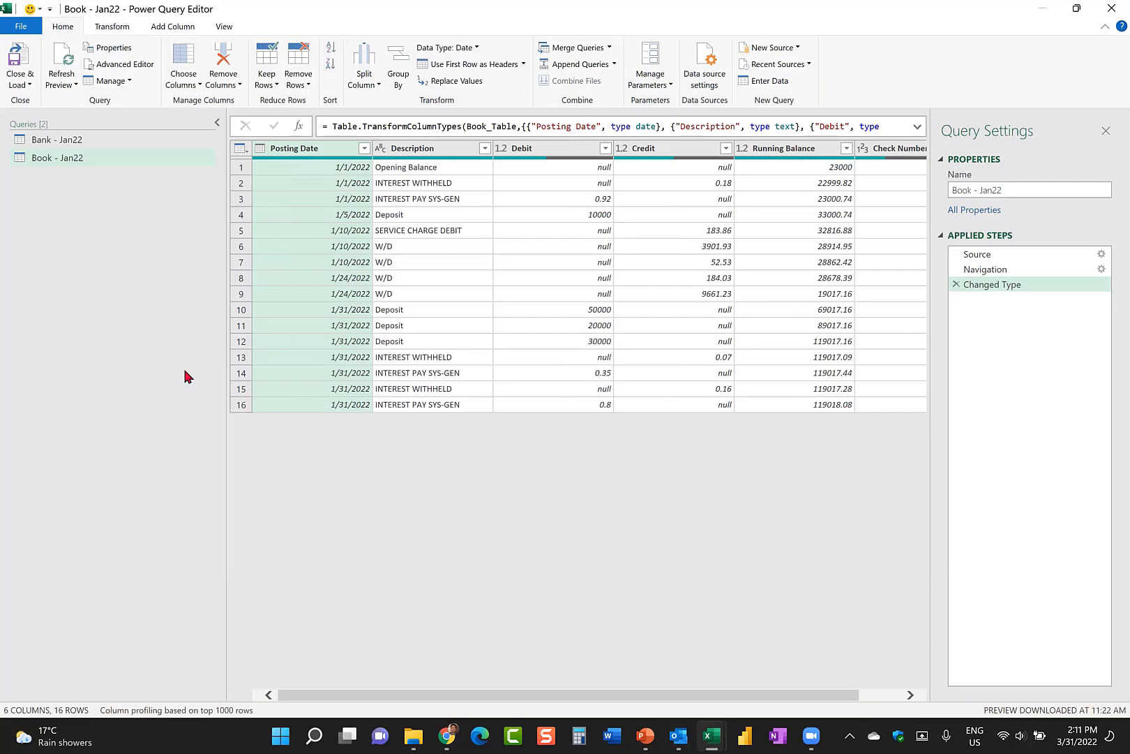
Load the Book - Jan22 query as a table on a new worksheet.
{"action": "left_click", "coordinate": [28, 84]}
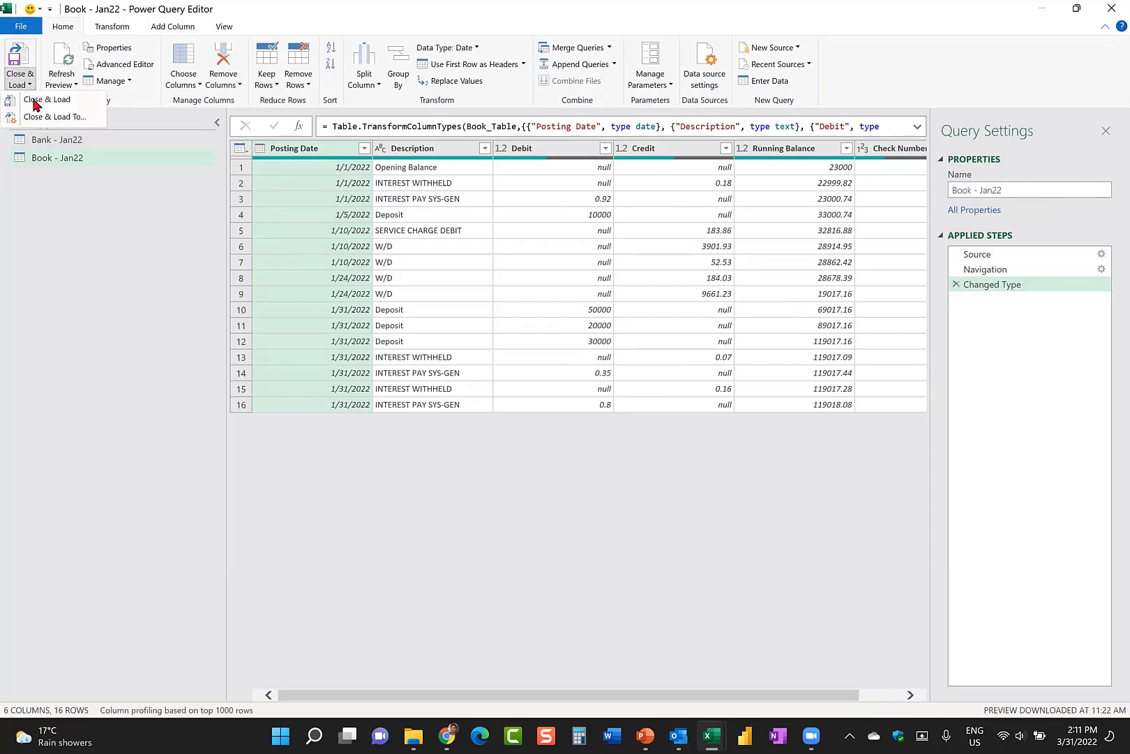
{"action": "left_click", "coordinate": [55, 120]}
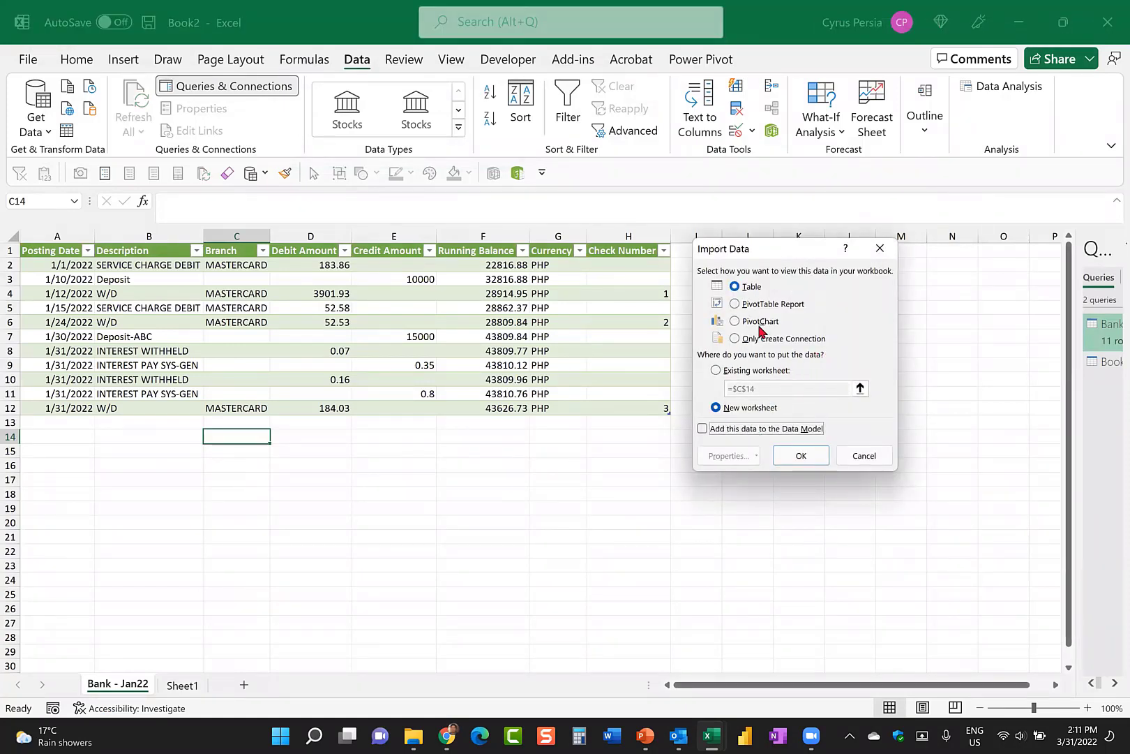
{"action": "left_click", "coordinate": [801, 455]}
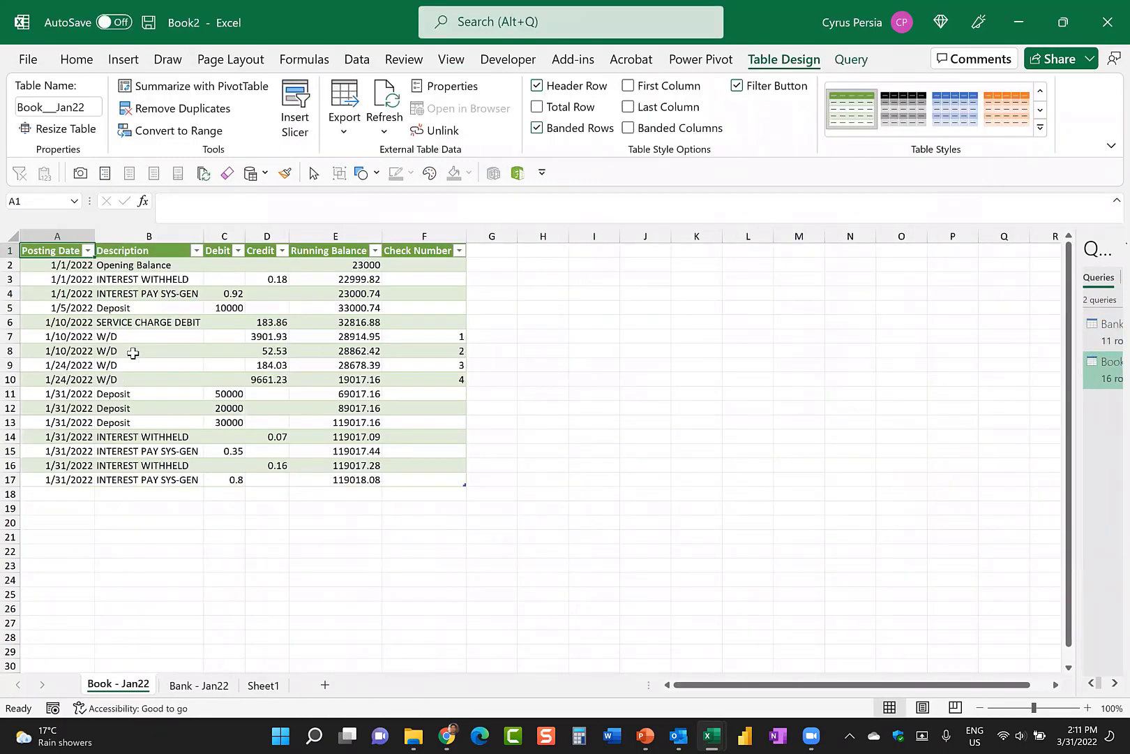
Rename Sheet1 as Bank Recon and move it ahead of the Book - Jan22 and Bank - Jan22 sheets.
{"action": "left_click", "coordinate": [264, 687]}
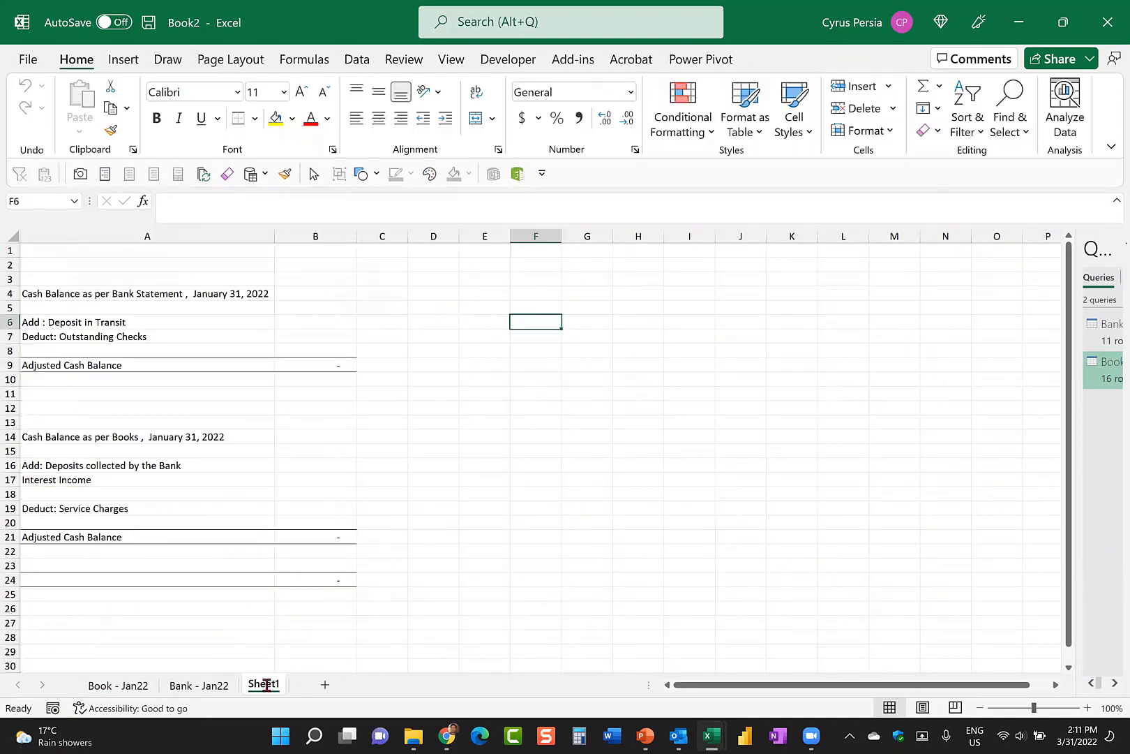
{"action": "type", "text": "Ban"}
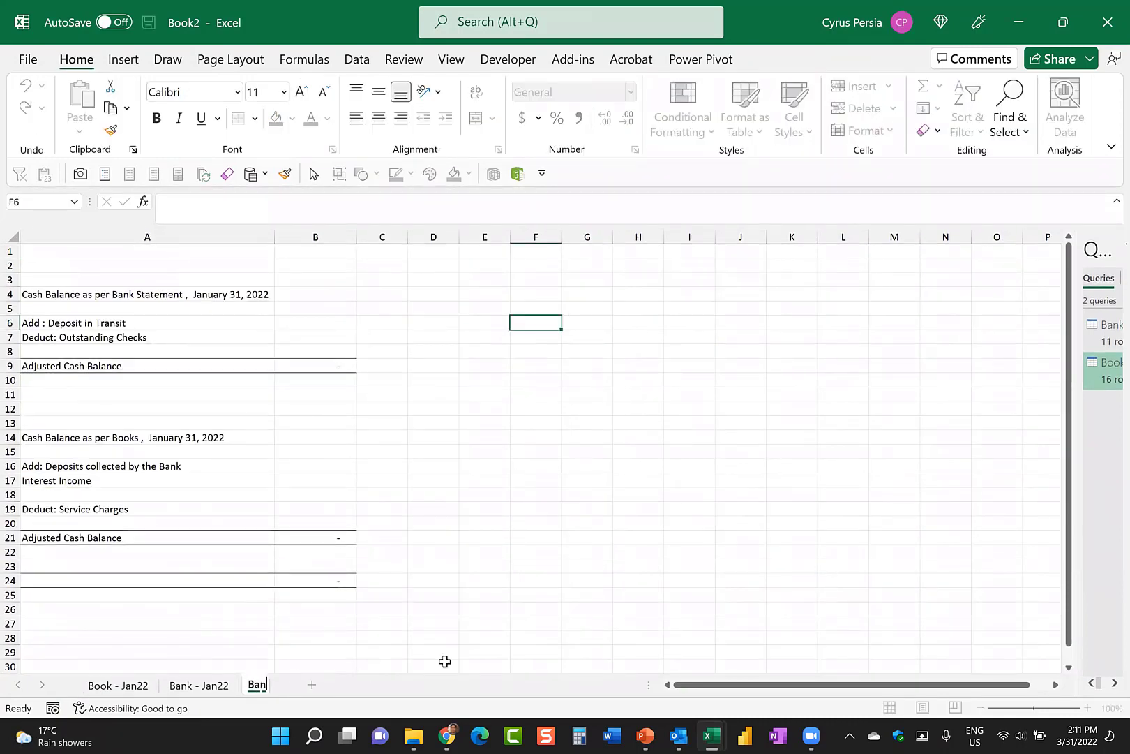
{"action": "type", "text": "k Recon"}
{"action": "left_click", "coordinate": [503, 566]}
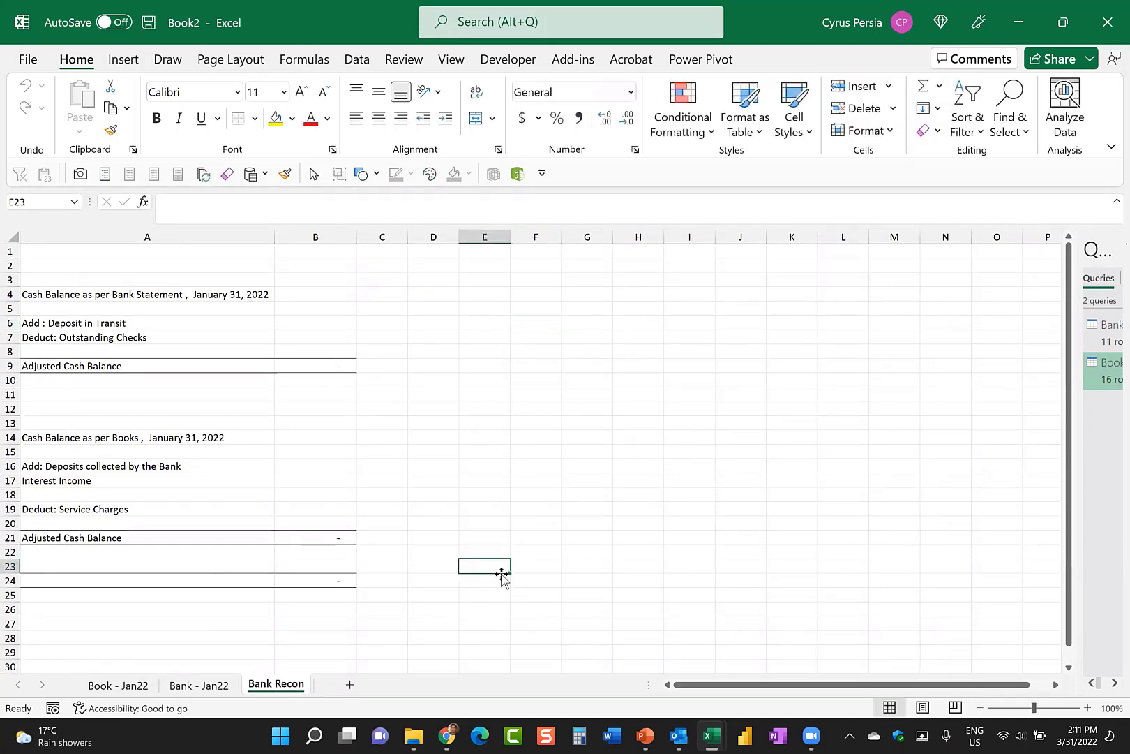
{"action": "left_click_drag", "start_coordinate": [277, 688], "coordinate": [88, 696]}
{"action": "mouse_move", "coordinate": [50, 736]}
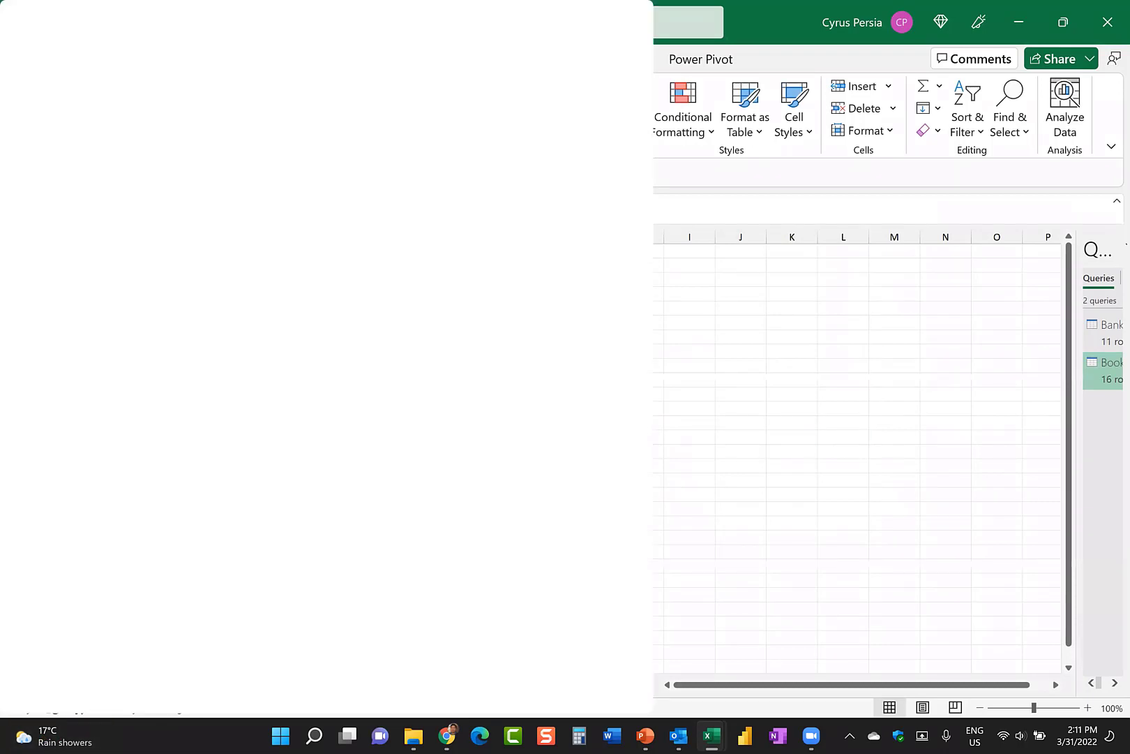
{"action": "left_click", "coordinate": [860, 437]}
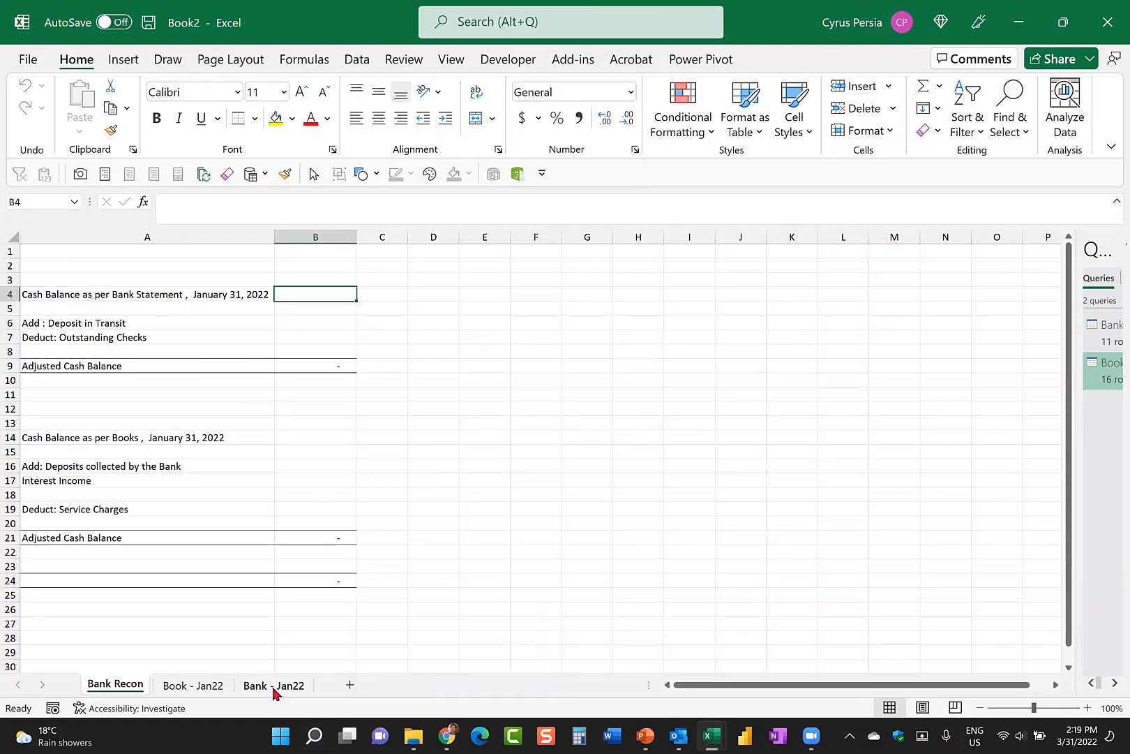
Examine the closing running balances on the Bank - Jan22 and Book - Jan22 sheets, then return to Bank Recon.
{"action": "left_click", "coordinate": [274, 691]}
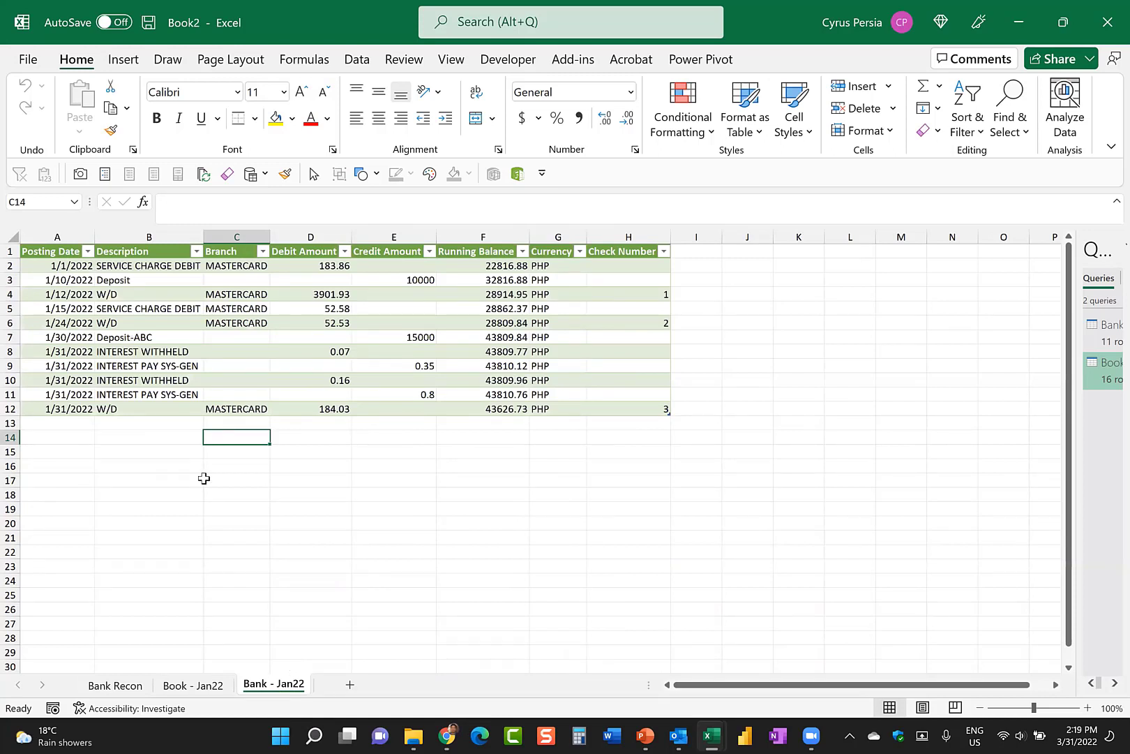
{"action": "left_click", "coordinate": [508, 412]}
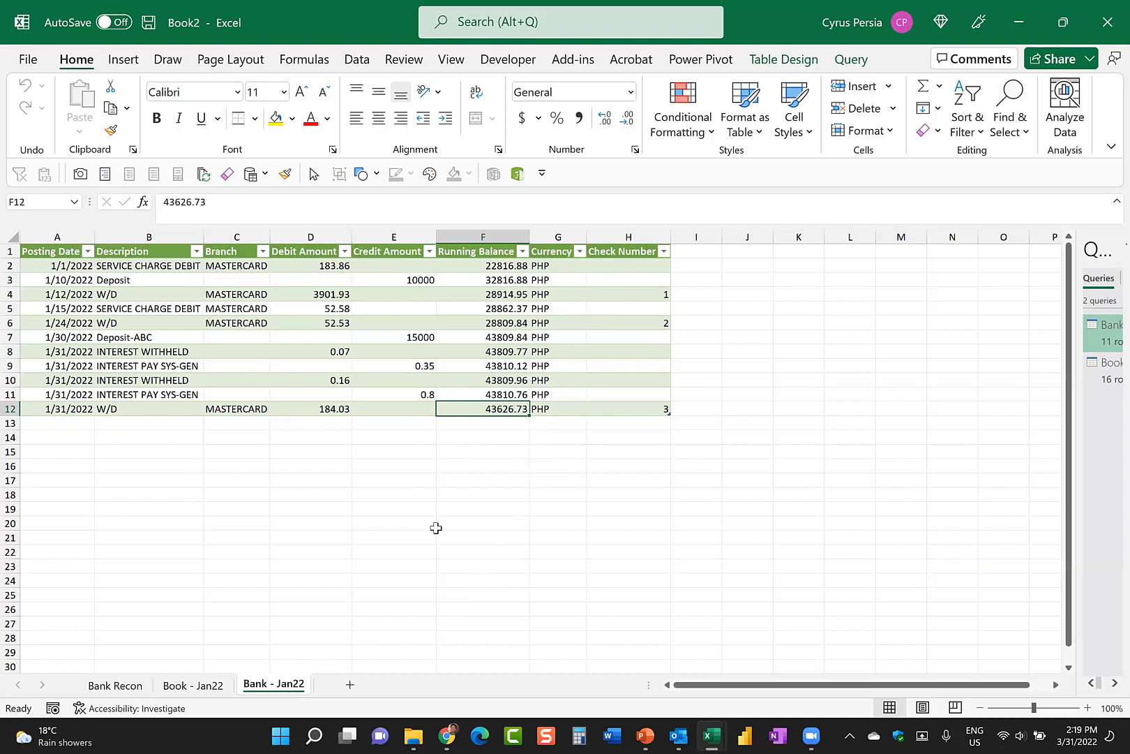
{"action": "left_click", "coordinate": [192, 686]}
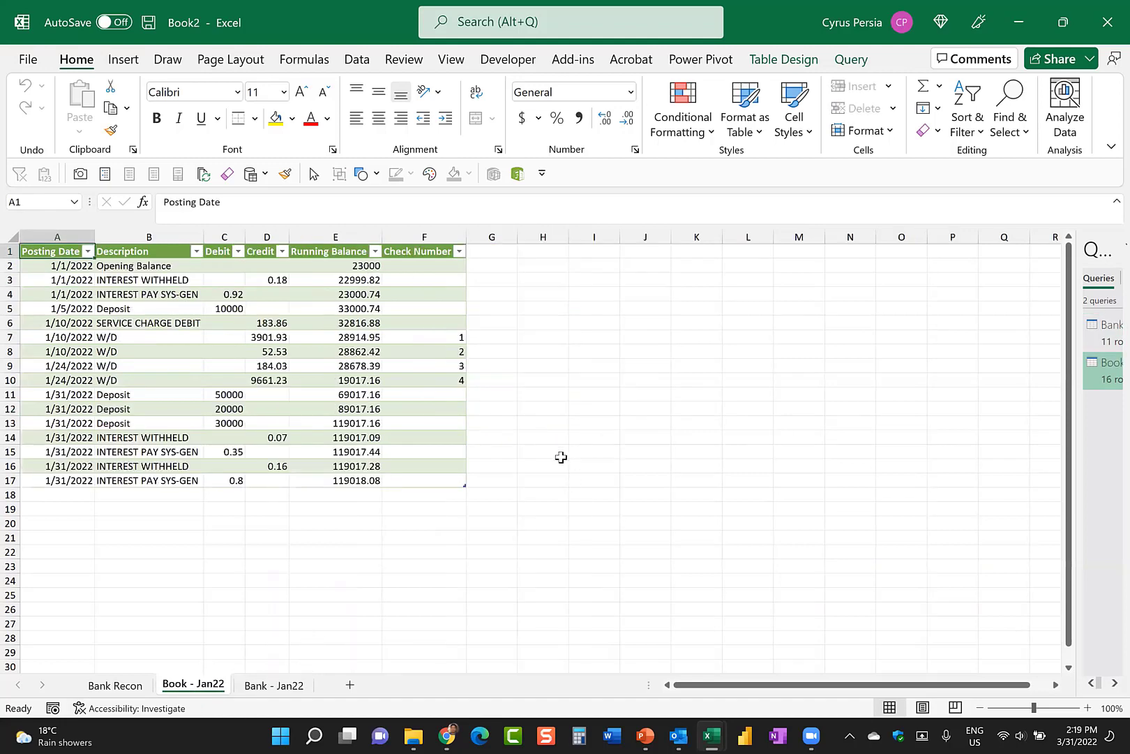
{"action": "left_click", "coordinate": [332, 479]}
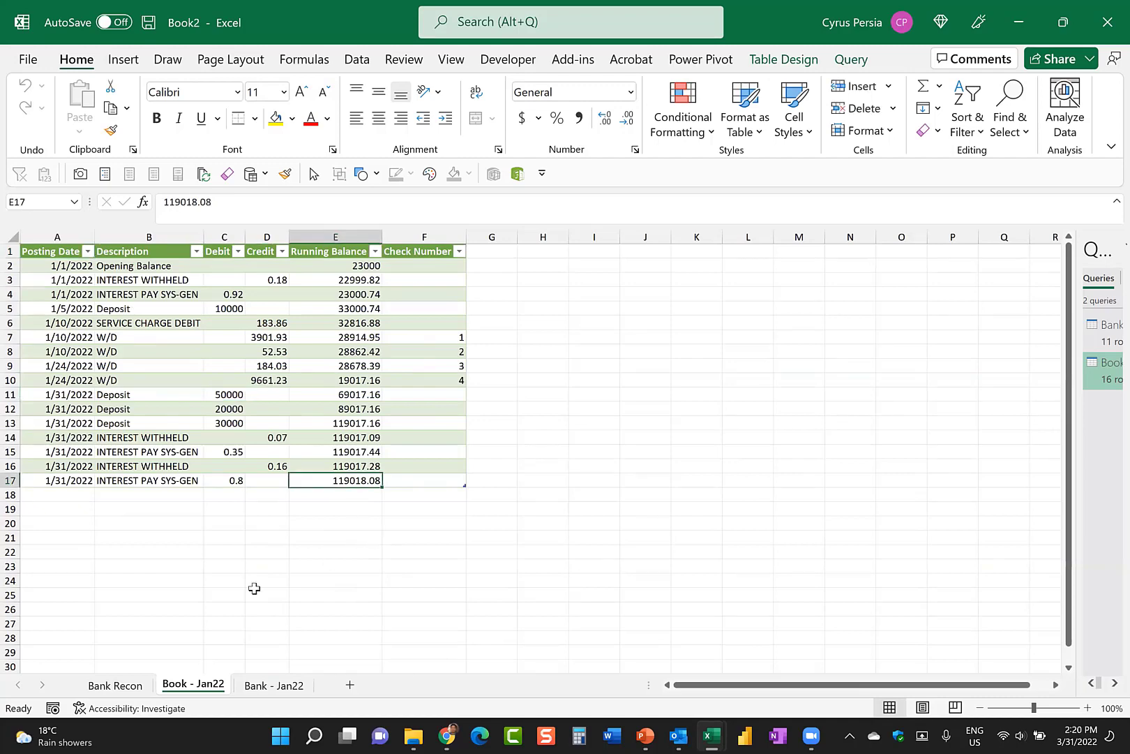
{"action": "left_click", "coordinate": [113, 685]}
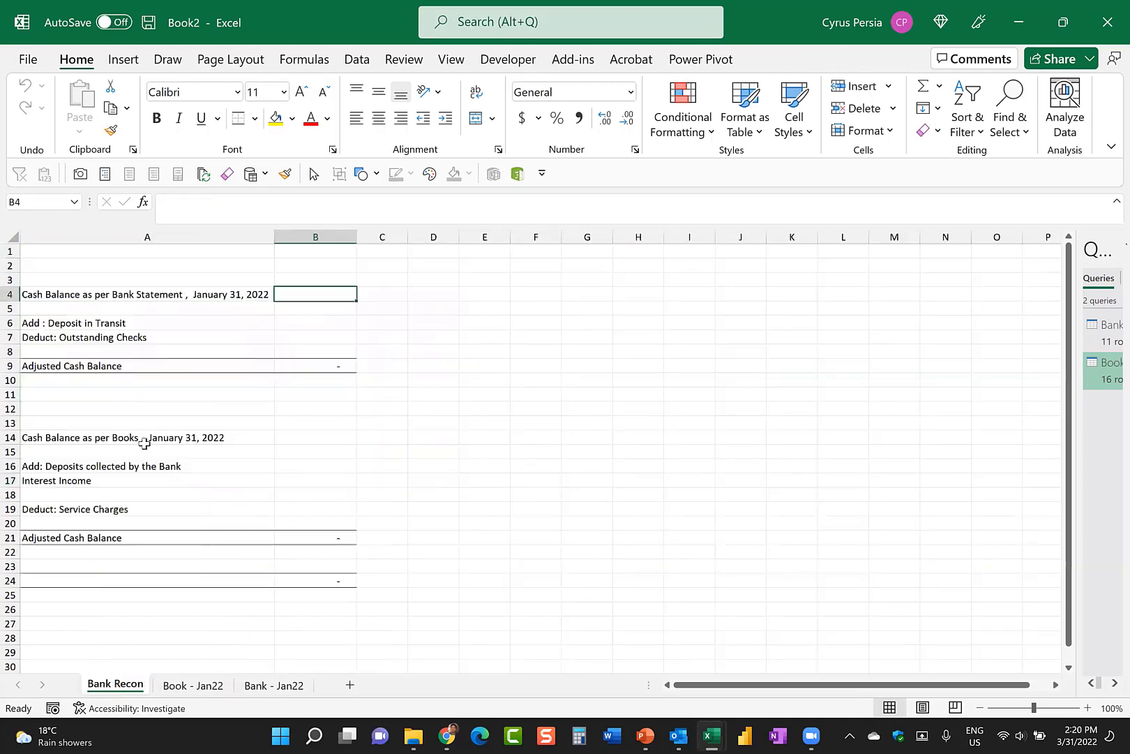
Start an INDEX formula in Bank Recon cell B4, using the Running Balance column of the Bank - Jan22 table as the array.
{"action": "left_click", "coordinate": [315, 436]}
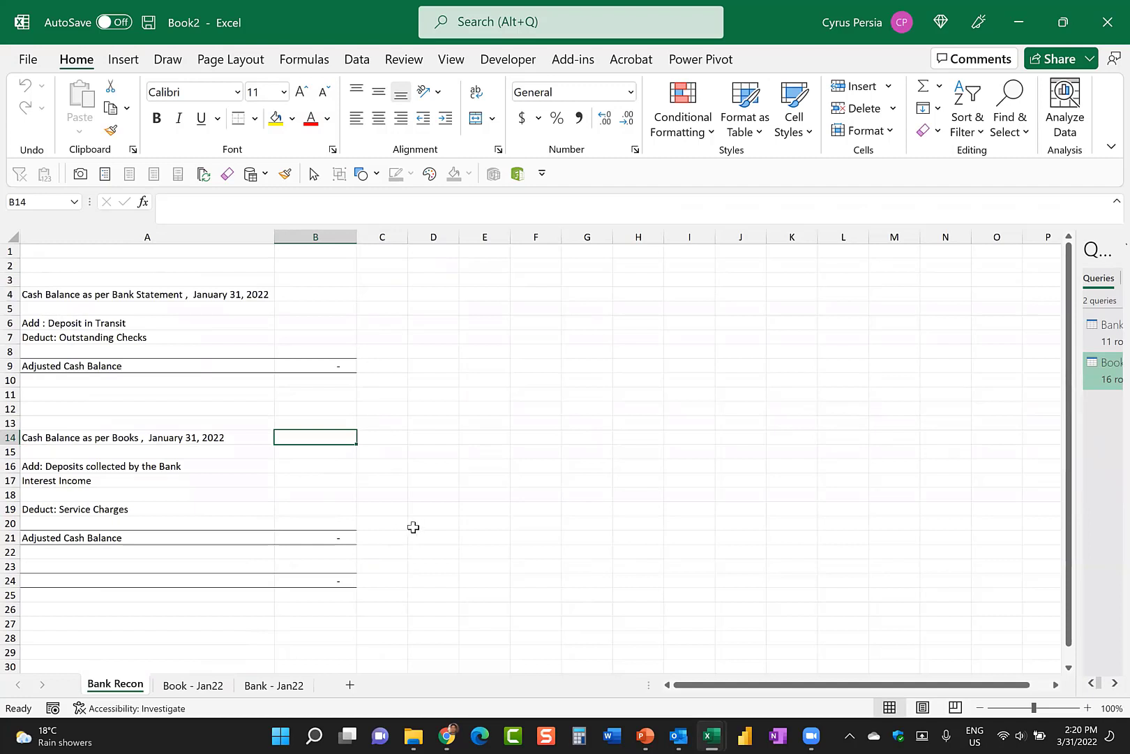
{"action": "left_click", "coordinate": [307, 293]}
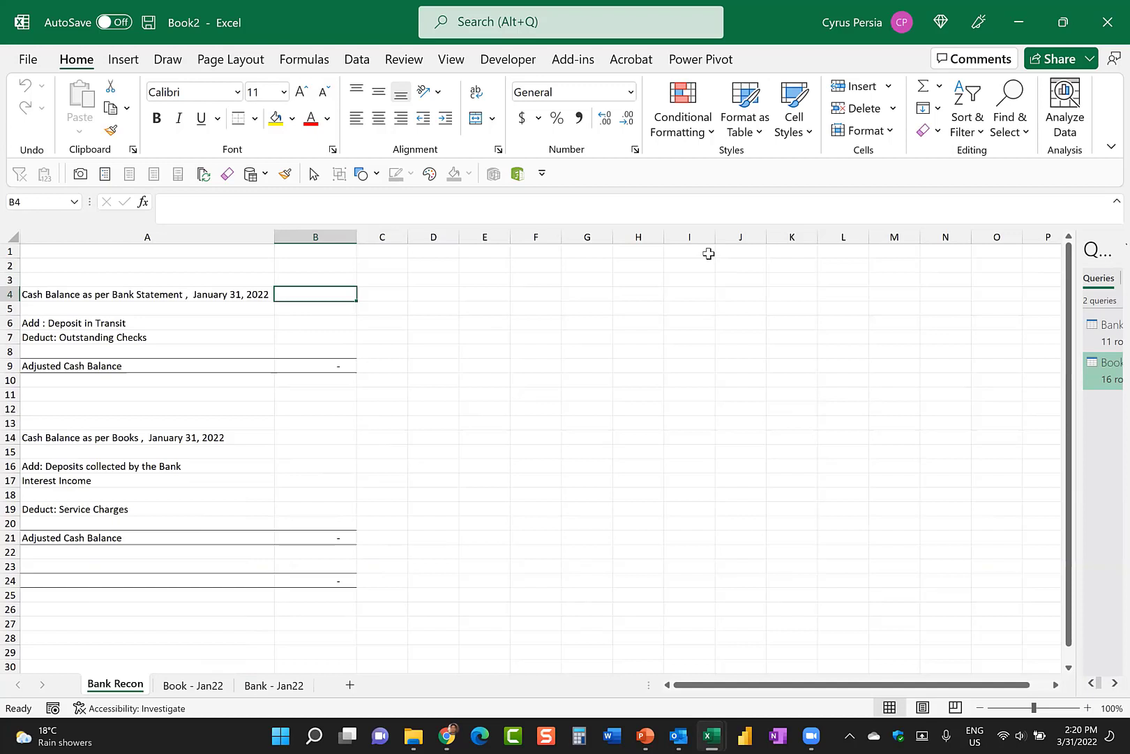
{"action": "type", "text": "=i"}
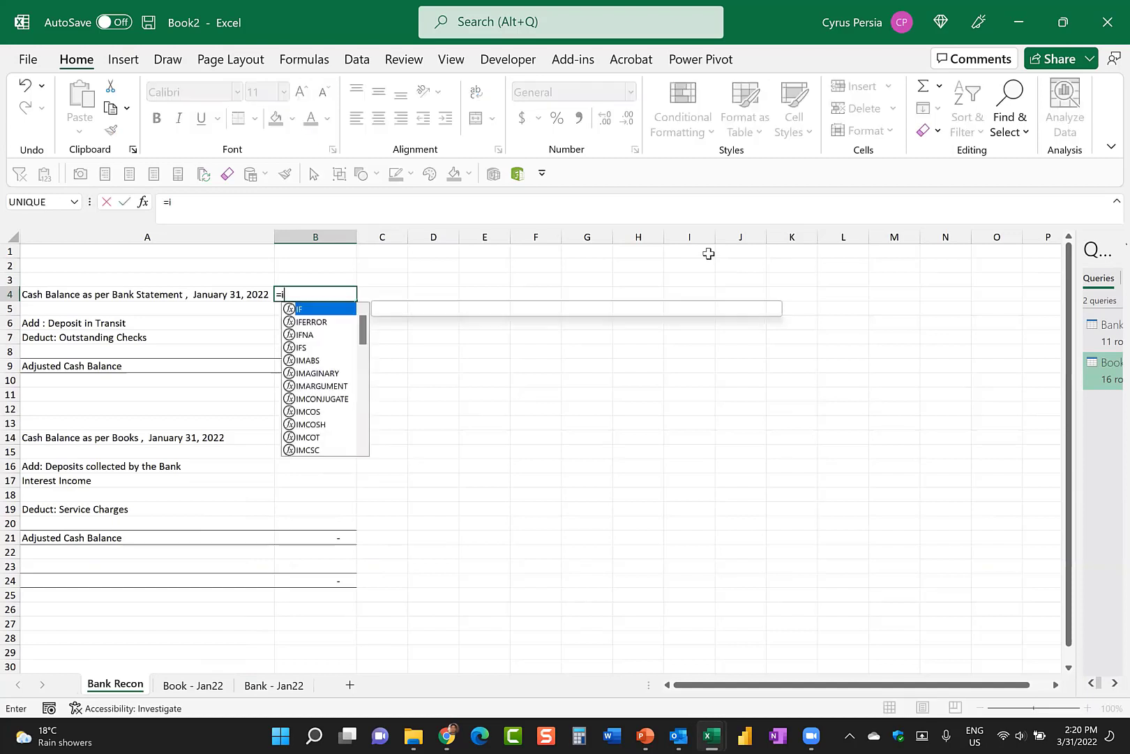
{"action": "type", "text": "nde"}
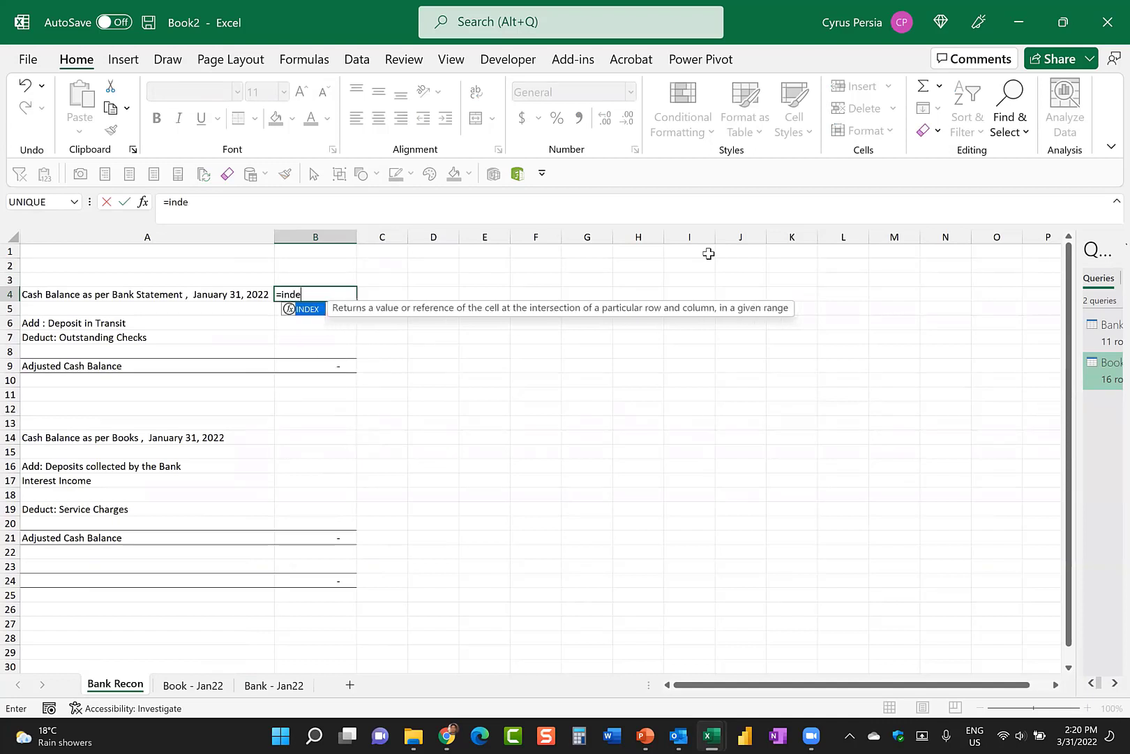
{"action": "key", "text": "Tab"}
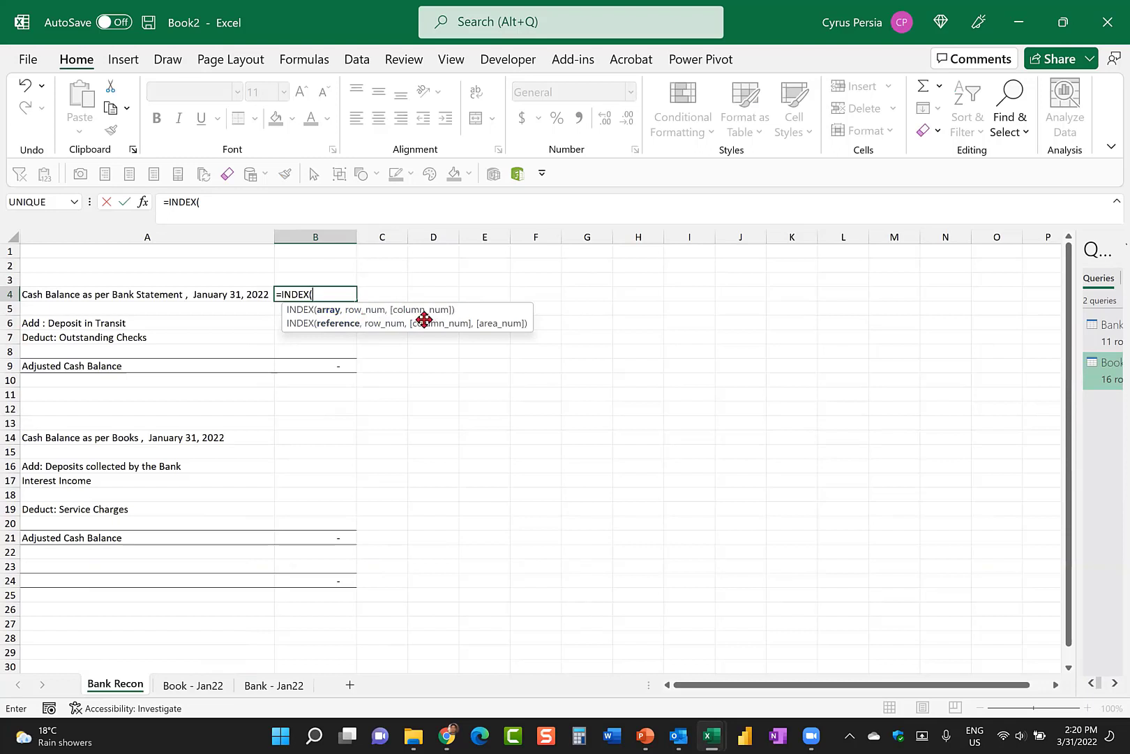
{"action": "left_click", "coordinate": [280, 688]}
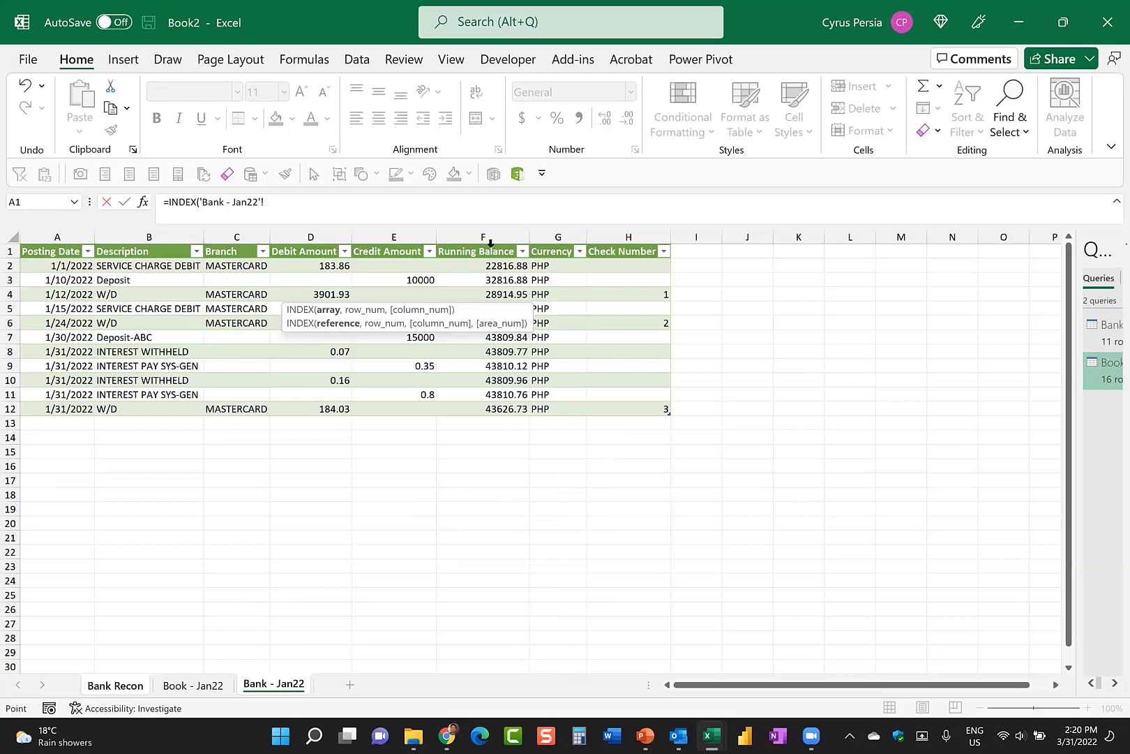
{"action": "left_click", "coordinate": [490, 241]}
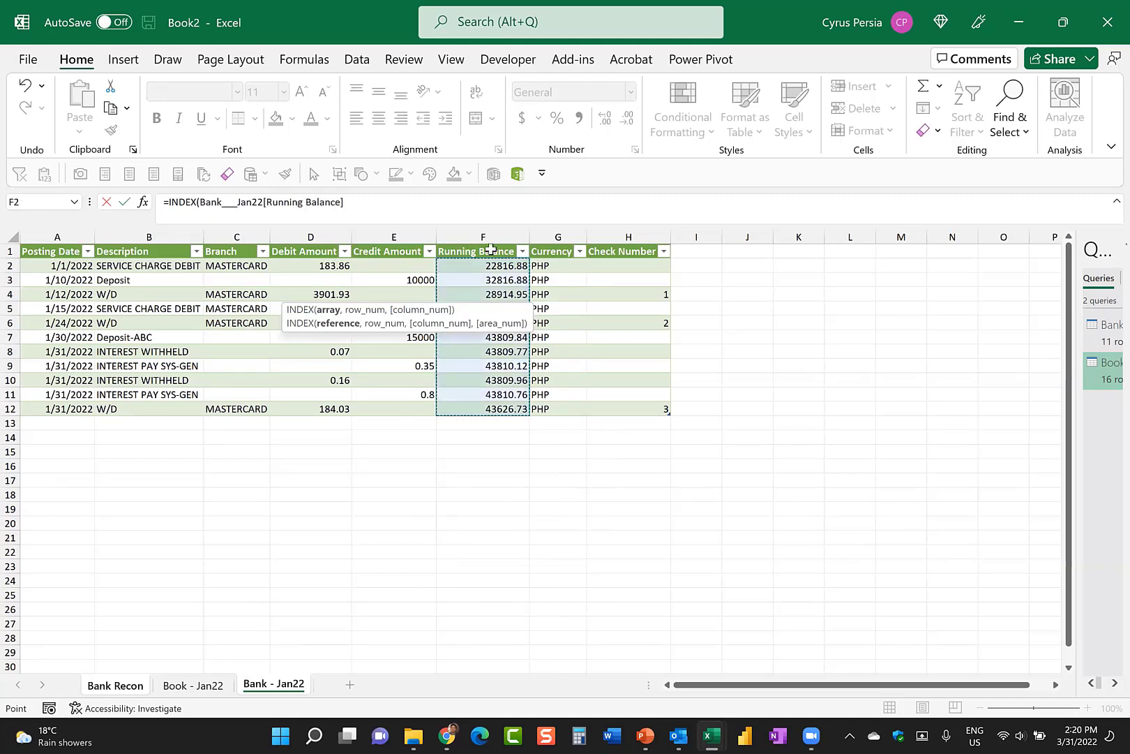
Complete the B4 formula with COUNTA of the Bank - Jan22 Running Balance column as the row number.
{"action": "type", "text": ","}
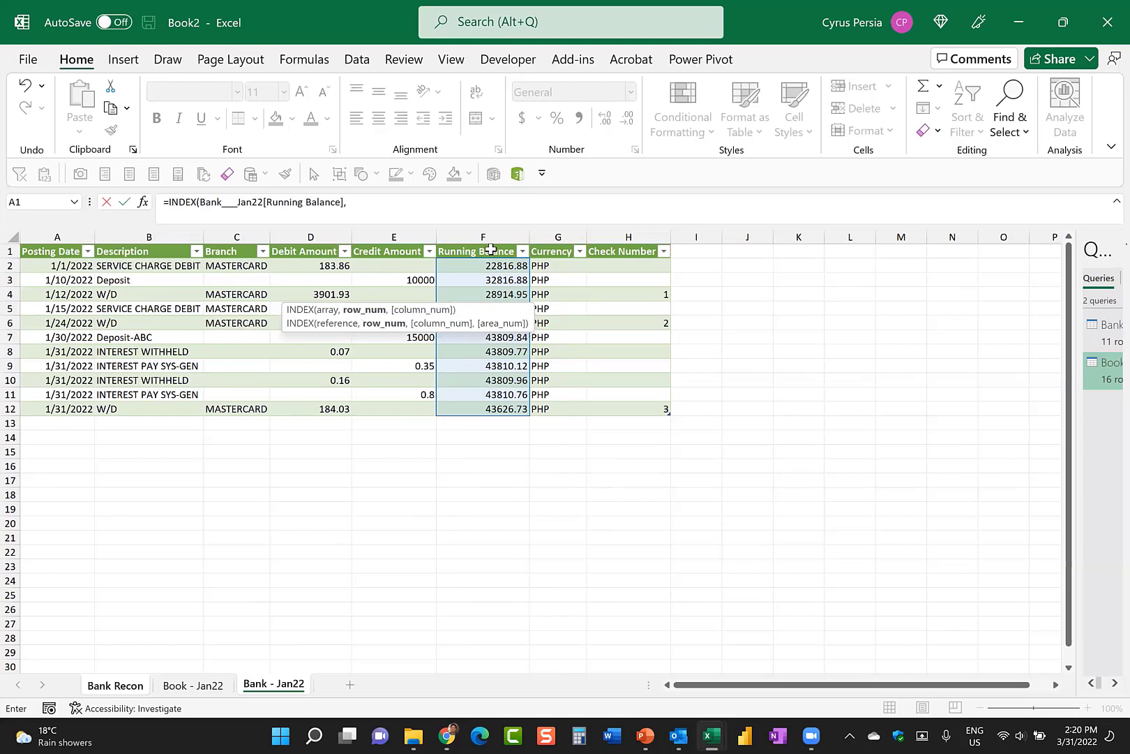
{"action": "type", "text": "co"}
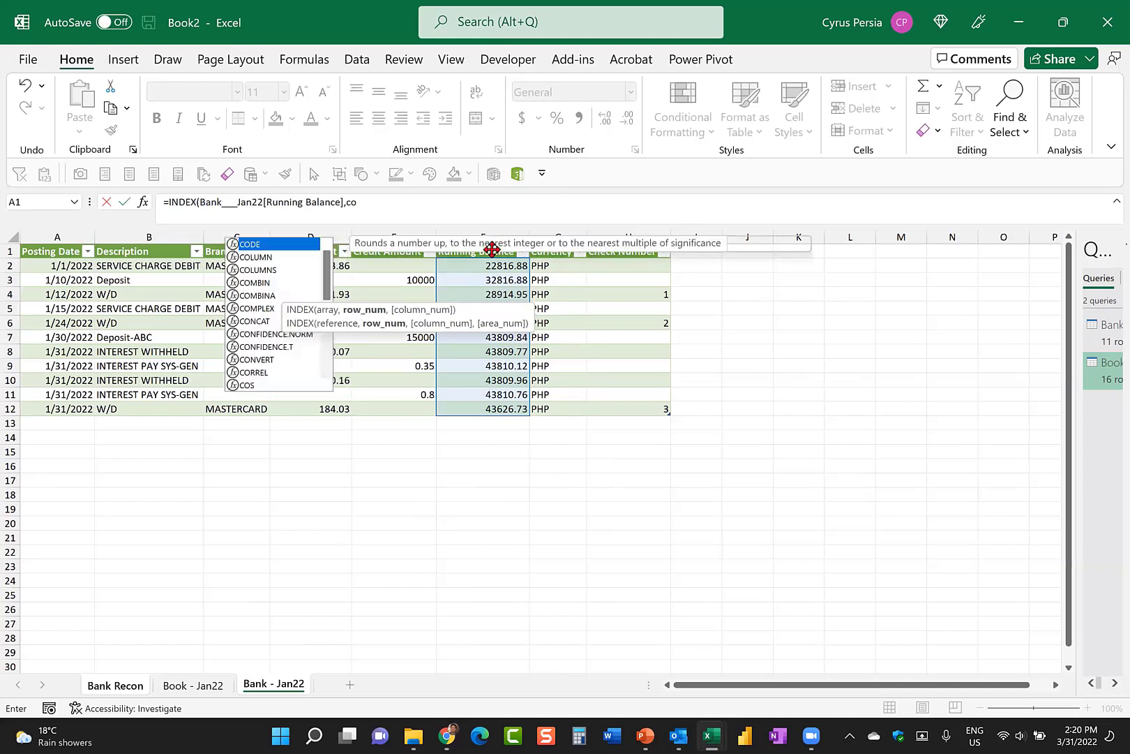
{"action": "type", "text": "unta"}
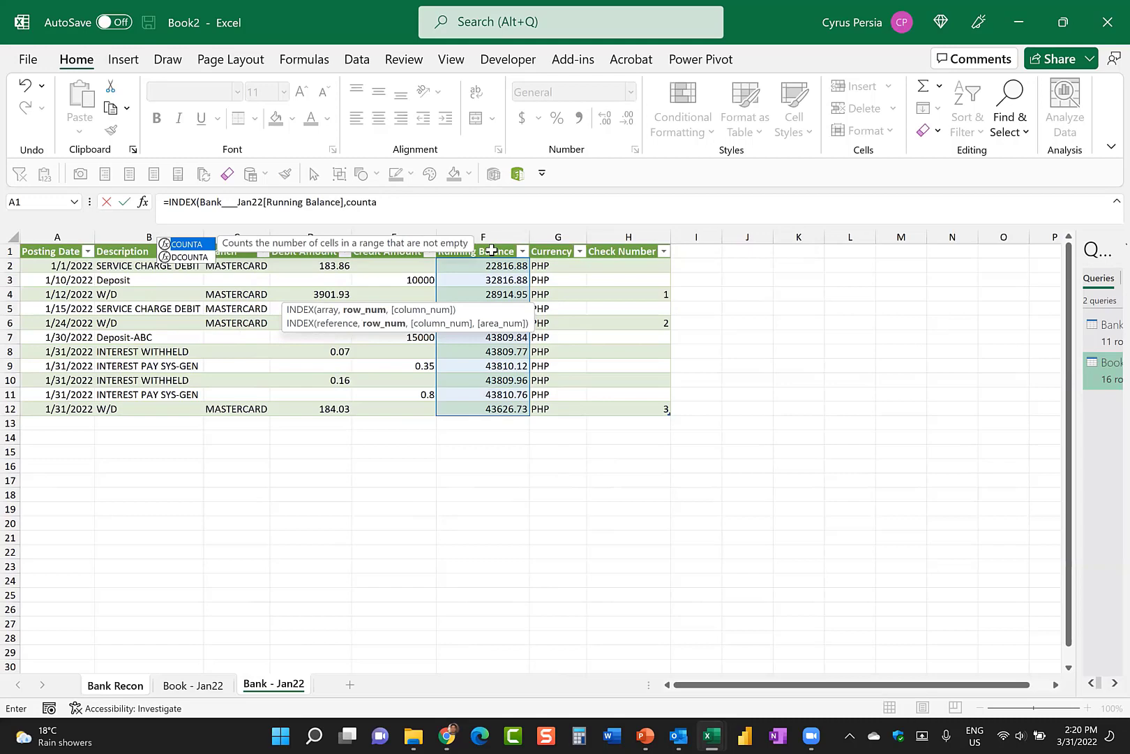
{"action": "key", "text": "Tab"}
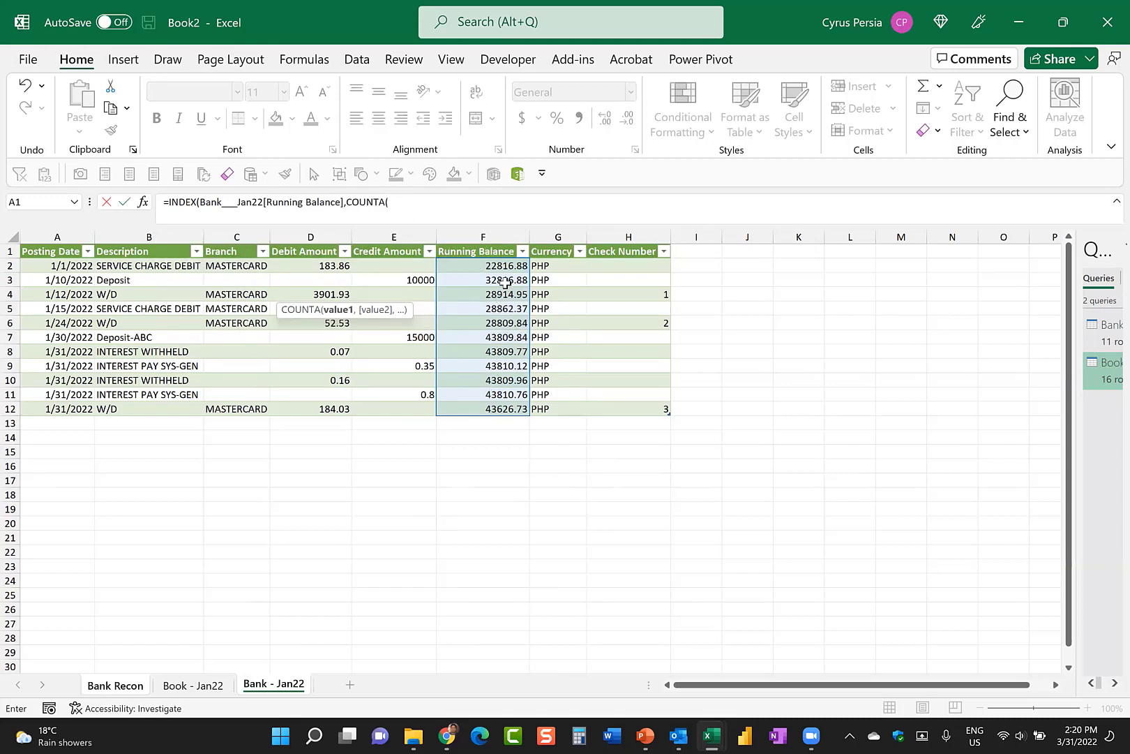
{"action": "left_click", "coordinate": [496, 248]}
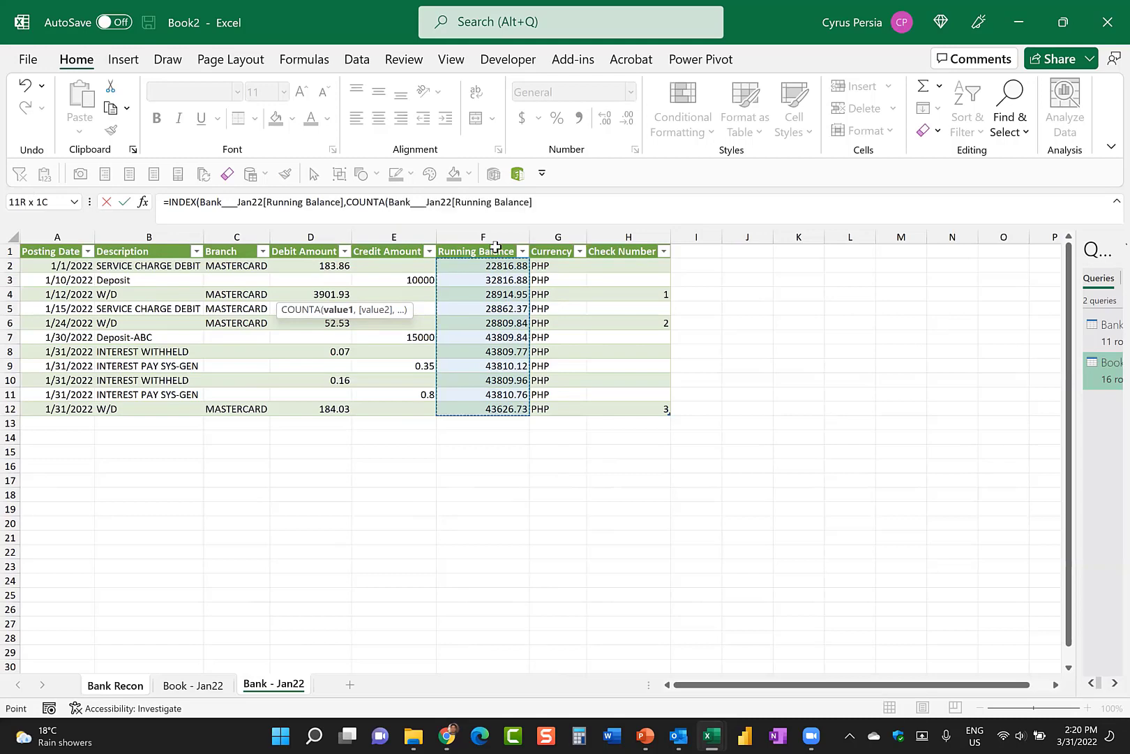
{"action": "type", "text": ")"}
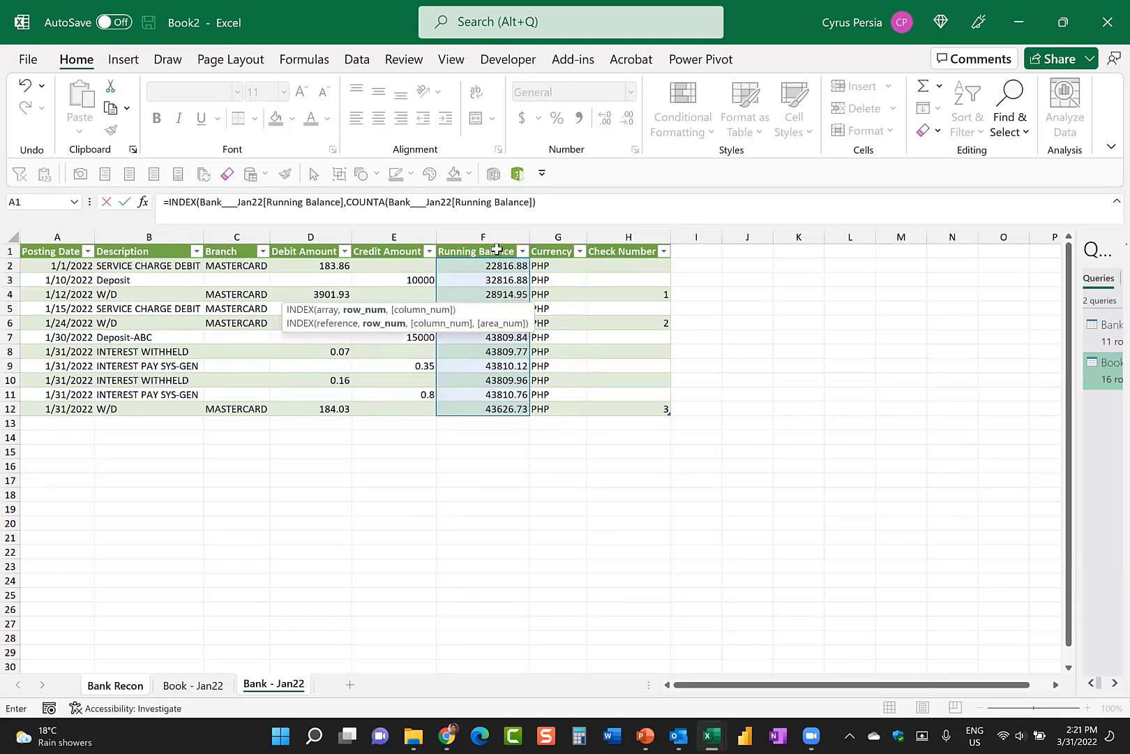
{"action": "type", "text": ")"}
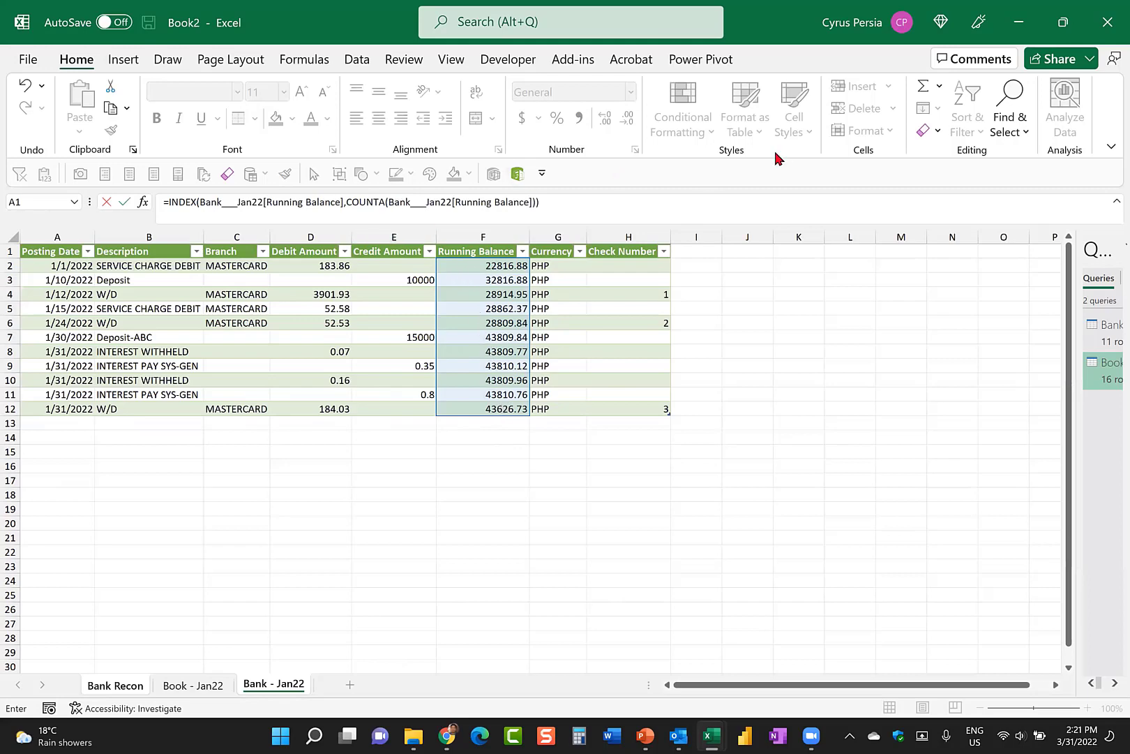
{"action": "key", "text": "Return"}
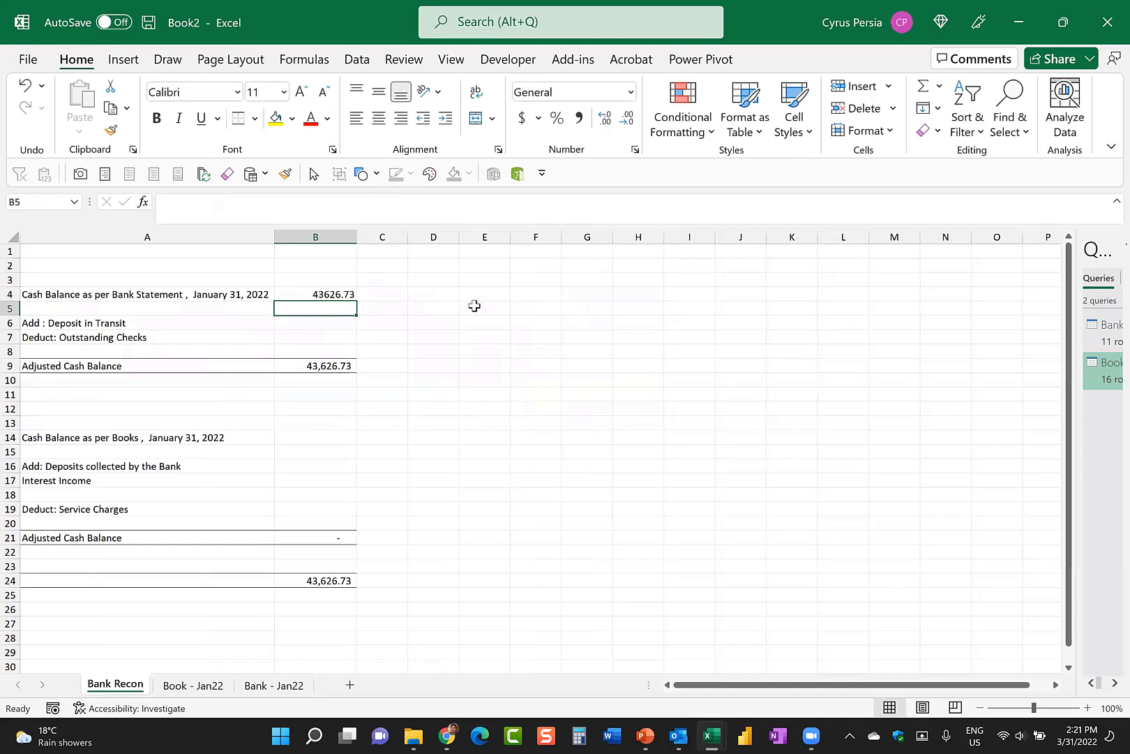
Format the bank statement balance in B4 as comma-style accounting and check it against the closing balance on Bank - Jan22.
{"action": "left_click", "coordinate": [307, 293]}
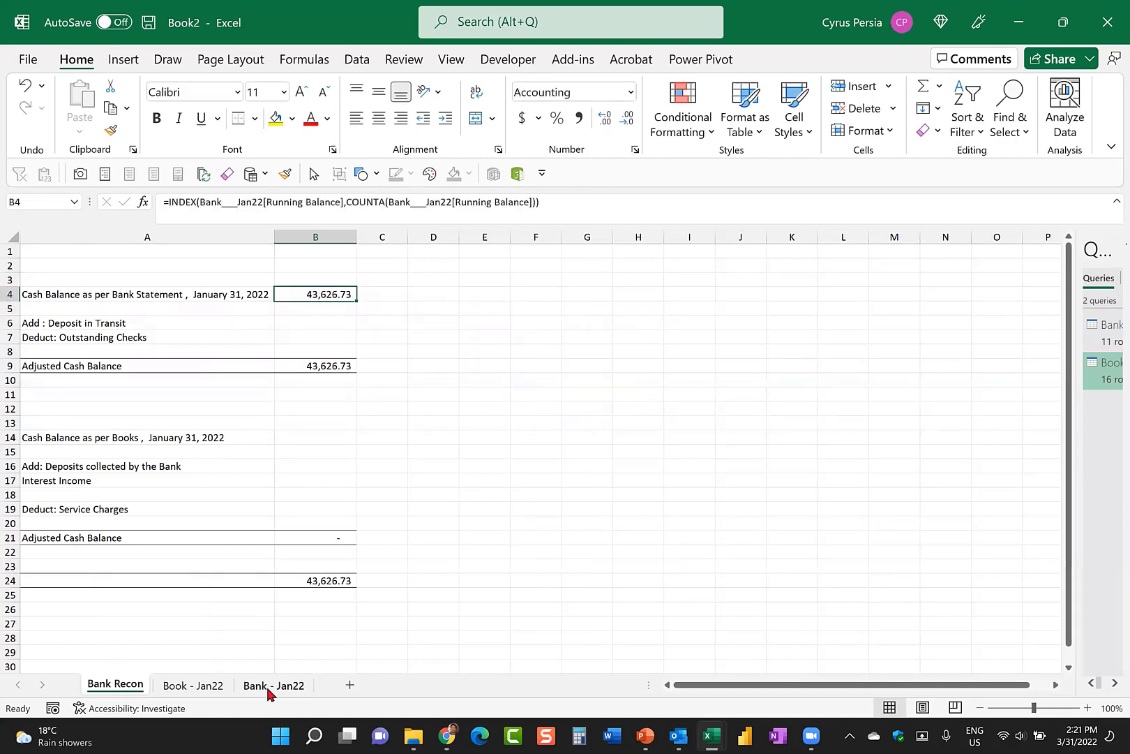
{"action": "left_click", "coordinate": [269, 691]}
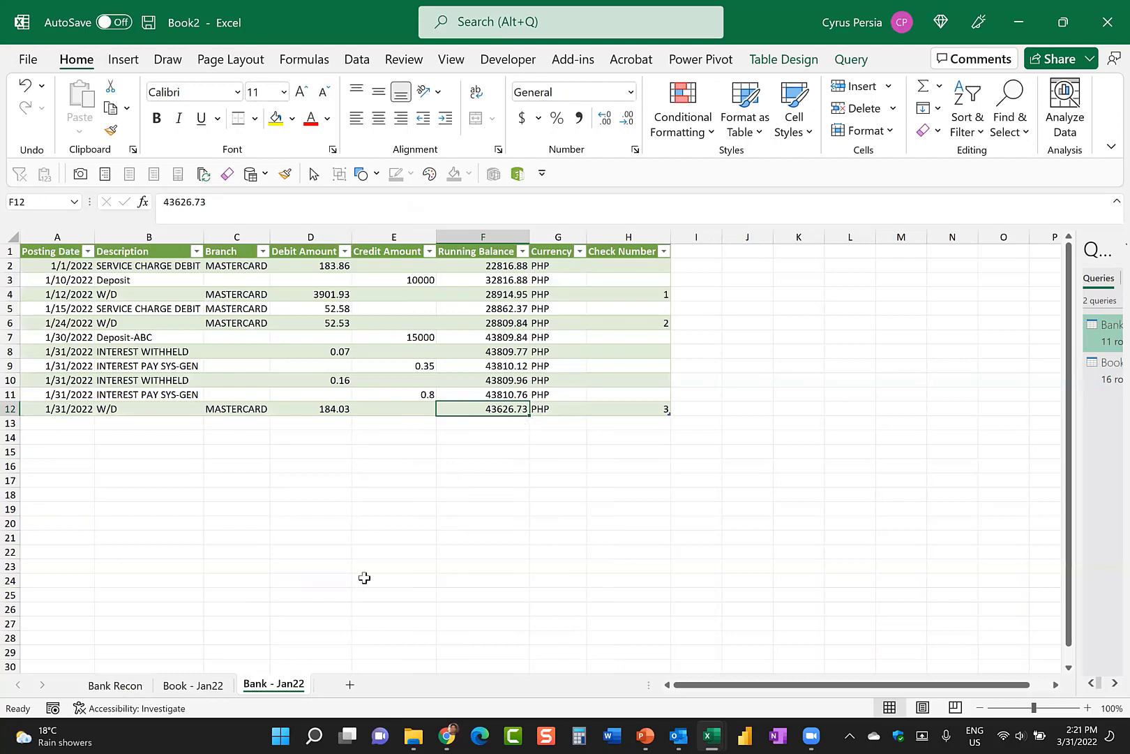
{"action": "left_click", "coordinate": [133, 689]}
Start an INDEX formula in Bank Recon cell B14, using the Running Balance column of the Book - Jan22 table as the array.
{"action": "left_click", "coordinate": [298, 437]}
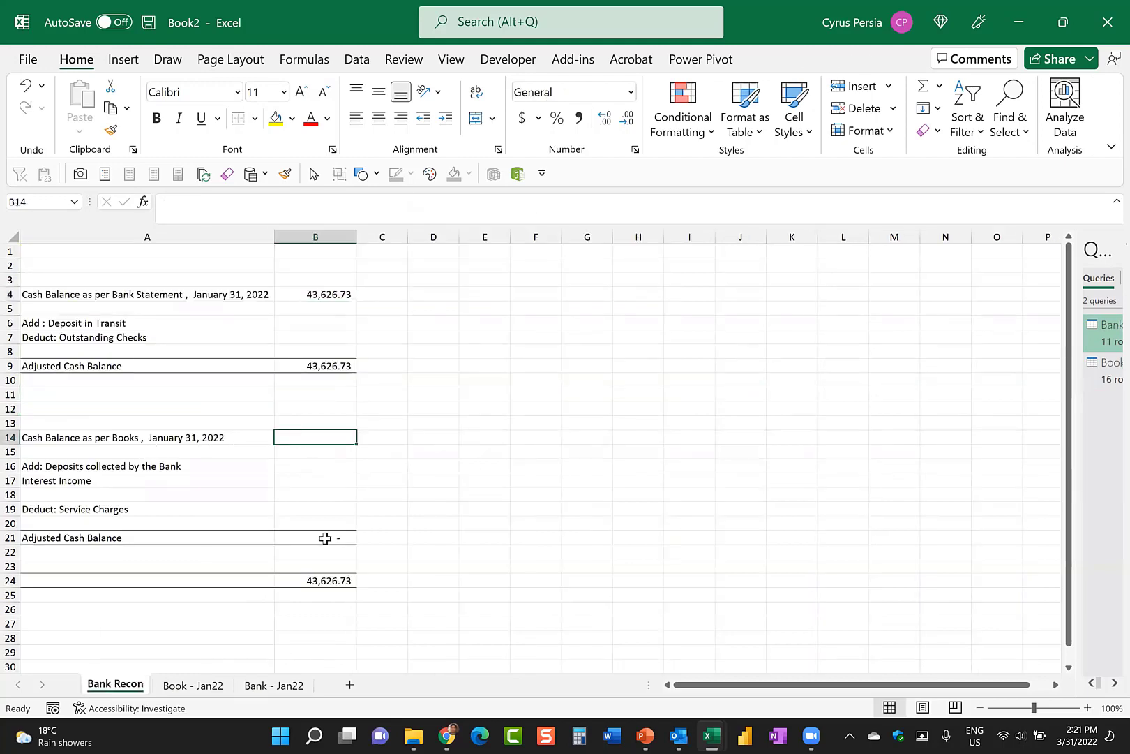
{"action": "left_click", "coordinate": [195, 685]}
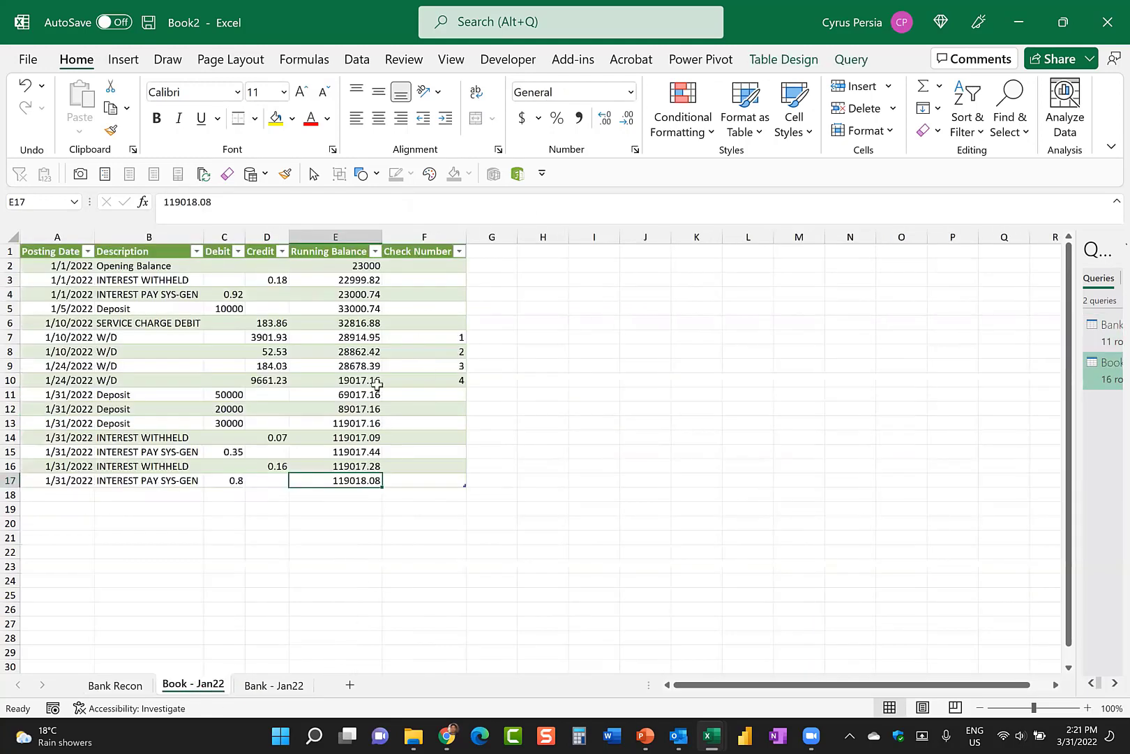
{"action": "left_click", "coordinate": [126, 684]}
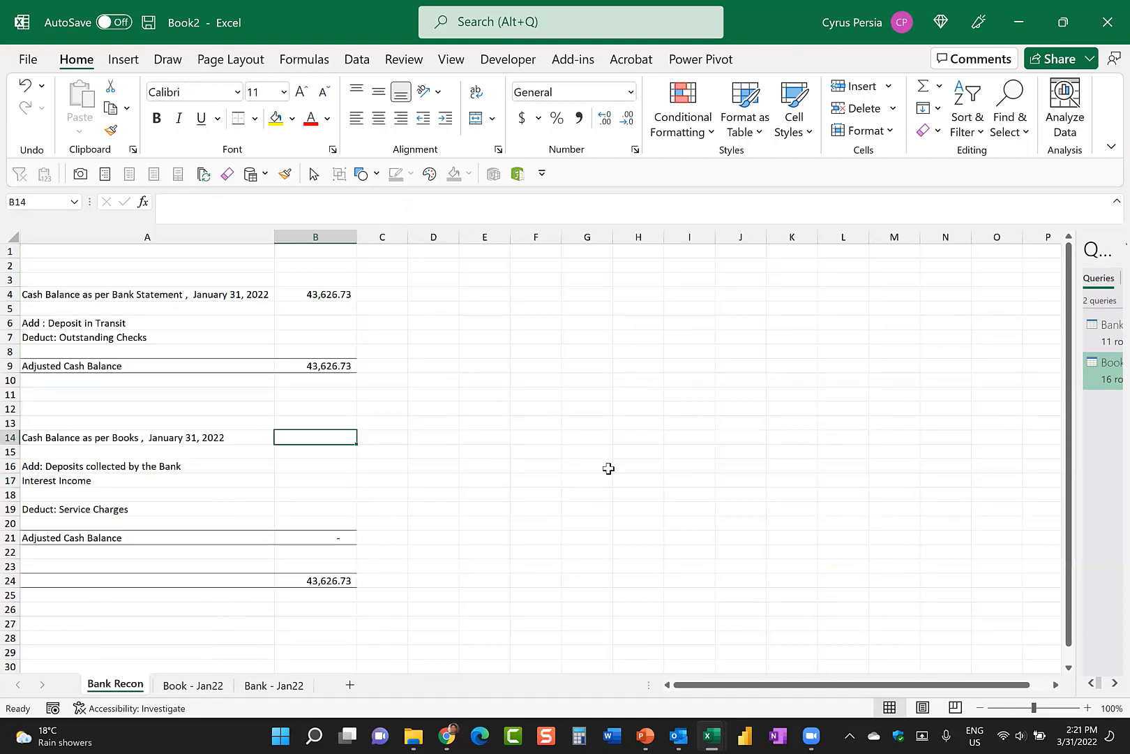
{"action": "type", "text": "=in"}
{"action": "key", "text": "Tab"}
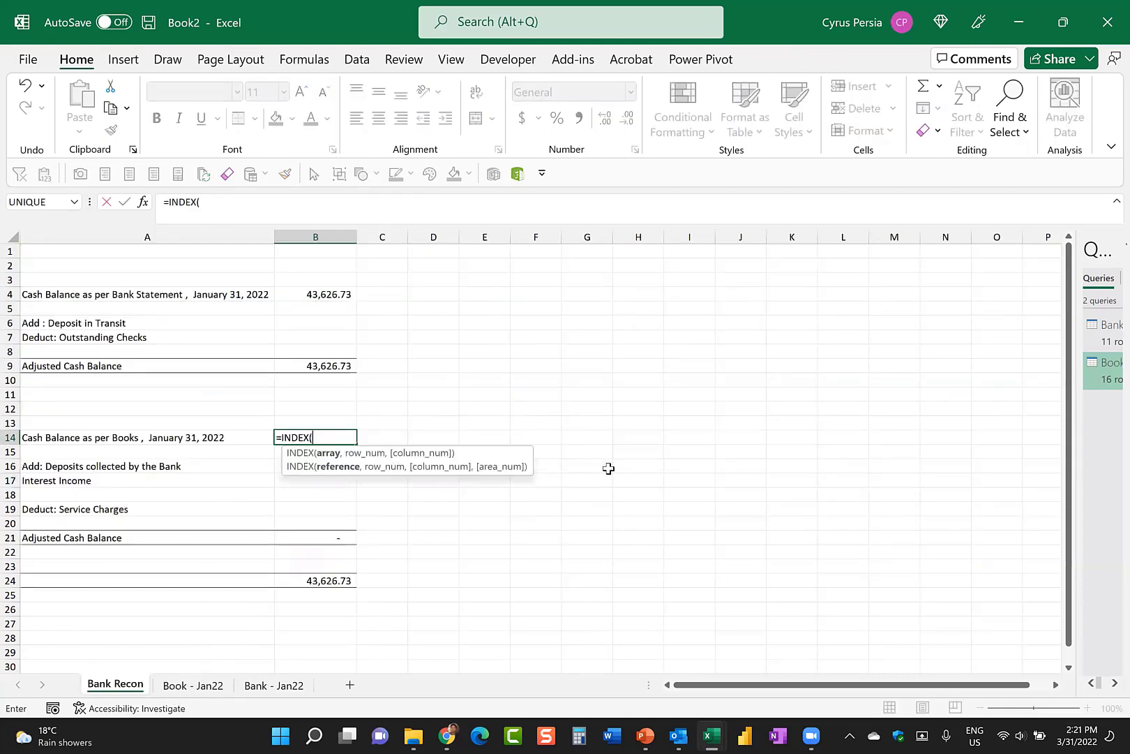
{"action": "left_click", "coordinate": [206, 688]}
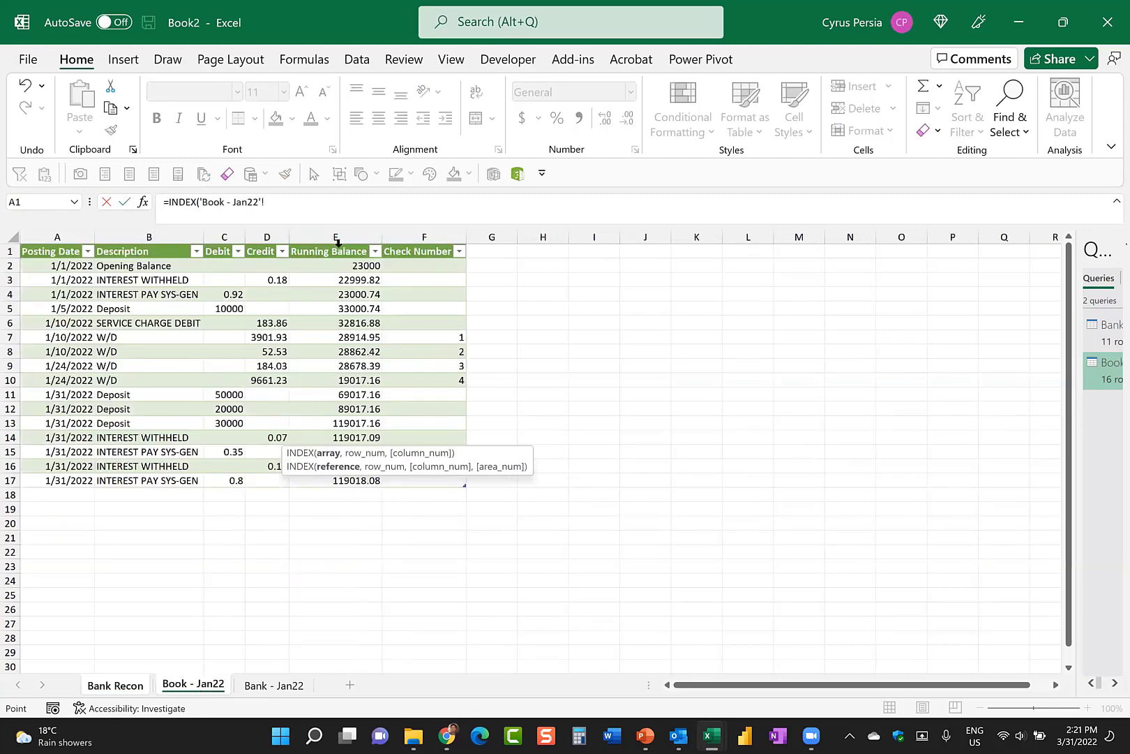
{"action": "left_click", "coordinate": [338, 242]}
Complete the B14 formula with COUNTA of the Book - Jan22 Running Balance column as the row number.
{"action": "type", "text": ","}
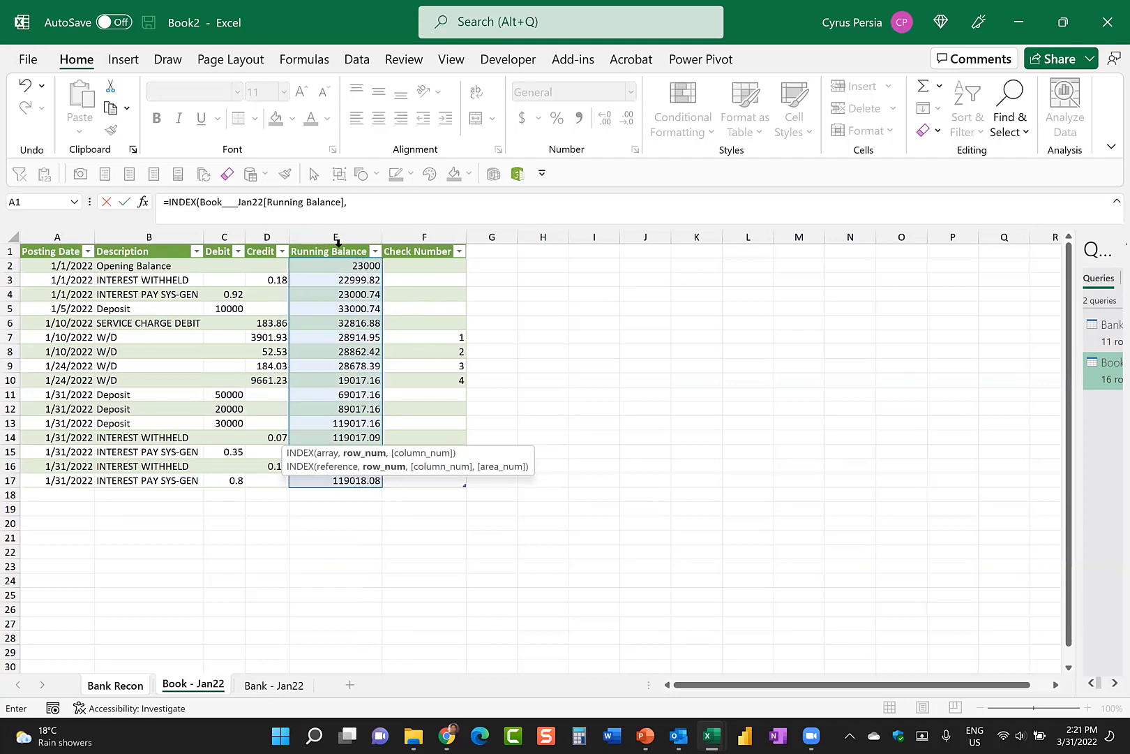
{"action": "type", "text": "counta"}
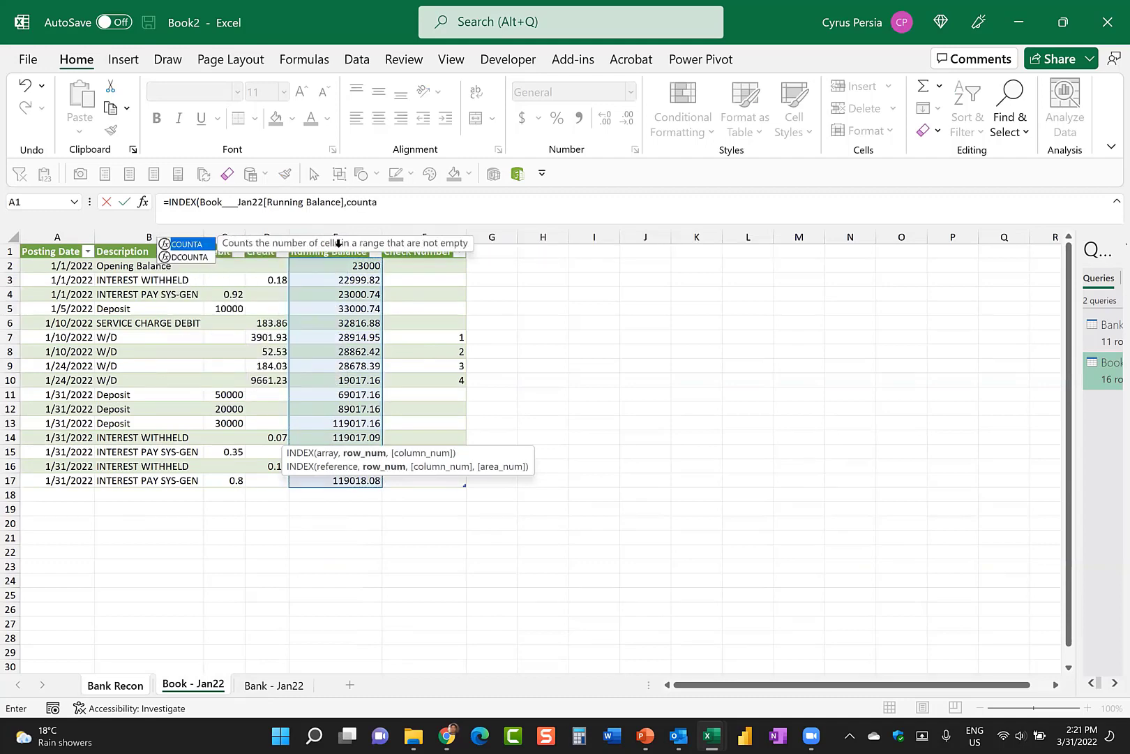
{"action": "key", "text": "Tab"}
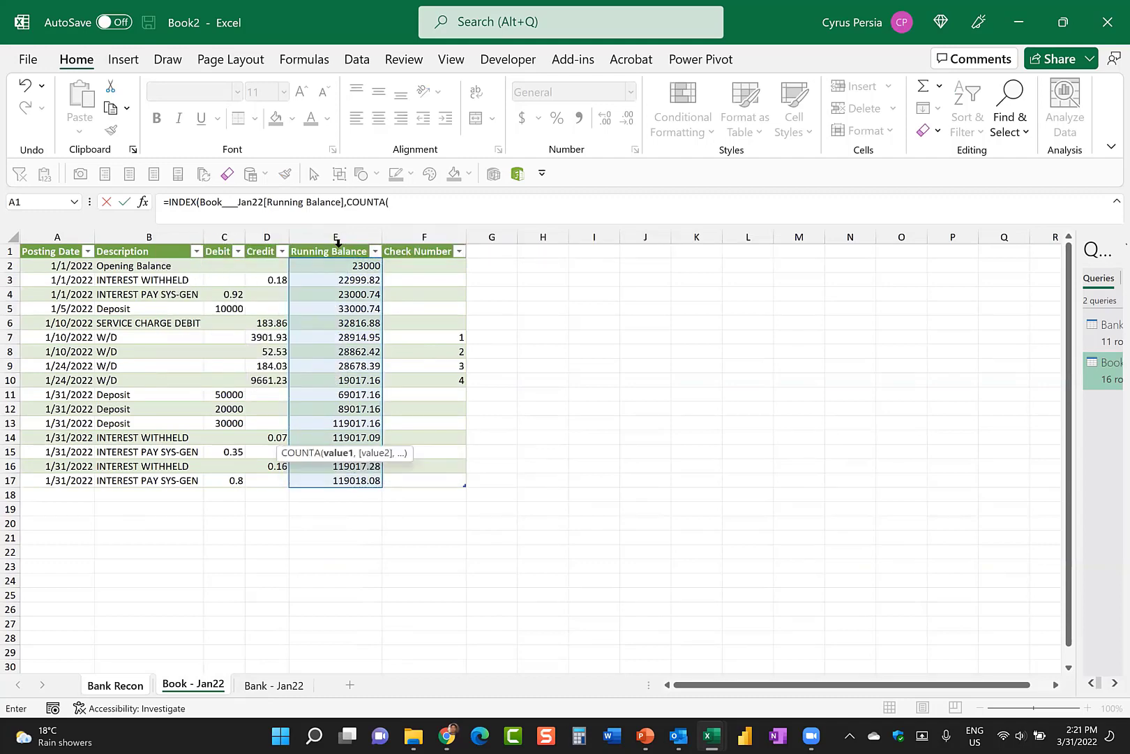
{"action": "left_click", "coordinate": [338, 242]}
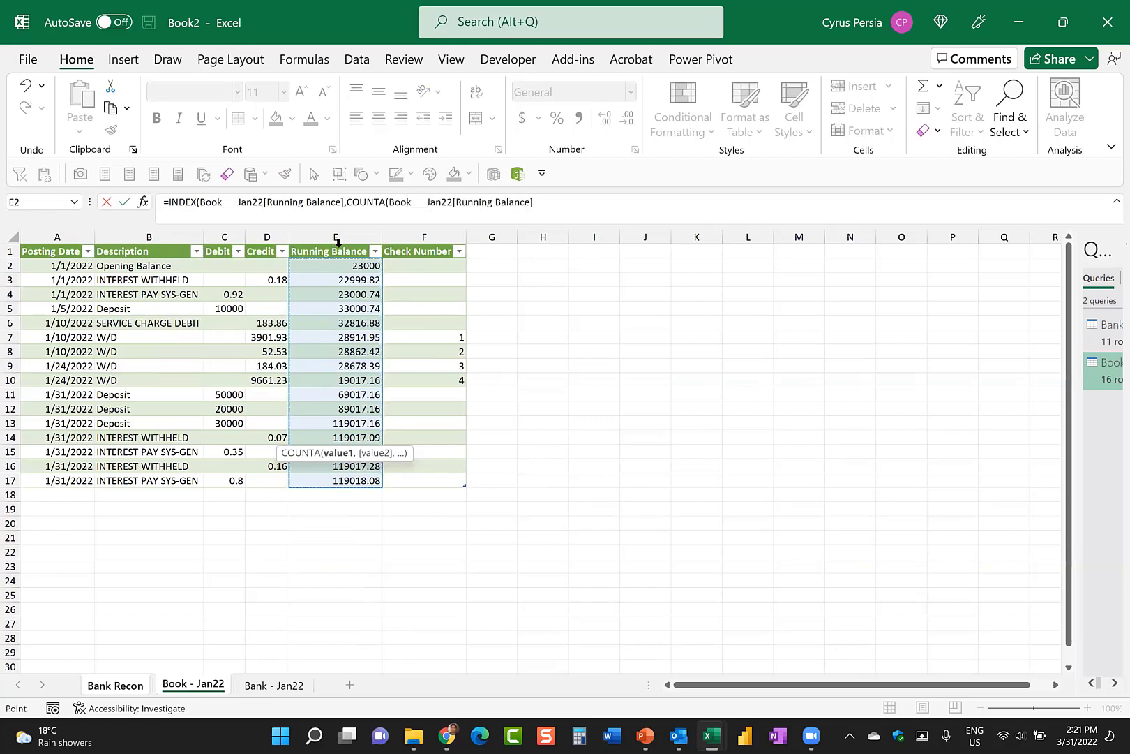
{"action": "type", "text": "))"}
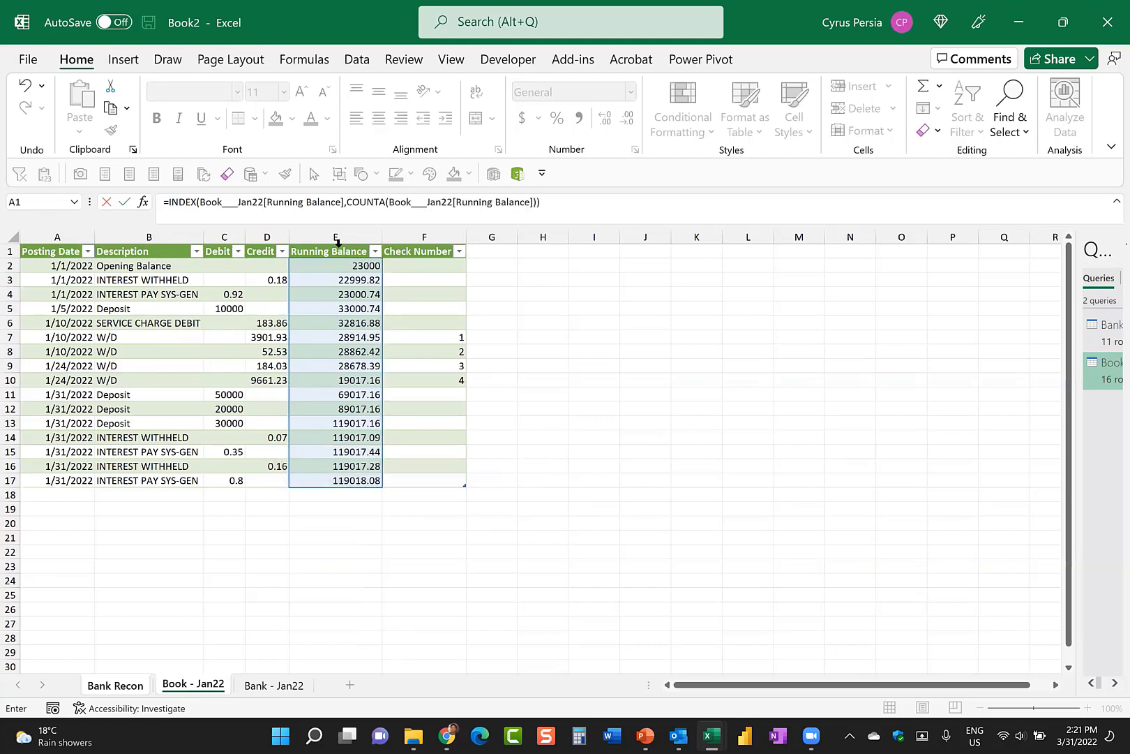
{"action": "key", "text": "Return"}
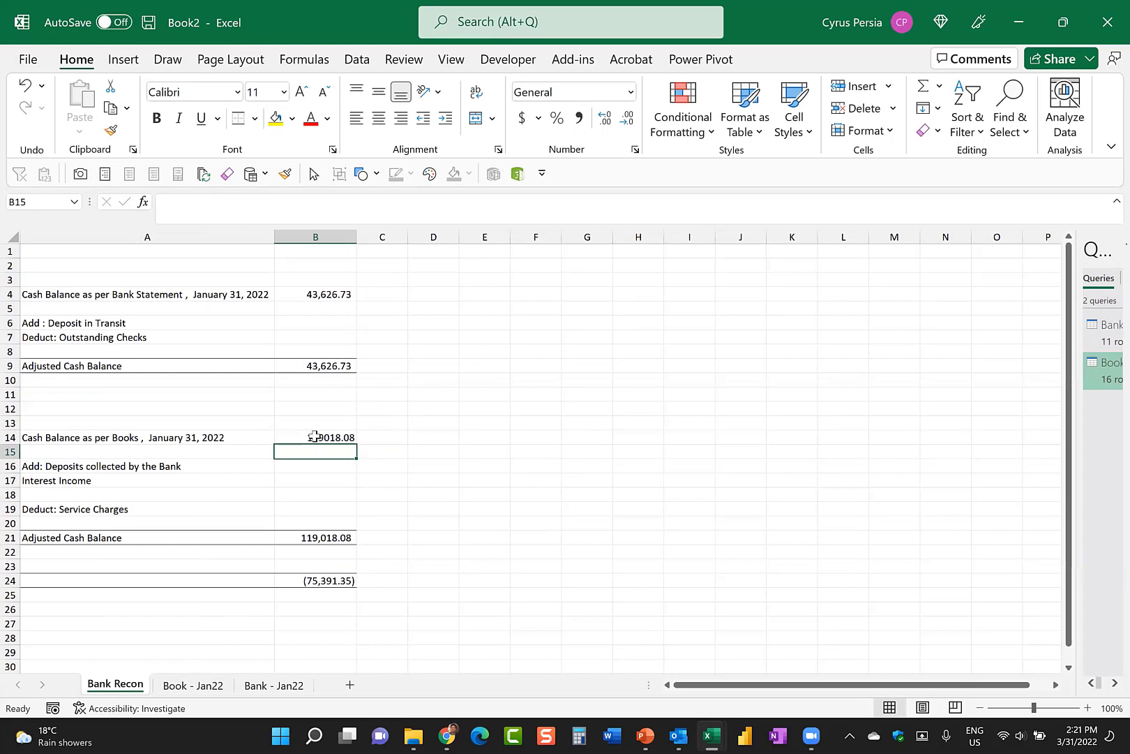
Format the book balance in B14 as comma-style accounting and check it against the closing balance on Book - Jan22.
{"action": "left_click", "coordinate": [315, 436]}
{"action": "left_click", "coordinate": [577, 117]}
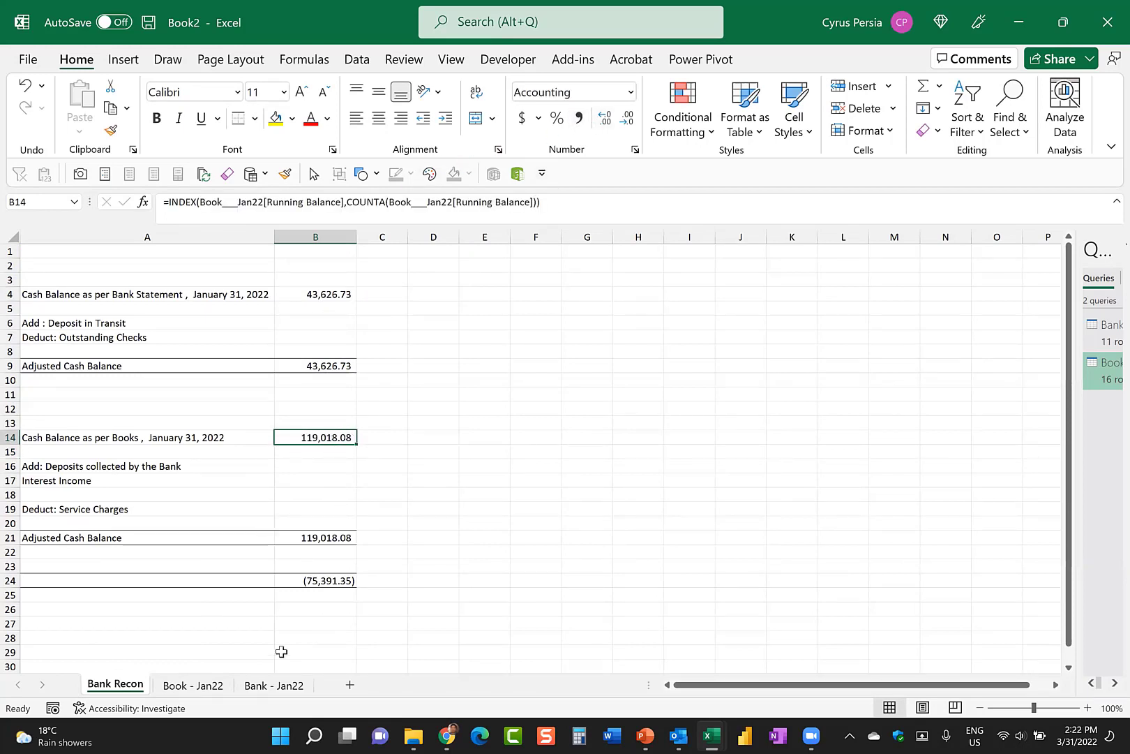
{"action": "left_click", "coordinate": [206, 687]}
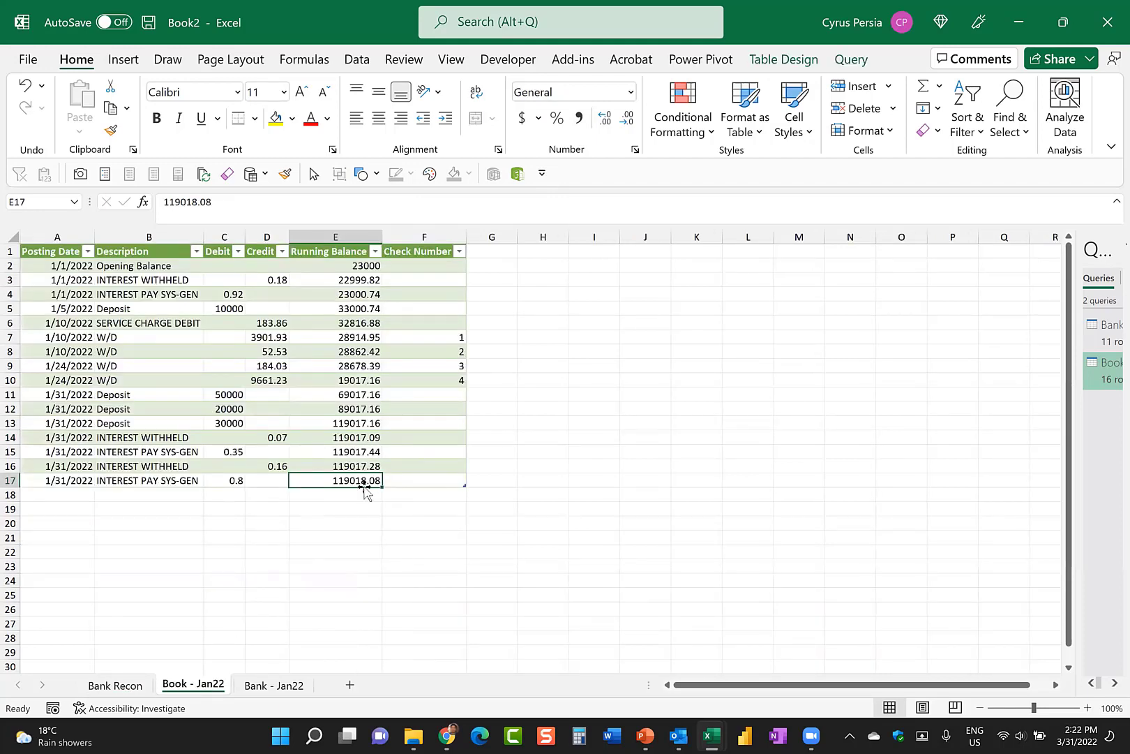
{"action": "left_click", "coordinate": [117, 685]}
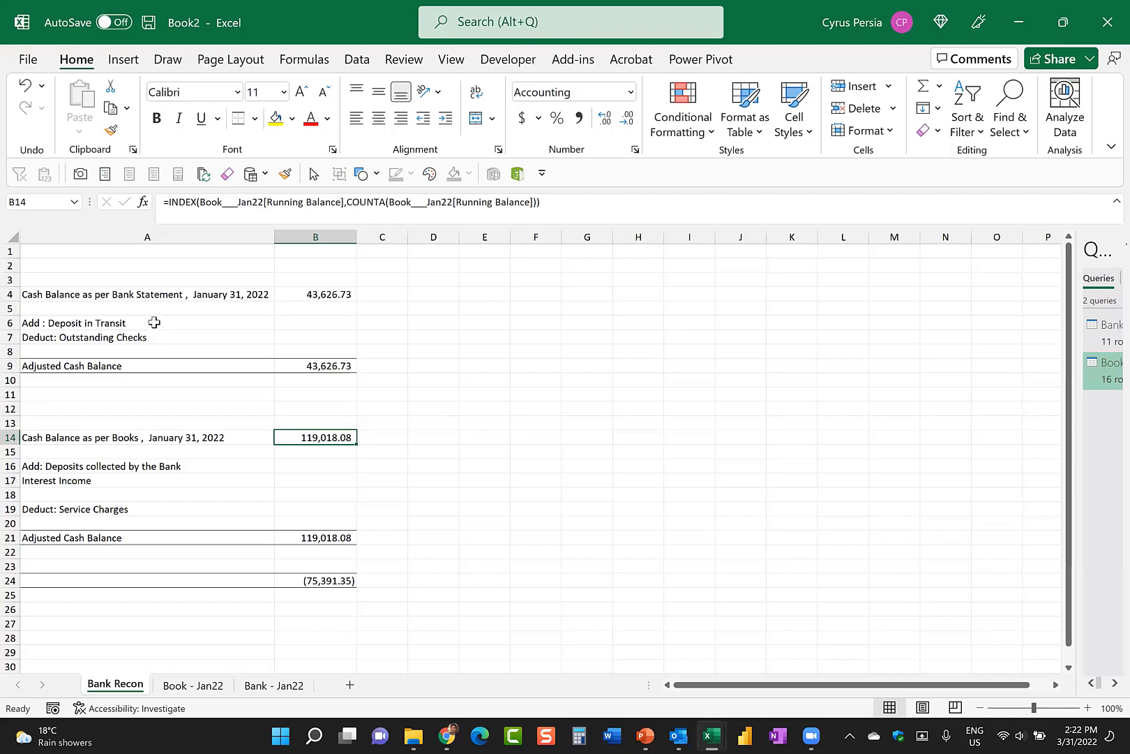
Review the Deposit in Transit and Outstanding Checks cells in Bank Recon, and switch to the PowerPoint slide listing the reconciliation steps.
{"action": "left_click", "coordinate": [316, 322]}
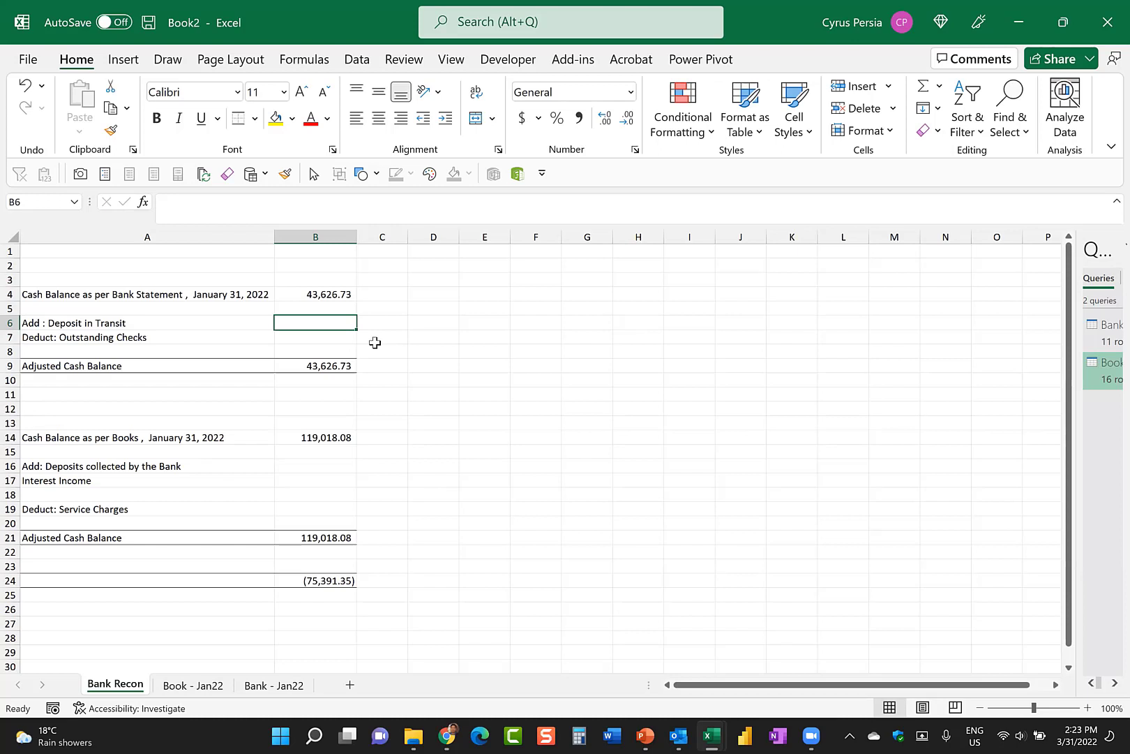
{"action": "key", "text": "Down"}
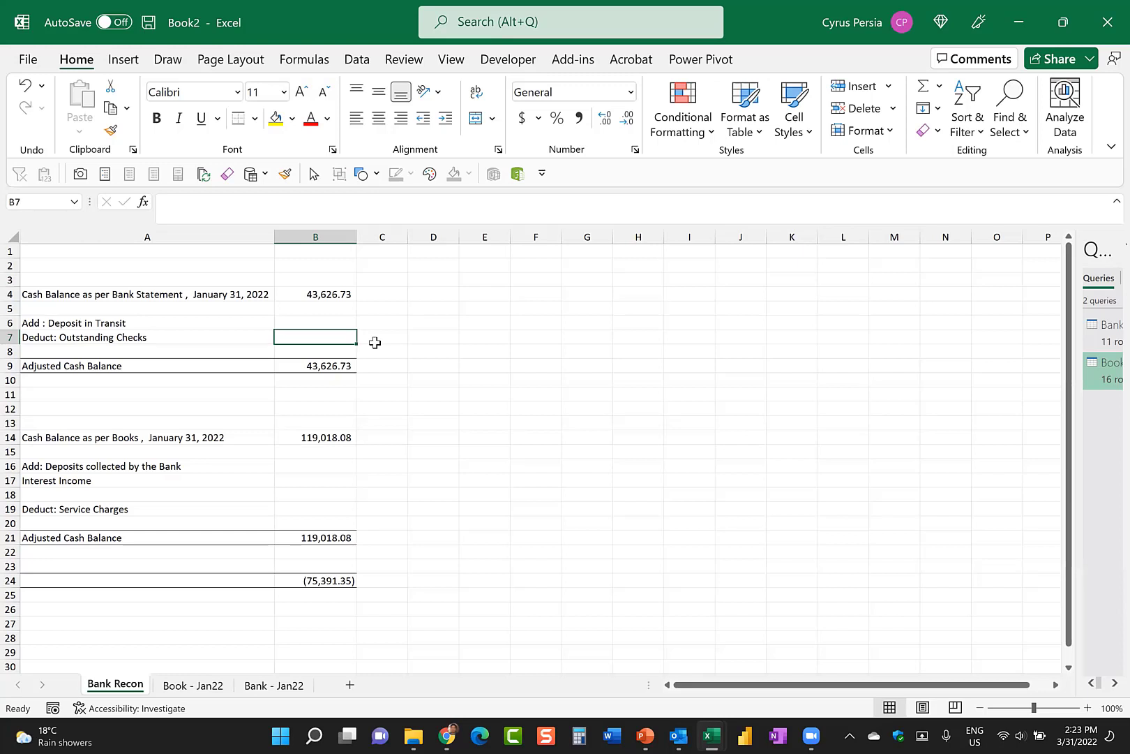
{"action": "left_click", "coordinate": [319, 318]}
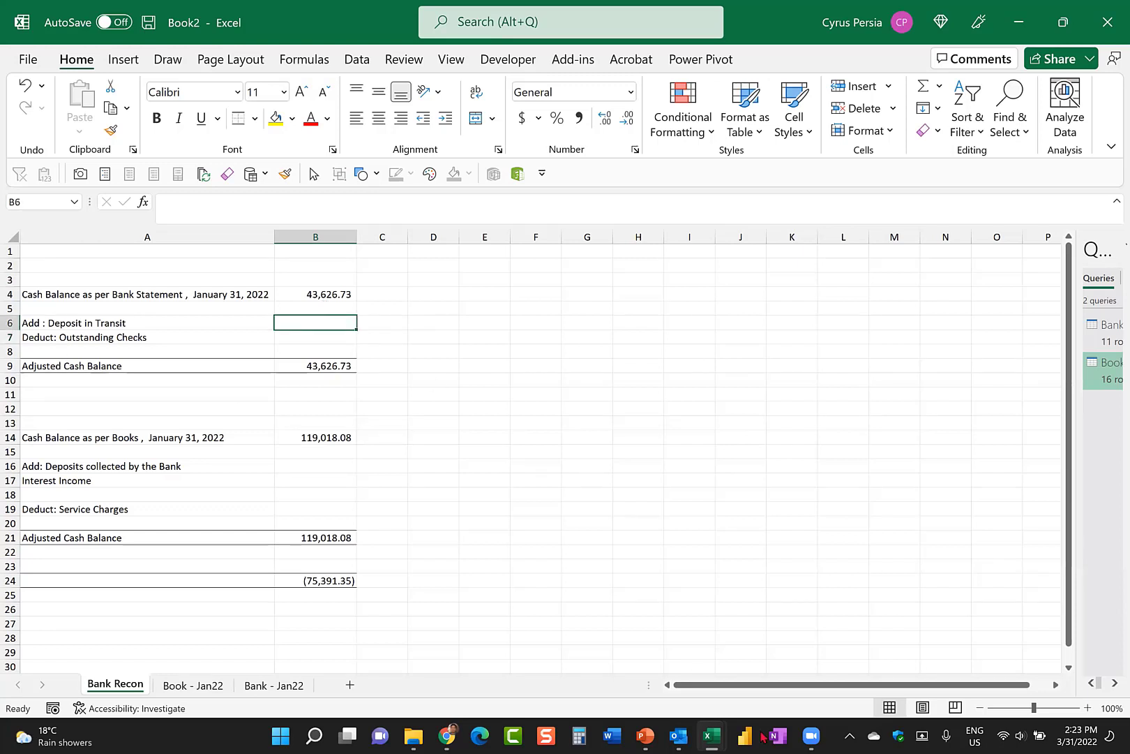
{"action": "left_click", "coordinate": [646, 737]}
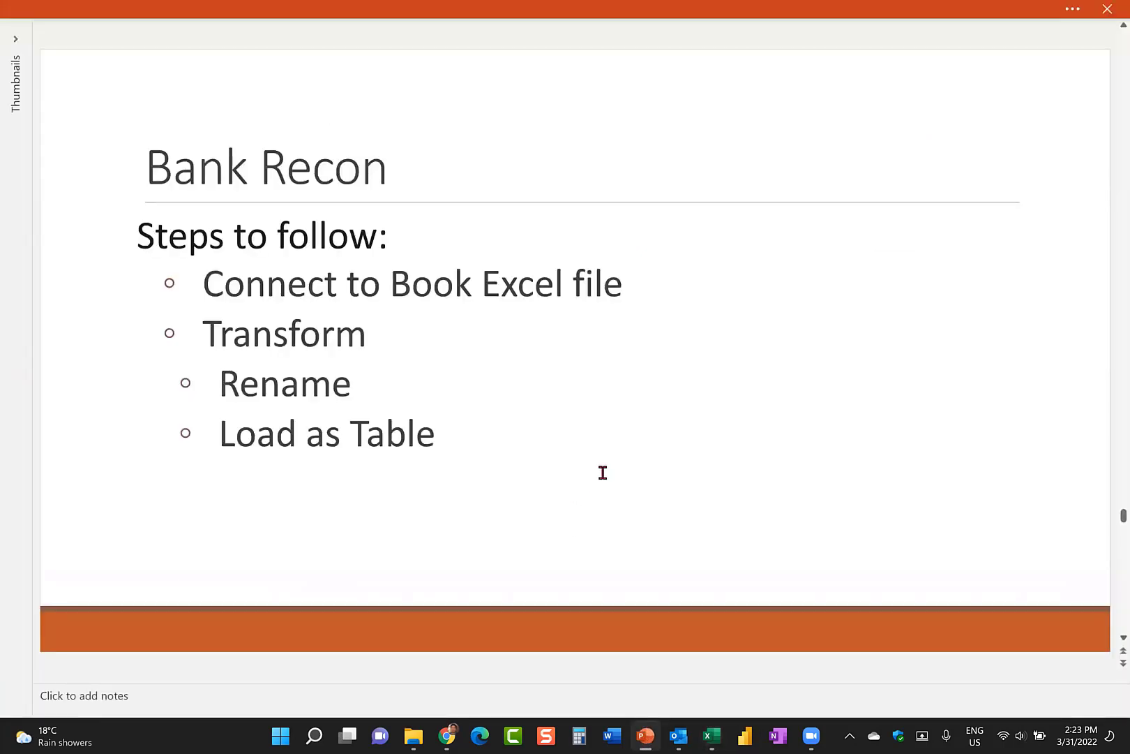
Read the Bank Recon (DIT) slide, switch to Excel, open the Book - Jan22 query for editing and start a merge as a new query.
{"action": "scroll", "coordinate": [603, 473], "scroll_direction": "down", "scroll_amount": 1}
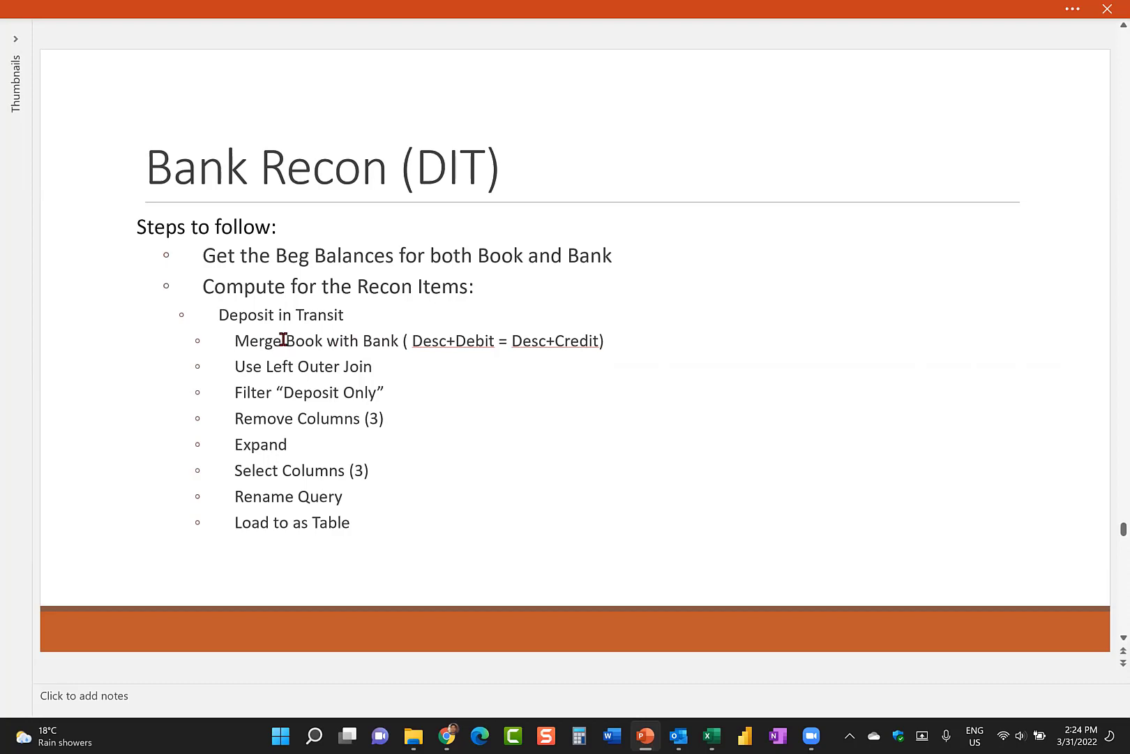
{"action": "key", "text": "alt+Tab"}
{"action": "left_click", "coordinate": [689, 394]}
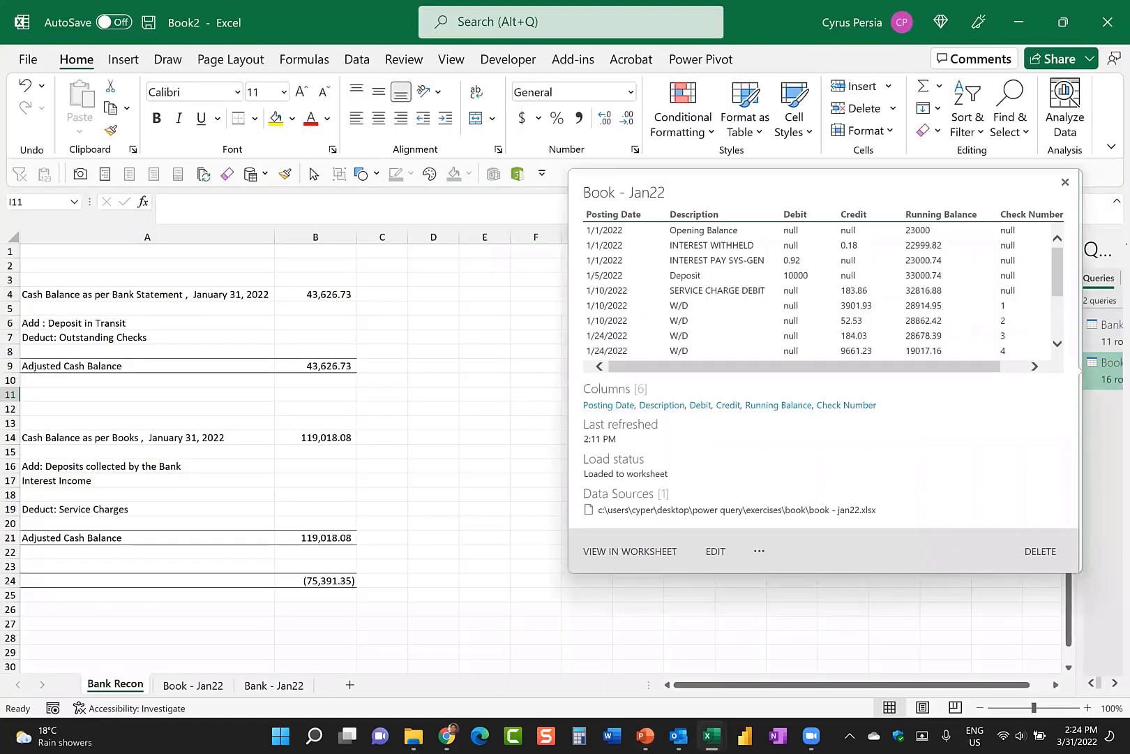
{"action": "left_click", "coordinate": [1108, 369]}
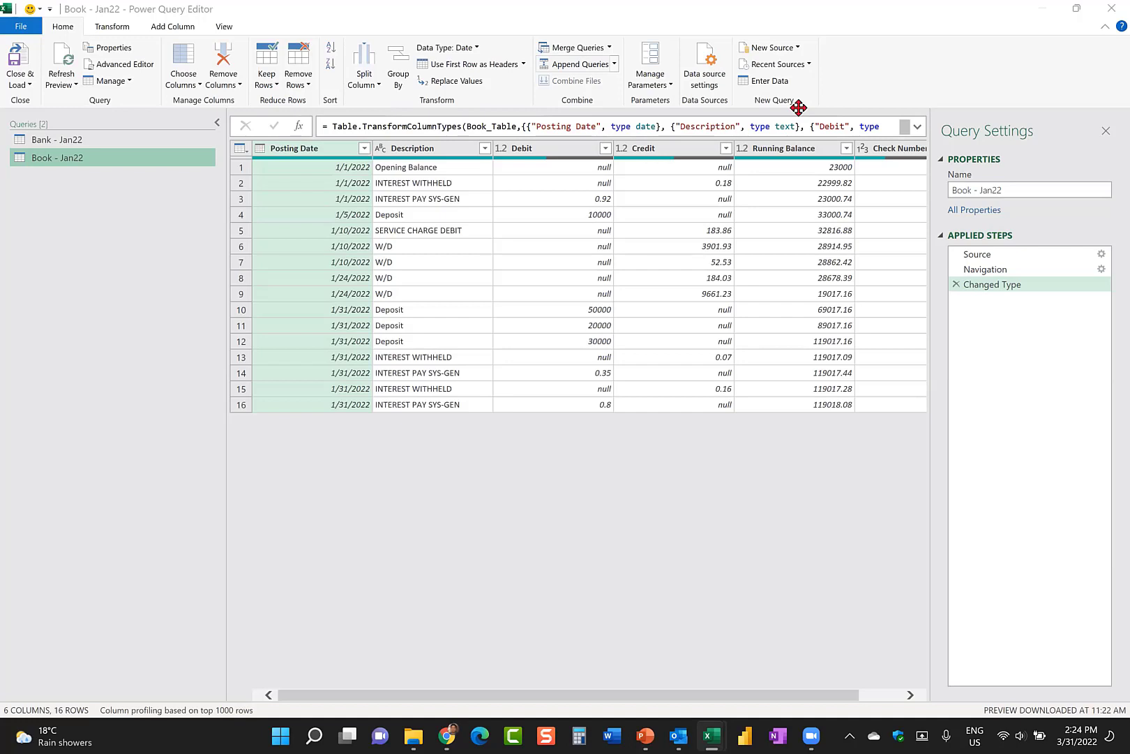
{"action": "left_click", "coordinate": [609, 49]}
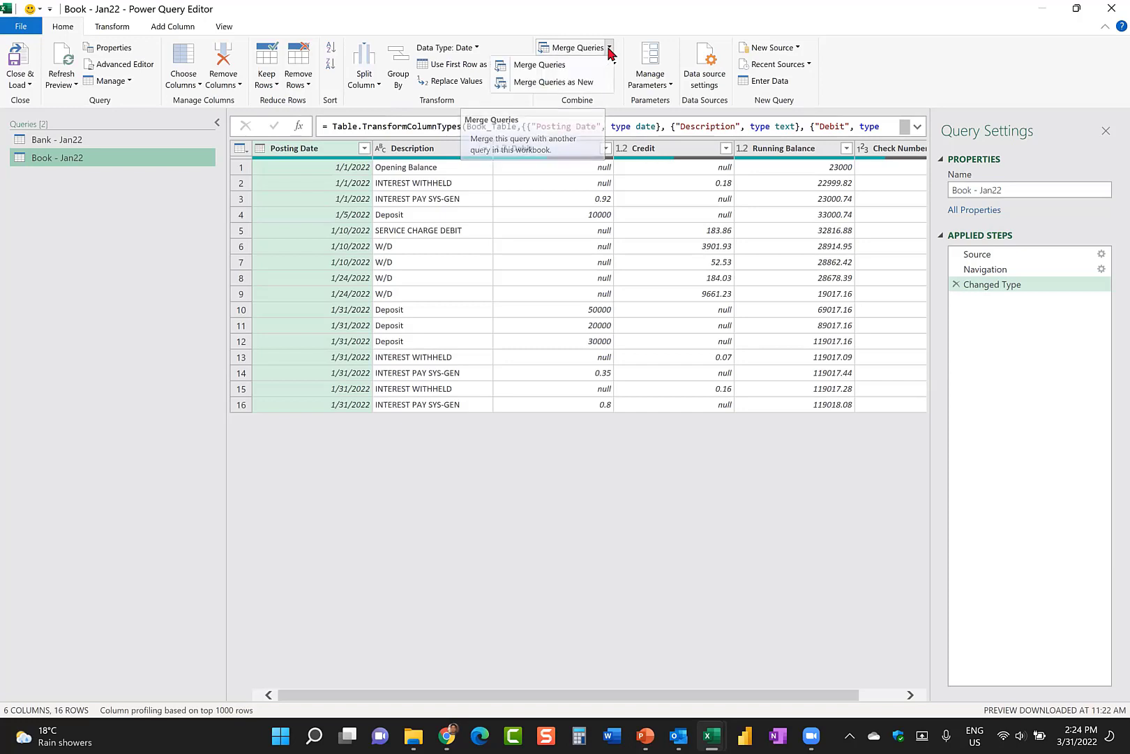
{"action": "left_click", "coordinate": [583, 83]}
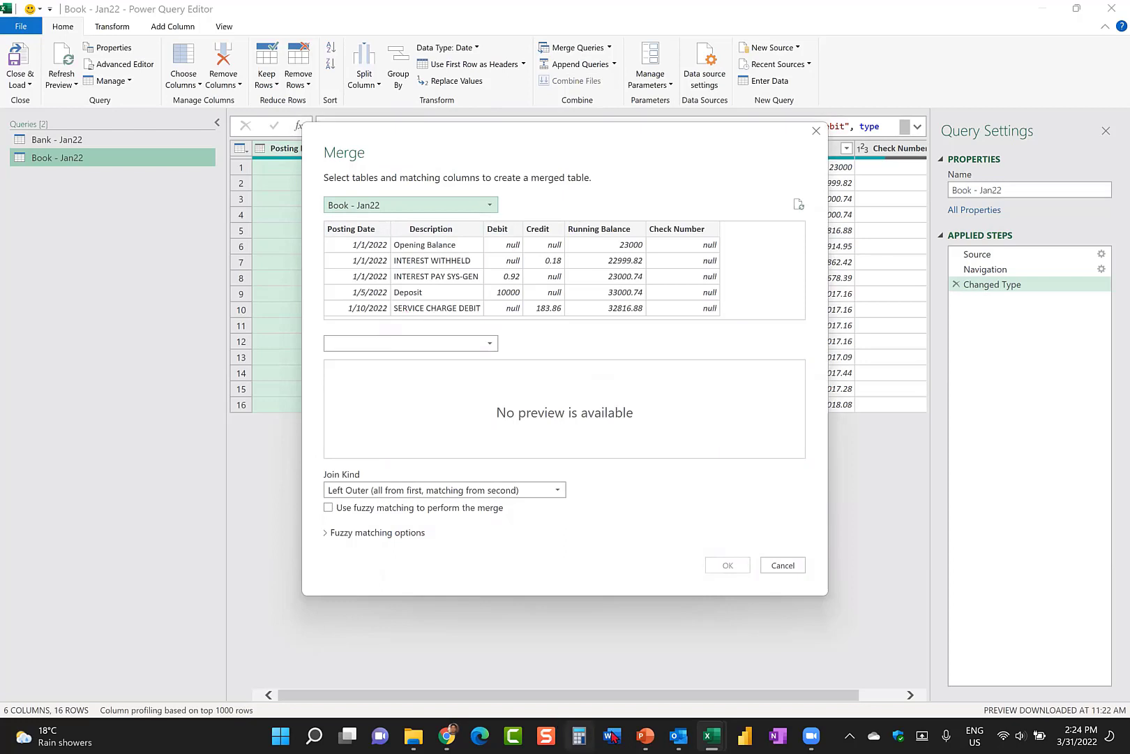
Check the merge keys on the PowerPoint slide and select Description and Debit as the matching columns of Book - Jan22.
{"action": "left_click", "coordinate": [650, 737]}
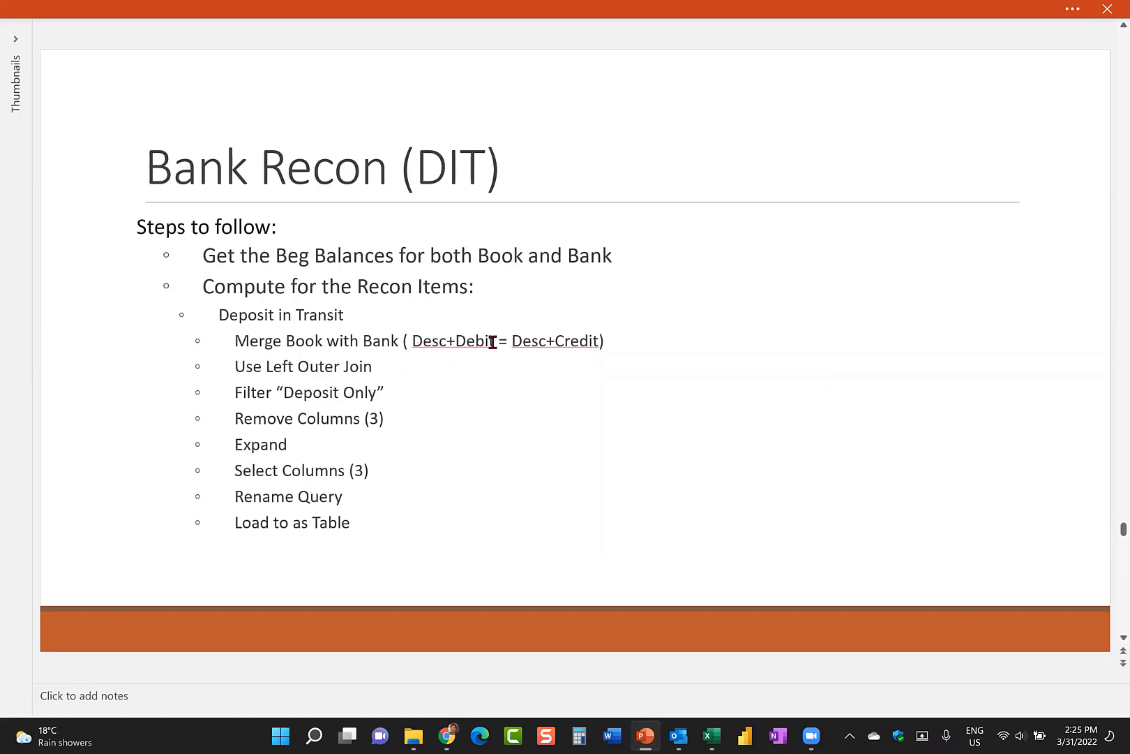
{"action": "key", "text": "alt+Tab"}
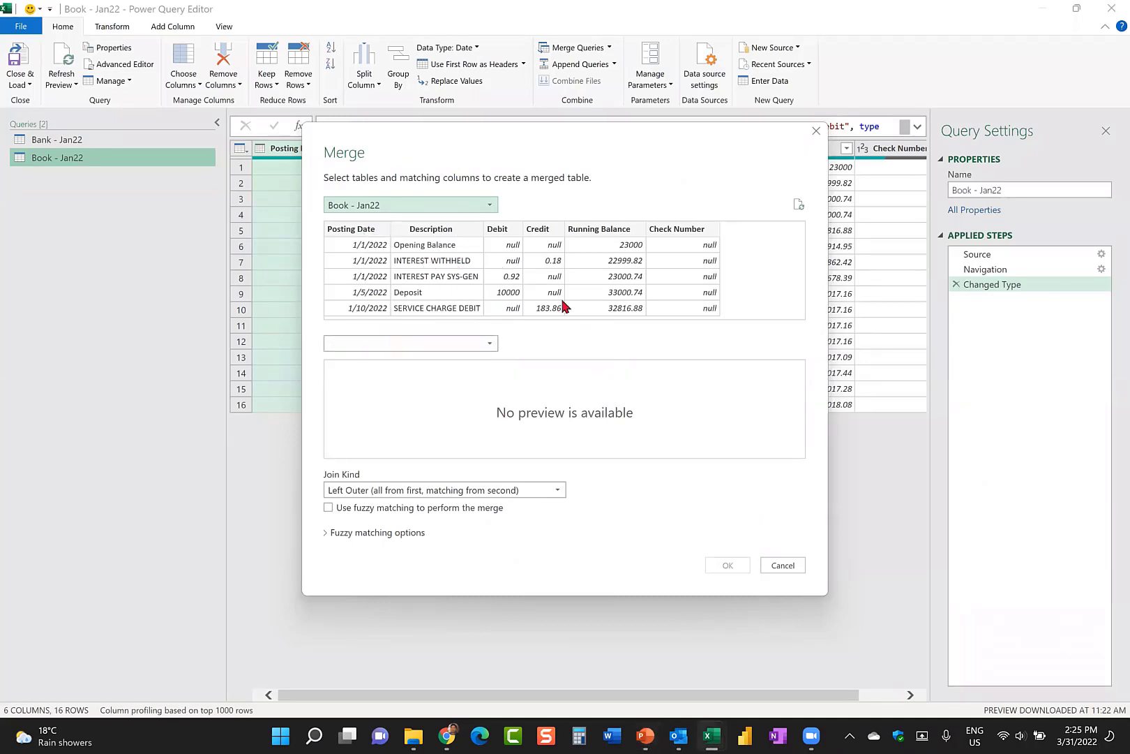
{"action": "key", "text": "alt+Tab"}
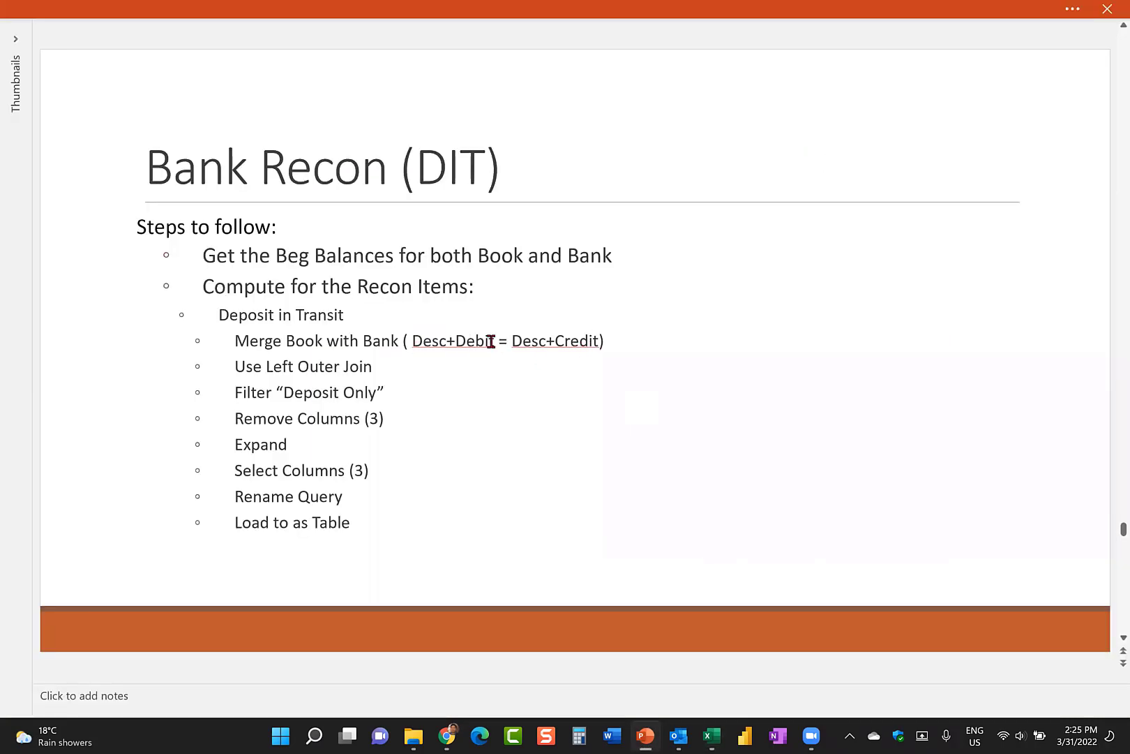
{"action": "key", "text": "alt+Tab"}
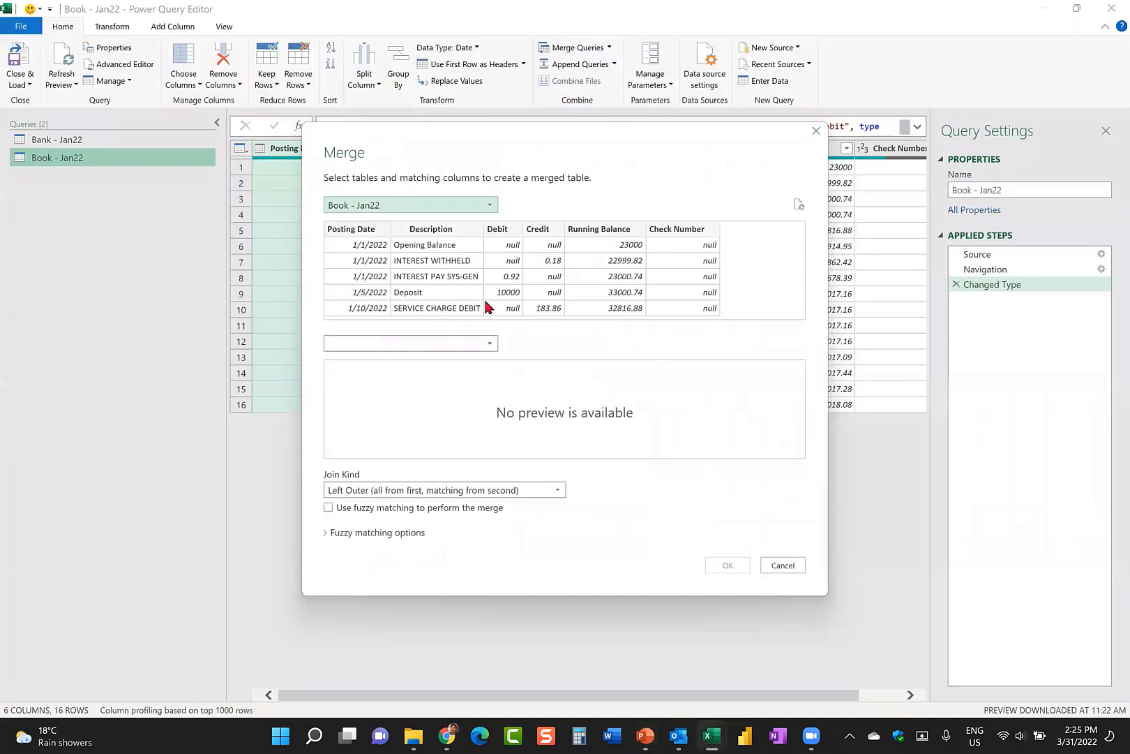
{"action": "left_click", "coordinate": [430, 229]}
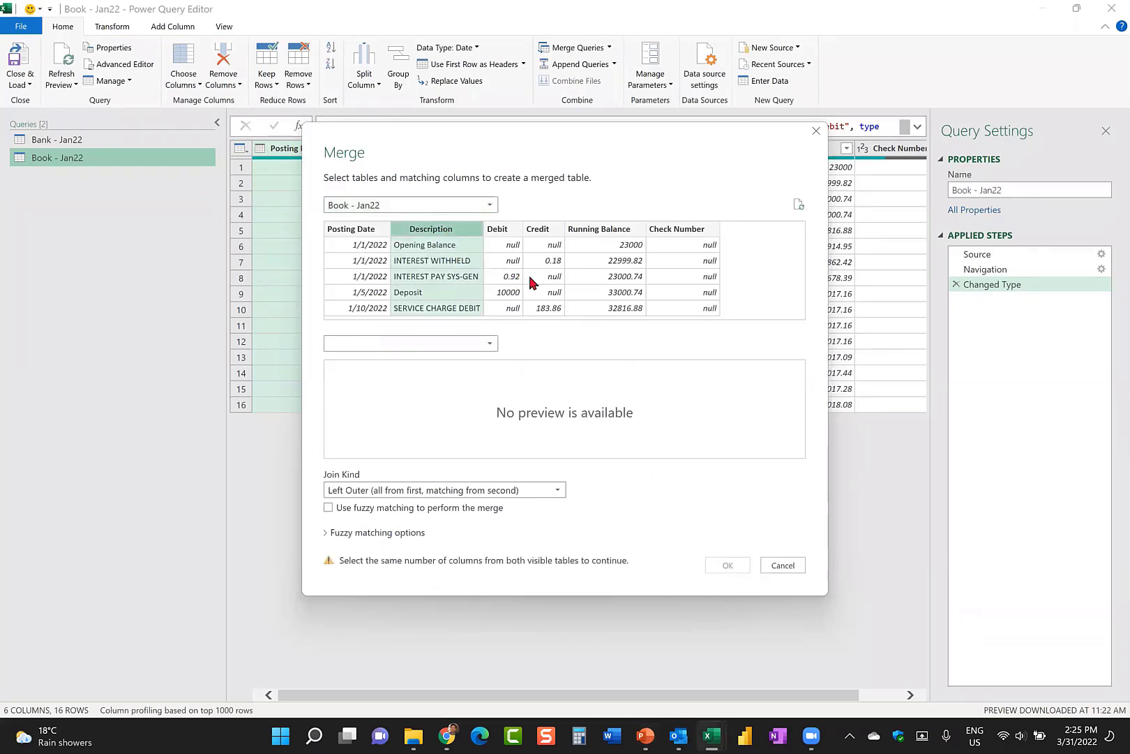
{"action": "left_click", "coordinate": [504, 230], "text": "ctrl"}
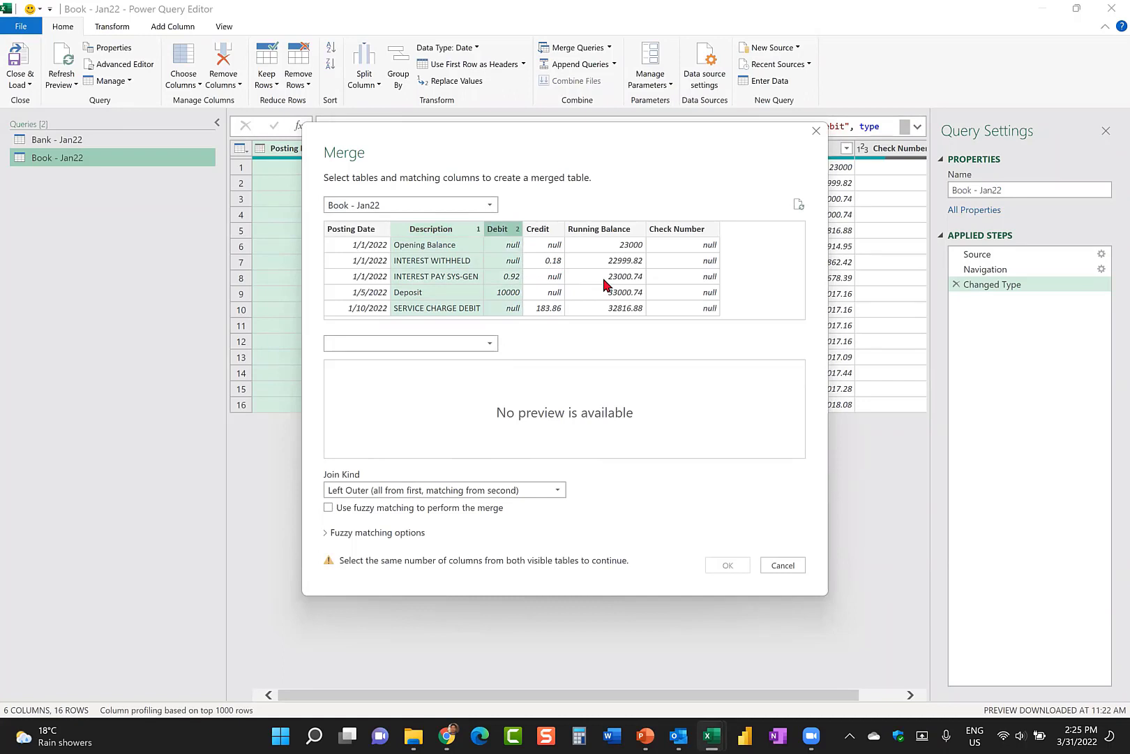
Choose Bank - Jan22 as the second table, match on its Description and Credit Amount columns, and create the Left Outer merge.
{"action": "key", "text": "alt+Tab"}
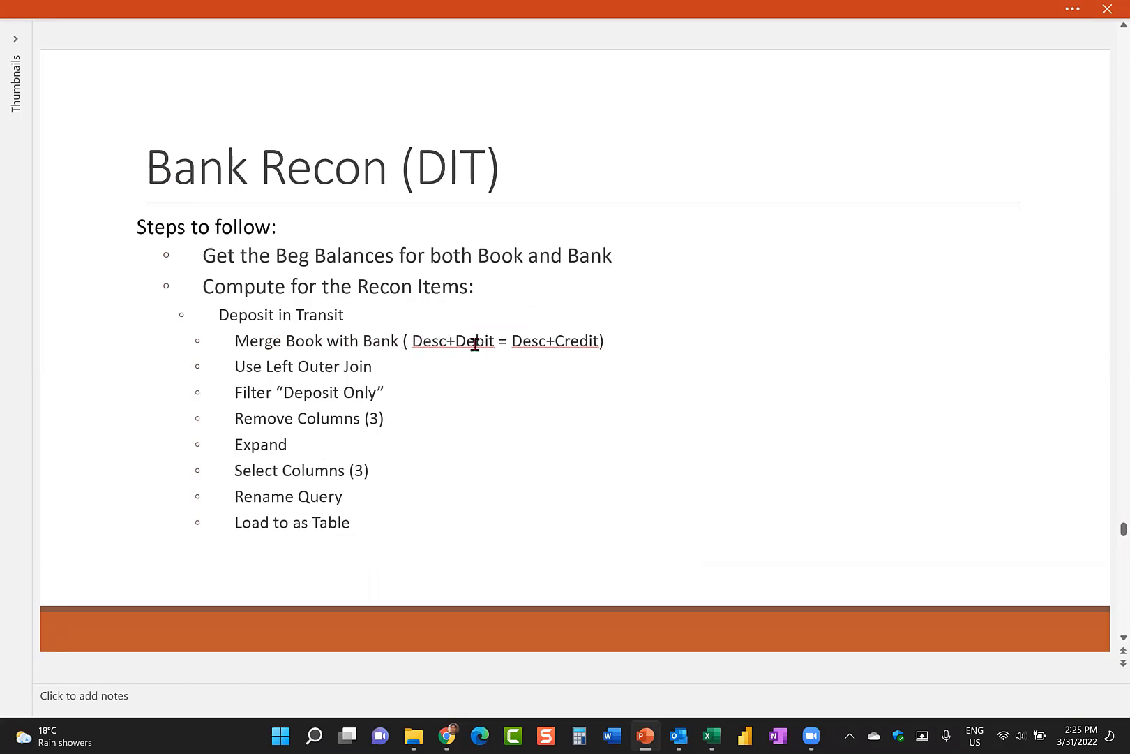
{"action": "key", "text": "alt+Tab"}
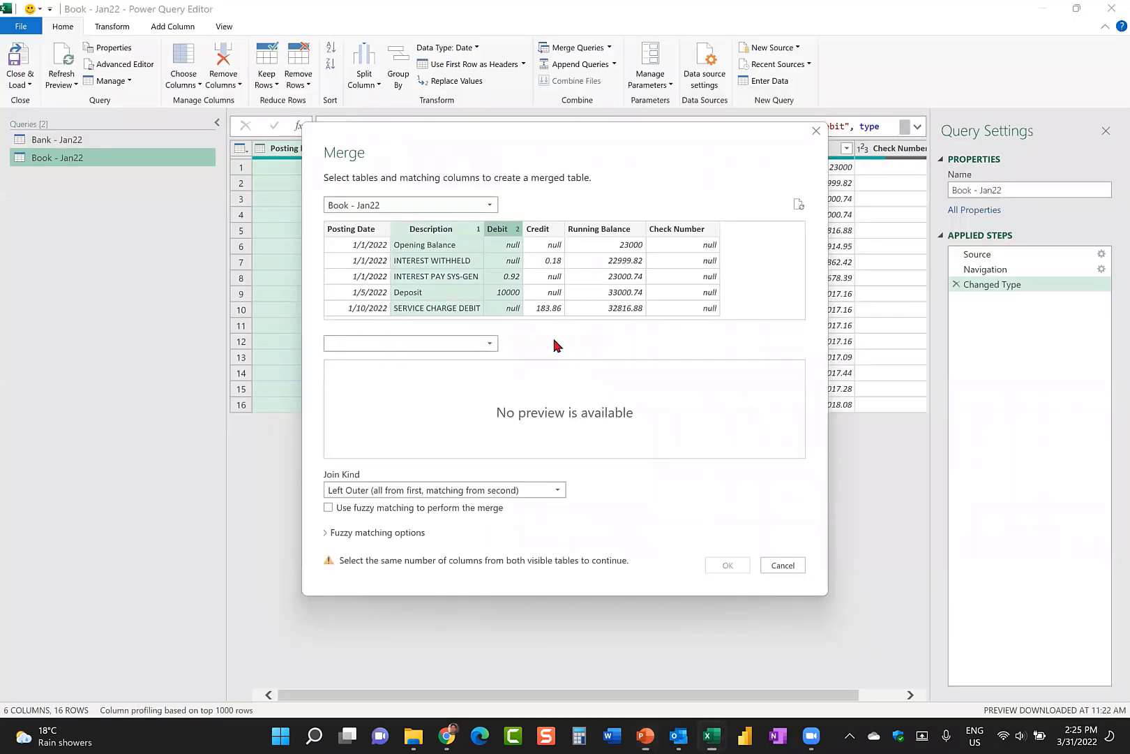
{"action": "left_click", "coordinate": [489, 343]}
{"action": "left_click", "coordinate": [417, 364]}
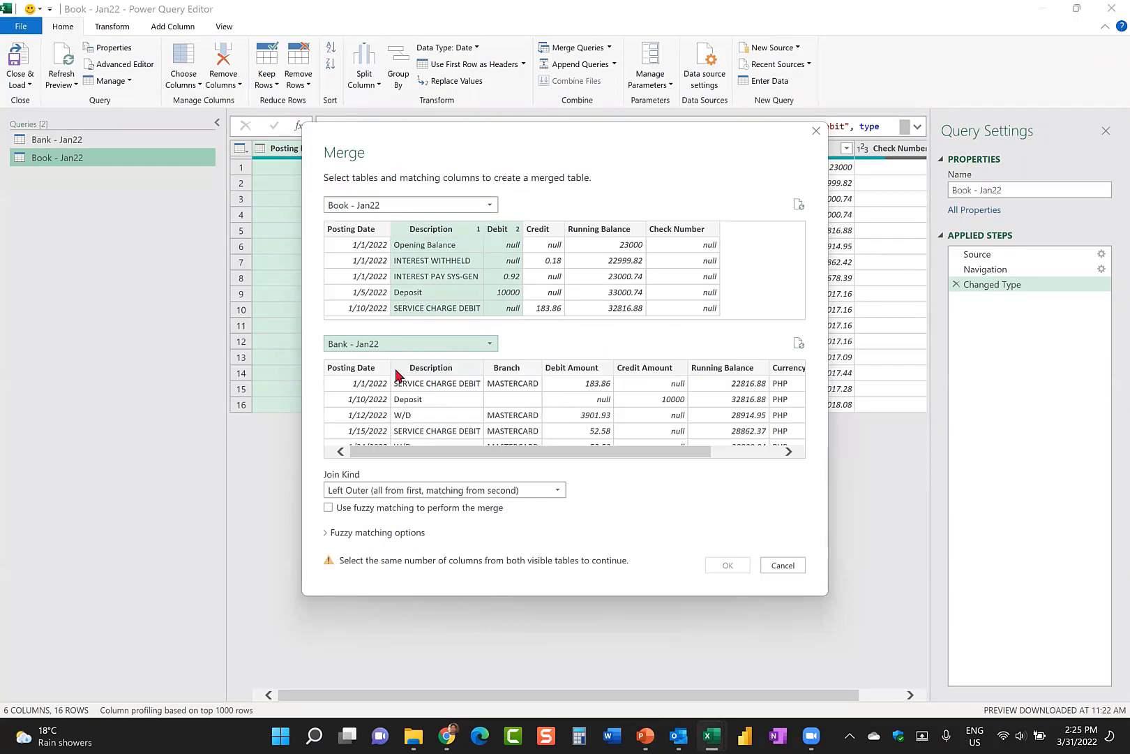
{"action": "left_click", "coordinate": [439, 369]}
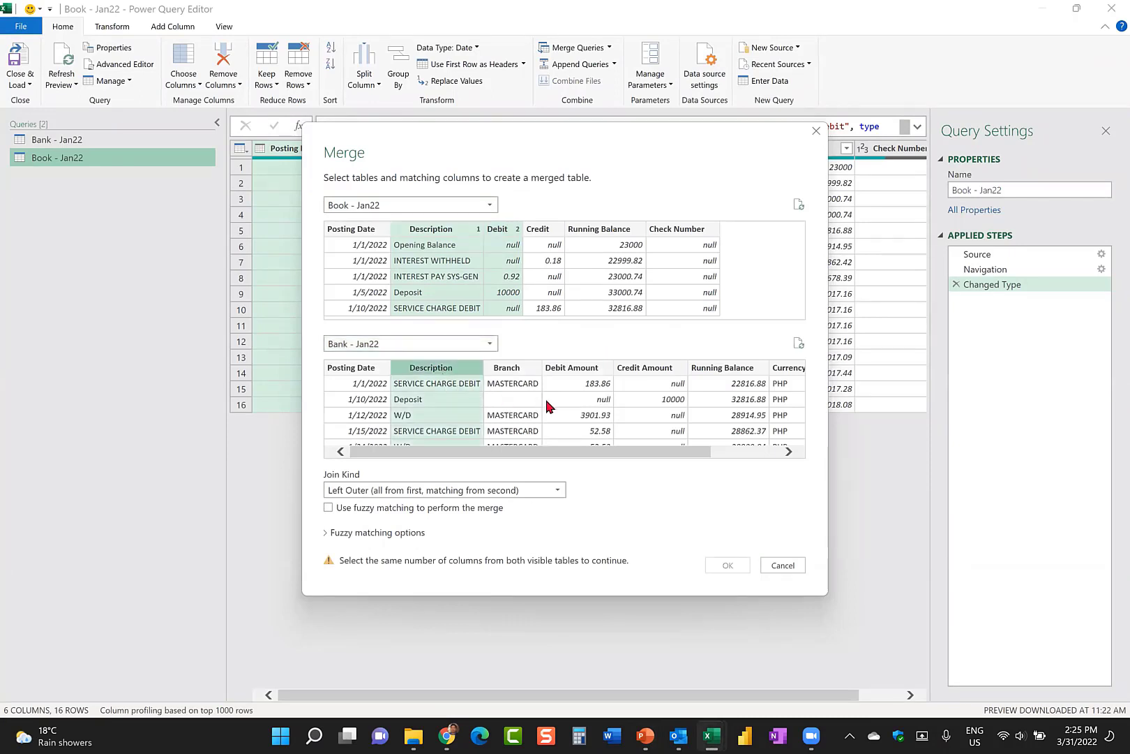
{"action": "left_click", "coordinate": [650, 368], "text": "ctrl"}
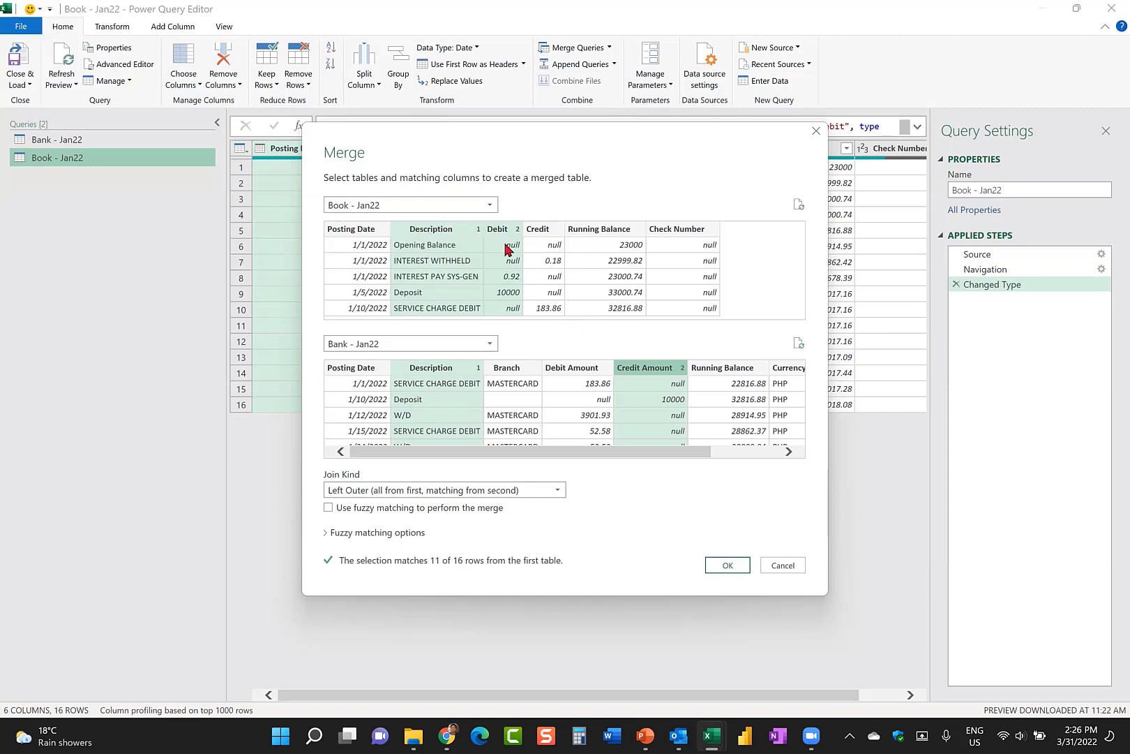
{"action": "left_click", "coordinate": [729, 567]}
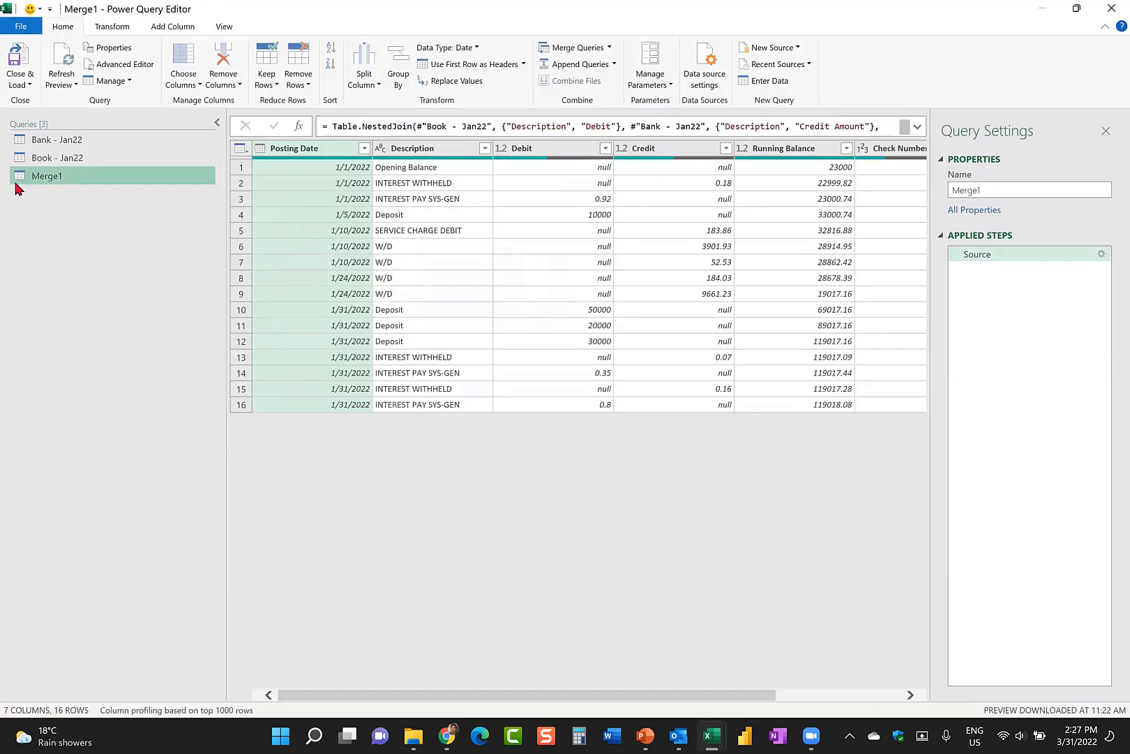
Rename the merged query as DIT.
{"action": "left_click", "coordinate": [1007, 192]}
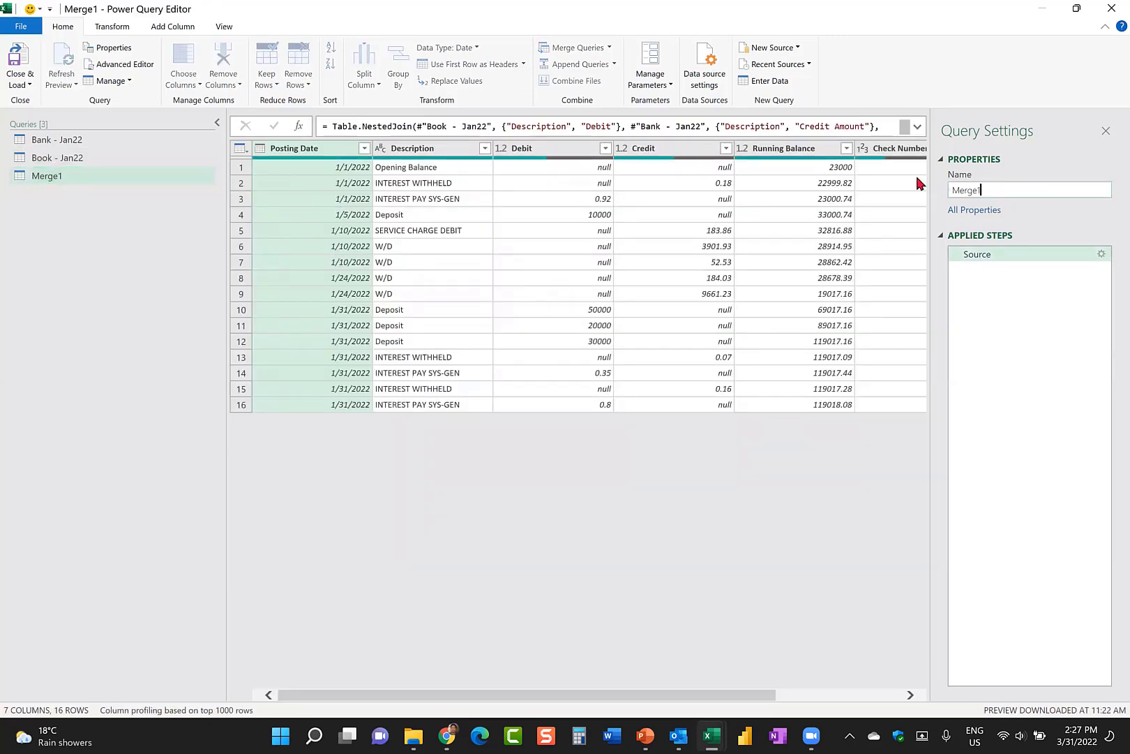
{"action": "type", "text": "DIT"}
{"action": "key", "text": "Return"}
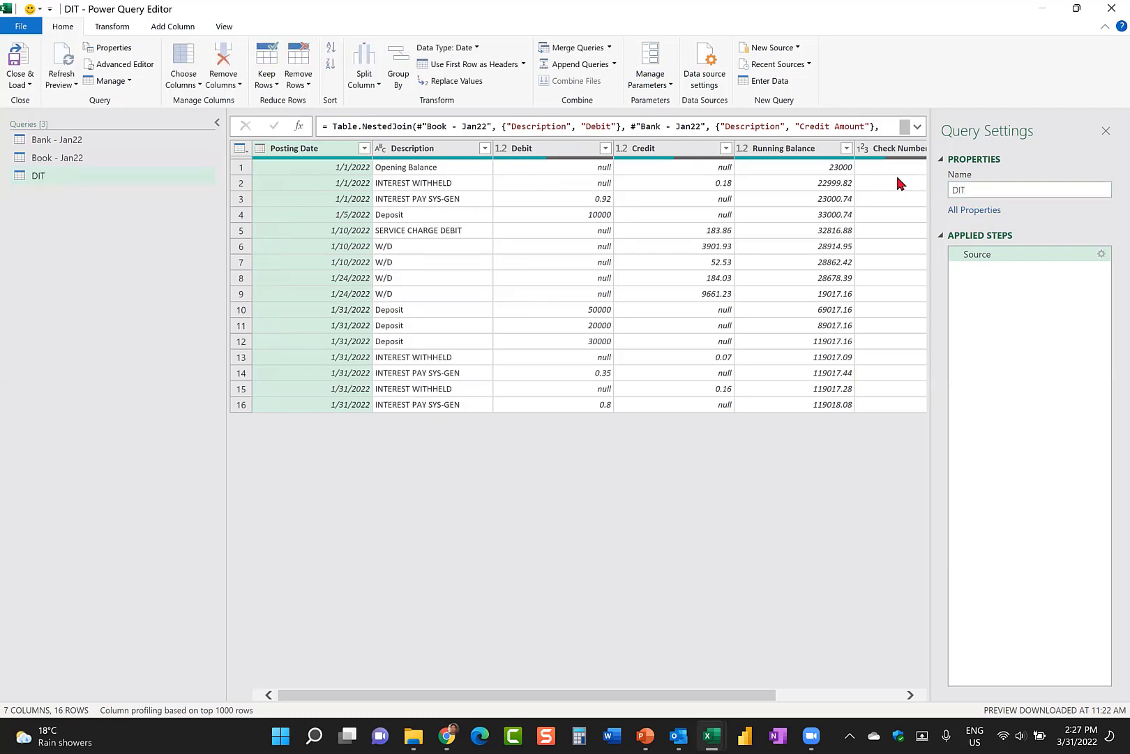
Consult the slide for the next operation and filter the DIT query's Description column to show only Deposit.
{"action": "key", "text": "alt+Tab"}
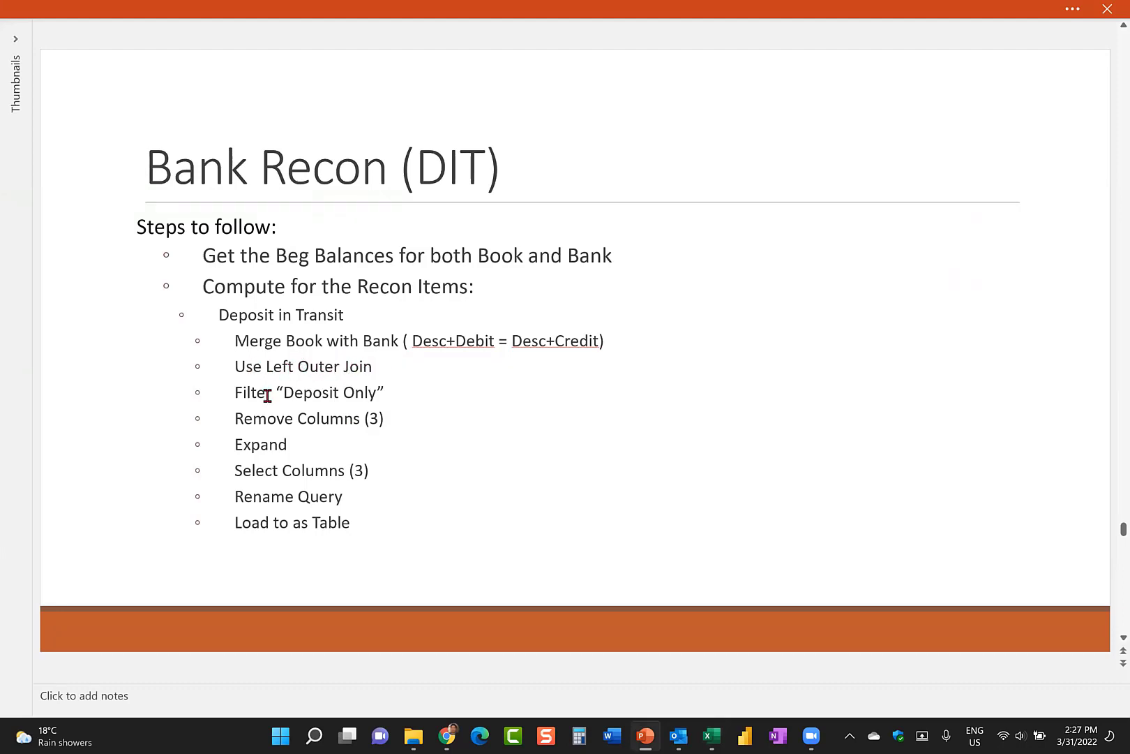
{"action": "key", "text": "alt+Tab"}
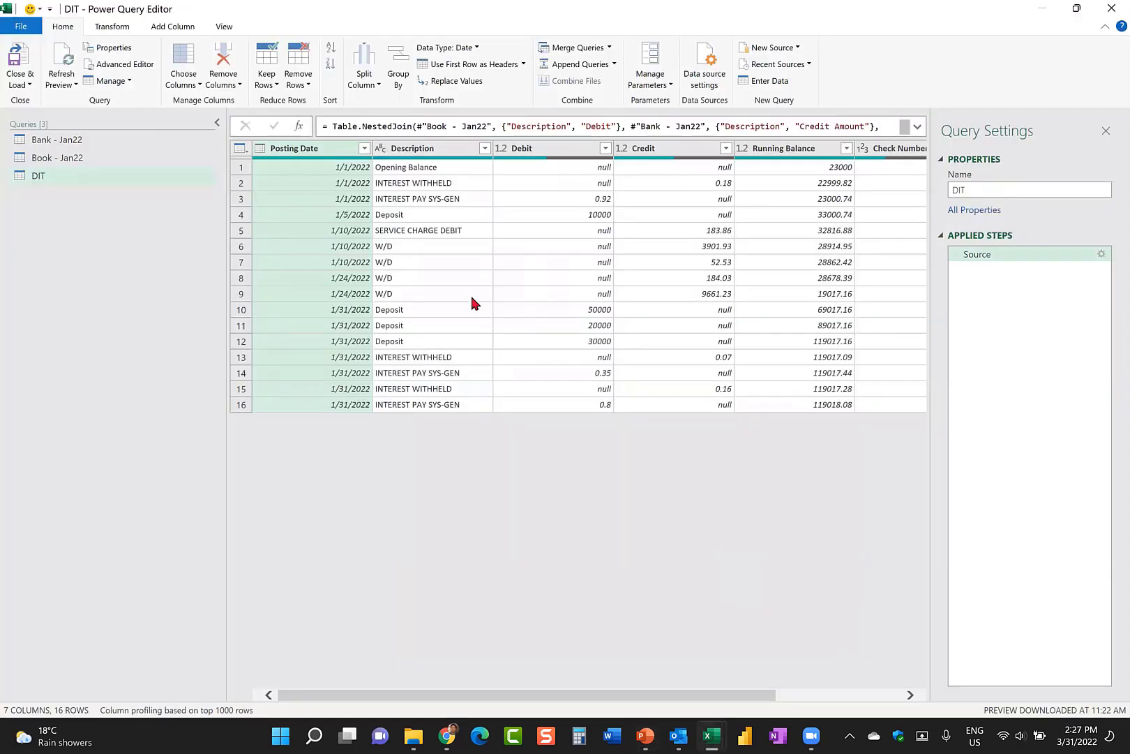
{"action": "left_click", "coordinate": [485, 148]}
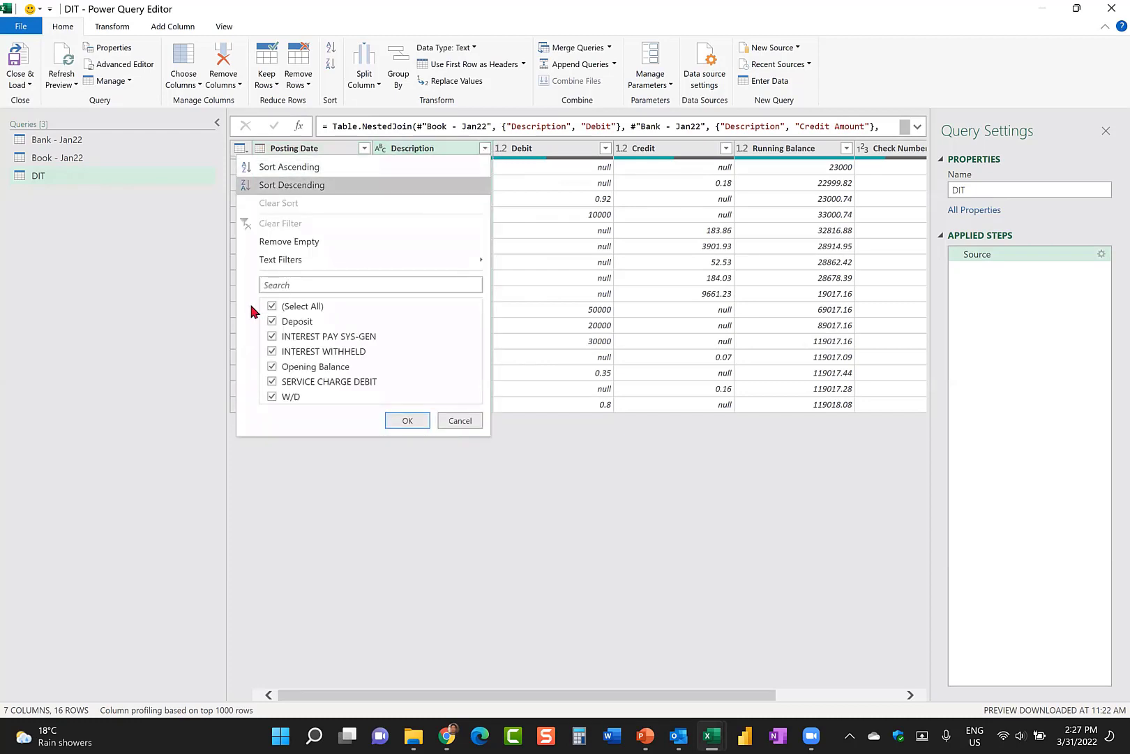
{"action": "left_click", "coordinate": [272, 306]}
{"action": "left_click", "coordinate": [272, 321]}
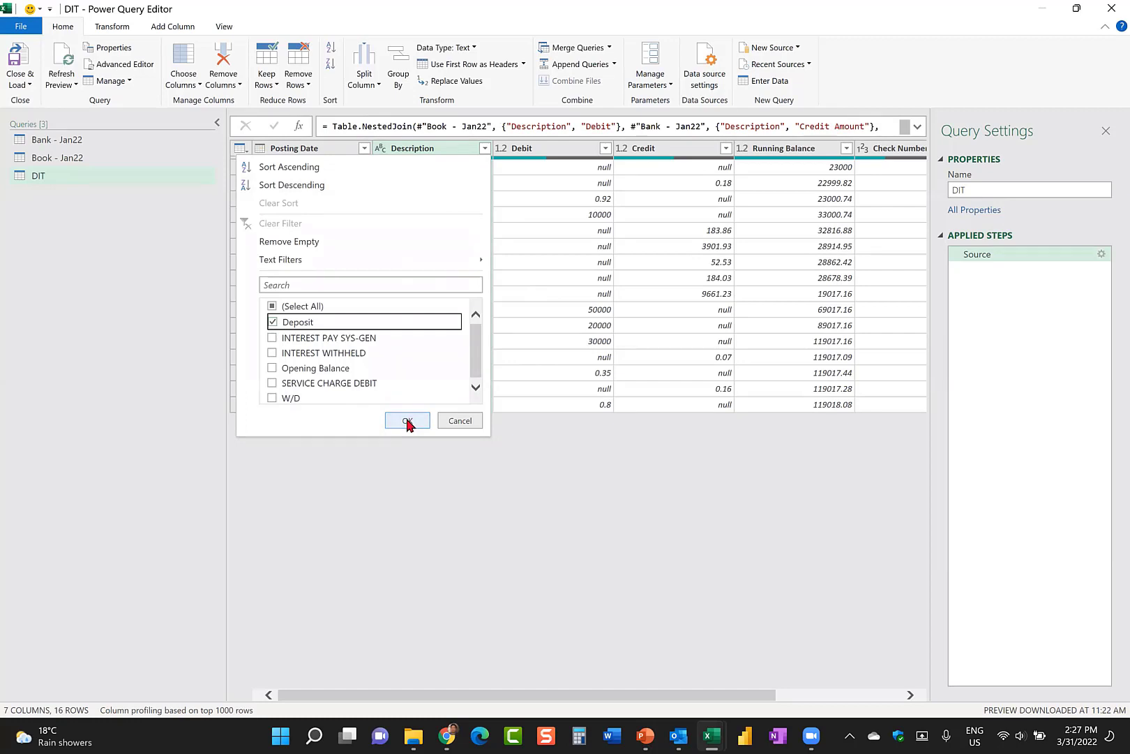
{"action": "left_click", "coordinate": [407, 421]}
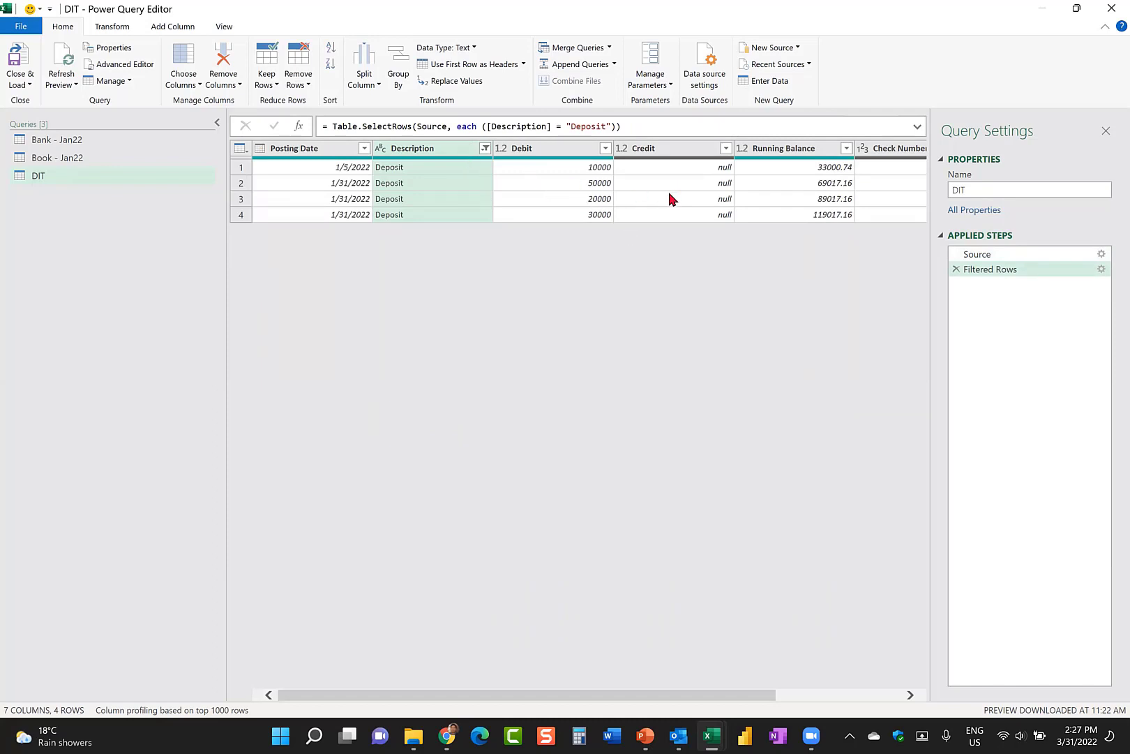
Examine the nested Bank - Jan22 table of each deposit row in the DIT query, and check the slide for the next operation.
{"action": "key", "text": "alt+Tab"}
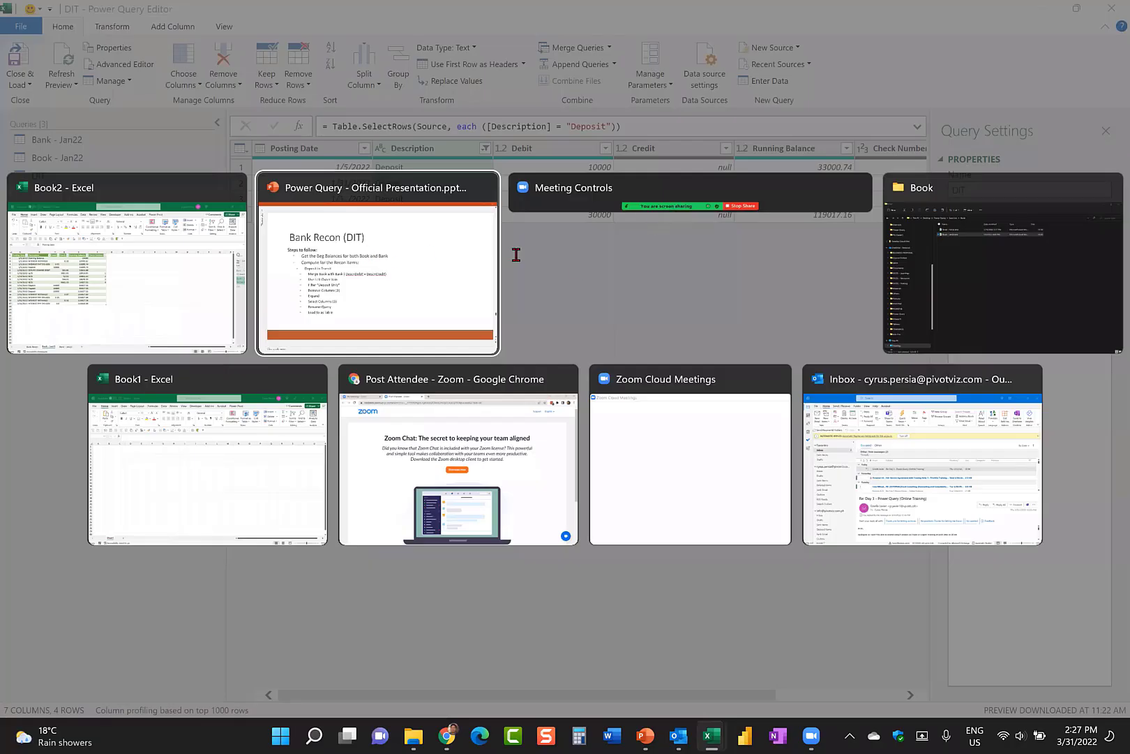
{"action": "key", "text": "alt+Tab"}
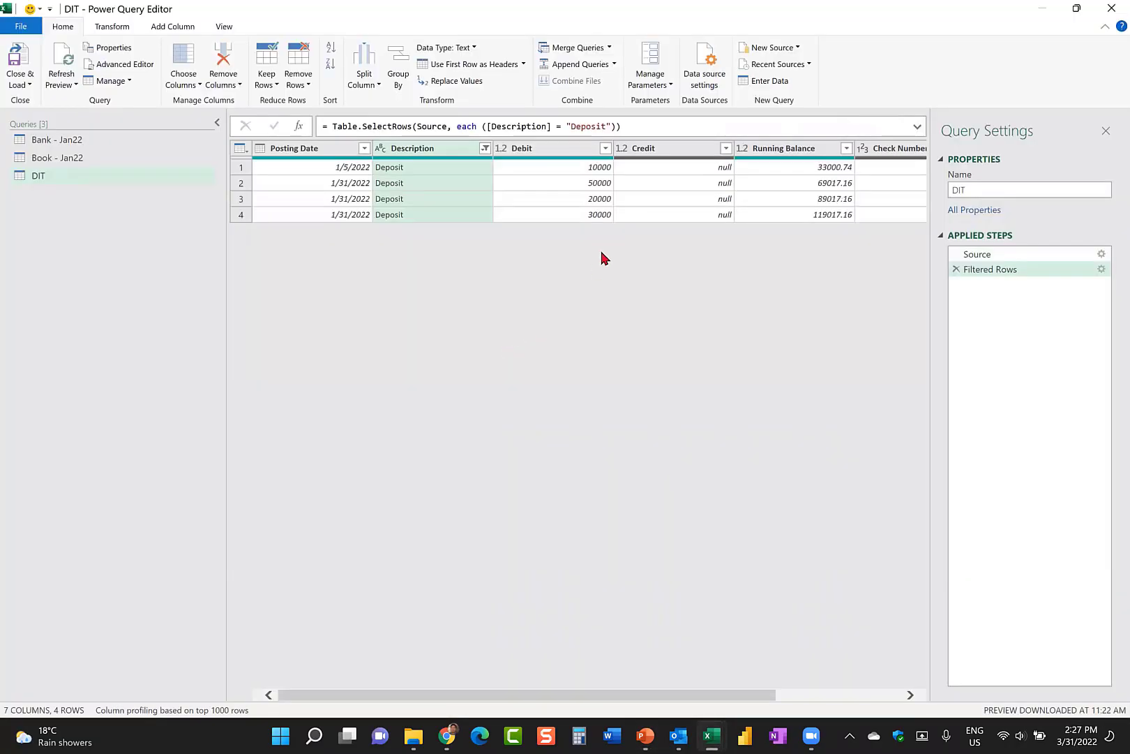
{"action": "scroll", "coordinate": [583, 190], "scroll_direction": "right", "scroll_amount": 3}
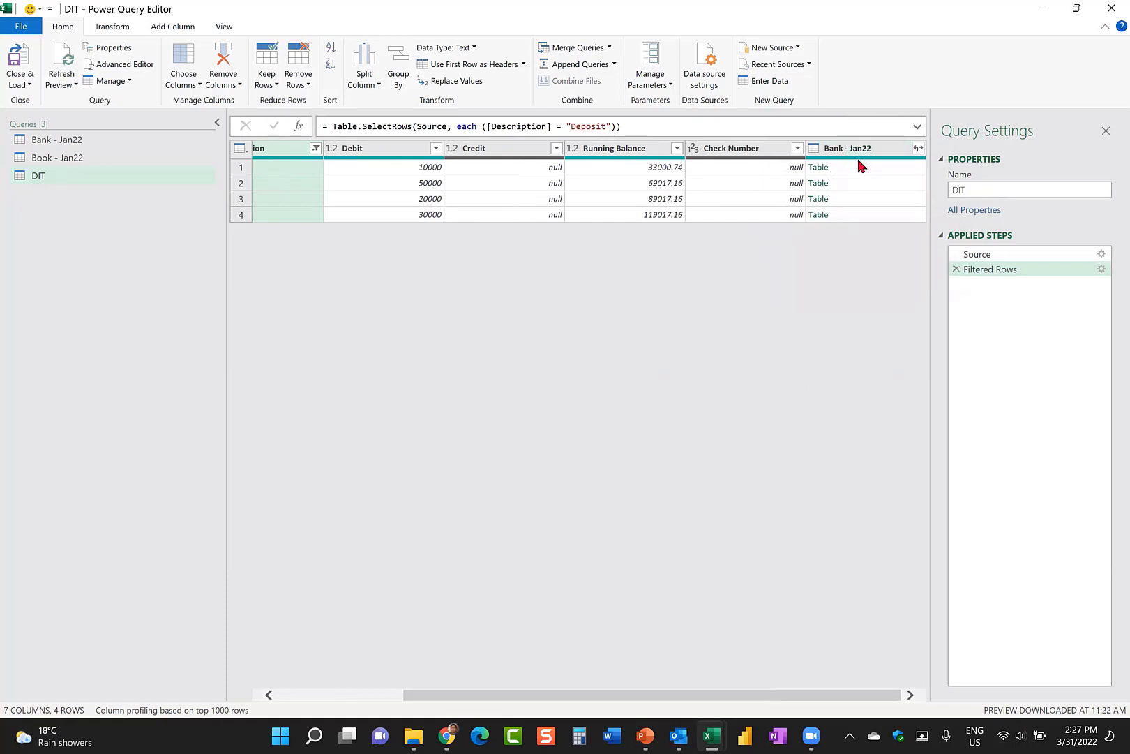
{"action": "left_click", "coordinate": [900, 171]}
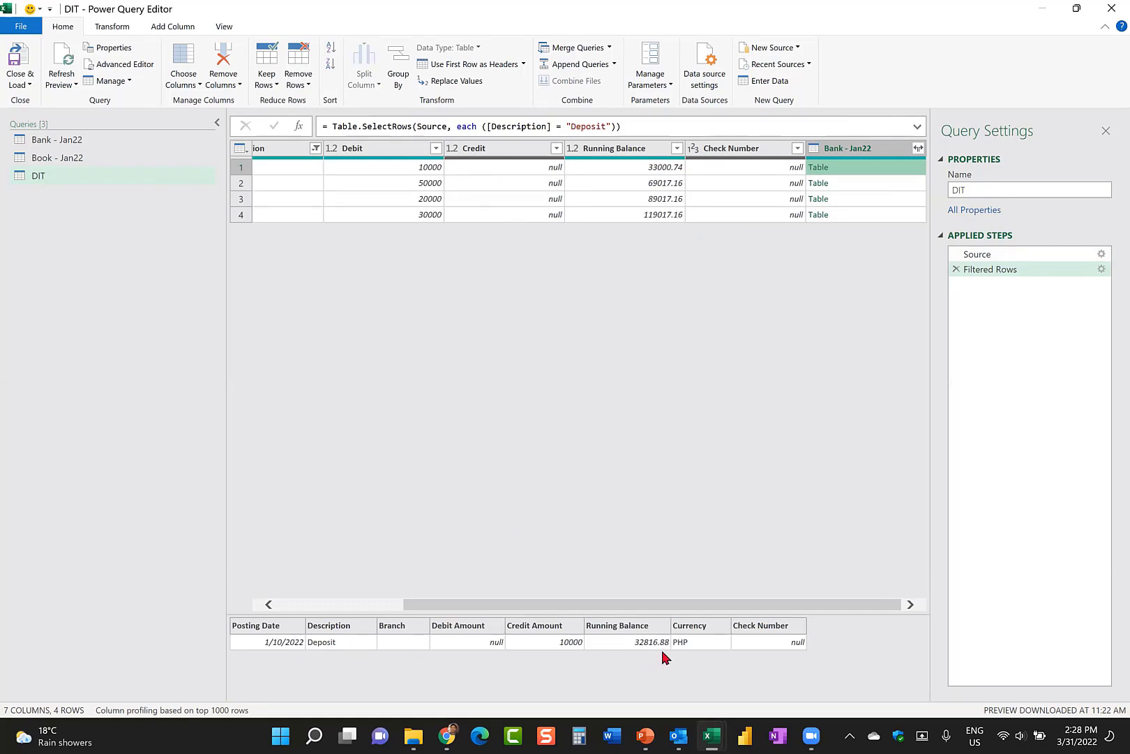
{"action": "left_click", "coordinate": [870, 185]}
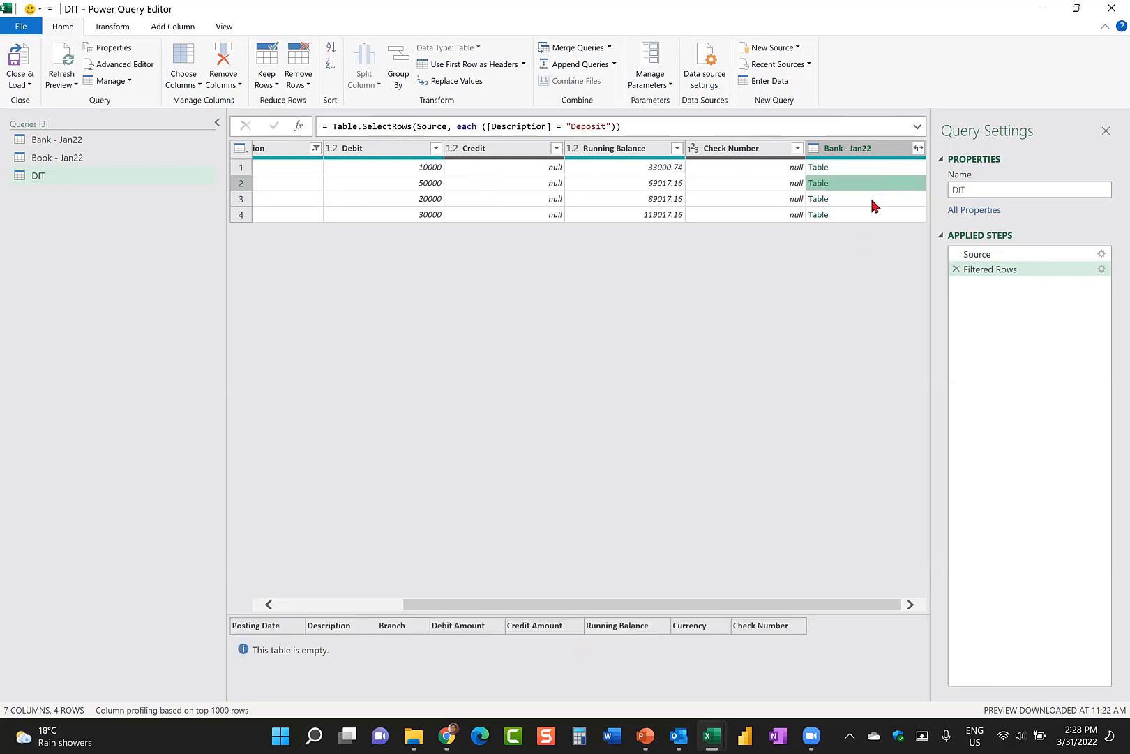
{"action": "left_click", "coordinate": [873, 200]}
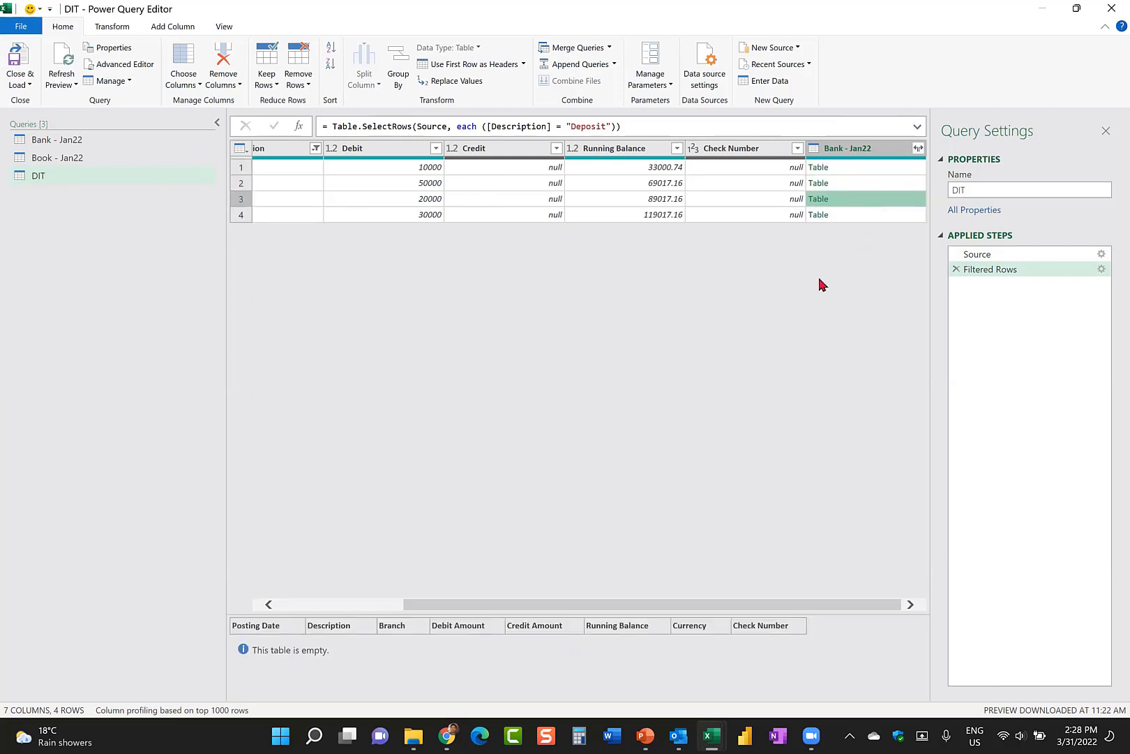
{"action": "left_click", "coordinate": [875, 215]}
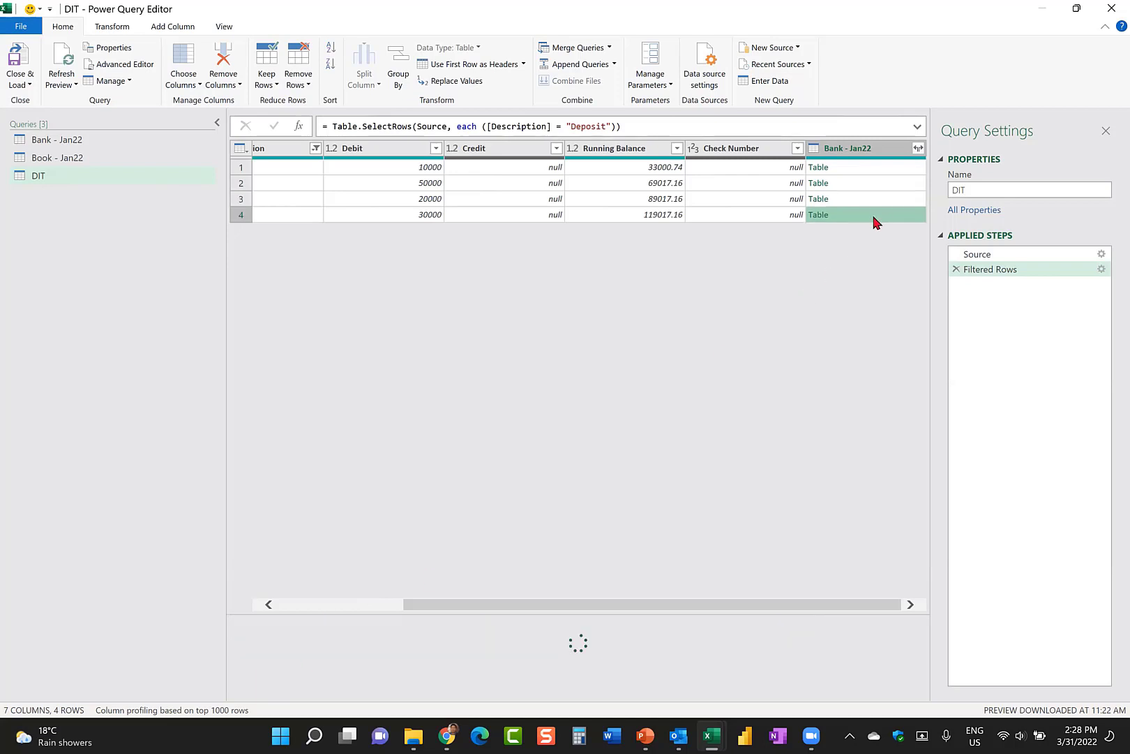
{"action": "left_click", "coordinate": [864, 181]}
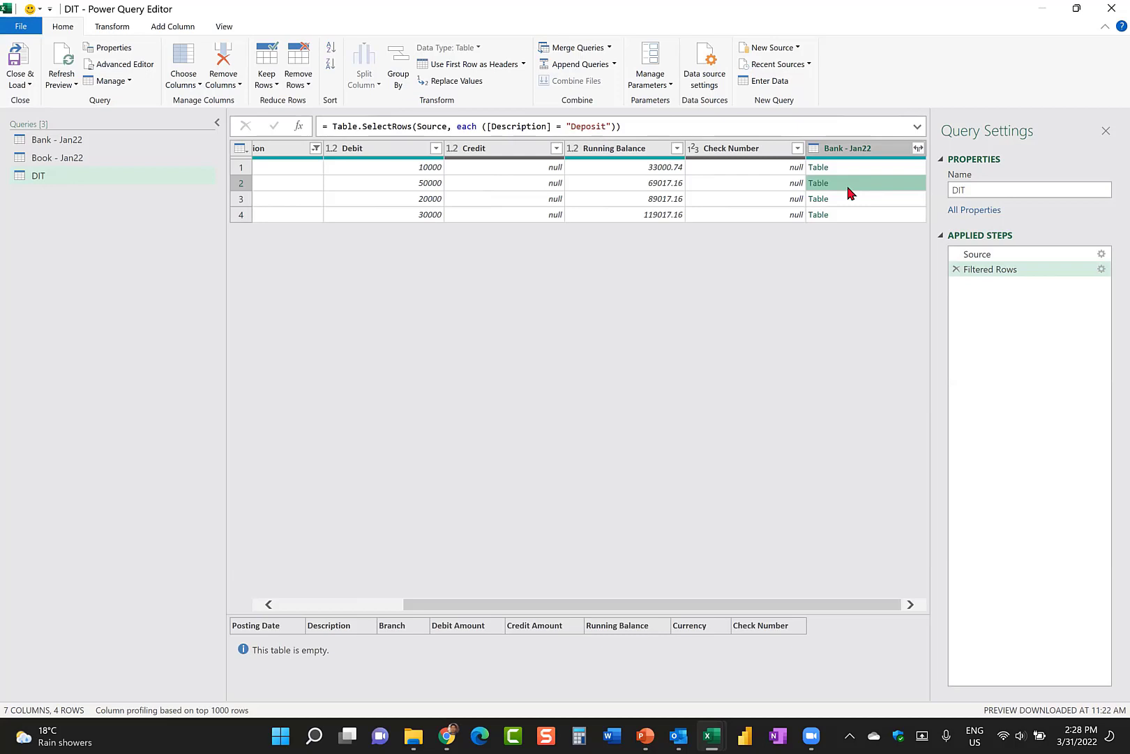
{"action": "key", "text": "alt+Tab"}
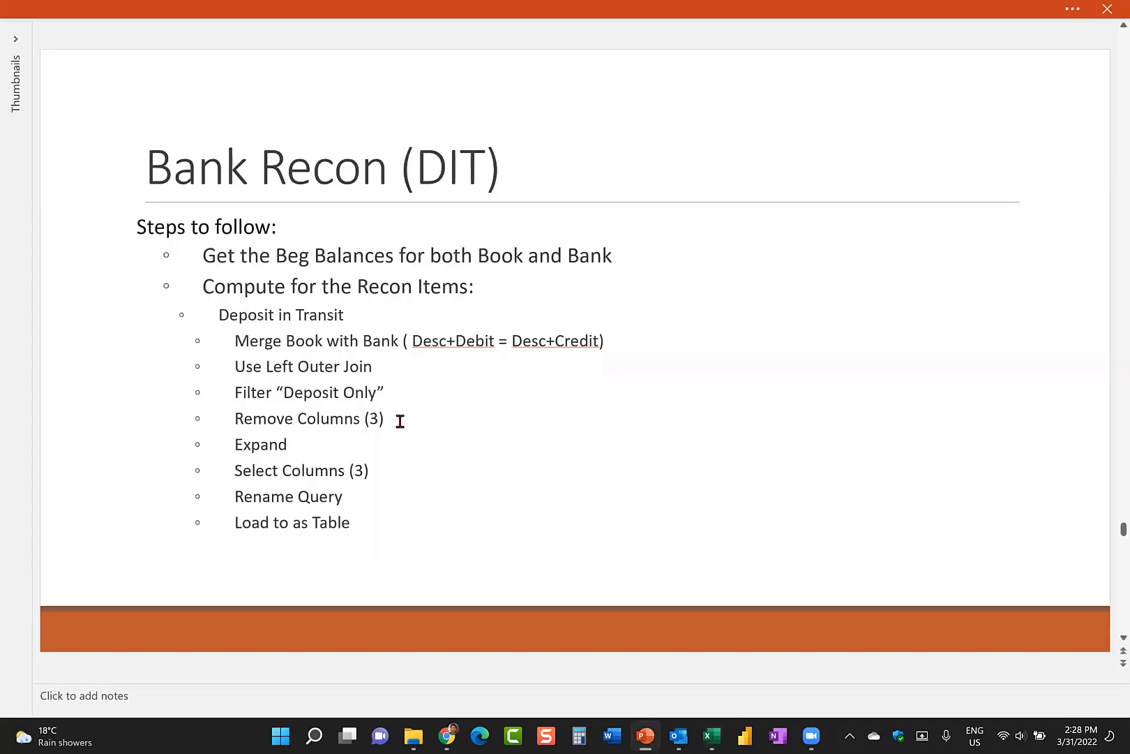
{"action": "key", "text": "alt+Tab"}
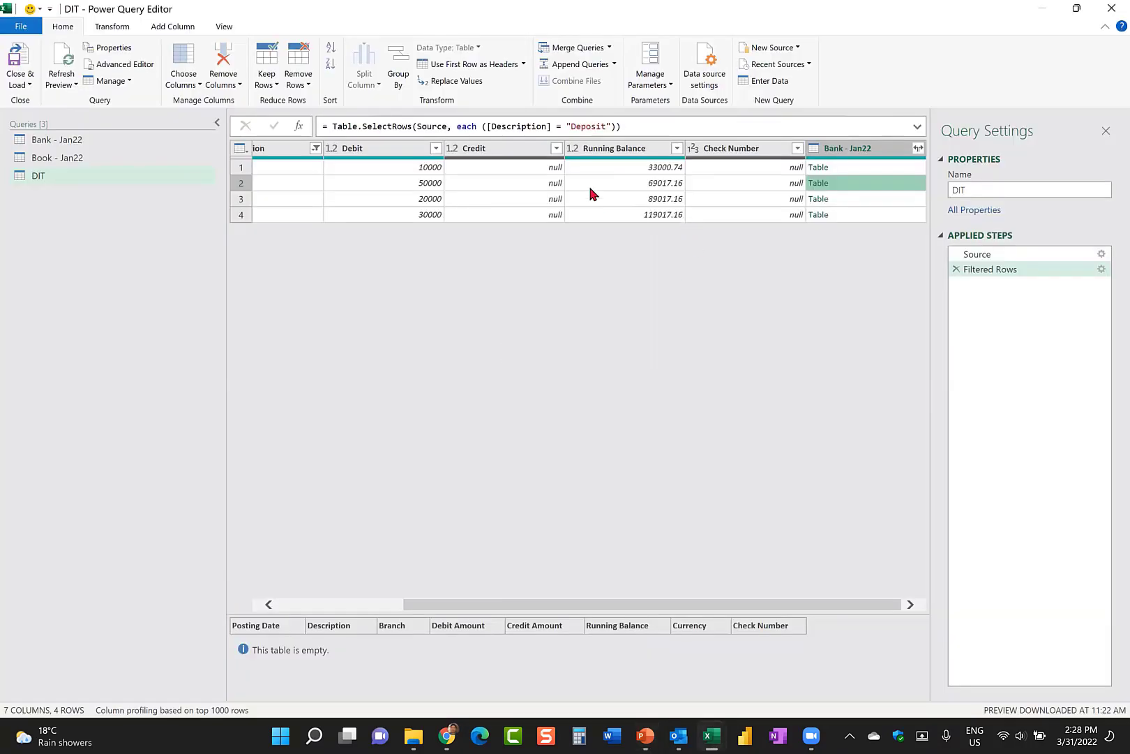
{"action": "scroll", "coordinate": [506, 220], "scroll_direction": "left", "scroll_amount": 3}
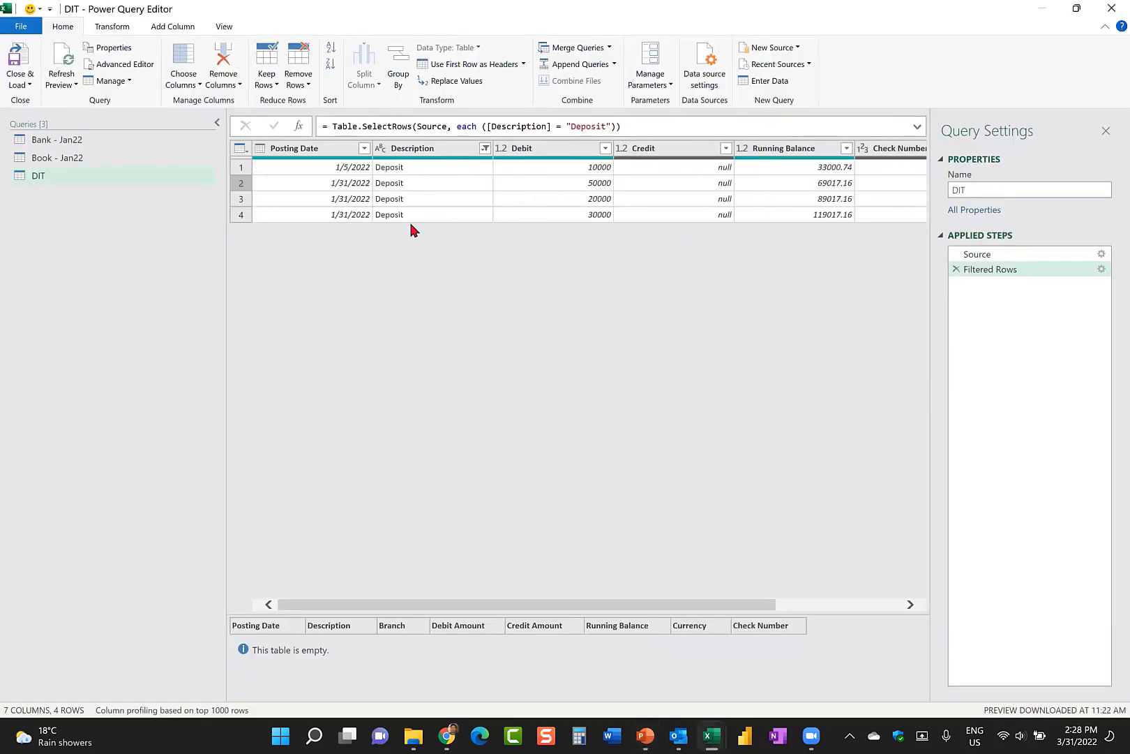
Remove the Credit, Running Balance and Check Number columns from the DIT query.
{"action": "left_click", "coordinate": [667, 152]}
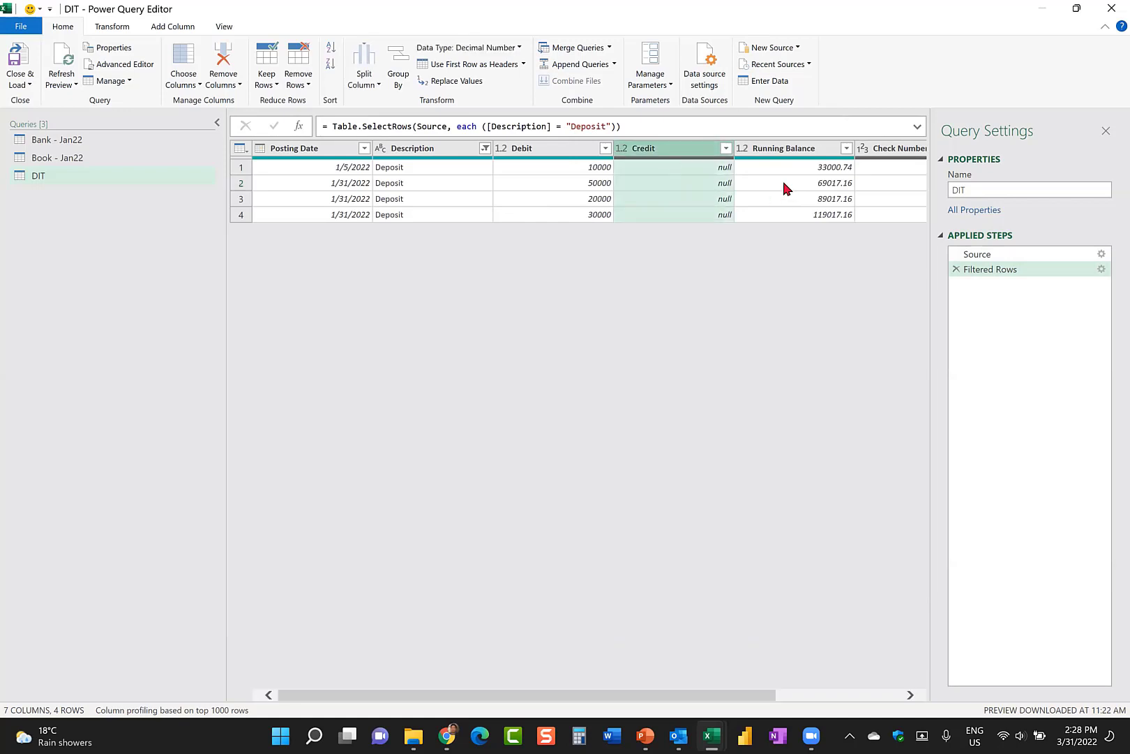
{"action": "scroll", "coordinate": [785, 187], "scroll_direction": "right", "scroll_amount": 2}
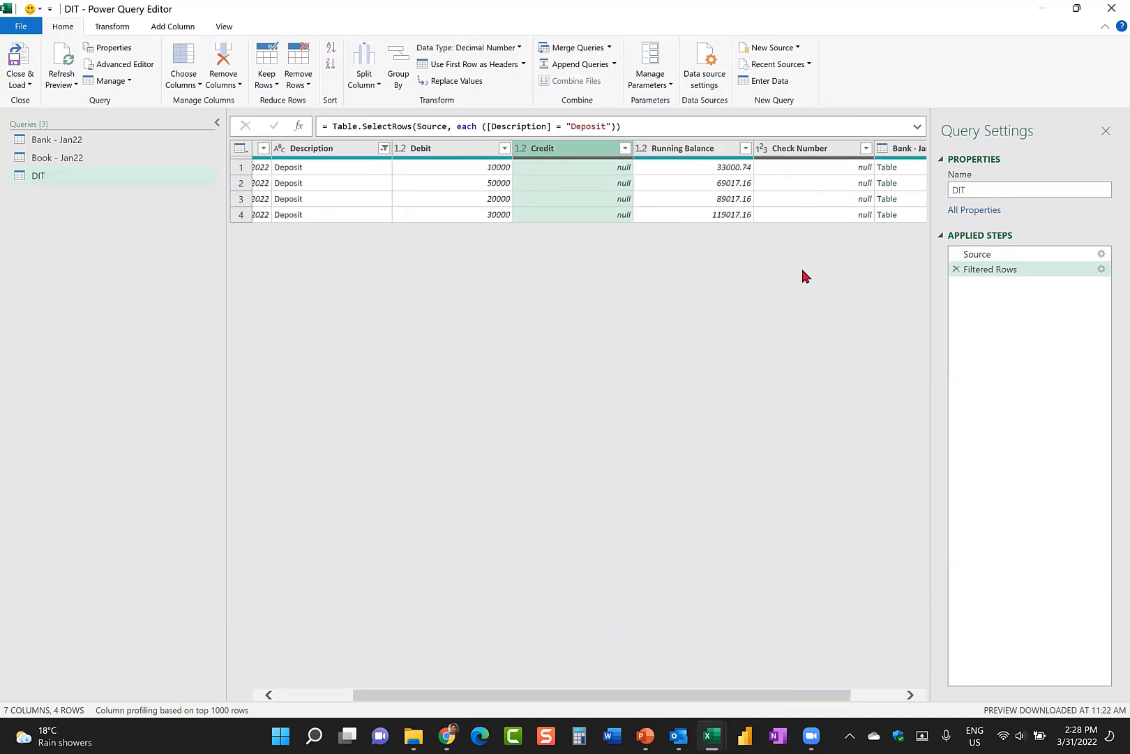
{"action": "scroll", "coordinate": [778, 176], "scroll_direction": "right", "scroll_amount": 1}
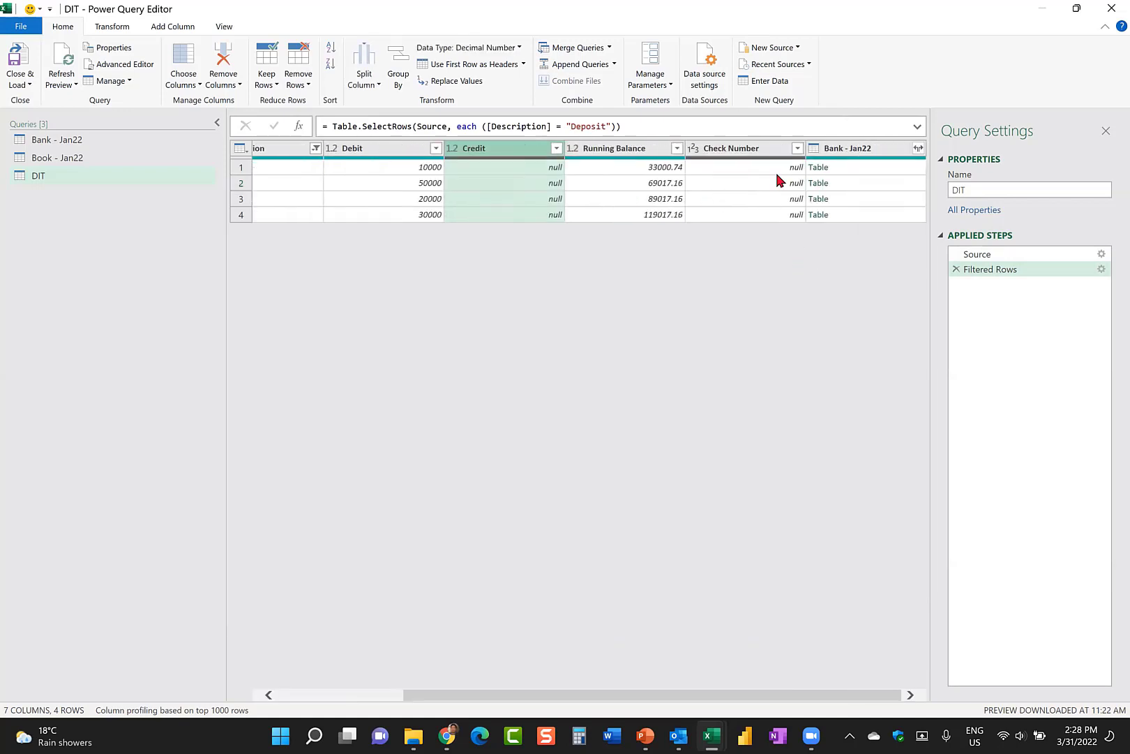
{"action": "left_click", "coordinate": [635, 152], "text": "ctrl"}
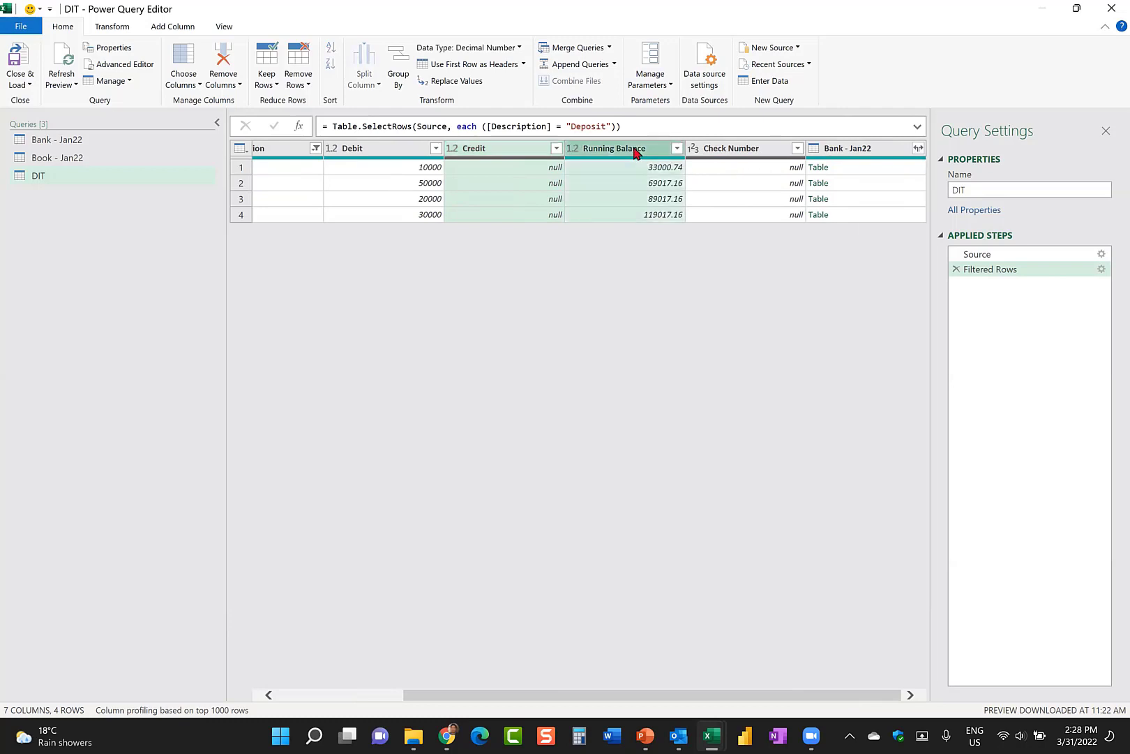
{"action": "left_click", "coordinate": [732, 152], "text": "ctrl"}
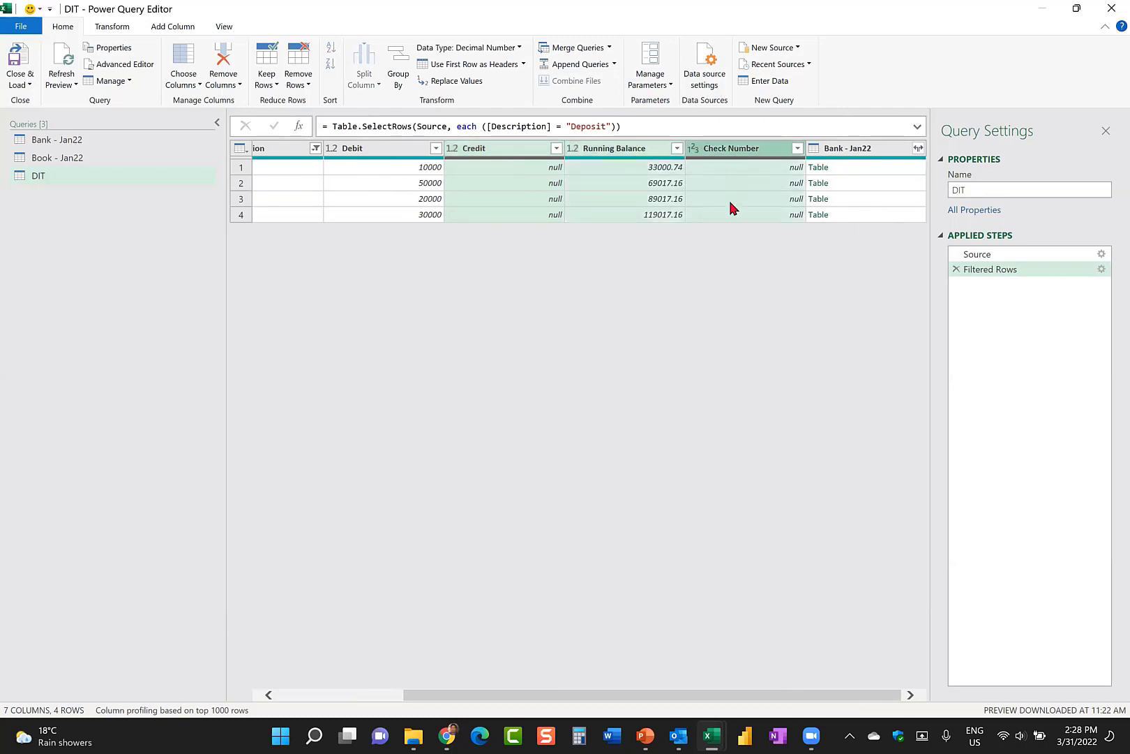
{"action": "key", "text": "Delete"}
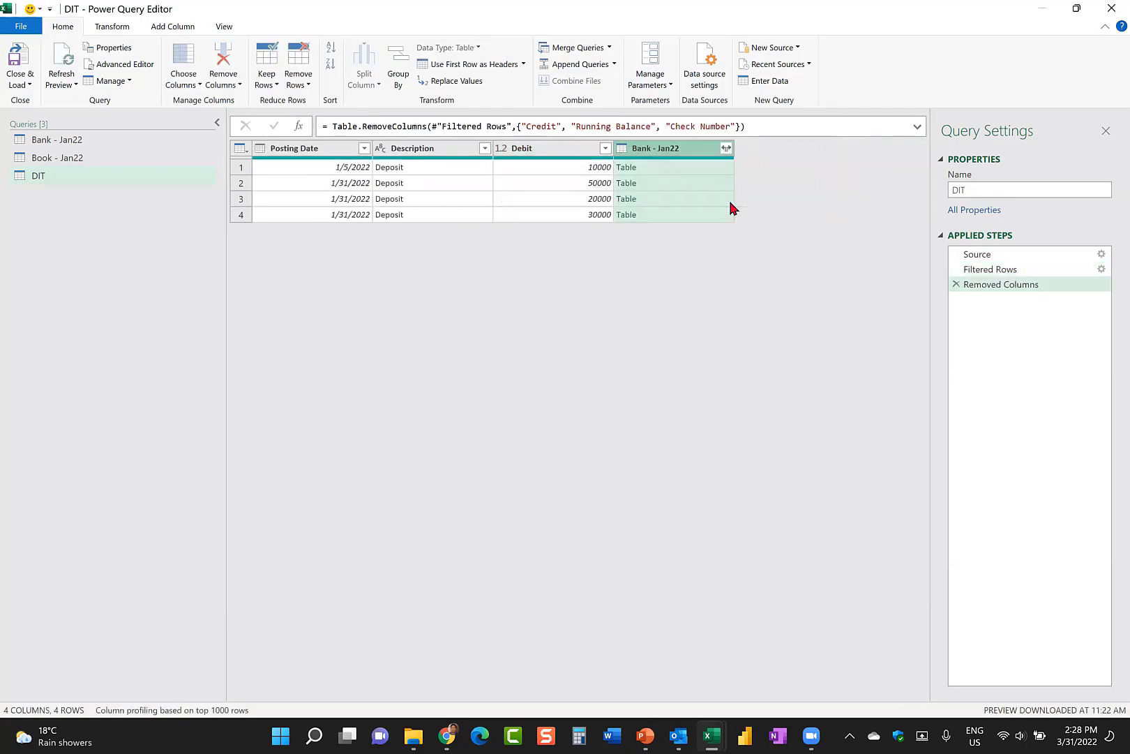
Following the slide, expand the nested Bank - Jan22 column to only Posting Date, Description and Credit Amount, without the original column name as prefix.
{"action": "key", "text": "alt+Tab"}
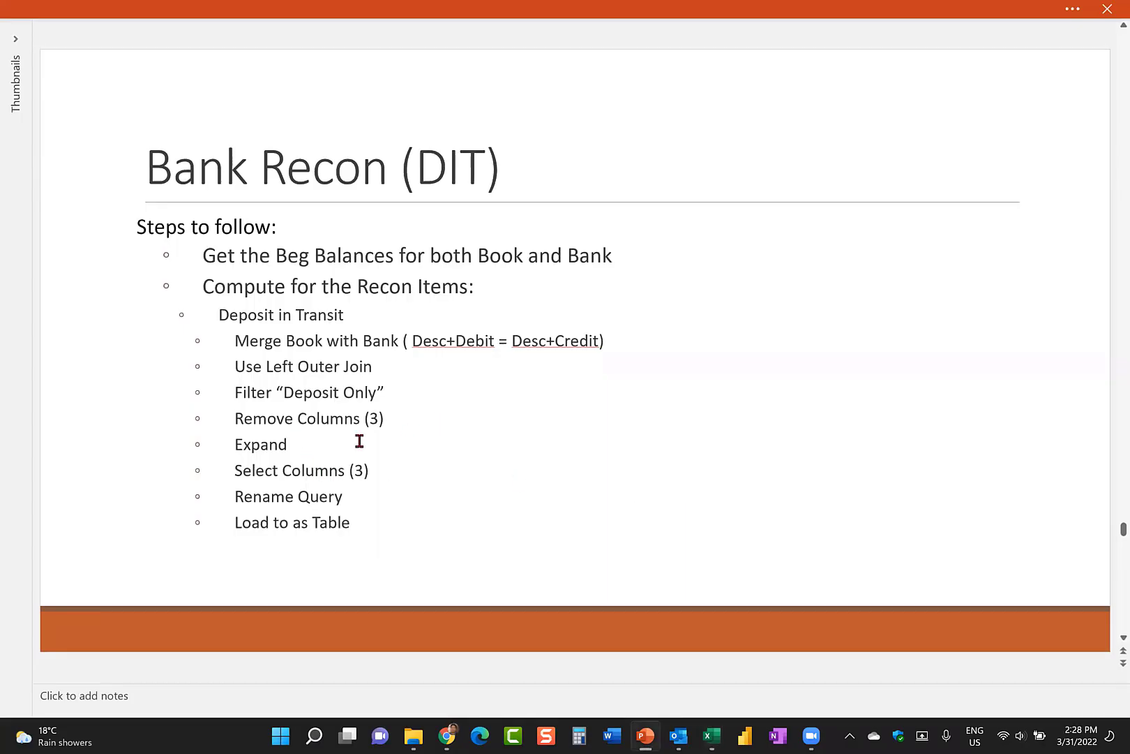
{"action": "key", "text": "alt+Tab"}
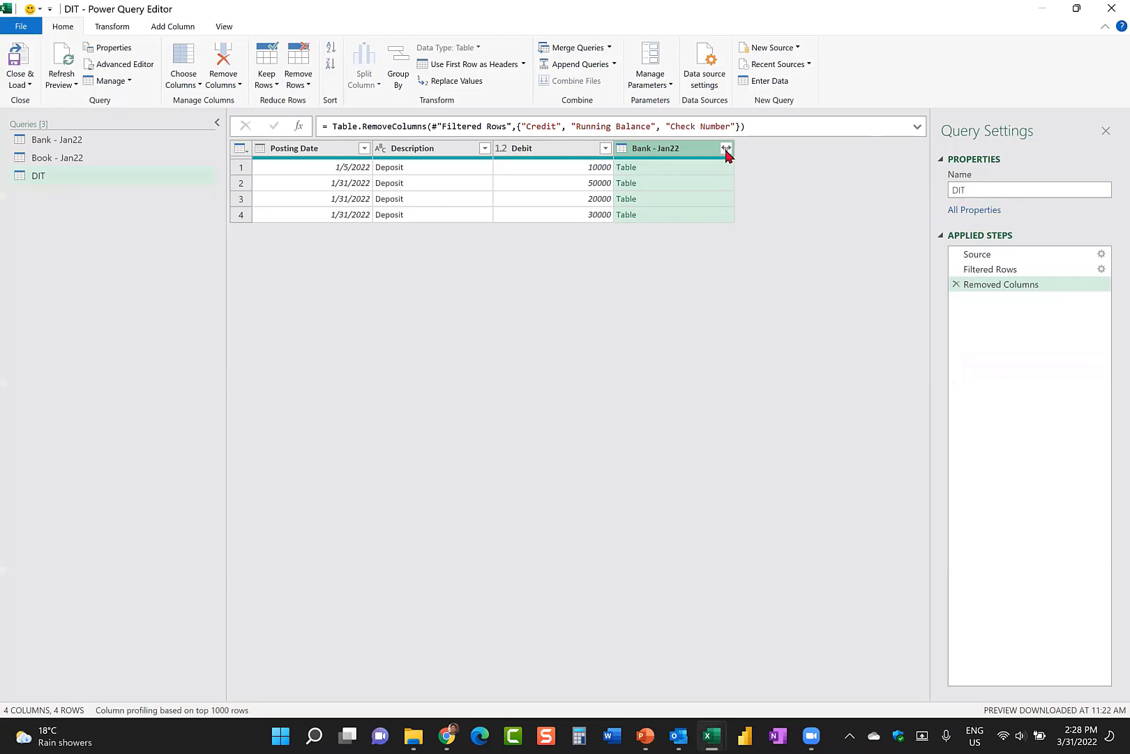
{"action": "left_click", "coordinate": [726, 149]}
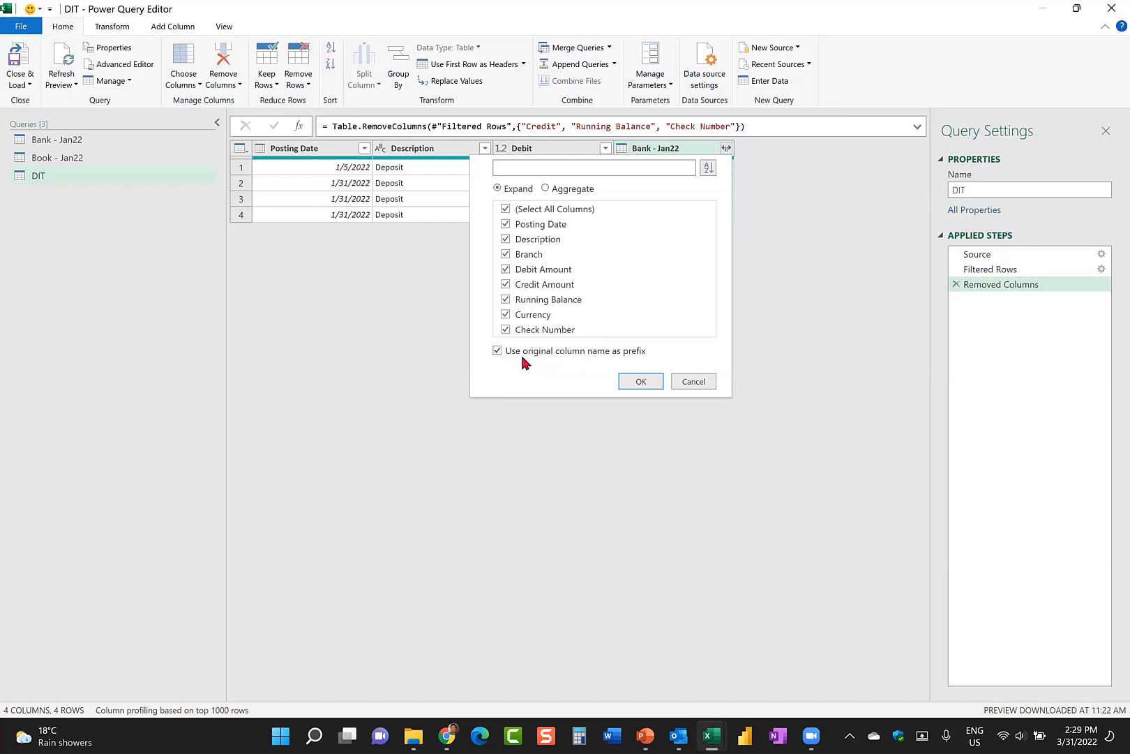
{"action": "left_click", "coordinate": [497, 351]}
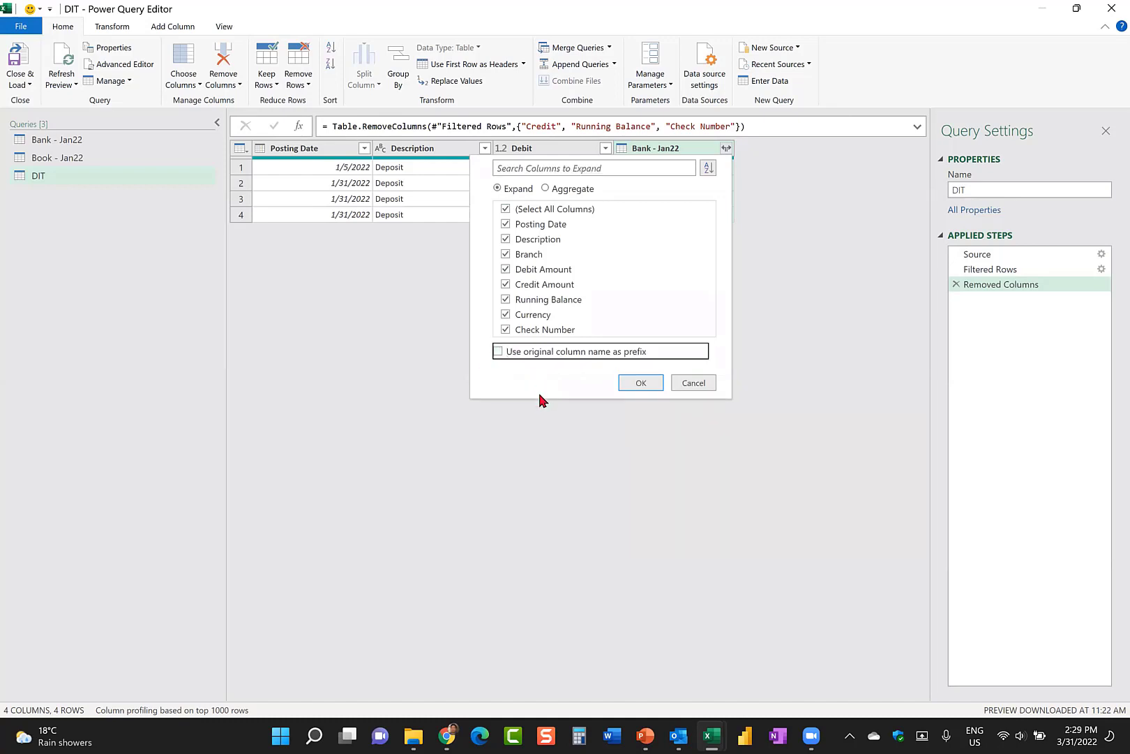
{"action": "key", "text": "alt+Tab"}
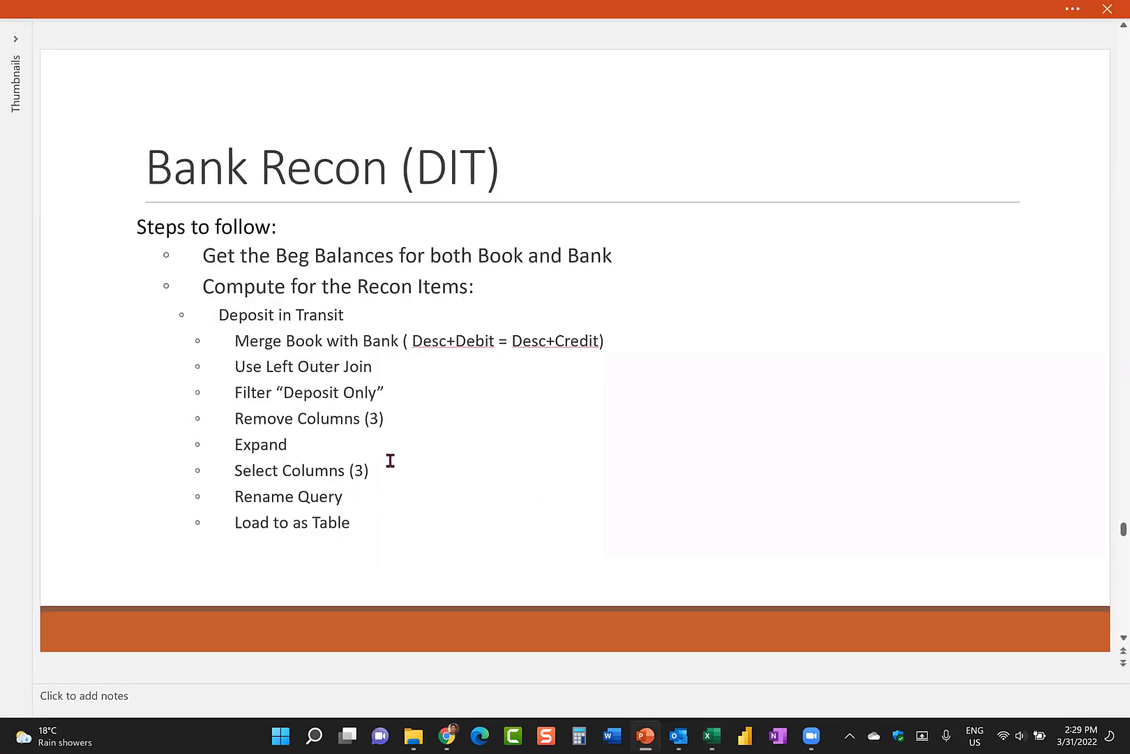
{"action": "key", "text": "alt+Tab"}
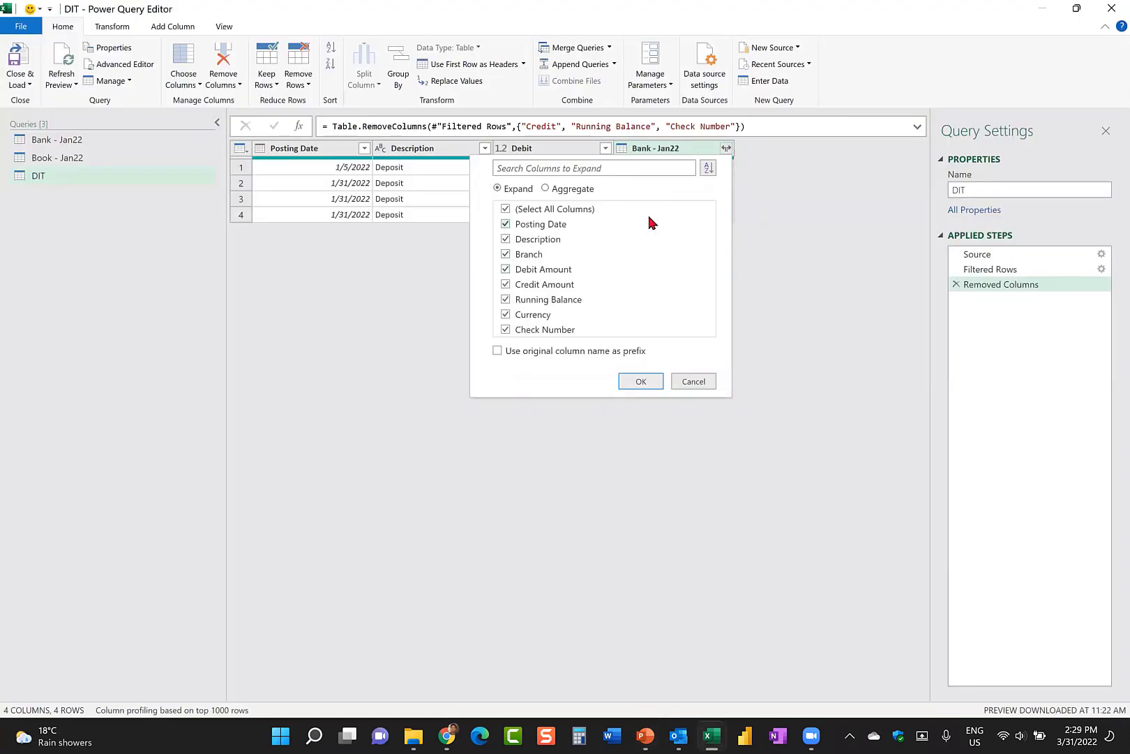
{"action": "left_click", "coordinate": [506, 209]}
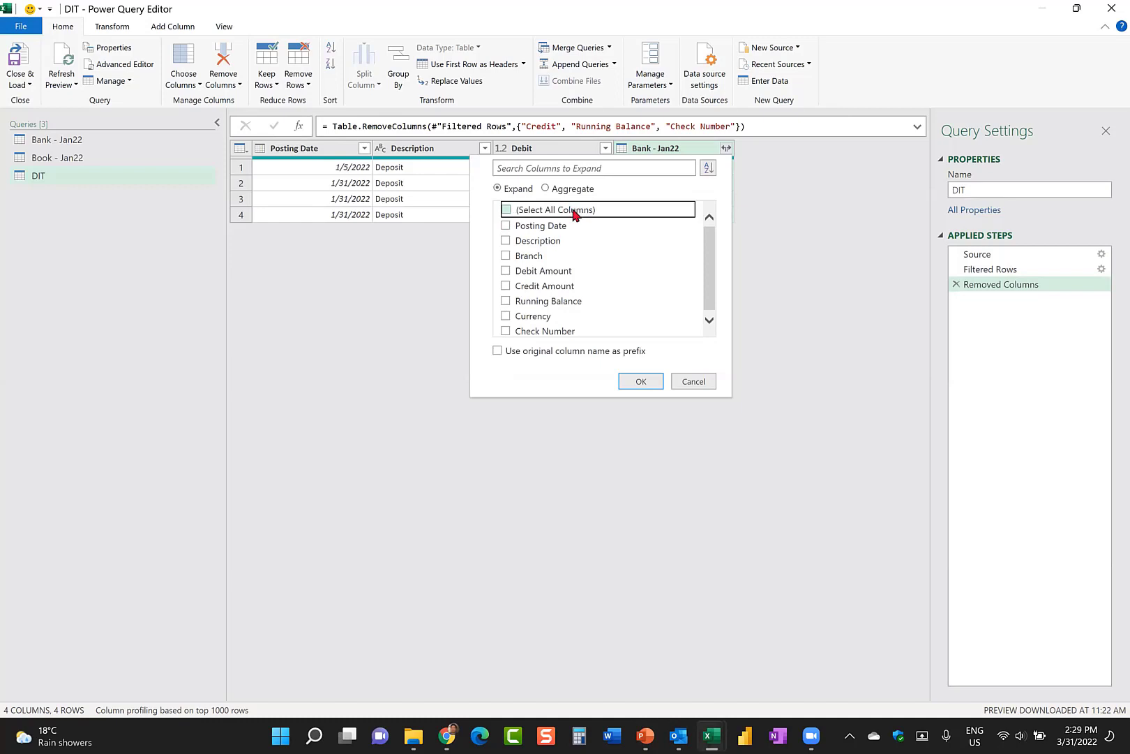
{"action": "left_click", "coordinate": [506, 225]}
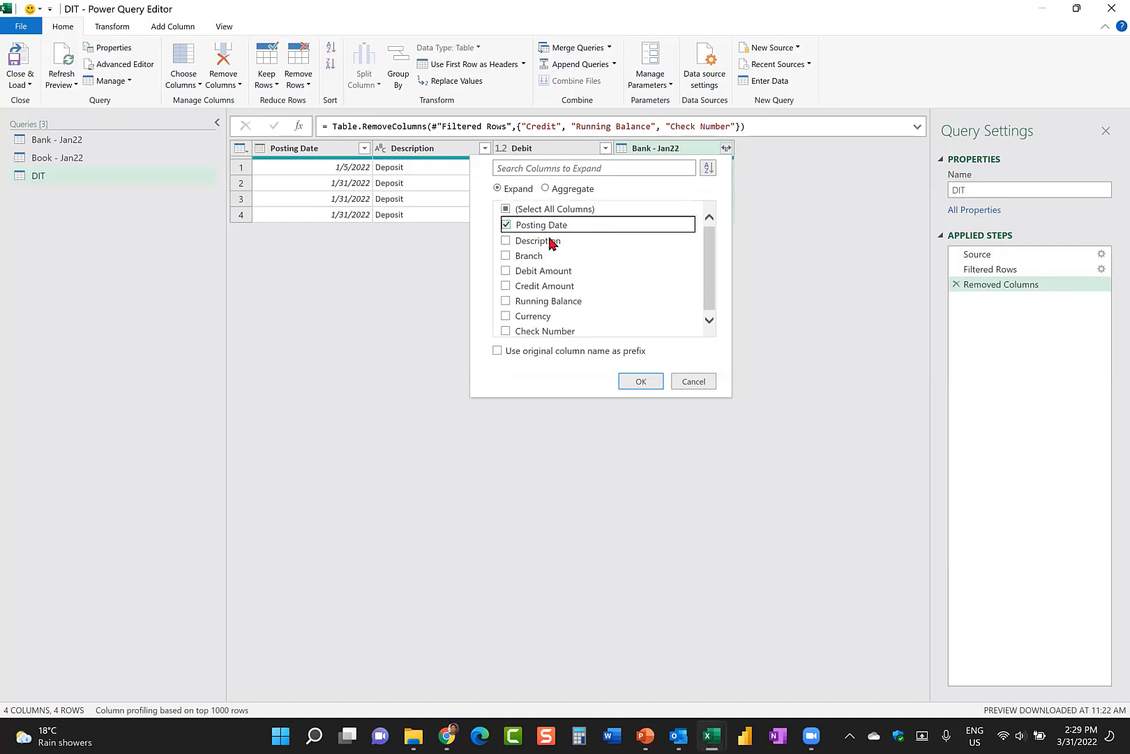
{"action": "left_click", "coordinate": [506, 241]}
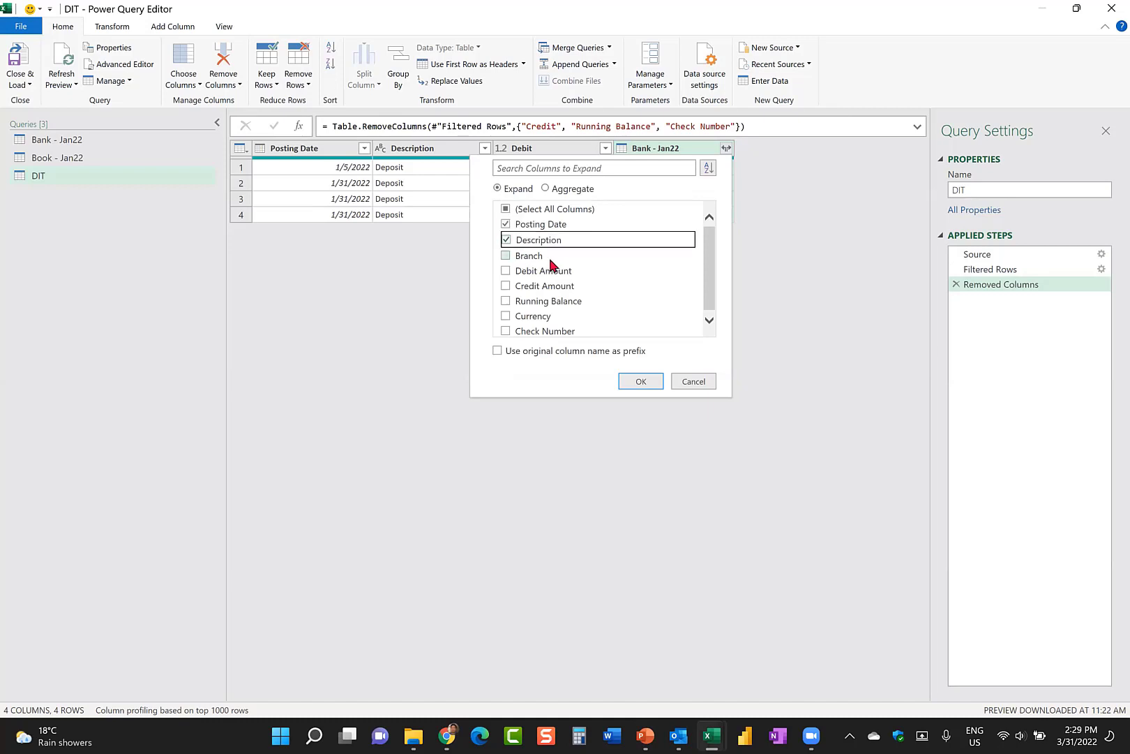
{"action": "left_click", "coordinate": [506, 286]}
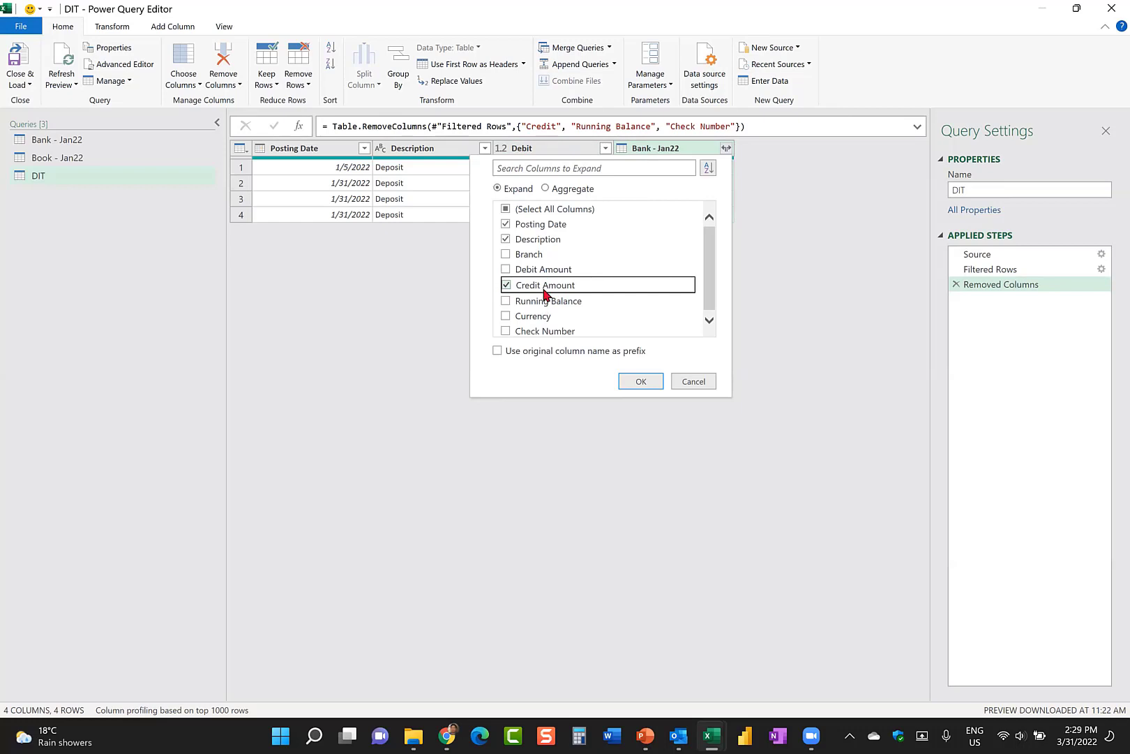
{"action": "left_click", "coordinate": [639, 382]}
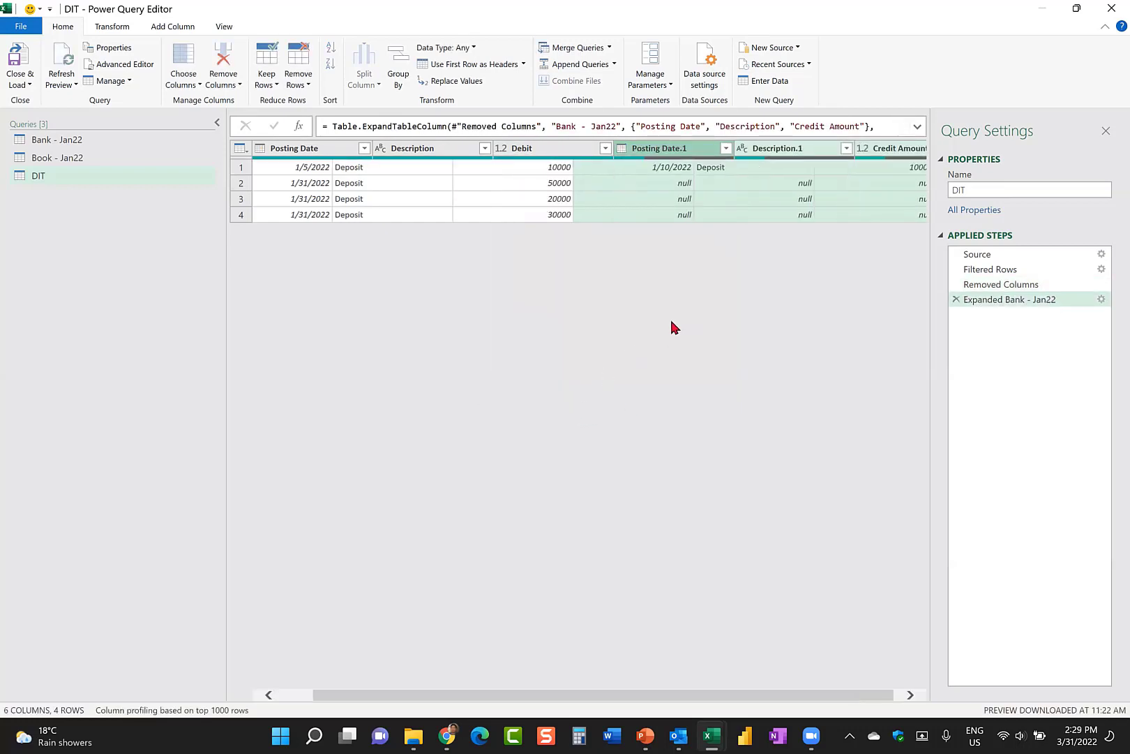
Review the expanded columns against the slide and load the DIT query as a table on a new worksheet.
{"action": "scroll", "coordinate": [671, 322], "scroll_direction": "right", "scroll_amount": 1}
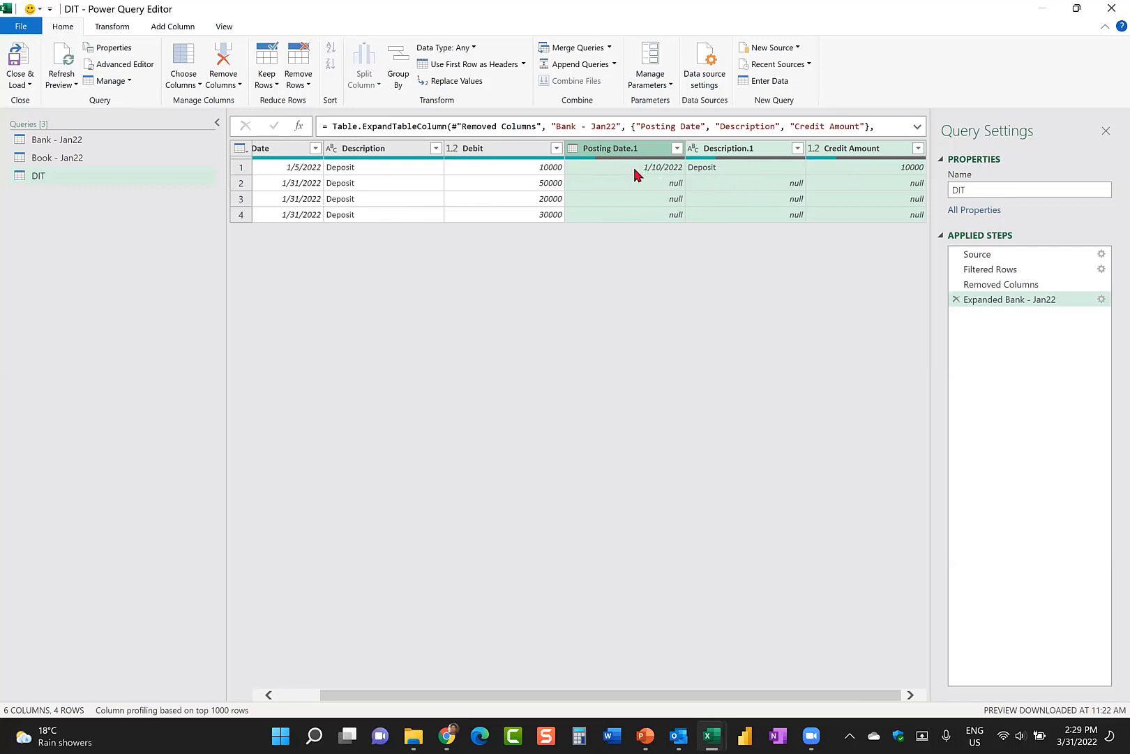
{"action": "scroll", "coordinate": [642, 171], "scroll_direction": "left", "scroll_amount": 1}
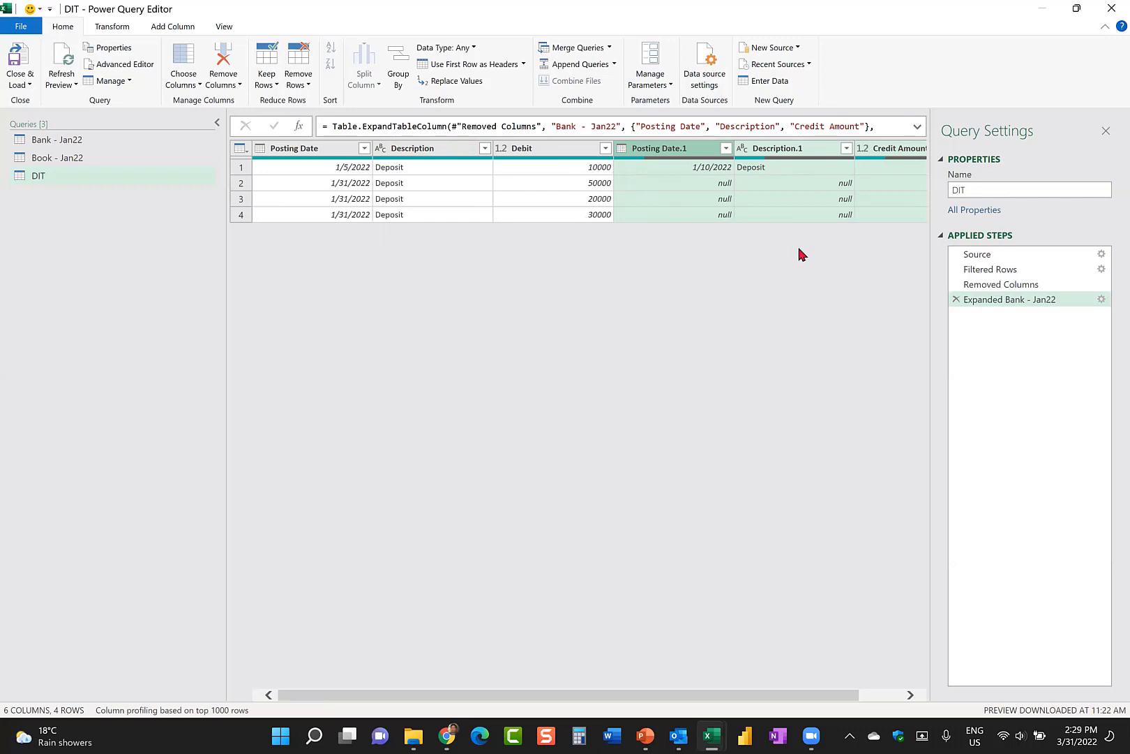
{"action": "scroll", "coordinate": [739, 227], "scroll_direction": "right", "scroll_amount": 1}
{"action": "key", "text": "alt+Tab"}
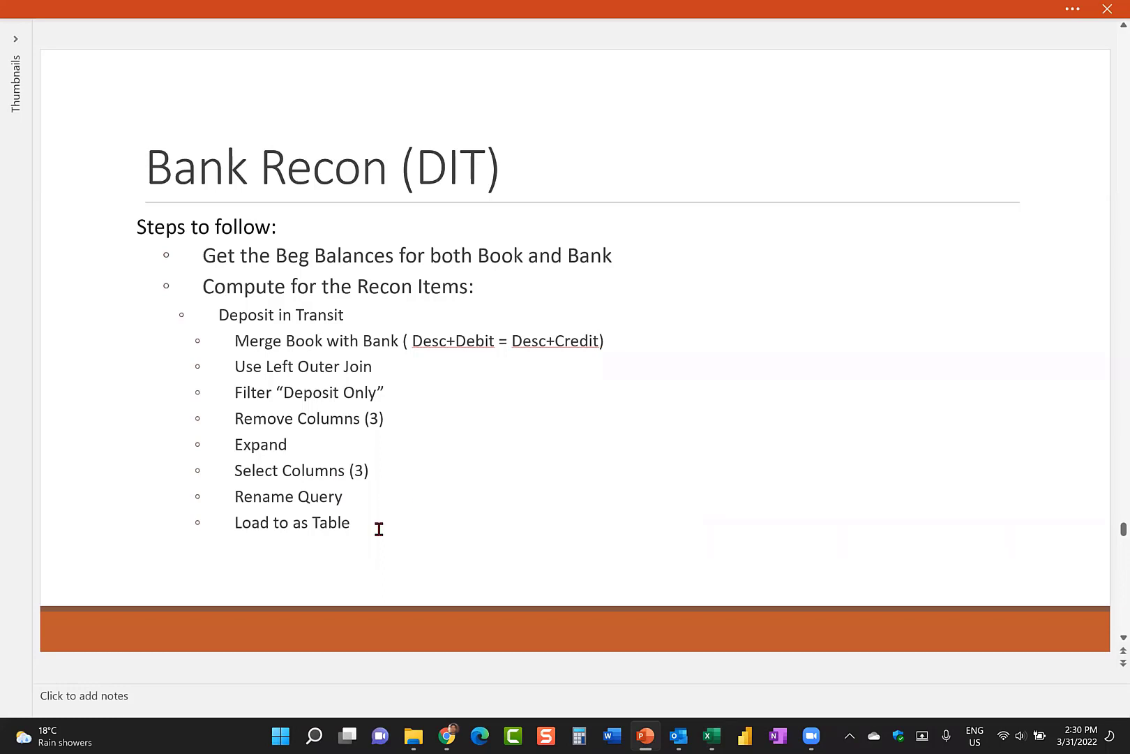
{"action": "key", "text": "alt+Tab"}
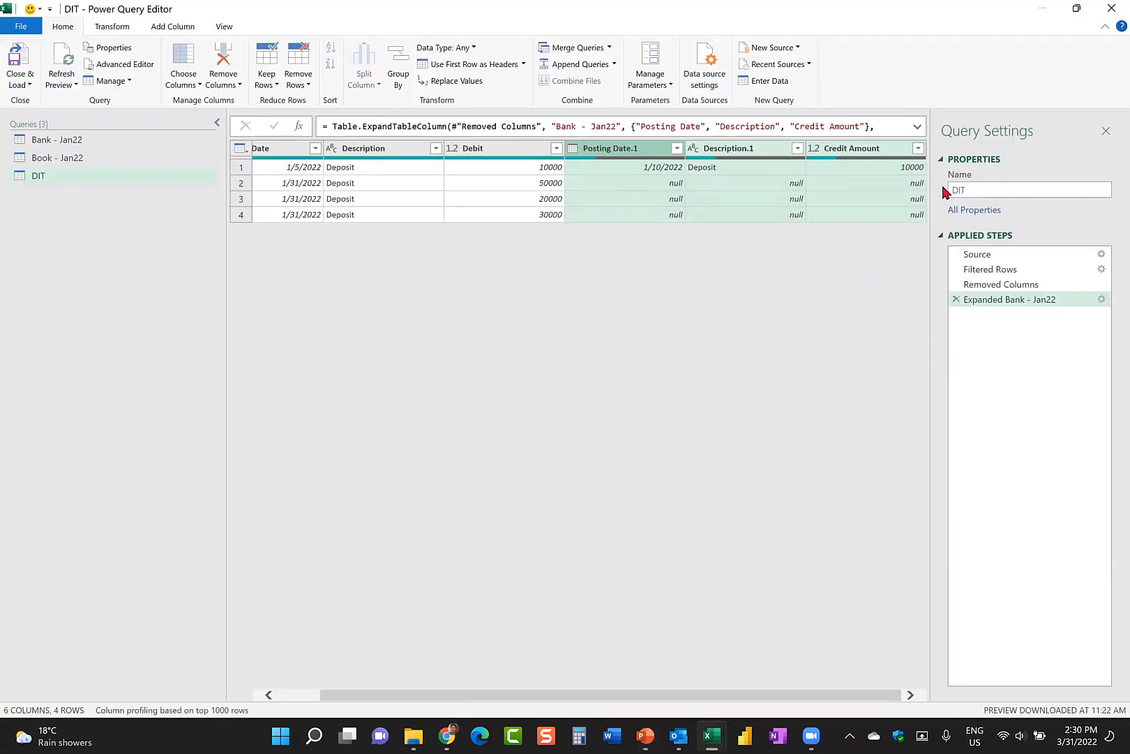
{"action": "left_click", "coordinate": [26, 85]}
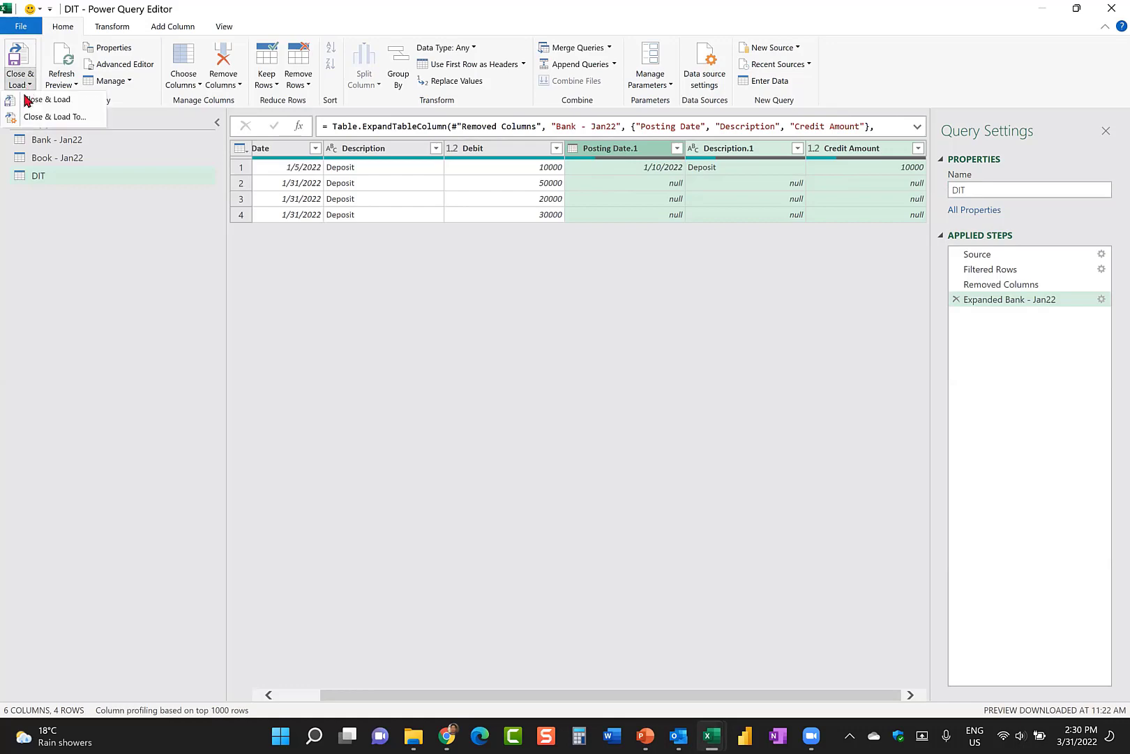
{"action": "left_click", "coordinate": [70, 117]}
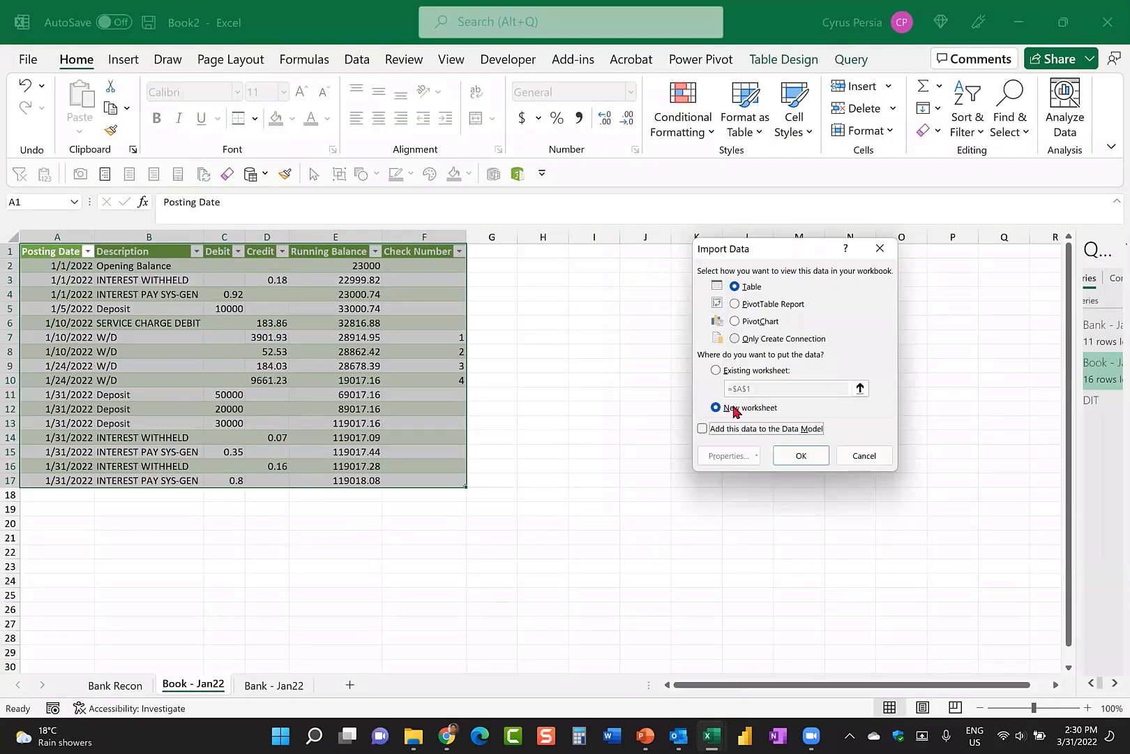
{"action": "left_click", "coordinate": [802, 456]}
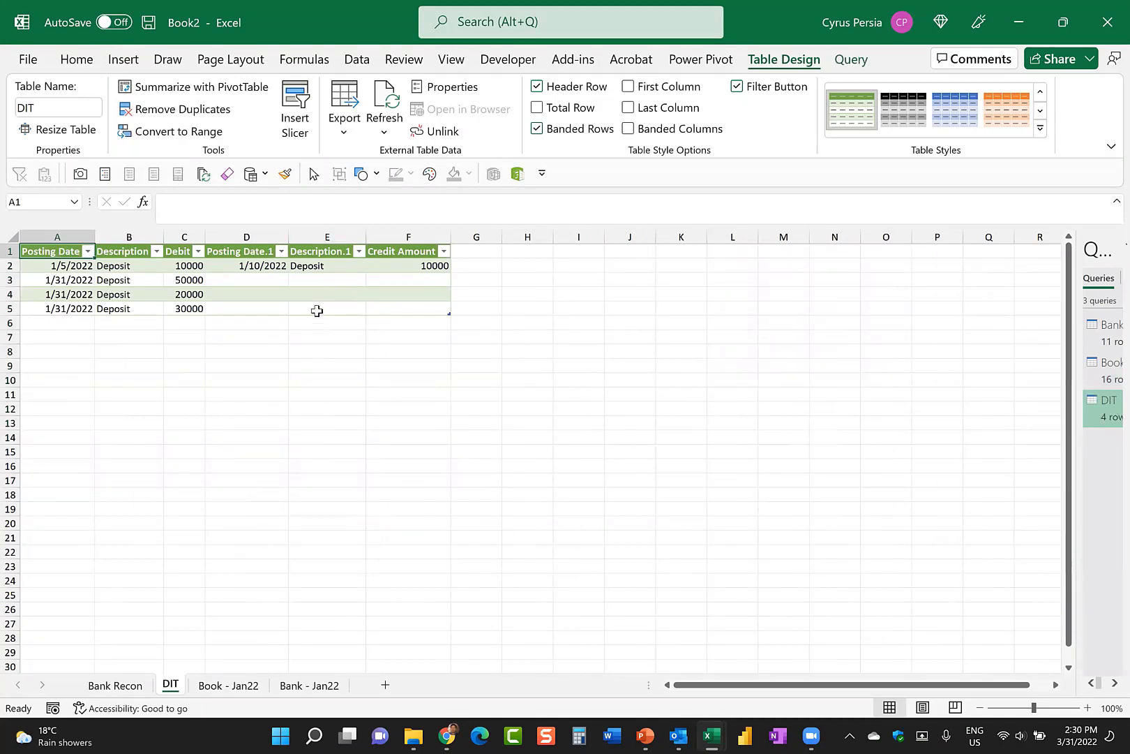
Add a total row to the DIT table and total the Debit column with Sum.
{"action": "left_click", "coordinate": [344, 293]}
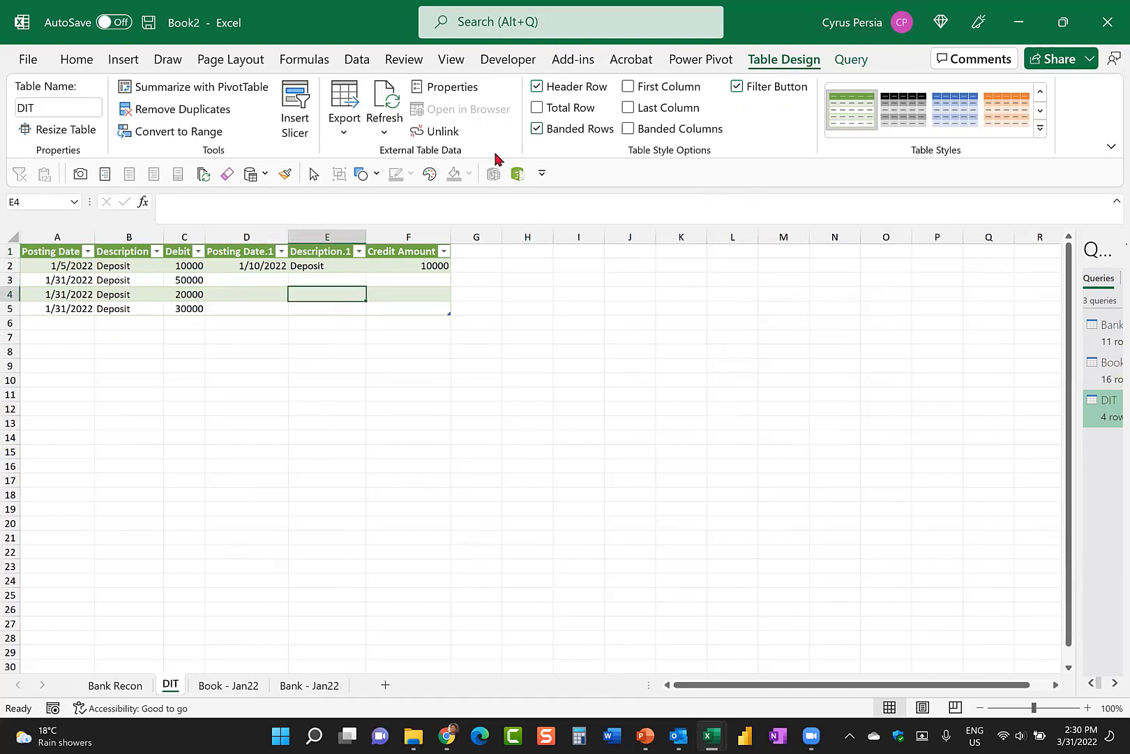
{"action": "left_click", "coordinate": [537, 108]}
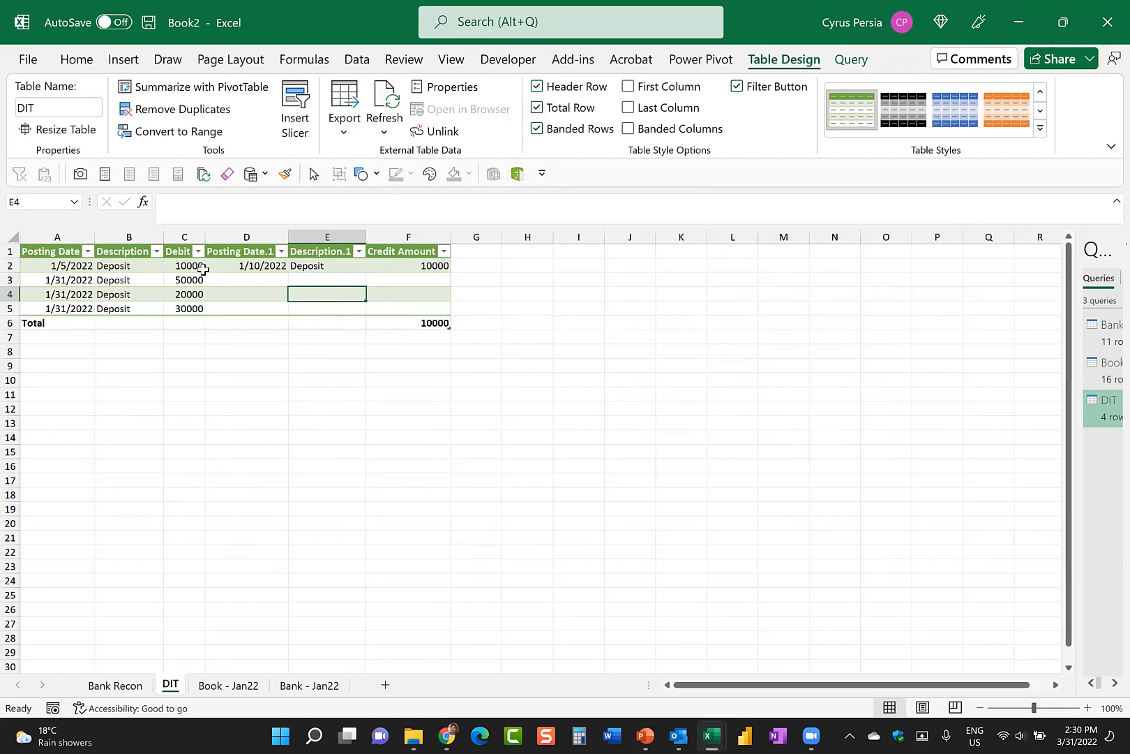
{"action": "left_click", "coordinate": [183, 322]}
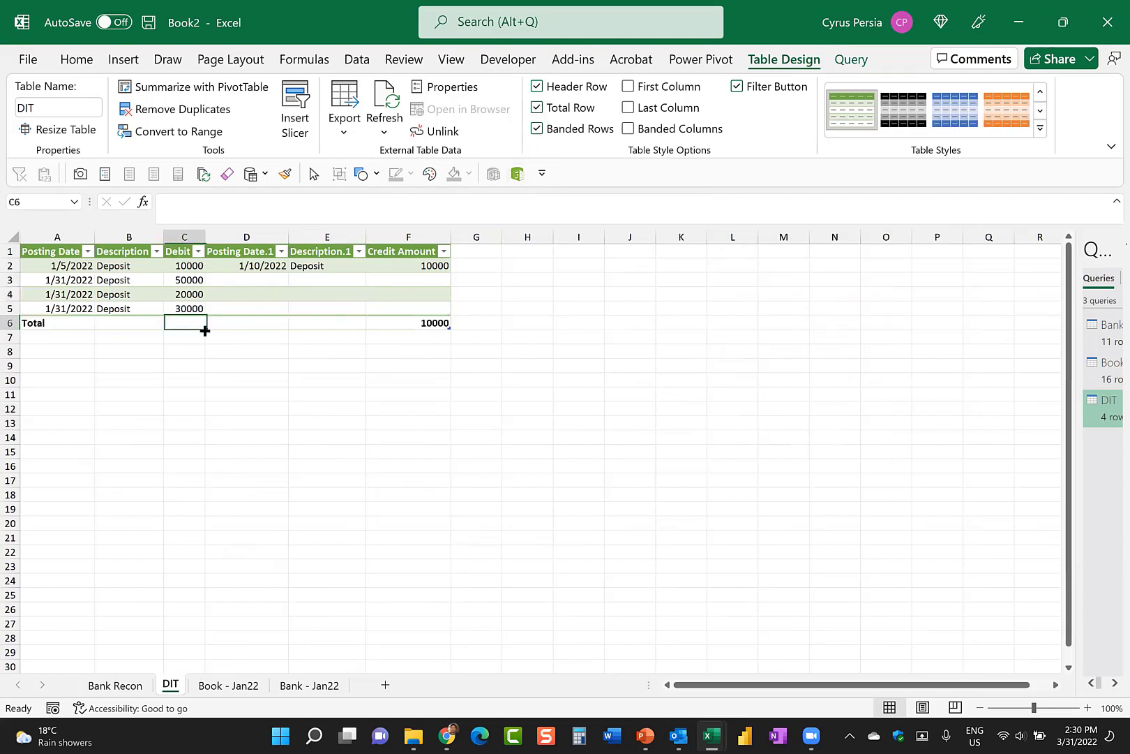
{"action": "left_click", "coordinate": [211, 323]}
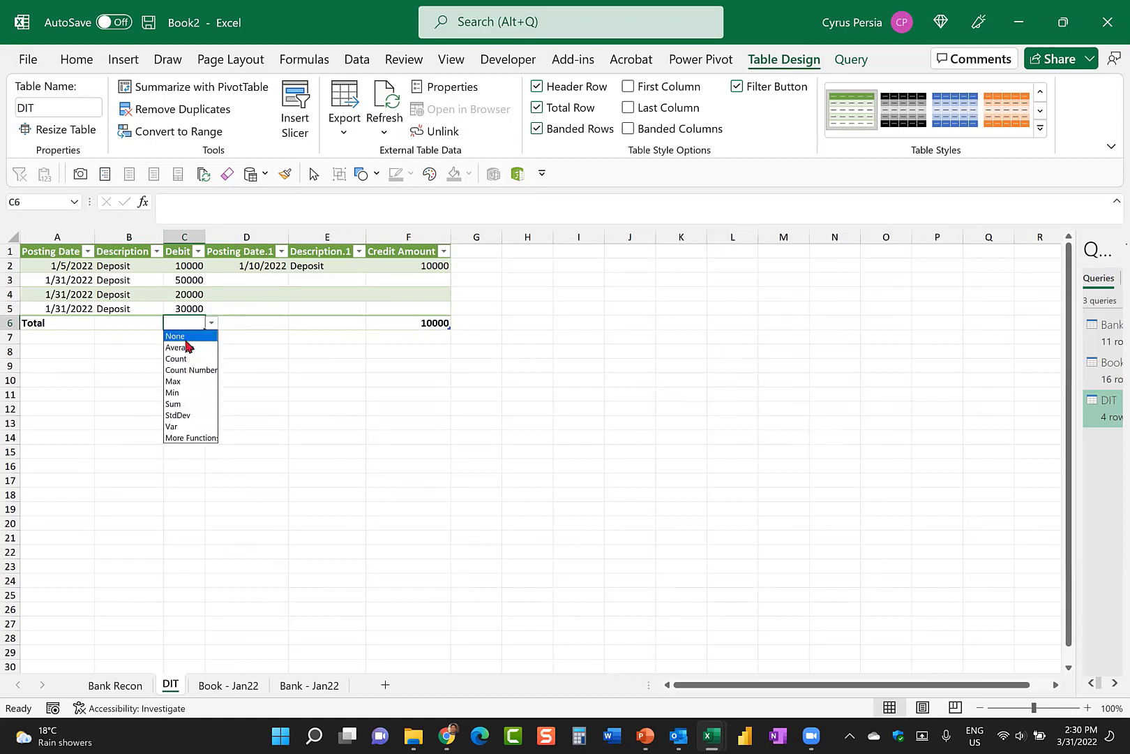
{"action": "left_click", "coordinate": [185, 390]}
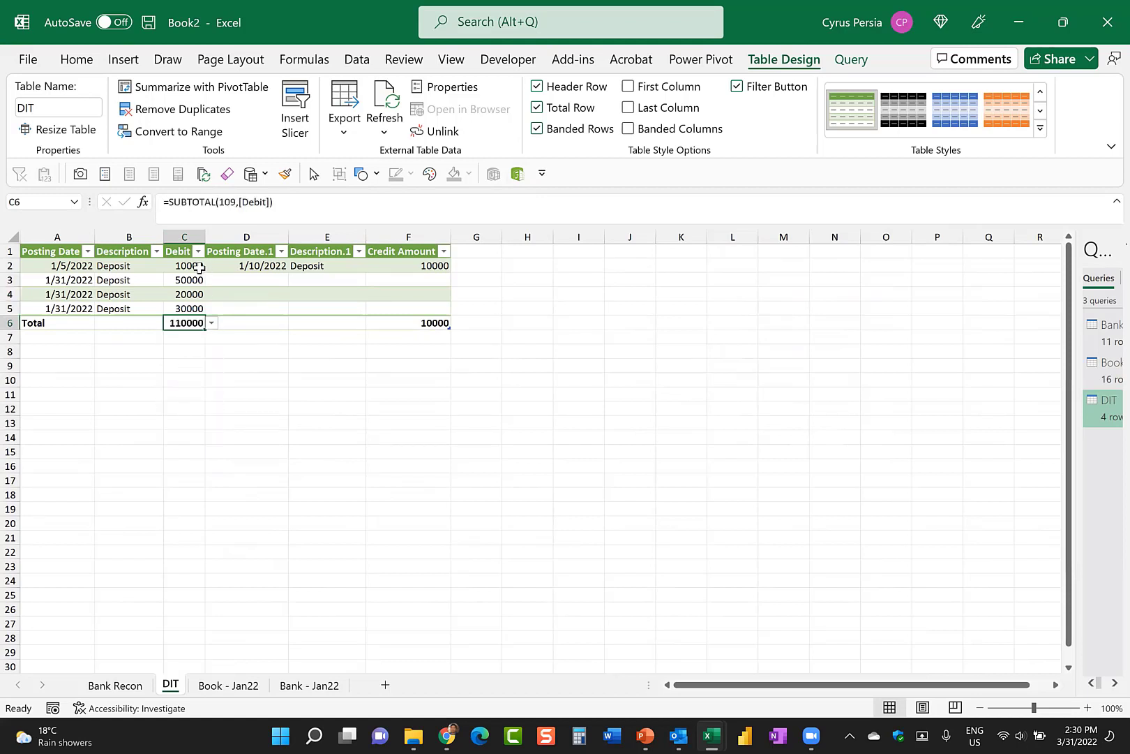
On Bank Recon, set Deposit in Transit (B6) to the DIT table's Debit total minus its Credit Amount total, formatted in comma style.
{"action": "left_click_drag", "start_coordinate": [178, 267], "coordinate": [170, 308]}
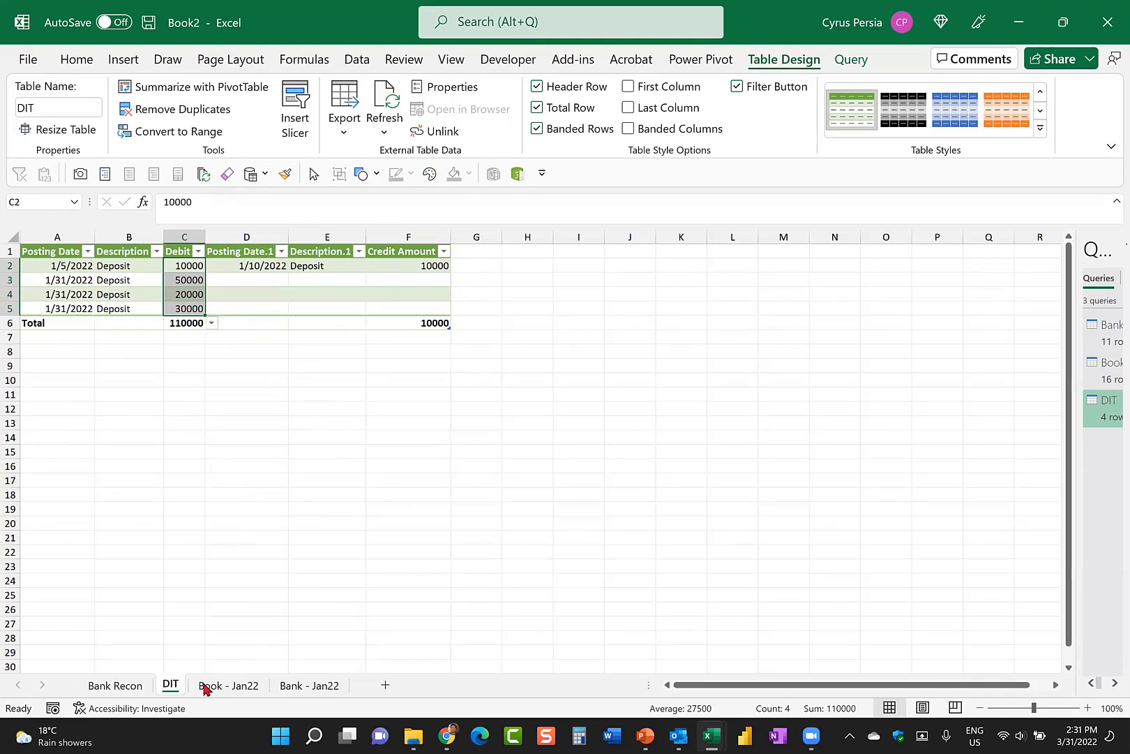
{"action": "left_click", "coordinate": [118, 686]}
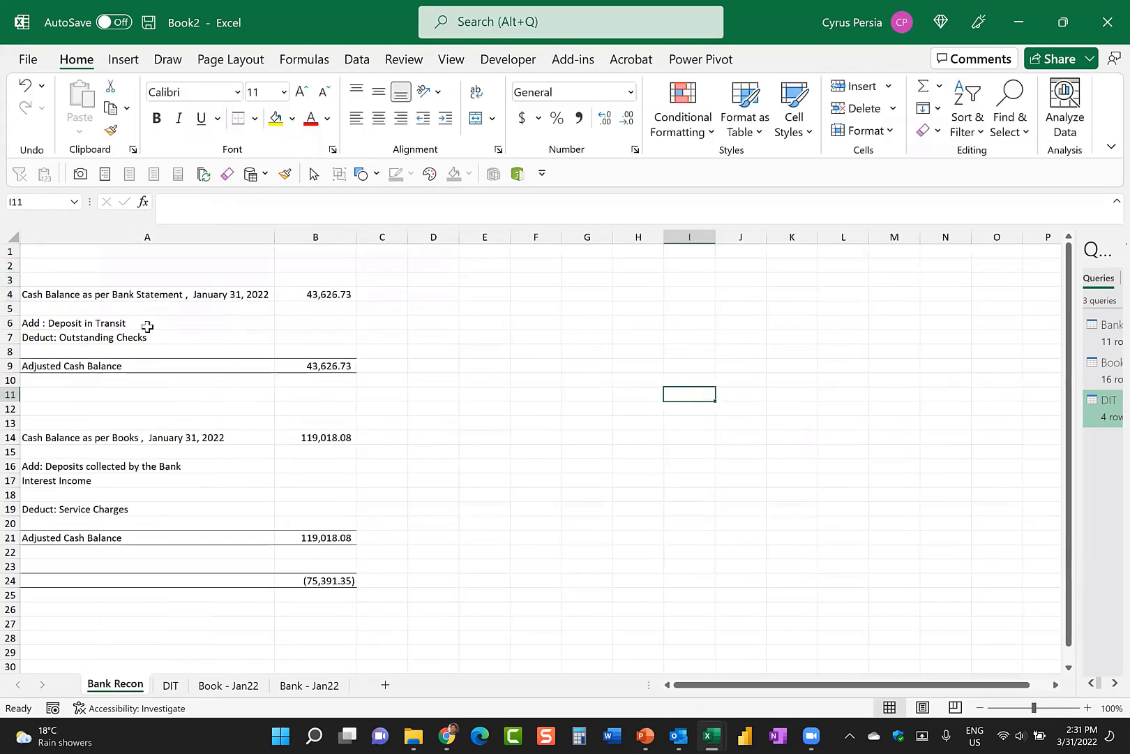
{"action": "left_click", "coordinate": [170, 685]}
{"action": "left_click", "coordinate": [171, 324]}
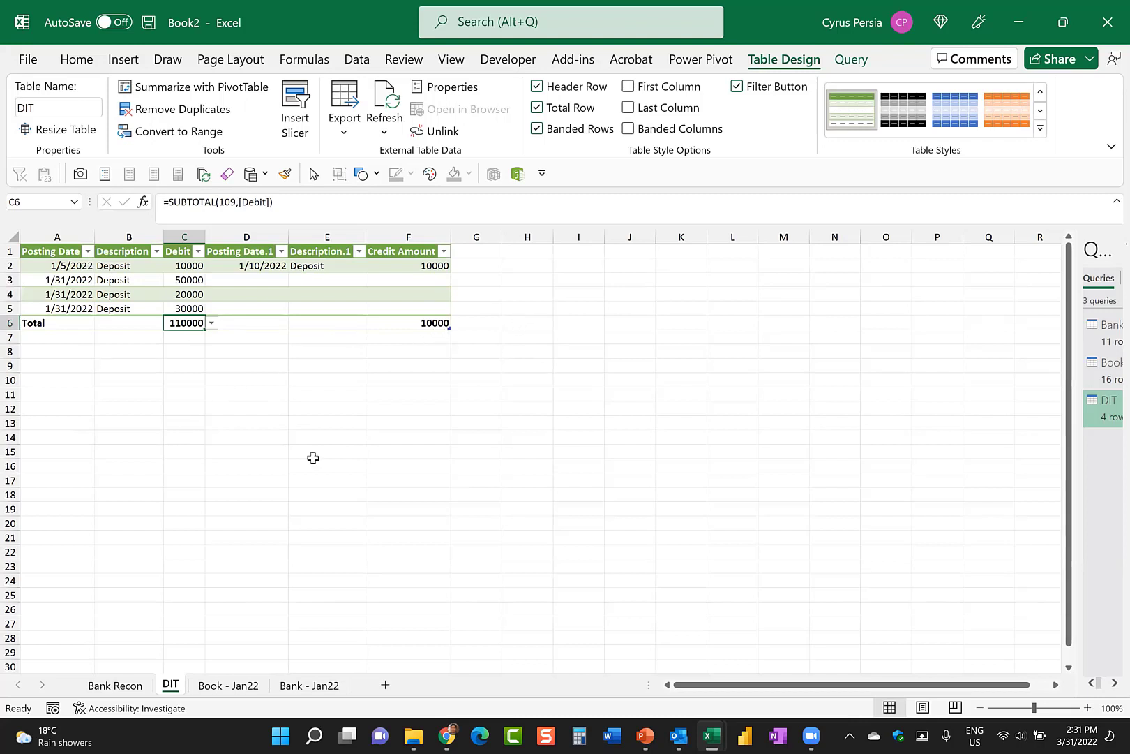
{"action": "left_click", "coordinate": [120, 687]}
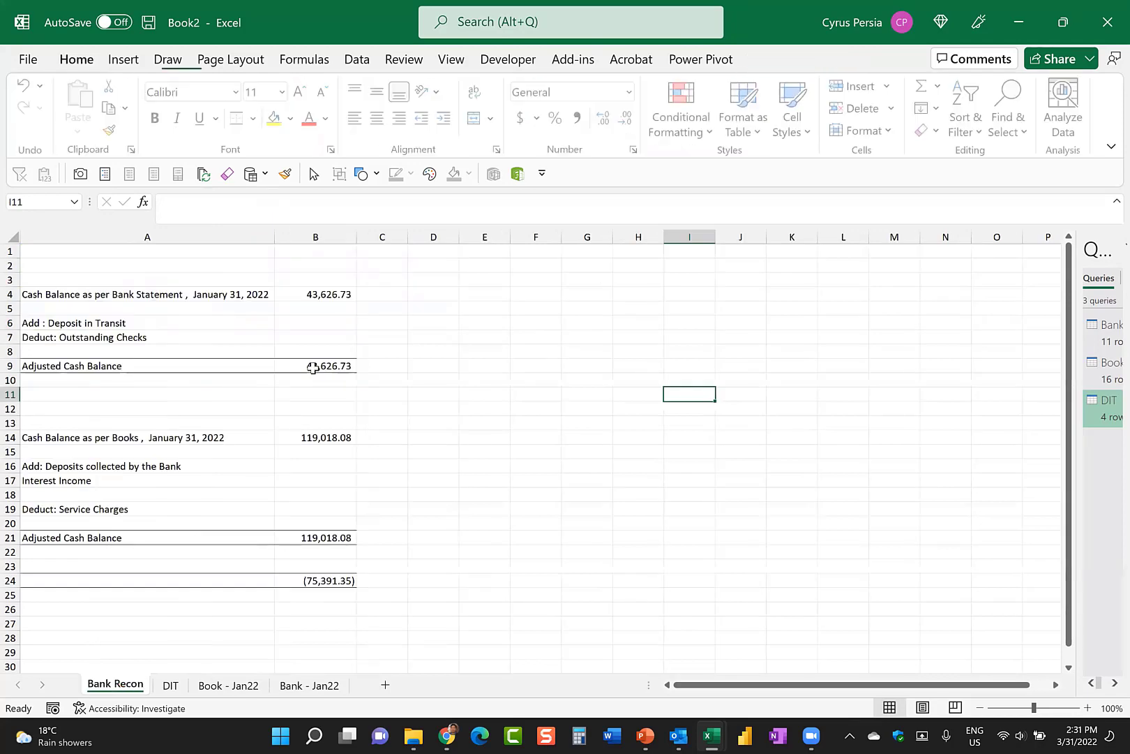
{"action": "left_click", "coordinate": [310, 323]}
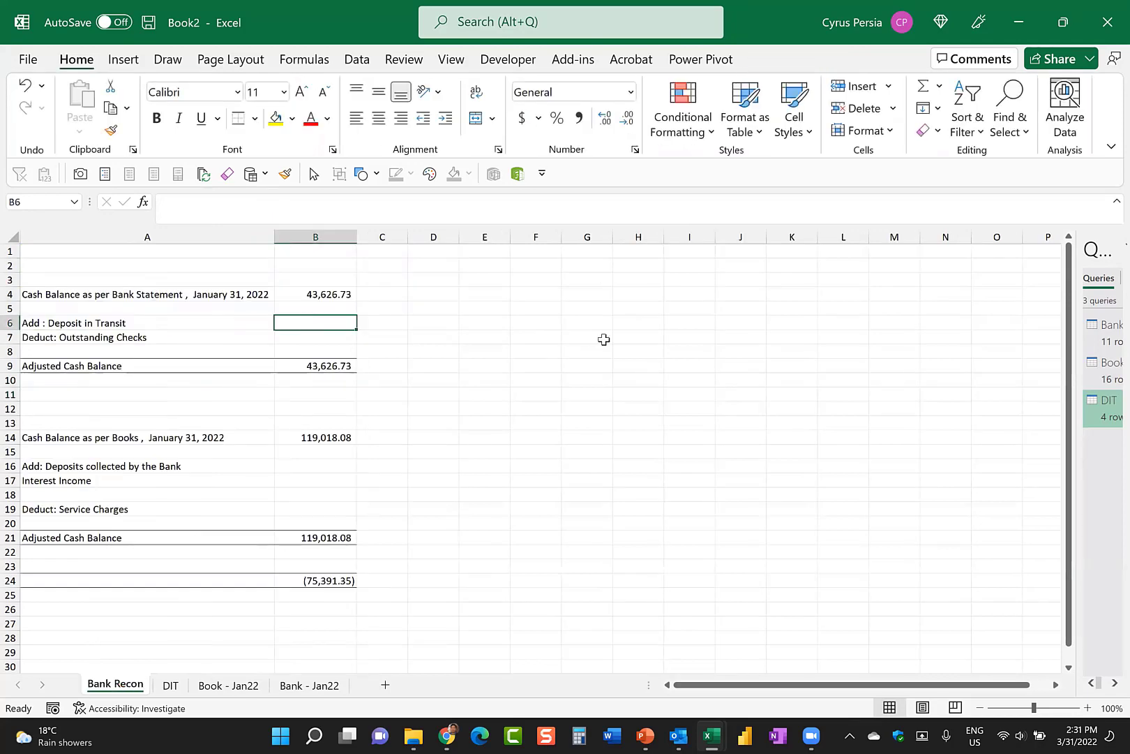
{"action": "type", "text": "="}
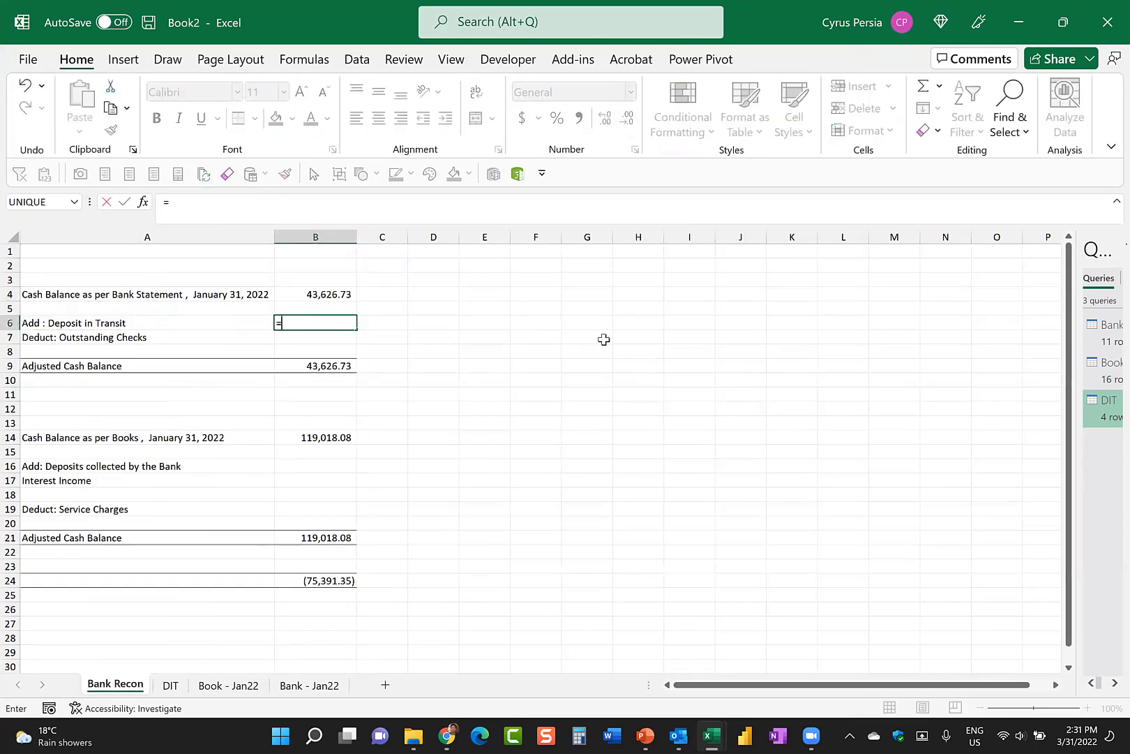
{"action": "left_click", "coordinate": [170, 687]}
{"action": "left_click", "coordinate": [173, 322]}
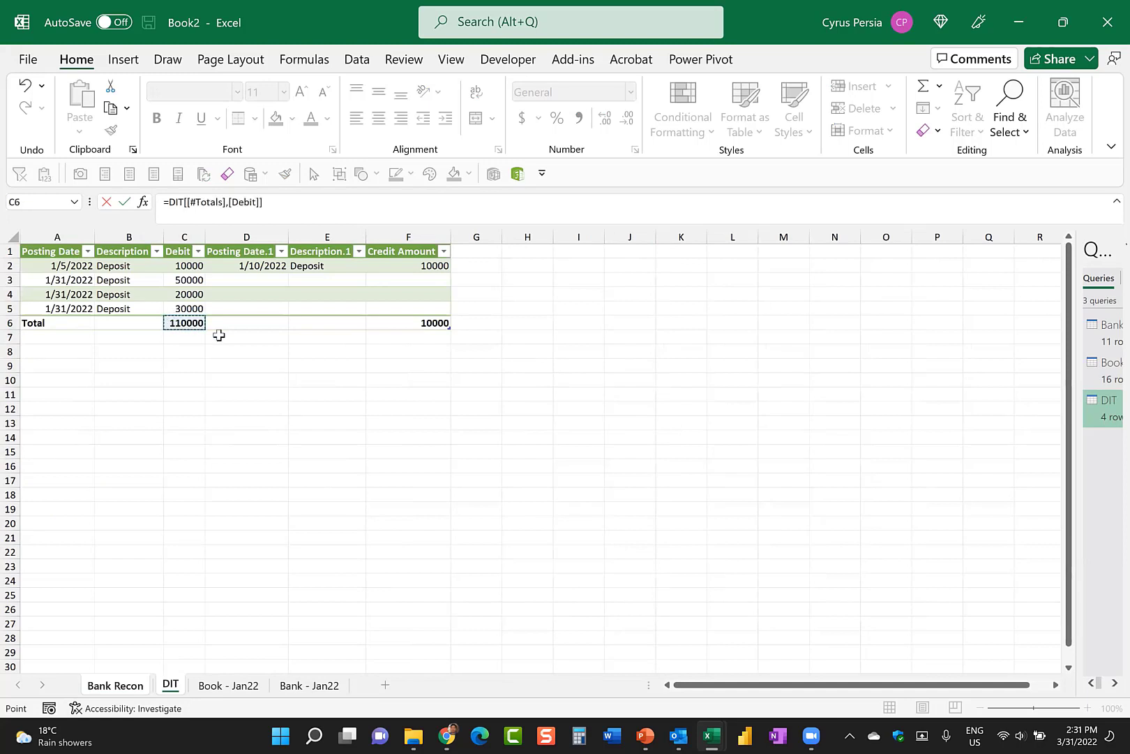
{"action": "type", "text": "-"}
{"action": "left_click", "coordinate": [418, 321]}
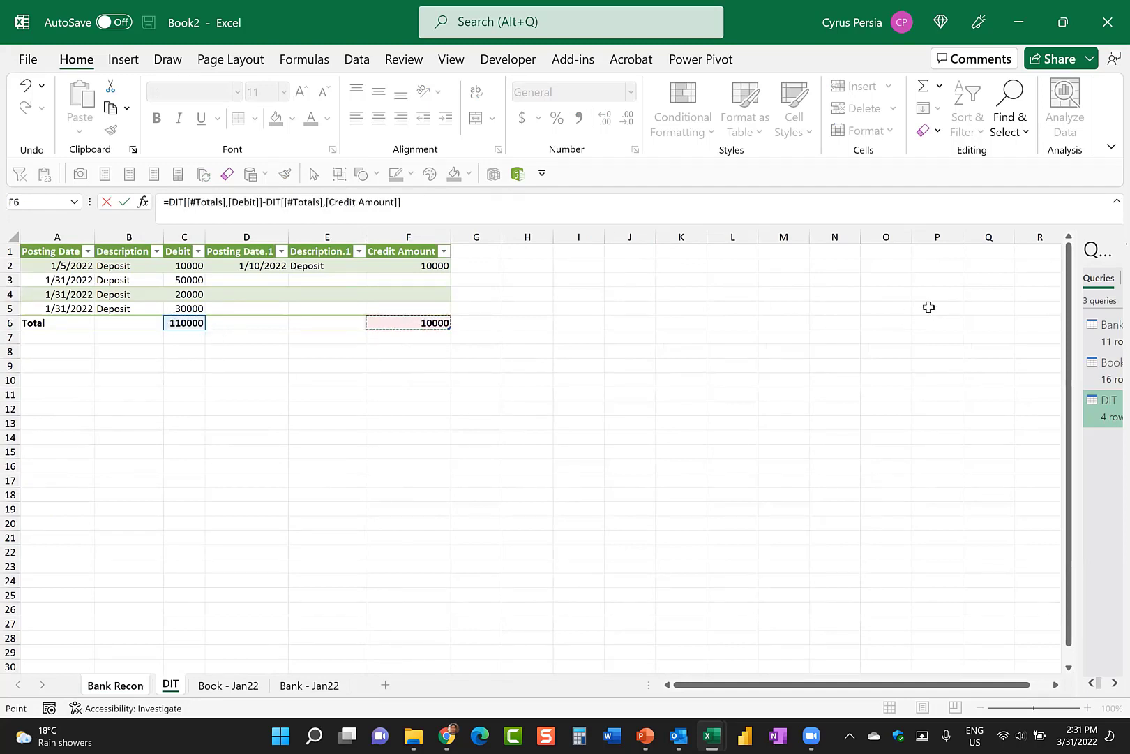
{"action": "key", "text": "Return"}
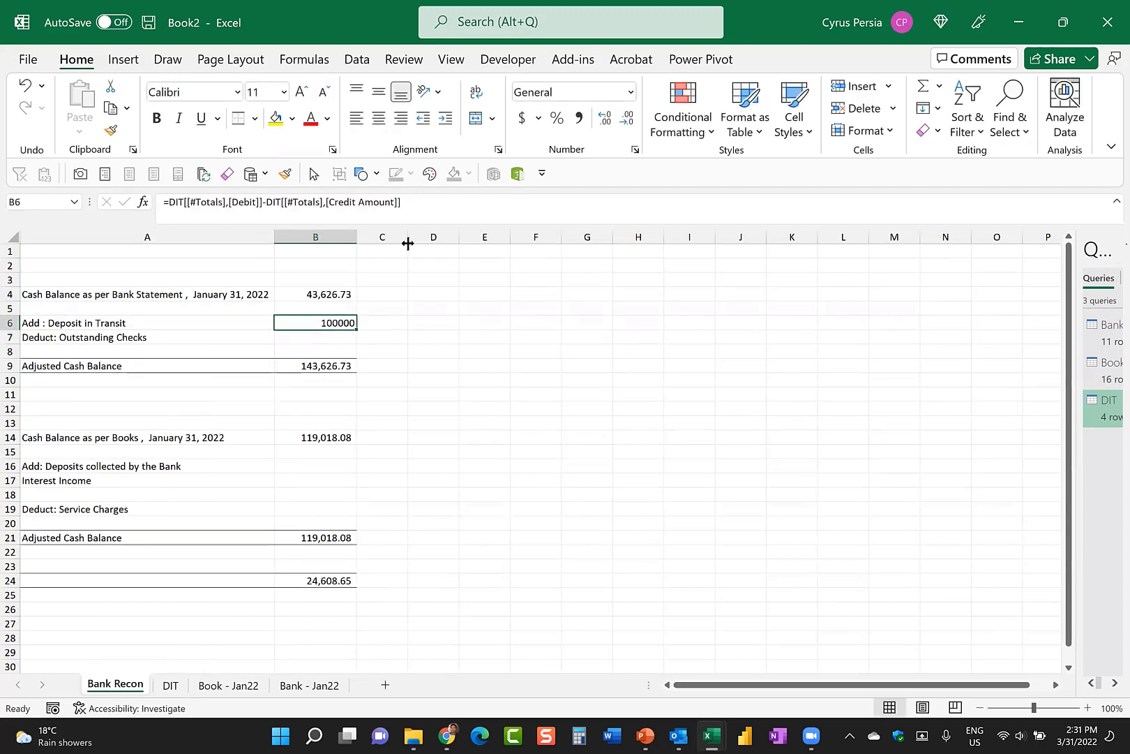
{"action": "left_click", "coordinate": [580, 118]}
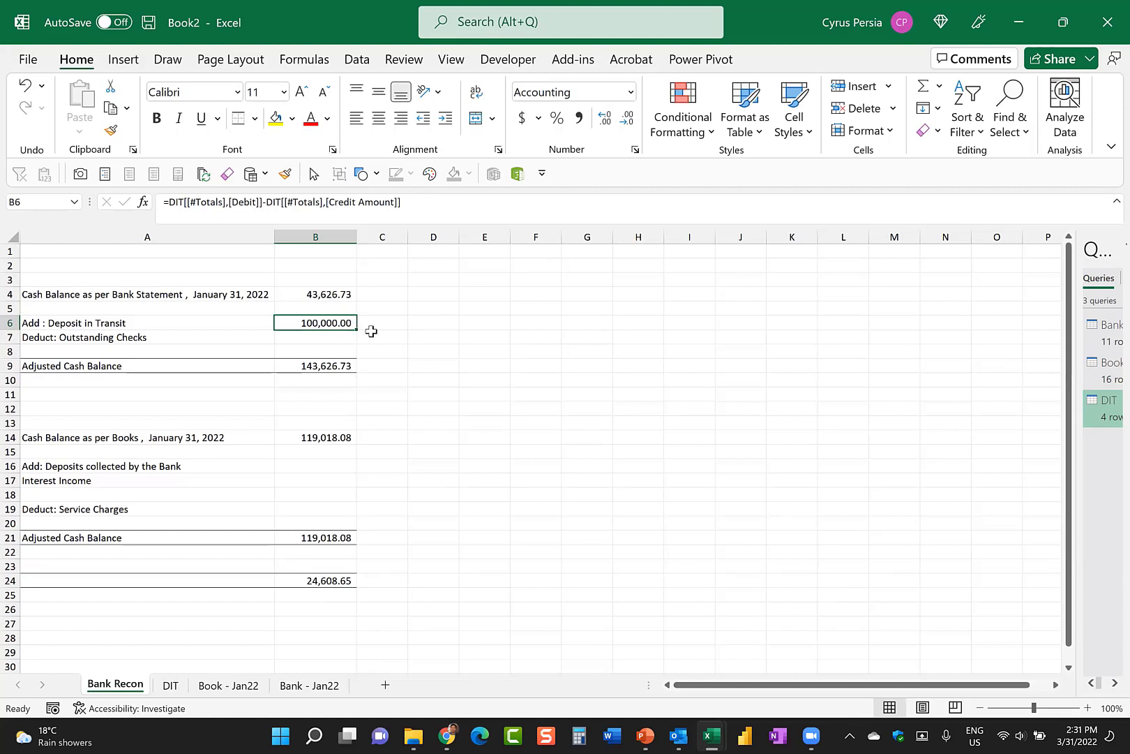
Consult the Outstanding Checks slide in PowerPoint, return to the workbook and open the DIT query in the Power Query Editor.
{"action": "left_click", "coordinate": [318, 338]}
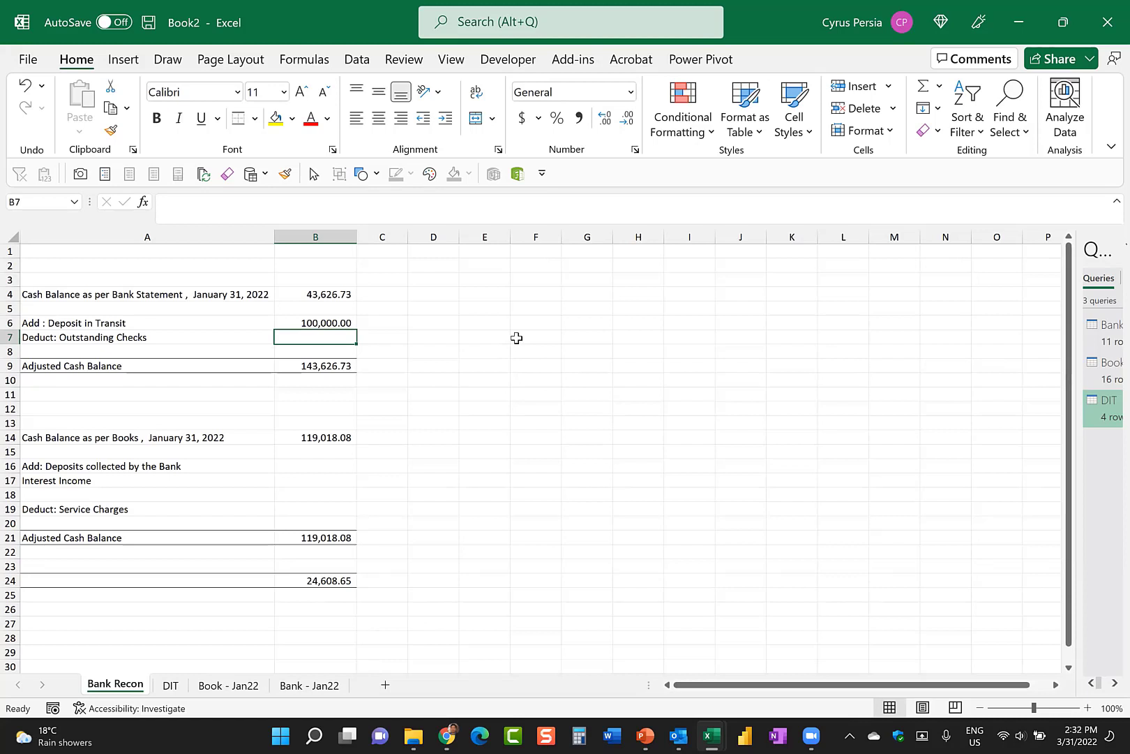
{"action": "key", "text": "alt+Tab"}
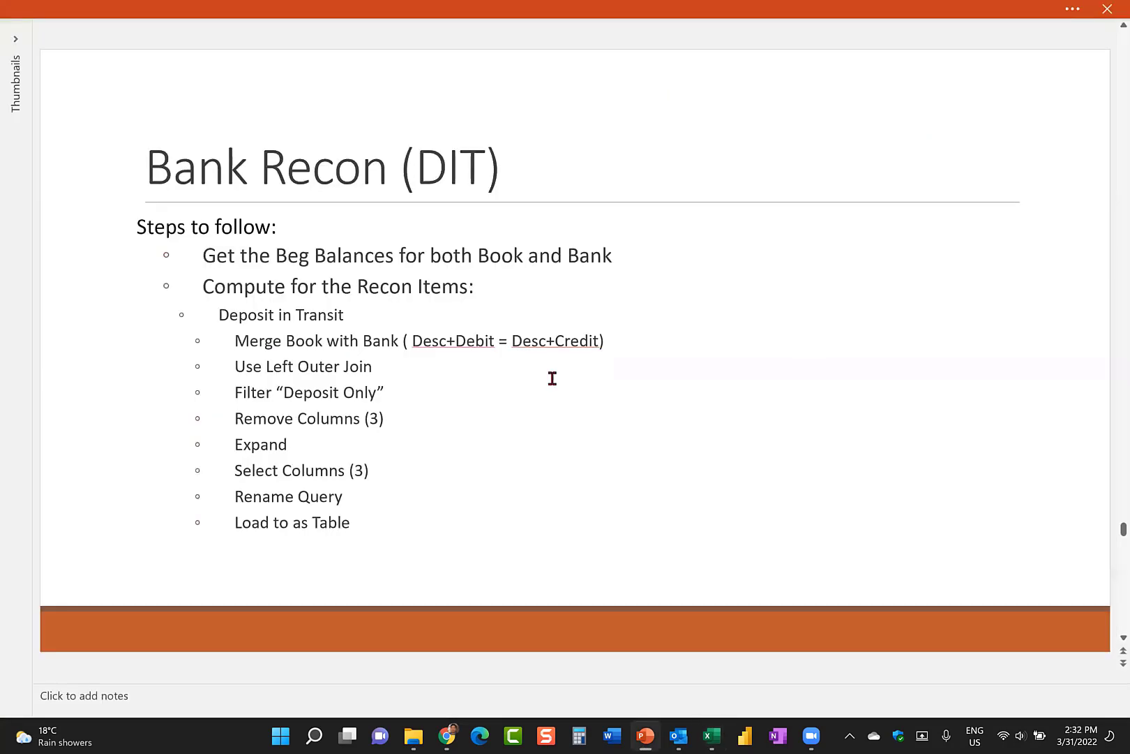
{"action": "scroll", "coordinate": [552, 379], "scroll_direction": "down", "scroll_amount": 1}
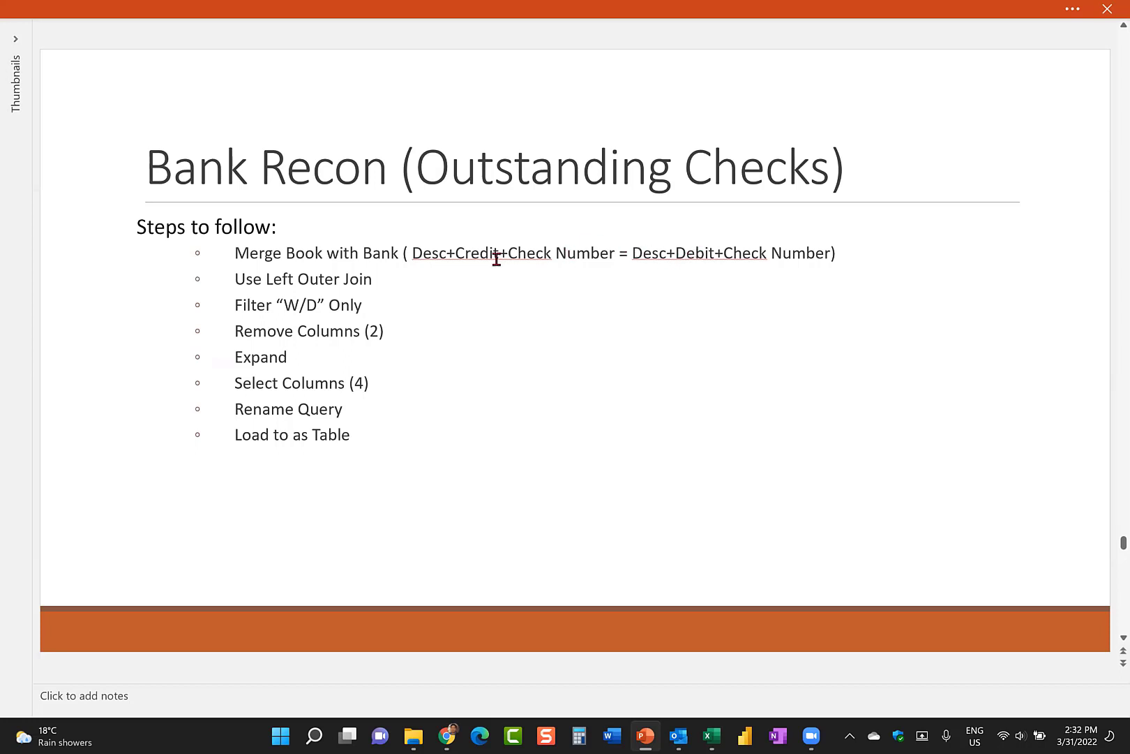
{"action": "key", "text": "alt+Tab"}
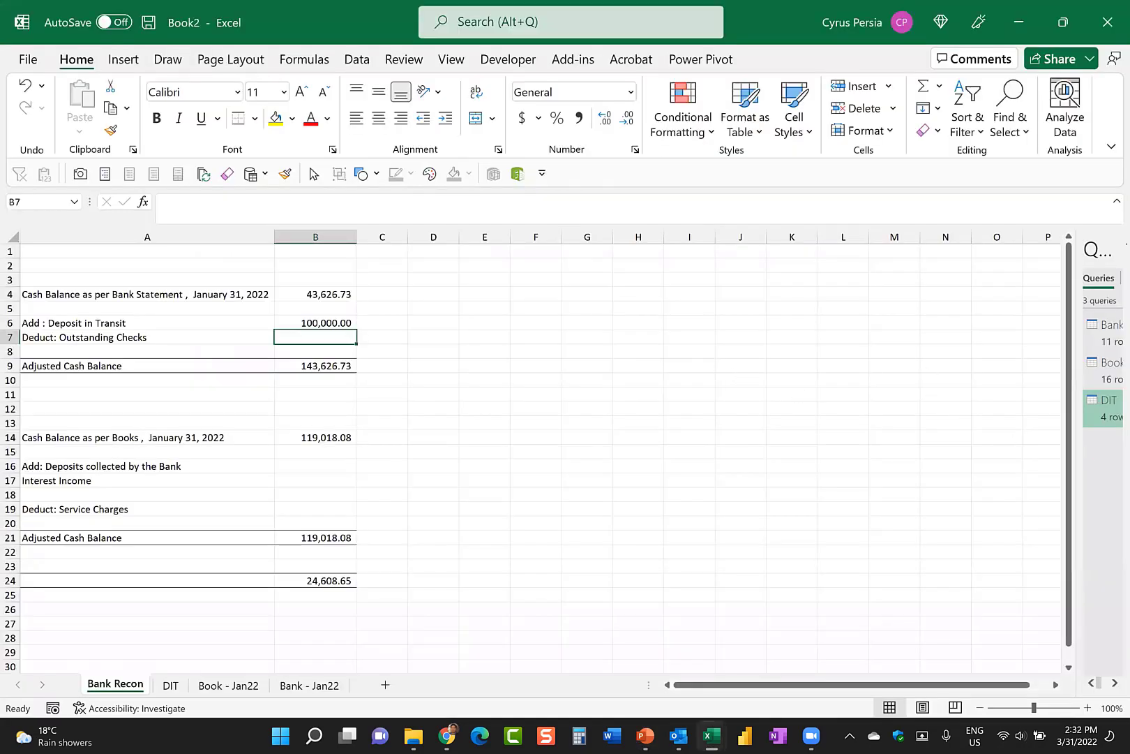
{"action": "left_click", "coordinate": [1108, 409]}
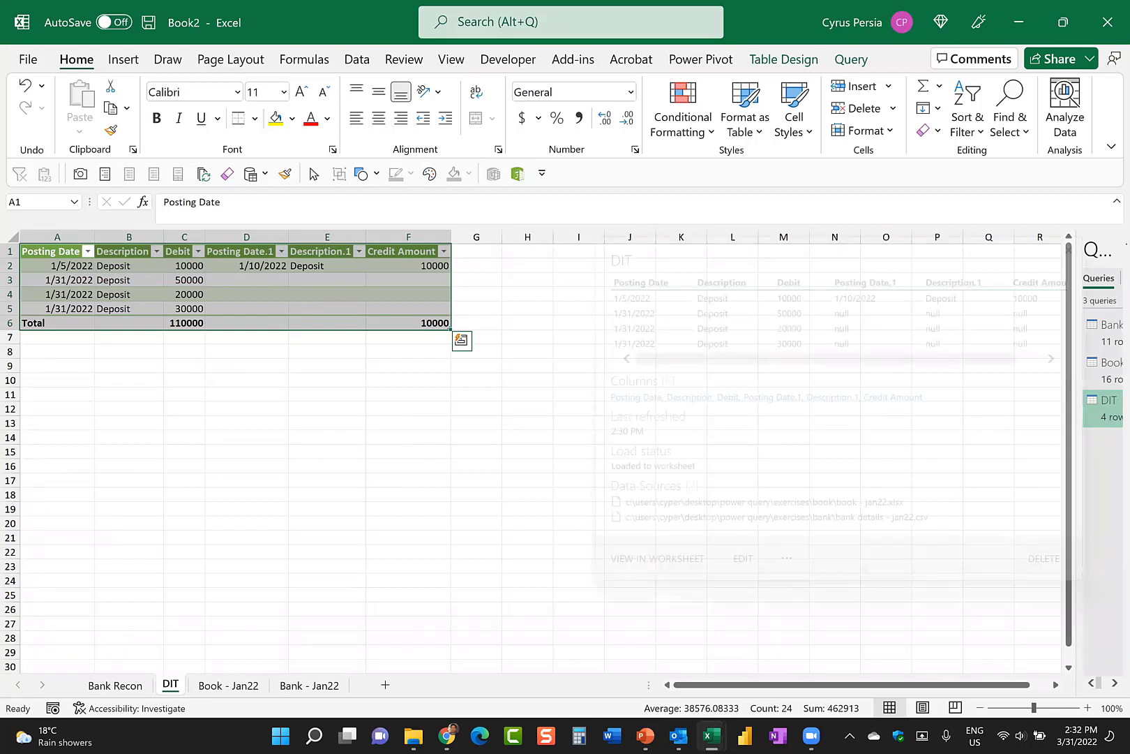
{"action": "double_click", "coordinate": [1109, 408]}
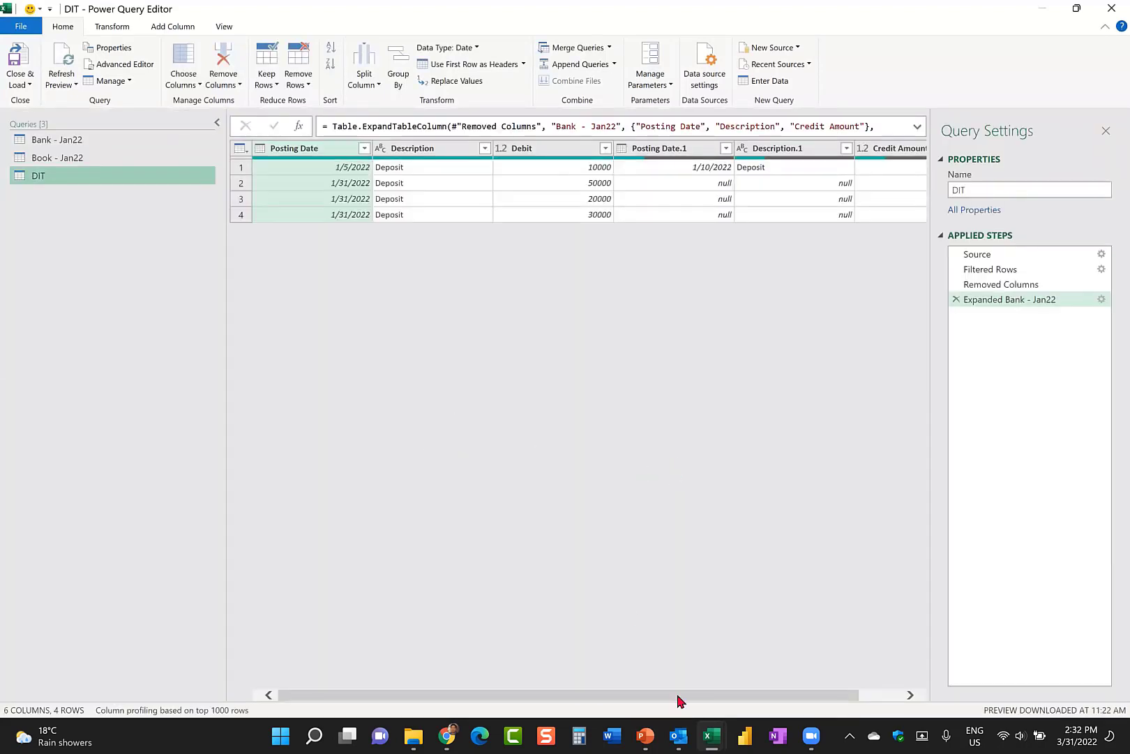
Following the slide, start a merge as a new query with Book - Jan22 as first table and Bank - Jan22 as second.
{"action": "left_click", "coordinate": [645, 735]}
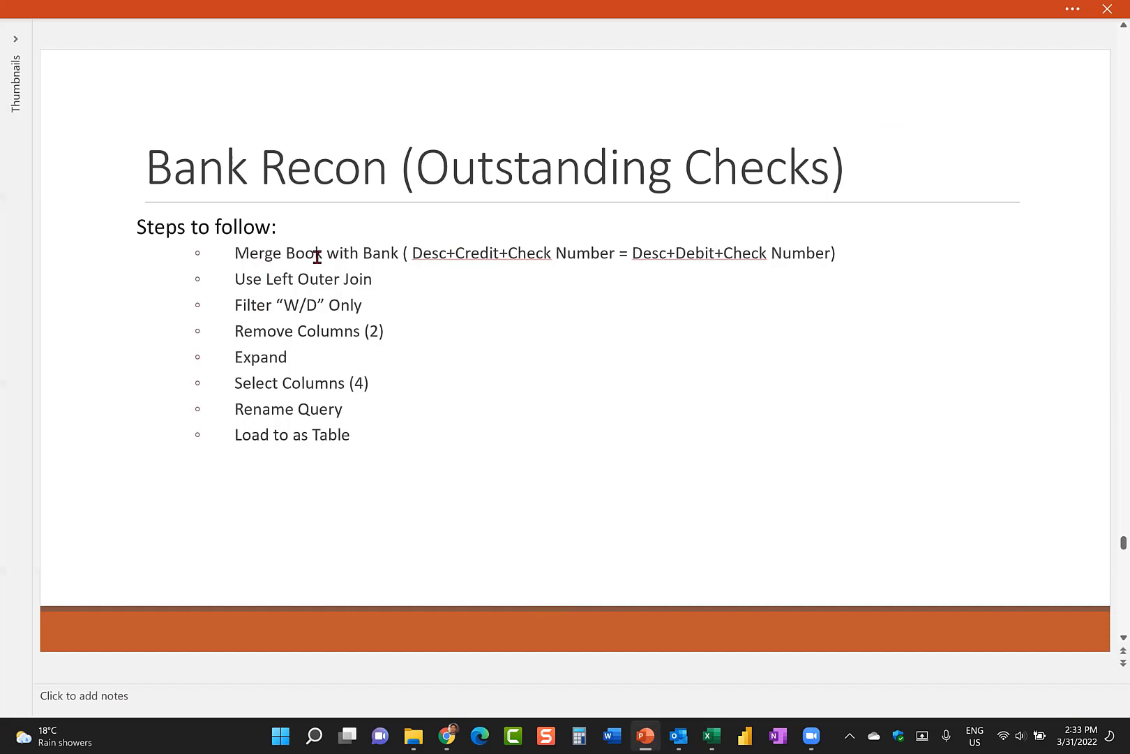
{"action": "left_click", "coordinate": [1107, 8]}
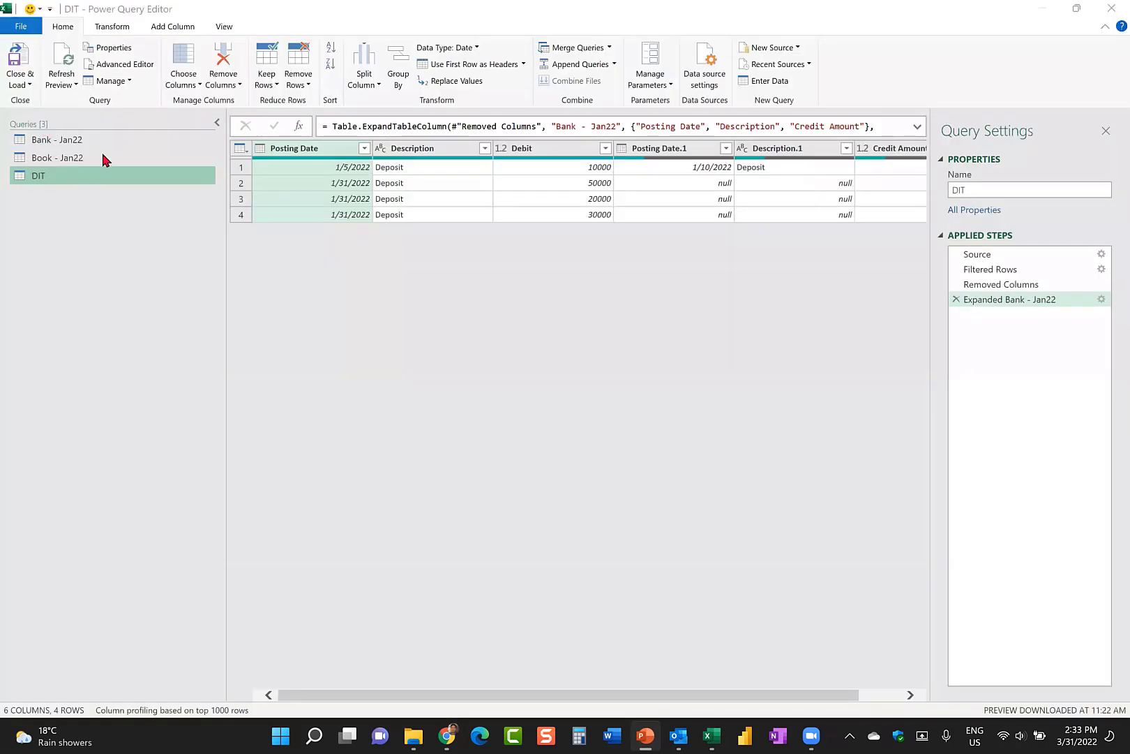
{"action": "left_click", "coordinate": [106, 159]}
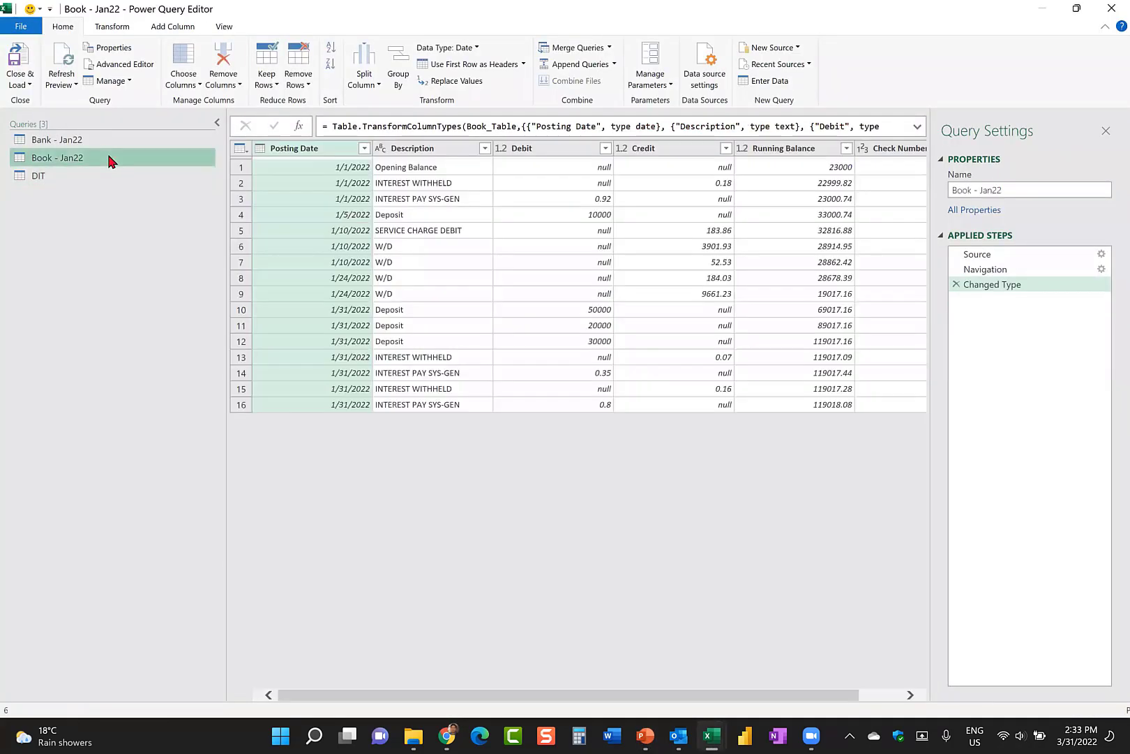
{"action": "left_click", "coordinate": [610, 47]}
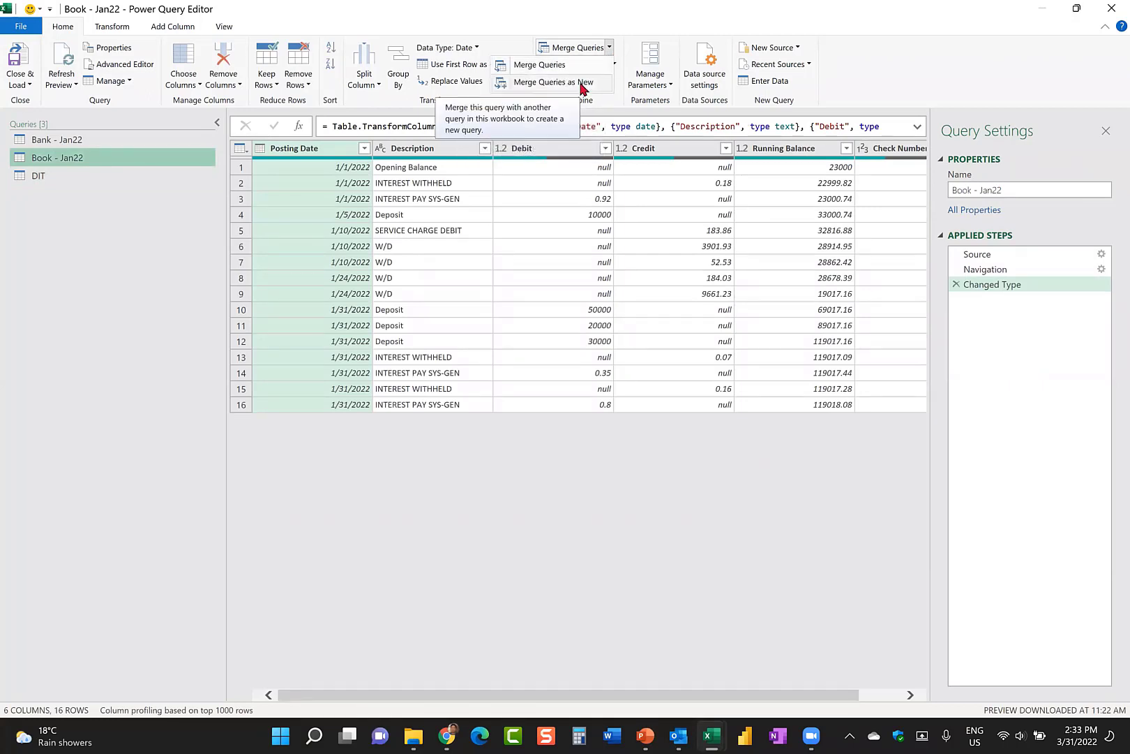
{"action": "left_click", "coordinate": [584, 82]}
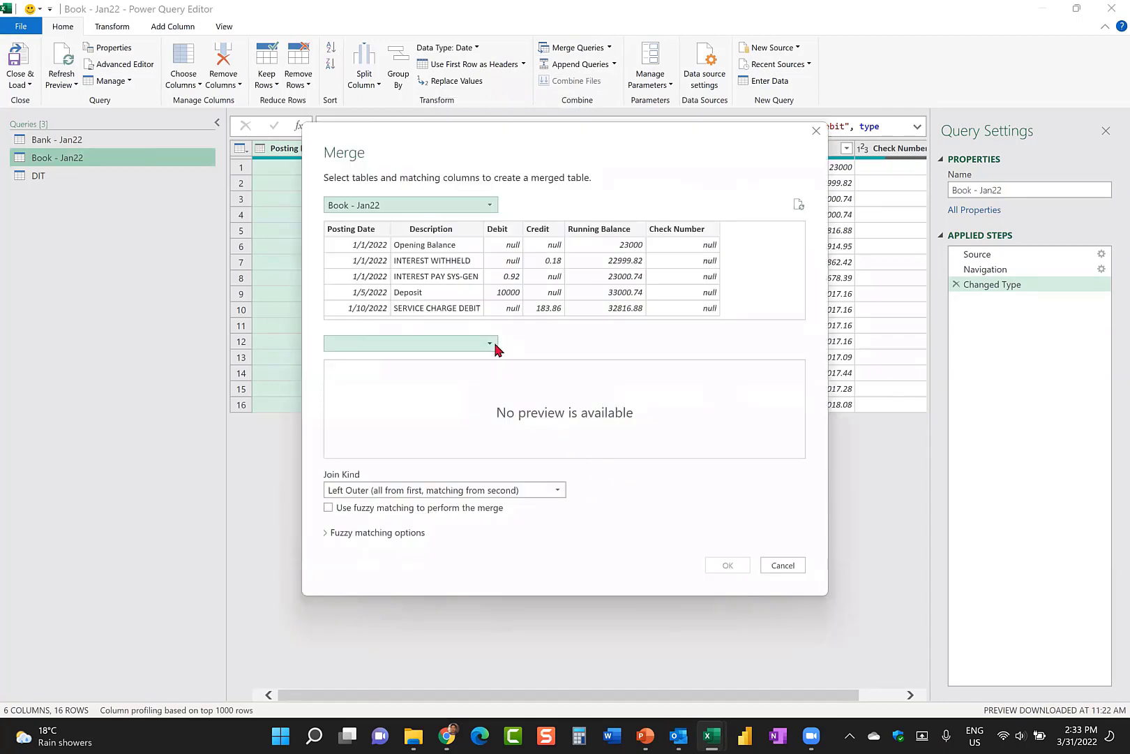
{"action": "left_click", "coordinate": [495, 344]}
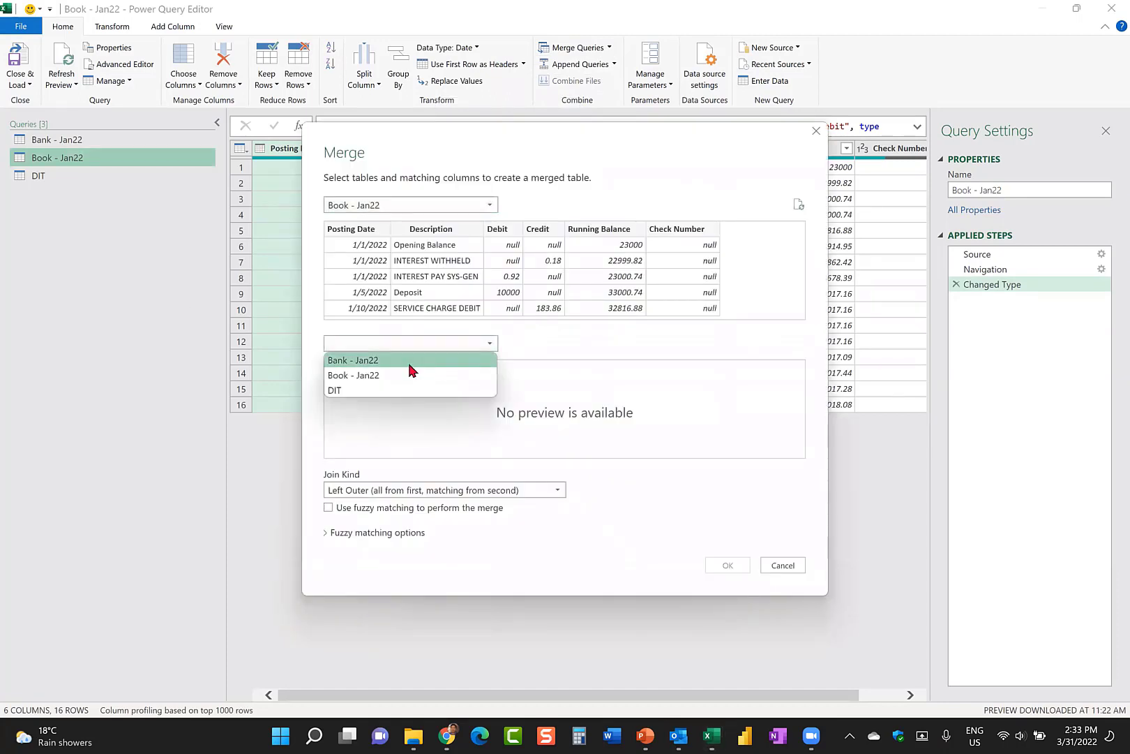
{"action": "left_click", "coordinate": [412, 362]}
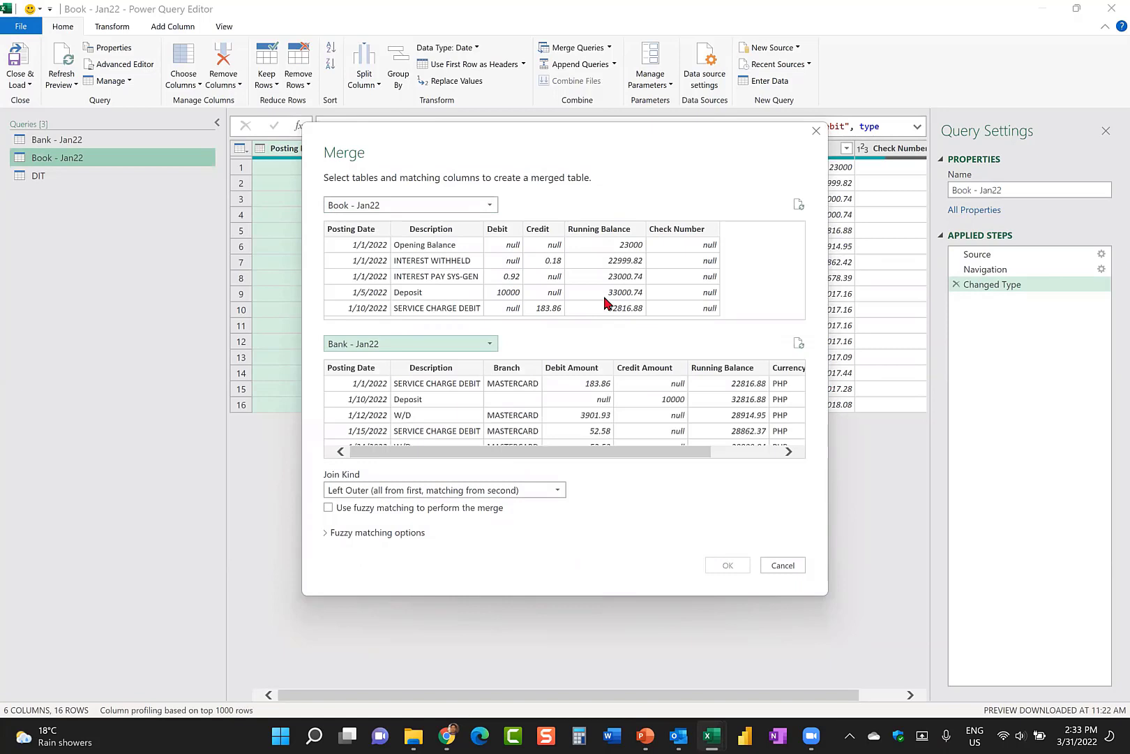
Check the matching columns on the slide and select Description, Credit and Check Number, in that order, in the Book - Jan22 table.
{"action": "left_click", "coordinate": [645, 735]}
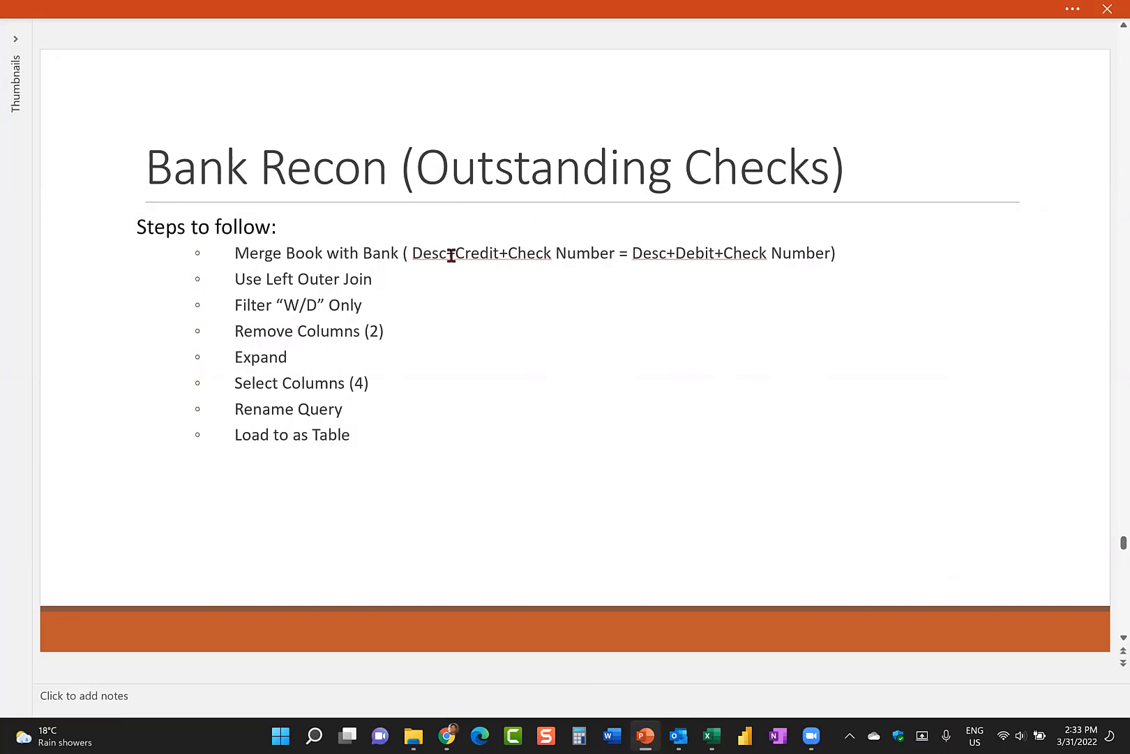
{"action": "key", "text": "alt+Tab"}
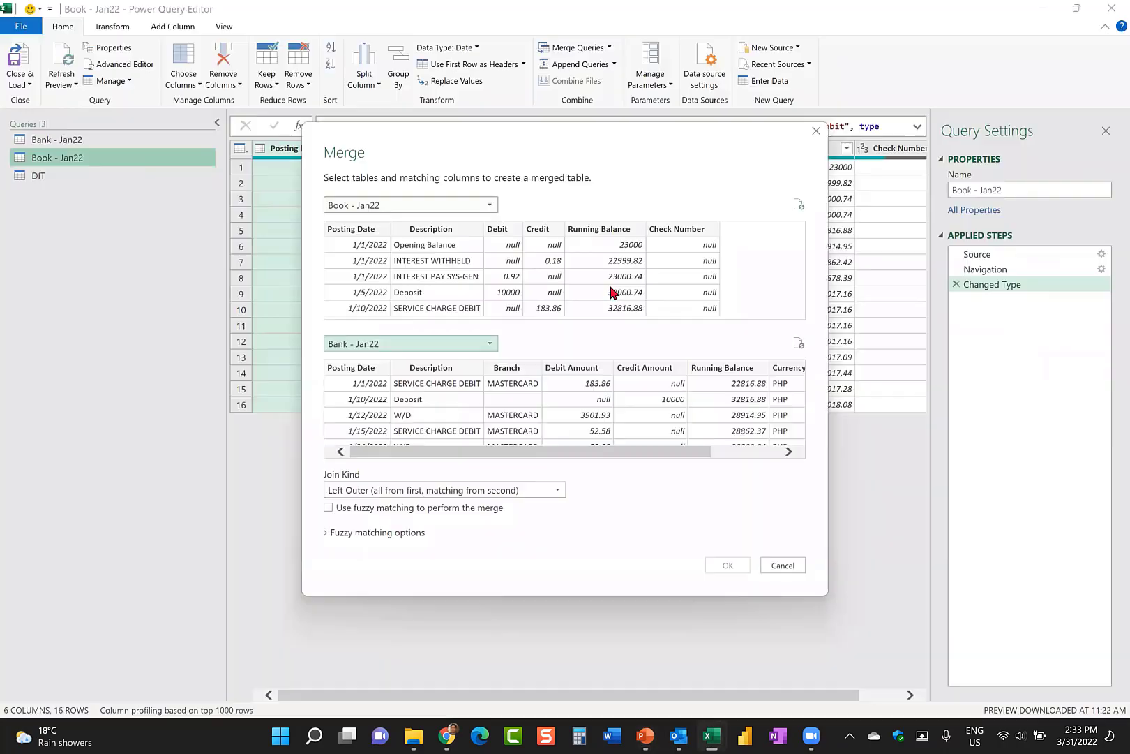
{"action": "left_click", "coordinate": [447, 230]}
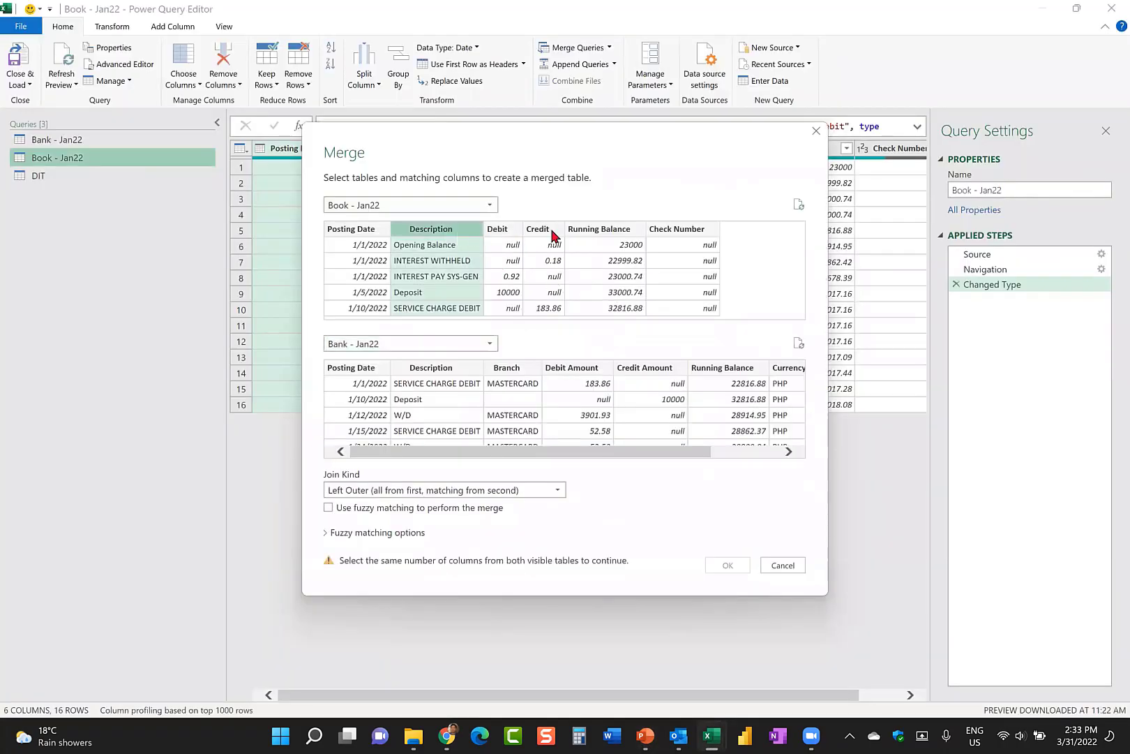
{"action": "left_click", "coordinate": [552, 233], "text": "ctrl"}
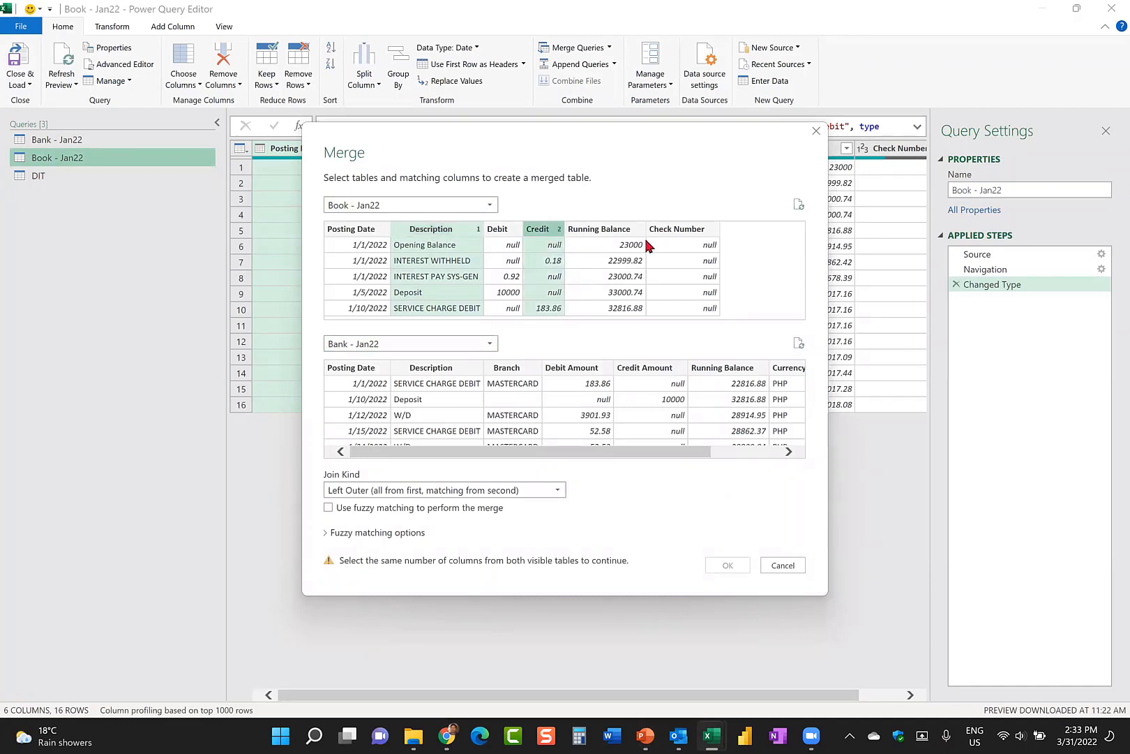
{"action": "left_click", "coordinate": [700, 235], "text": "ctrl"}
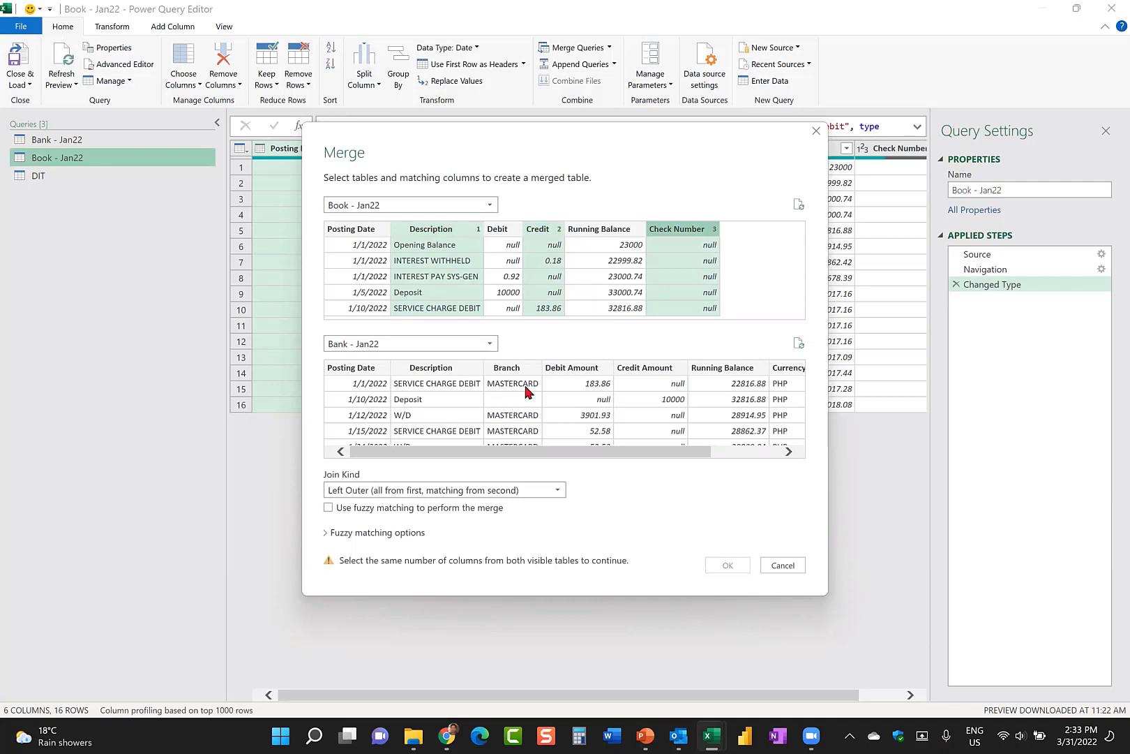
Select Description, Debit Amount and Check Number, in that order, as the matching columns in the Bank - Jan22 table.
{"action": "left_click", "coordinate": [447, 370]}
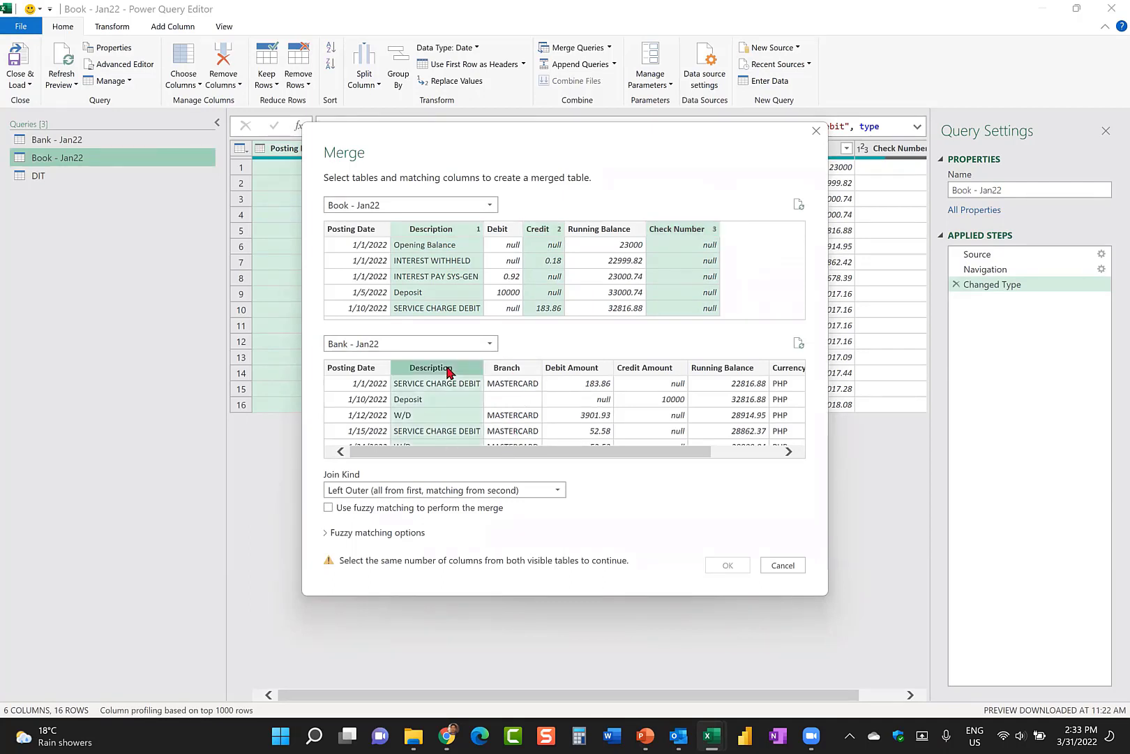
{"action": "left_click", "coordinate": [576, 370], "text": "ctrl"}
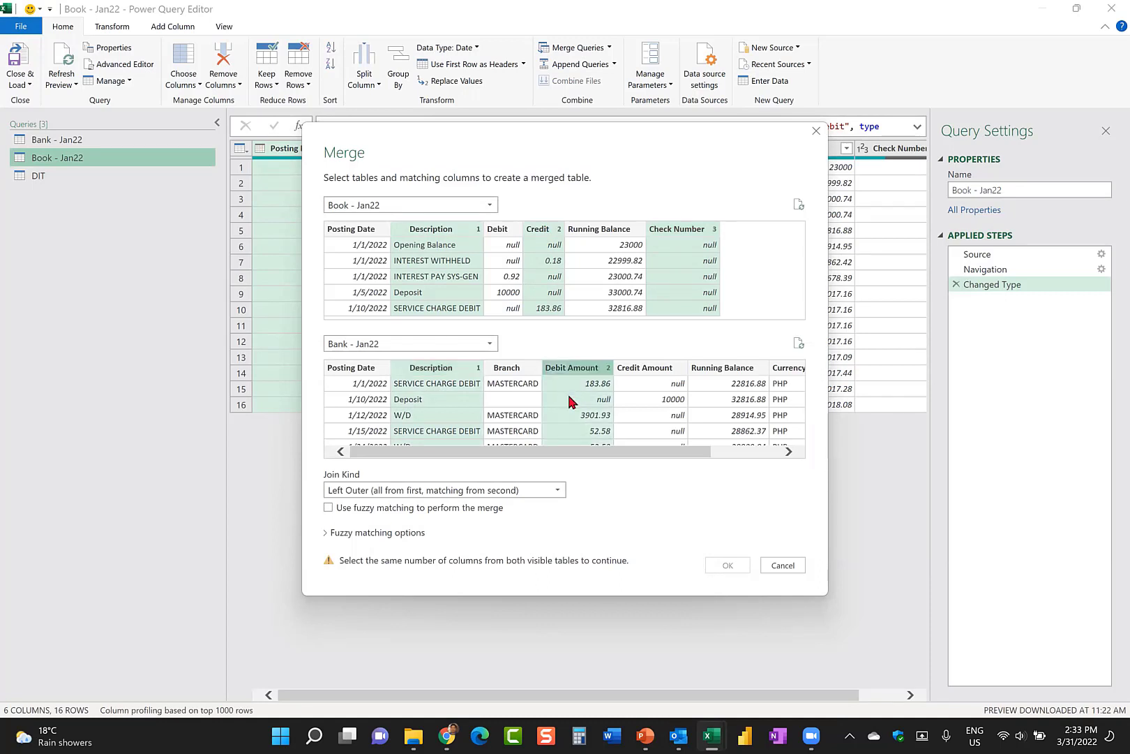
{"action": "left_click_drag", "start_coordinate": [661, 452], "coordinate": [782, 454]}
{"action": "left_click", "coordinate": [764, 377], "text": "ctrl"}
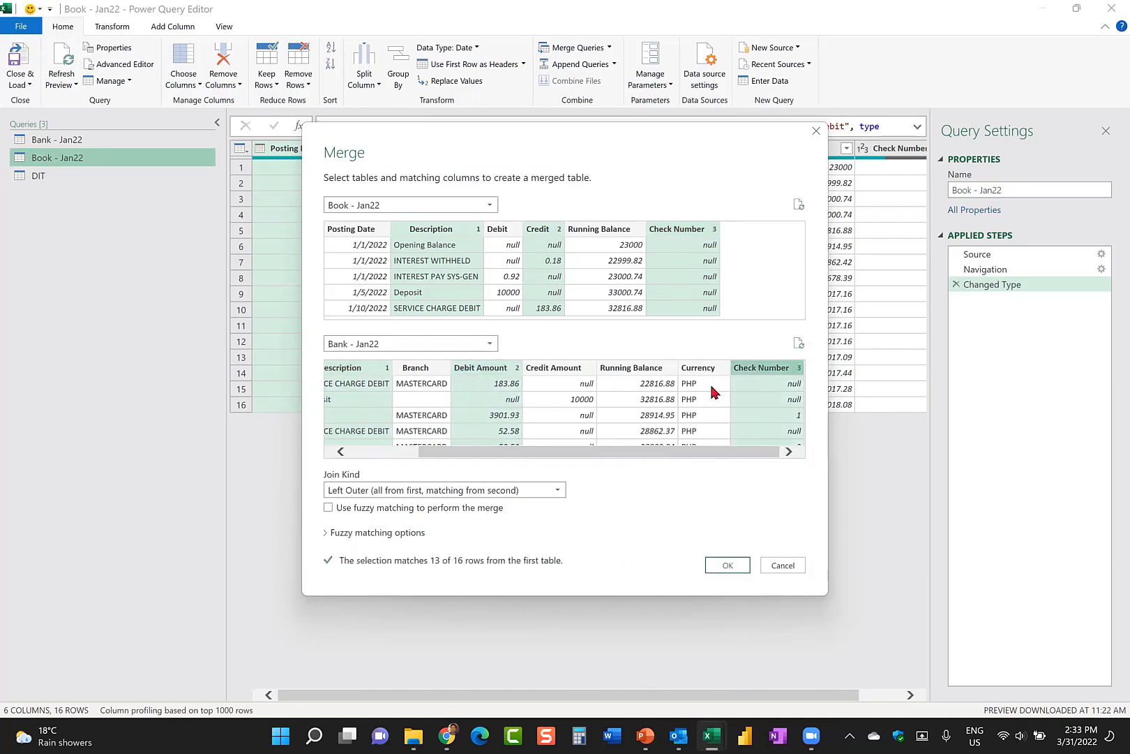
{"action": "left_click_drag", "start_coordinate": [536, 455], "coordinate": [502, 459]}
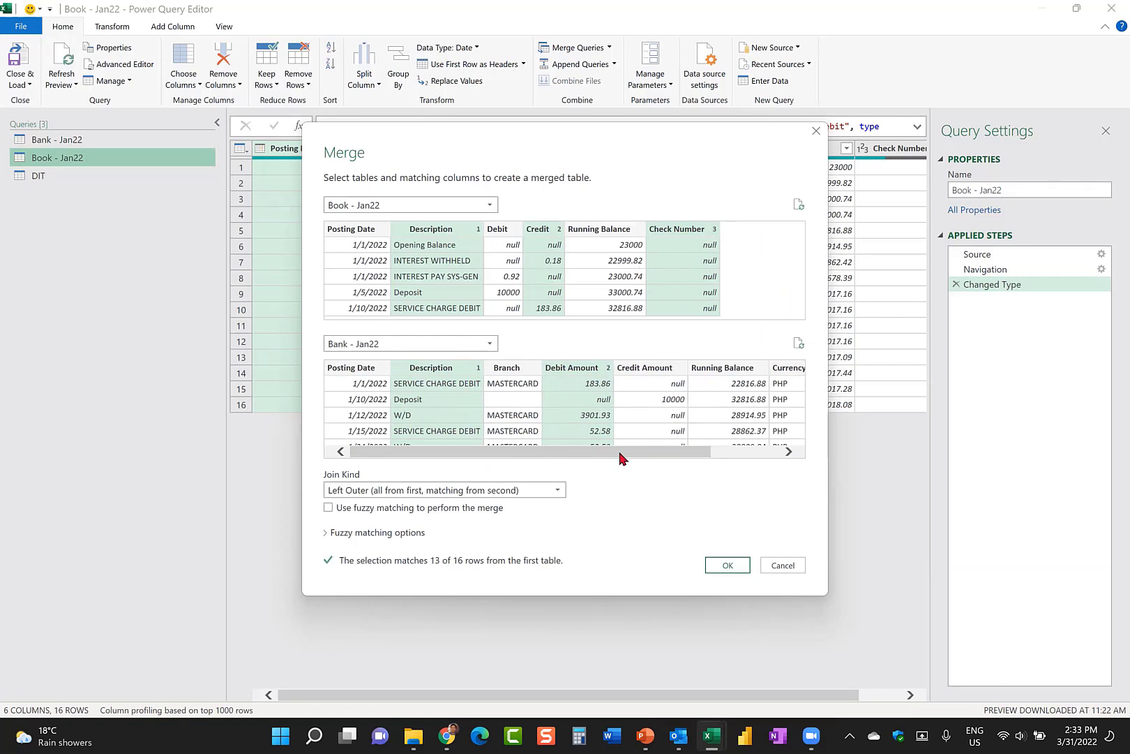
{"action": "left_click_drag", "start_coordinate": [621, 457], "coordinate": [539, 461]}
Keep the Left Outer join, create the merged query and bring up the nested Bank - Jan22 column.
{"action": "left_click", "coordinate": [561, 494]}
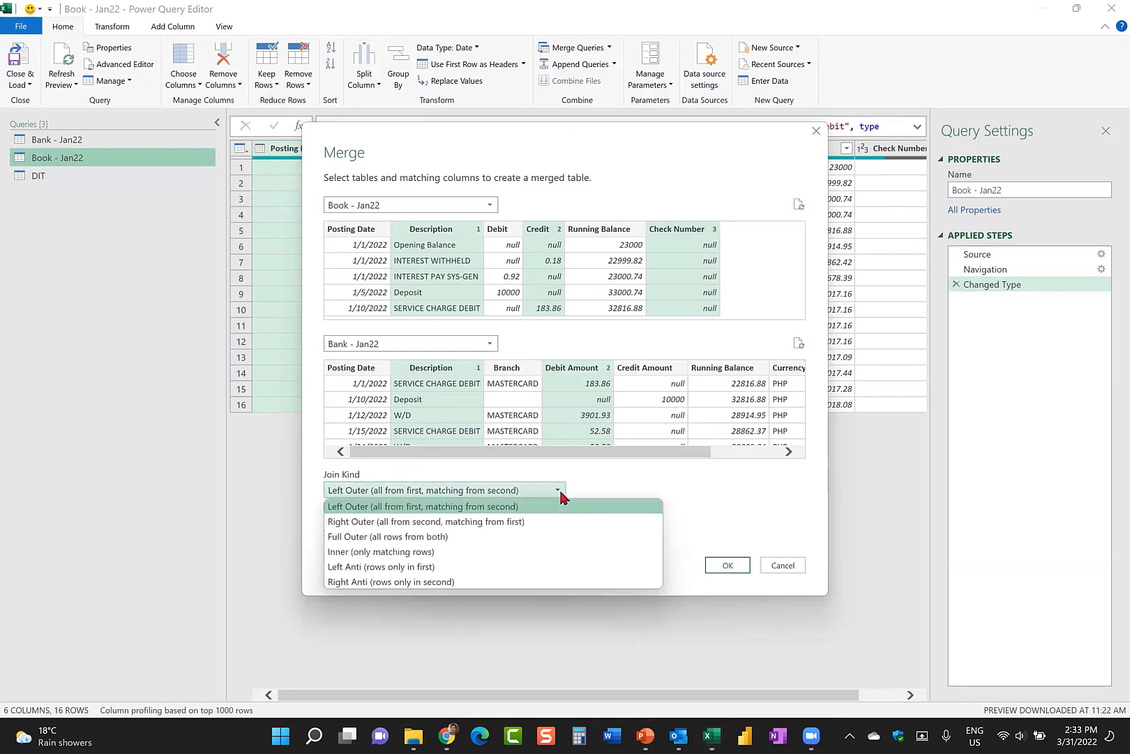
{"action": "left_click", "coordinate": [561, 494]}
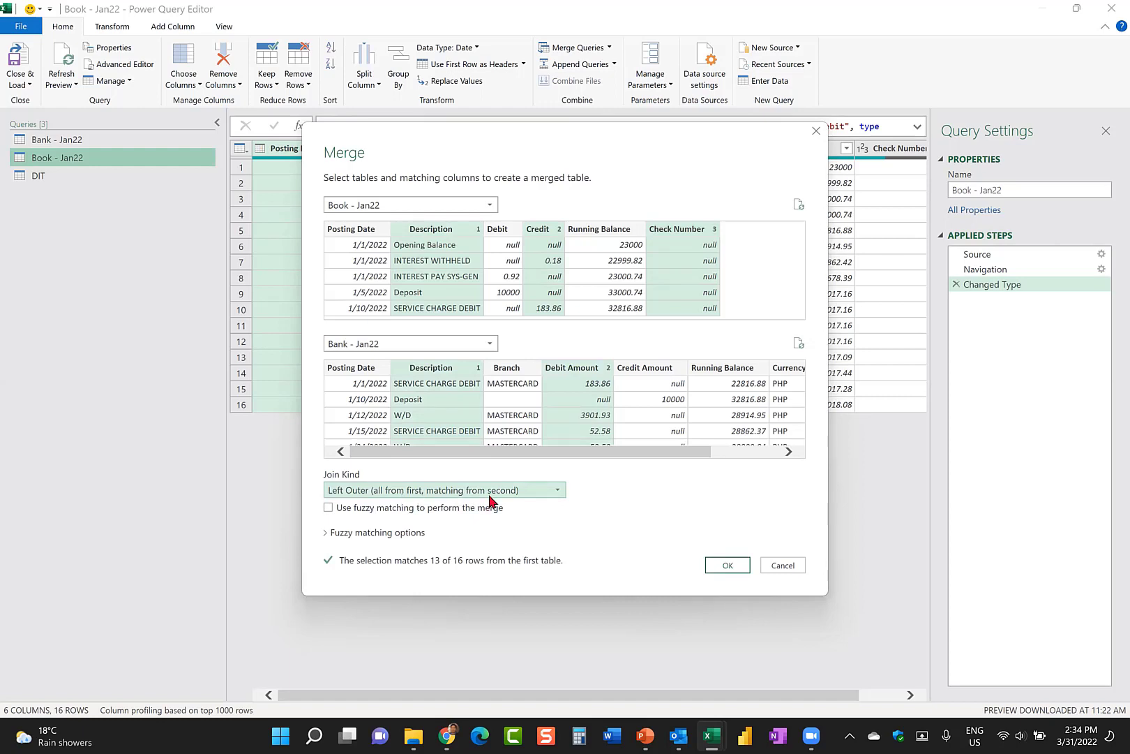
{"action": "left_click", "coordinate": [728, 565]}
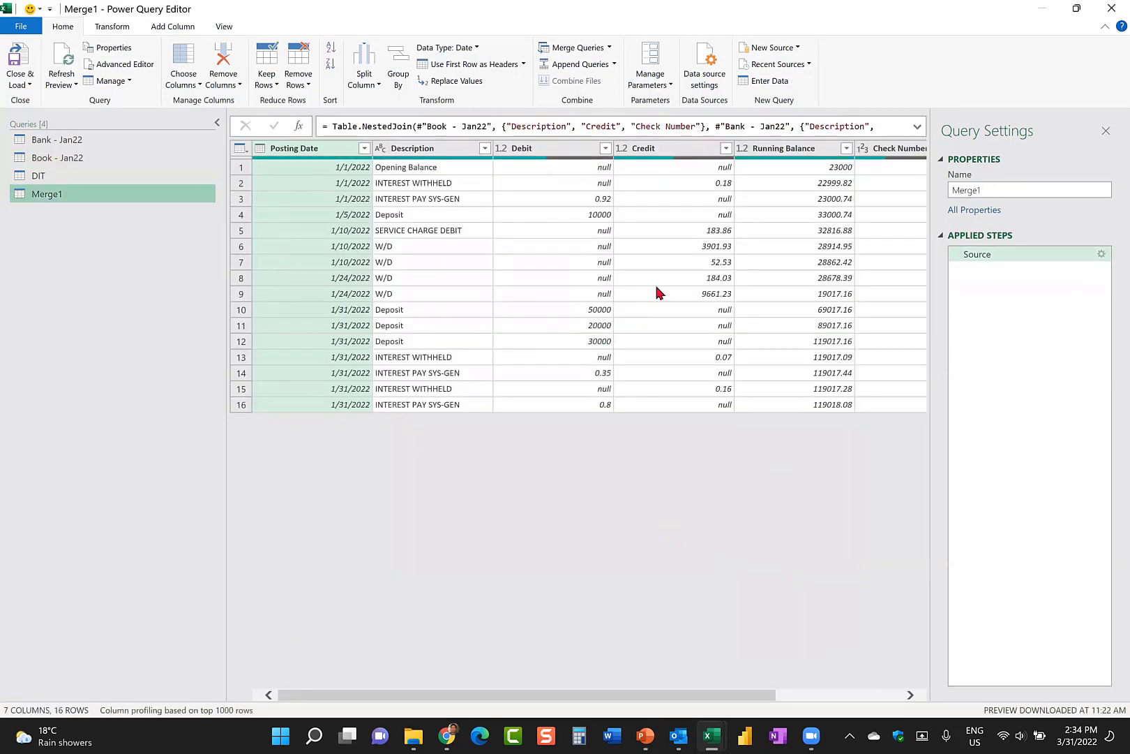
{"action": "scroll", "coordinate": [715, 275], "scroll_direction": "right", "scroll_amount": 3}
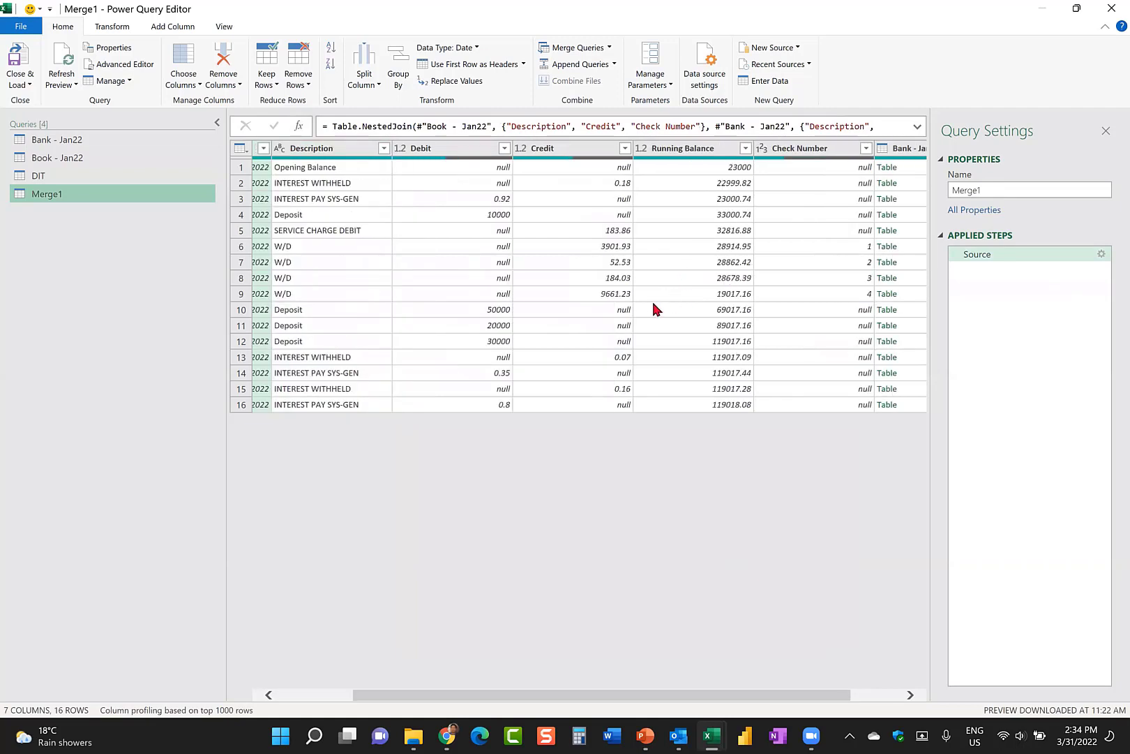
{"action": "left_click", "coordinate": [889, 173]}
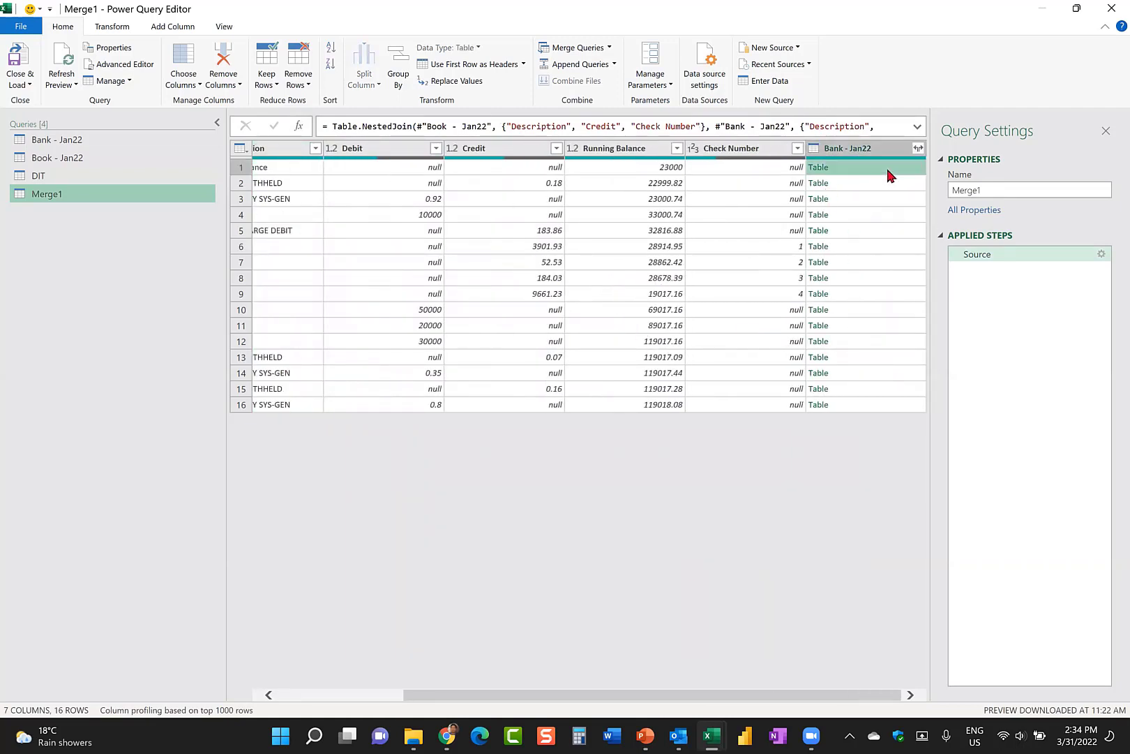
Preview the nested bank table matched to row 7 and check the Outstanding Checks instructions on the PowerPoint slide.
{"action": "left_click", "coordinate": [858, 263]}
{"action": "scroll", "coordinate": [530, 280], "scroll_direction": "left", "scroll_amount": 5}
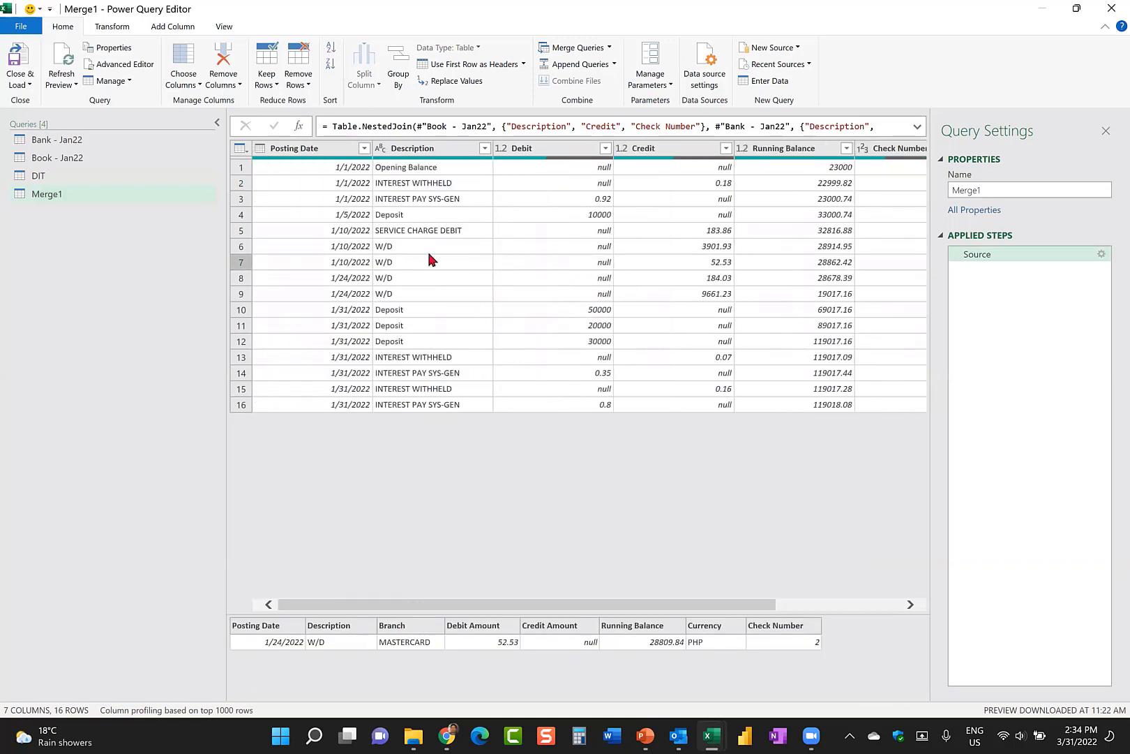
{"action": "key", "text": "alt+Tab"}
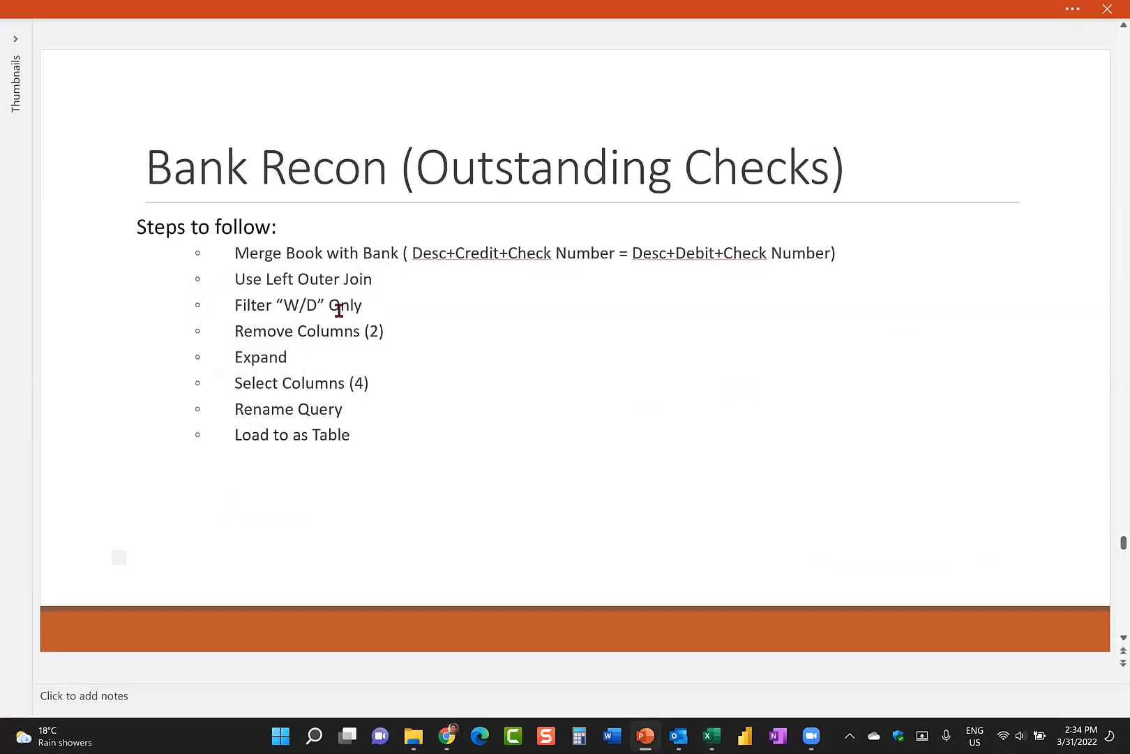
{"action": "left_click_drag", "start_coordinate": [366, 304], "coordinate": [418, 305]}
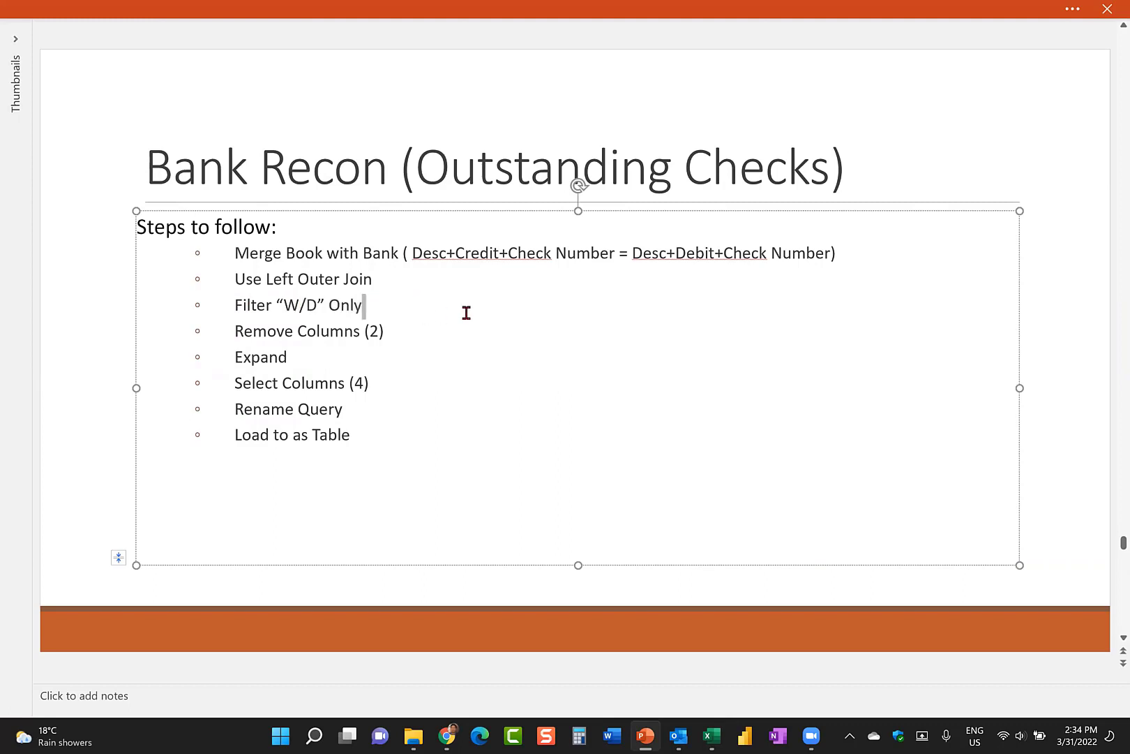
{"action": "left_click", "coordinate": [119, 373]}
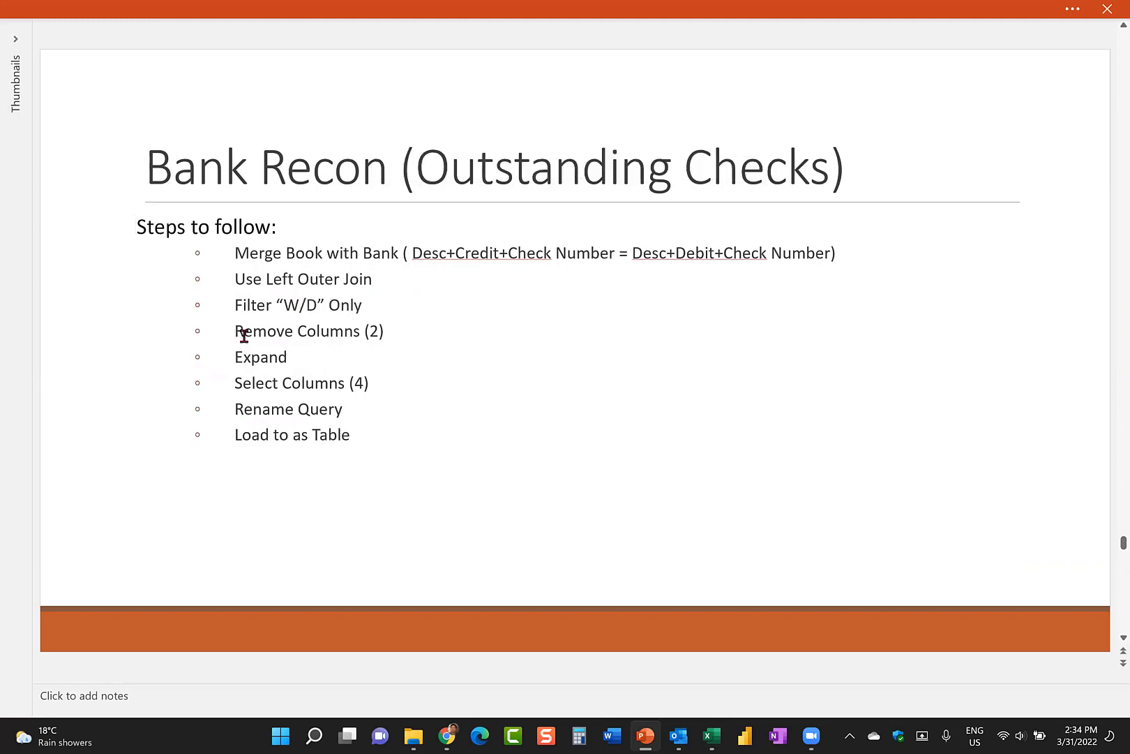
{"action": "key", "text": "alt+Tab"}
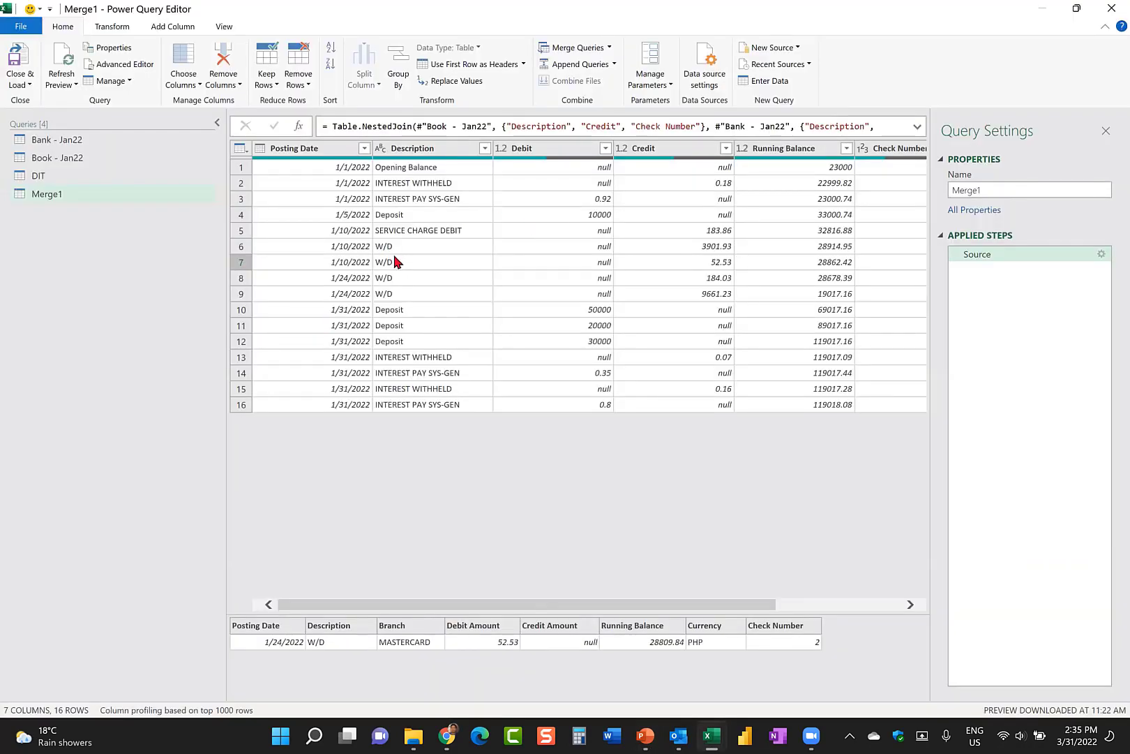
Filter the Description column of the Merge1 query to keep only the W/D rows.
{"action": "left_click", "coordinate": [485, 148]}
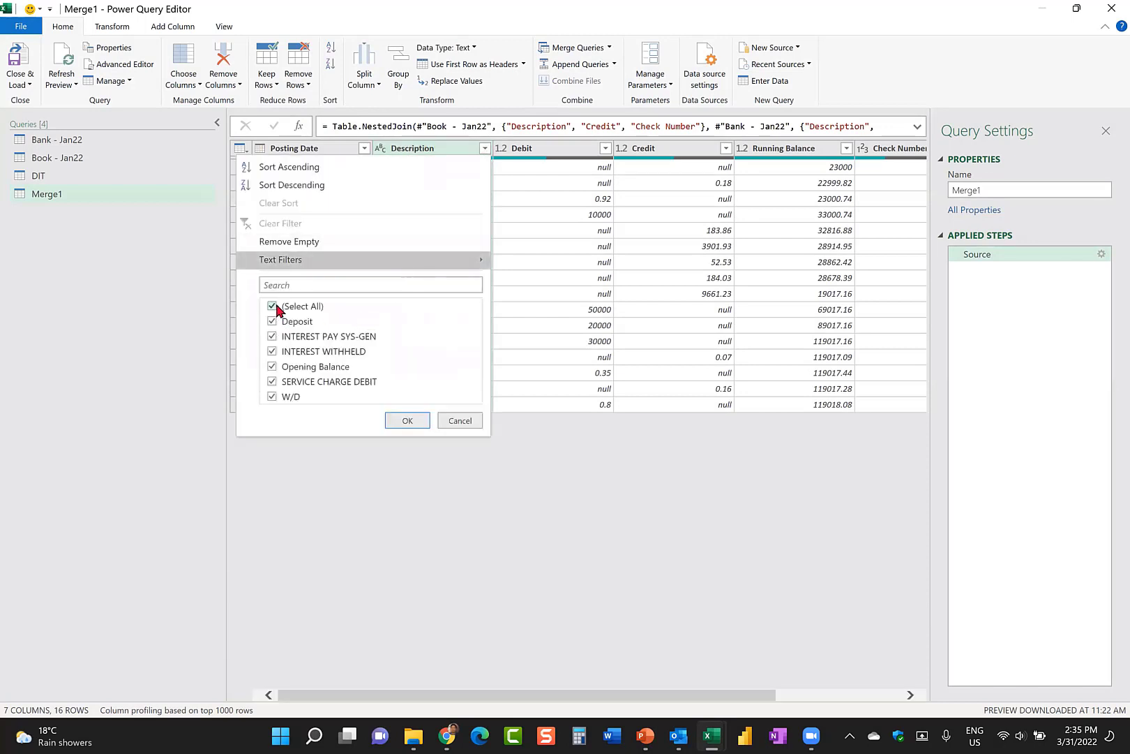
{"action": "left_click", "coordinate": [272, 307]}
{"action": "left_click", "coordinate": [272, 396]}
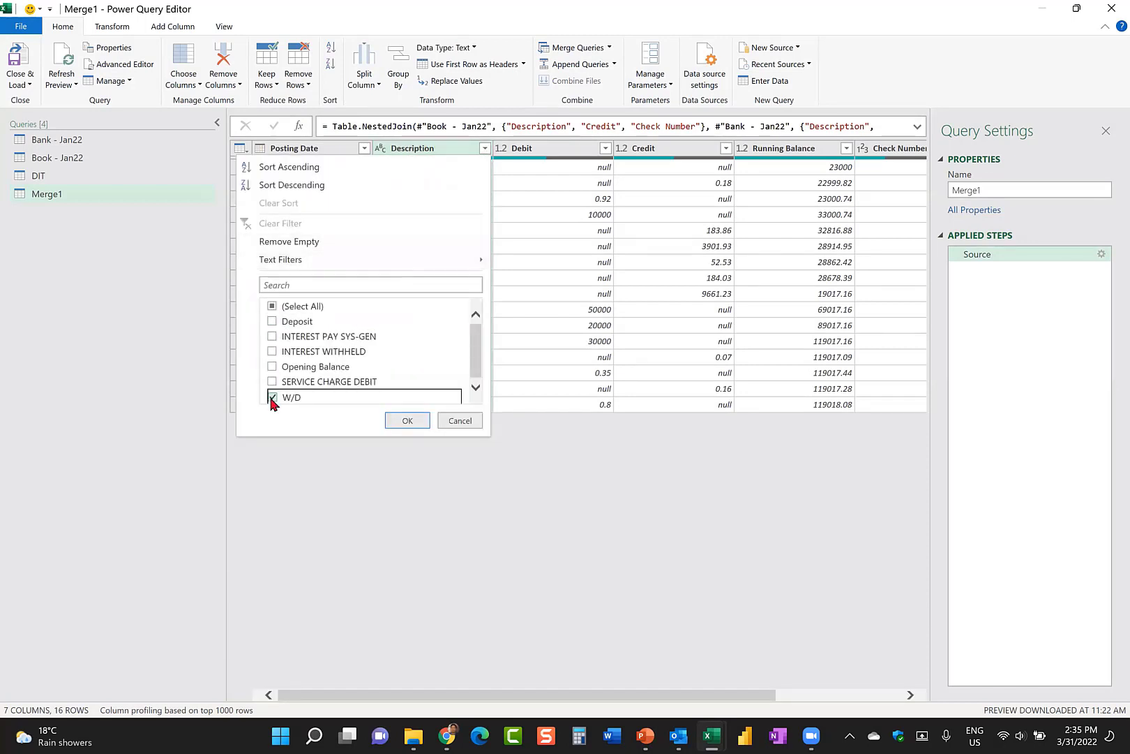
{"action": "left_click", "coordinate": [408, 421]}
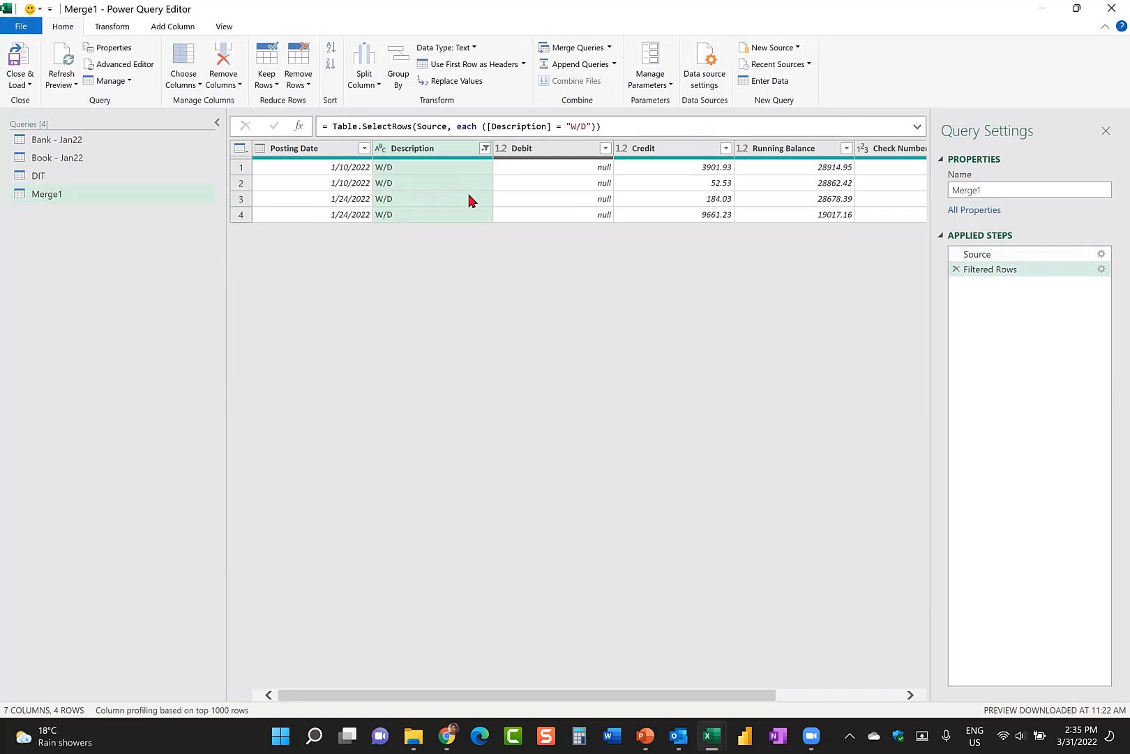
Remove the Debit and Running Balance columns from the filtered Merge1 query.
{"action": "key", "text": "alt+Tab"}
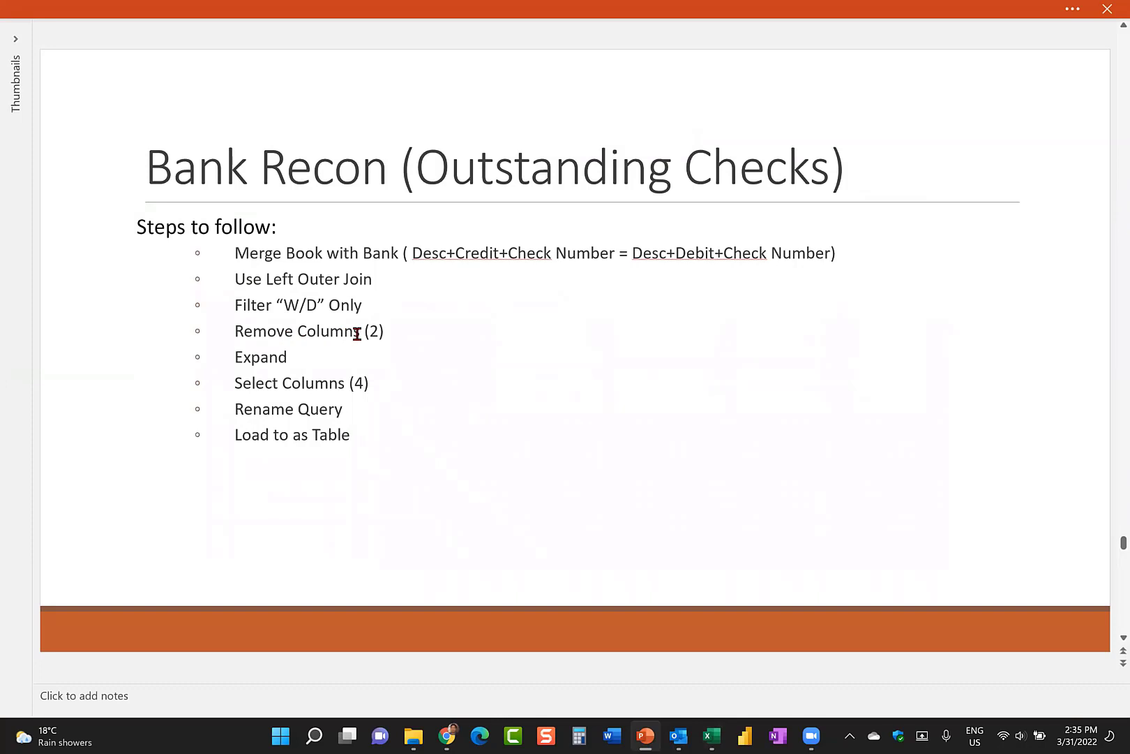
{"action": "key", "text": "alt+Tab"}
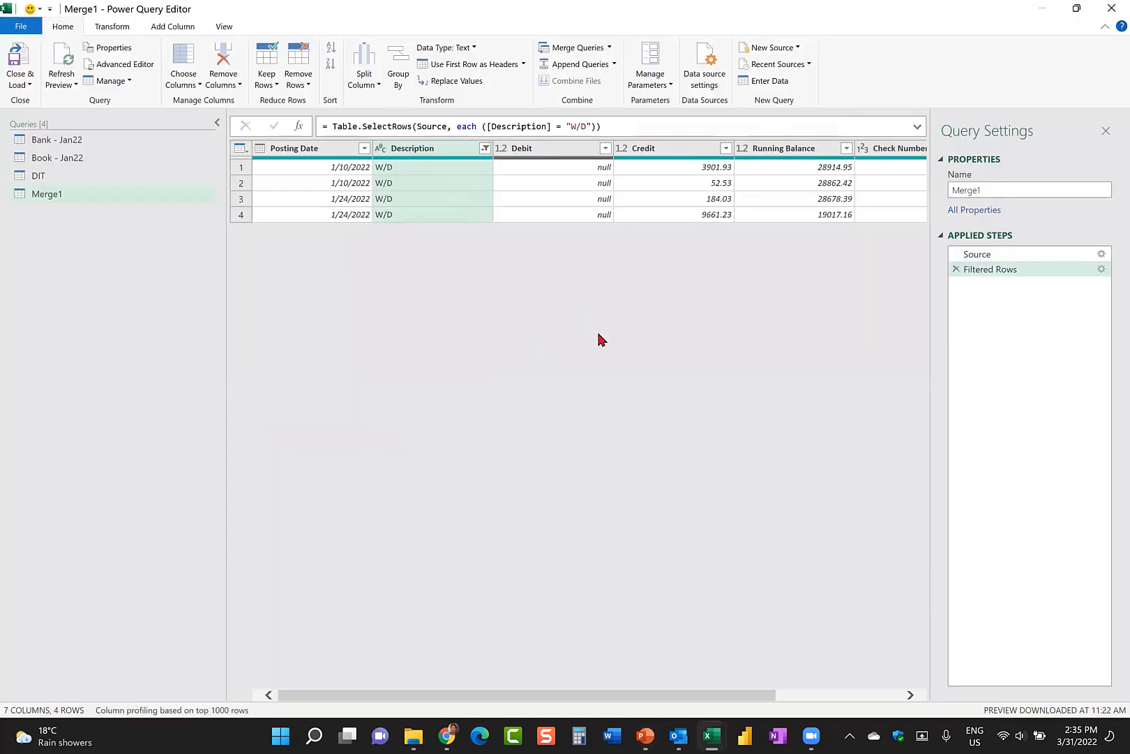
{"action": "left_click", "coordinate": [557, 150]}
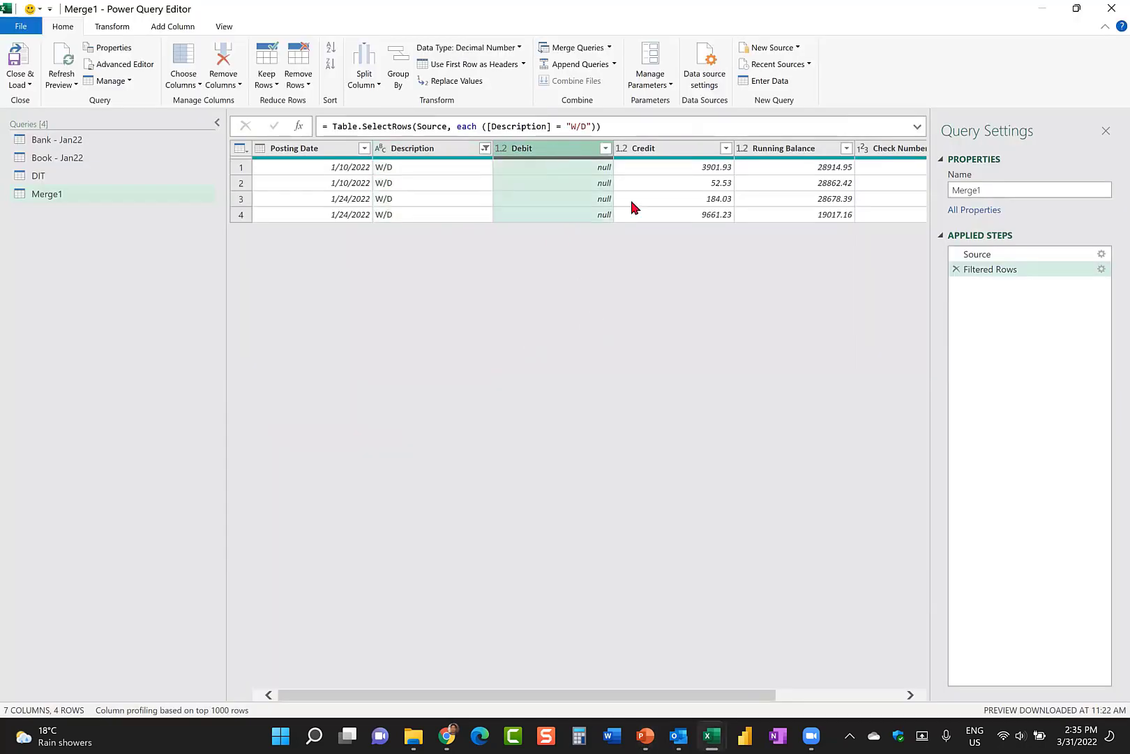
{"action": "scroll", "coordinate": [689, 209], "scroll_direction": "right", "scroll_amount": 2}
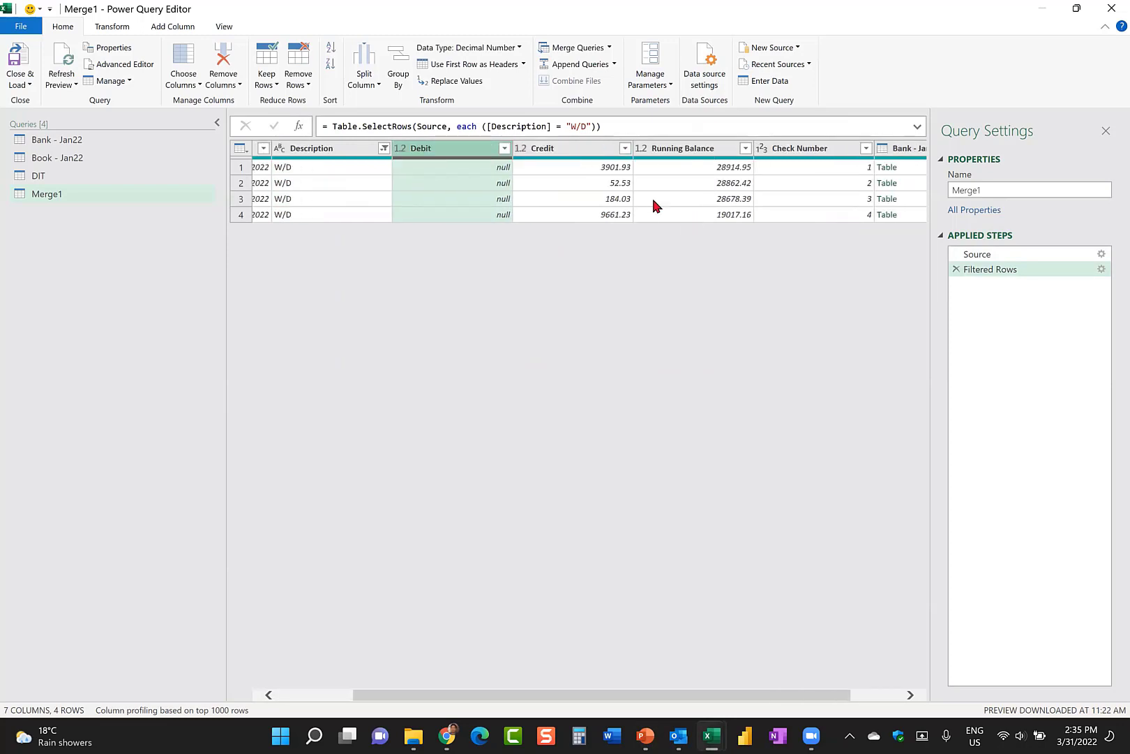
{"action": "left_click", "coordinate": [677, 150], "text": "ctrl"}
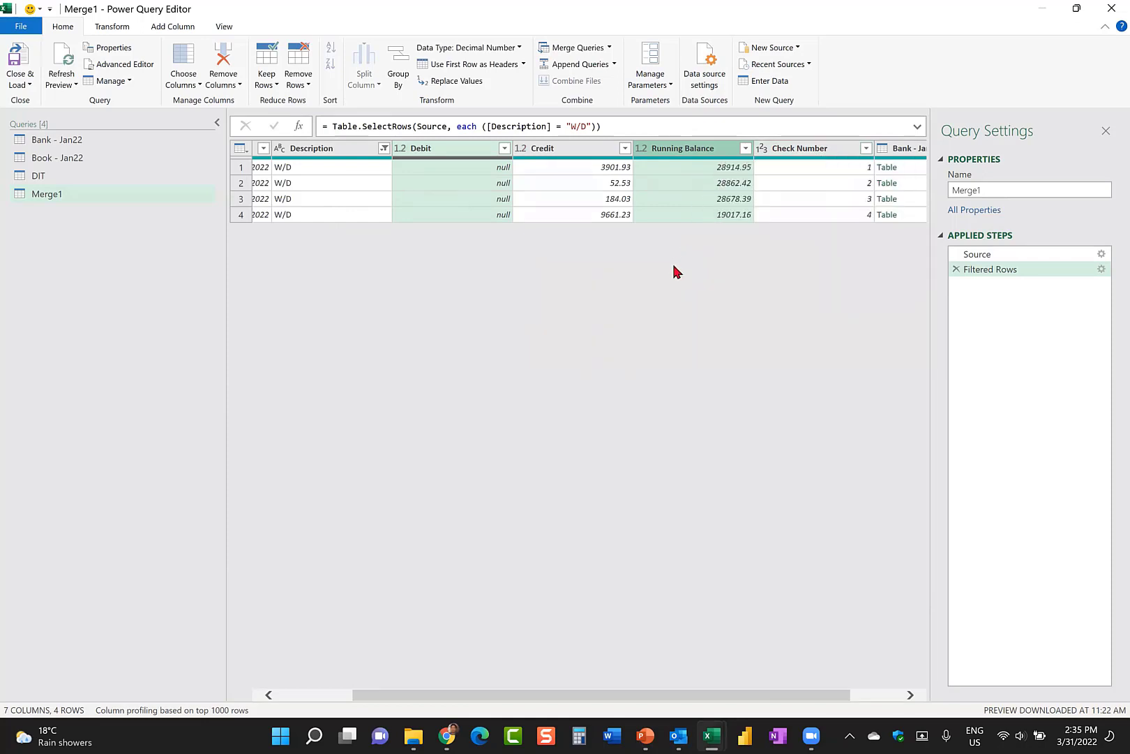
{"action": "key", "text": "Delete"}
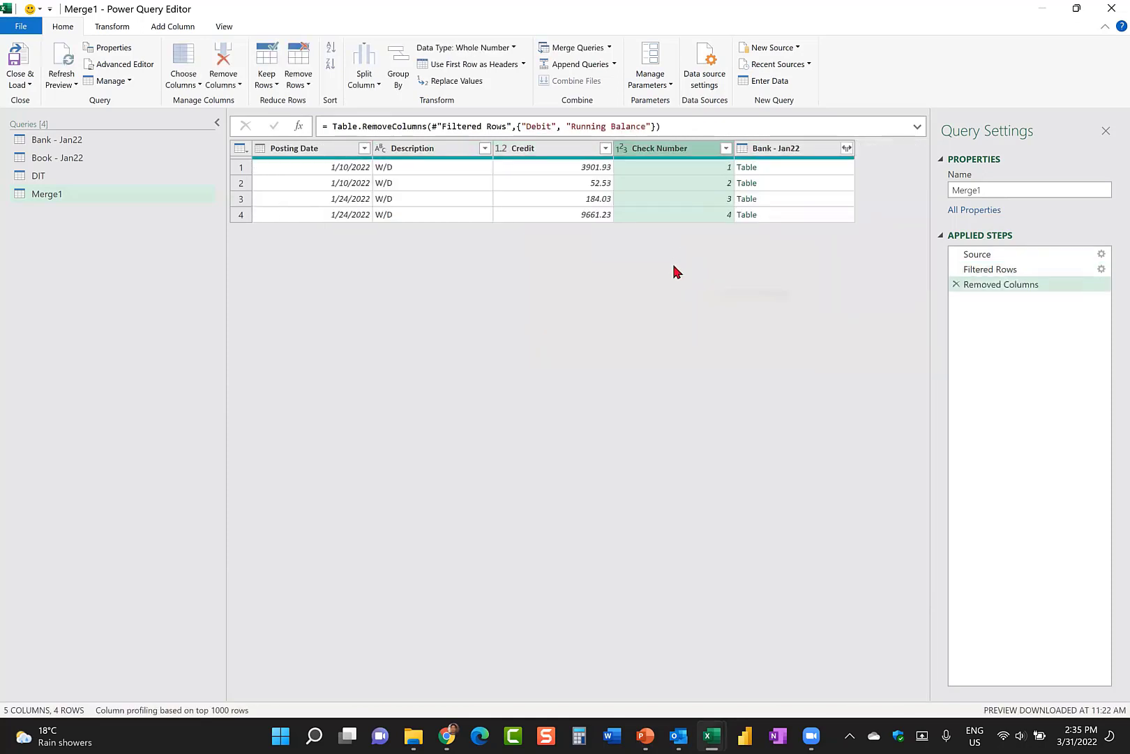
Set the Bank - Jan22 column expansion to omit the original column name prefix and deselect all its columns.
{"action": "key", "text": "alt+Tab"}
{"action": "left_click", "coordinate": [847, 148]}
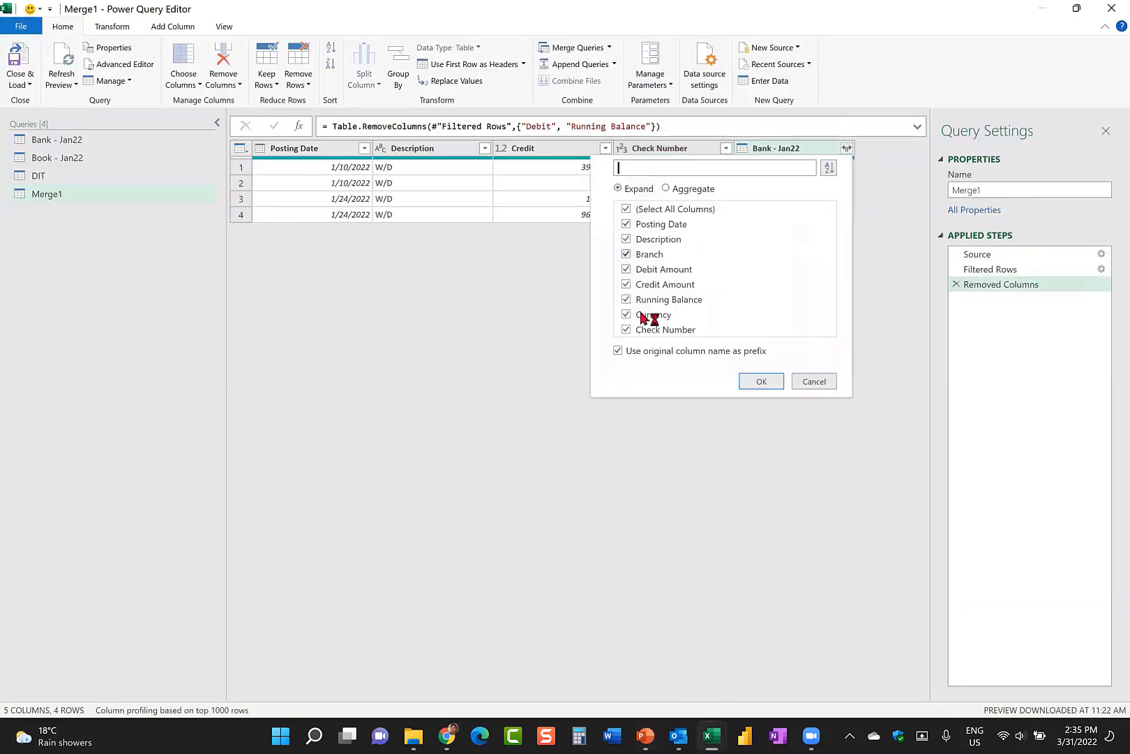
{"action": "left_click", "coordinate": [618, 351]}
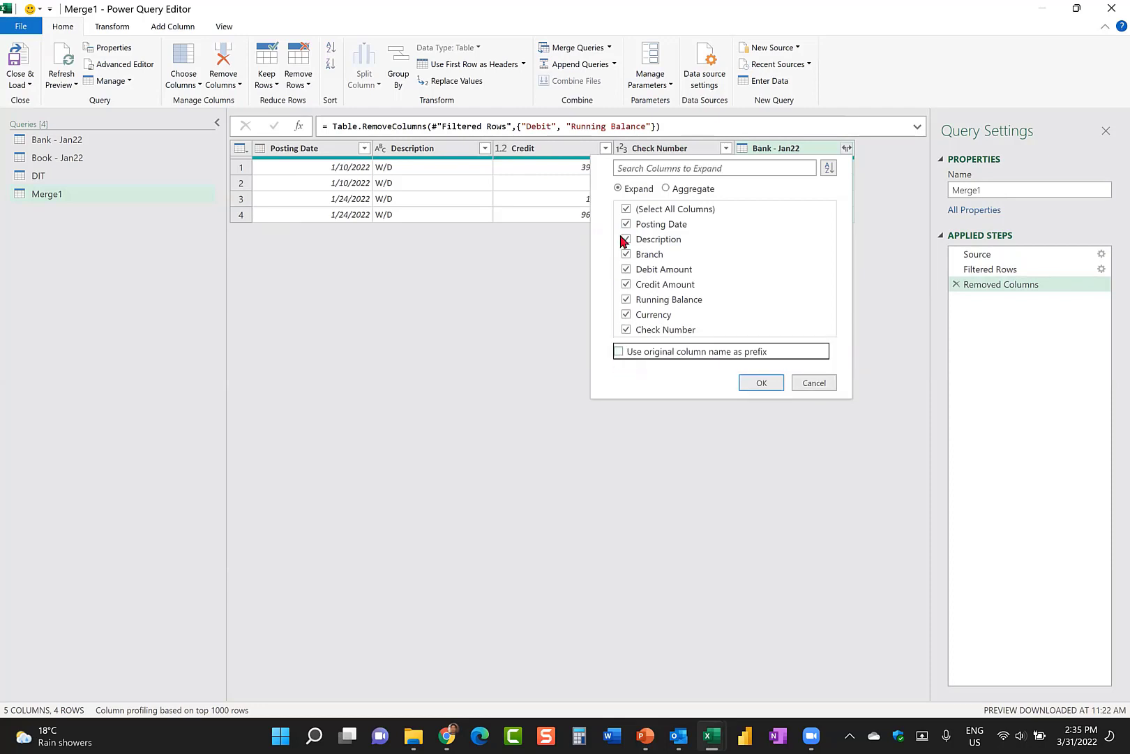
{"action": "left_click", "coordinate": [627, 209]}
{"action": "key", "text": "alt+Tab"}
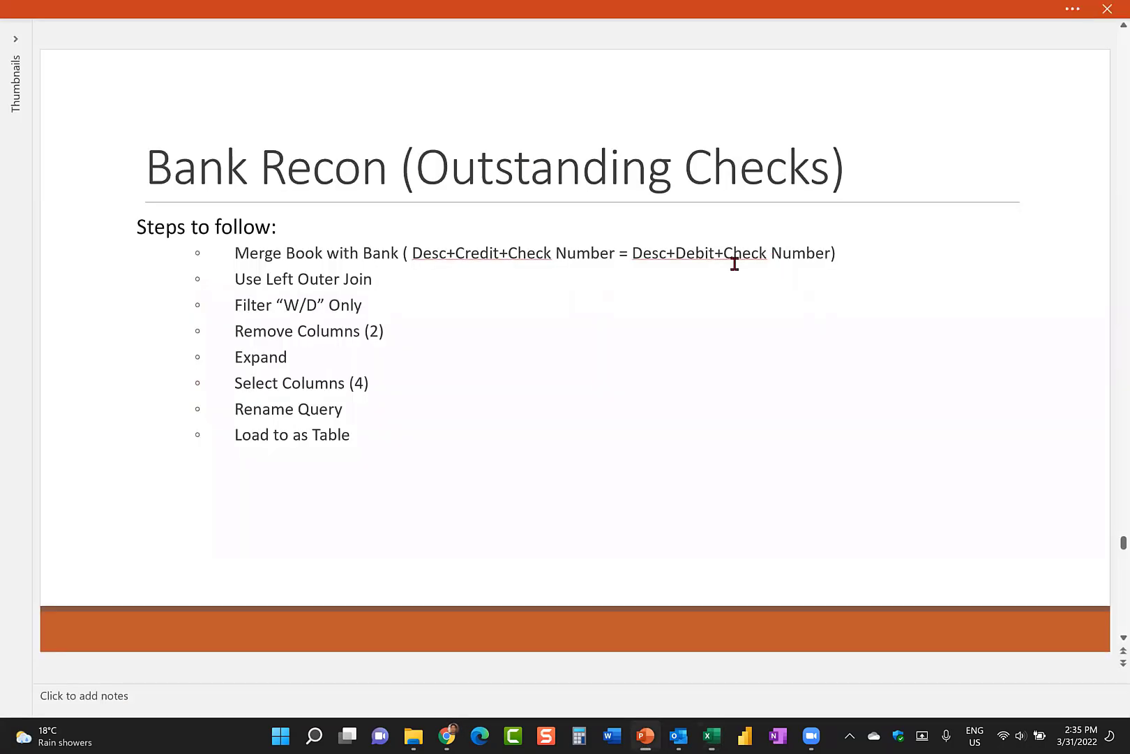
{"action": "key", "text": "alt+Tab"}
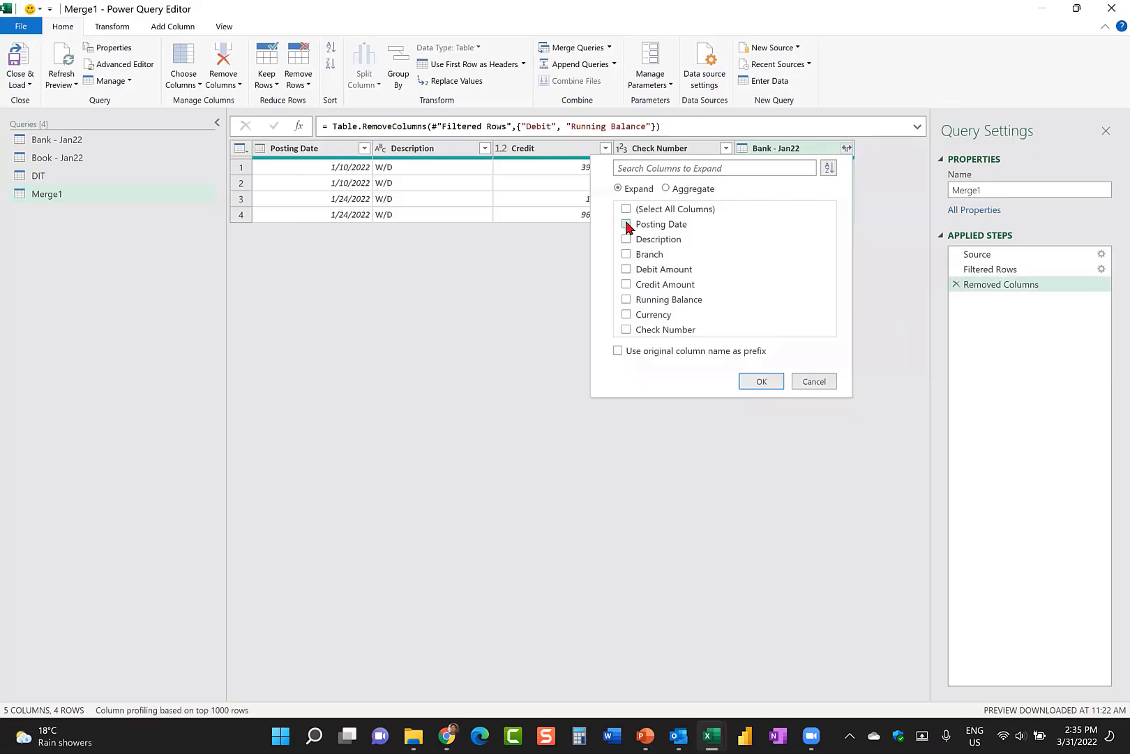
Expand the Bank - Jan22 column with only Posting Date, Description, Debit Amount and Check Number.
{"action": "left_click", "coordinate": [627, 224]}
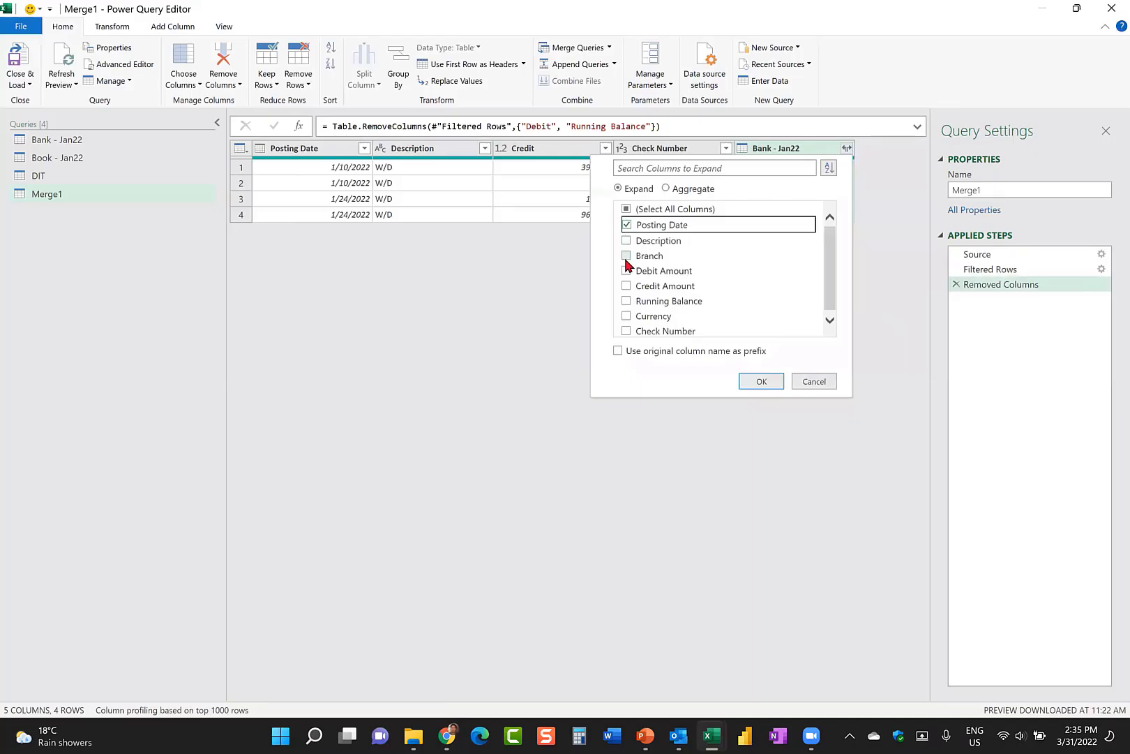
{"action": "left_click", "coordinate": [627, 240]}
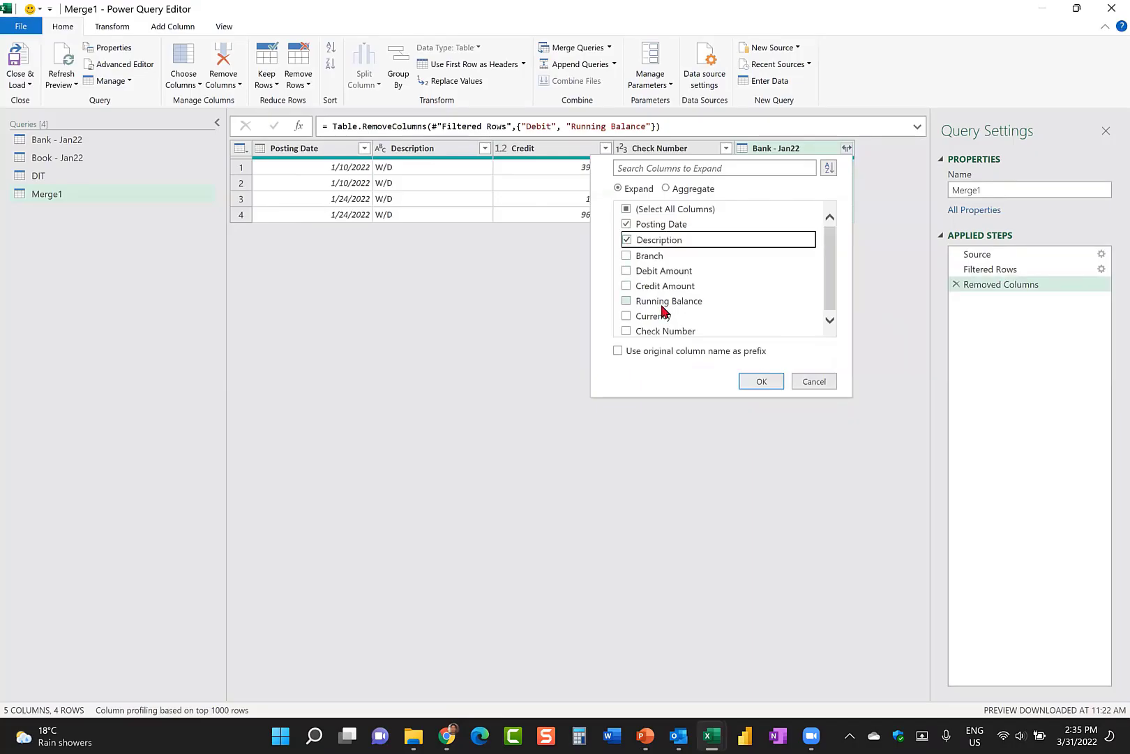
{"action": "left_click", "coordinate": [626, 271]}
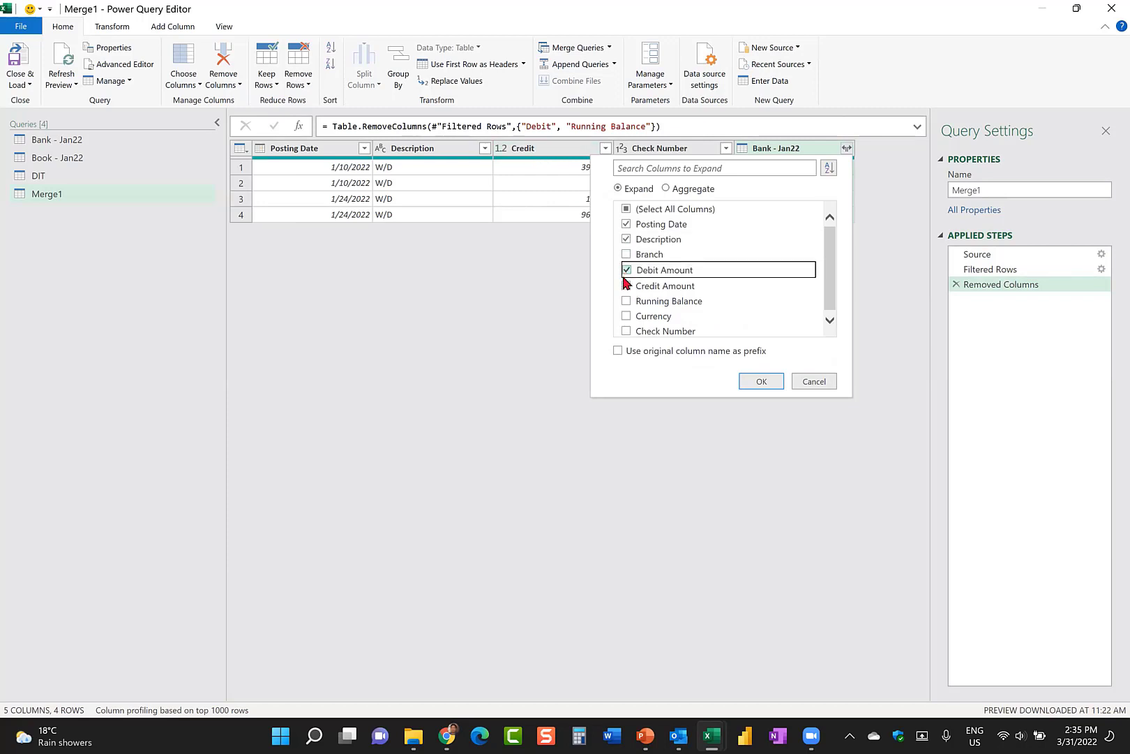
{"action": "left_click", "coordinate": [626, 330]}
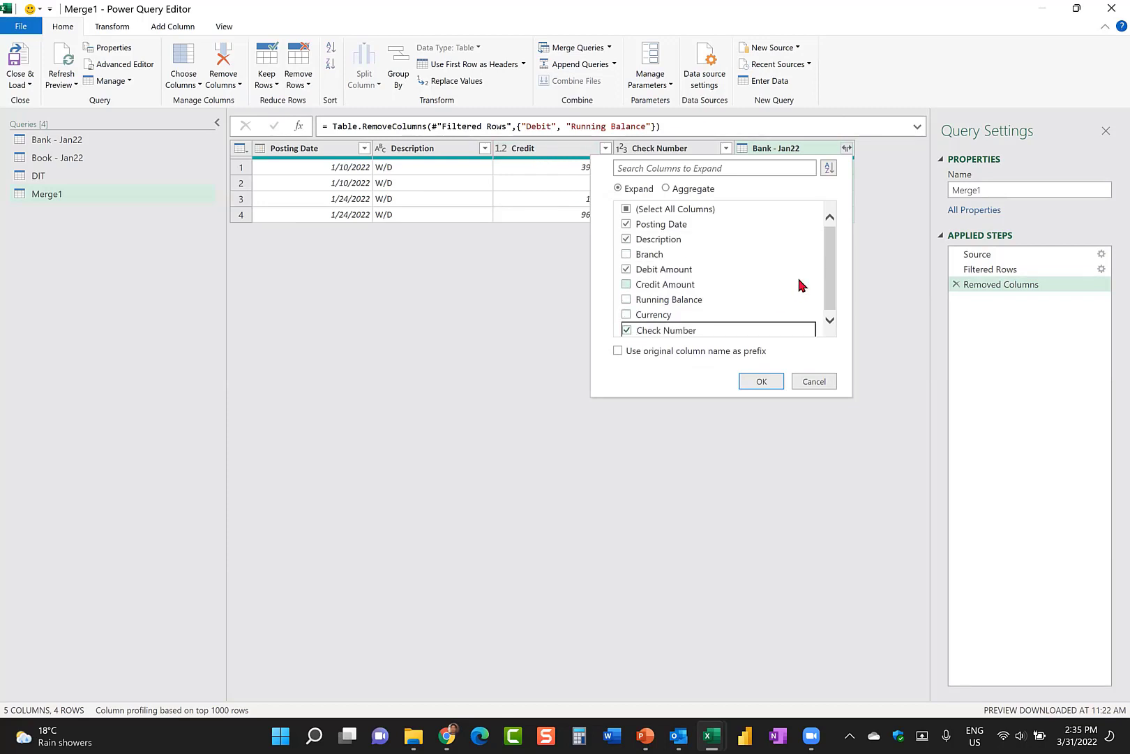
{"action": "left_click", "coordinate": [757, 381]}
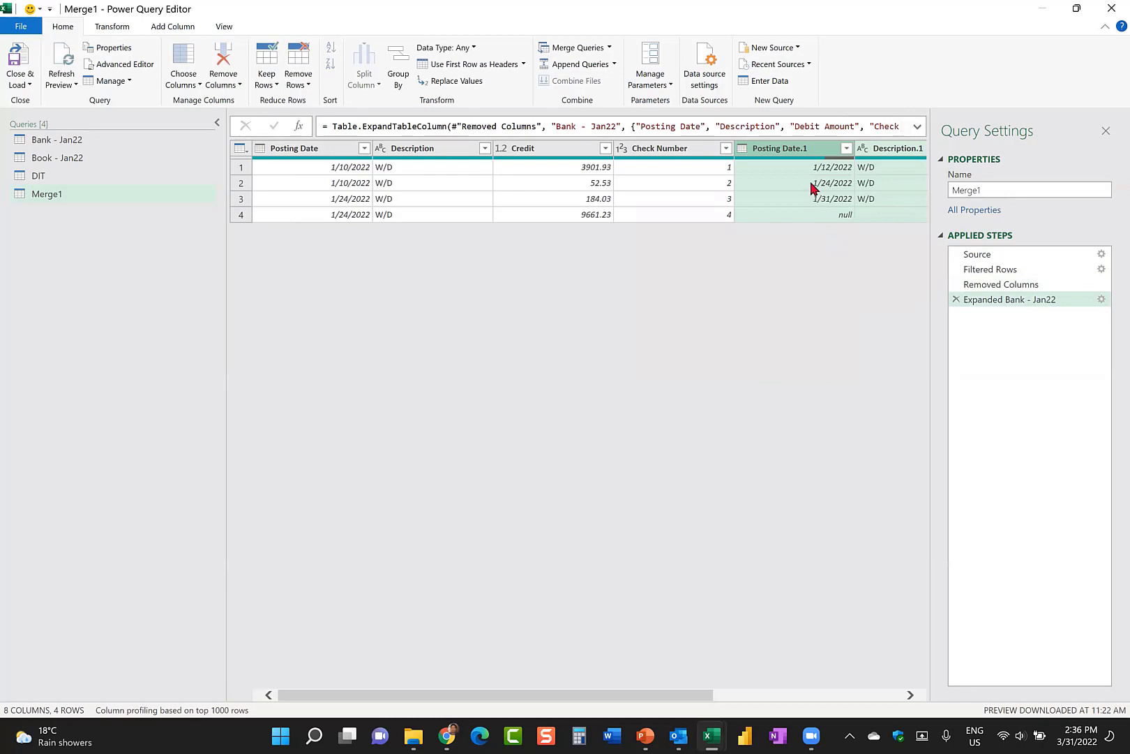
Compare the book withdrawals with the expanded bank columns and check the remaining instructions on the PowerPoint slide.
{"action": "scroll", "coordinate": [807, 183], "scroll_direction": "right", "scroll_amount": 5}
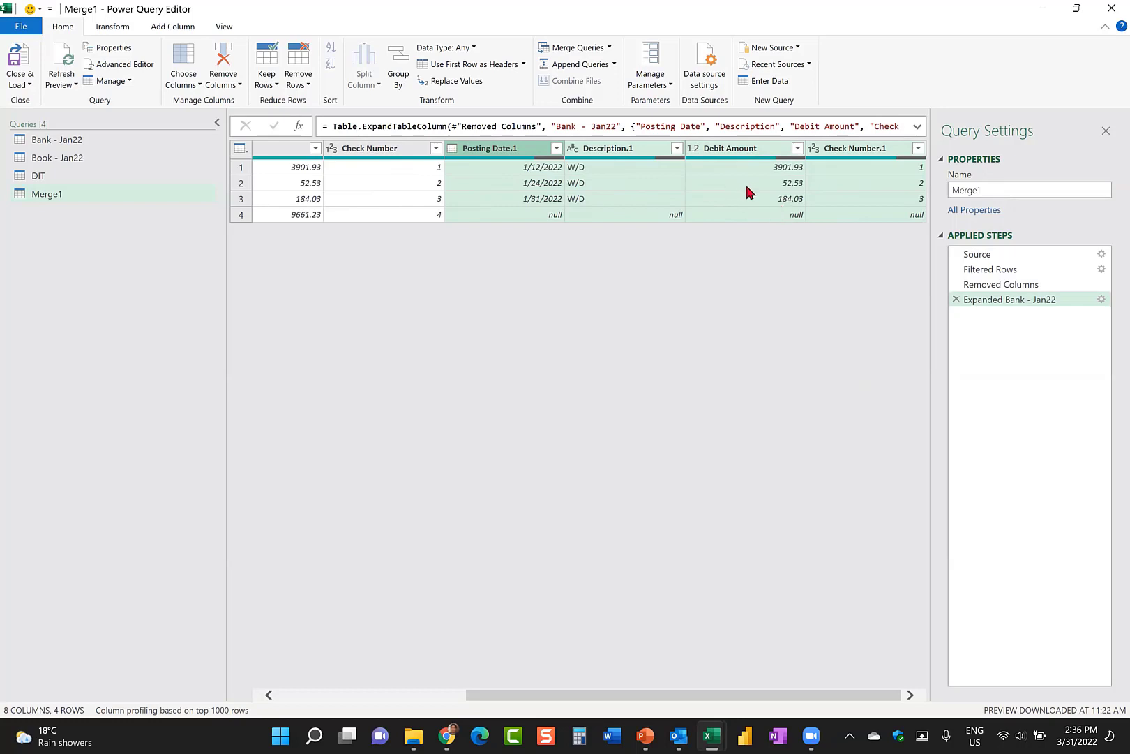
{"action": "scroll", "coordinate": [753, 194], "scroll_direction": "left", "scroll_amount": 5}
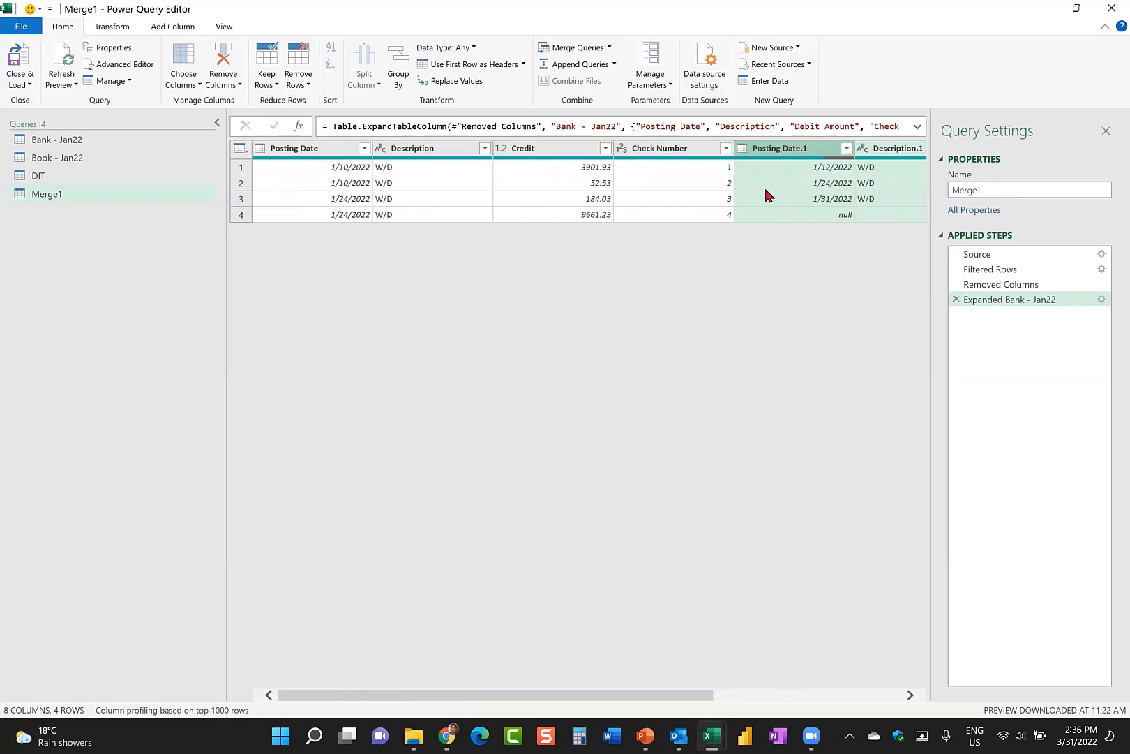
{"action": "scroll", "coordinate": [759, 201], "scroll_direction": "right", "scroll_amount": 3}
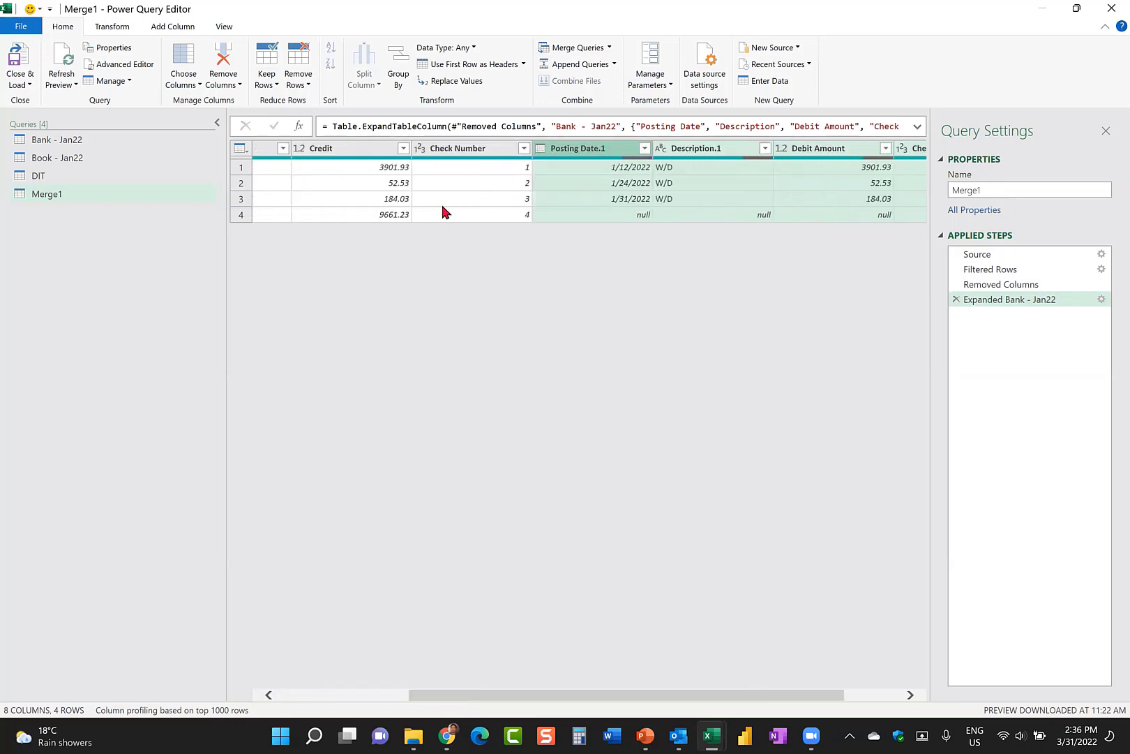
{"action": "scroll", "coordinate": [816, 228], "scroll_direction": "left", "scroll_amount": 4}
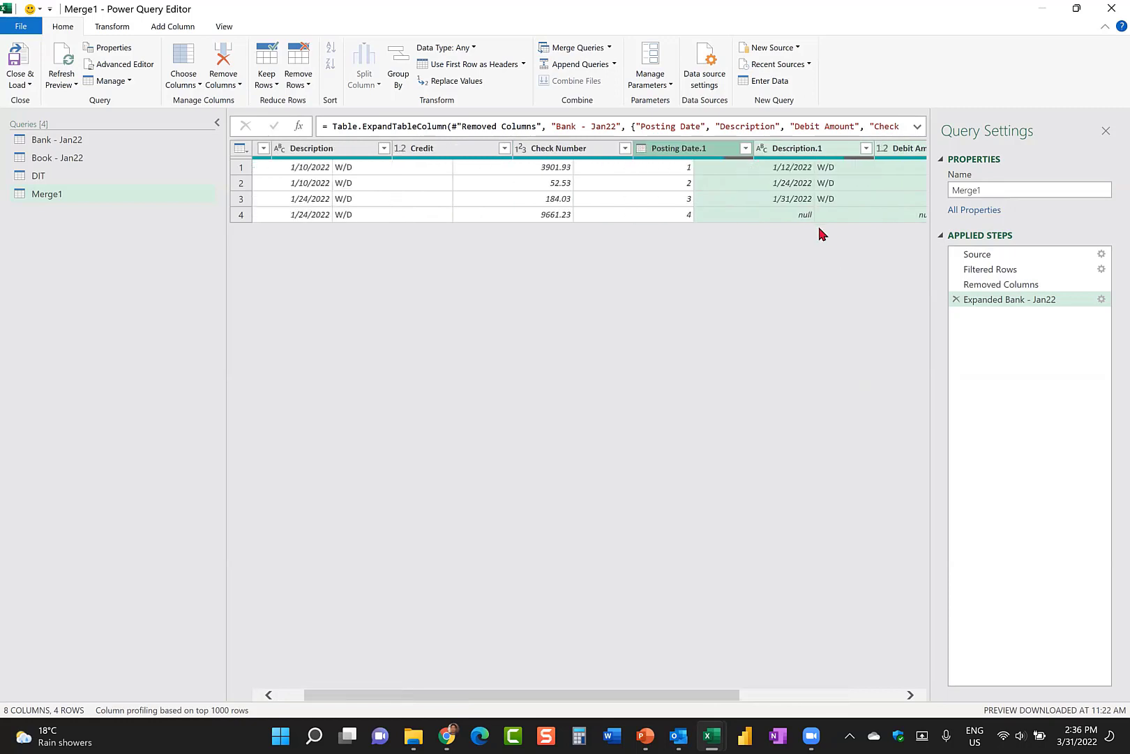
{"action": "scroll", "coordinate": [811, 227], "scroll_direction": "right", "scroll_amount": 5}
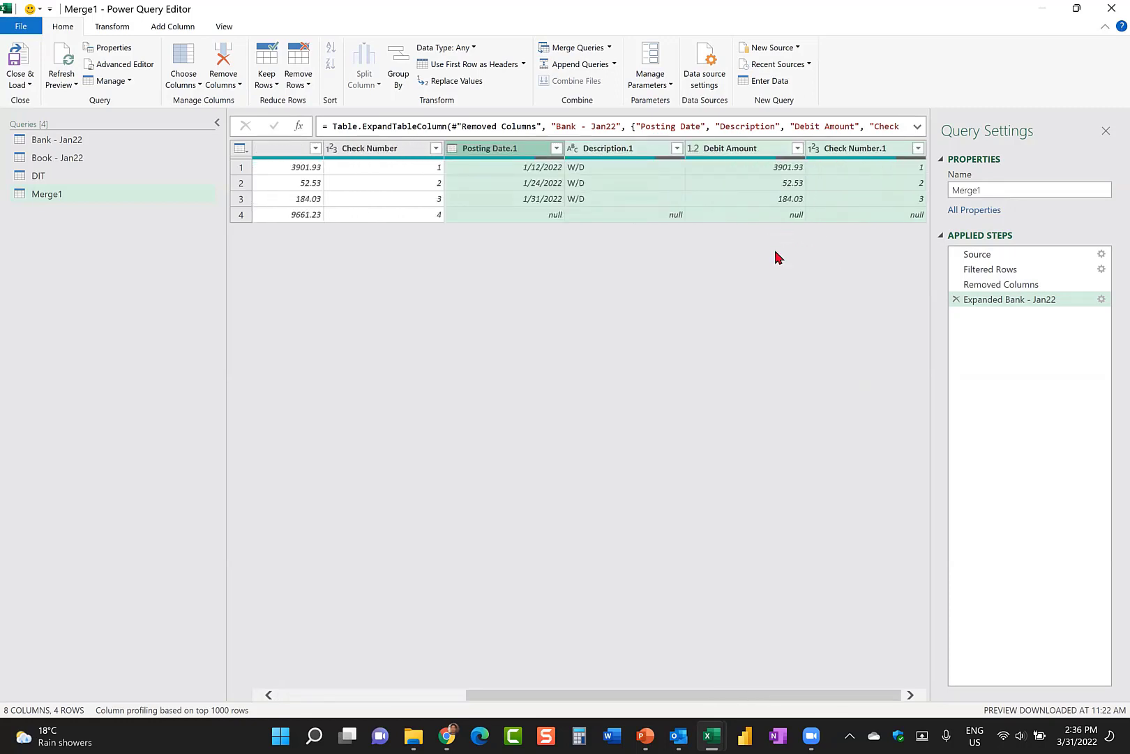
{"action": "key", "text": "alt+Tab"}
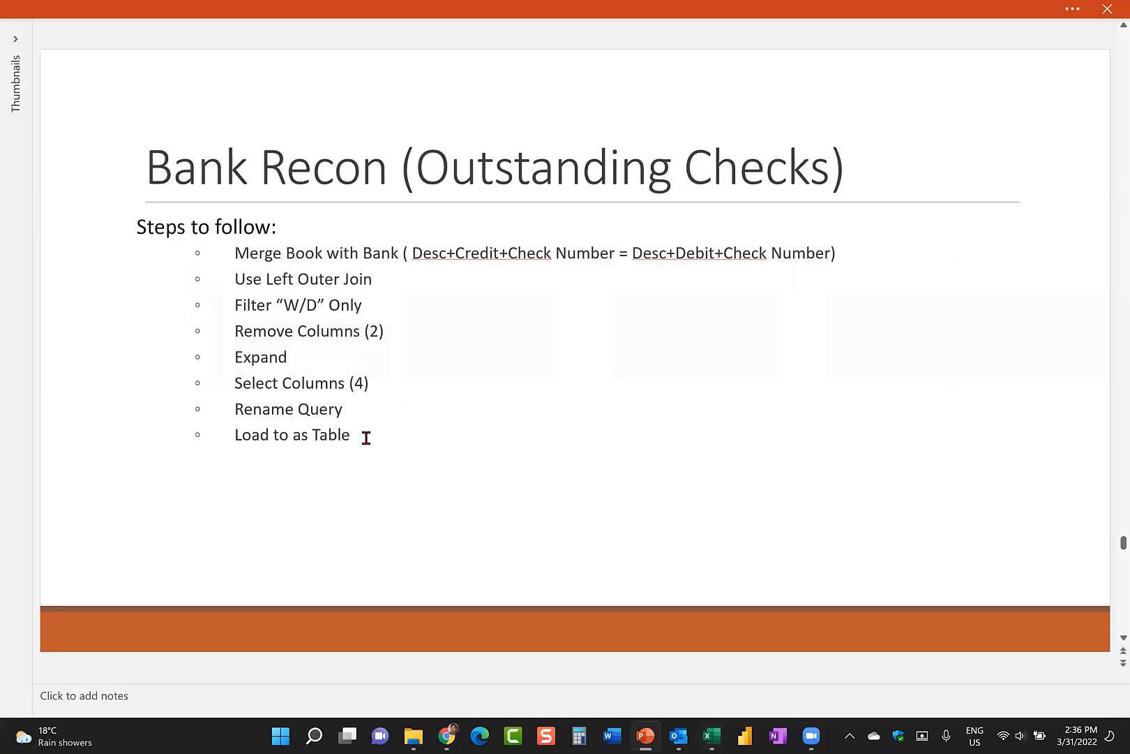
{"action": "key", "text": "alt+Tab"}
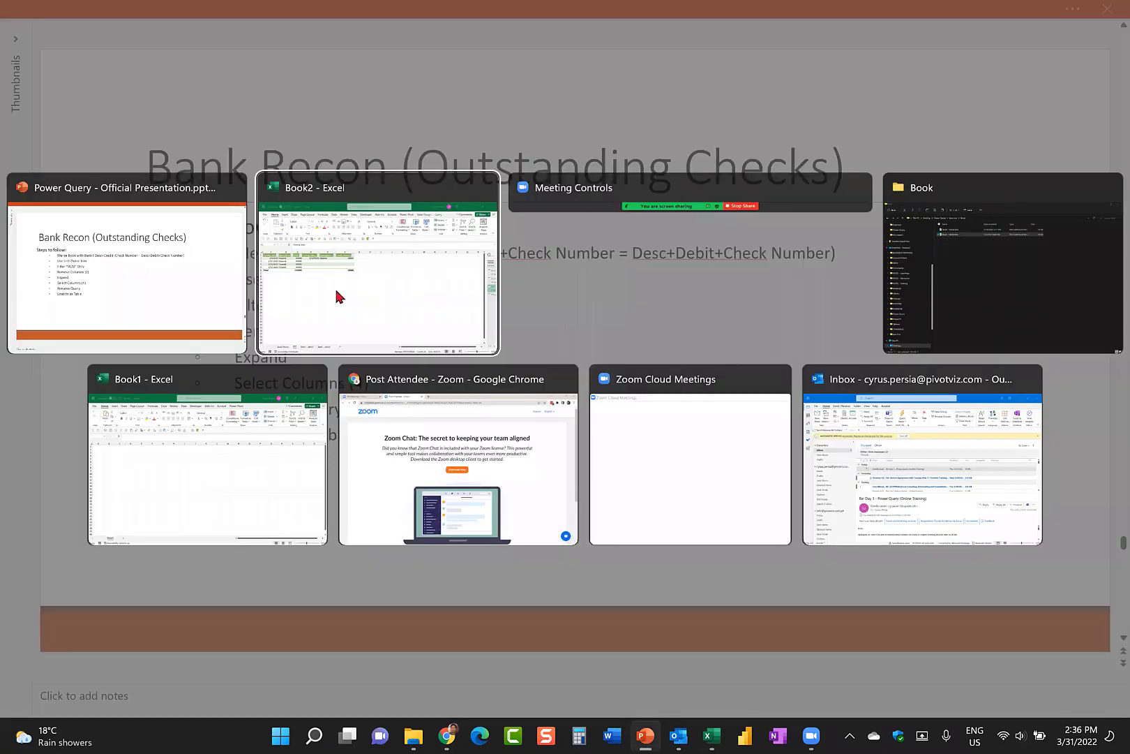
{"action": "left_click", "coordinate": [422, 311]}
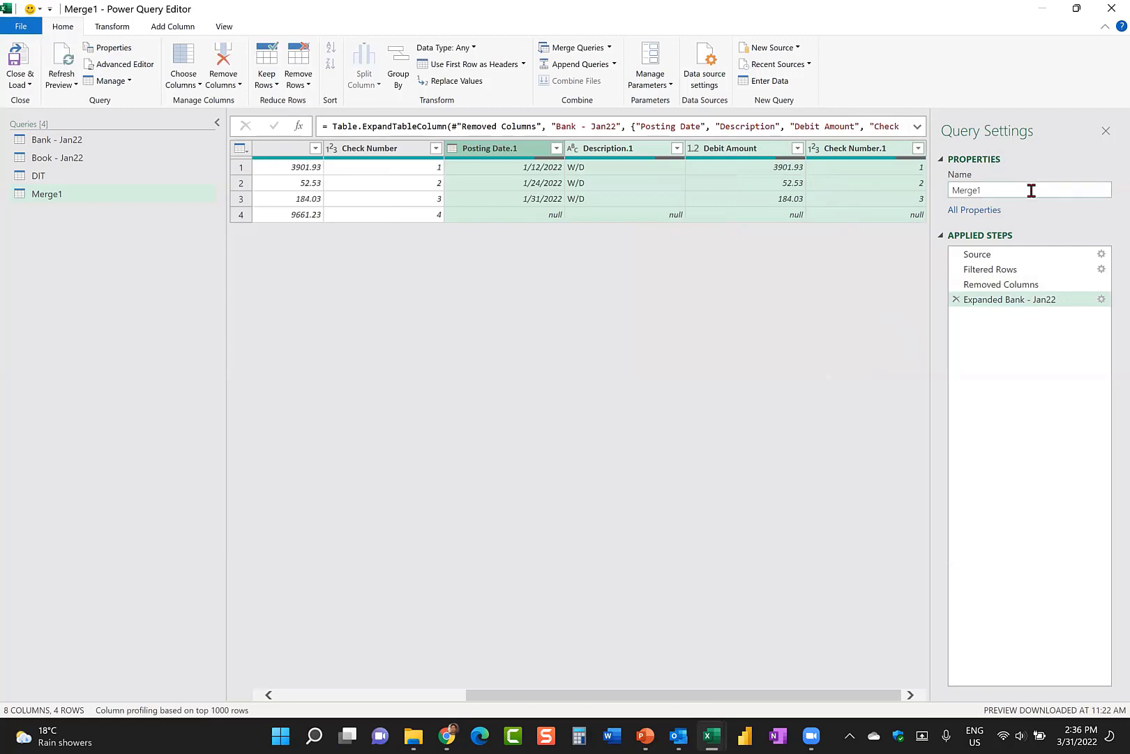
Rename the Merge1 query as Out-Checks.
{"action": "double_click", "coordinate": [1010, 190]}
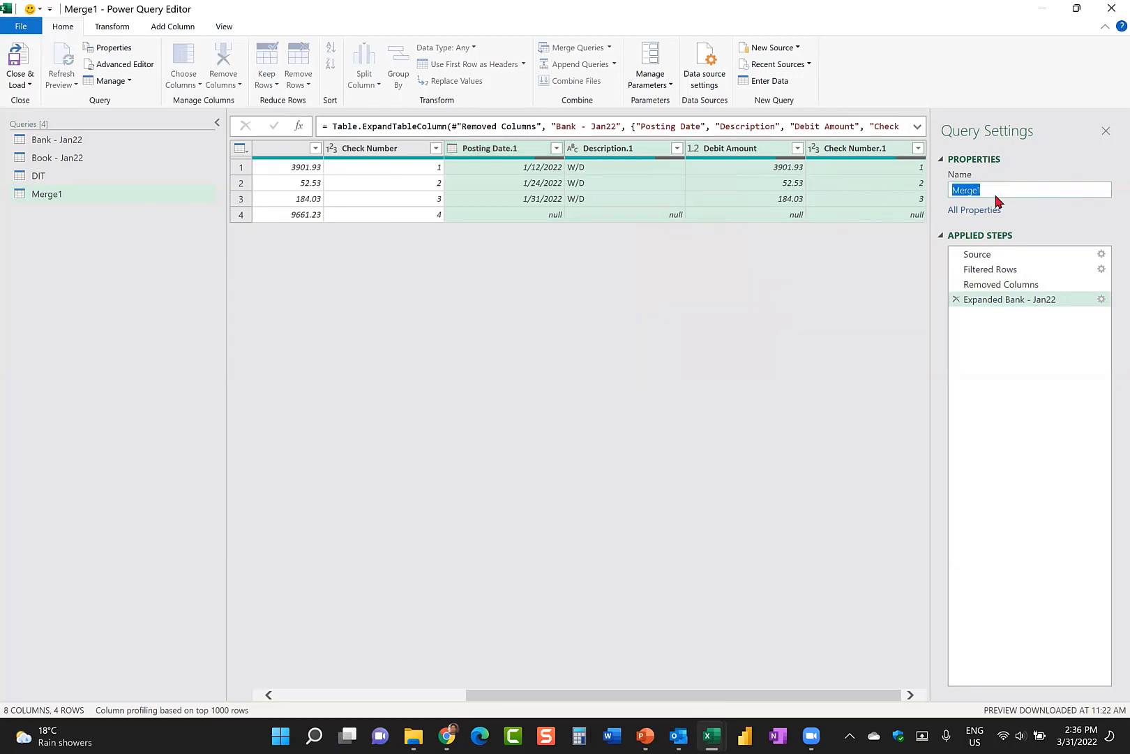
{"action": "type", "text": "Out"}
{"action": "key", "text": "BackSpace"}
{"action": "type", "text": "Checks"}
{"action": "key", "text": "Return"}
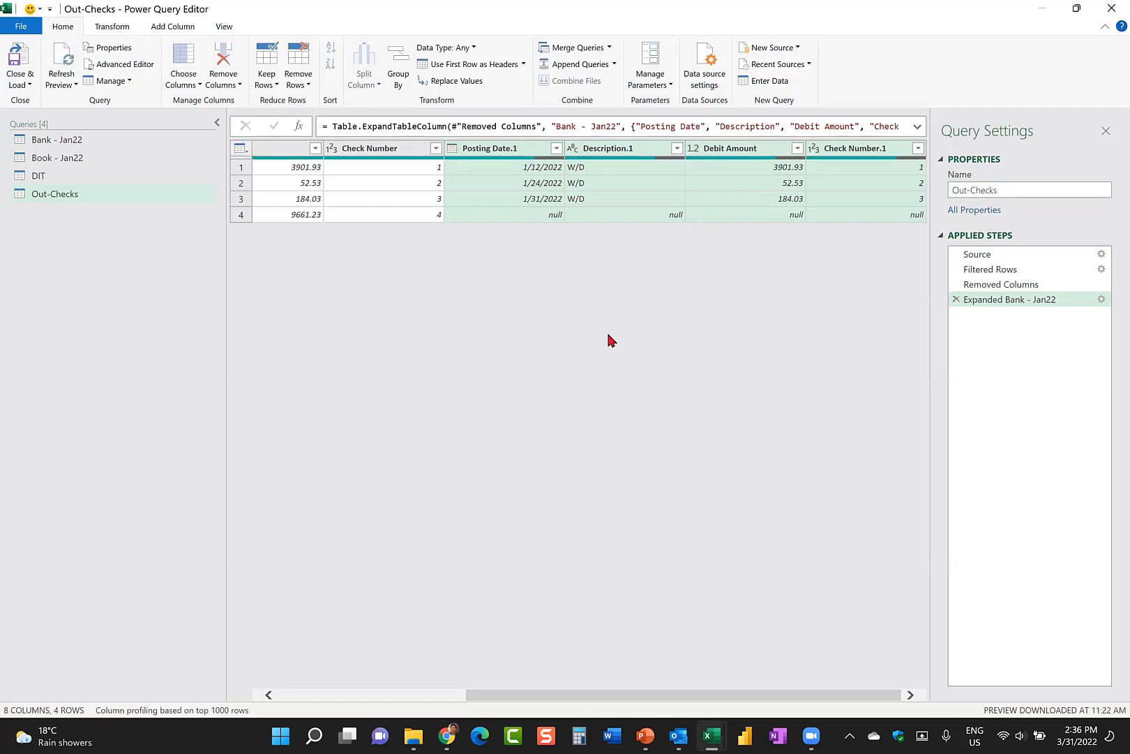
Load the Out-Checks query as a table on a new worksheet.
{"action": "left_click", "coordinate": [21, 84]}
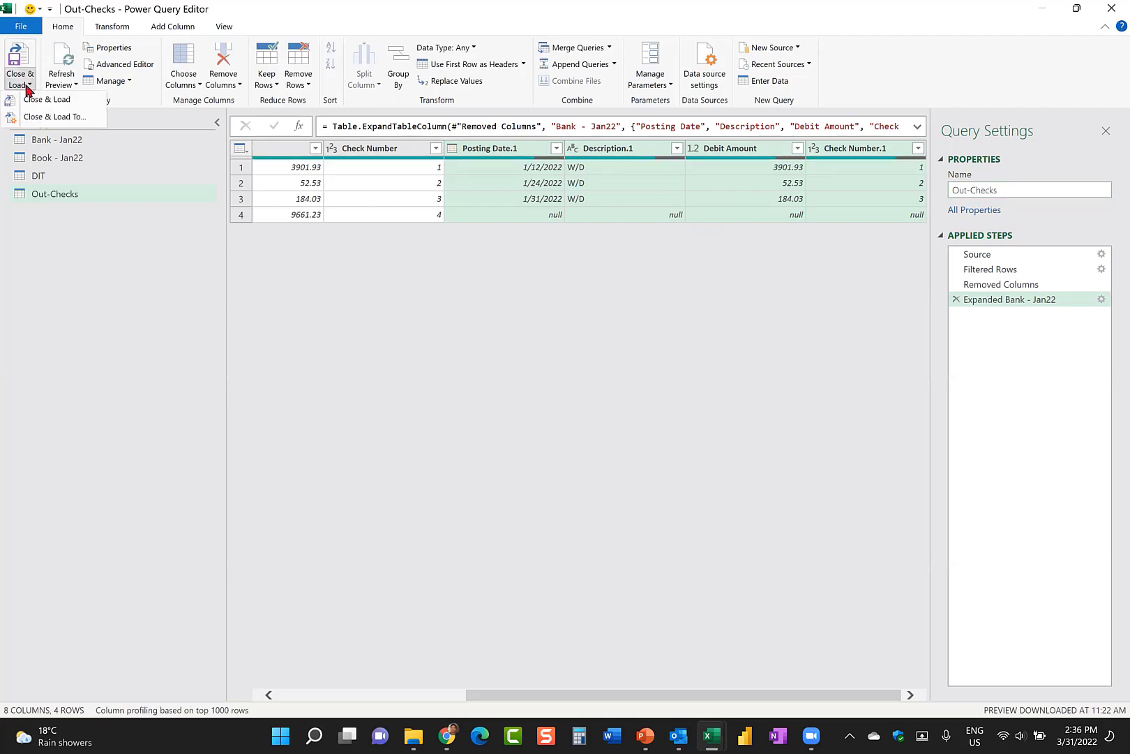
{"action": "left_click", "coordinate": [48, 117]}
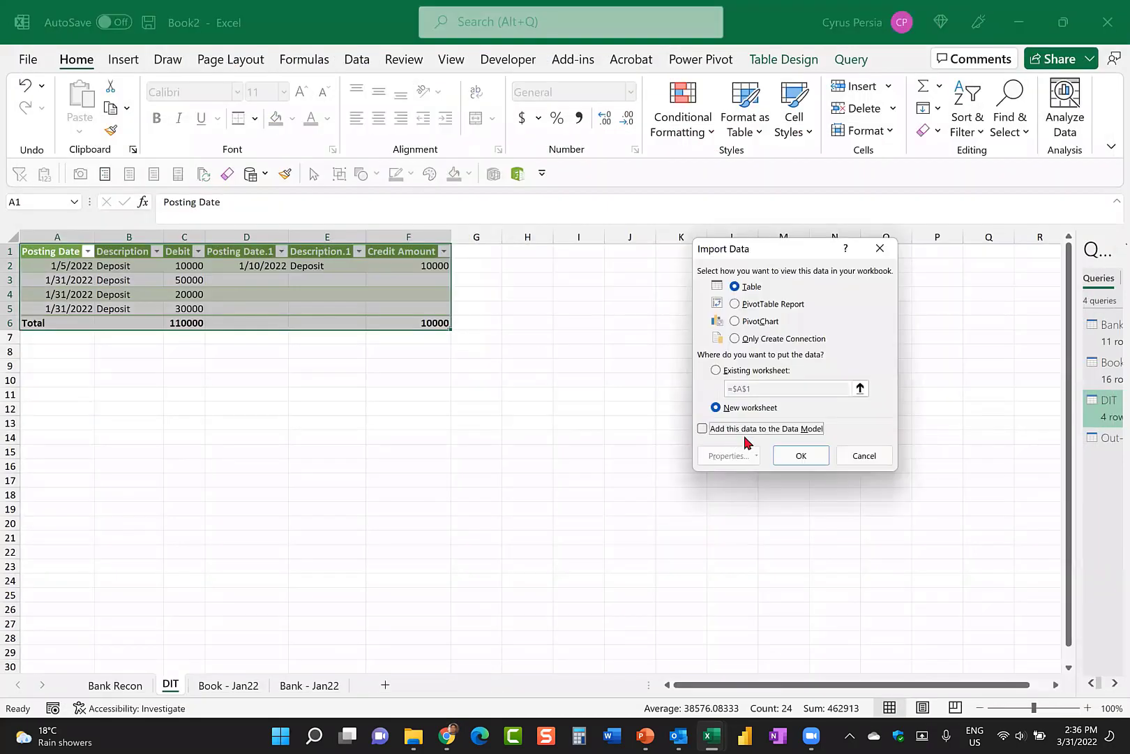
{"action": "left_click", "coordinate": [802, 456]}
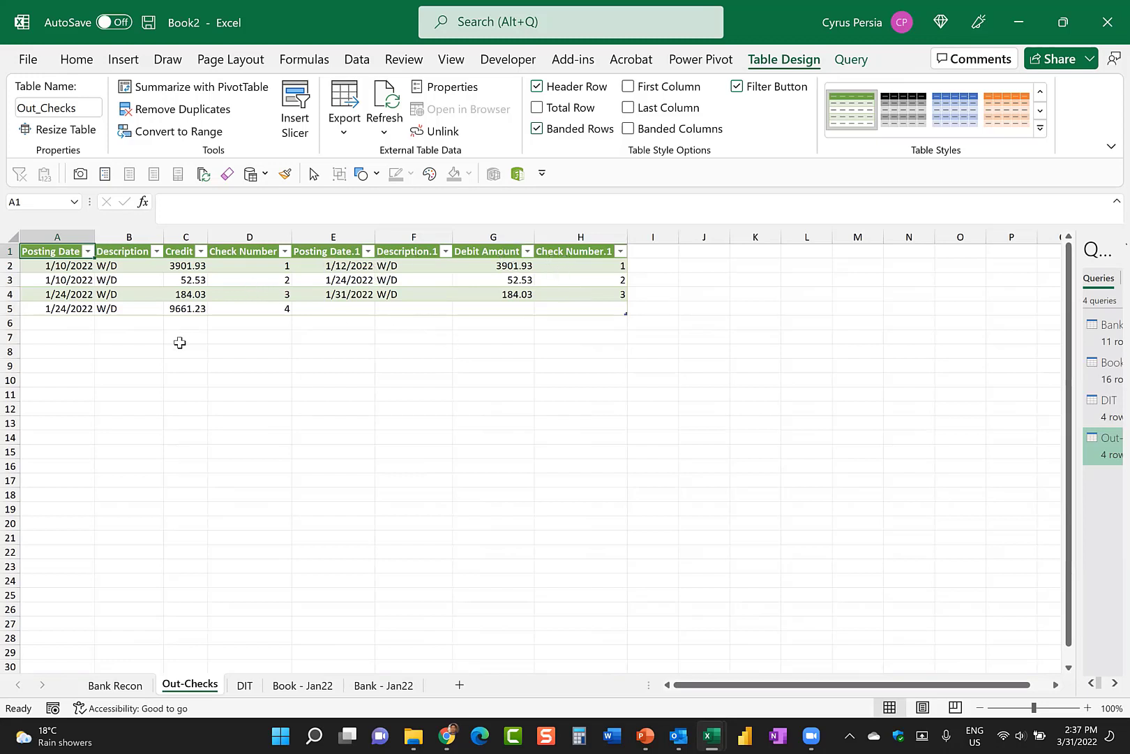
Filter the Out-Checks table's Check Number.1 column to show only blanks.
{"action": "left_click", "coordinate": [272, 309]}
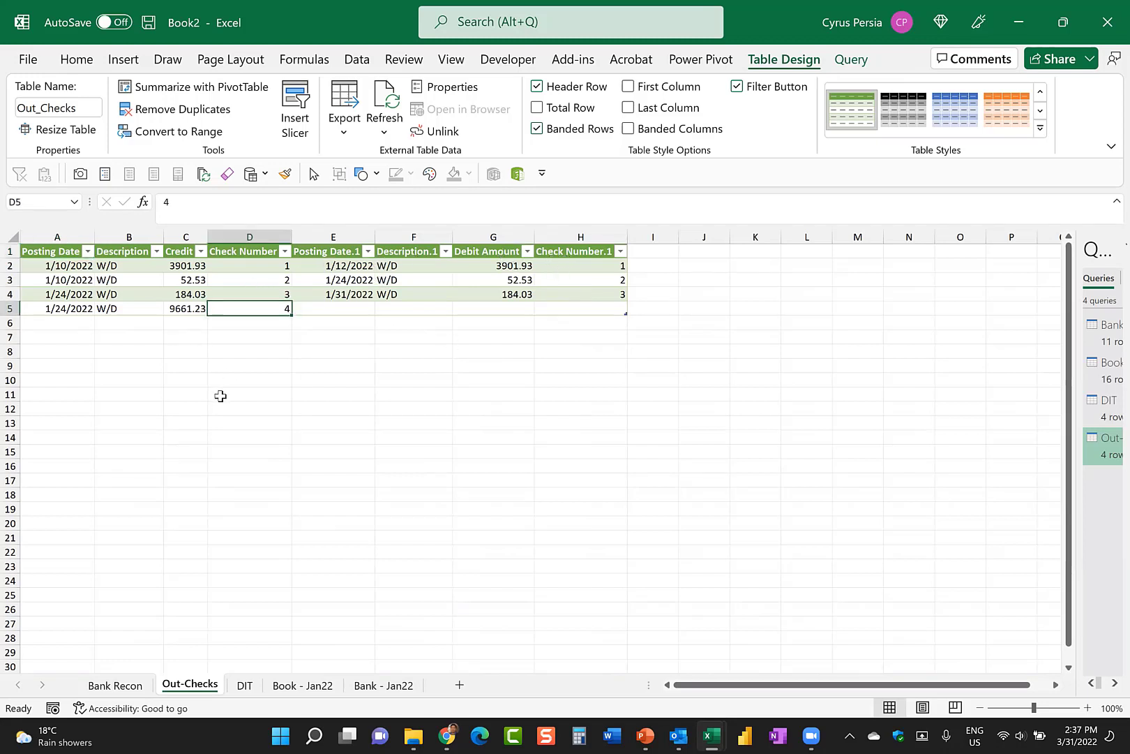
{"action": "left_click", "coordinate": [622, 253]}
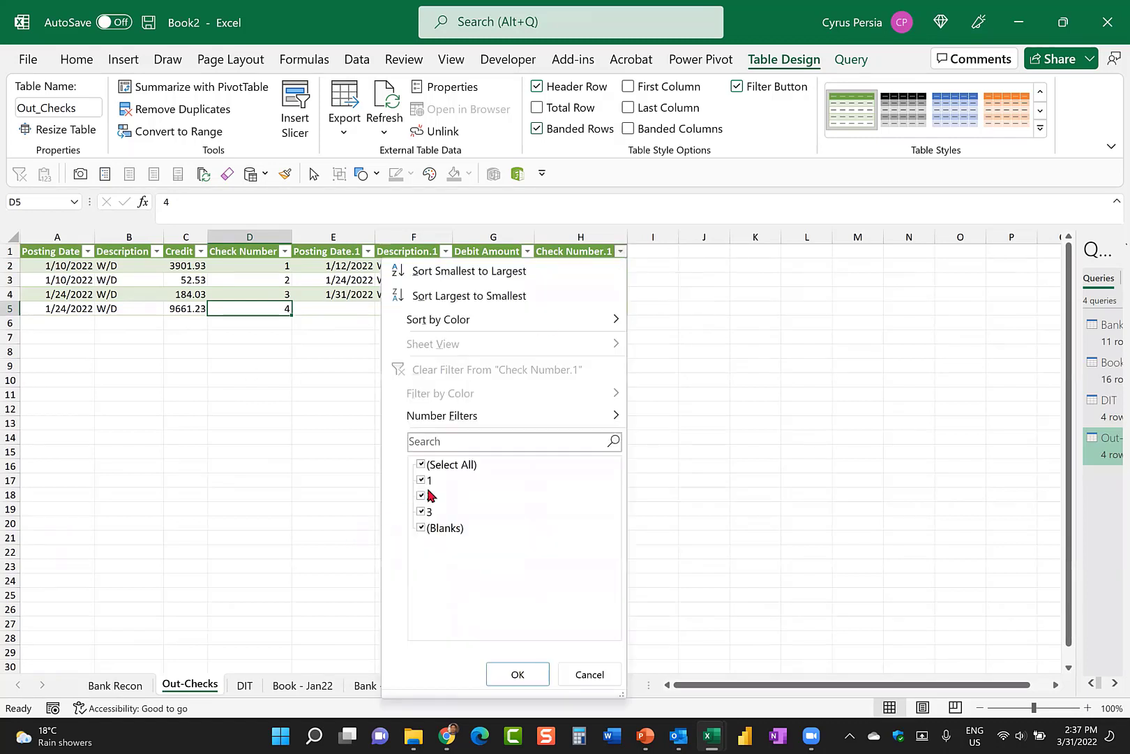
{"action": "left_click", "coordinate": [420, 464]}
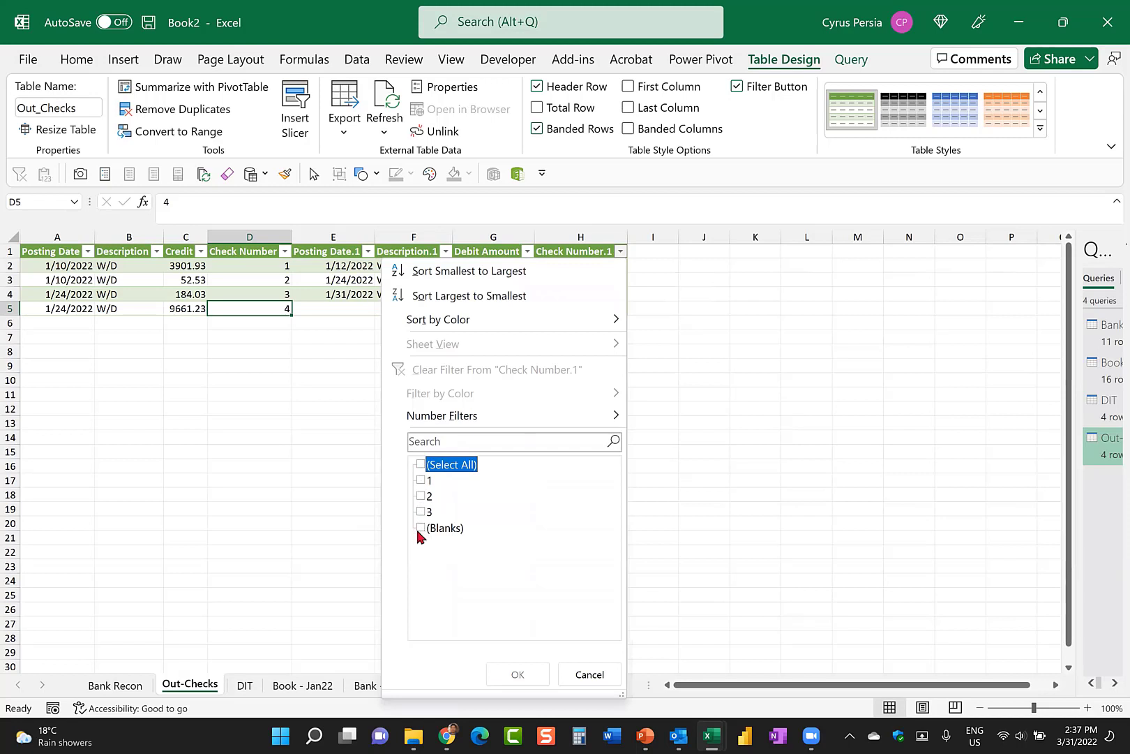
{"action": "left_click", "coordinate": [421, 528]}
{"action": "left_click", "coordinate": [522, 675]}
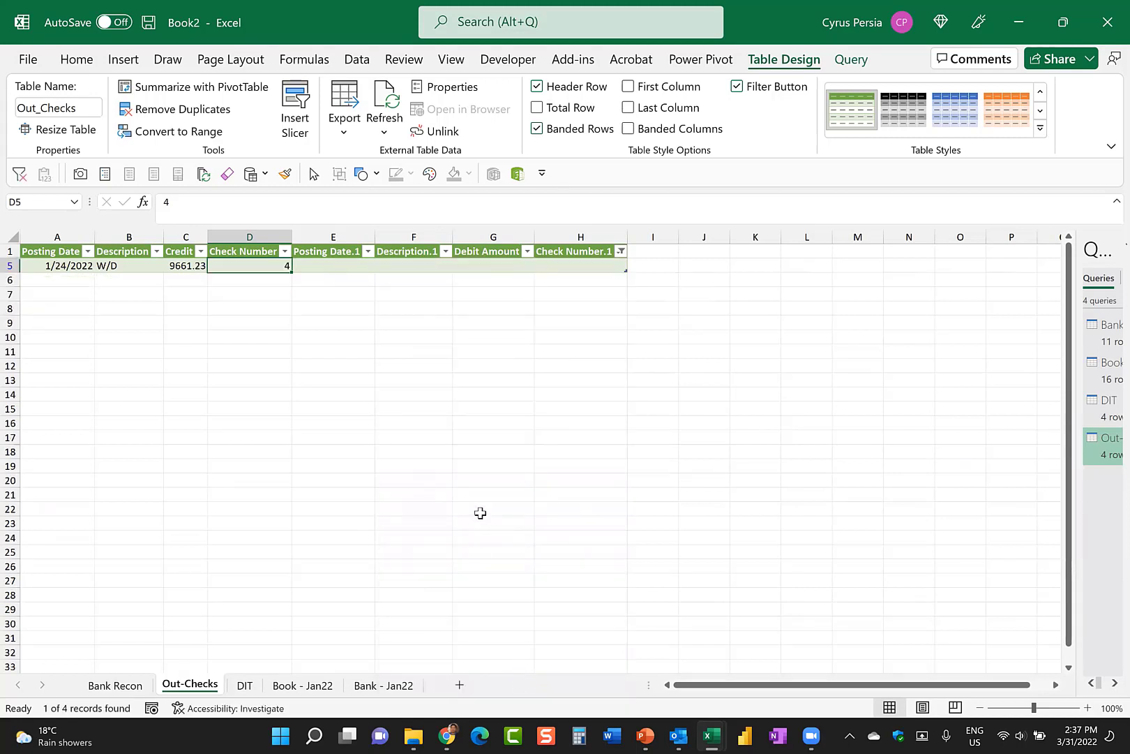
Add a total row to the Out-Checks table and total the Credit column with Sum.
{"action": "left_click", "coordinate": [183, 266]}
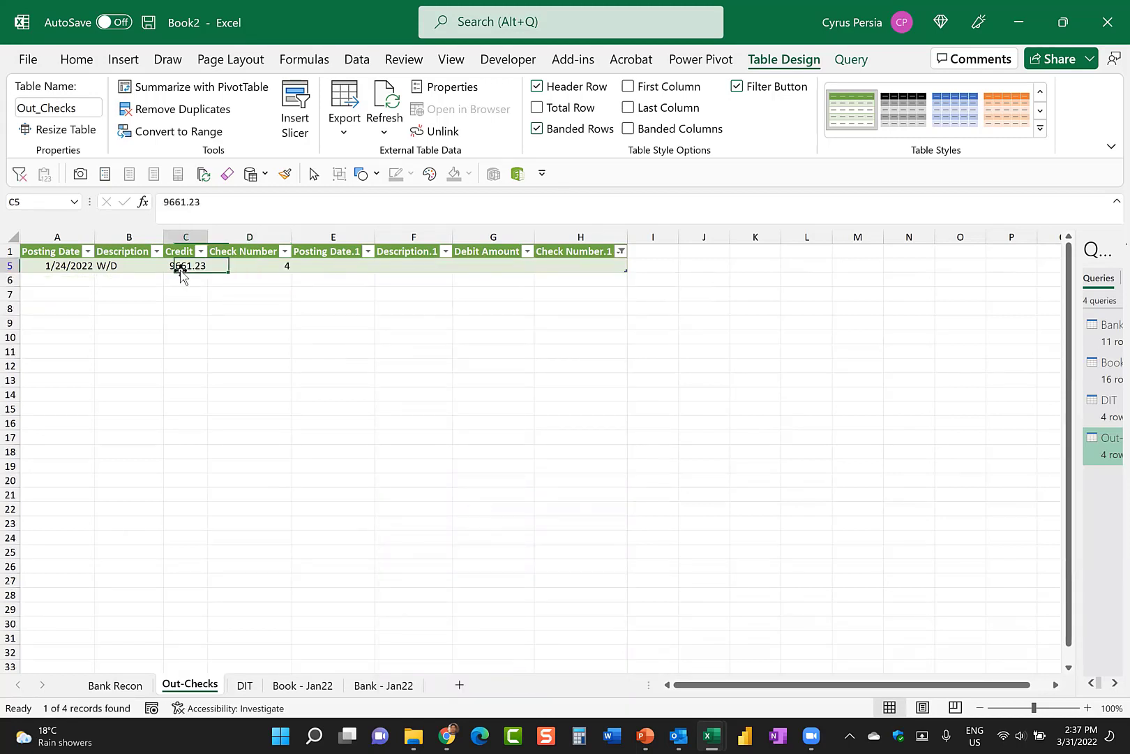
{"action": "left_click", "coordinate": [537, 108]}
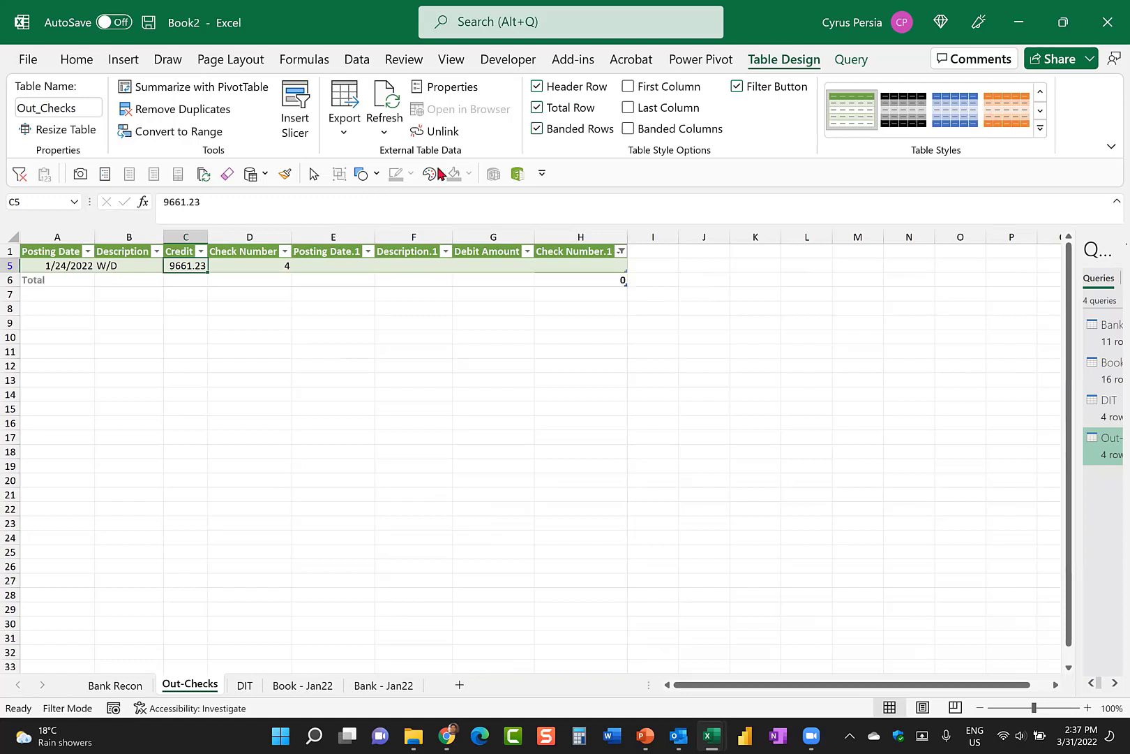
{"action": "left_click", "coordinate": [183, 281]}
{"action": "left_click", "coordinate": [214, 279]}
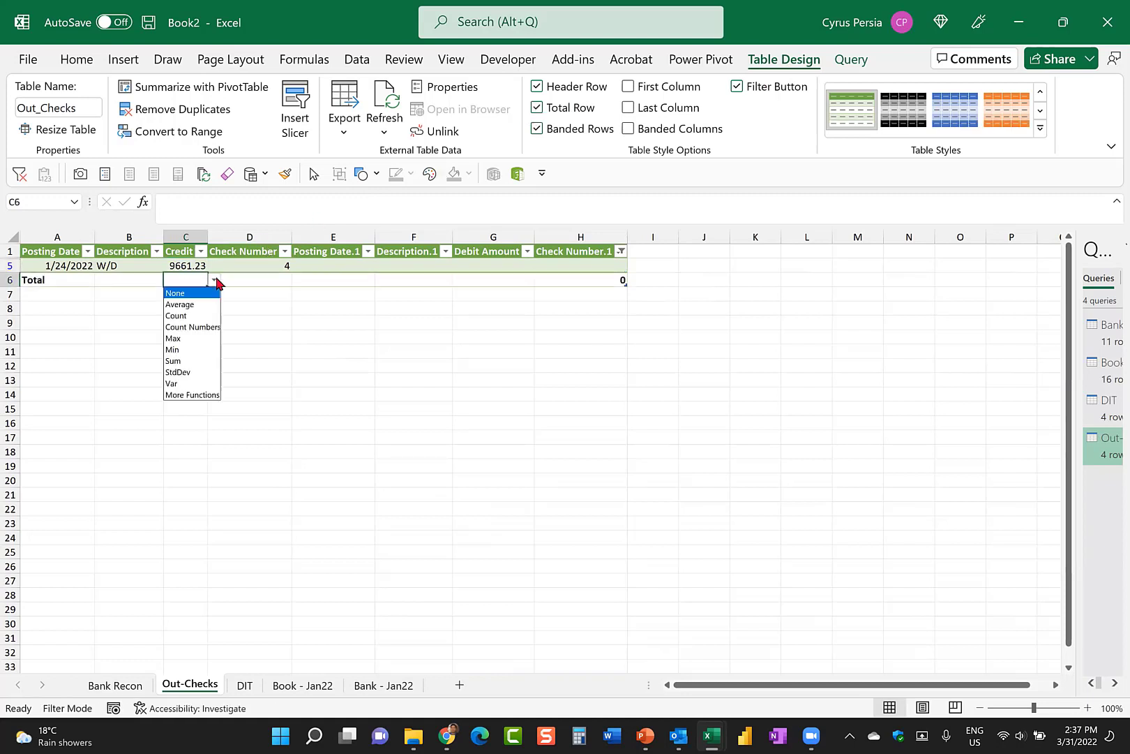
{"action": "left_click", "coordinate": [185, 361]}
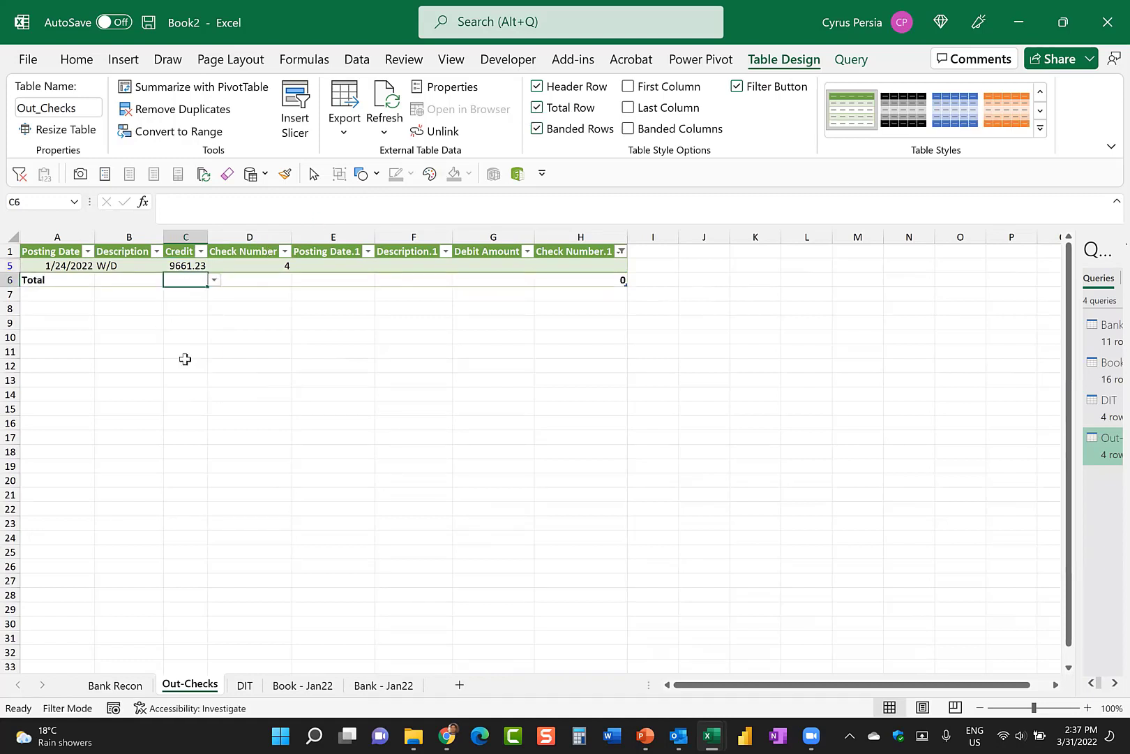
{"action": "left_click", "coordinate": [206, 321]}
{"action": "key", "text": "Up"}
{"action": "key", "text": "Up"}
{"action": "key", "text": "Up"}
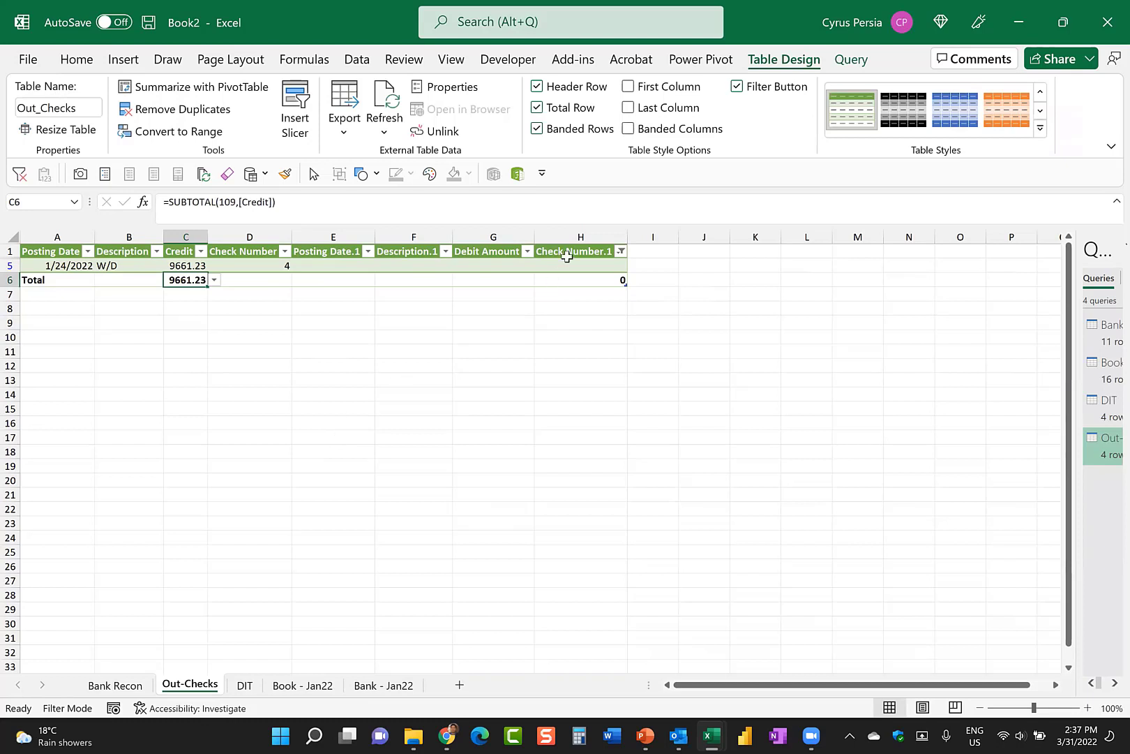
Clear the filter from Check Number.1 and total the Debit Amount column with Sum.
{"action": "left_click", "coordinate": [619, 252]}
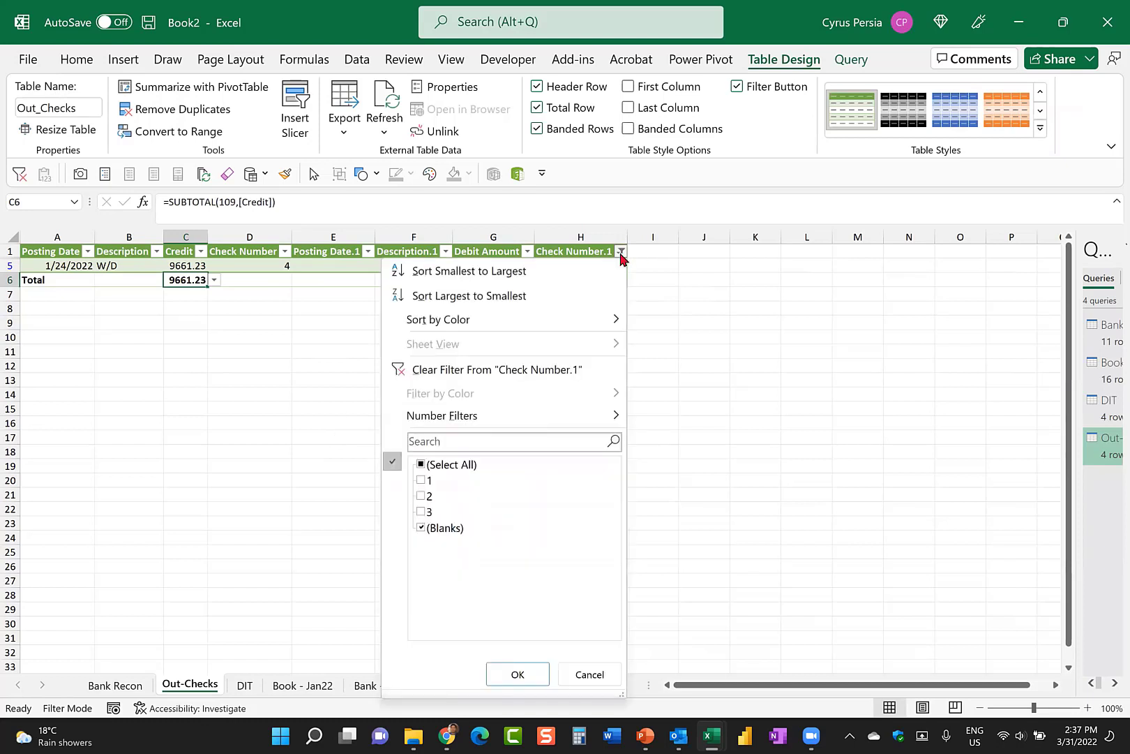
{"action": "left_click", "coordinate": [561, 374]}
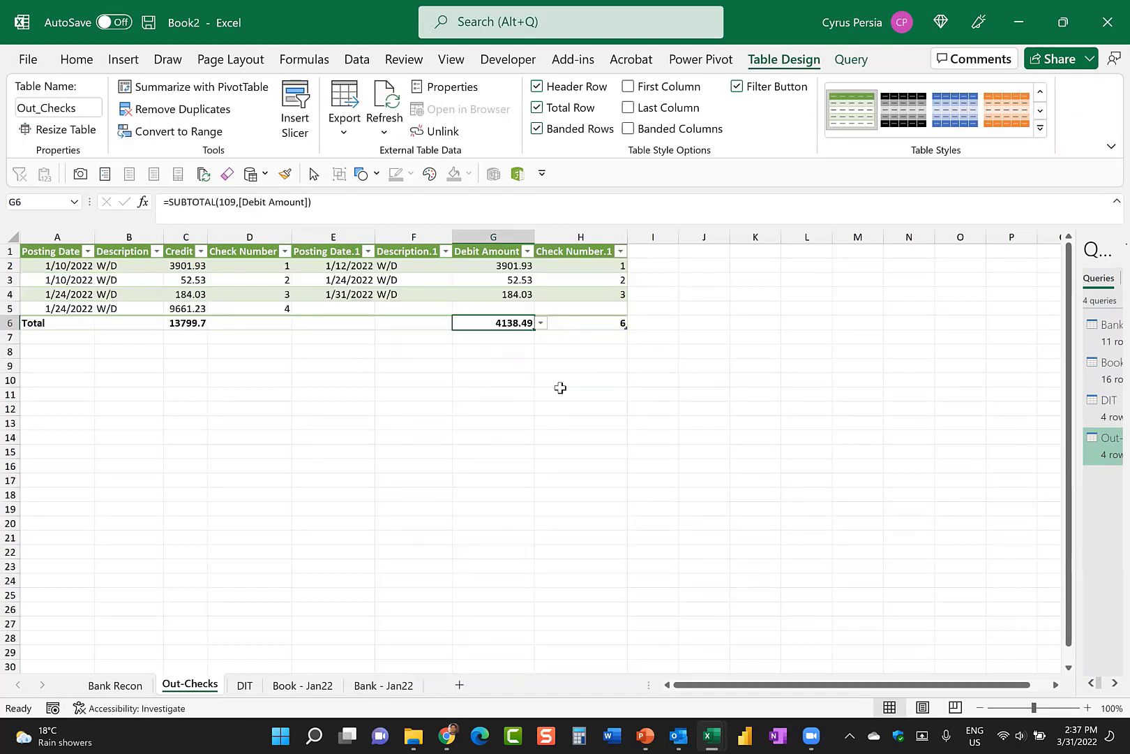
{"action": "left_click", "coordinate": [562, 391]}
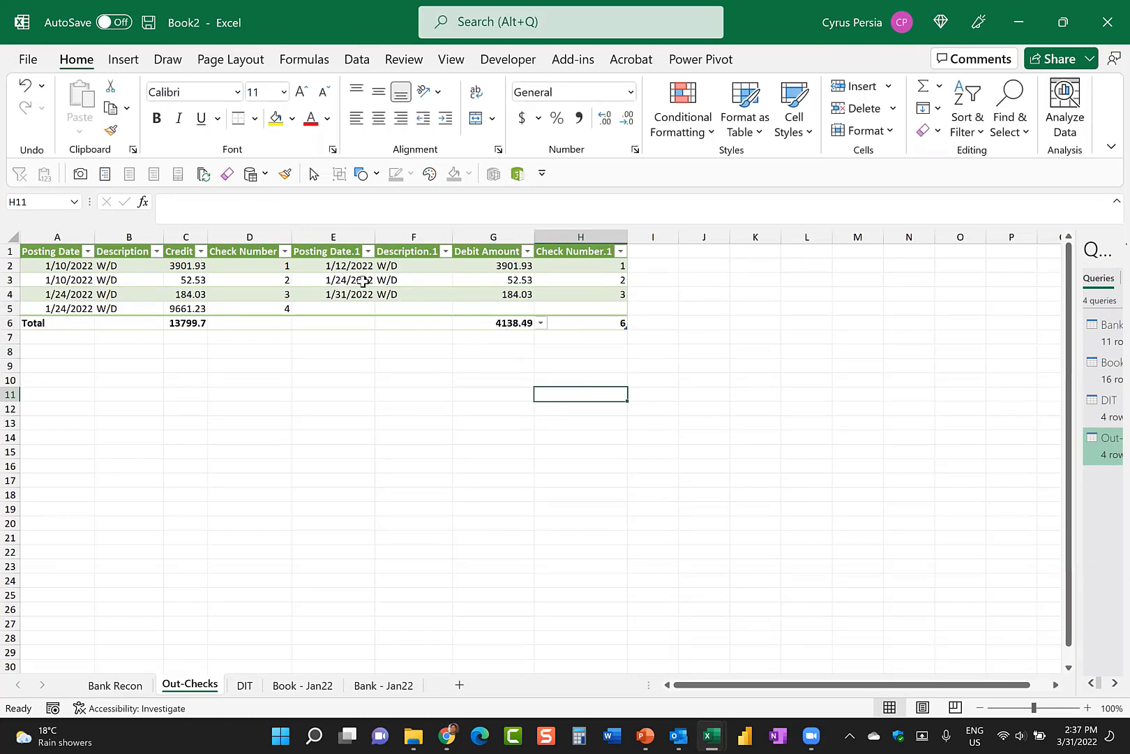
Reapply the blanks-only filter to the Check Number.1 column of the Out-Checks table.
{"action": "left_click", "coordinate": [621, 255]}
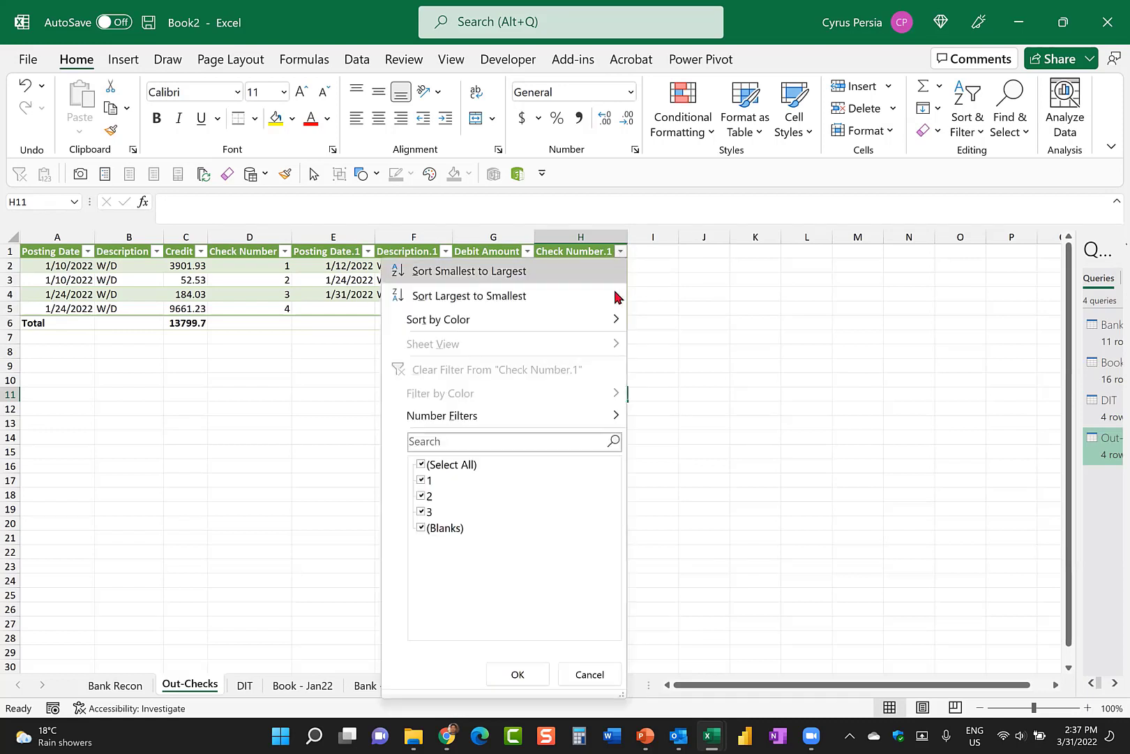
{"action": "left_click", "coordinate": [420, 465]}
{"action": "left_click", "coordinate": [420, 528]}
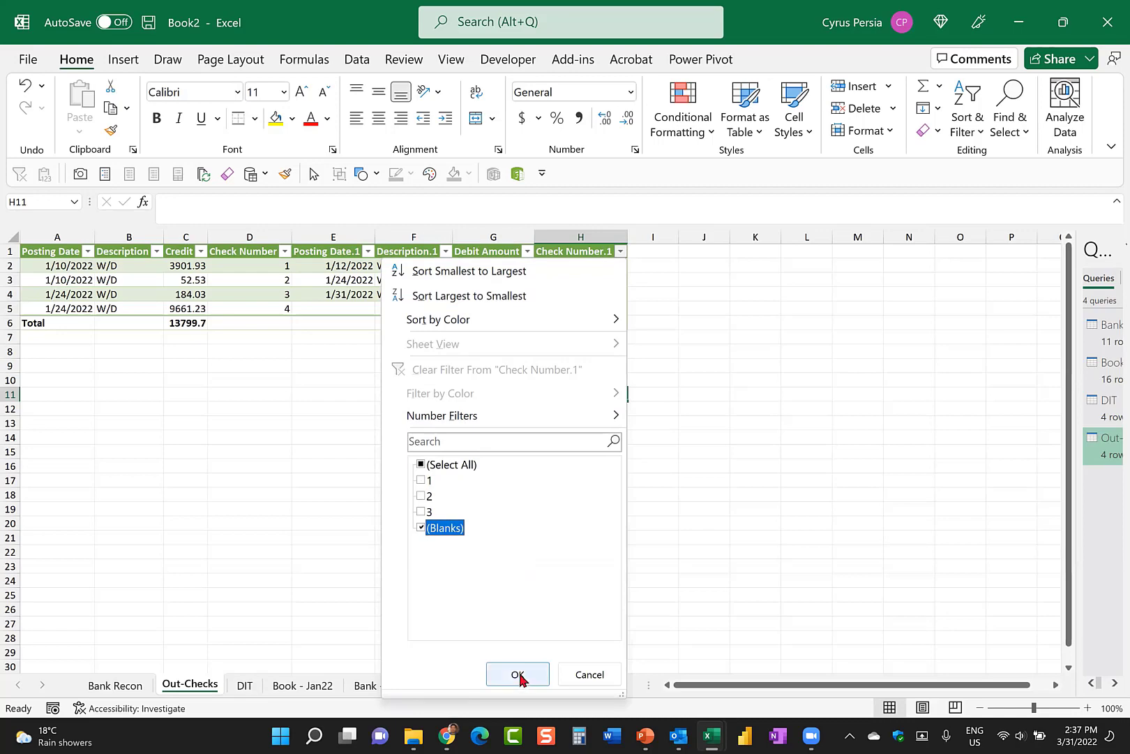
{"action": "left_click", "coordinate": [517, 673]}
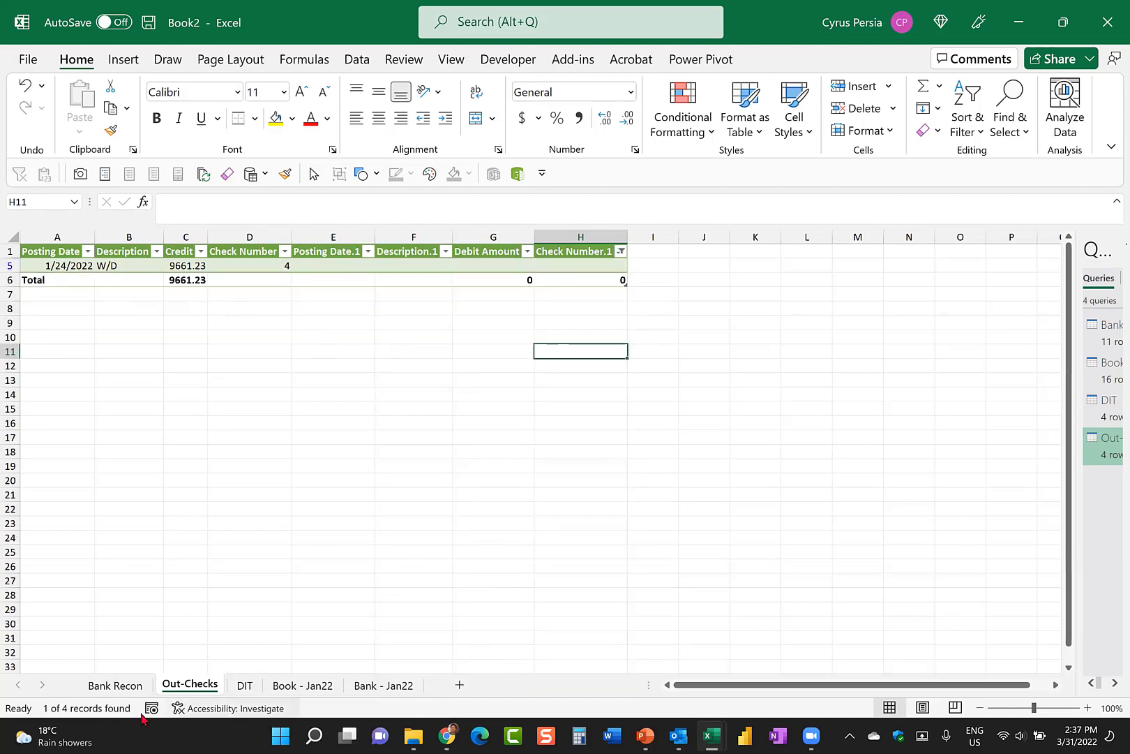
On the Bank Recon sheet, enter =-Out_Checks[[#Totals],[Credit]] in B7 as the outstanding checks deduction.
{"action": "left_click", "coordinate": [115, 686]}
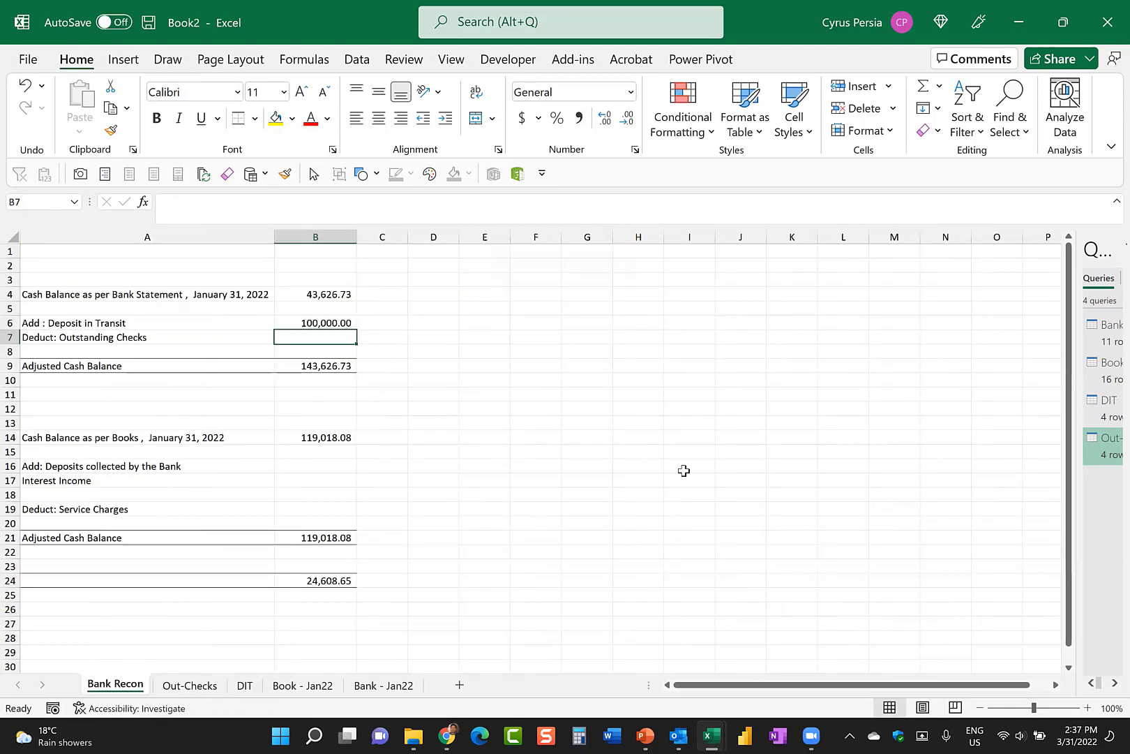
{"action": "type", "text": "=-"}
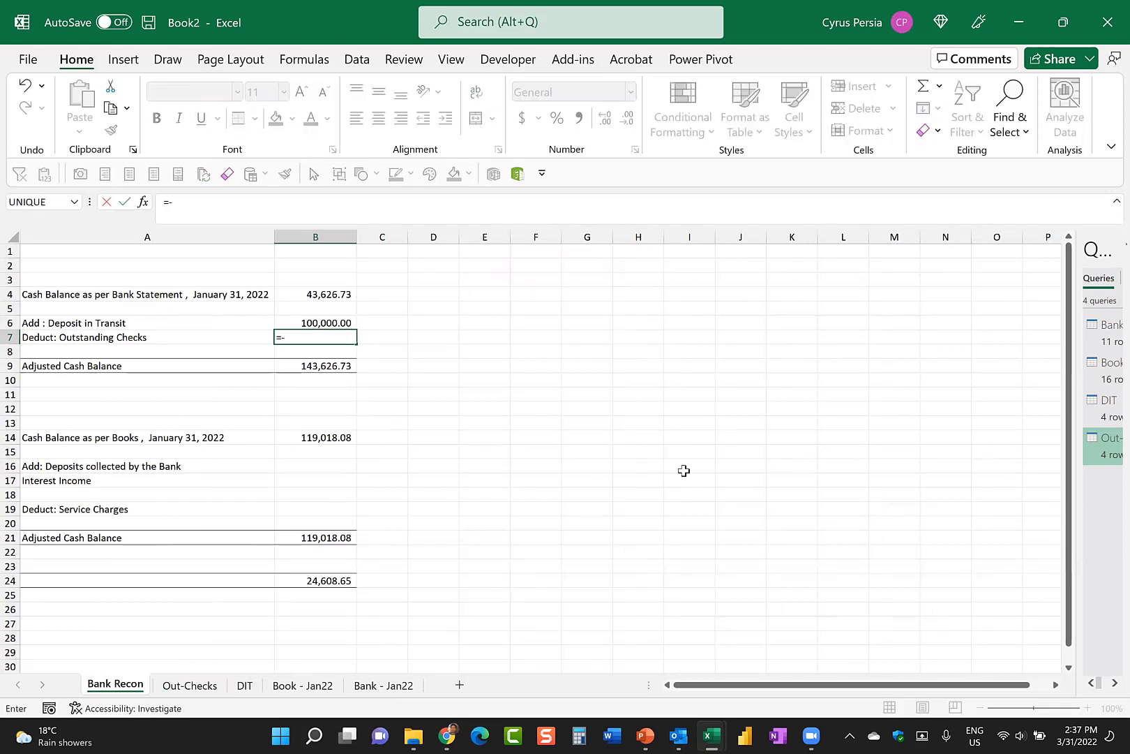
{"action": "left_click", "coordinate": [187, 686]}
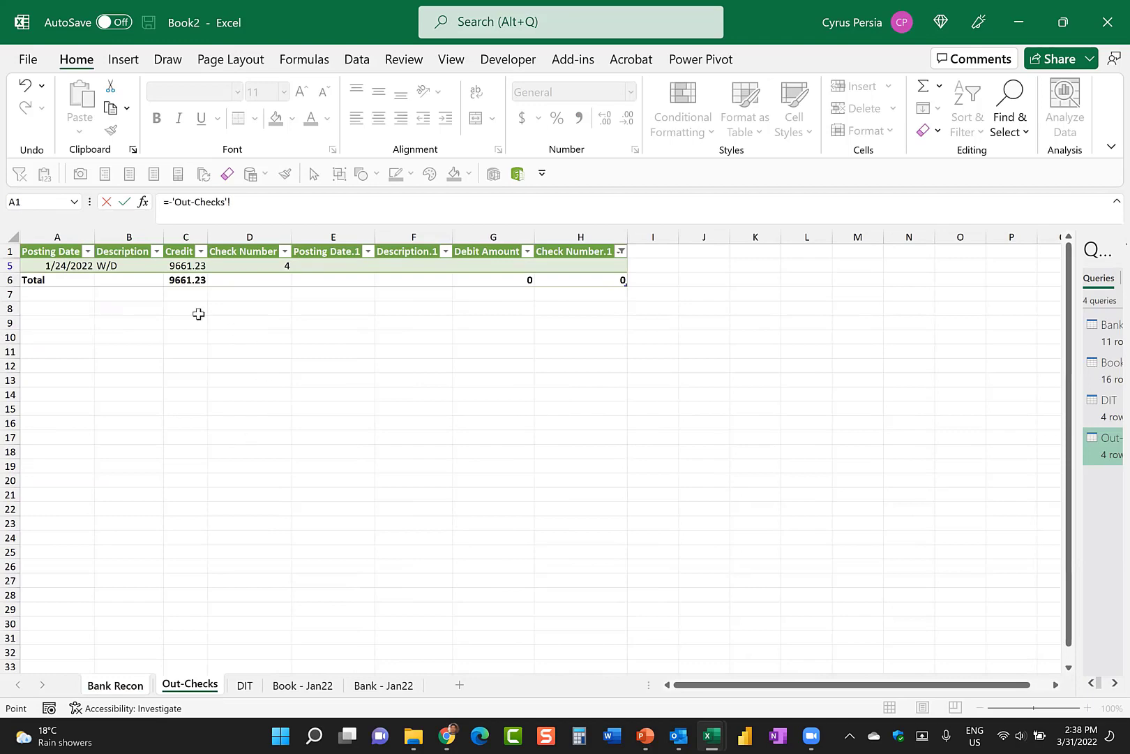
{"action": "left_click", "coordinate": [188, 281]}
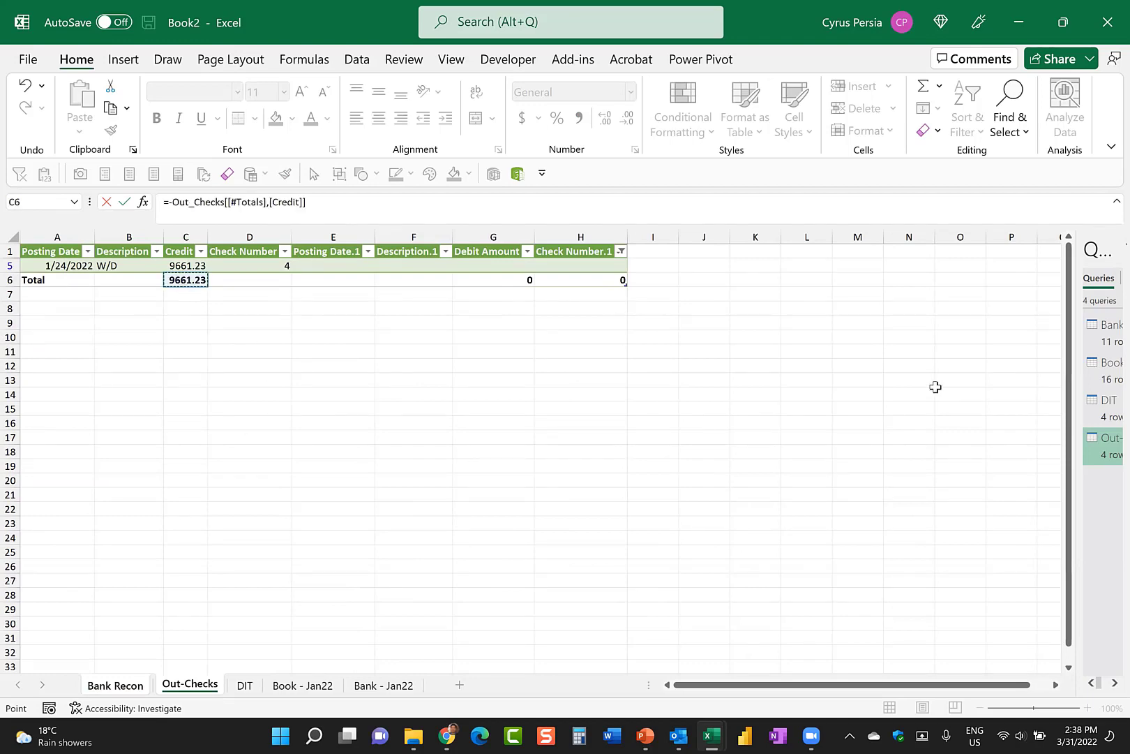
{"action": "key", "text": "Return"}
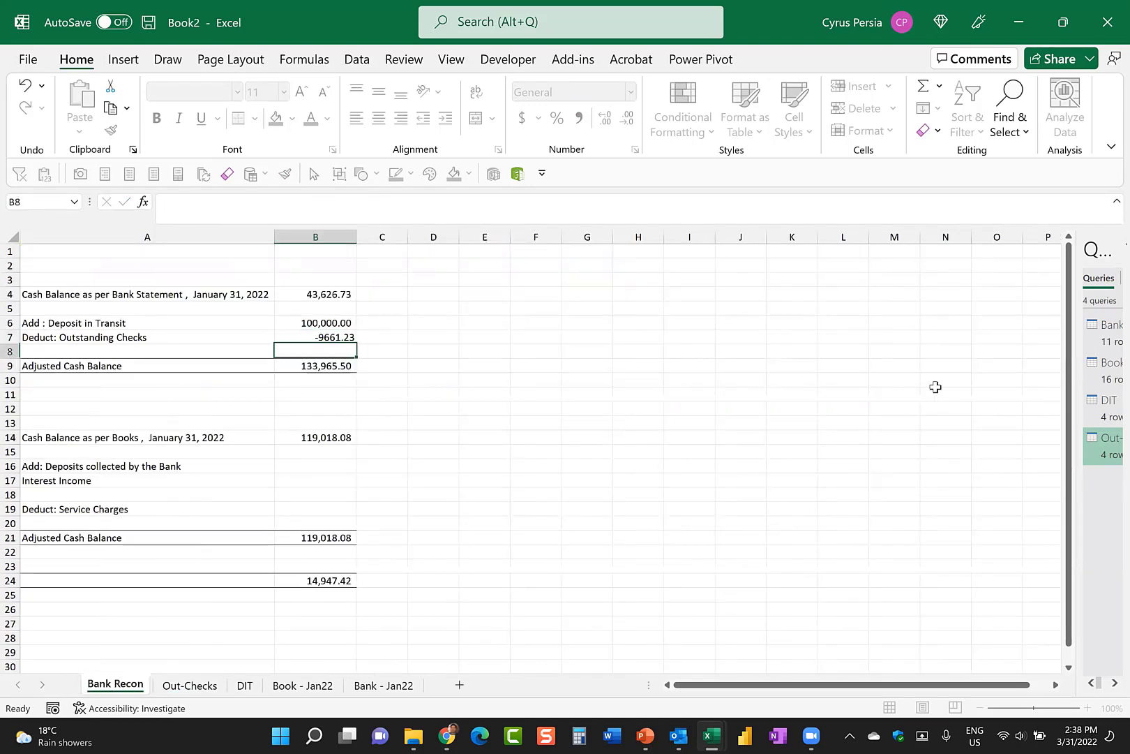
Apply Comma Style to the outstanding checks amount in B7 on the Bank Recon sheet.
{"action": "left_click", "coordinate": [290, 336]}
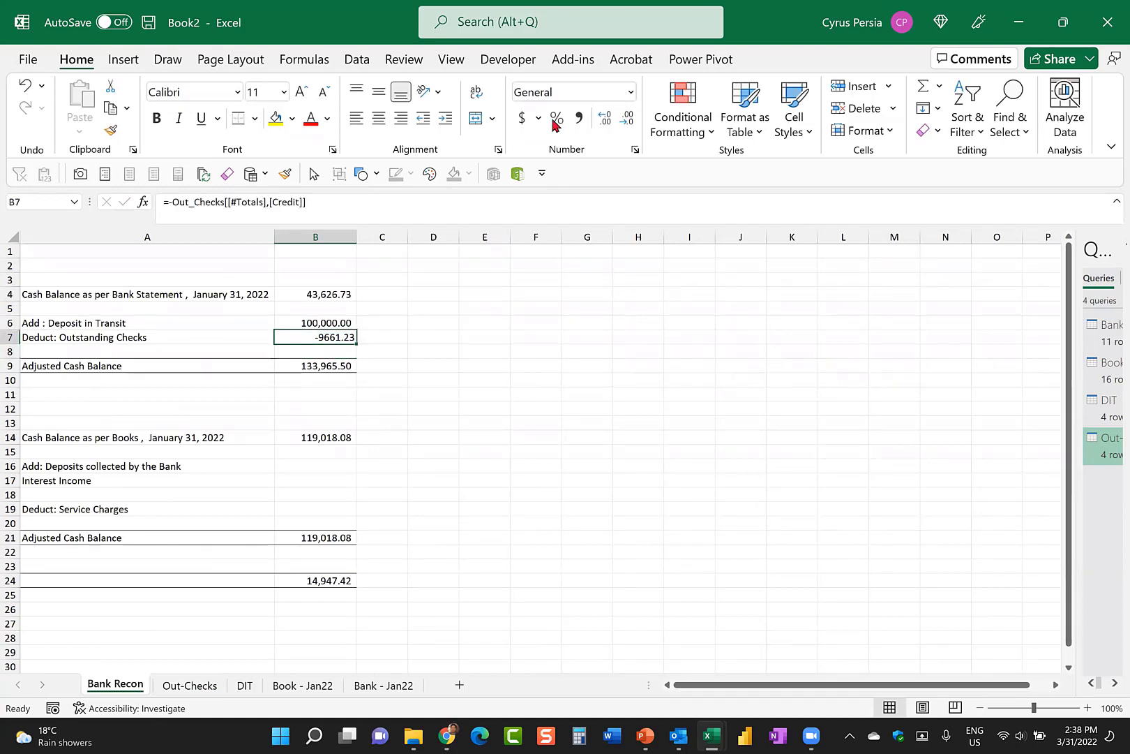
{"action": "left_click", "coordinate": [579, 118]}
{"action": "left_click", "coordinate": [432, 393]}
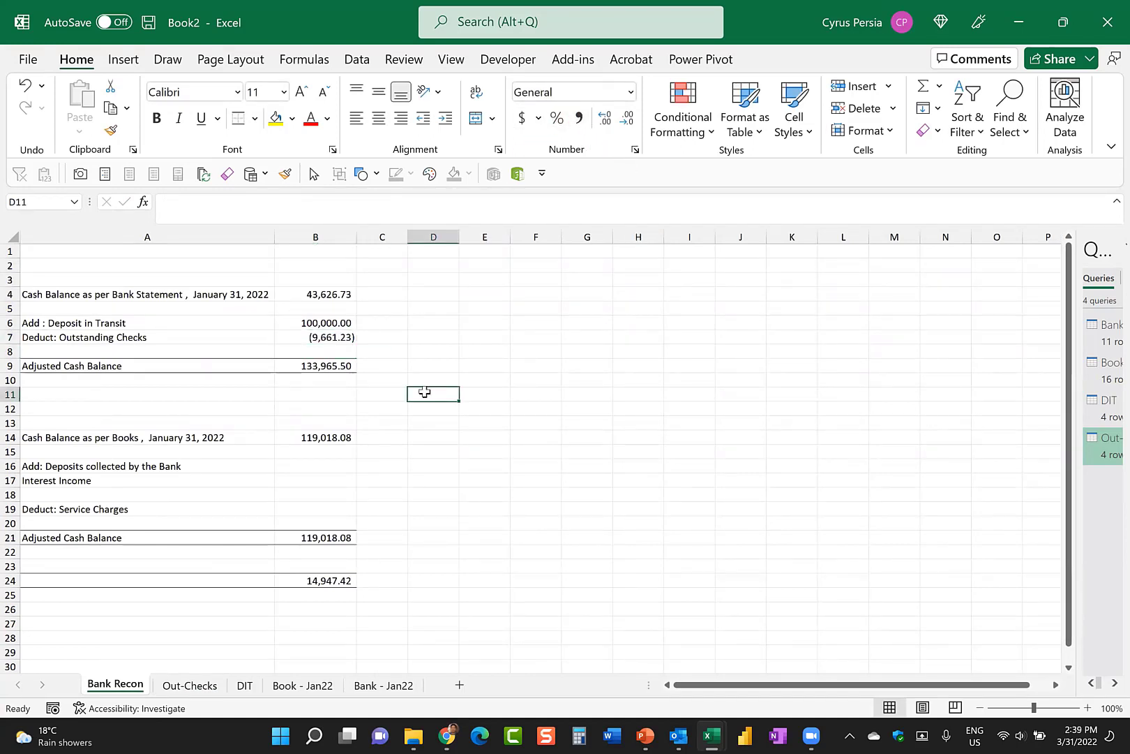
{"action": "left_click_drag", "start_coordinate": [331, 323], "coordinate": [330, 337]}
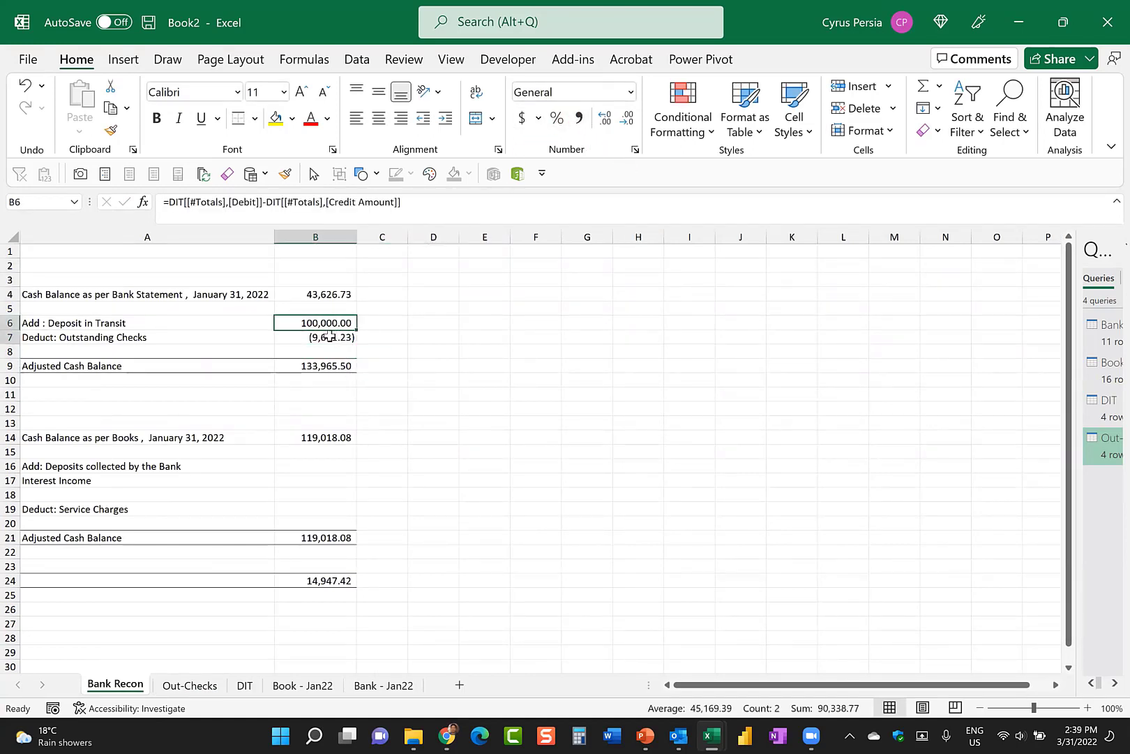
{"action": "left_click", "coordinate": [434, 335]}
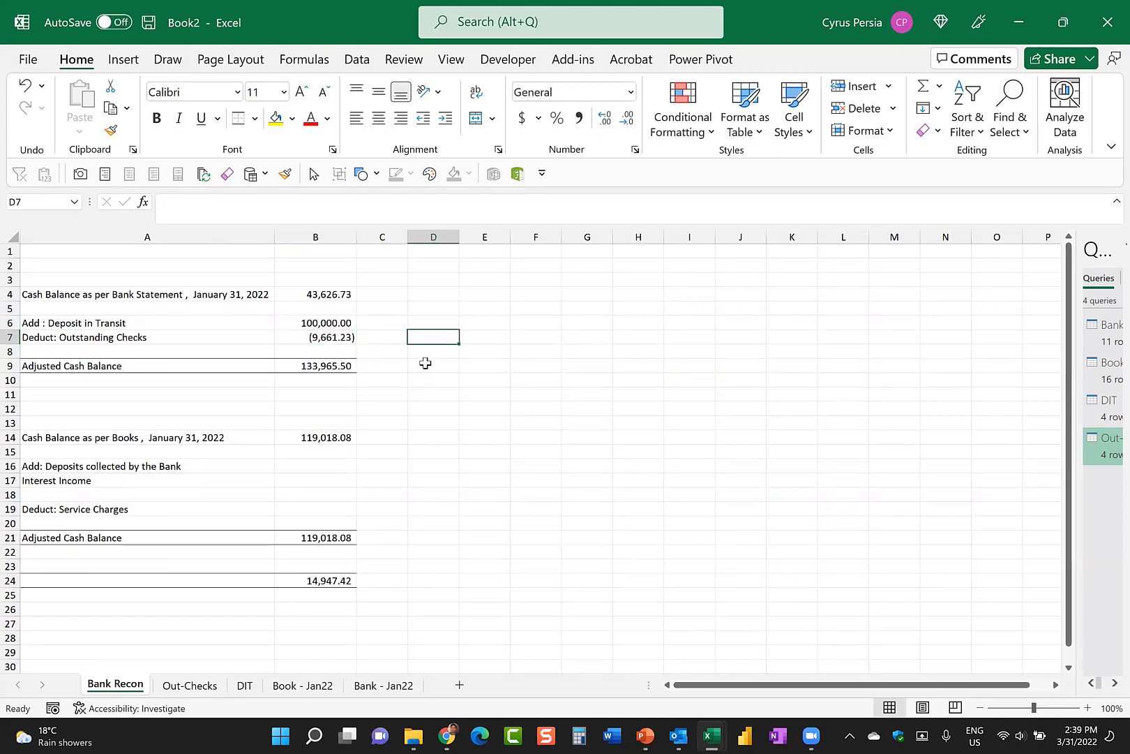
Switch to PowerPoint and read the Bank Recon (Bank Collection) slide for the deposits collected by the bank.
{"action": "left_click", "coordinate": [315, 467]}
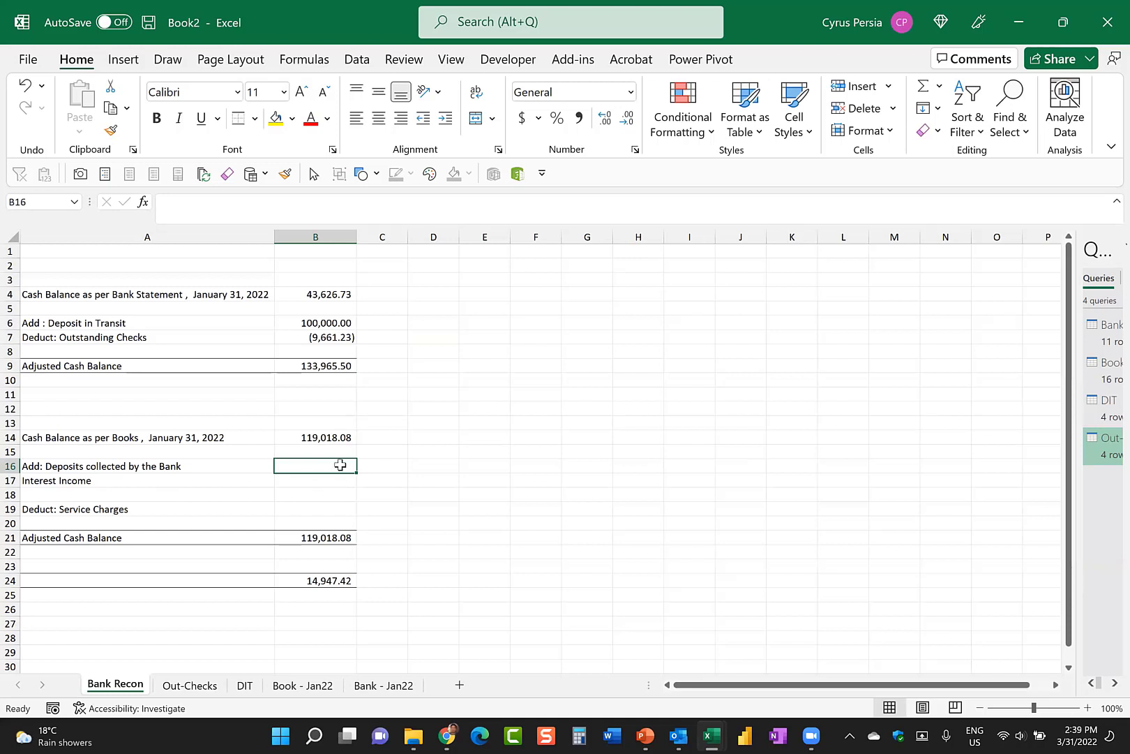
{"action": "left_click", "coordinate": [646, 735]}
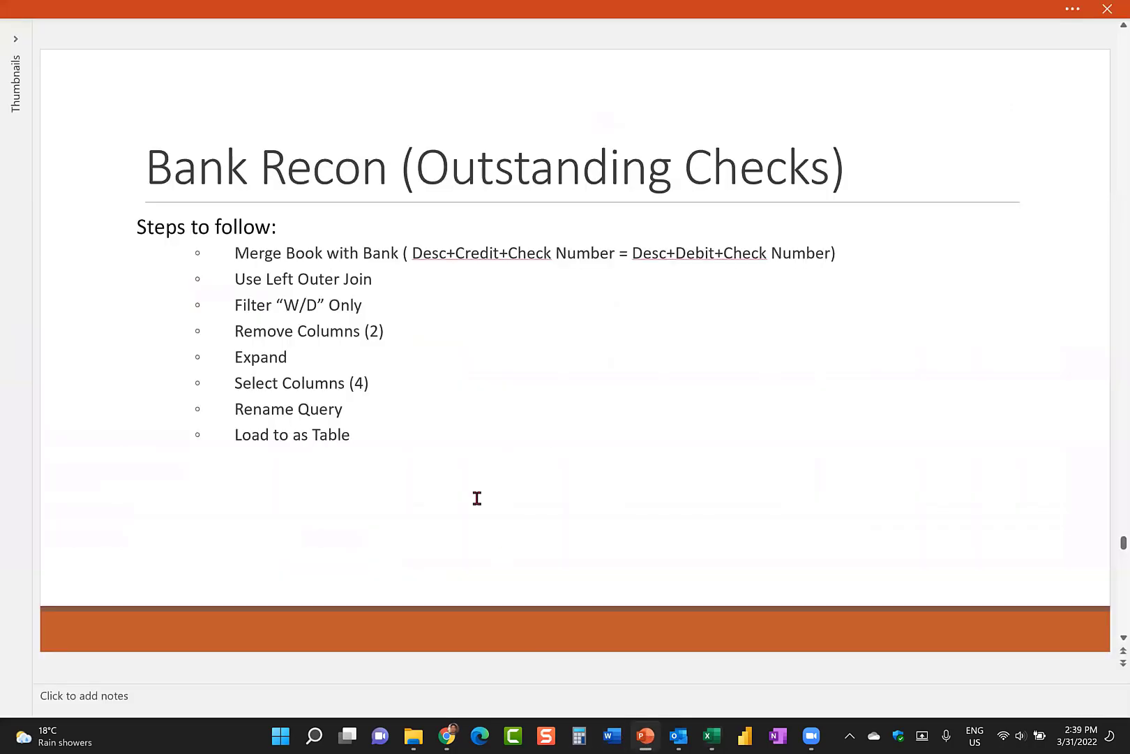
{"action": "scroll", "coordinate": [468, 459], "scroll_direction": "down", "scroll_amount": 1}
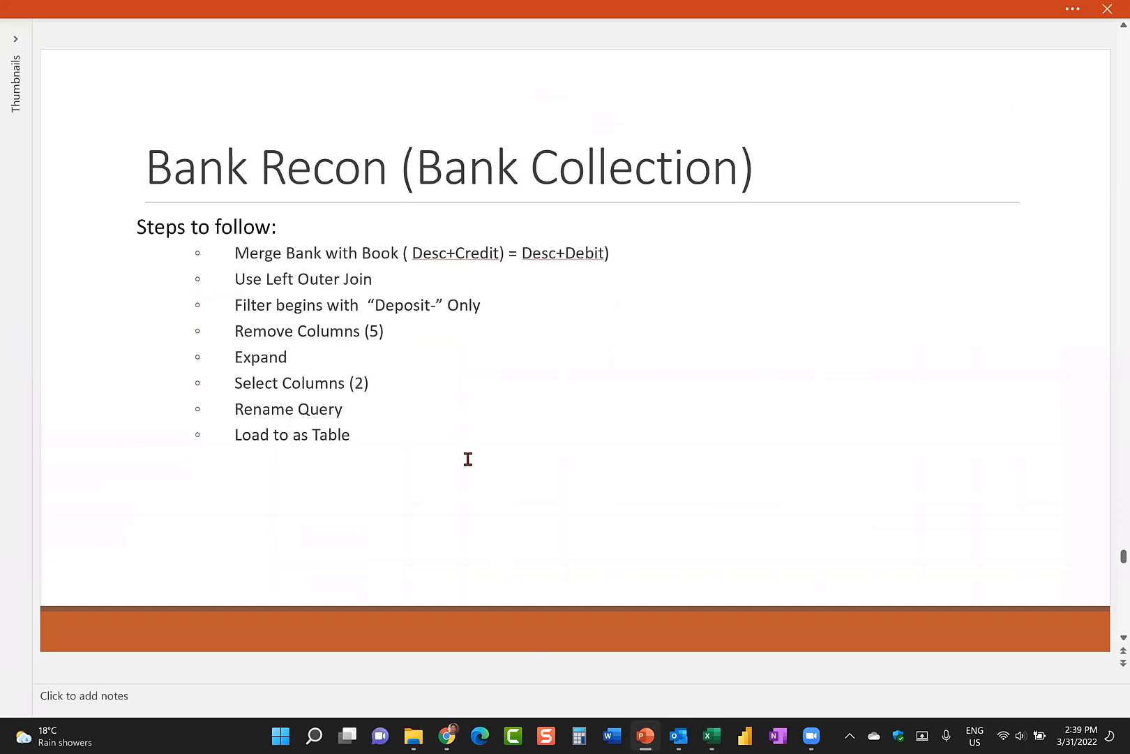
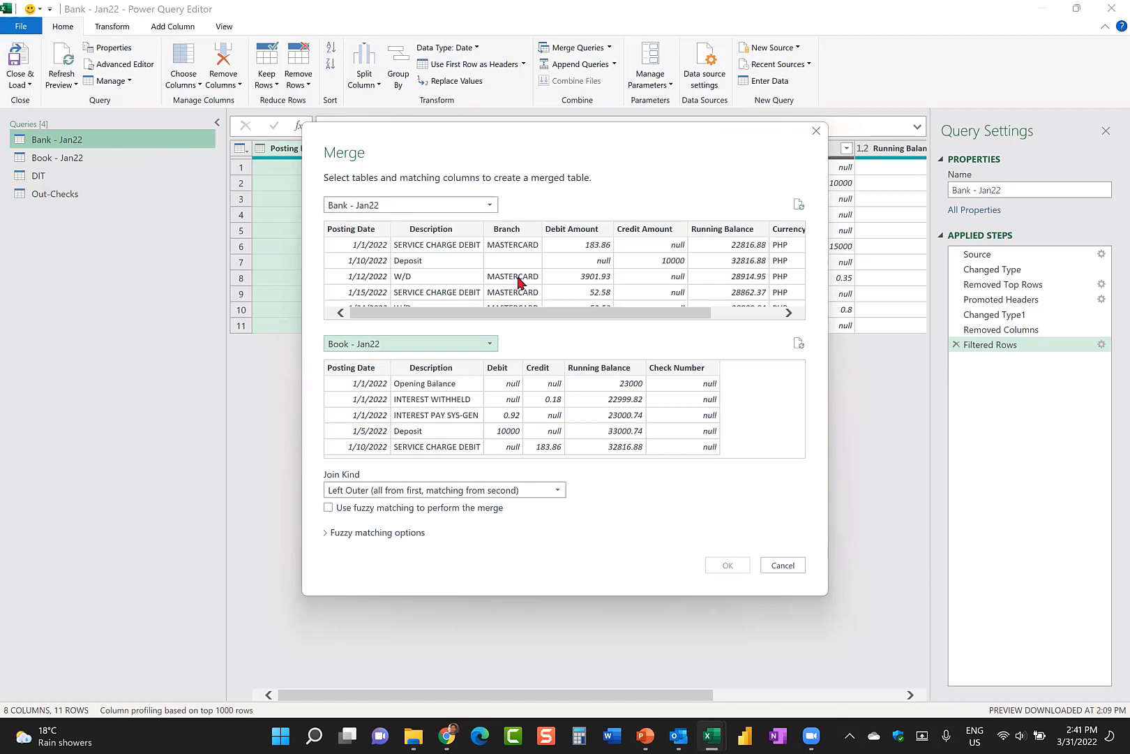
Select Description and Credit Amount as Bank - Jan22's matching columns in the merge with Book - Jan22, checking them against the PowerPoint slide.
{"action": "key", "text": "alt+Tab"}
{"action": "key", "text": "alt+Tab"}
{"action": "left_click", "coordinate": [447, 234]}
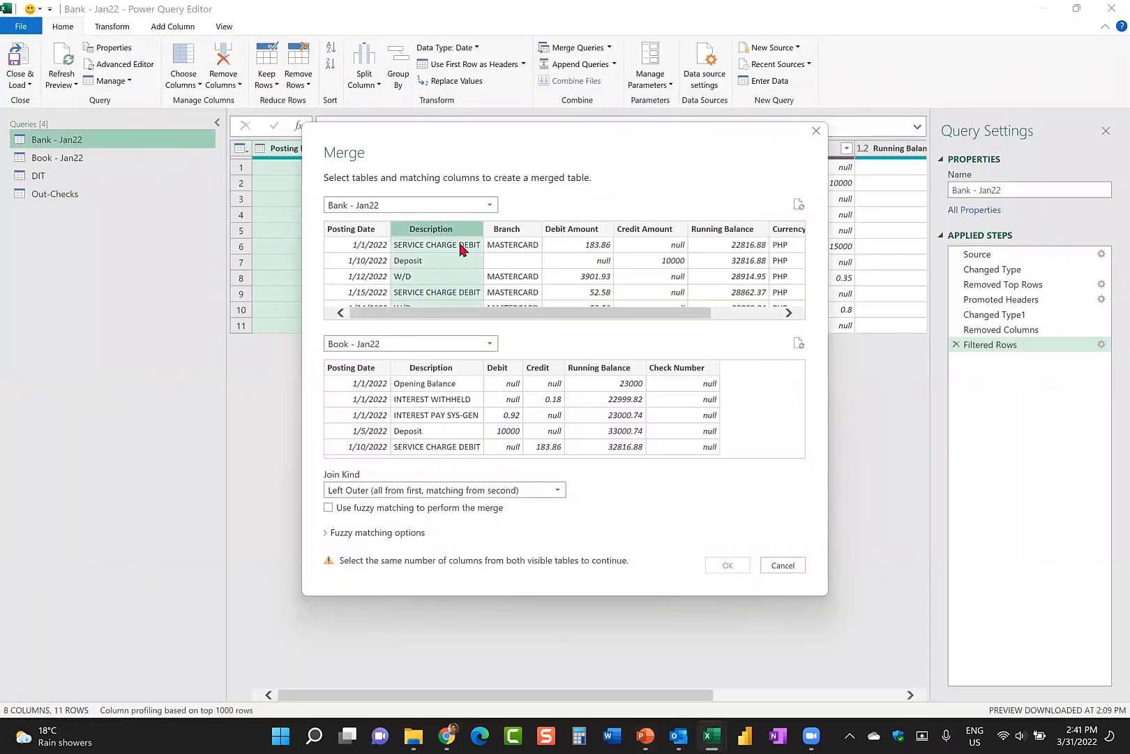
{"action": "left_click", "coordinate": [666, 228], "text": "ctrl"}
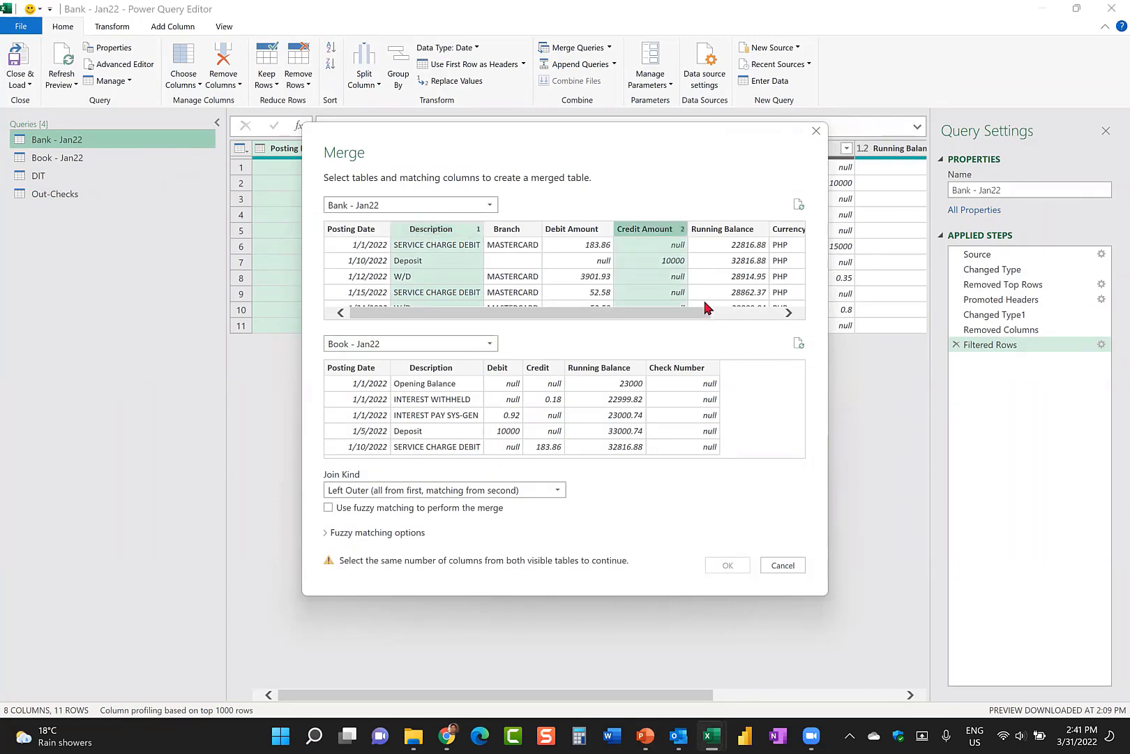
{"action": "key", "text": "alt+Tab"}
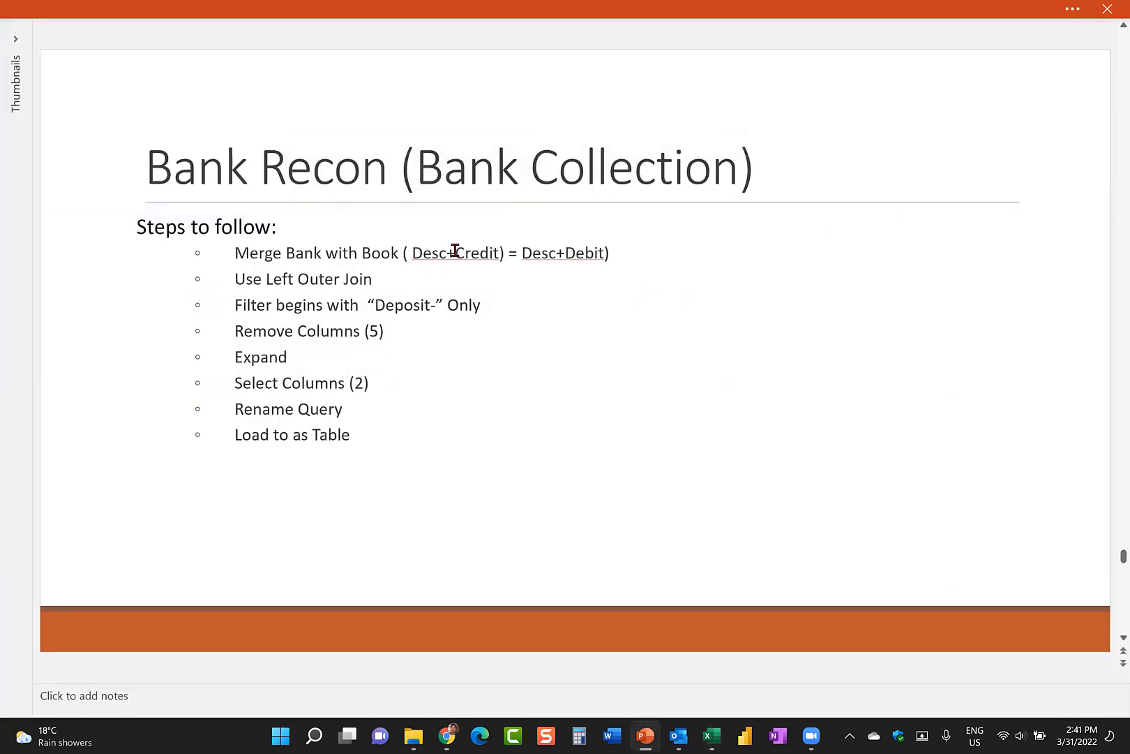
{"action": "key", "text": "alt+Tab"}
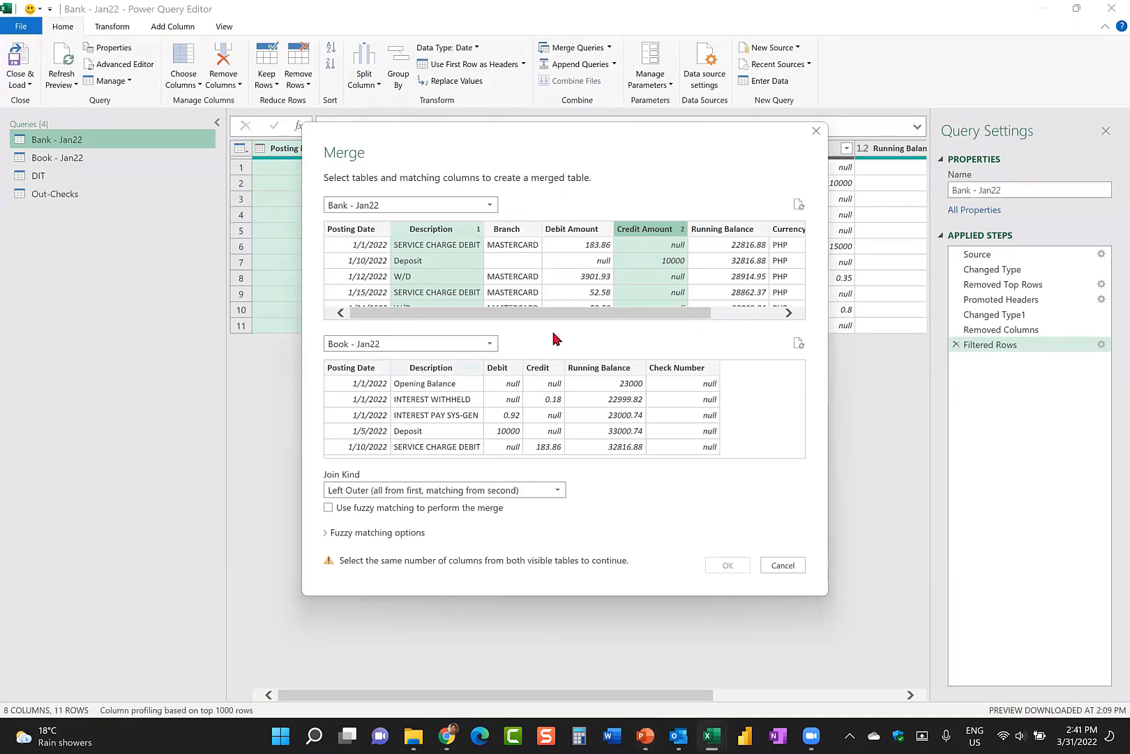
Match Book - Jan22 on its Description and Debit columns and create the Left Outer merge with Bank - Jan22.
{"action": "left_click", "coordinate": [450, 368]}
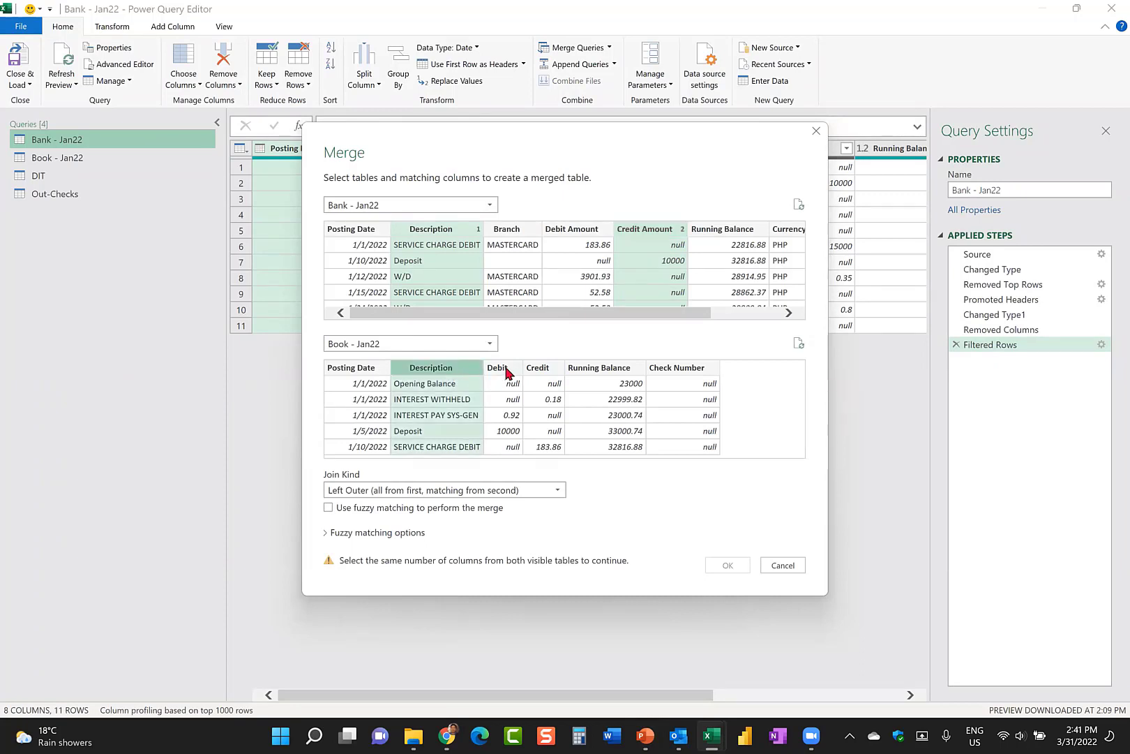
{"action": "left_click", "coordinate": [505, 368], "text": "ctrl"}
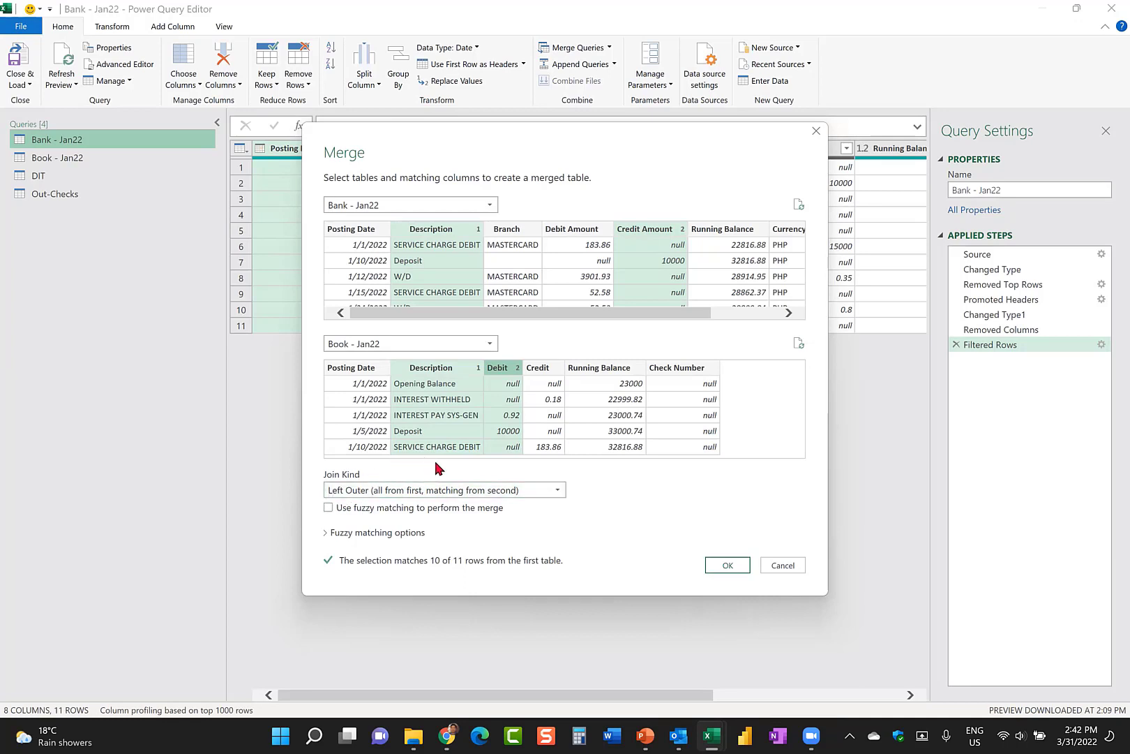
{"action": "left_click", "coordinate": [729, 566]}
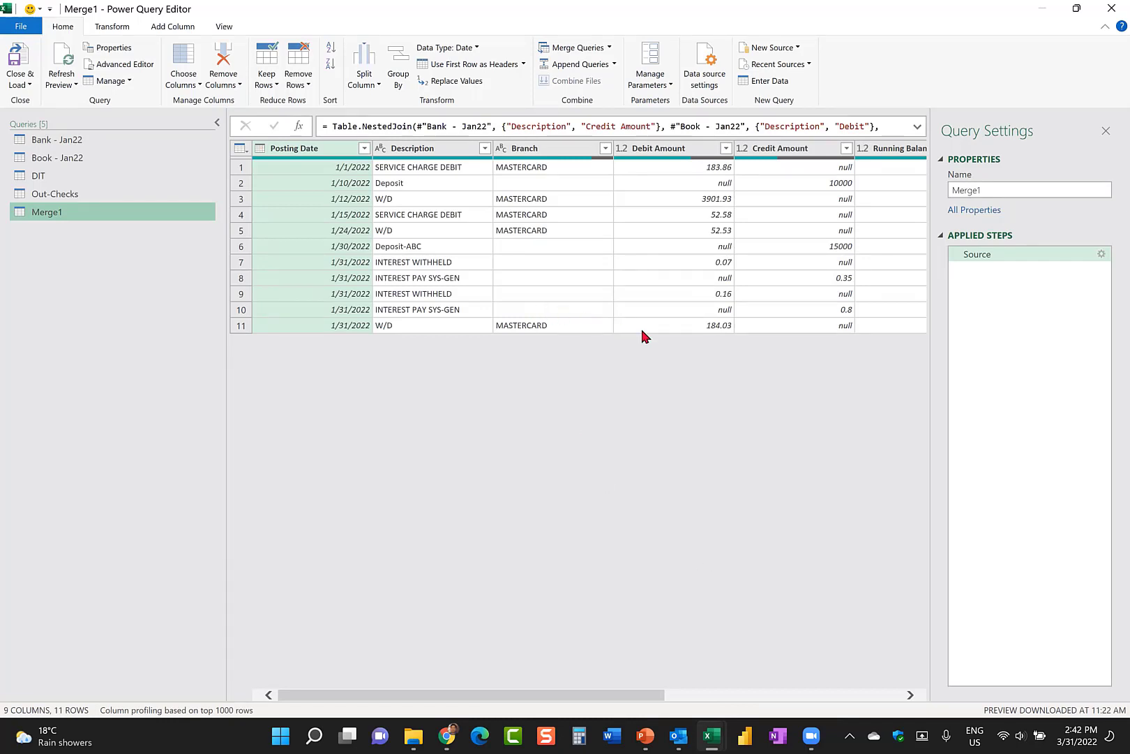
Check the PowerPoint slide, and filter the merged query's Description column to rows that begin with "Deposit-".
{"action": "key", "text": "alt+Tab"}
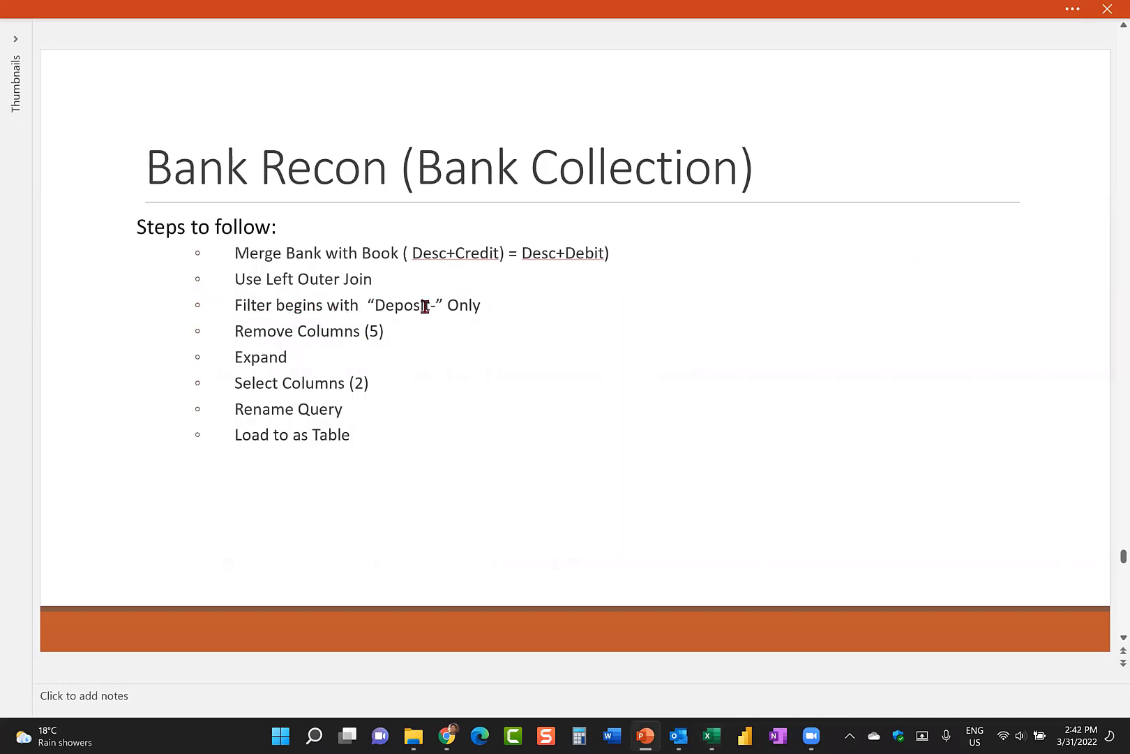
{"action": "key", "text": "alt+Tab"}
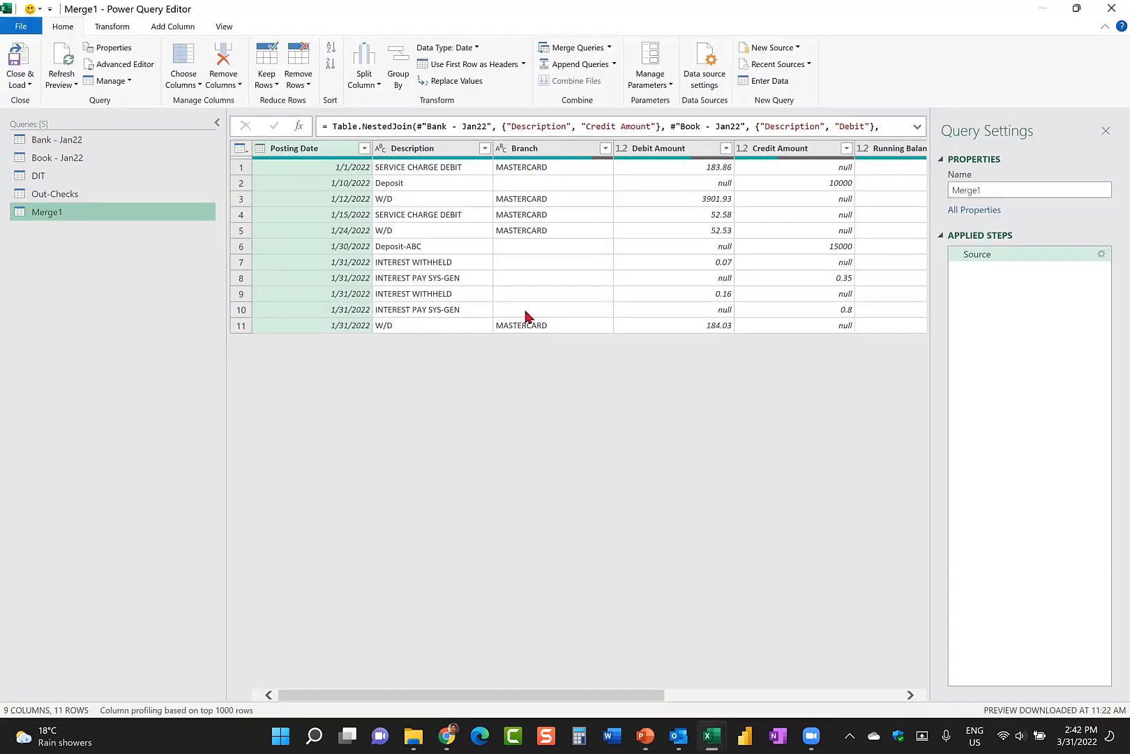
{"action": "left_click", "coordinate": [443, 251]}
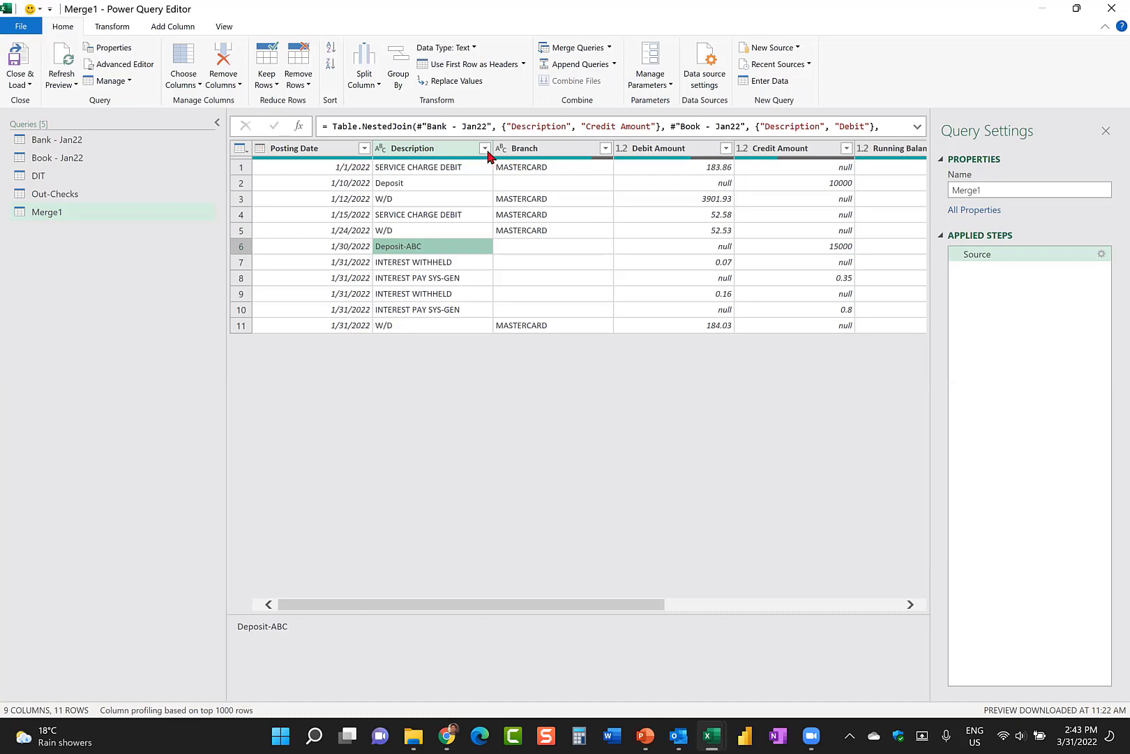
{"action": "left_click", "coordinate": [485, 149]}
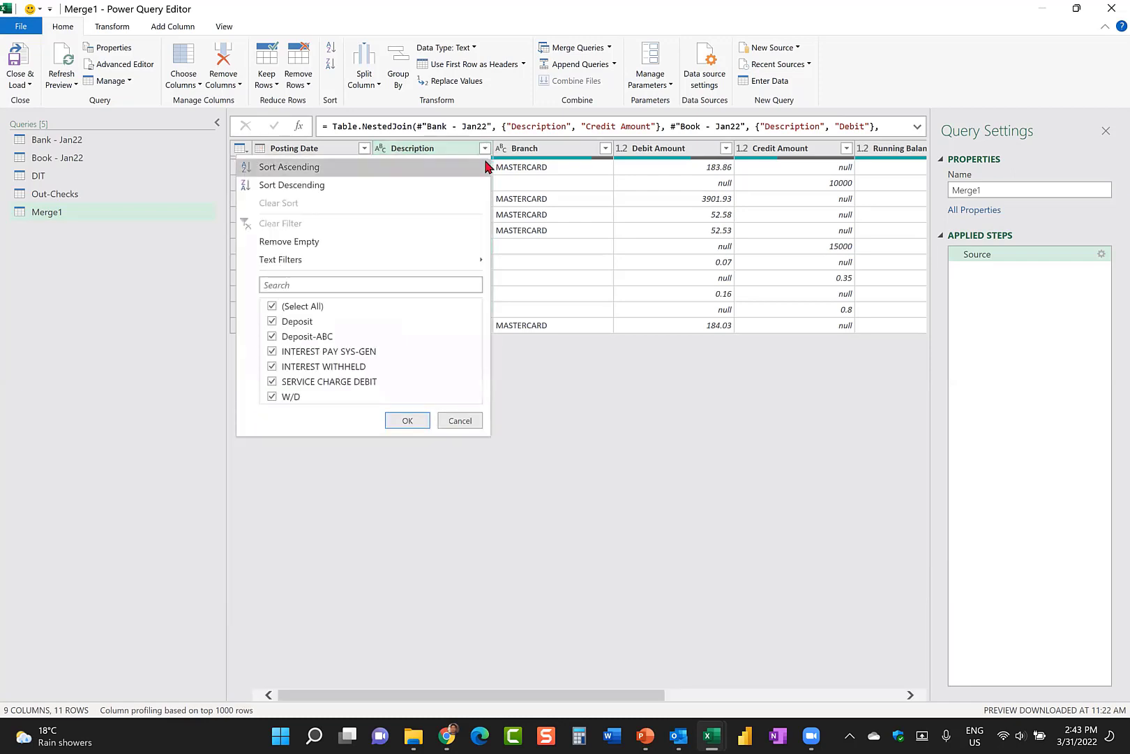
{"action": "mouse_move", "coordinate": [472, 261]}
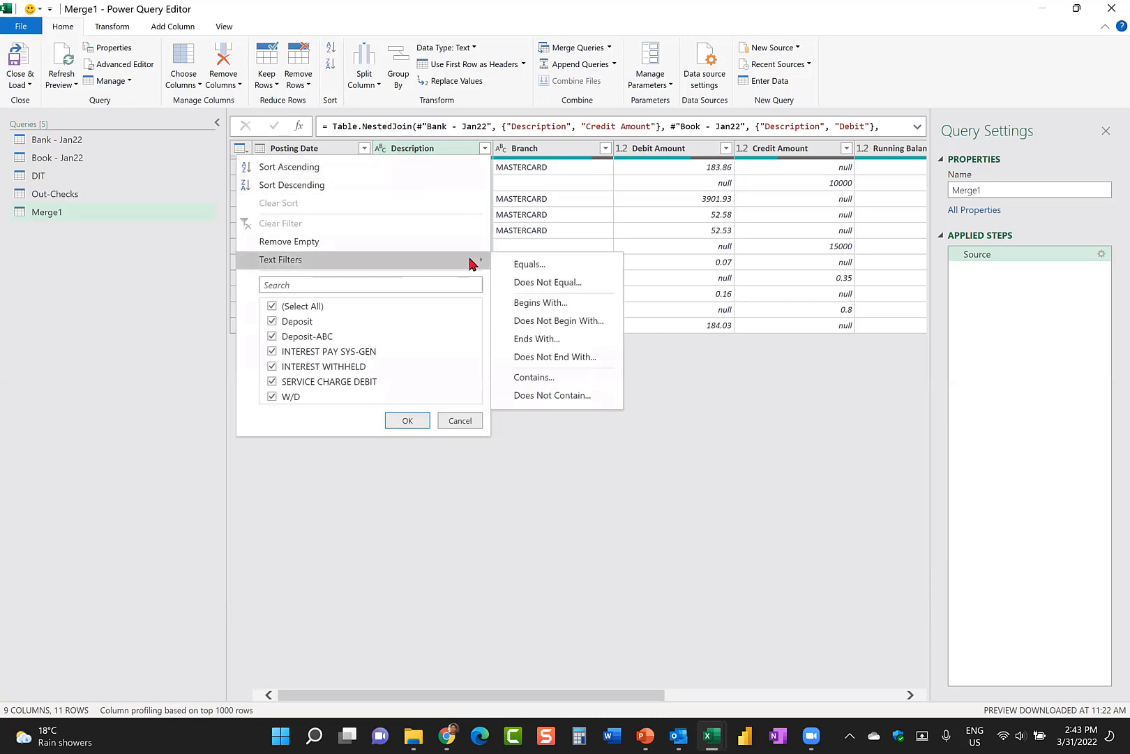
{"action": "left_click", "coordinate": [580, 304]}
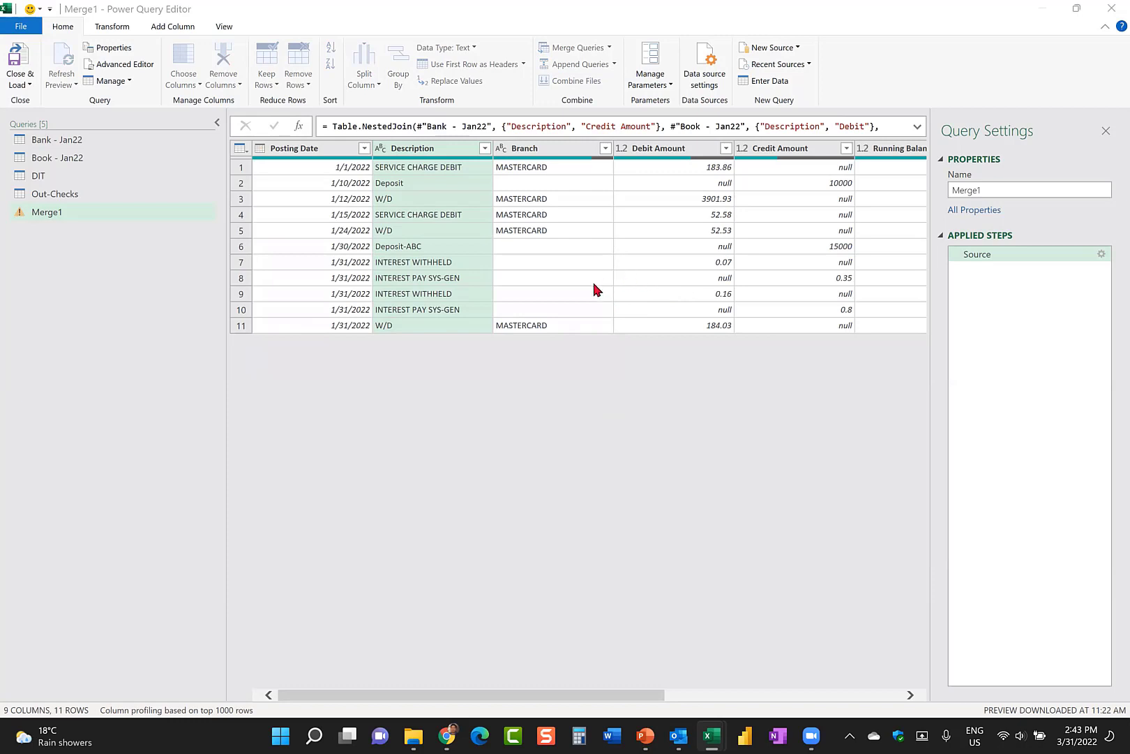
{"action": "left_click", "coordinate": [520, 362]}
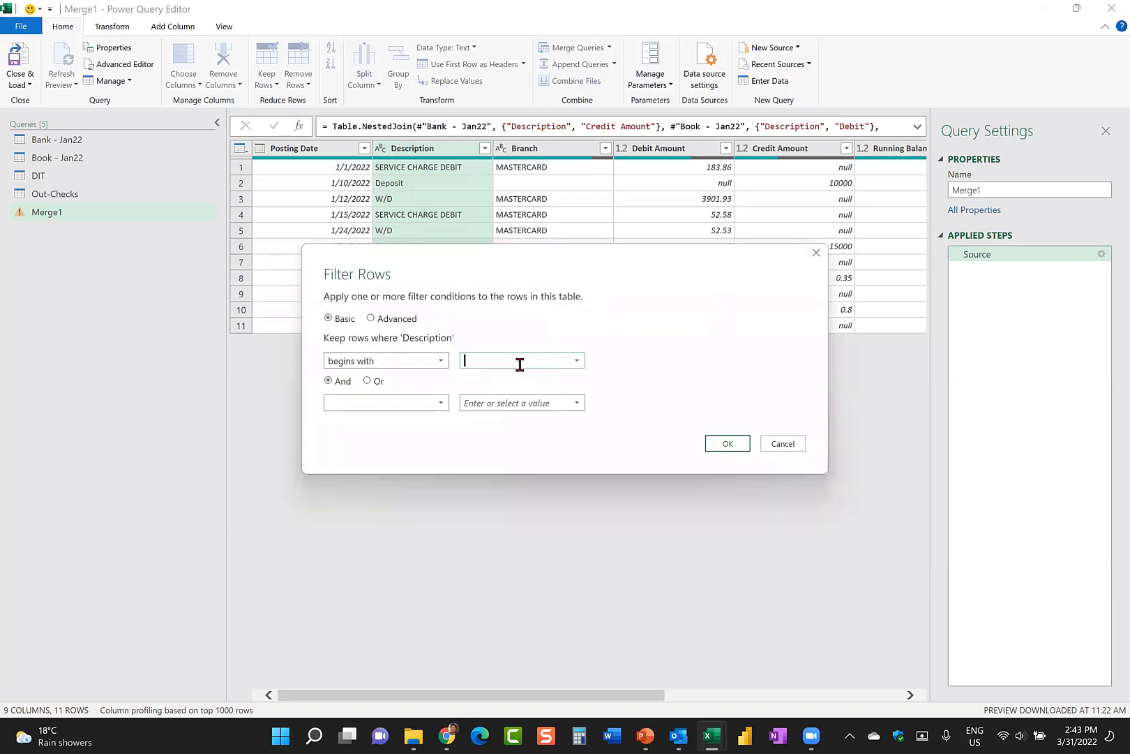
{"action": "type", "text": "Deposit-"}
{"action": "left_click", "coordinate": [726, 443]}
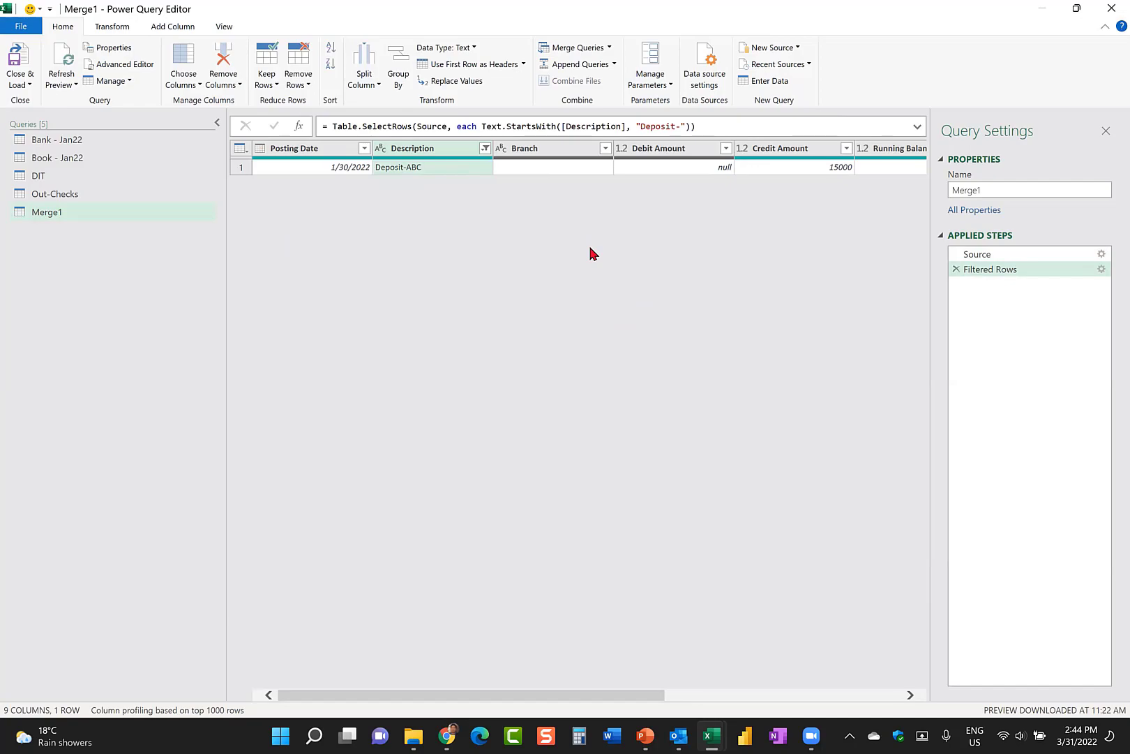
Consult the PowerPoint slide, and remove the Branch, Debit Amount, Running Balance, Currency and Check Number columns from the merged query.
{"action": "key", "text": "alt+Tab"}
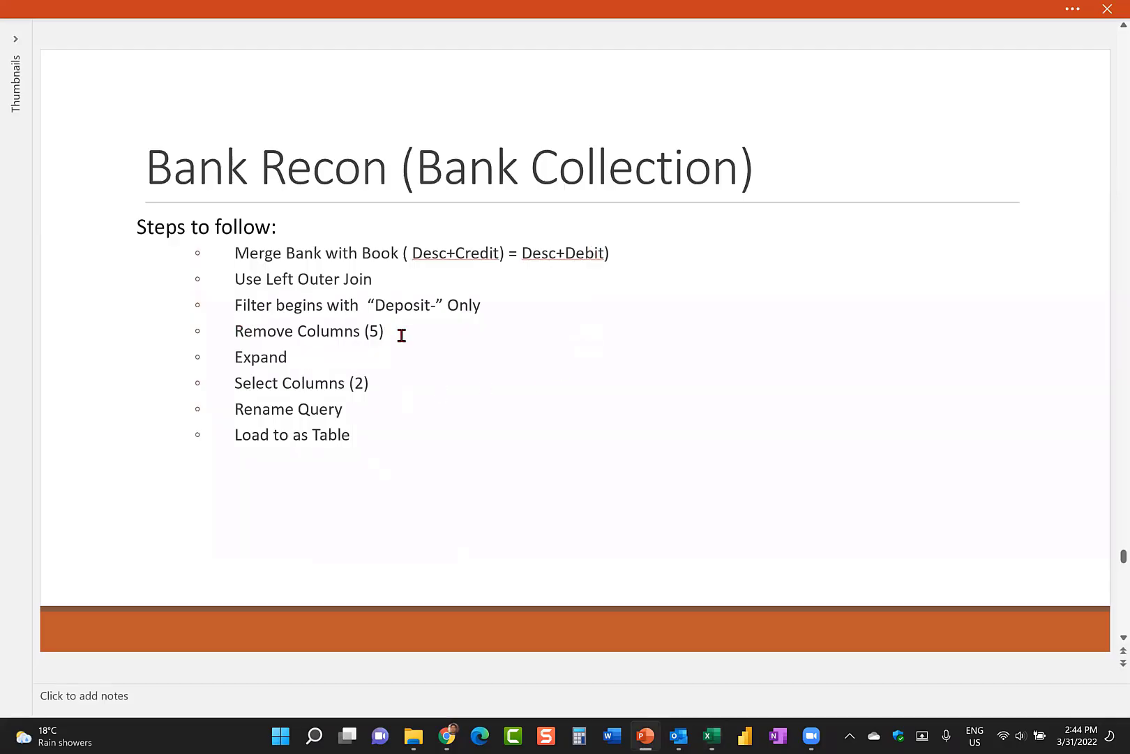
{"action": "left_click", "coordinate": [452, 336]}
{"action": "key", "text": "alt+Tab"}
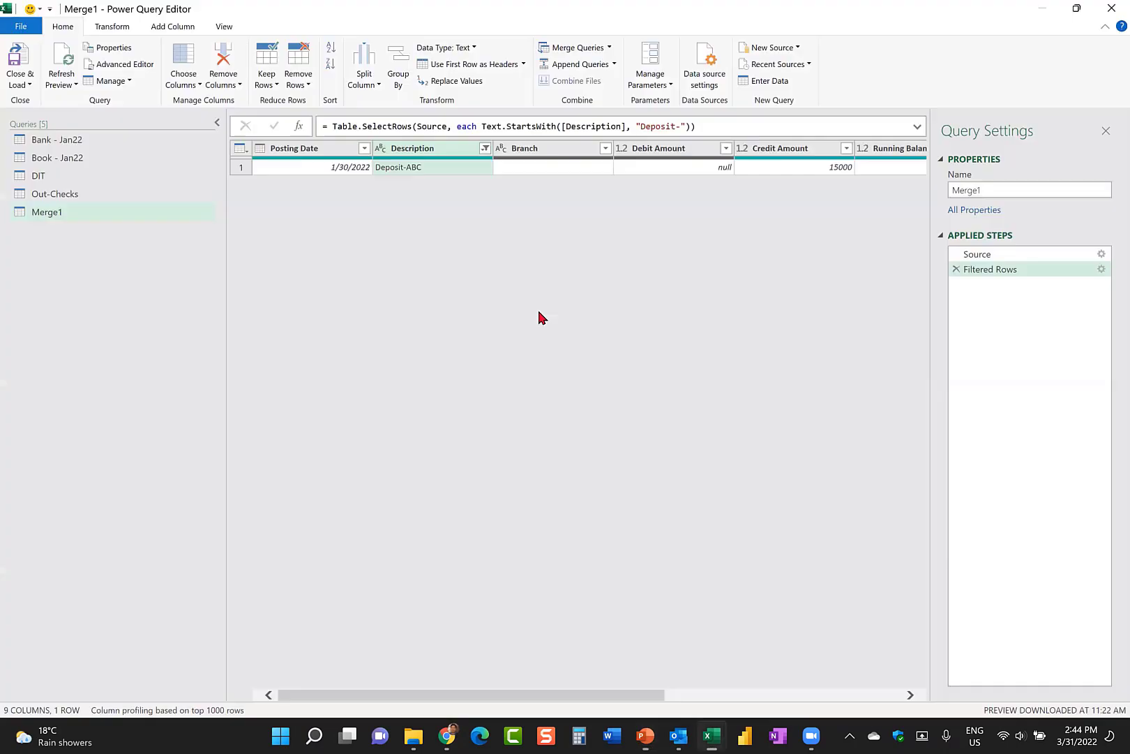
{"action": "left_click", "coordinate": [533, 150]}
{"action": "left_click", "coordinate": [659, 149], "text": "ctrl"}
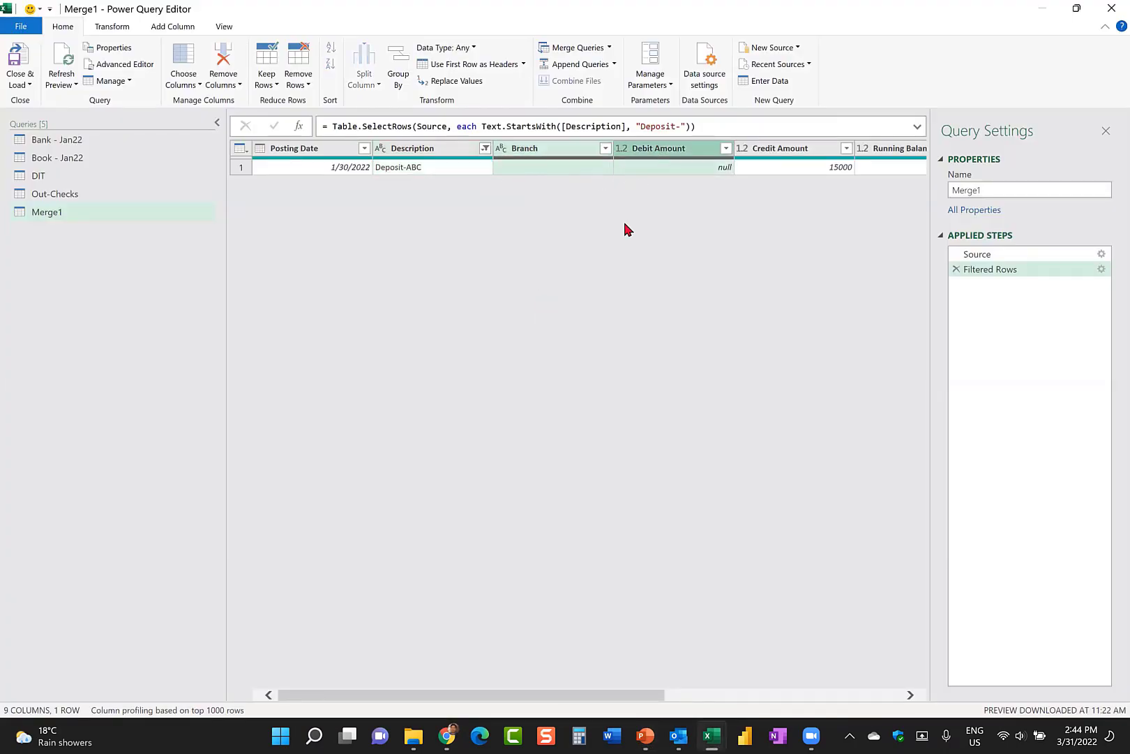
{"action": "scroll", "coordinate": [627, 276], "scroll_direction": "right", "scroll_amount": 5}
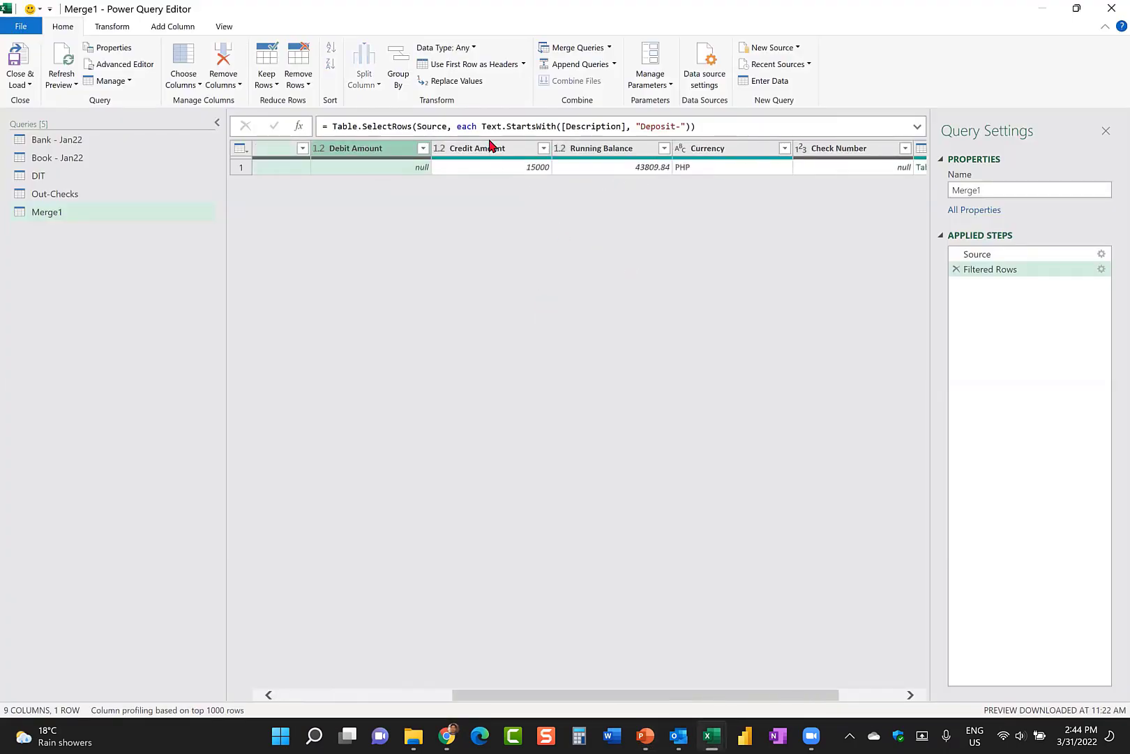
{"action": "left_click", "coordinate": [604, 151], "text": "ctrl"}
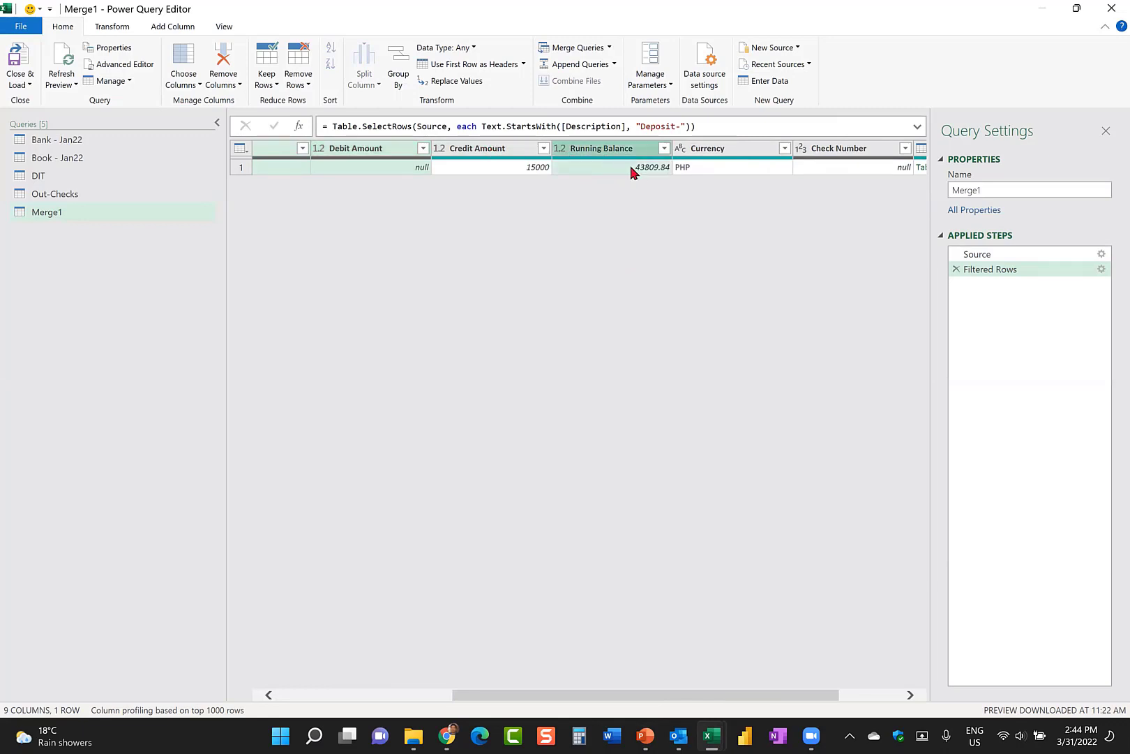
{"action": "left_click", "coordinate": [719, 154], "text": "ctrl"}
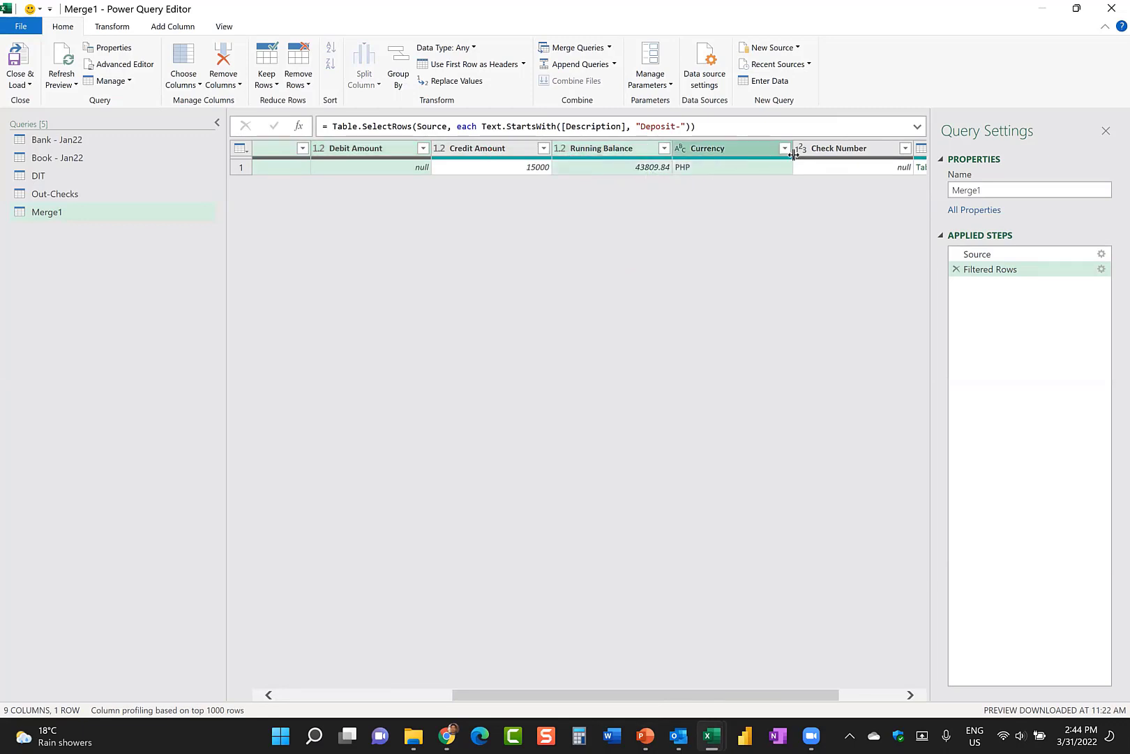
{"action": "left_click", "coordinate": [843, 159], "text": "ctrl"}
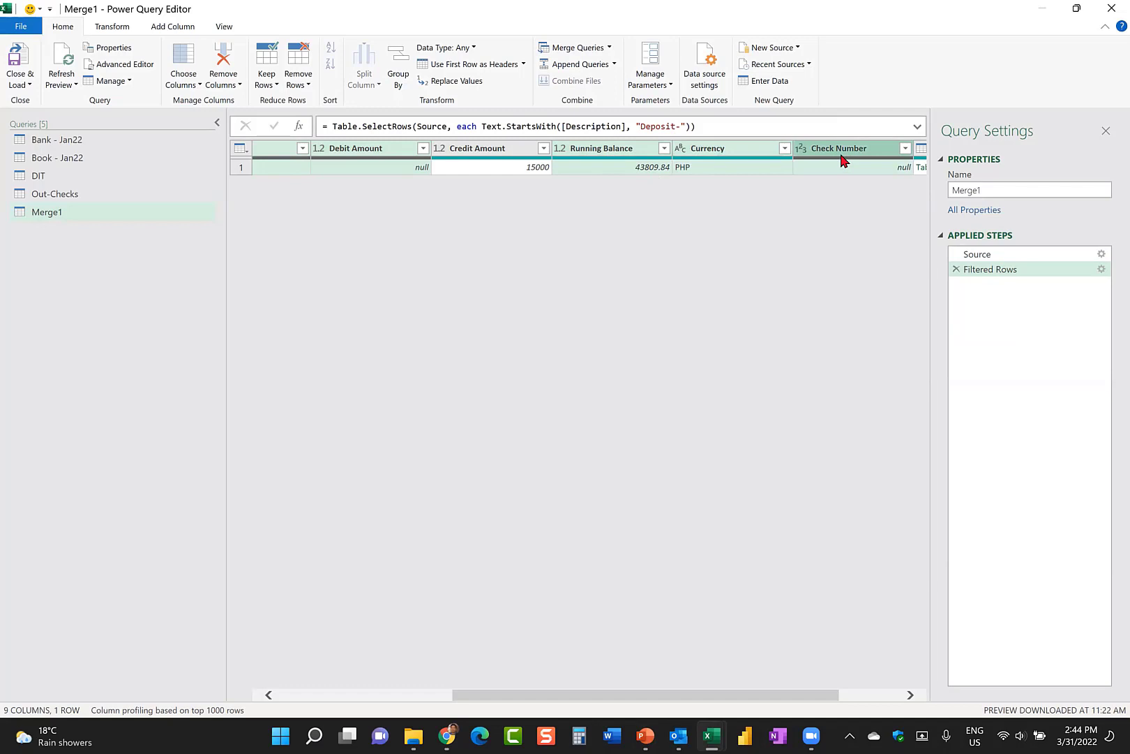
{"action": "key", "text": "Delete"}
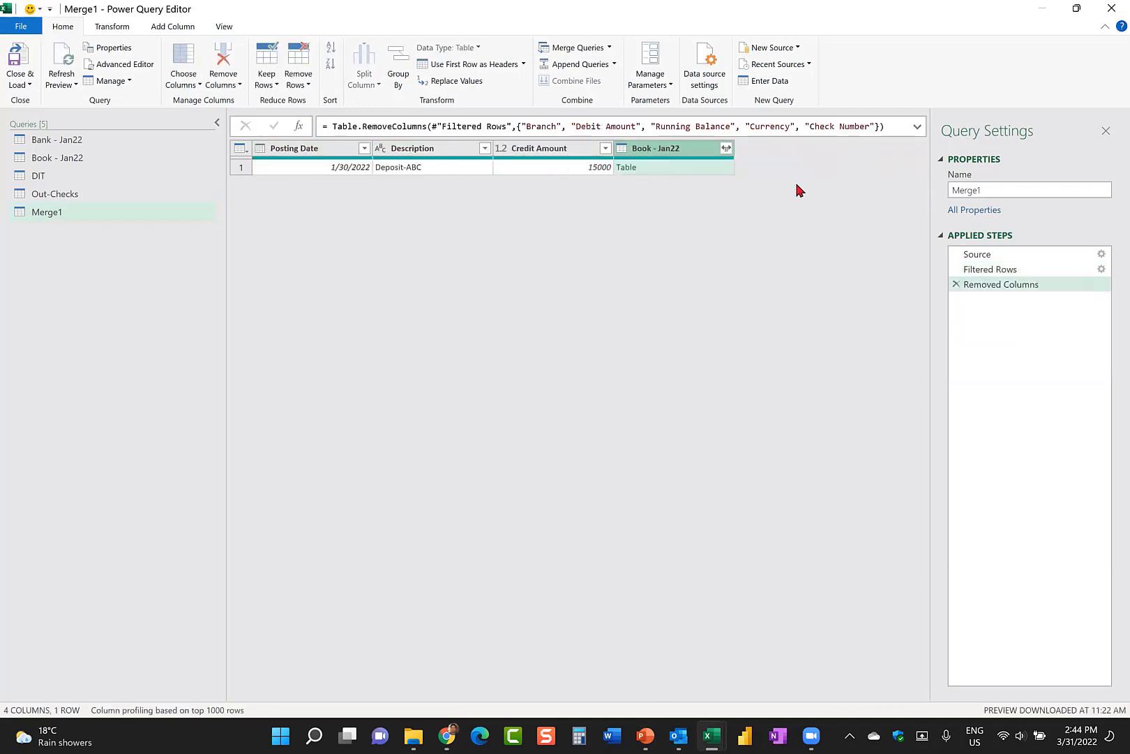
After checking the PowerPoint slide, expand the Book - Jan22 column to Posting Date, Description and Debit without the original column name as prefix.
{"action": "key", "text": "alt+Tab"}
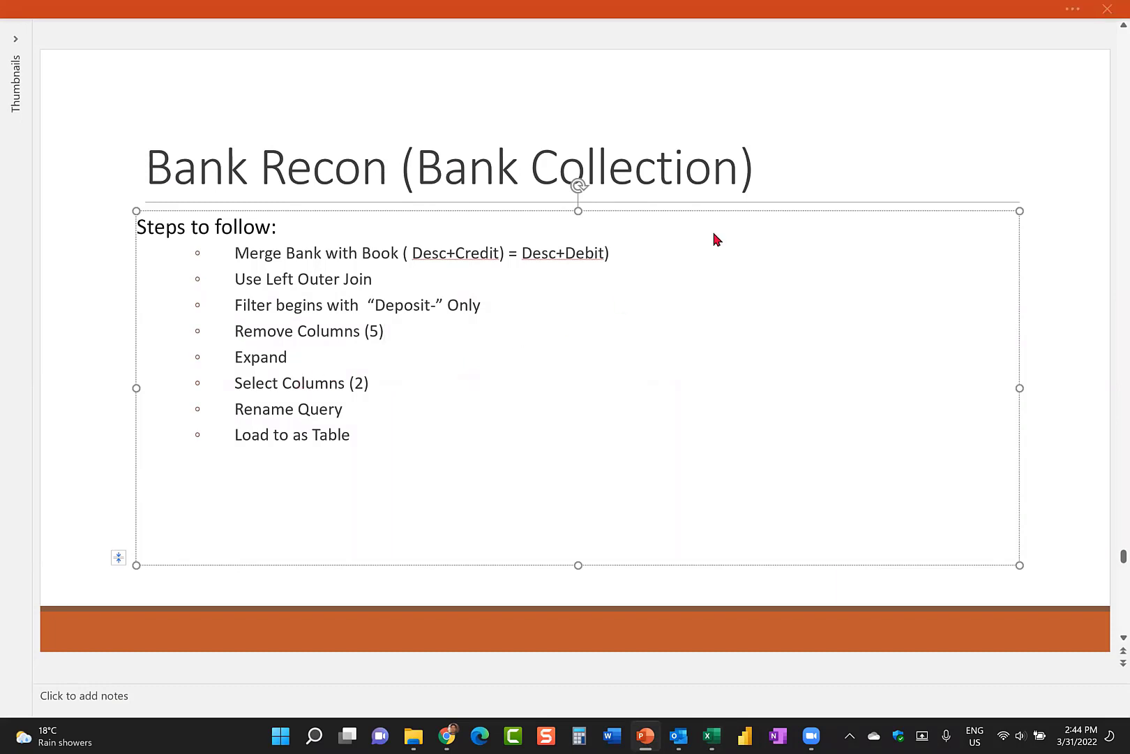
{"action": "key", "text": "alt+Tab"}
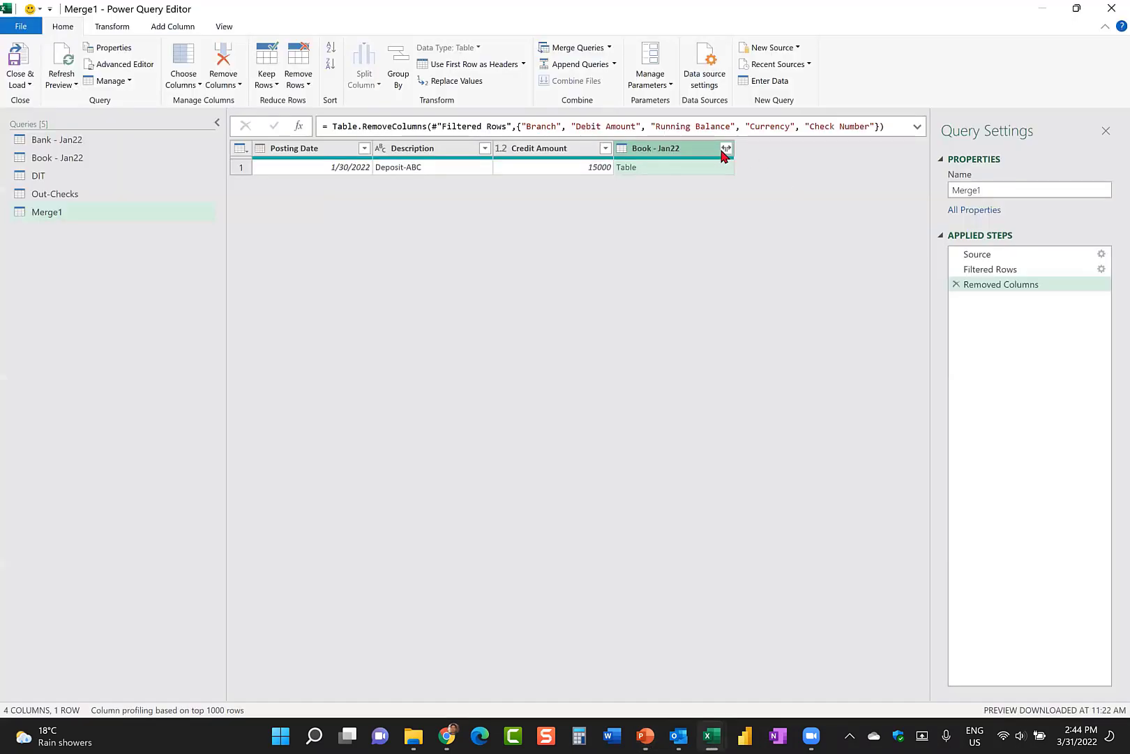
{"action": "left_click", "coordinate": [726, 149]}
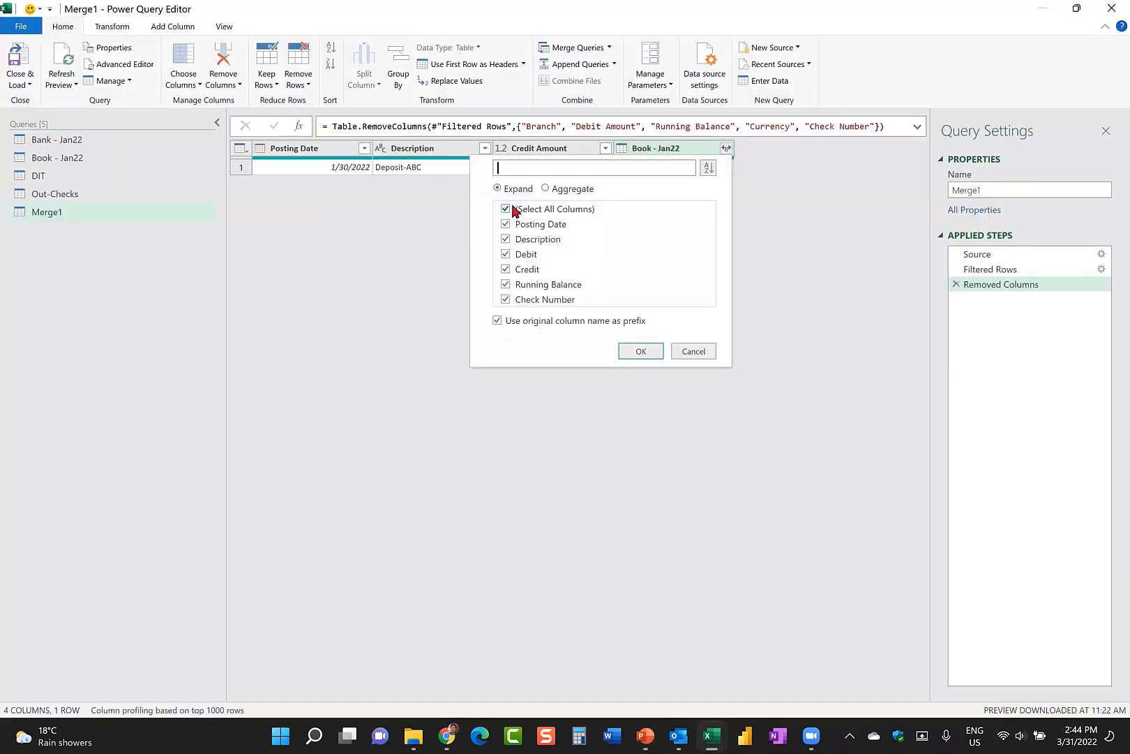
{"action": "left_click", "coordinate": [497, 321]}
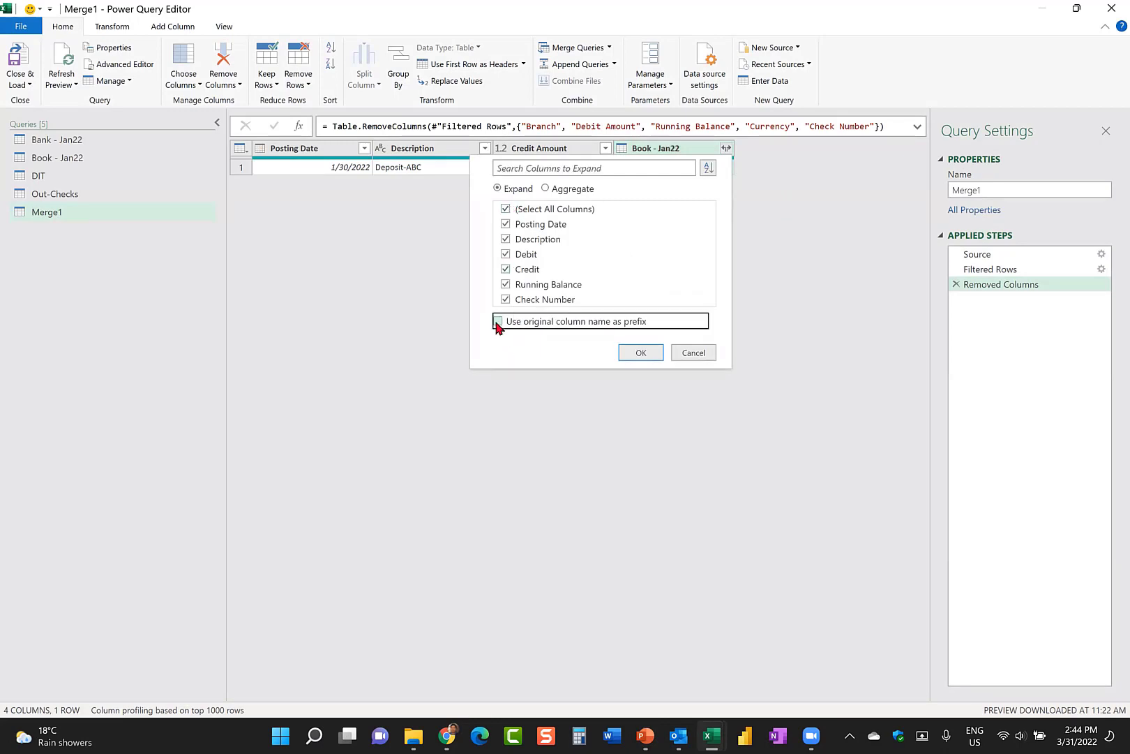
{"action": "left_click", "coordinate": [505, 210]}
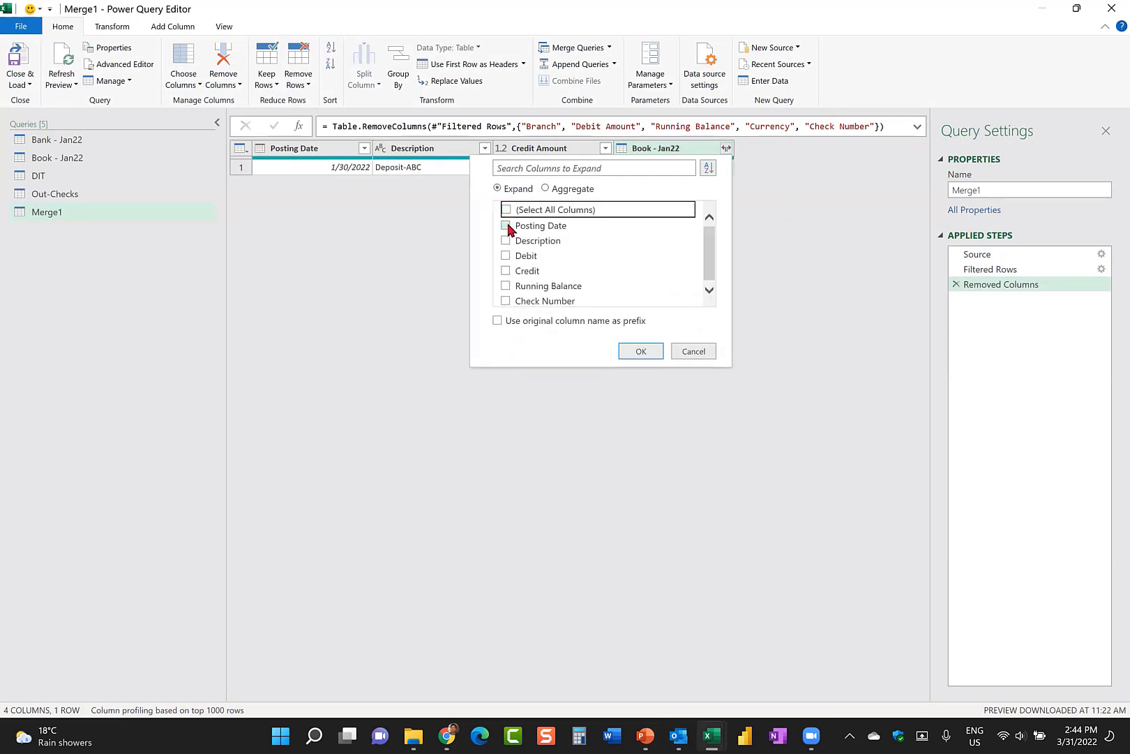
{"action": "left_click", "coordinate": [505, 224]}
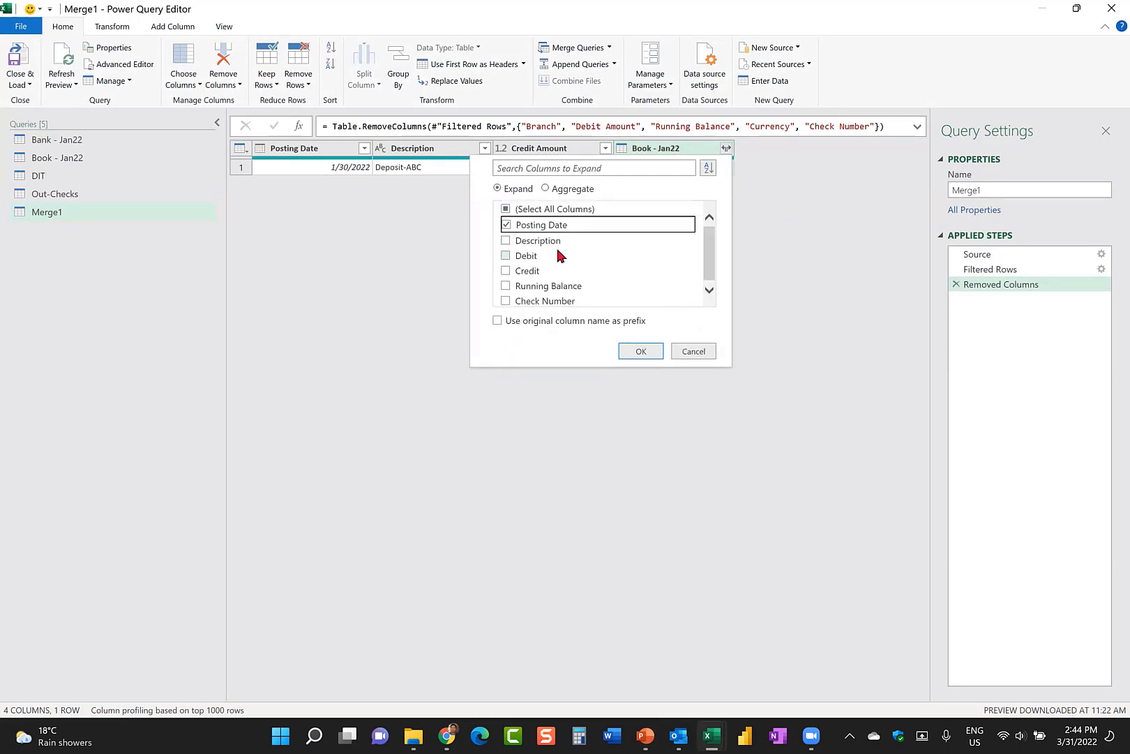
{"action": "left_click", "coordinate": [507, 241]}
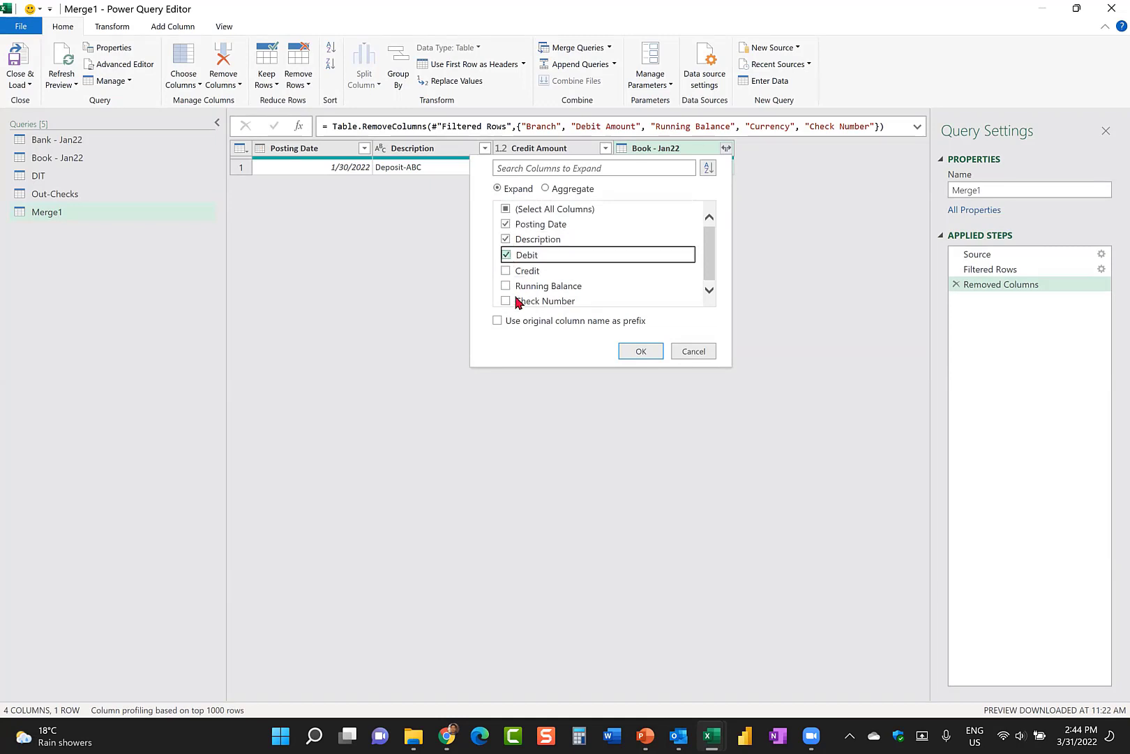
{"action": "left_click", "coordinate": [505, 255]}
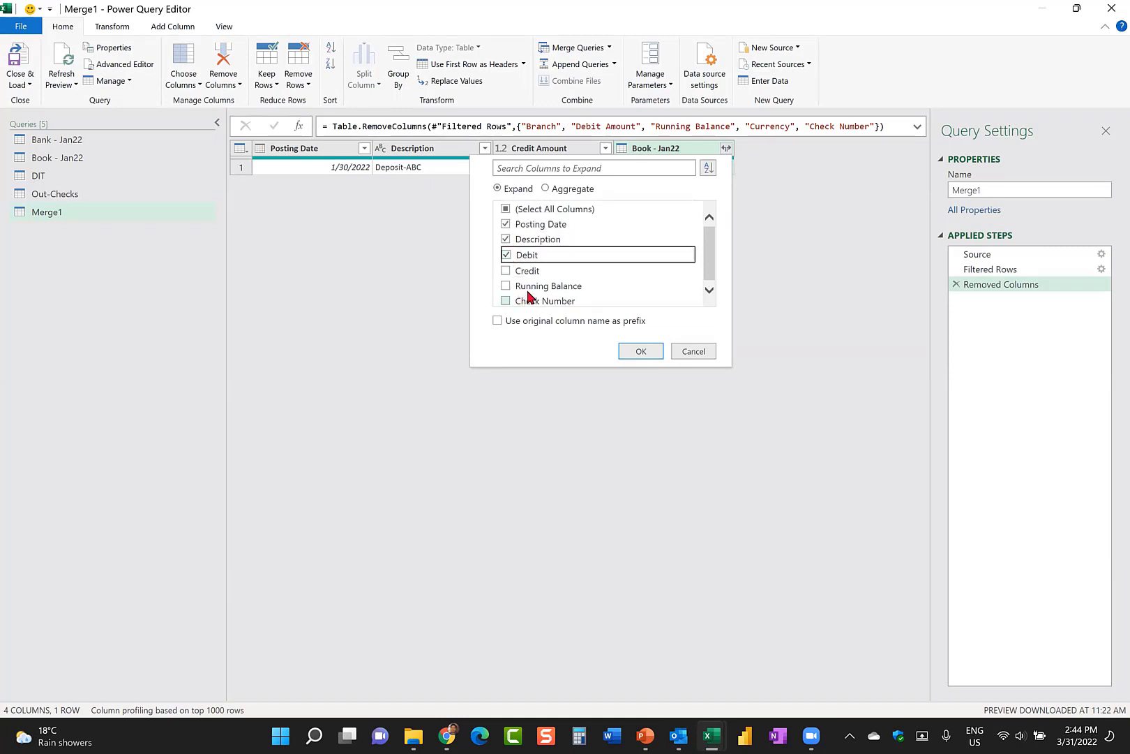
{"action": "left_click", "coordinate": [641, 352]}
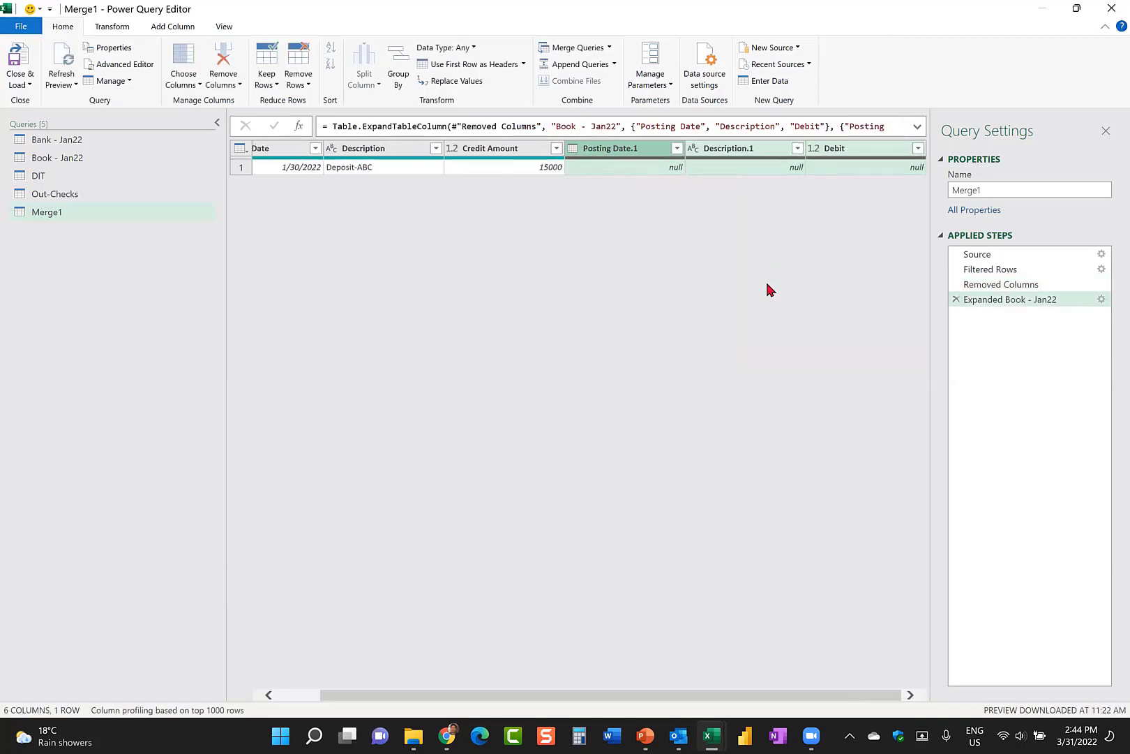
Rename the merged query as BankCollection.
{"action": "scroll", "coordinate": [768, 286], "scroll_direction": "left", "scroll_amount": 2}
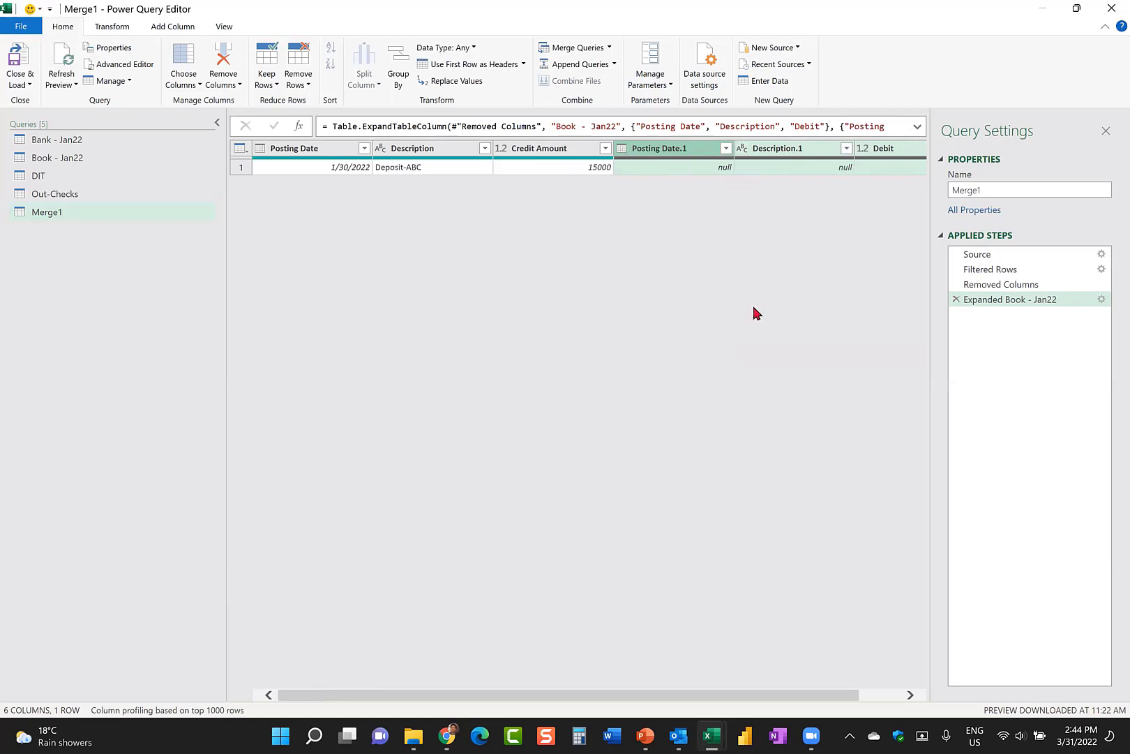
{"action": "scroll", "coordinate": [740, 314], "scroll_direction": "right", "scroll_amount": 2}
{"action": "double_click", "coordinate": [1024, 188]}
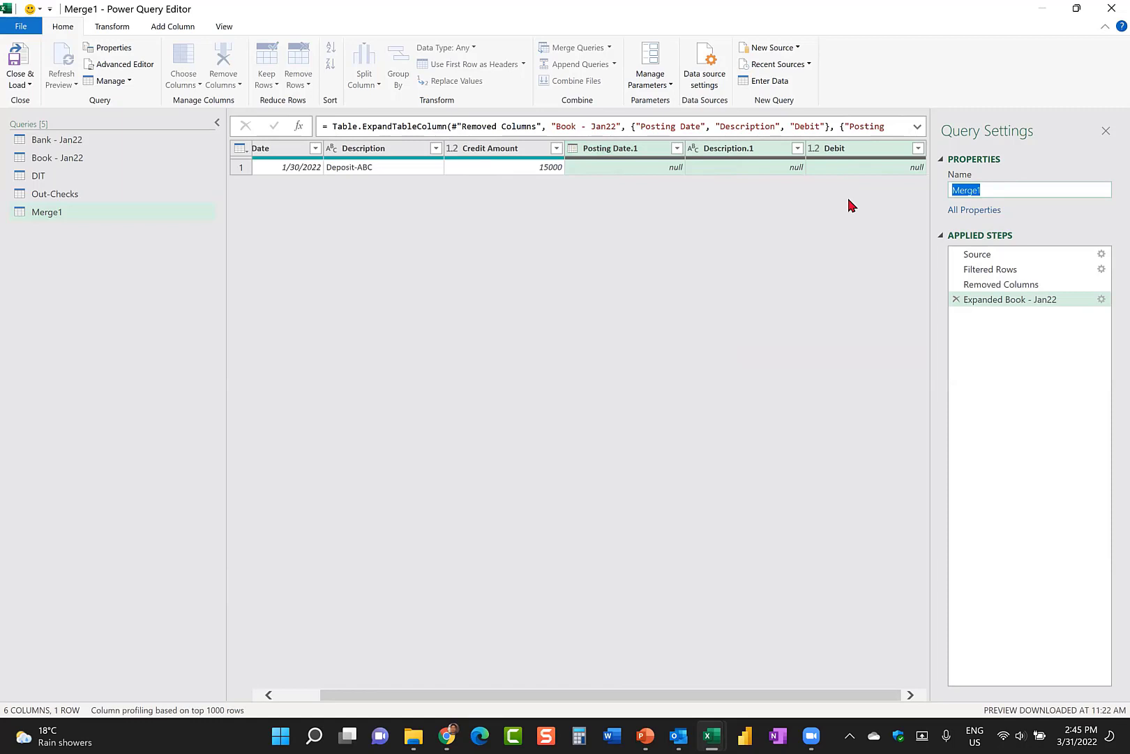
{"action": "type", "text": "BankCollection"}
Check the remaining instructions on the PowerPoint slide, and load the BankCollection query as a table on a new worksheet.
{"action": "key", "text": "alt+Tab"}
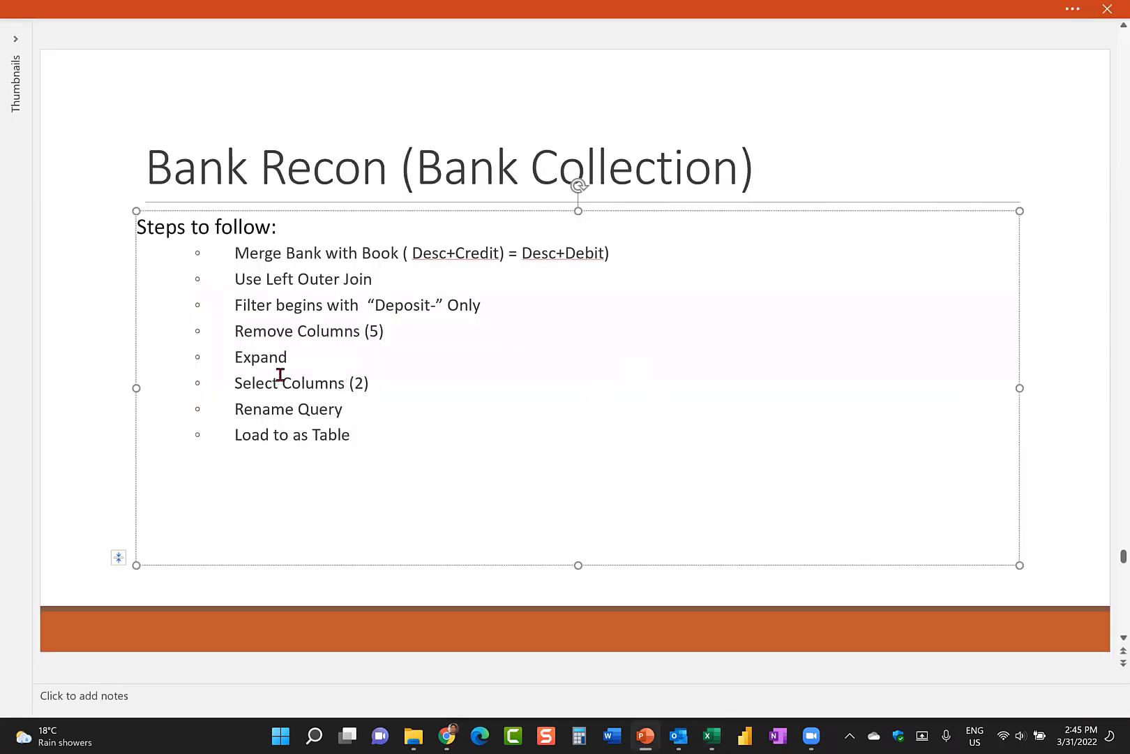
{"action": "key", "text": "alt+Tab"}
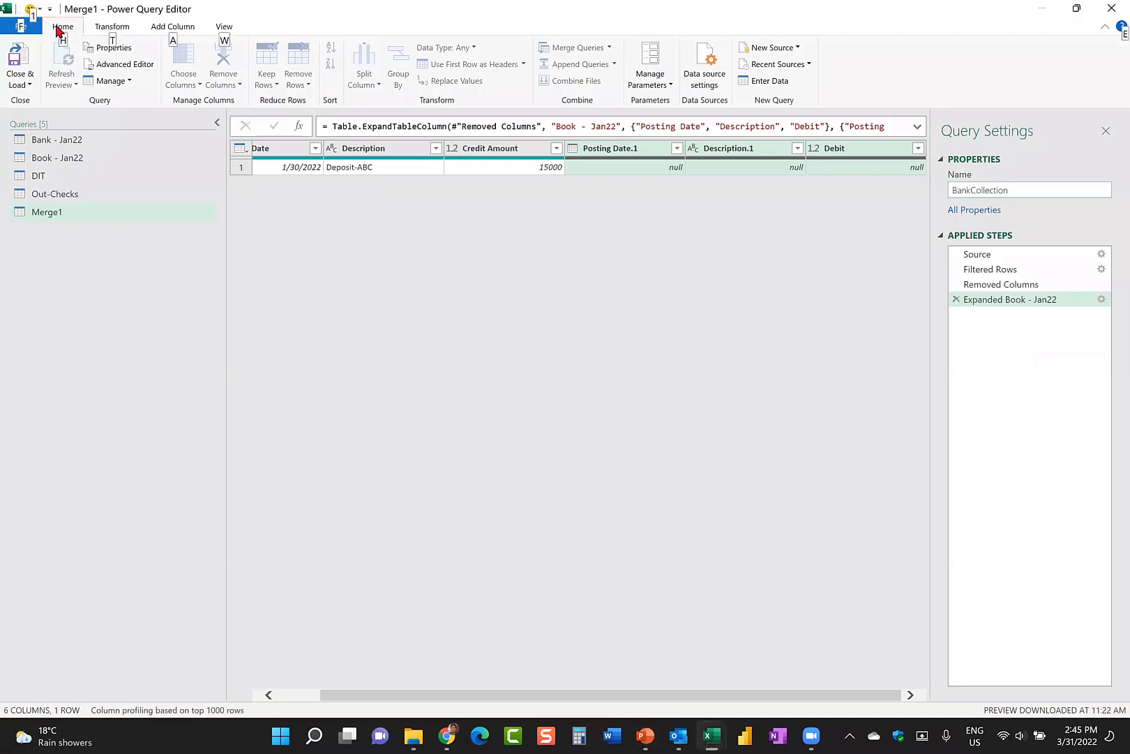
{"action": "left_click", "coordinate": [20, 84]}
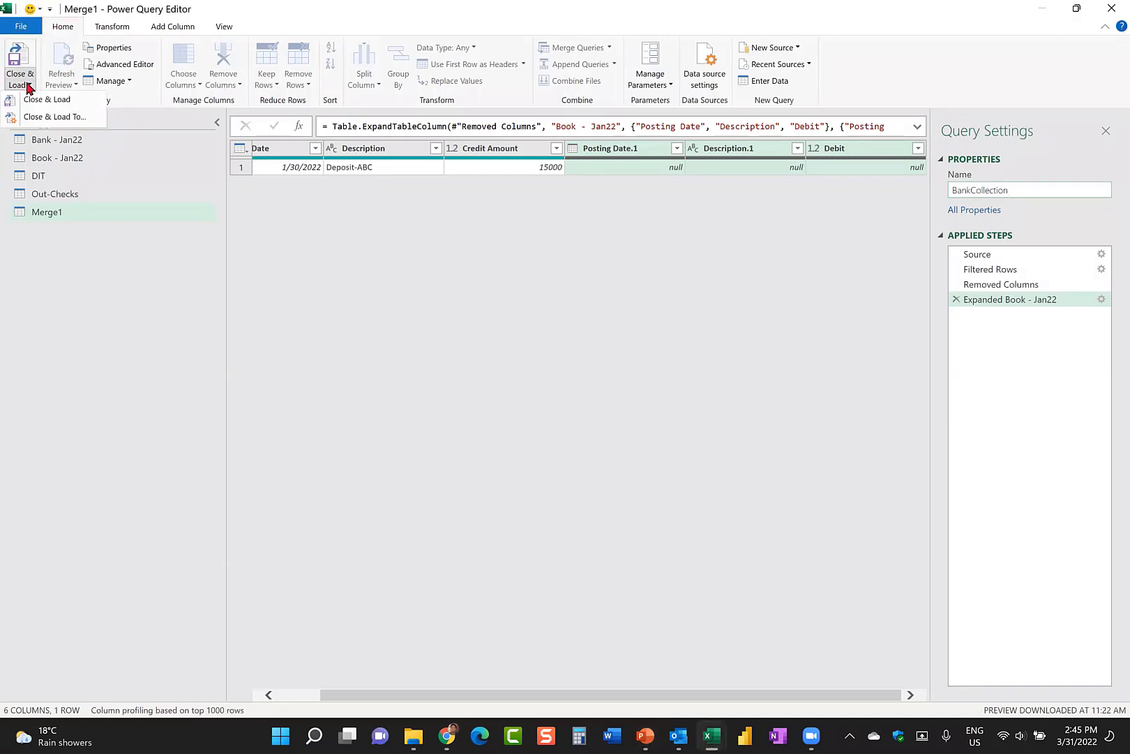
{"action": "left_click", "coordinate": [48, 118]}
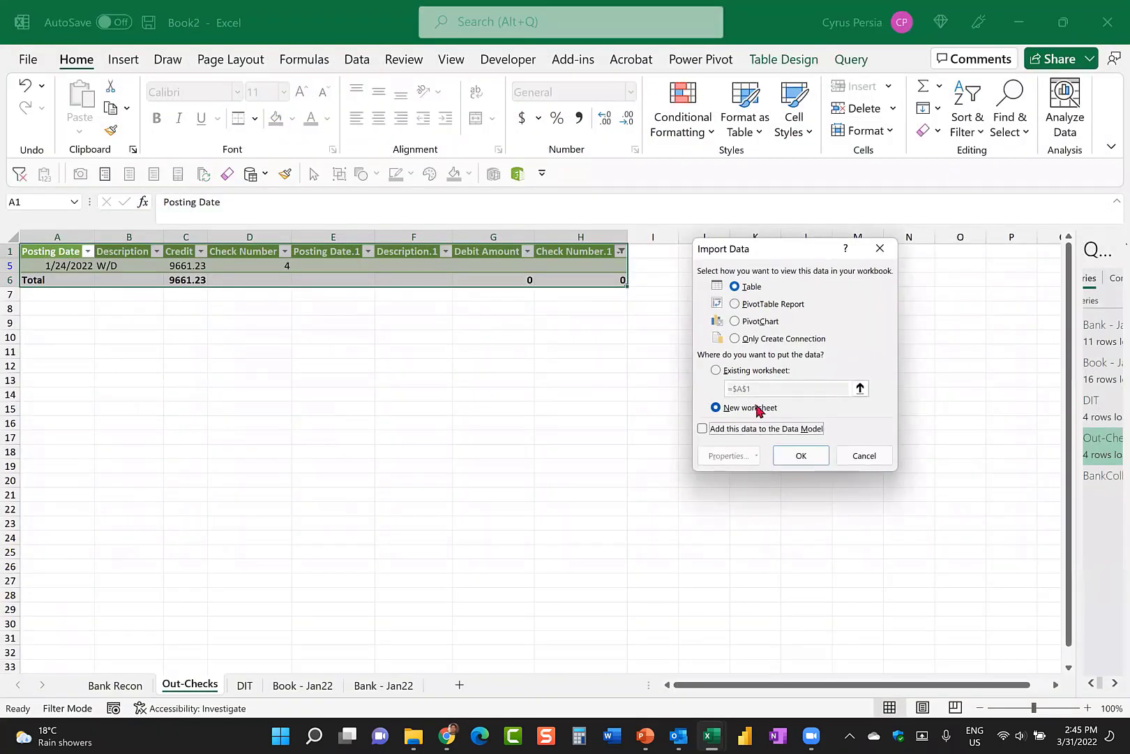
{"action": "left_click", "coordinate": [795, 459]}
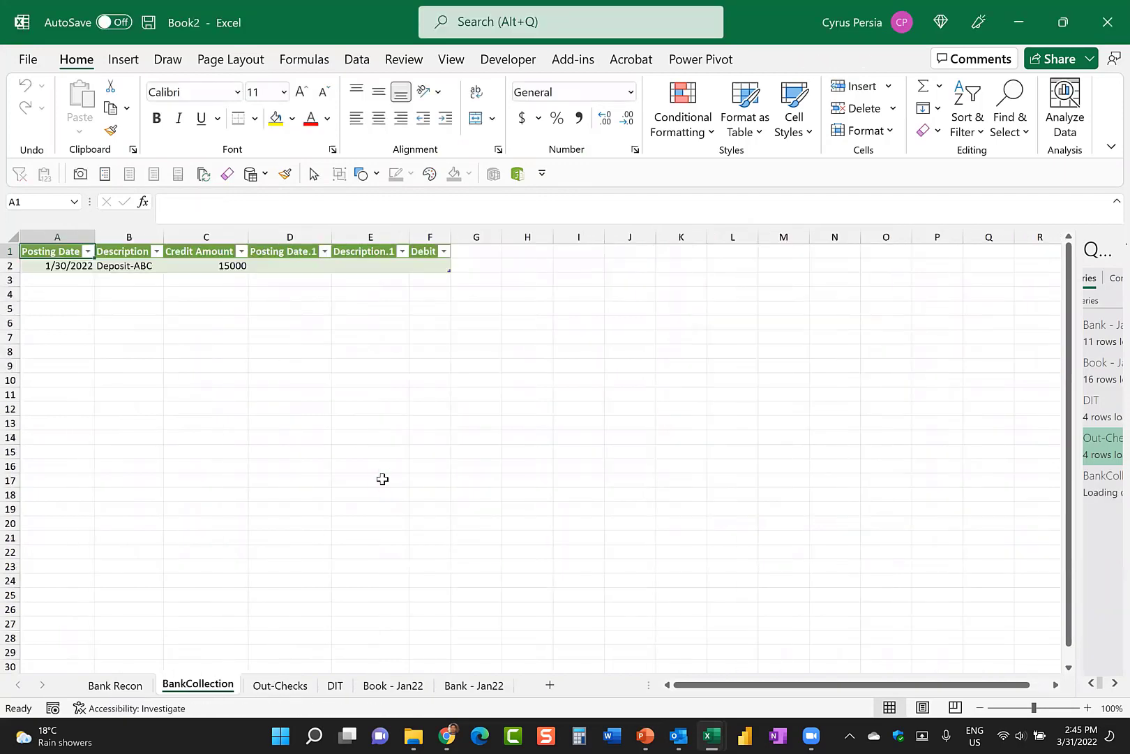
Add a total row to the BankCollection table, summing the Credit Amount and Debit columns.
{"action": "left_click", "coordinate": [216, 271]}
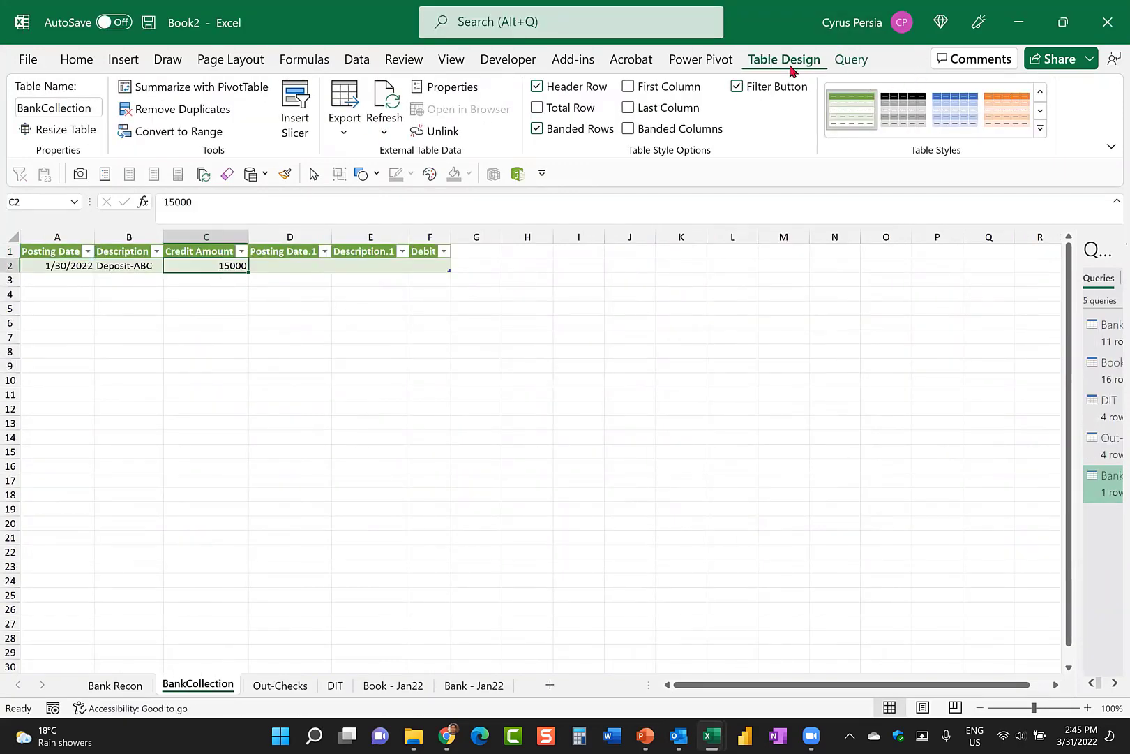
{"action": "left_click", "coordinate": [537, 107]}
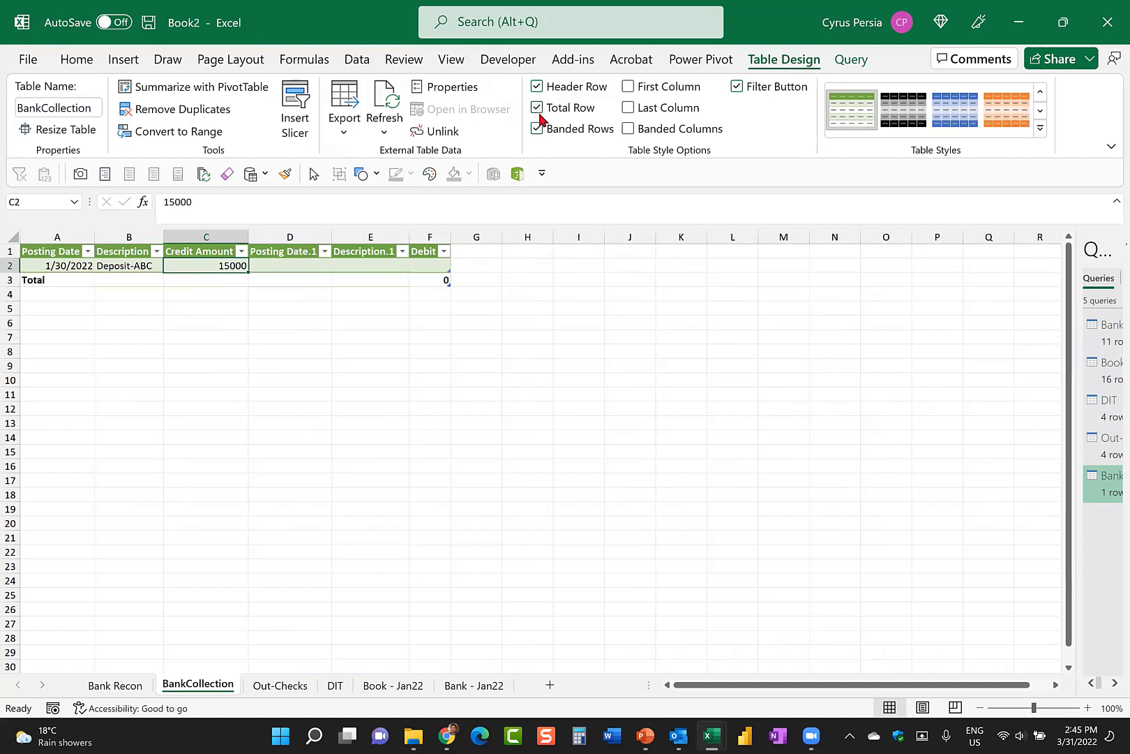
{"action": "left_click", "coordinate": [209, 279]}
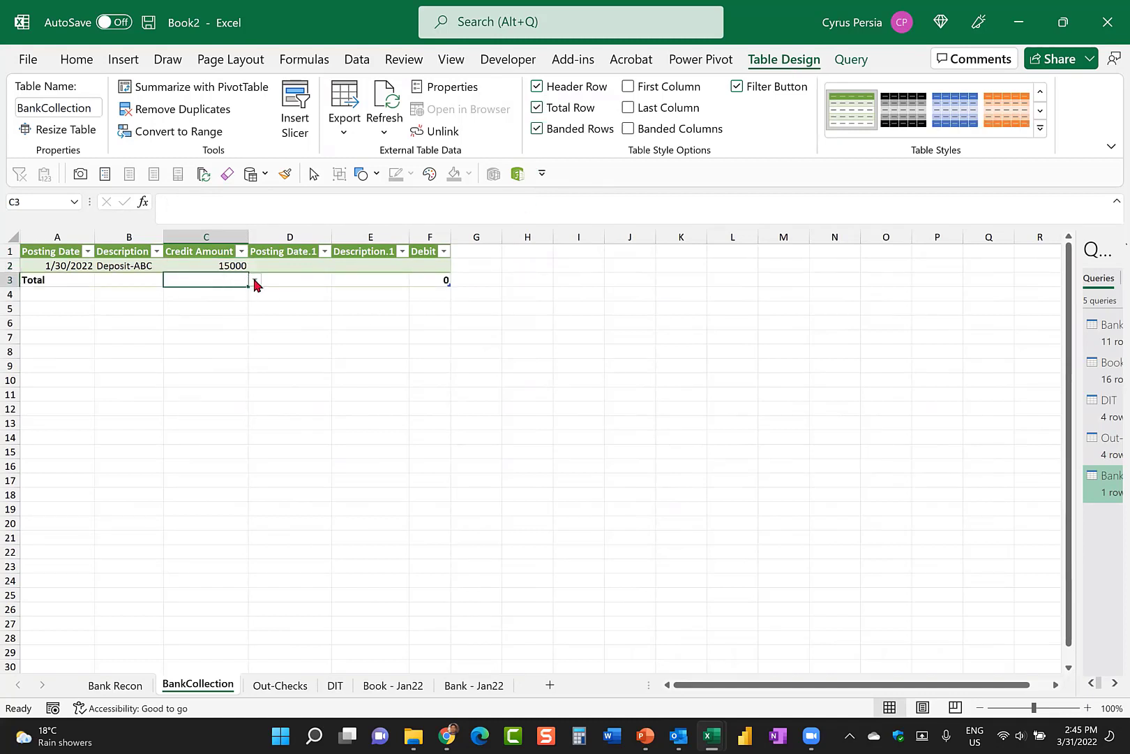
{"action": "left_click", "coordinate": [254, 280]}
{"action": "left_click", "coordinate": [189, 361]}
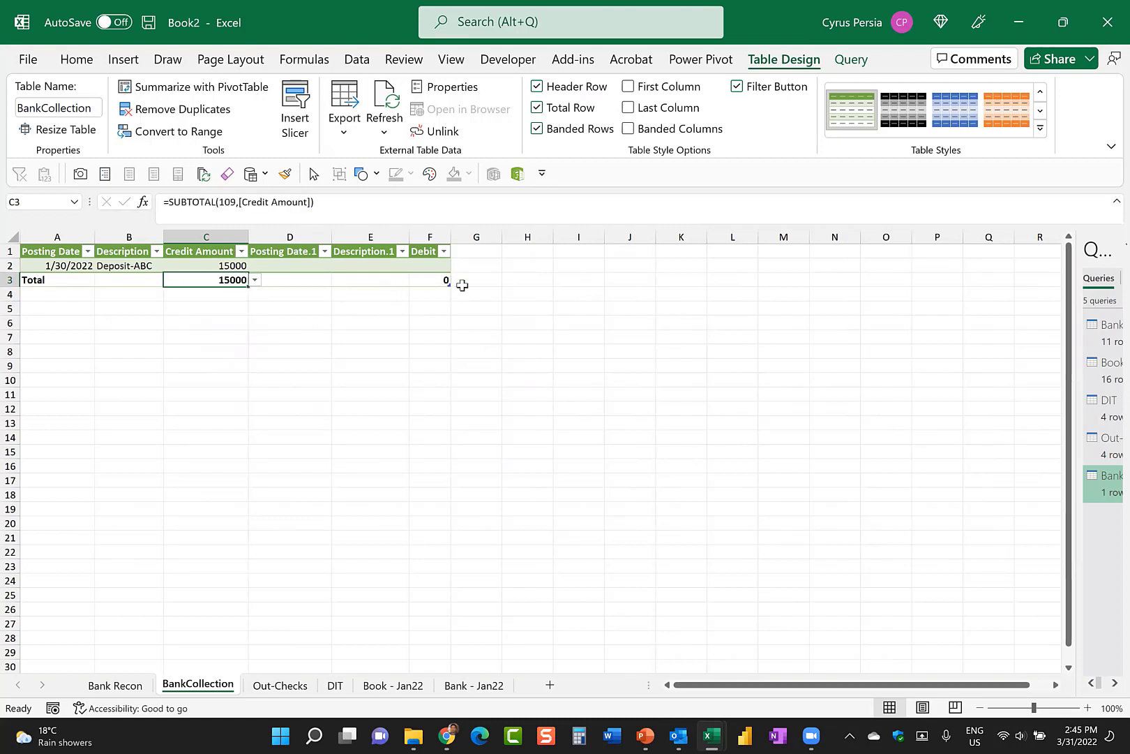
{"action": "left_click", "coordinate": [436, 282]}
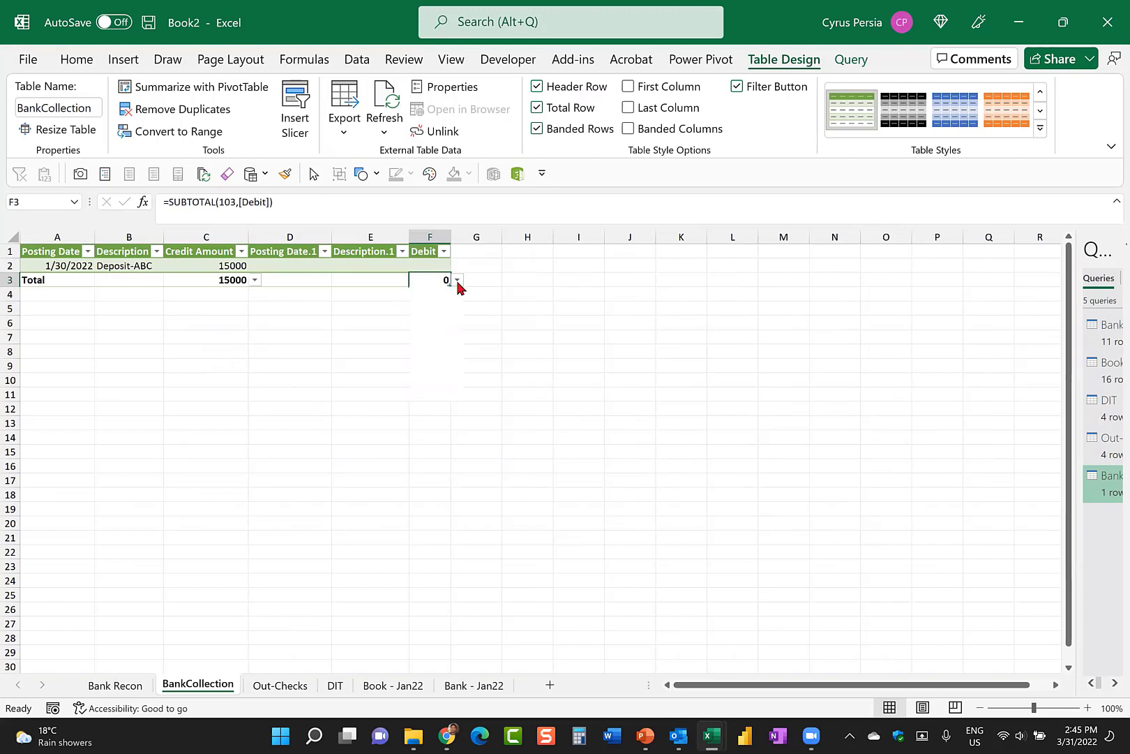
{"action": "left_click", "coordinate": [457, 281]}
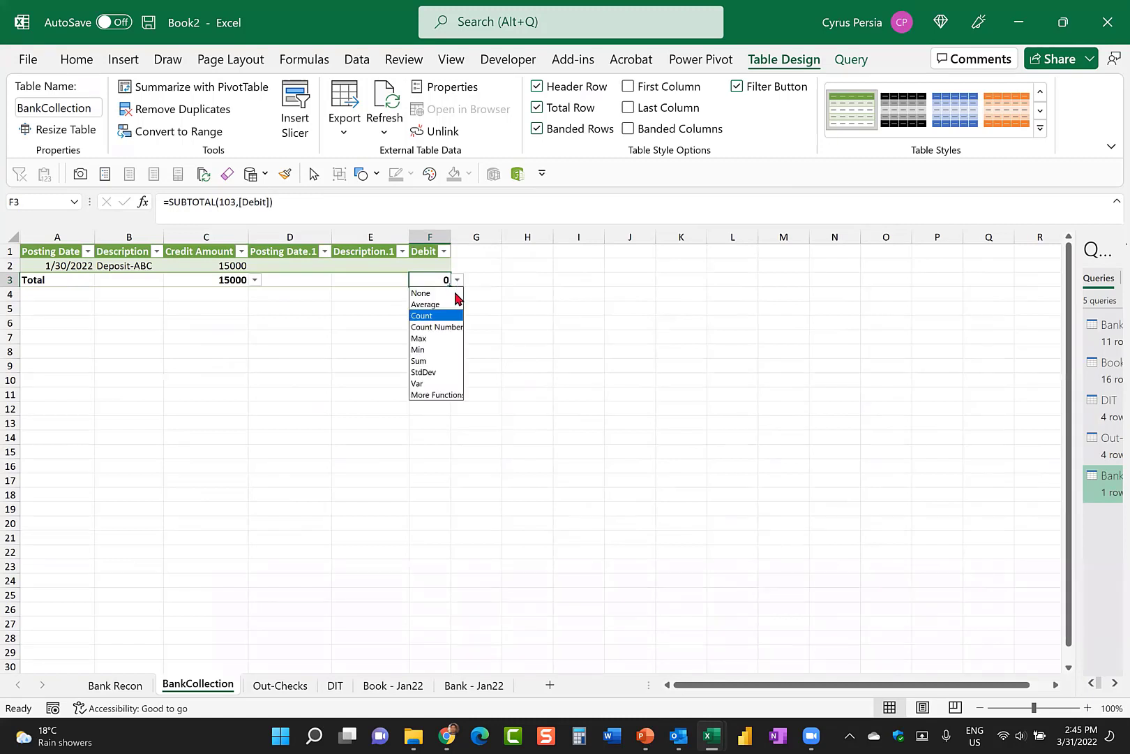
{"action": "left_click", "coordinate": [436, 361]}
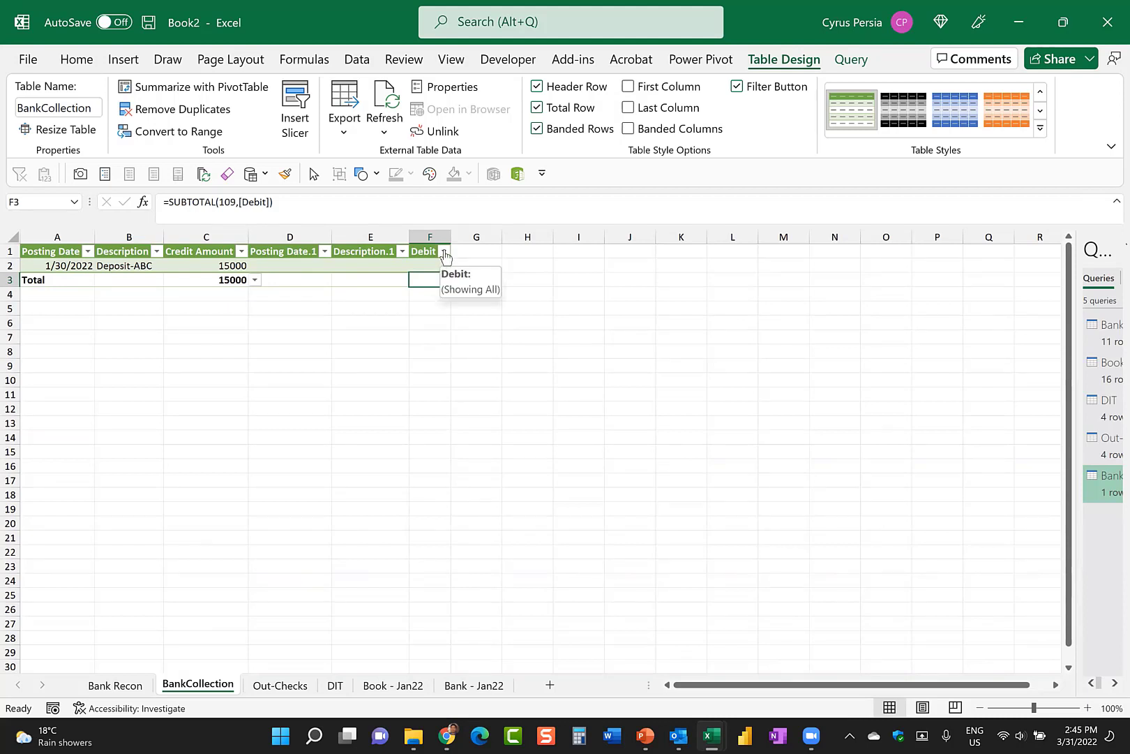
{"action": "left_click", "coordinate": [325, 339]}
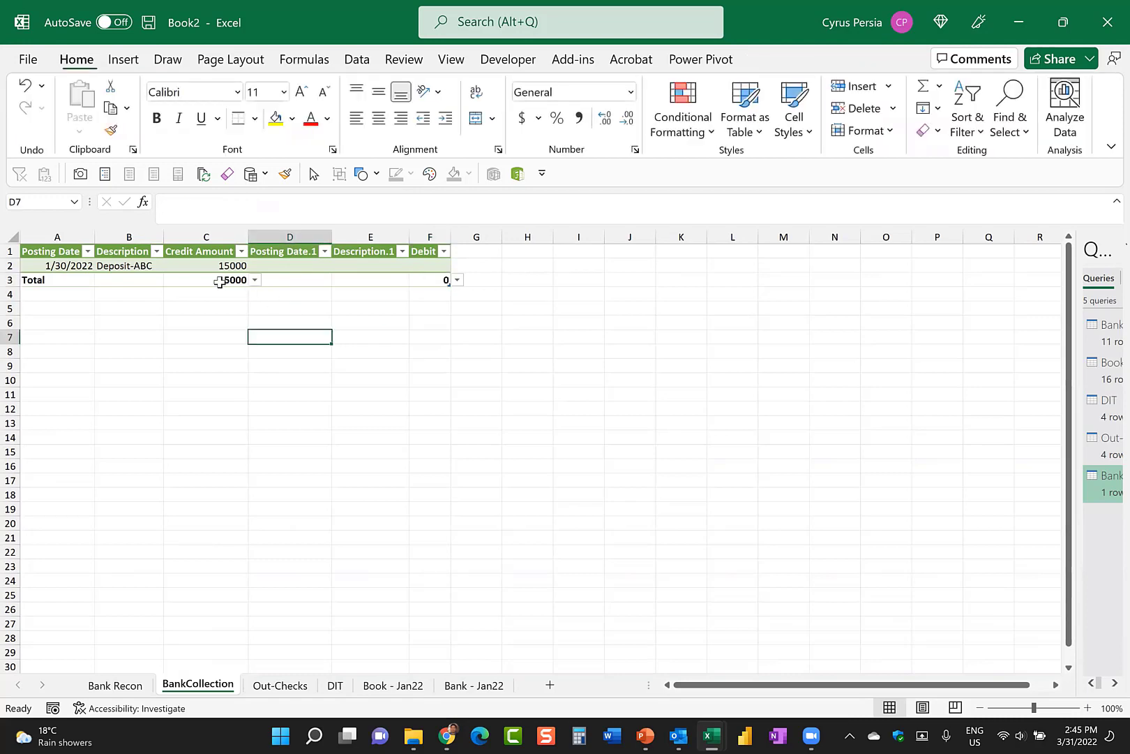
On the Bank Recon sheet, calculate Deposits collected by the Bank in B16 as the BankCollection Credit Amount total minus its Debit total.
{"action": "left_click", "coordinate": [219, 280]}
{"action": "left_click", "coordinate": [115, 685]}
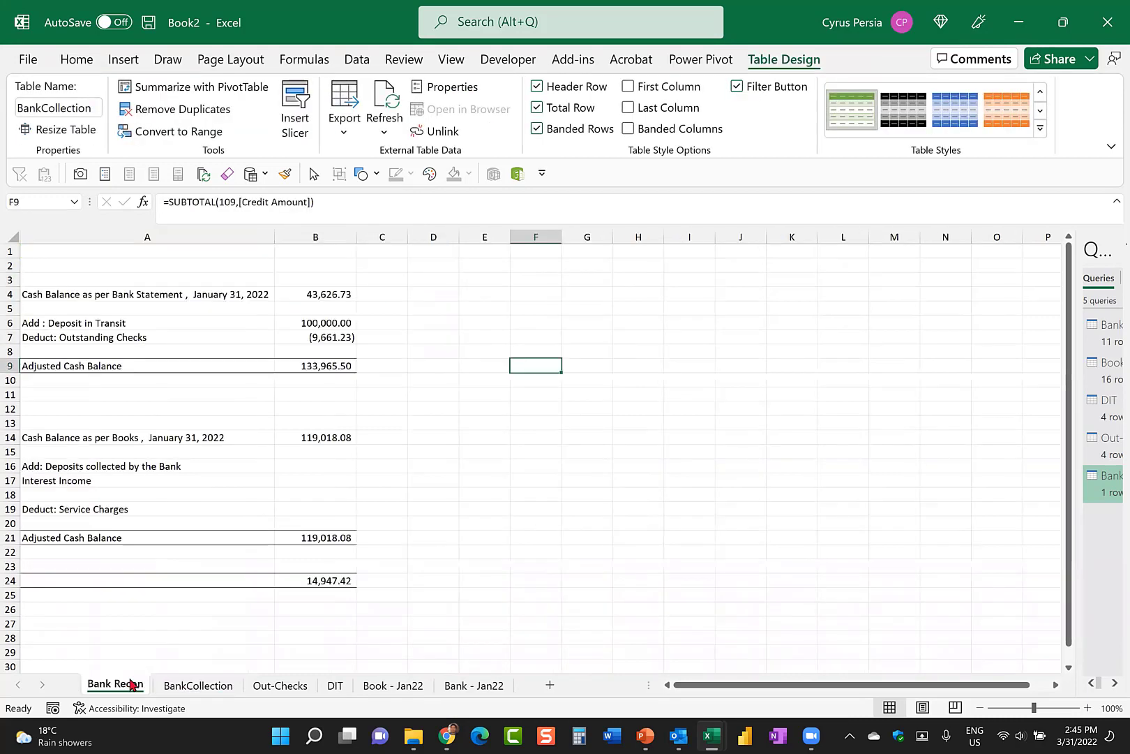
{"action": "left_click", "coordinate": [308, 466]}
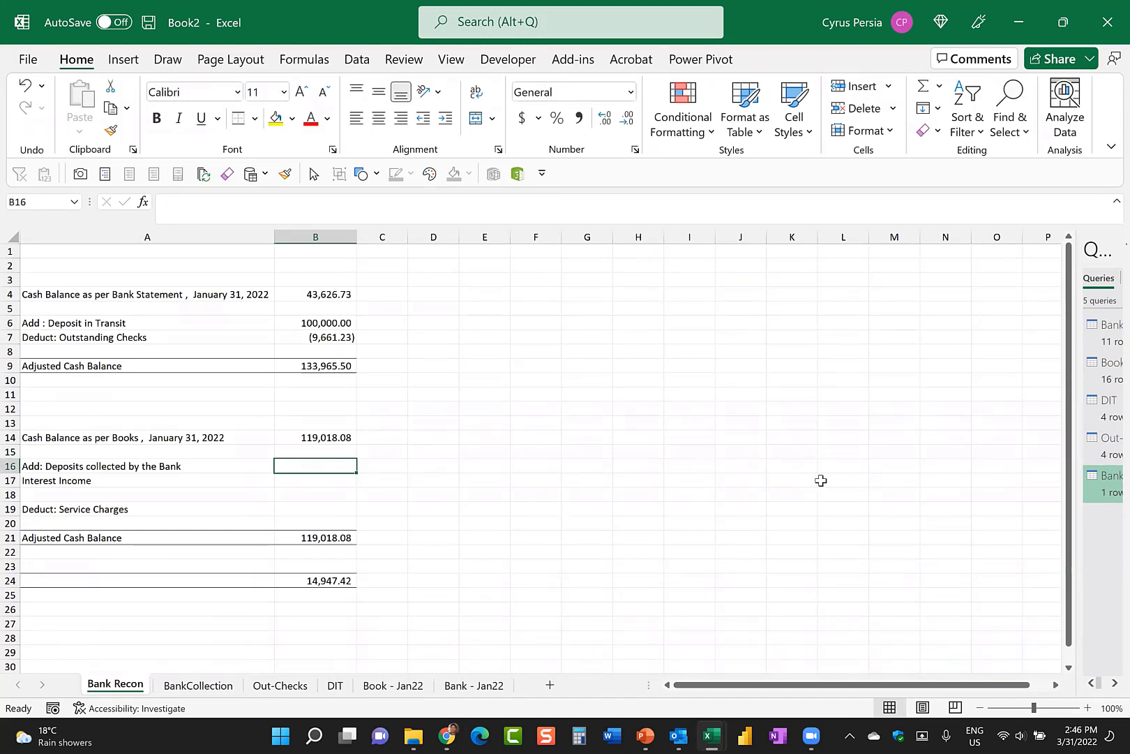
{"action": "type", "text": "="}
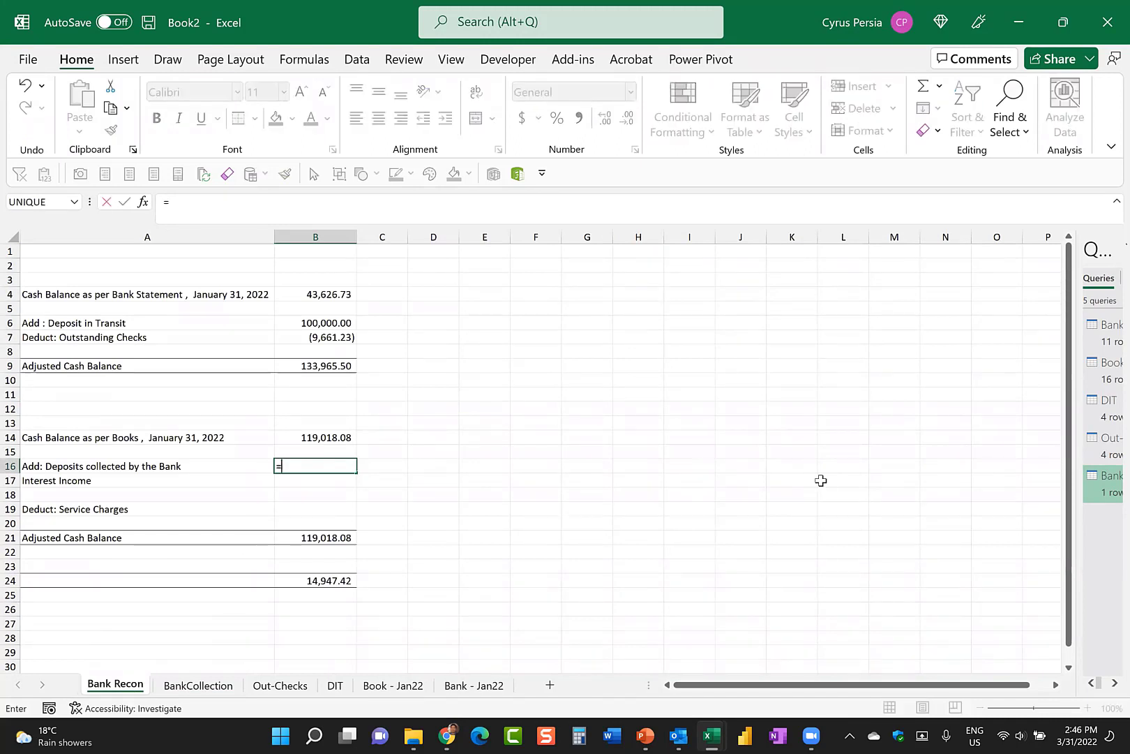
{"action": "left_click", "coordinate": [197, 685]}
{"action": "left_click", "coordinate": [209, 282]}
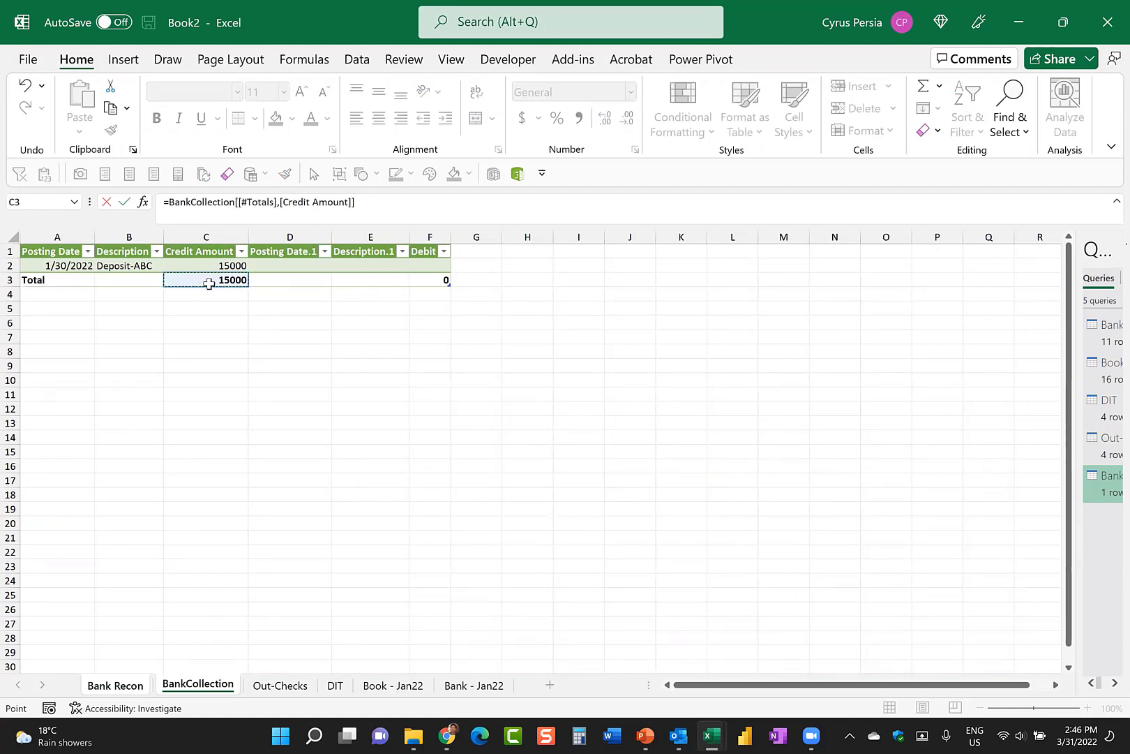
{"action": "type", "text": "-"}
{"action": "left_click", "coordinate": [433, 279]}
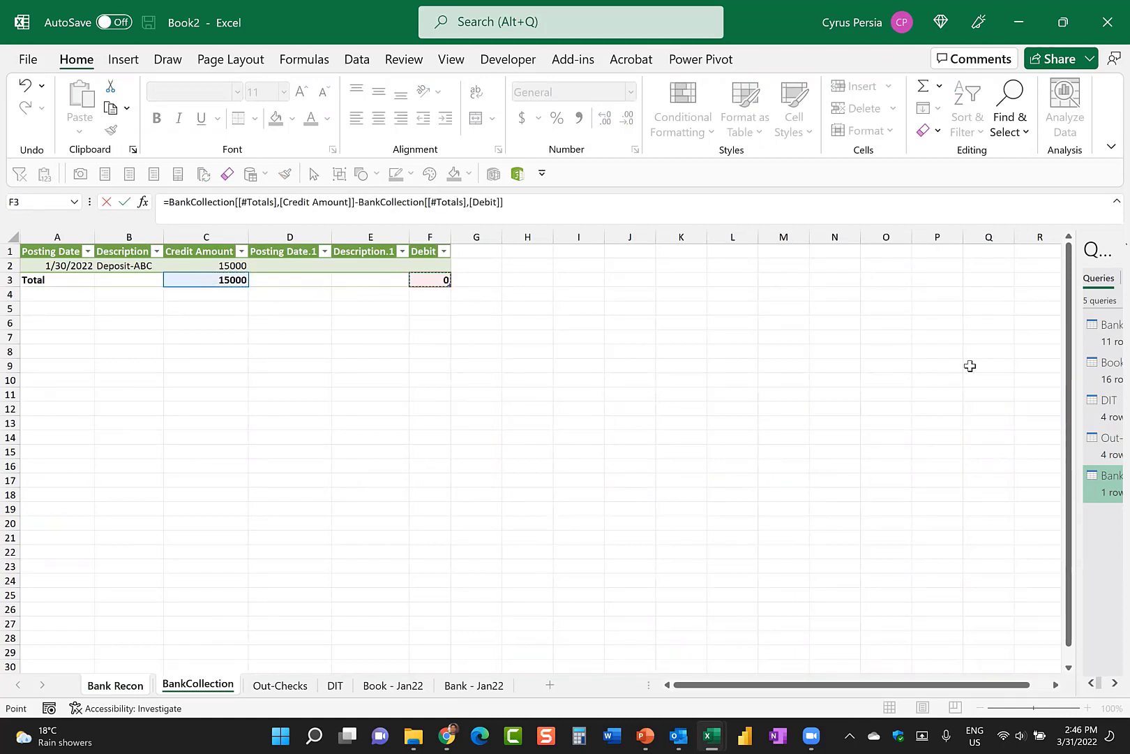
{"action": "key", "text": "Return"}
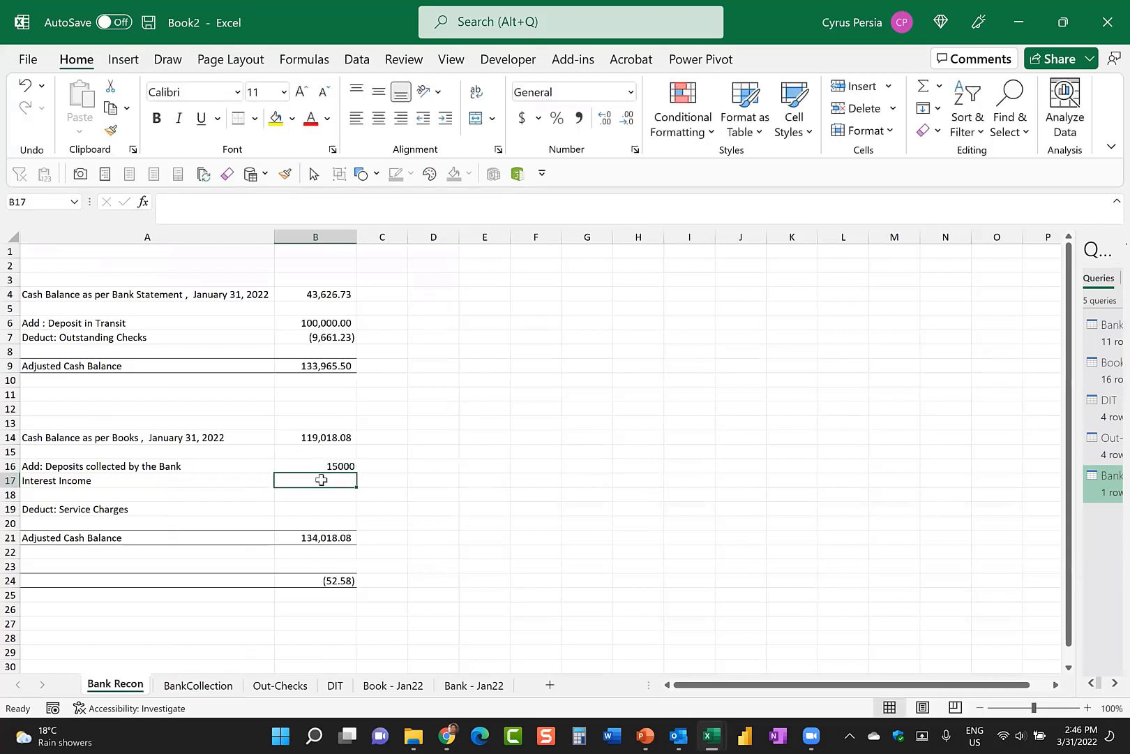
Copy the number format of the Deposit in Transit amount to the Deposits collected by the Bank amount.
{"action": "left_click", "coordinate": [316, 324]}
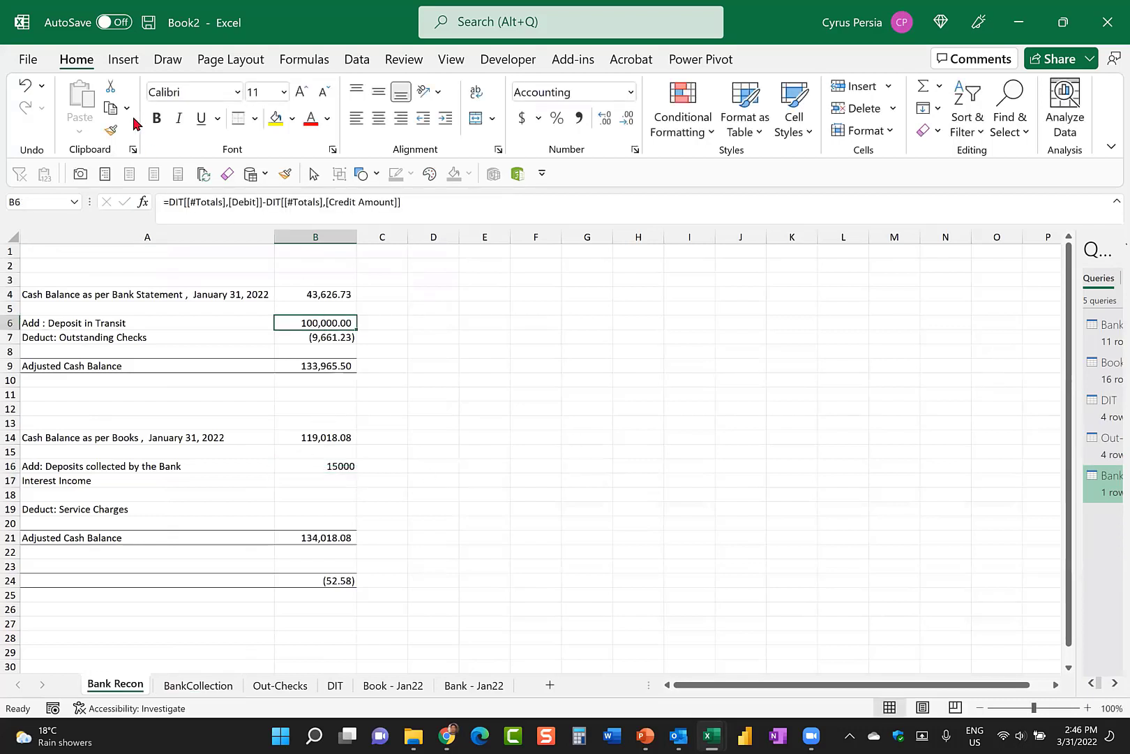
{"action": "left_click", "coordinate": [111, 130]}
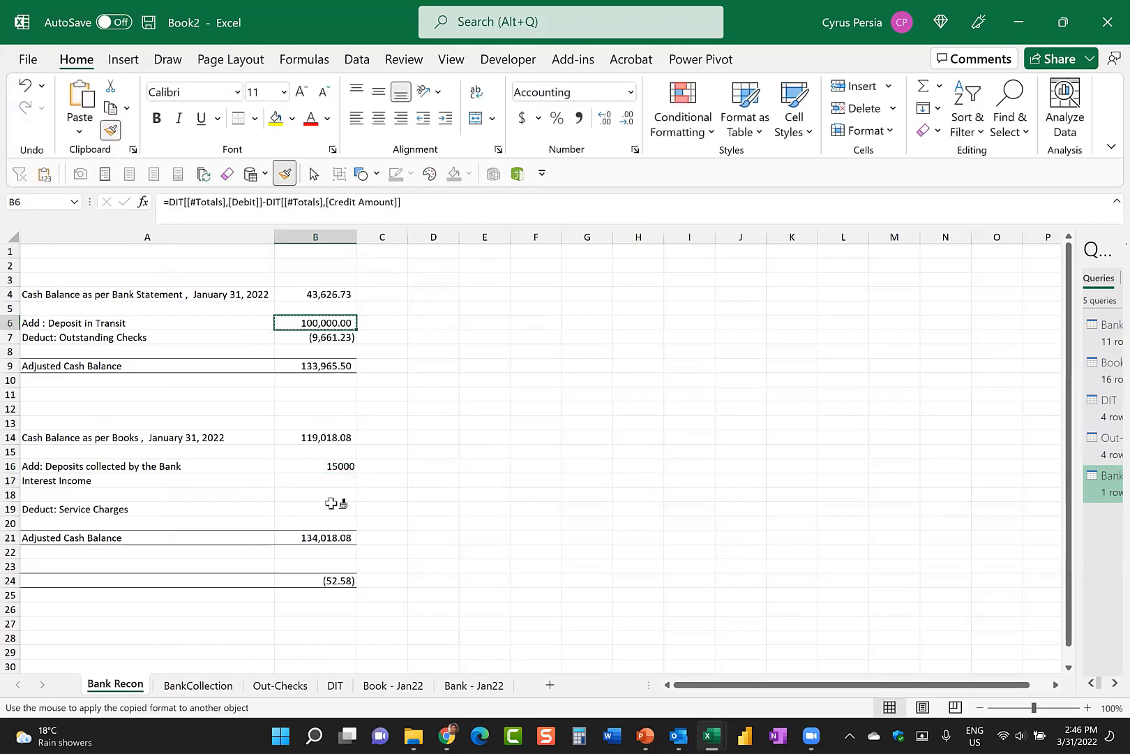
{"action": "left_click", "coordinate": [314, 462]}
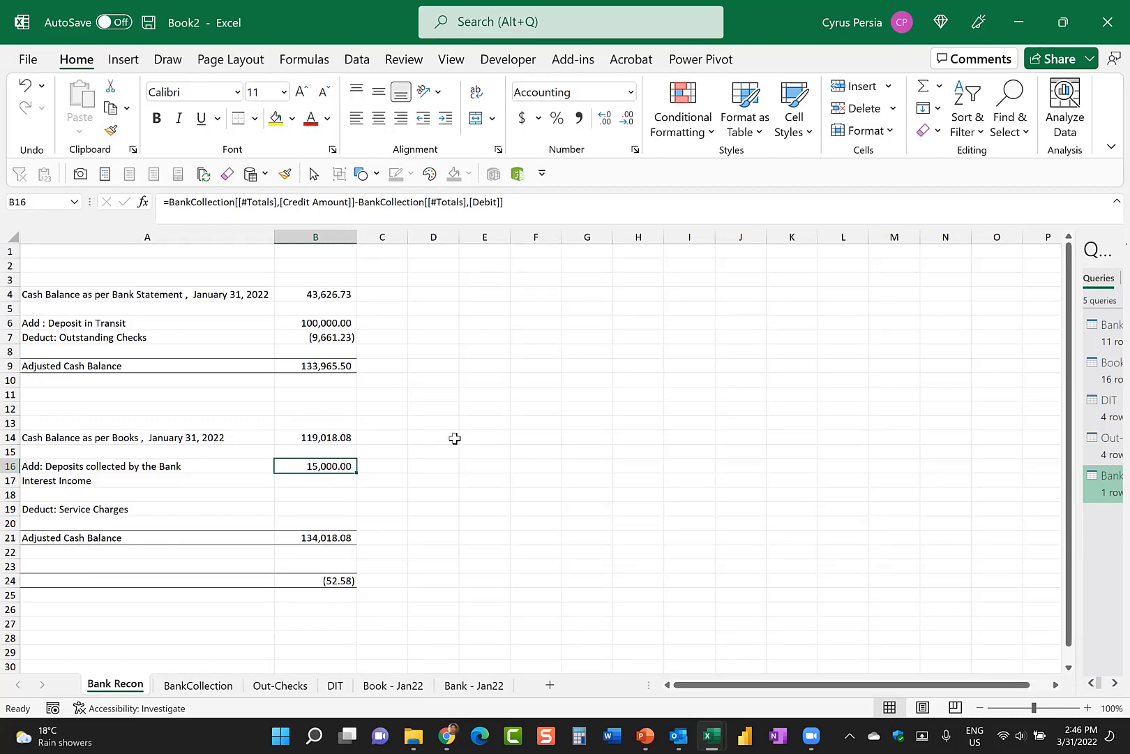
Read the Bank Recon (Service Charges) slide in PowerPoint, and return to the Service Charges amount cell B19 in Excel.
{"action": "key", "text": "alt+Tab"}
{"action": "left_click", "coordinate": [103, 413]}
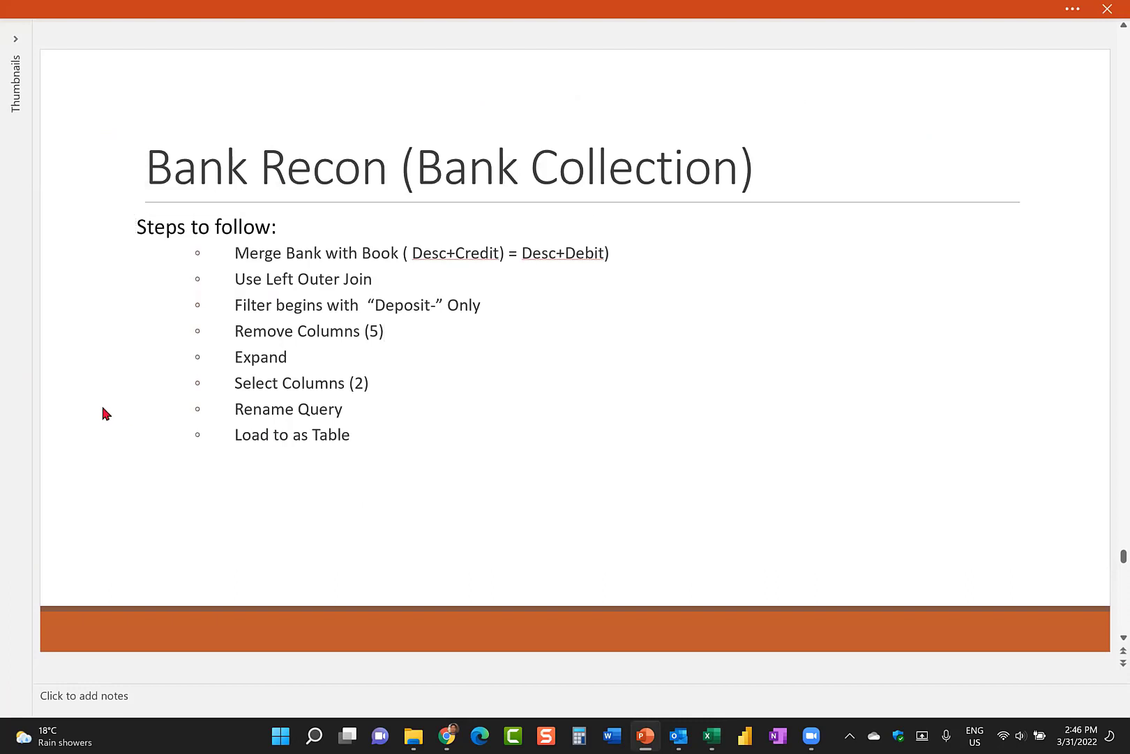
{"action": "scroll", "coordinate": [102, 413], "scroll_direction": "down", "scroll_amount": 1}
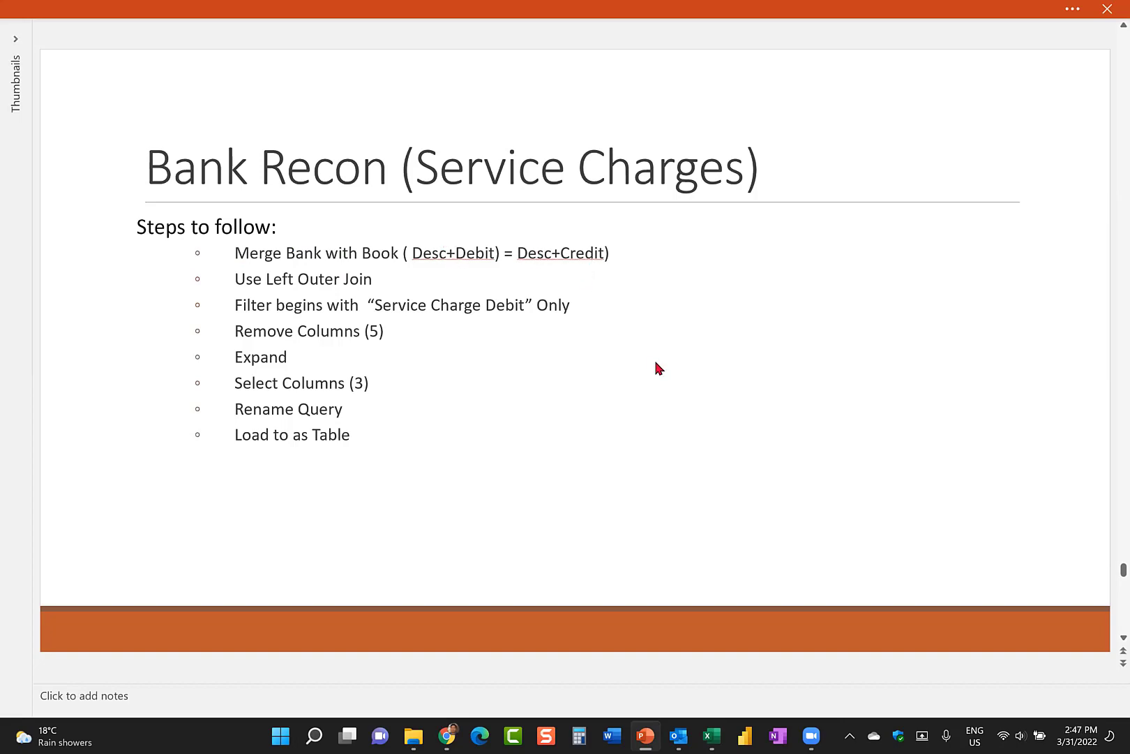
{"action": "key", "text": "alt+Tab"}
{"action": "left_click", "coordinate": [565, 451]}
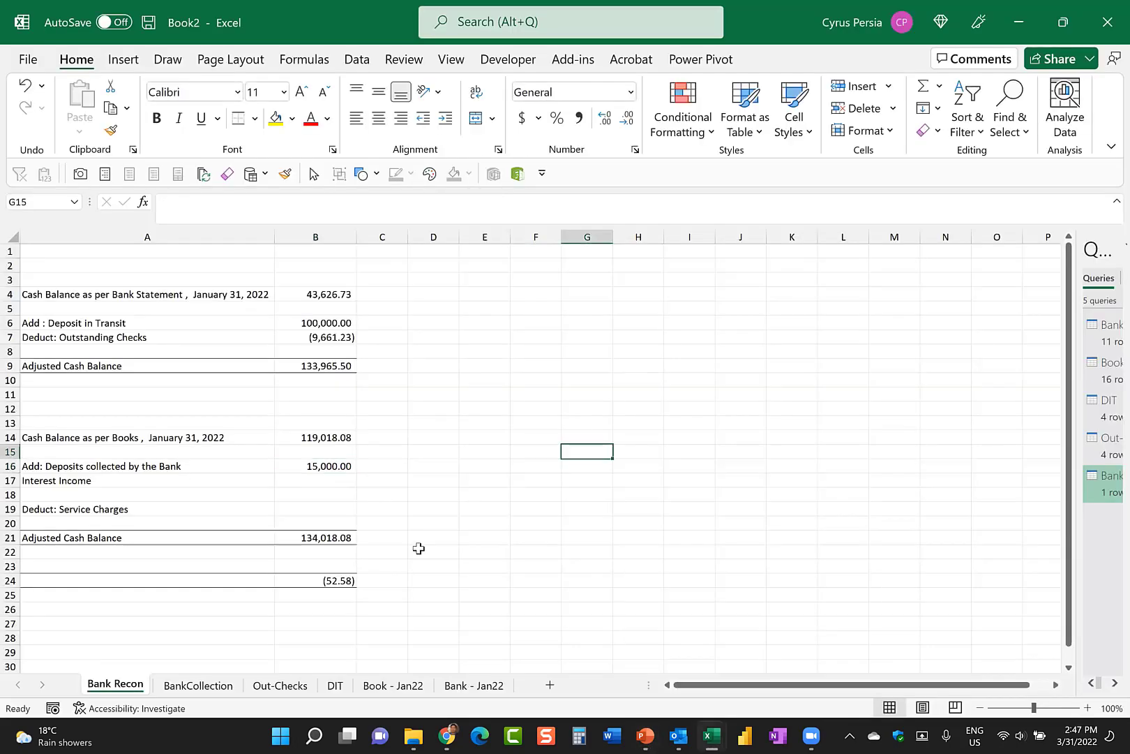
{"action": "left_click", "coordinate": [302, 509]}
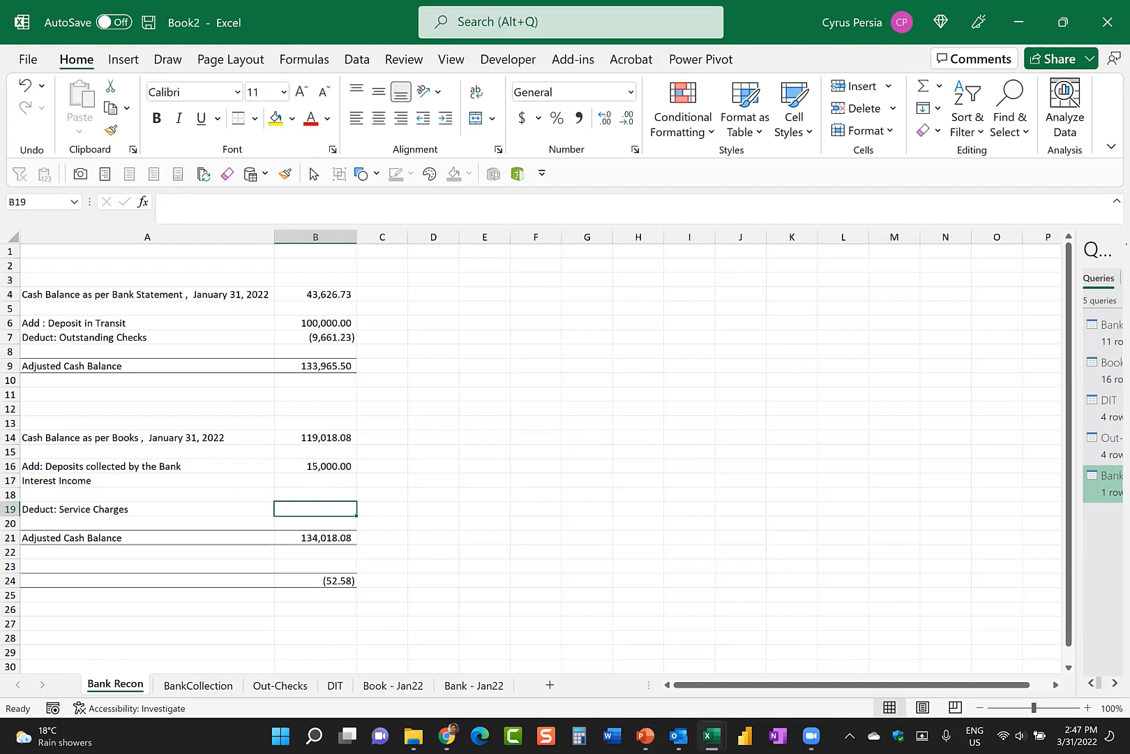
Open the Power Query Editor, consult the PowerPoint slide, and set up a merge as new query of Bank - Jan22 with Book - Jan22.
{"action": "mouse_move", "coordinate": [1104, 482]}
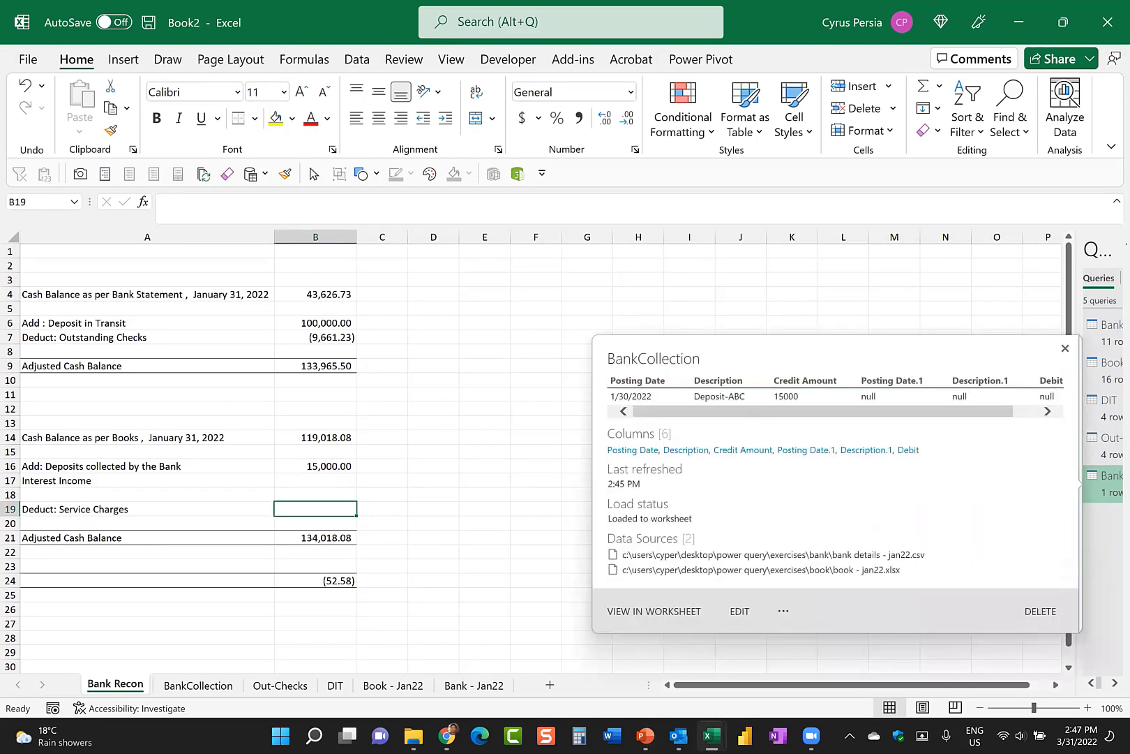
{"action": "double_click", "coordinate": [1104, 483]}
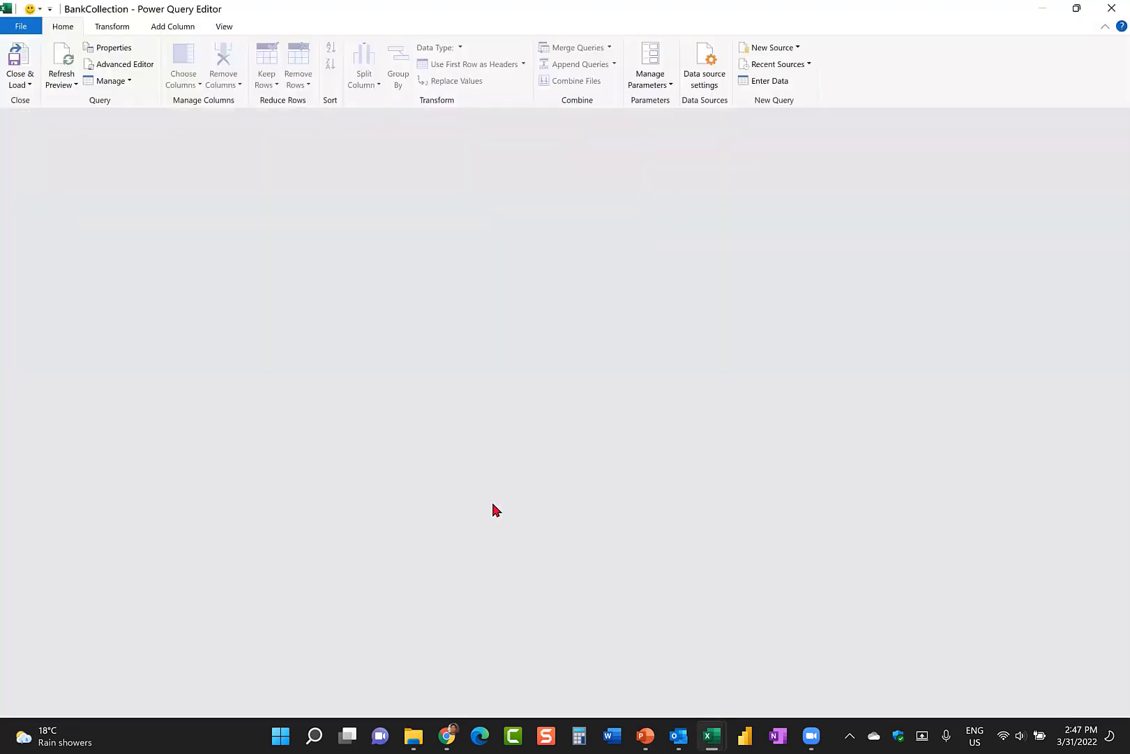
{"action": "key", "text": "alt+Tab"}
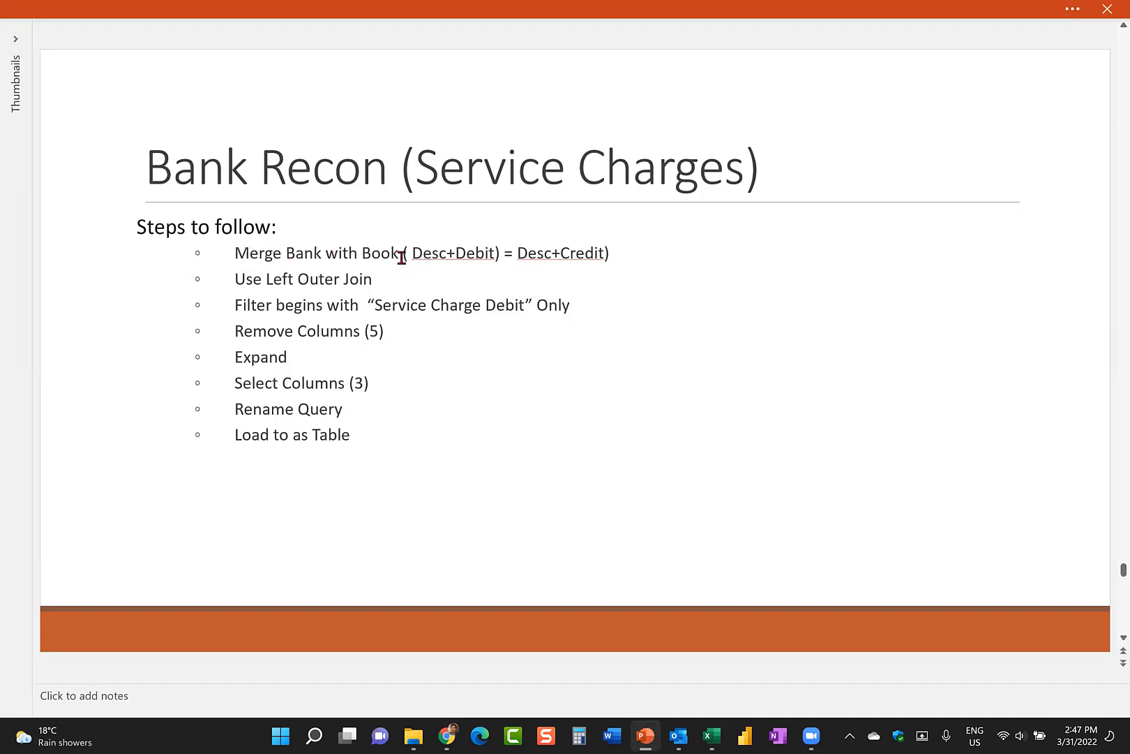
{"action": "key", "text": "alt+Tab"}
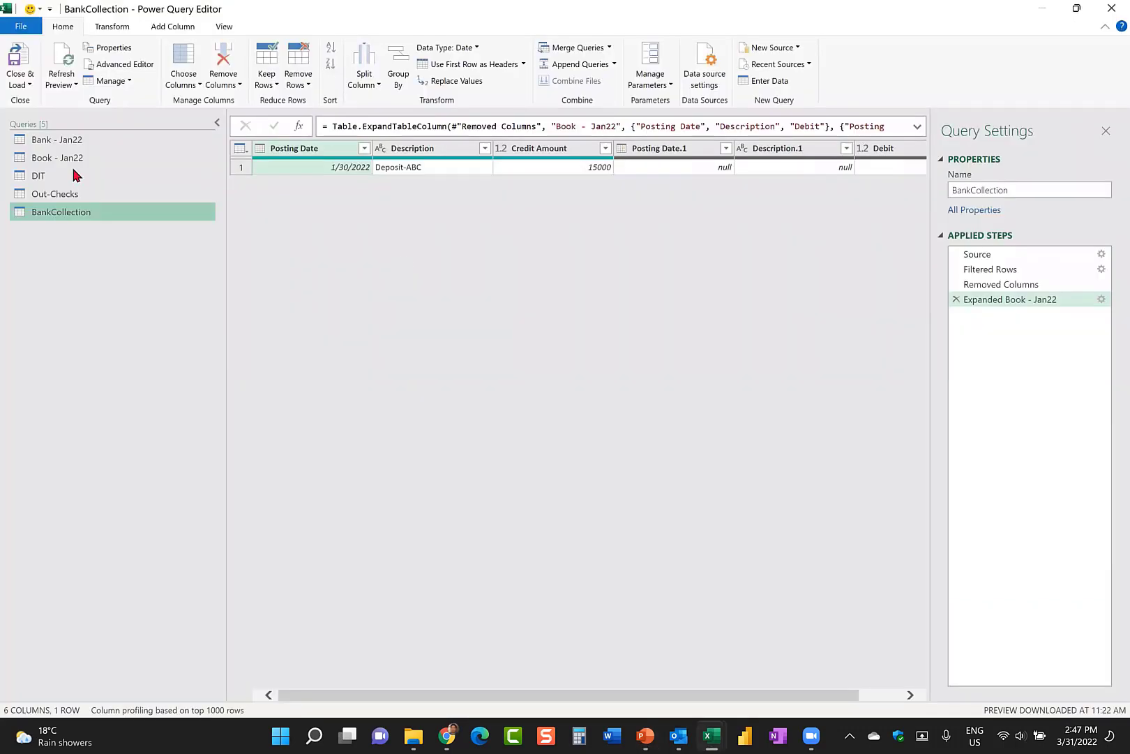
{"action": "left_click", "coordinate": [114, 142]}
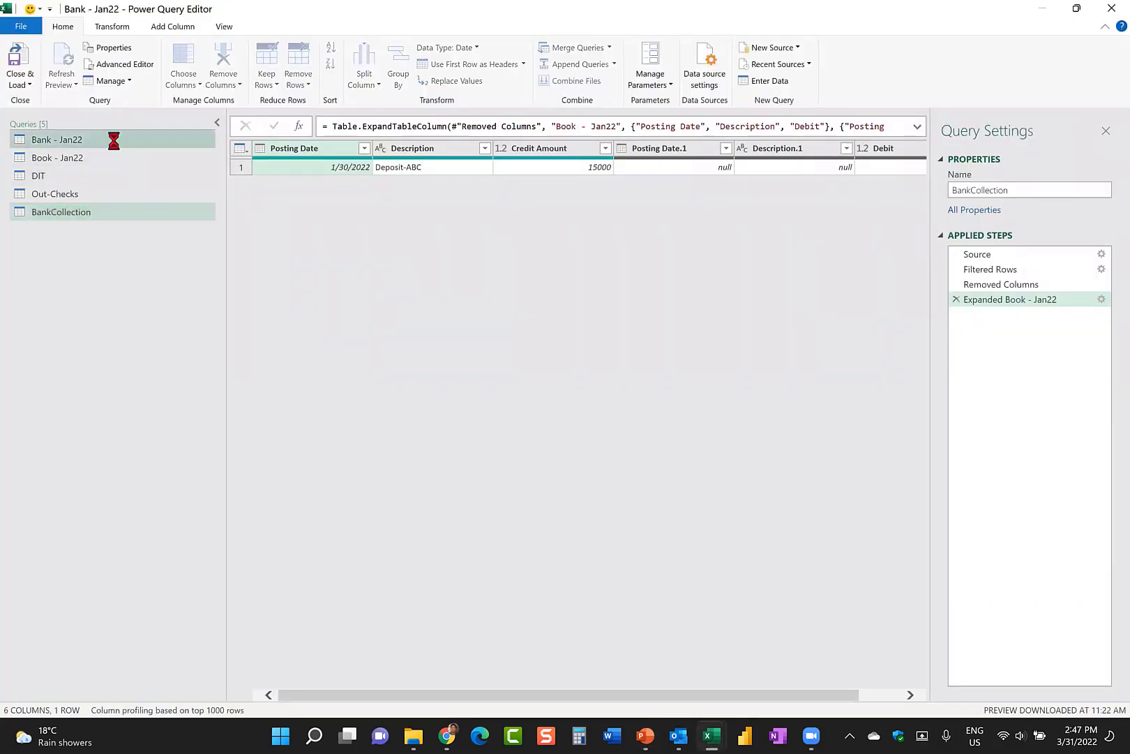
{"action": "left_click", "coordinate": [610, 47]}
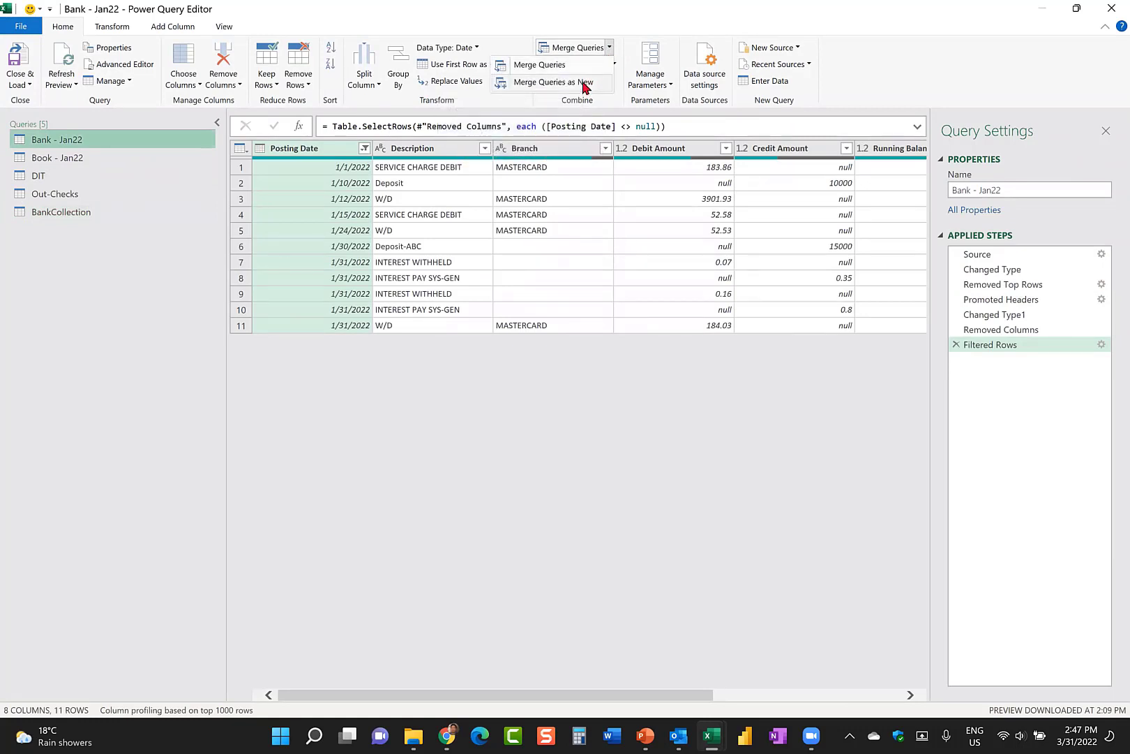
{"action": "left_click", "coordinate": [585, 84]}
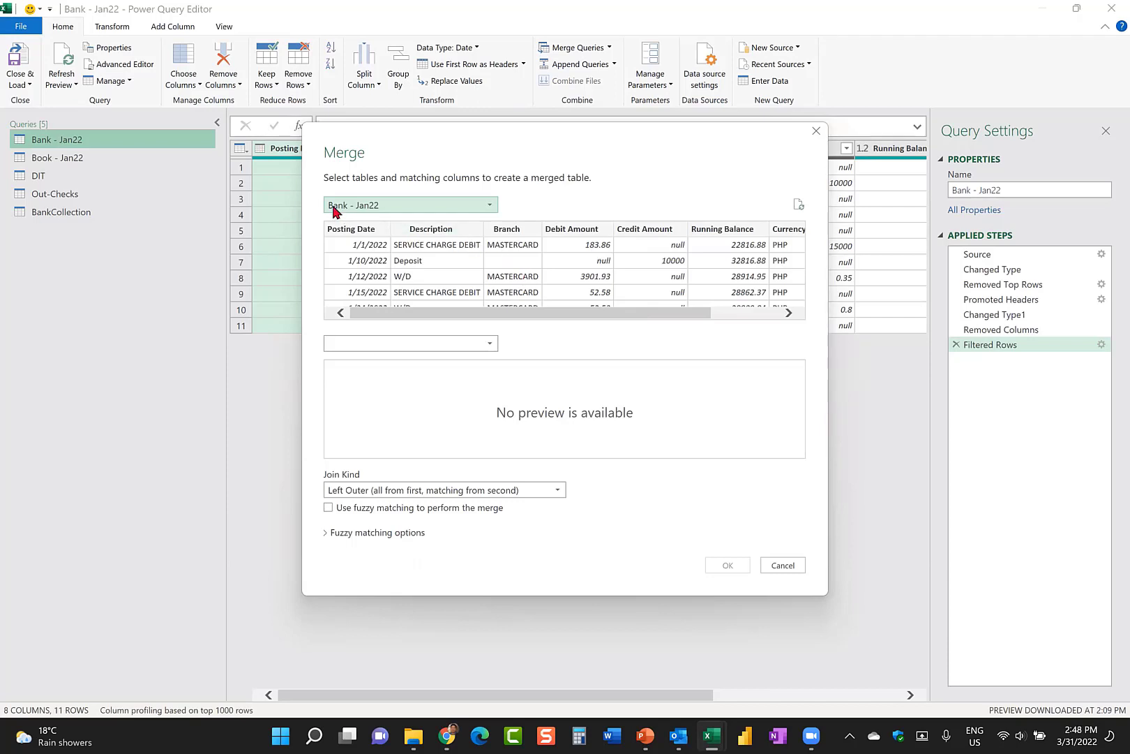
{"action": "left_click", "coordinate": [493, 344]}
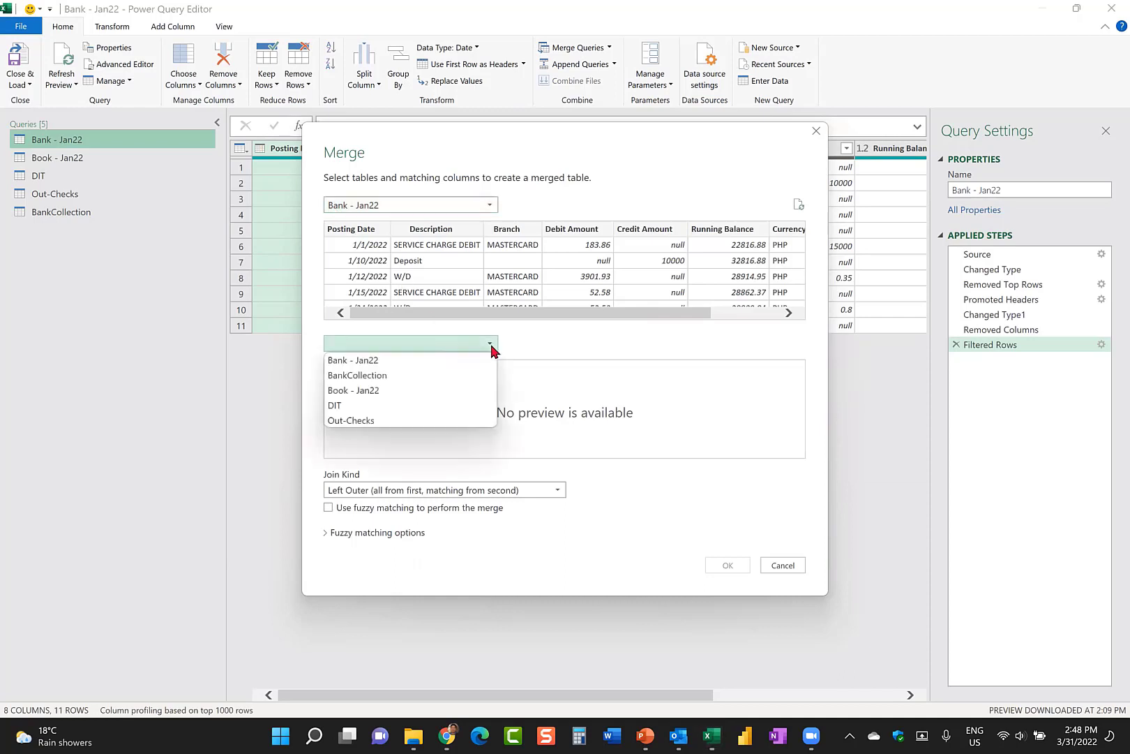
{"action": "left_click", "coordinate": [375, 392]}
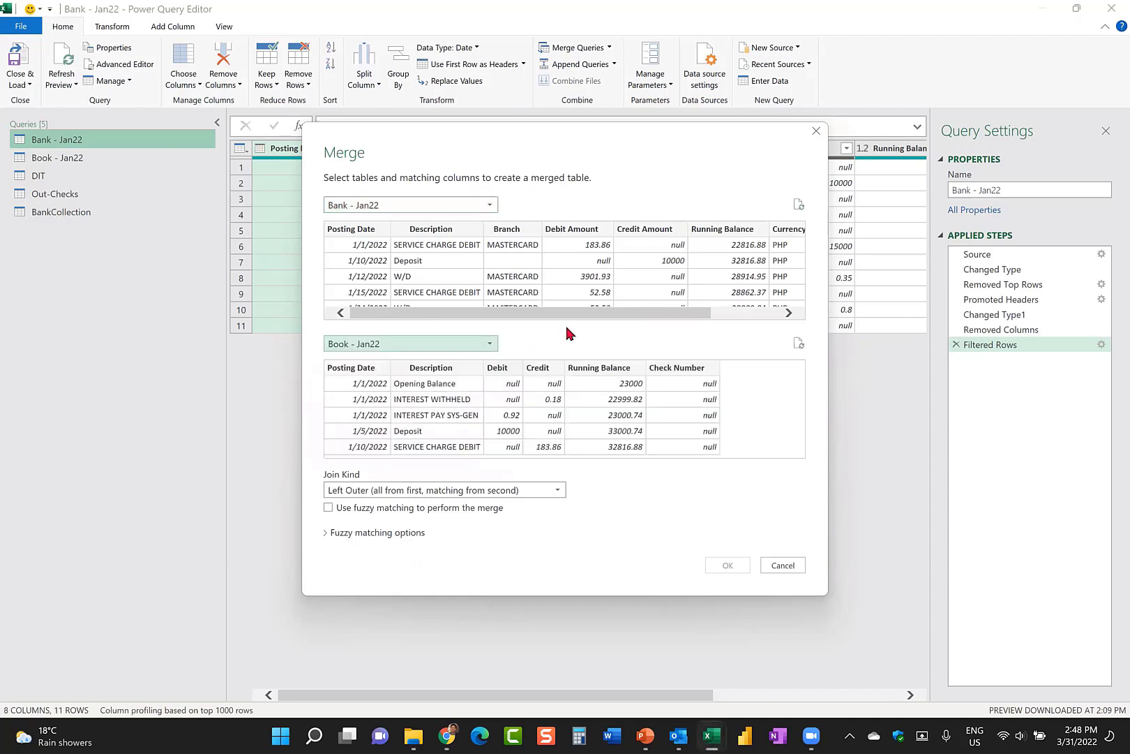
Check the PowerPoint slide, then create the left outer merge matching Bank - Jan22 Description and Debit Amount to Book - Jan22 Description and Credit.
{"action": "left_click", "coordinate": [646, 737]}
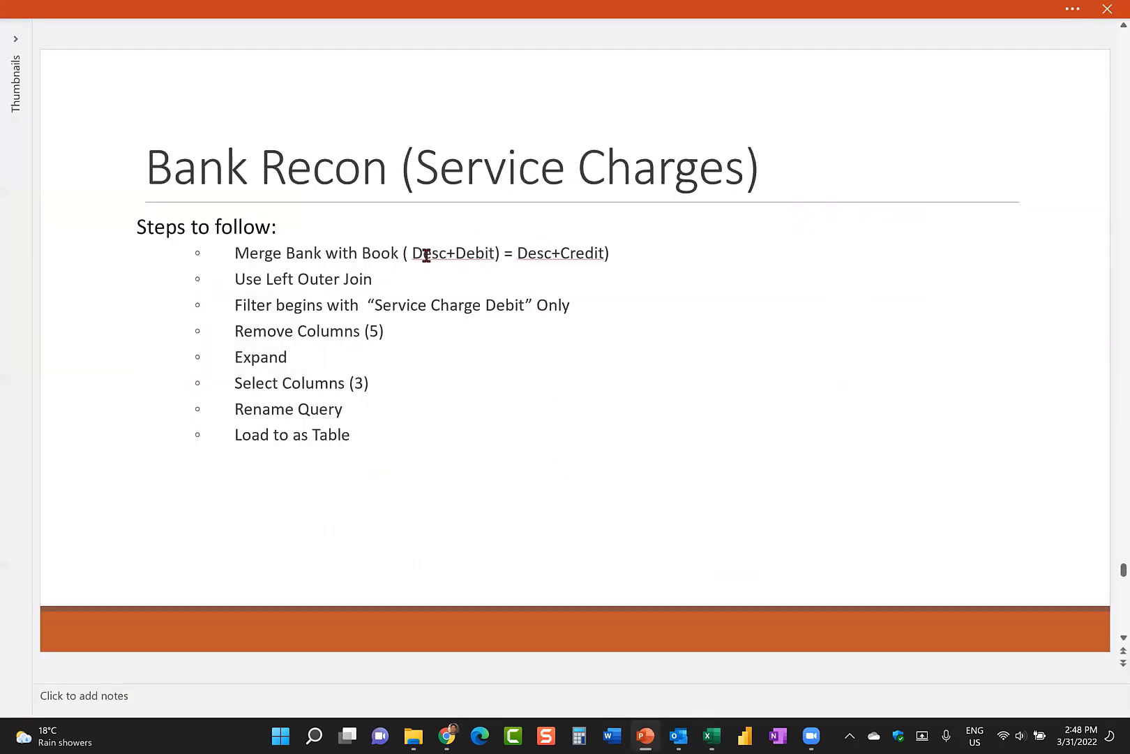
{"action": "key", "text": "alt+Tab"}
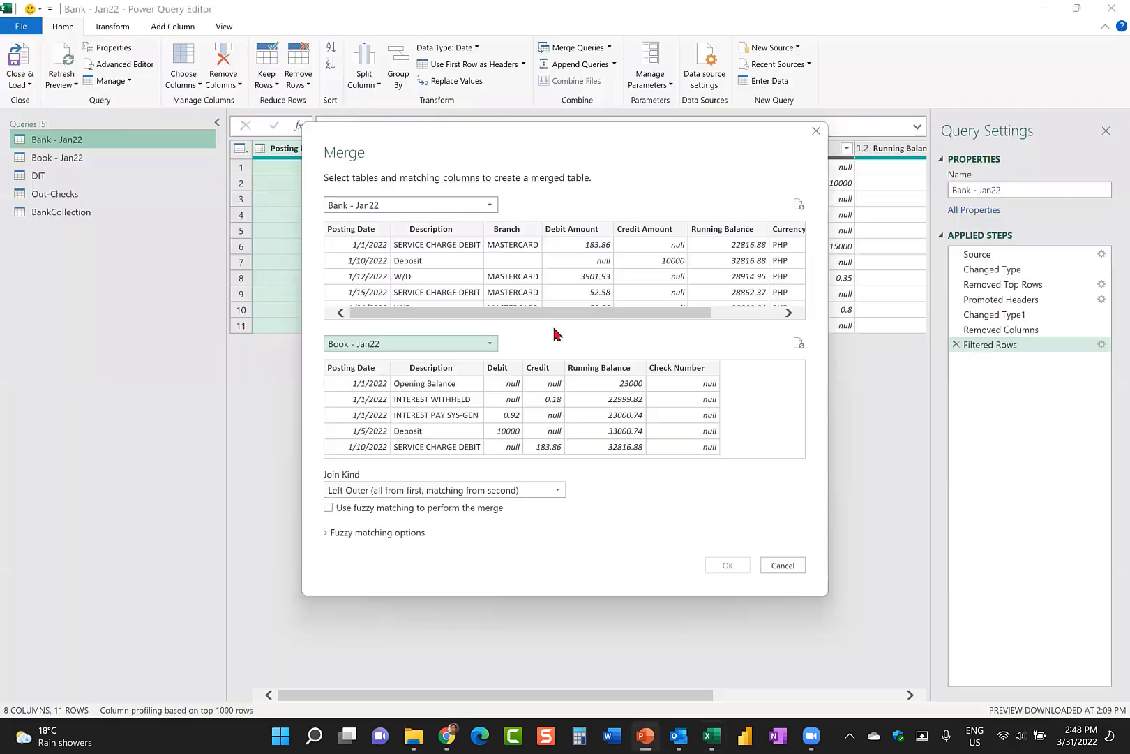
{"action": "left_click", "coordinate": [447, 231]}
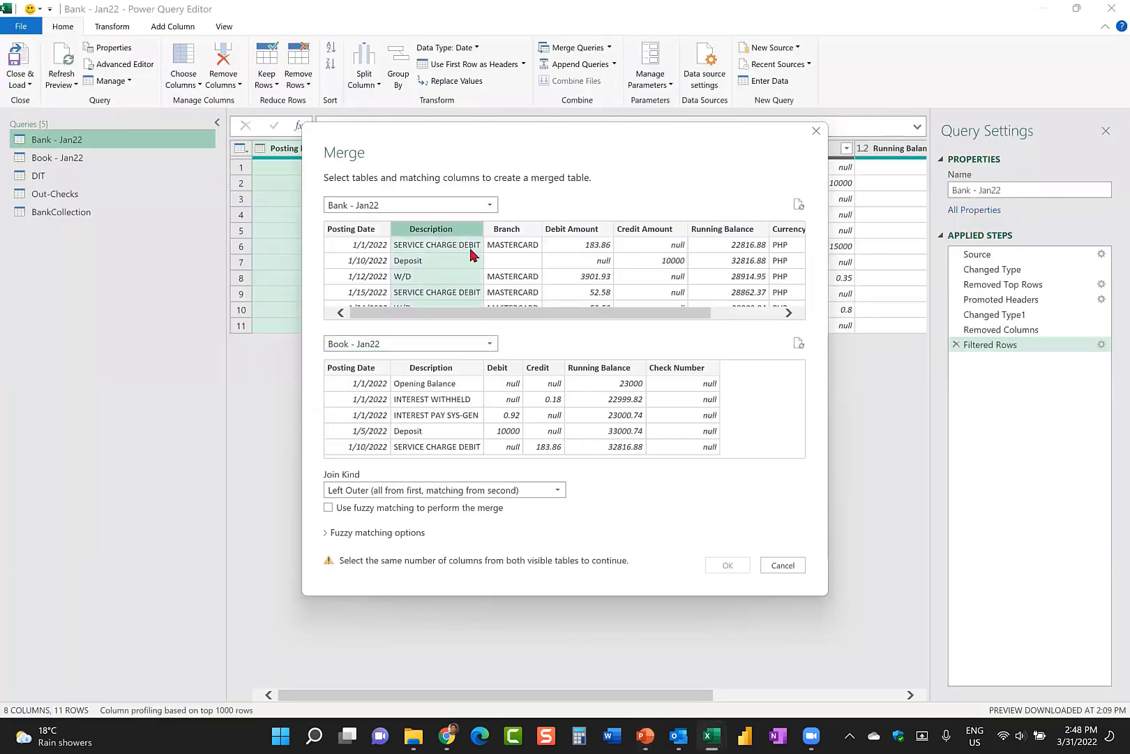
{"action": "left_click", "coordinate": [577, 230], "text": "ctrl"}
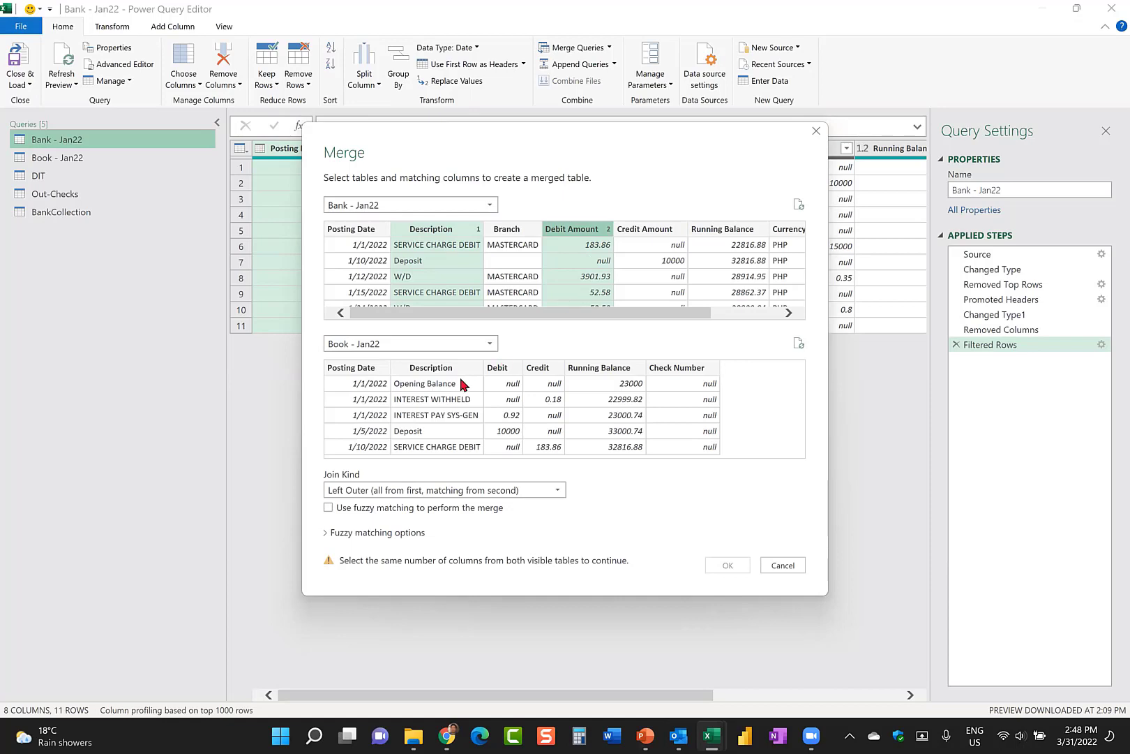
{"action": "left_click", "coordinate": [448, 369]}
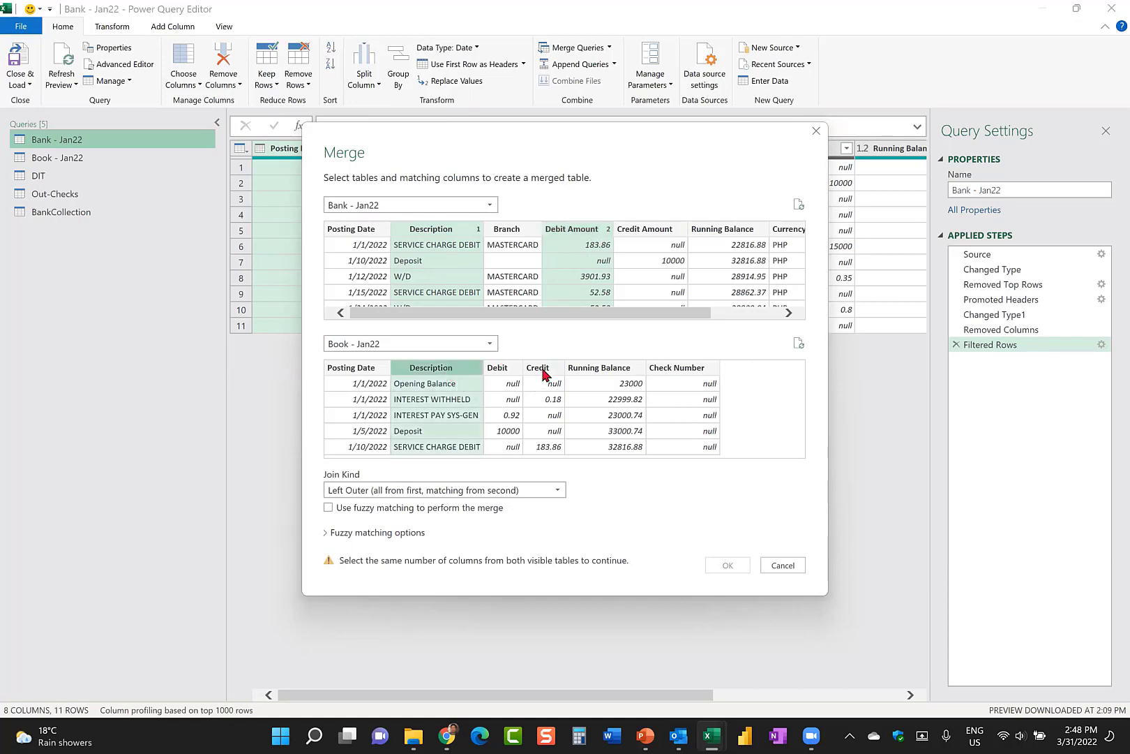
{"action": "left_click", "coordinate": [541, 368], "text": "ctrl"}
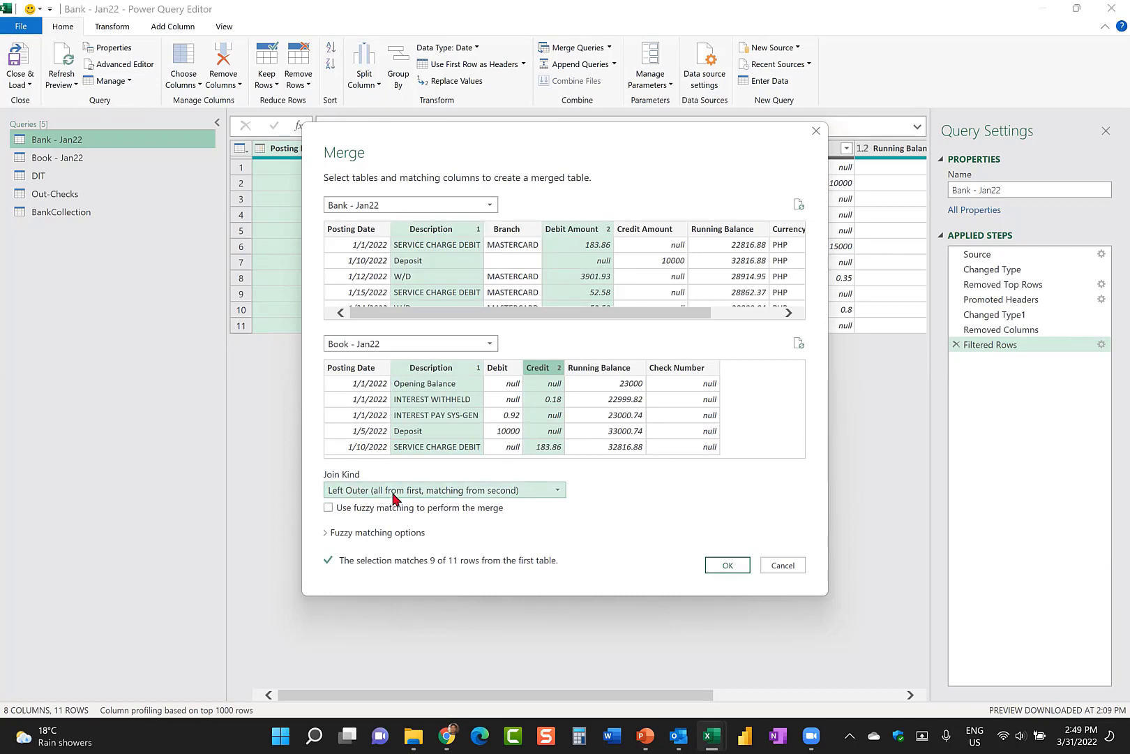
{"action": "left_click", "coordinate": [559, 492]}
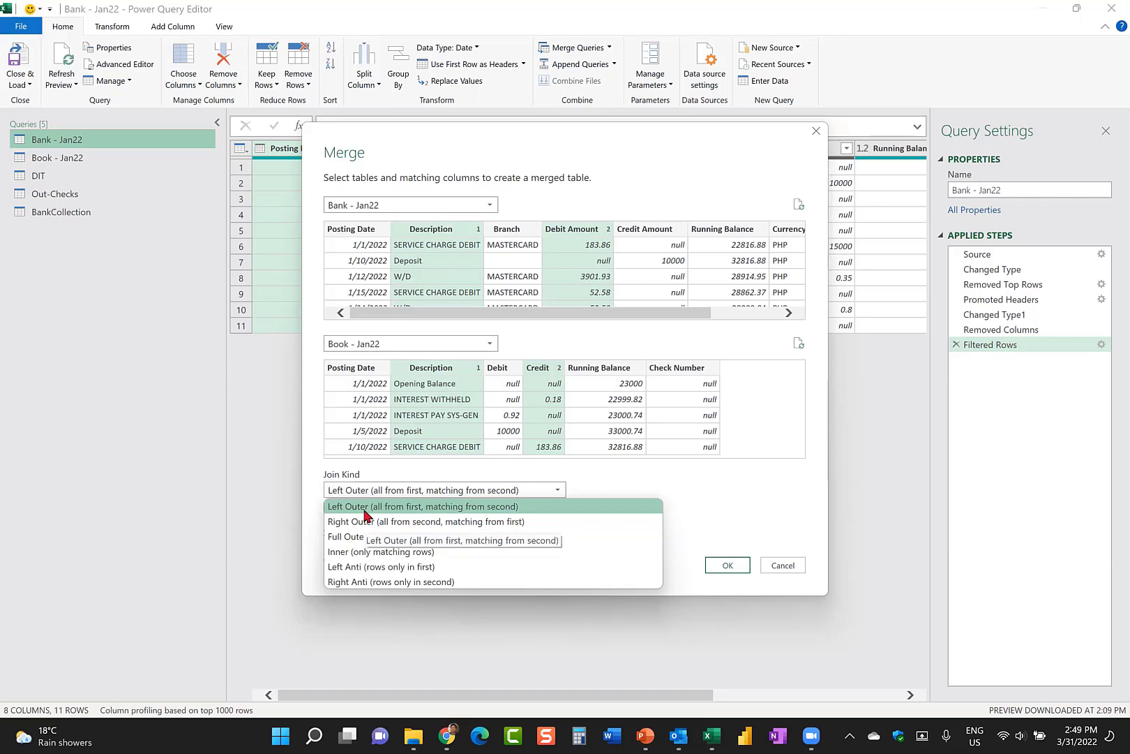
{"action": "left_click", "coordinate": [613, 490]}
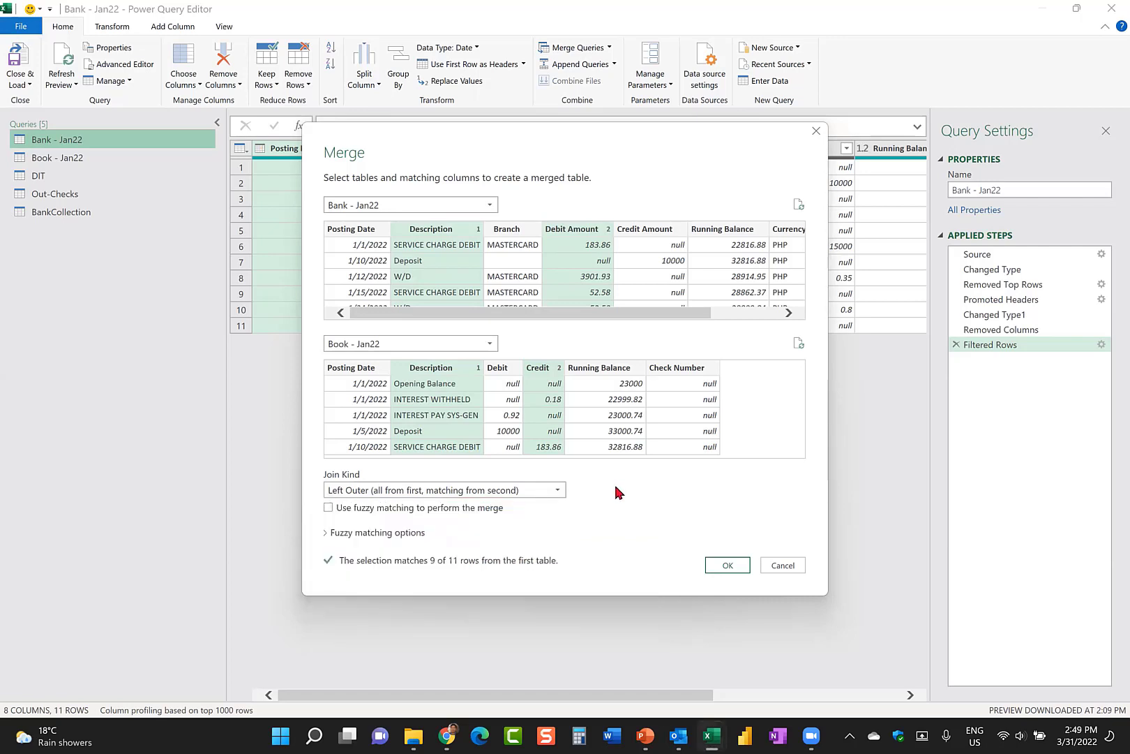
{"action": "left_click", "coordinate": [729, 567]}
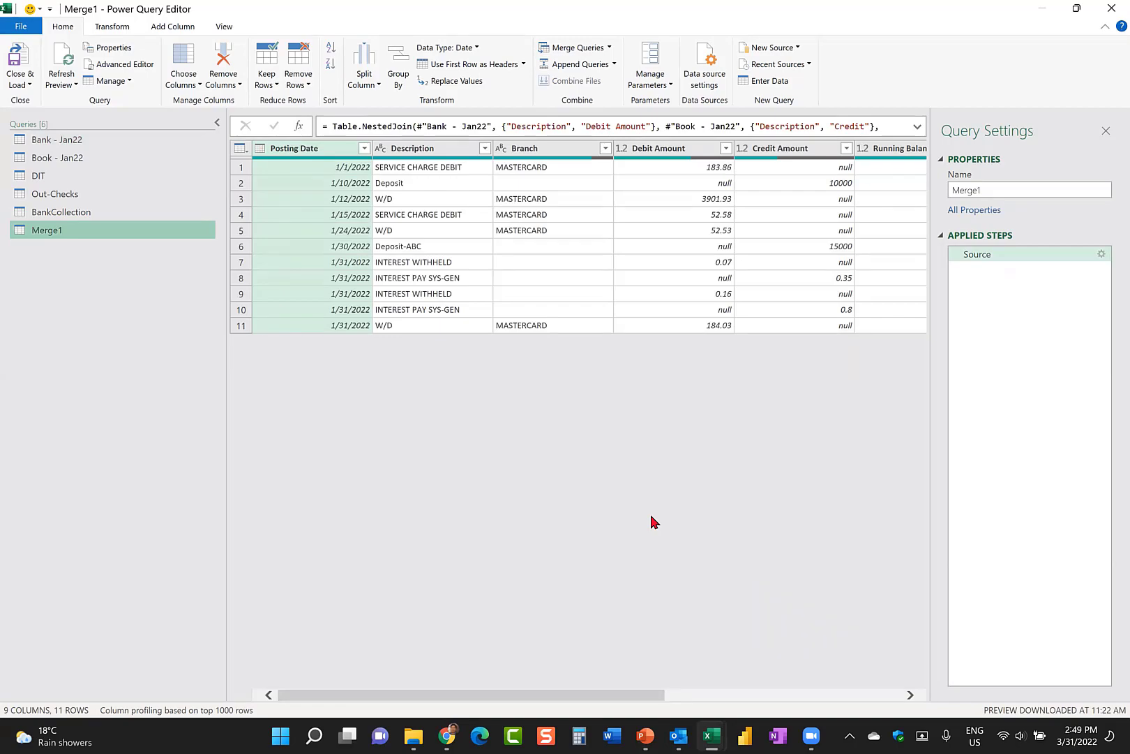
Consult the PowerPoint slide and filter the merged query's Description column to SERVICE CHARGE DEBIT only.
{"action": "key", "text": "alt+Tab"}
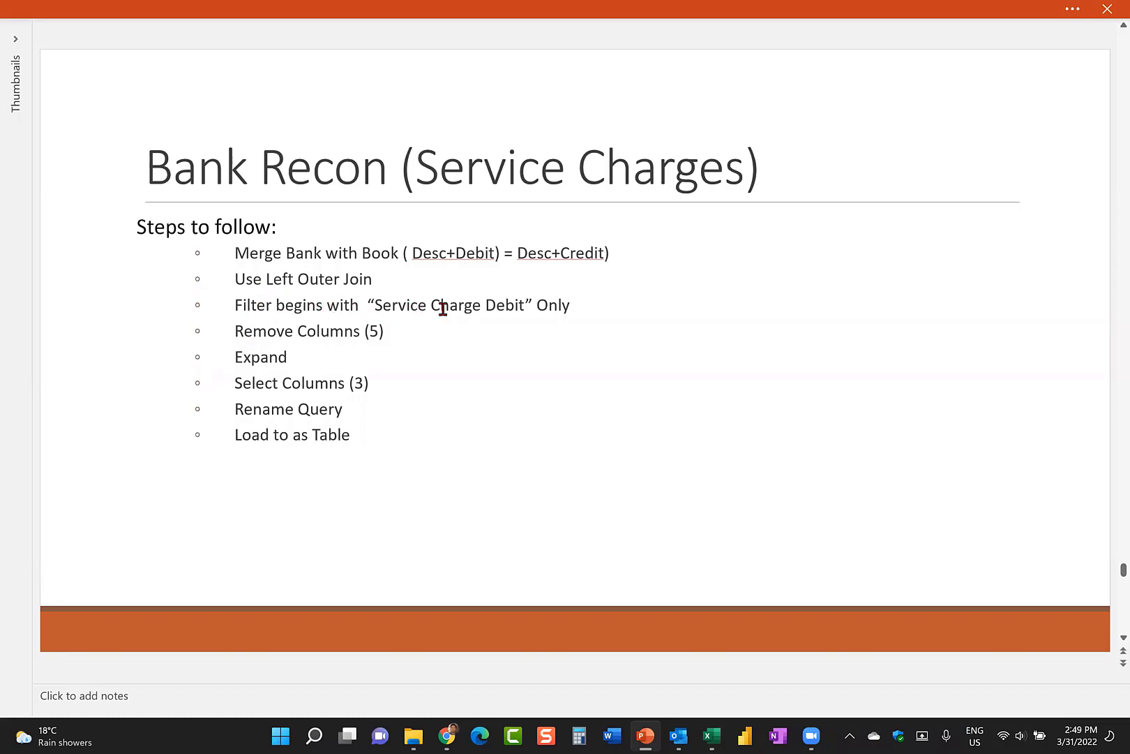
{"action": "key", "text": "alt+Tab"}
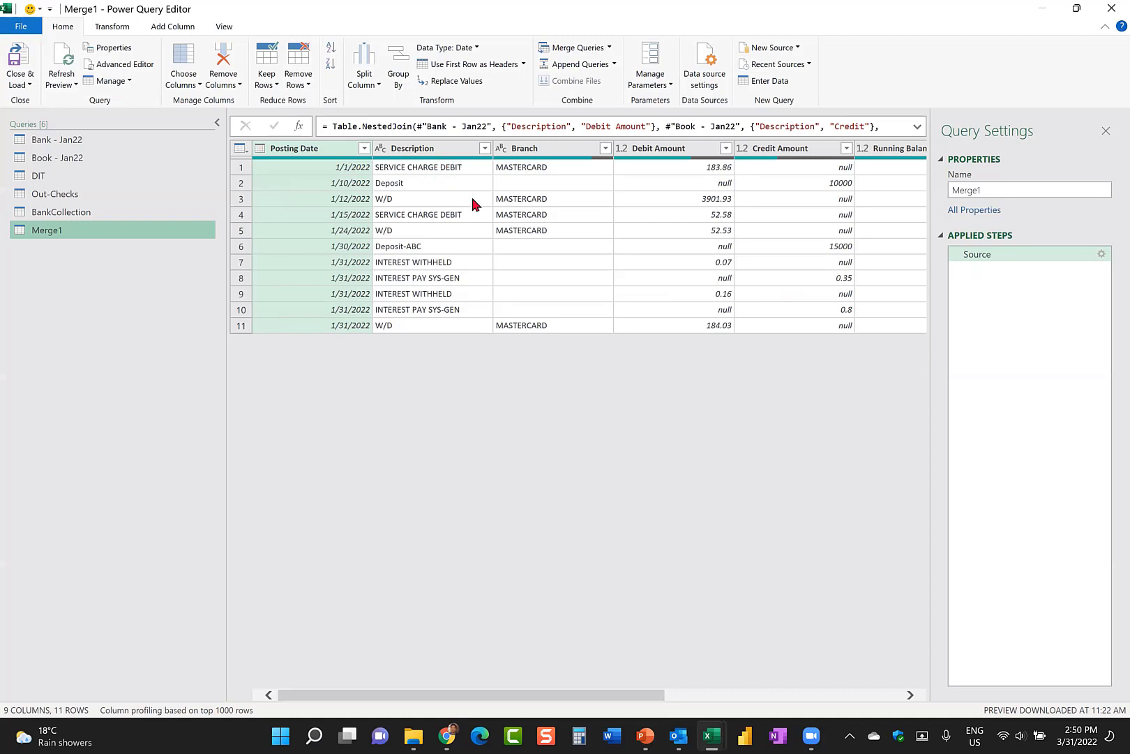
{"action": "left_click", "coordinate": [485, 148]}
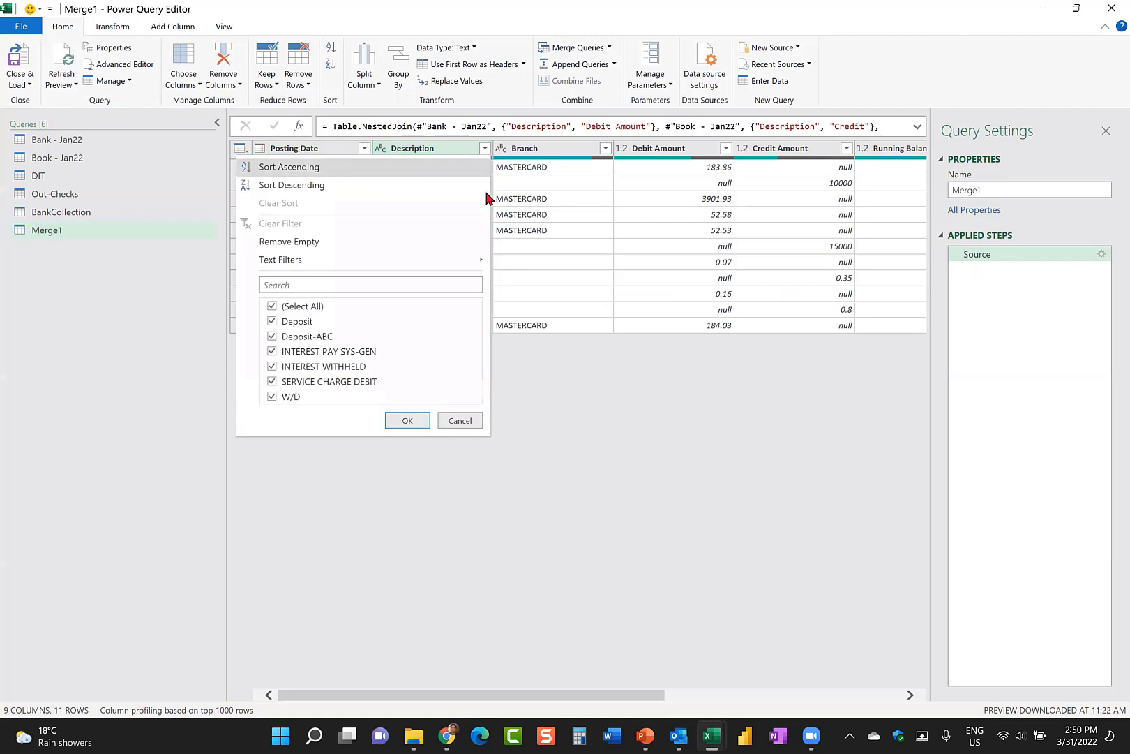
{"action": "left_click", "coordinate": [272, 307]}
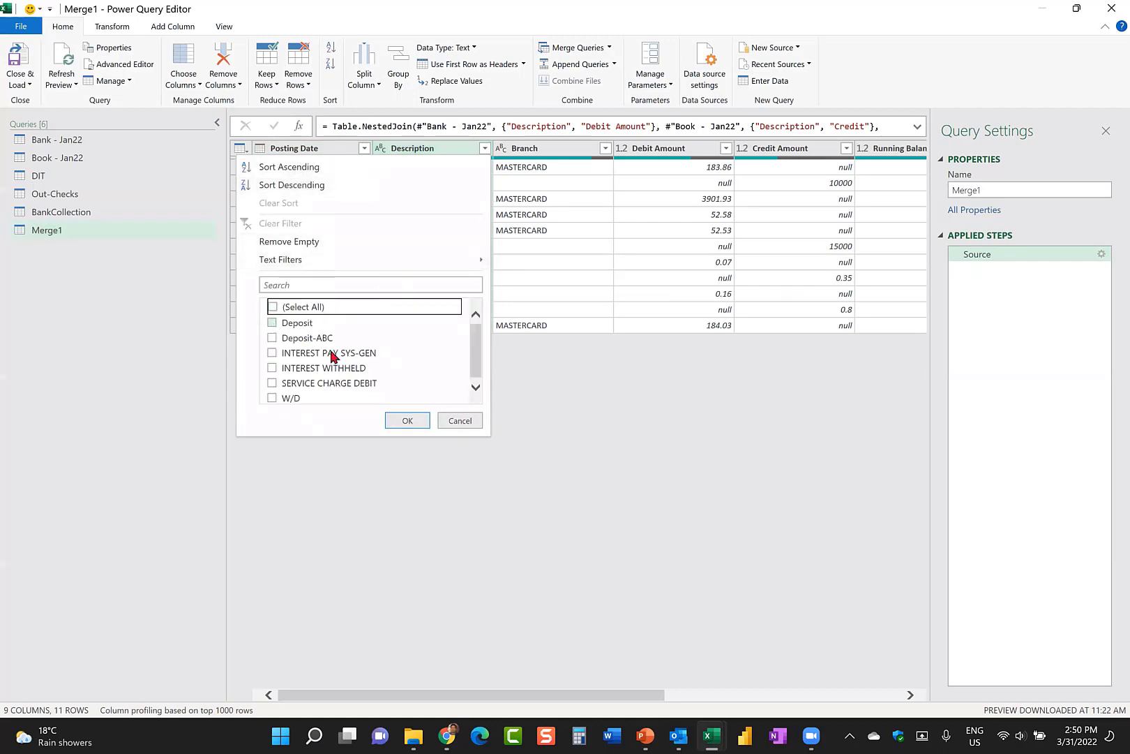
{"action": "left_click", "coordinate": [273, 381]}
{"action": "left_click", "coordinate": [409, 421]}
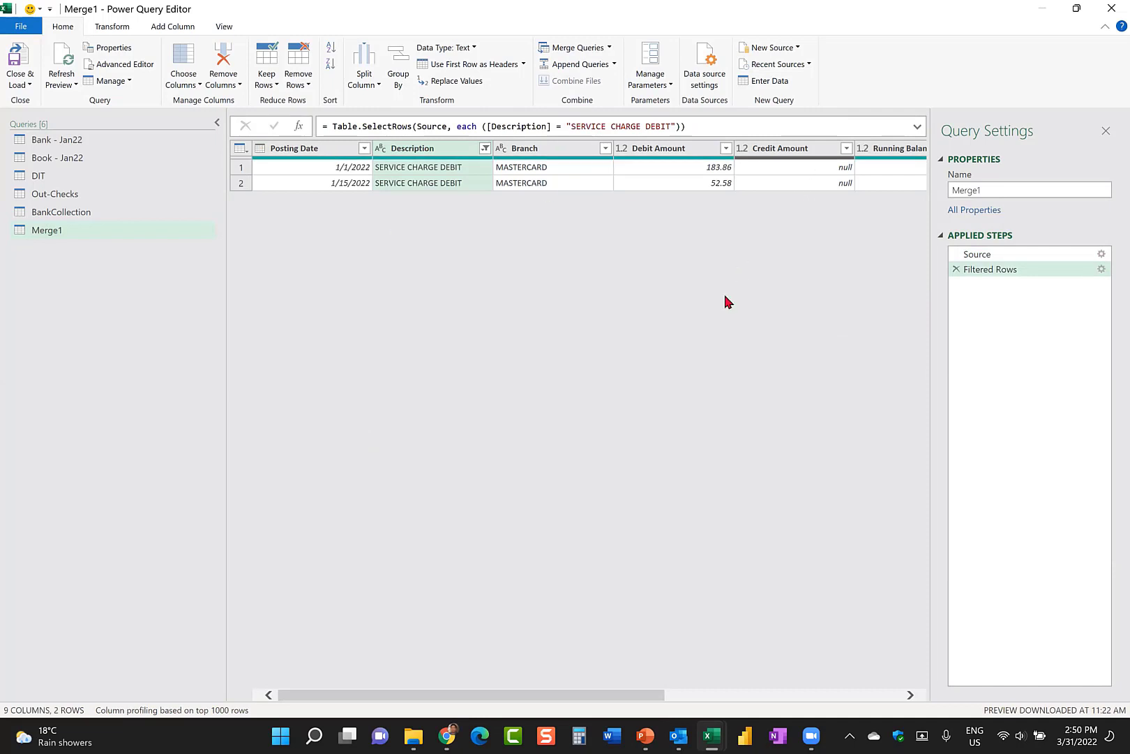
Consult the PowerPoint slide and remove the Branch, Credit Amount, Running Balance, Currency and Check Number columns from the merged query.
{"action": "key", "text": "alt+Tab"}
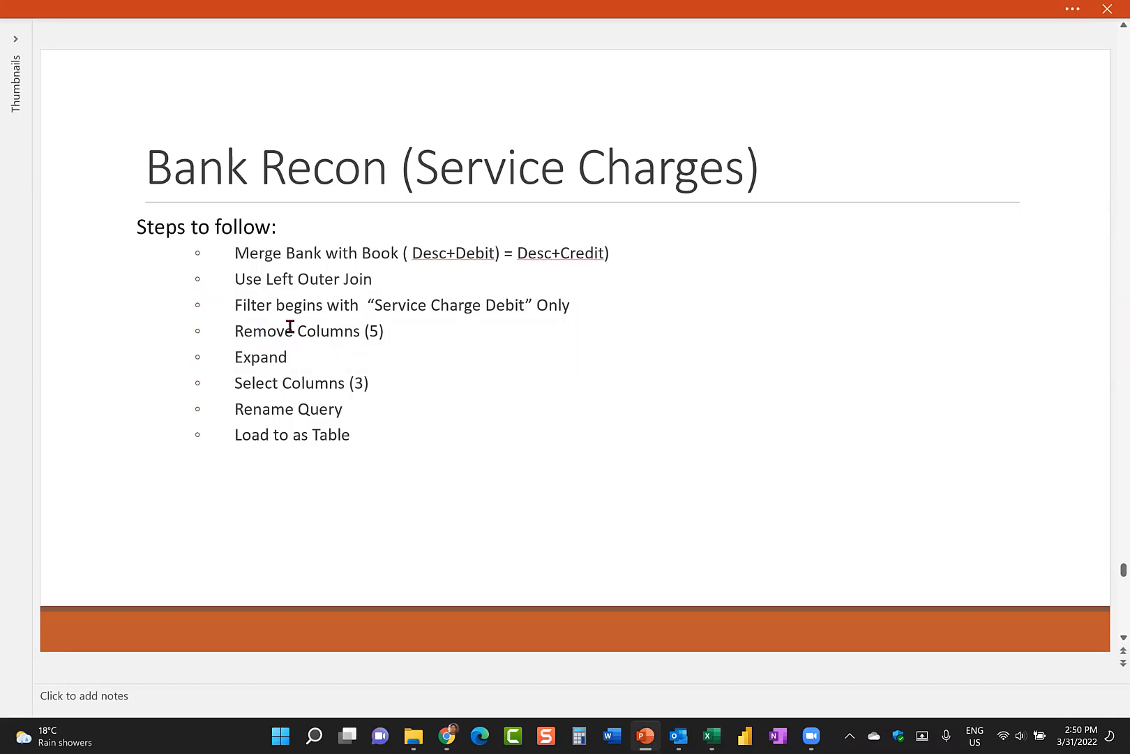
{"action": "key", "text": "alt+Tab"}
{"action": "scroll", "coordinate": [341, 383], "scroll_direction": "right", "scroll_amount": 3}
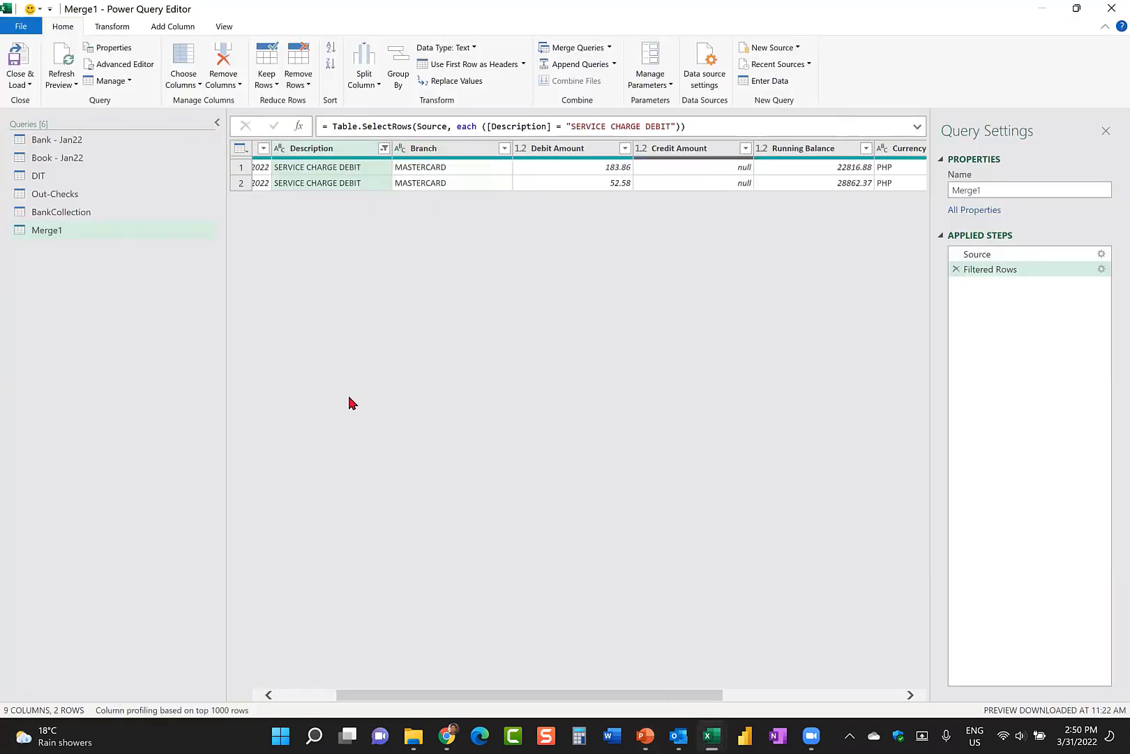
{"action": "scroll", "coordinate": [342, 383], "scroll_direction": "left", "scroll_amount": 3}
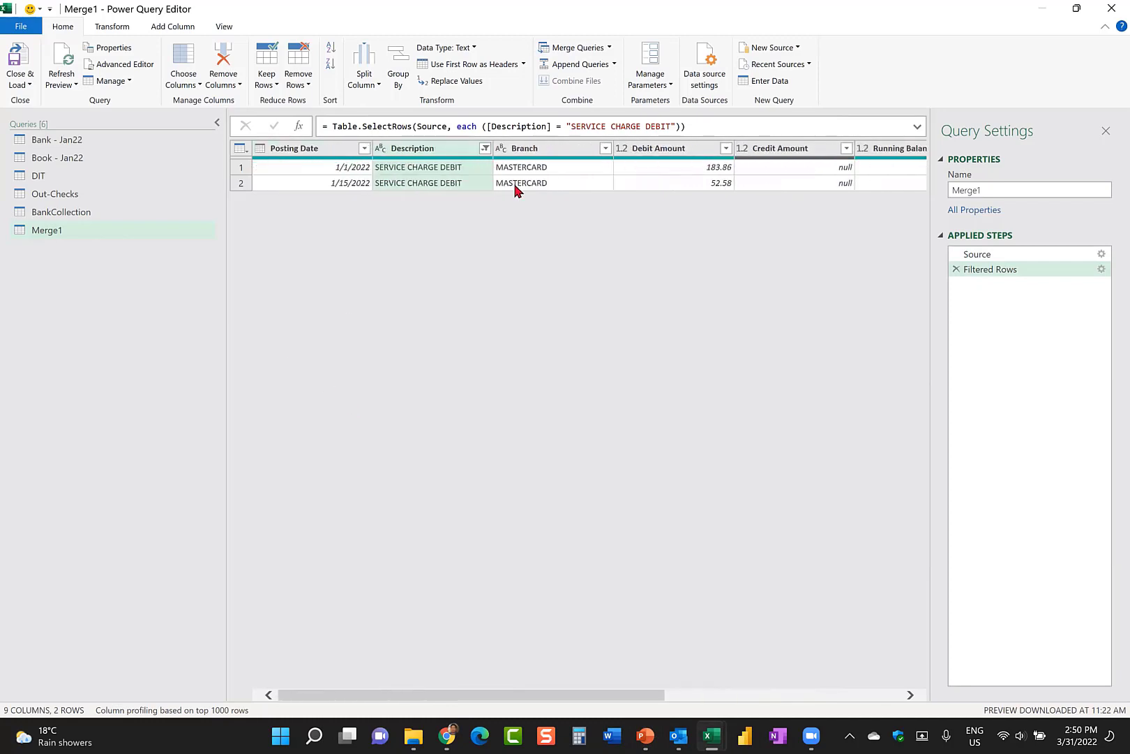
{"action": "left_click", "coordinate": [533, 148]}
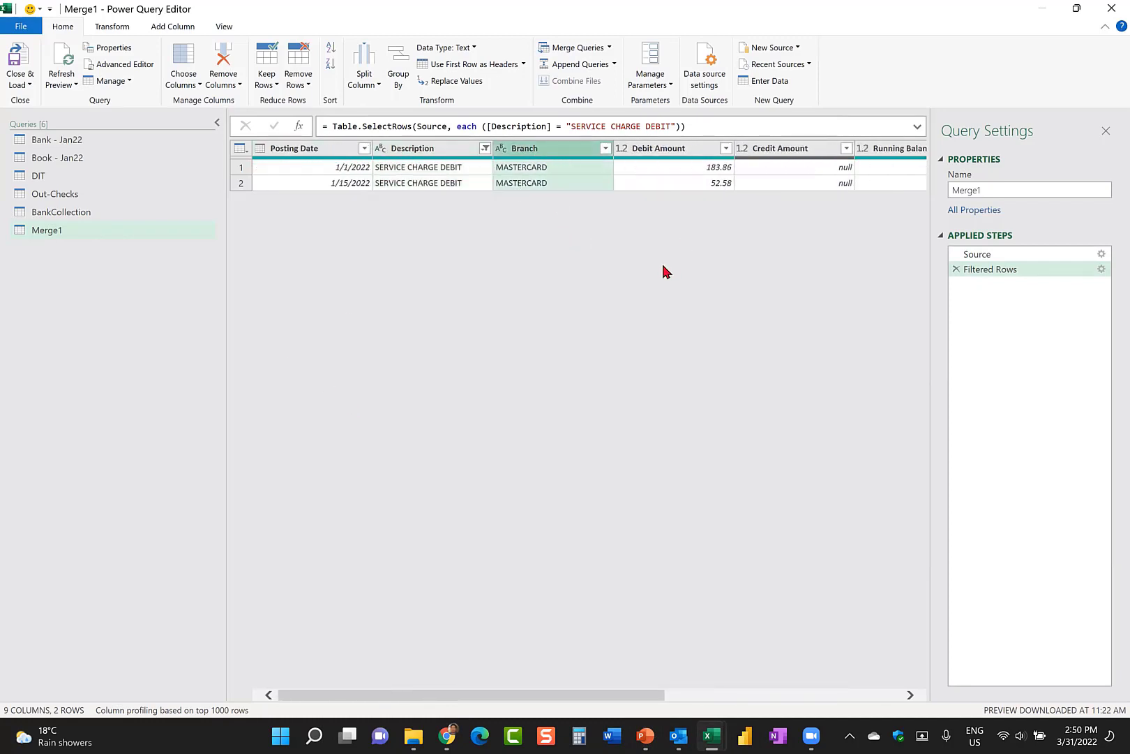
{"action": "scroll", "coordinate": [663, 260], "scroll_direction": "right", "scroll_amount": 1}
{"action": "left_click", "coordinate": [694, 150]}
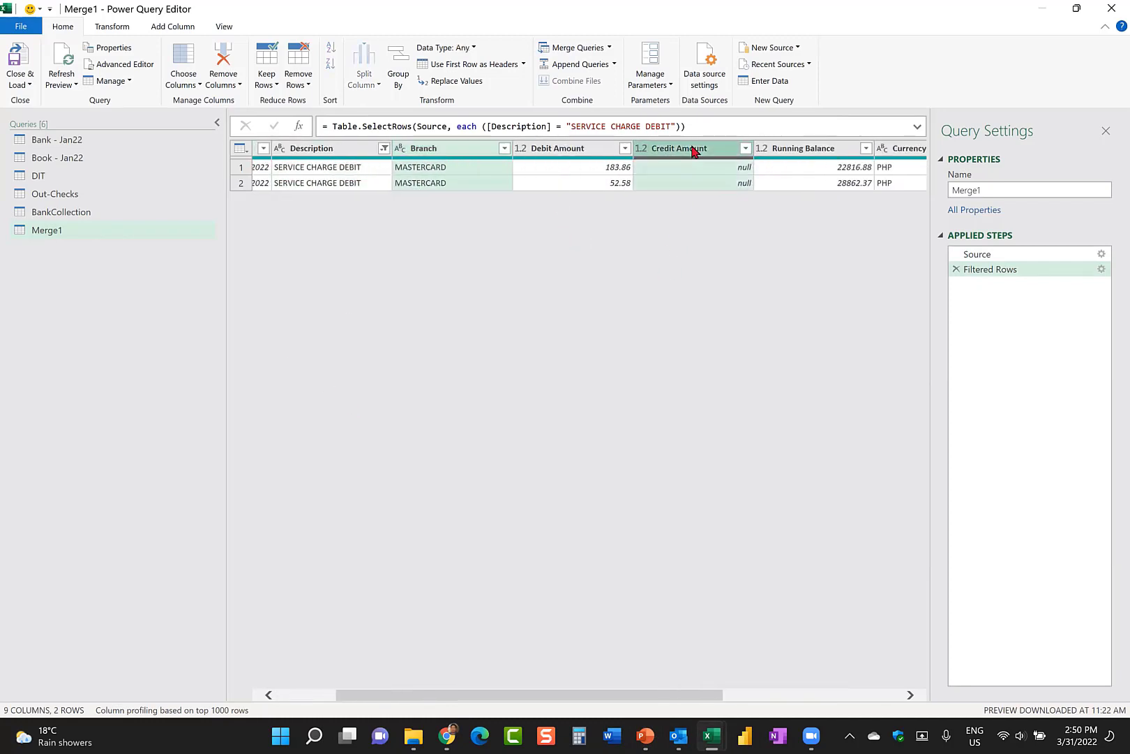
{"action": "left_click", "coordinate": [792, 149], "text": "ctrl"}
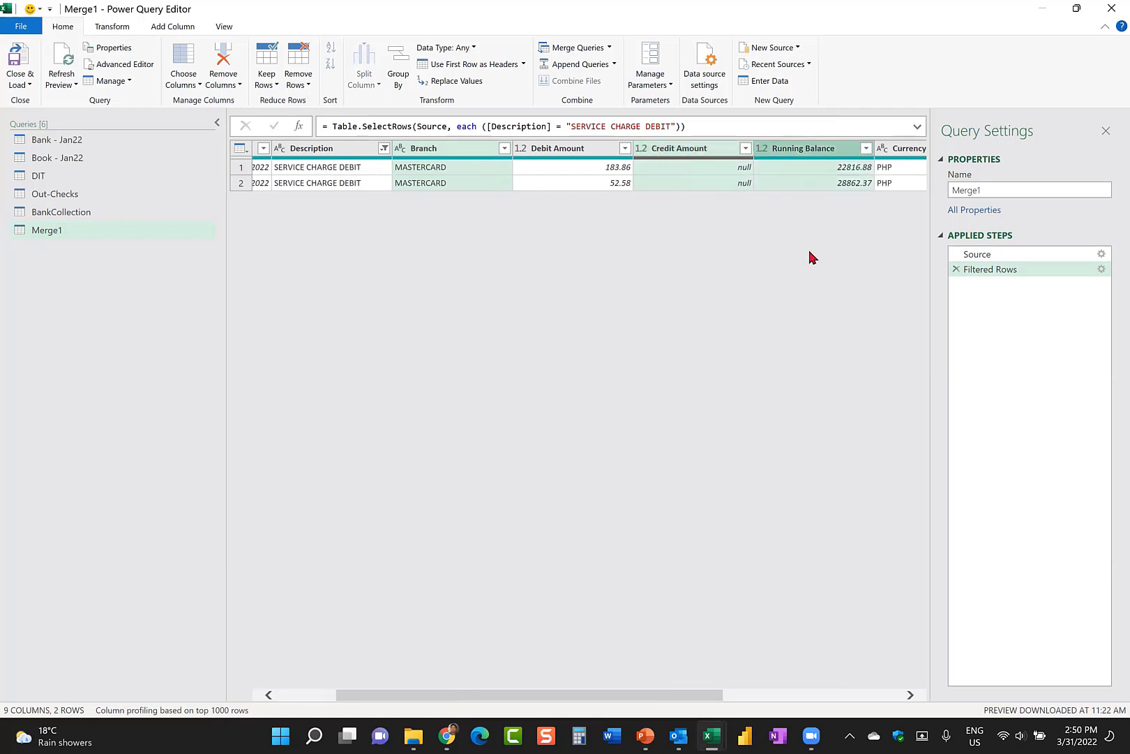
{"action": "scroll", "coordinate": [810, 252], "scroll_direction": "right", "scroll_amount": 2}
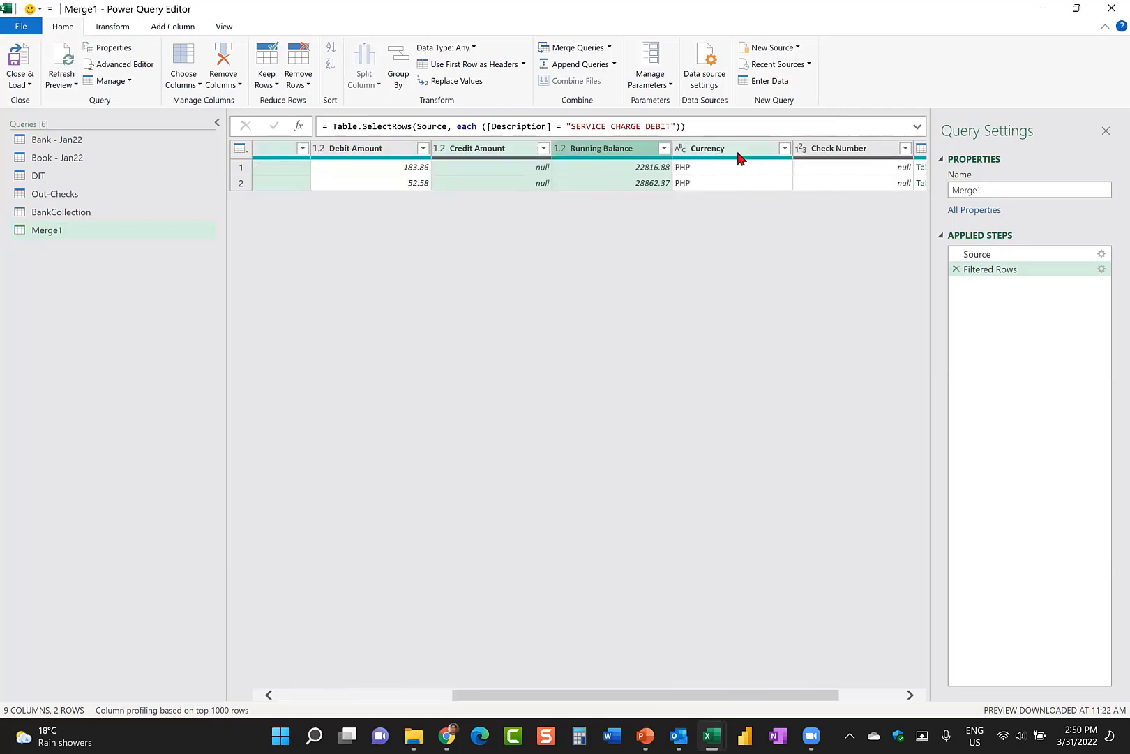
{"action": "left_click", "coordinate": [738, 152], "text": "ctrl"}
{"action": "left_click", "coordinate": [845, 151], "text": "ctrl"}
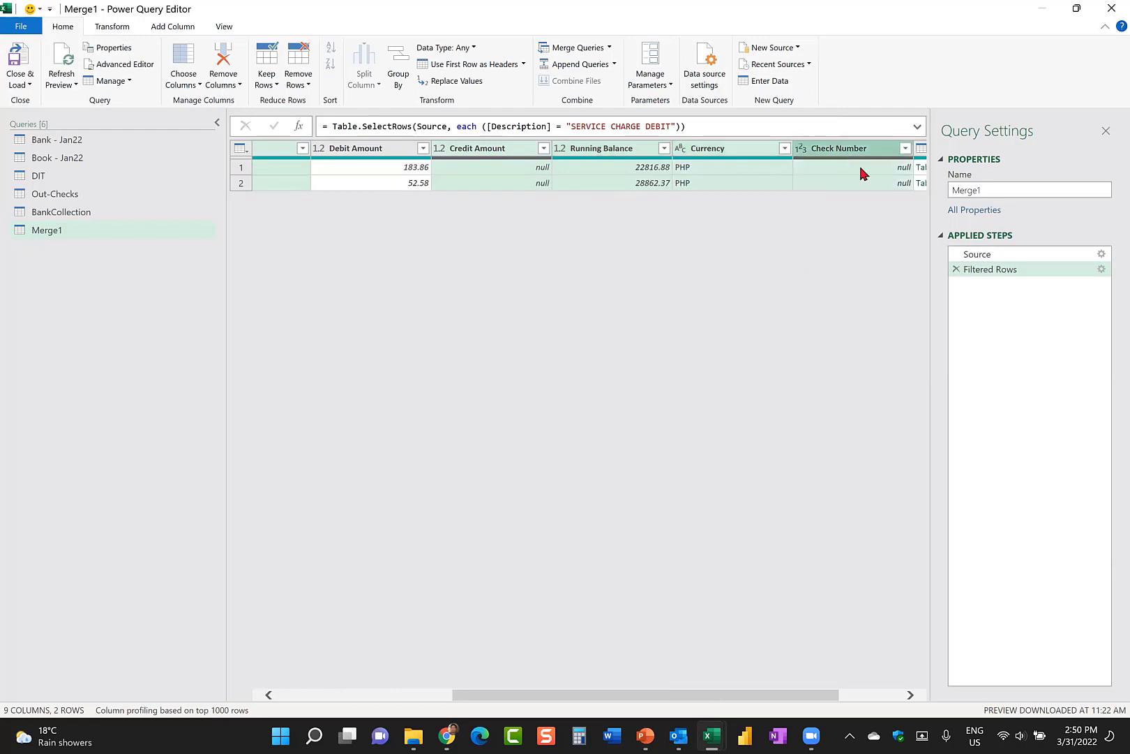
{"action": "key", "text": "Delete"}
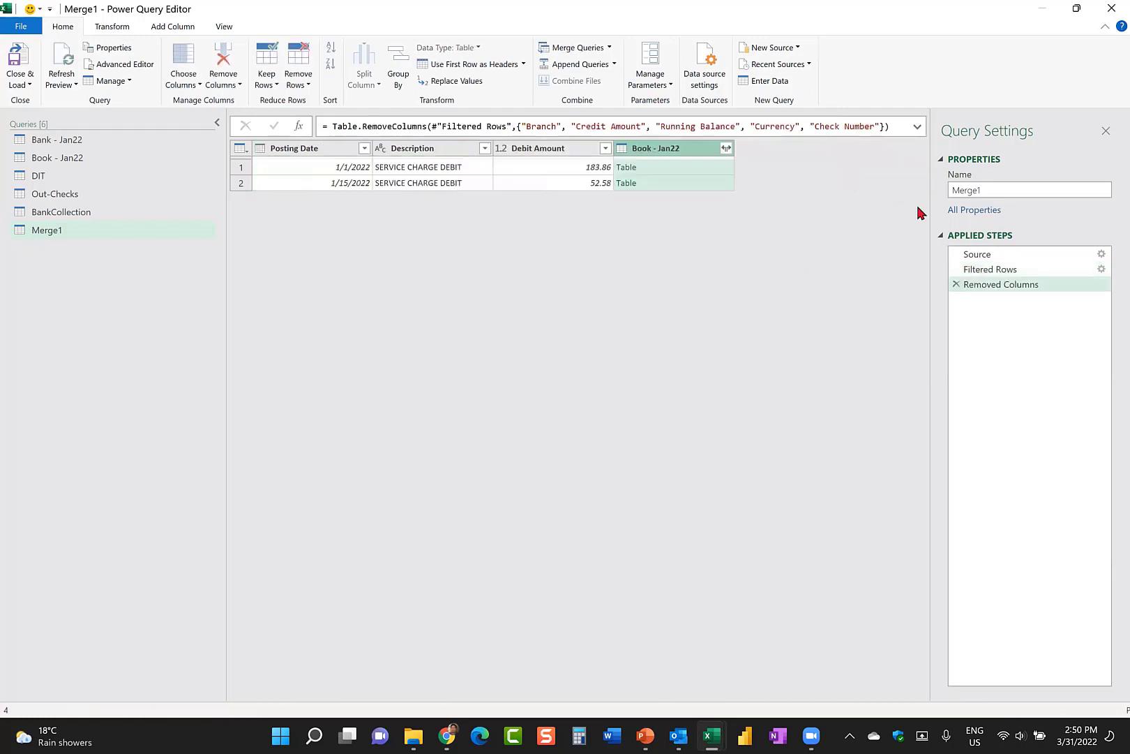
Consult the PowerPoint slide and expand the Book - Jan22 column to Posting Date, Description and Credit, without the original column name as prefix.
{"action": "key", "text": "alt+Tab"}
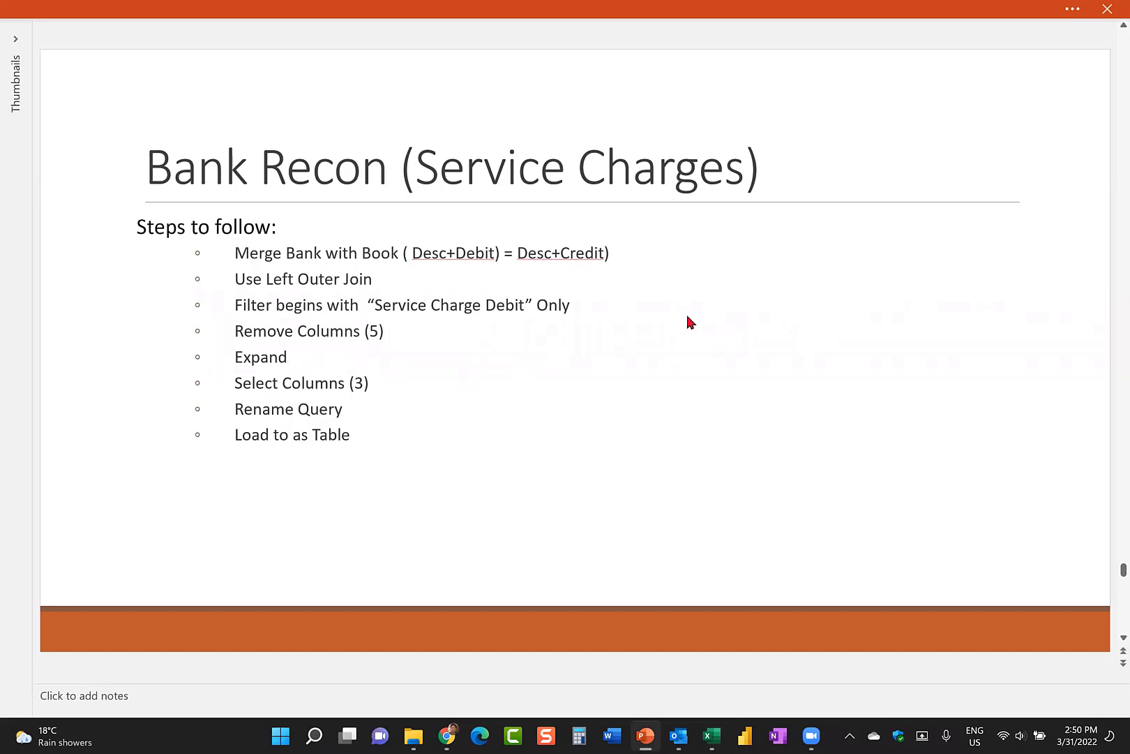
{"action": "key", "text": "alt+Tab"}
{"action": "left_click", "coordinate": [726, 148]}
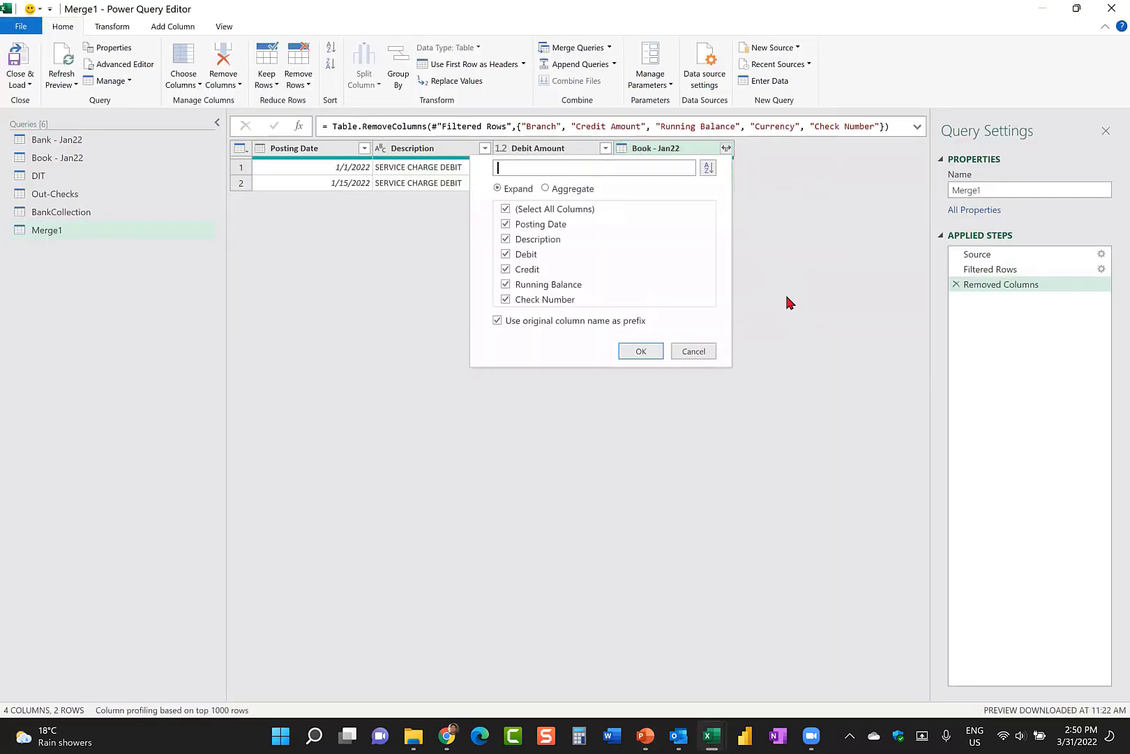
{"action": "left_click", "coordinate": [498, 321]}
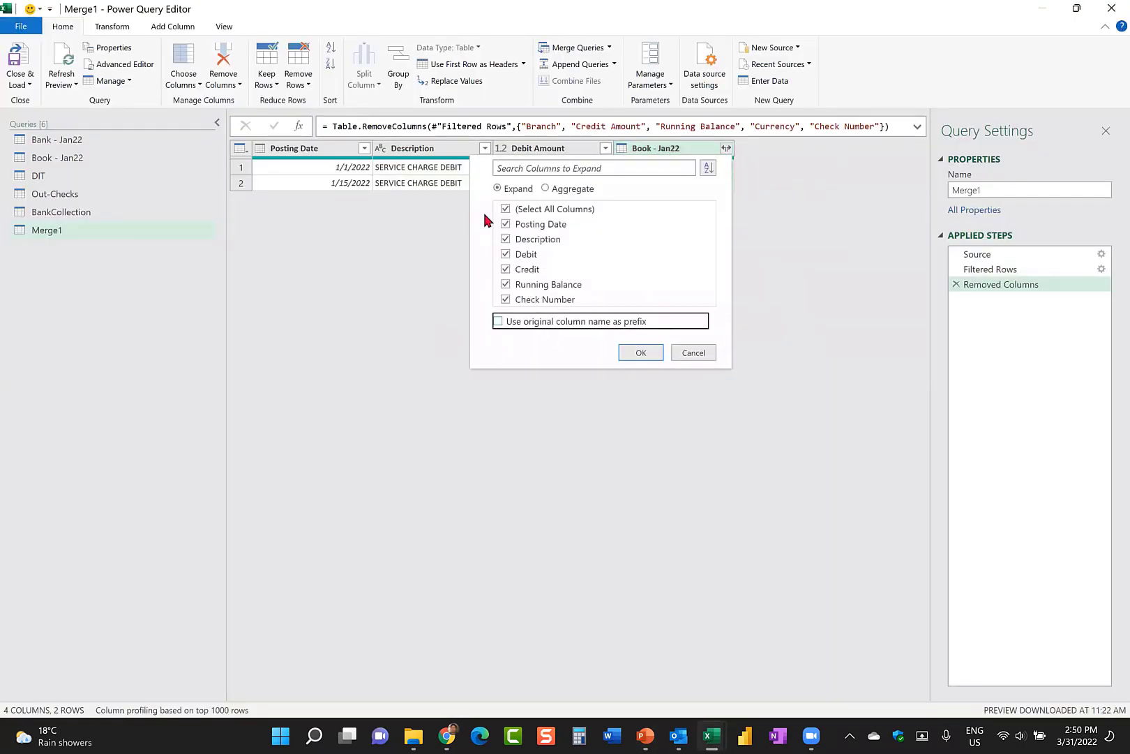
{"action": "left_click", "coordinate": [506, 209]}
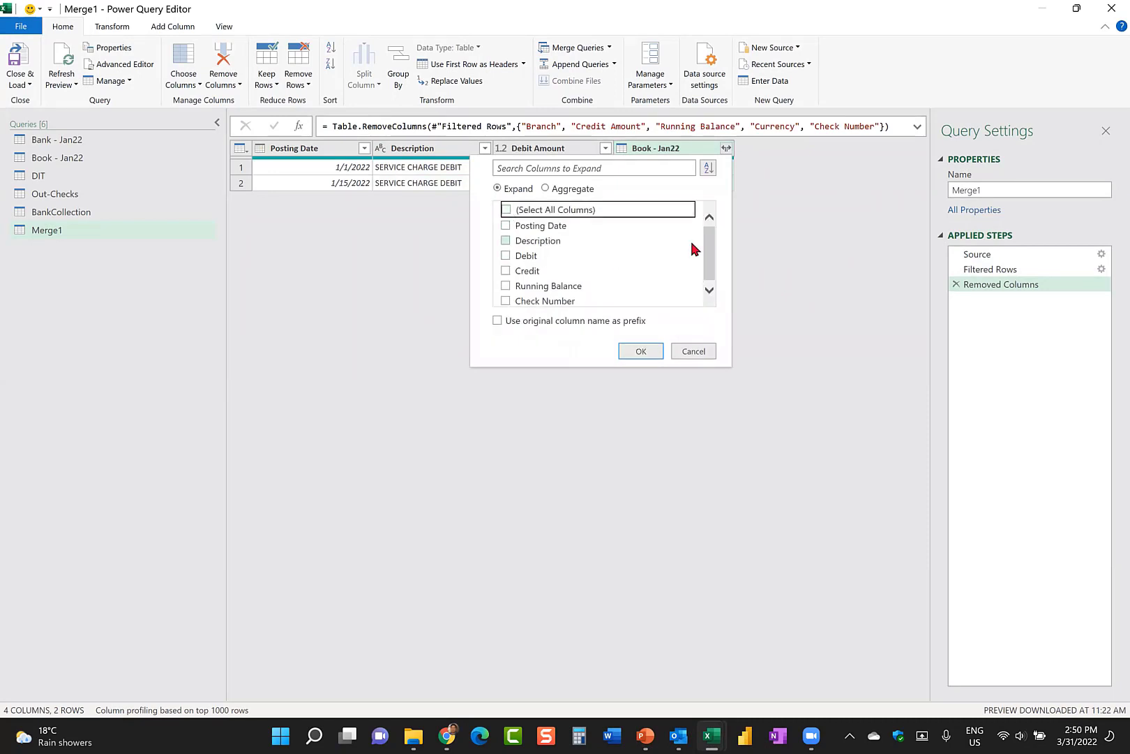
{"action": "left_click", "coordinate": [506, 224]}
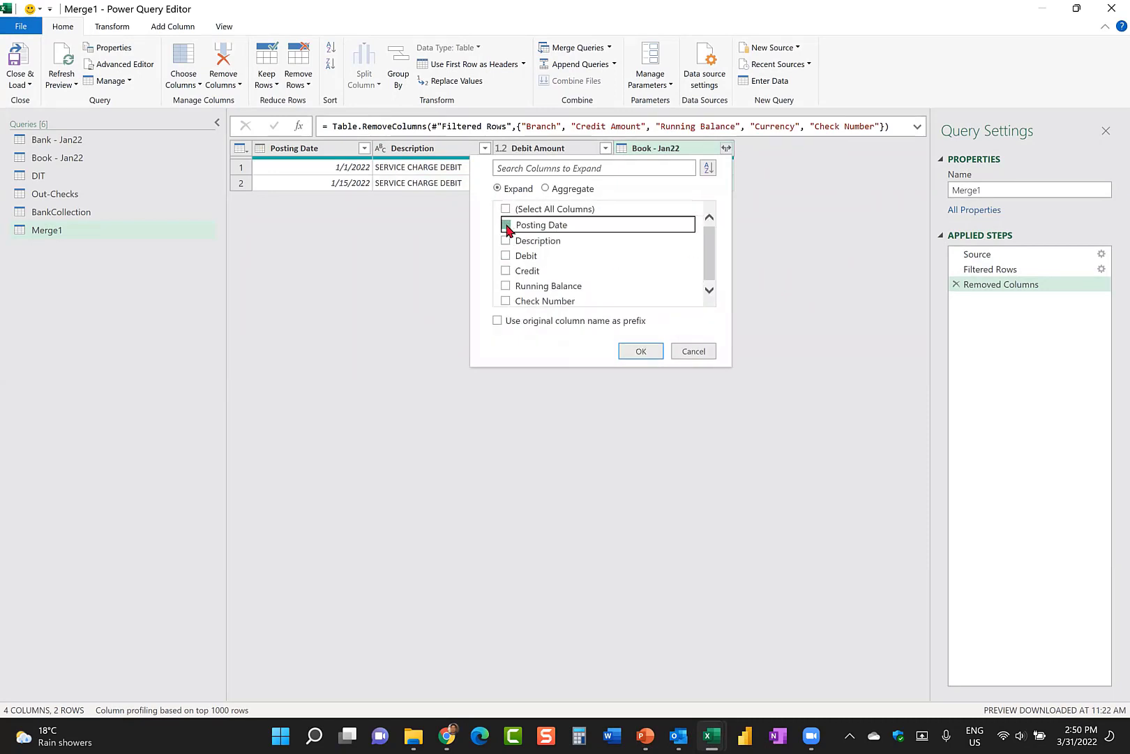
{"action": "left_click", "coordinate": [506, 240]}
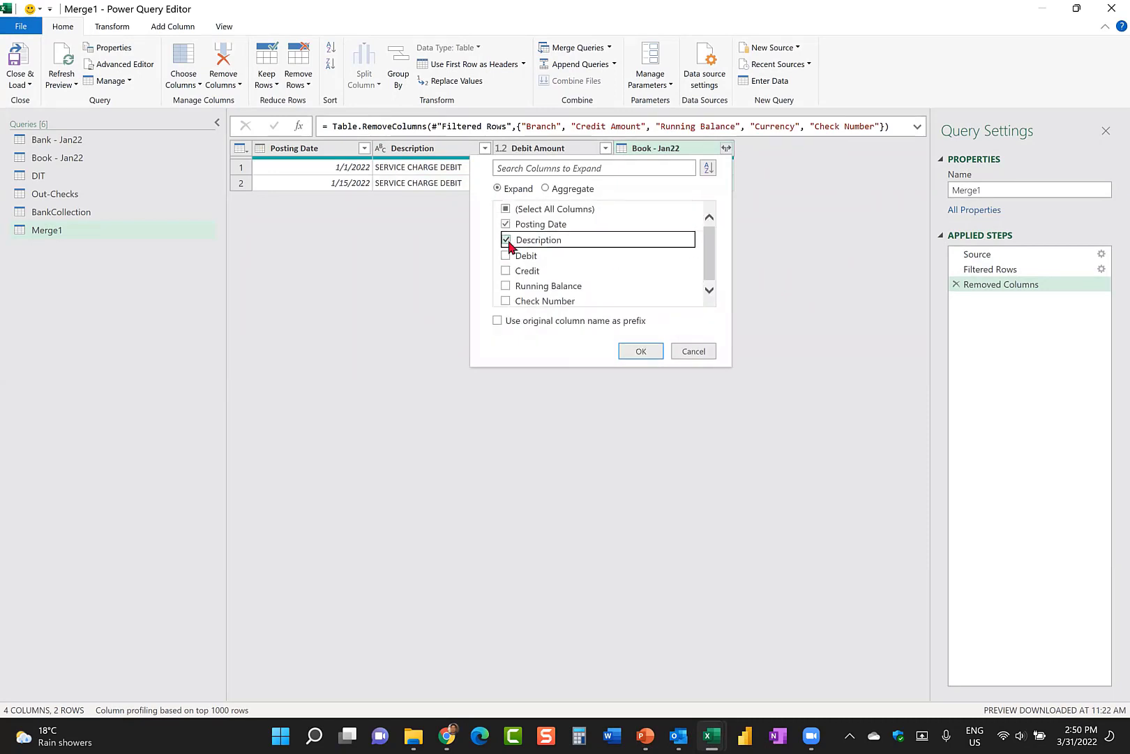
{"action": "left_click", "coordinate": [506, 271]}
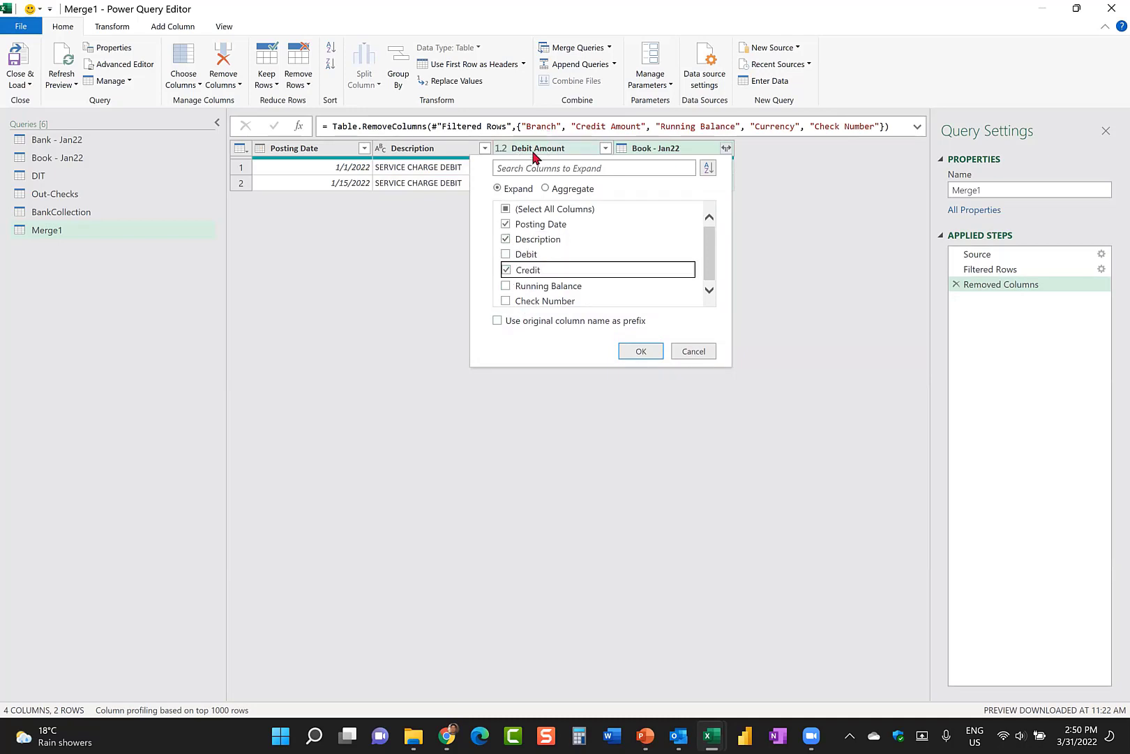
{"action": "left_click", "coordinate": [641, 352]}
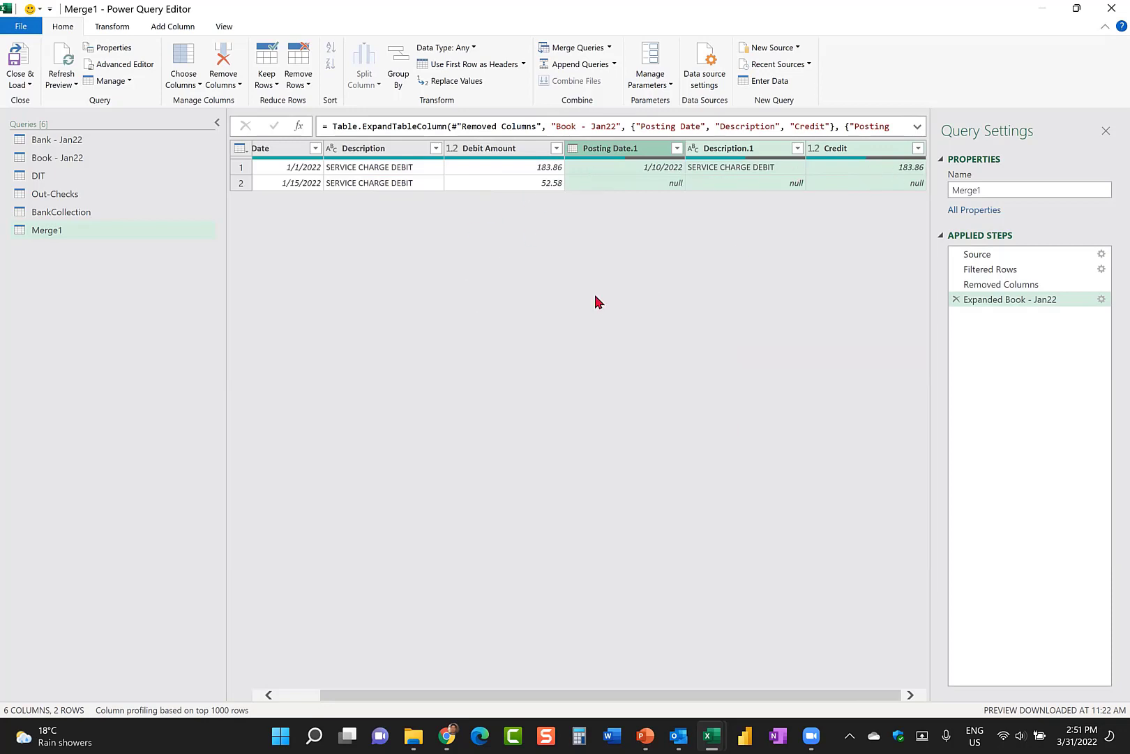
Consult the PowerPoint slide and rename the merged query as ServiceCharges.
{"action": "key", "text": "alt+Tab"}
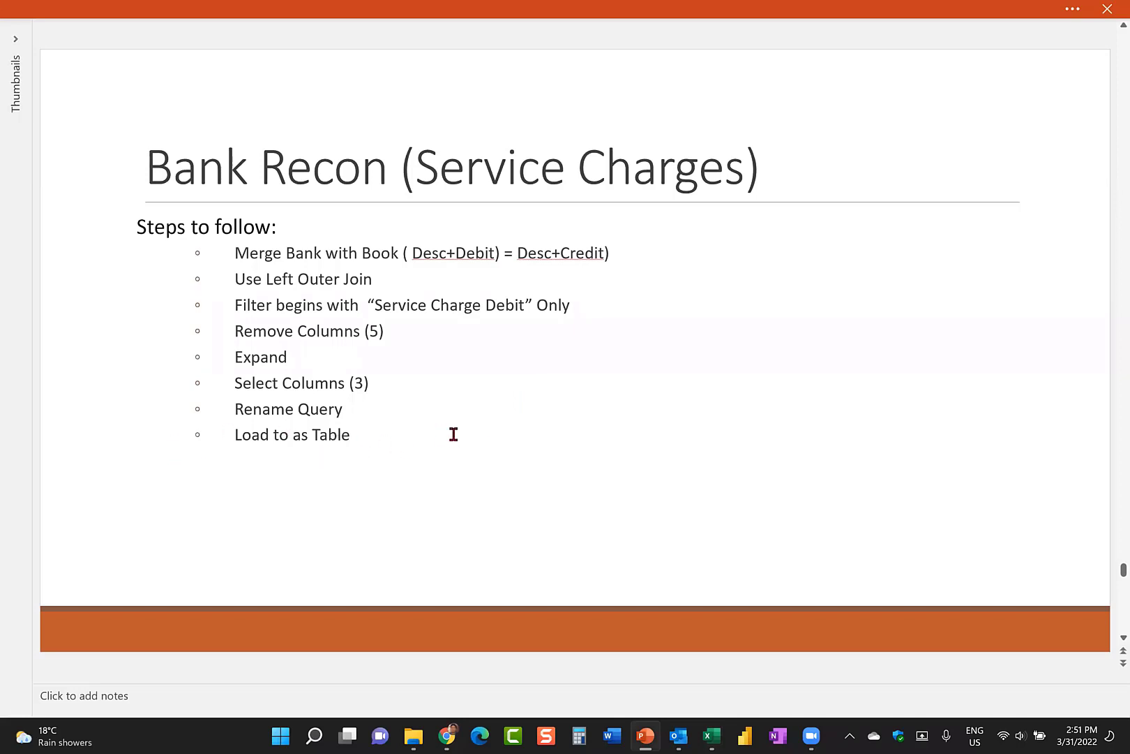
{"action": "key", "text": "alt+Tab"}
{"action": "left_click_drag", "start_coordinate": [1019, 189], "coordinate": [949, 192]}
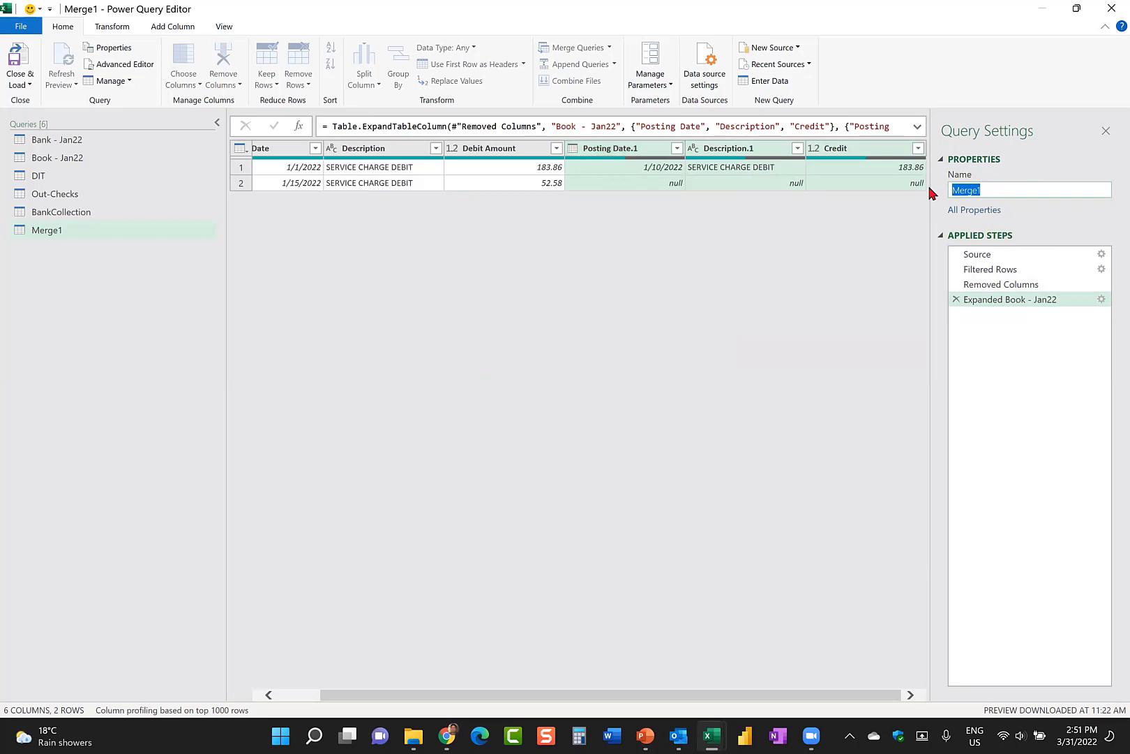
{"action": "type", "text": "ServiceCha"}
{"action": "key", "text": "Return"}
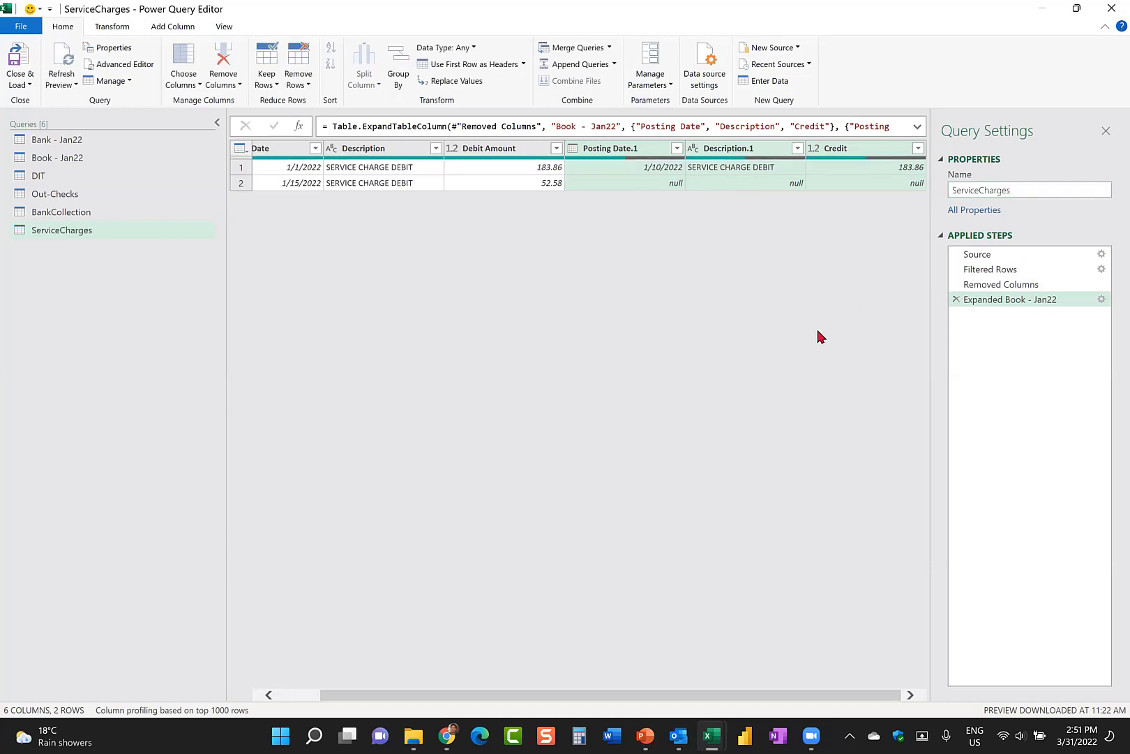
Load the ServiceCharges query to the workbook as a table on a new worksheet.
{"action": "left_click", "coordinate": [25, 86]}
{"action": "left_click", "coordinate": [54, 118]}
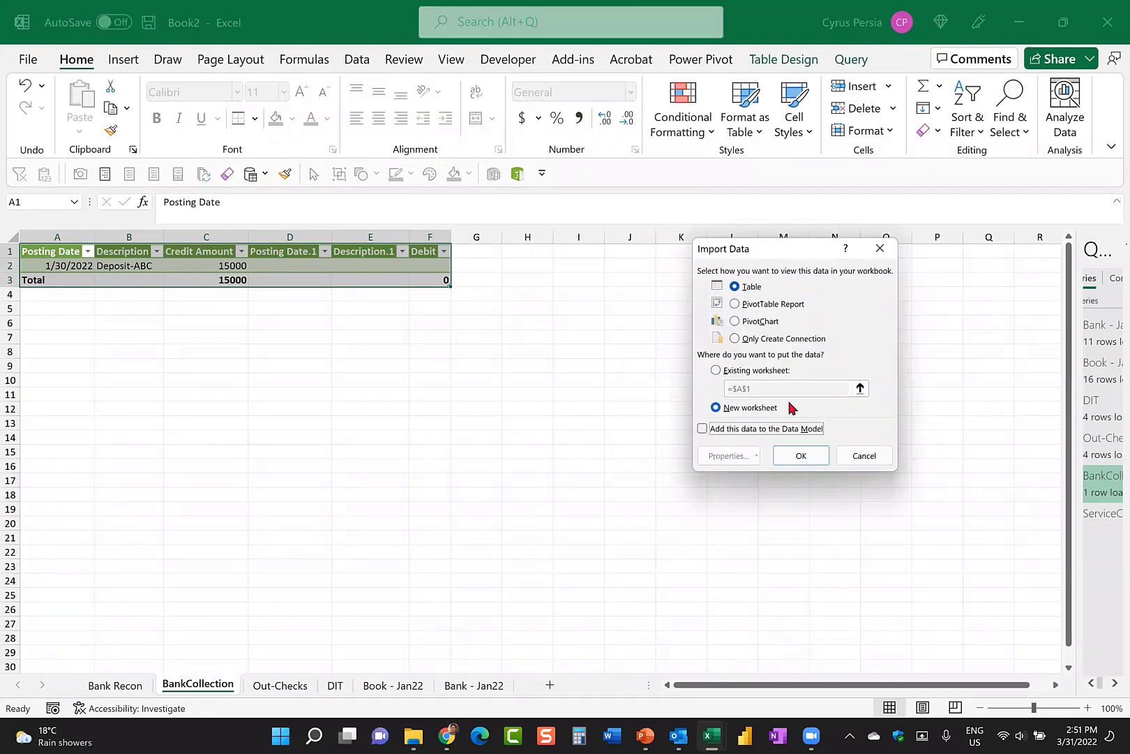
{"action": "left_click", "coordinate": [806, 460]}
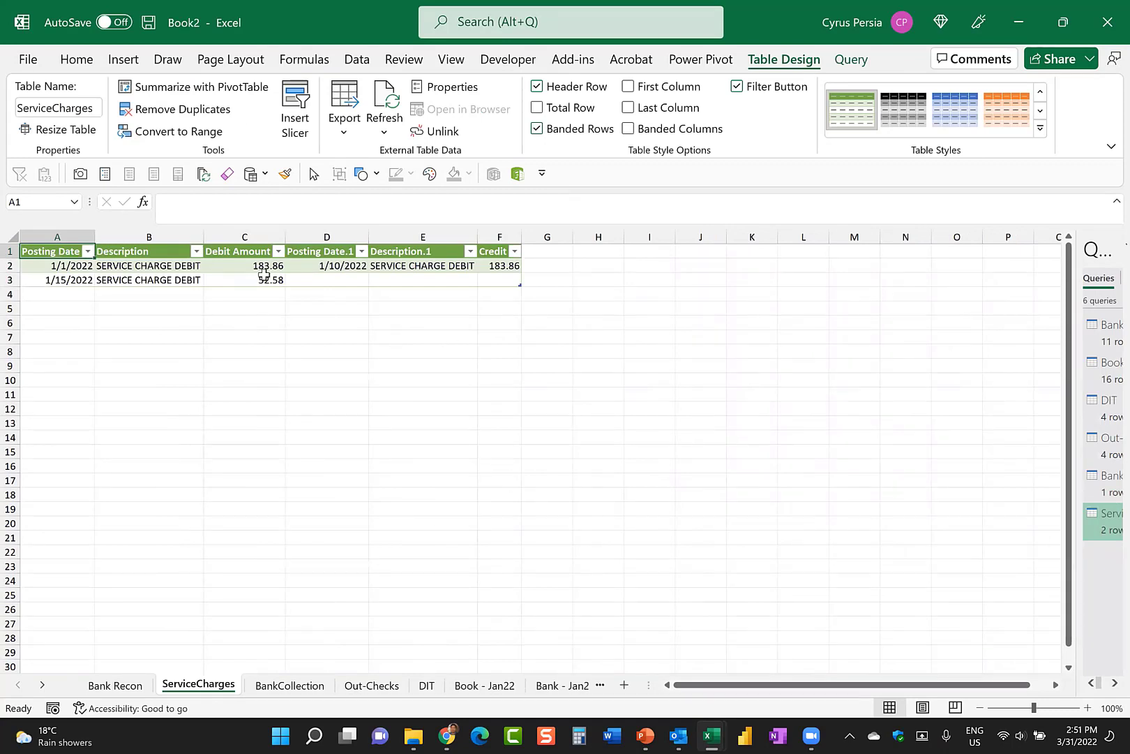
Add a total row to the ServiceCharges table and sum the Debit Amount column in it.
{"action": "left_click", "coordinate": [296, 278]}
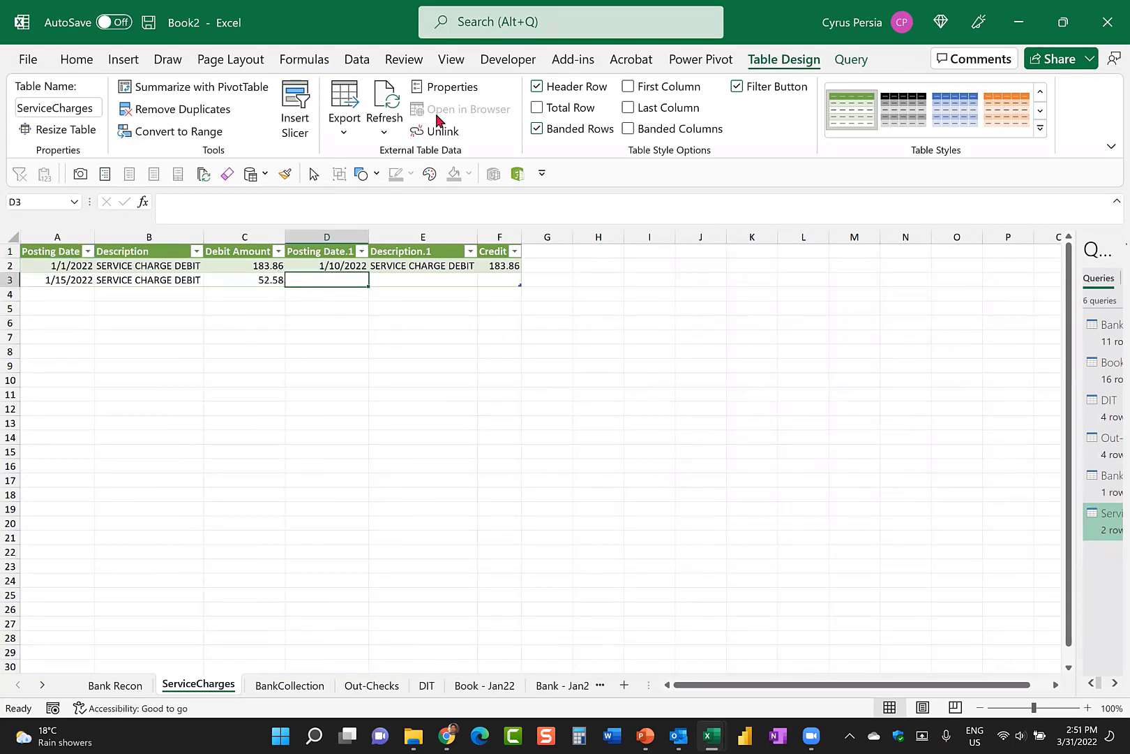
{"action": "left_click", "coordinate": [544, 109]}
{"action": "left_click", "coordinate": [265, 290]}
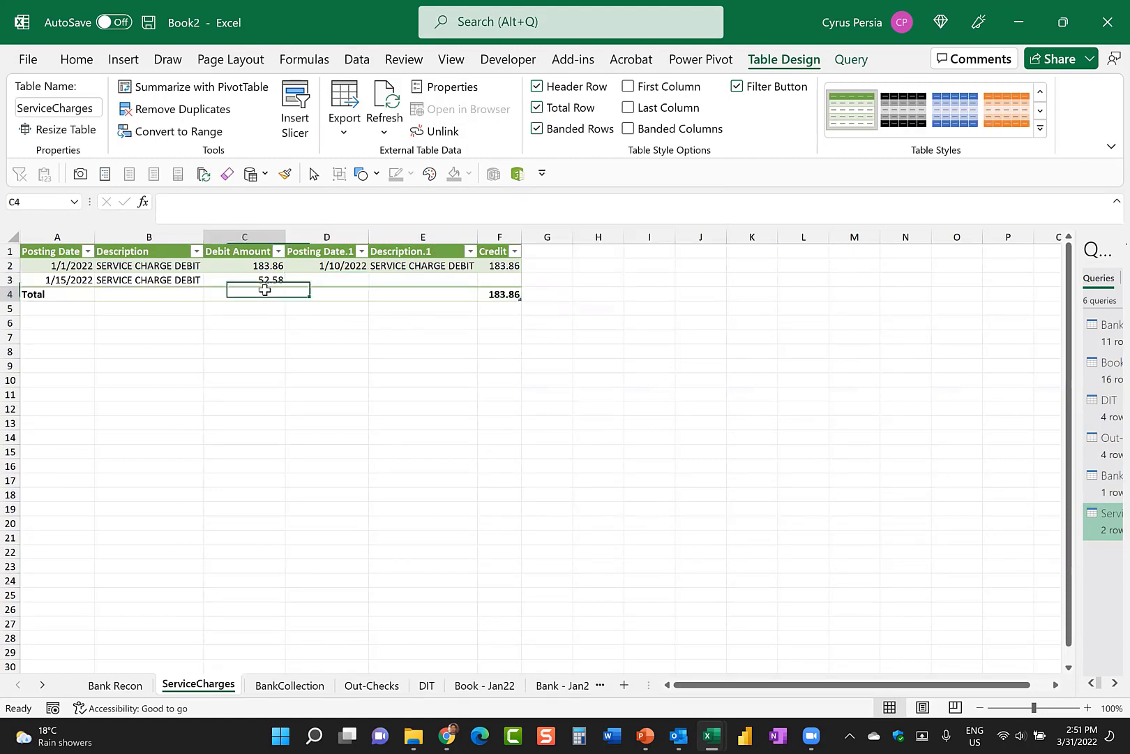
{"action": "left_click", "coordinate": [291, 294]}
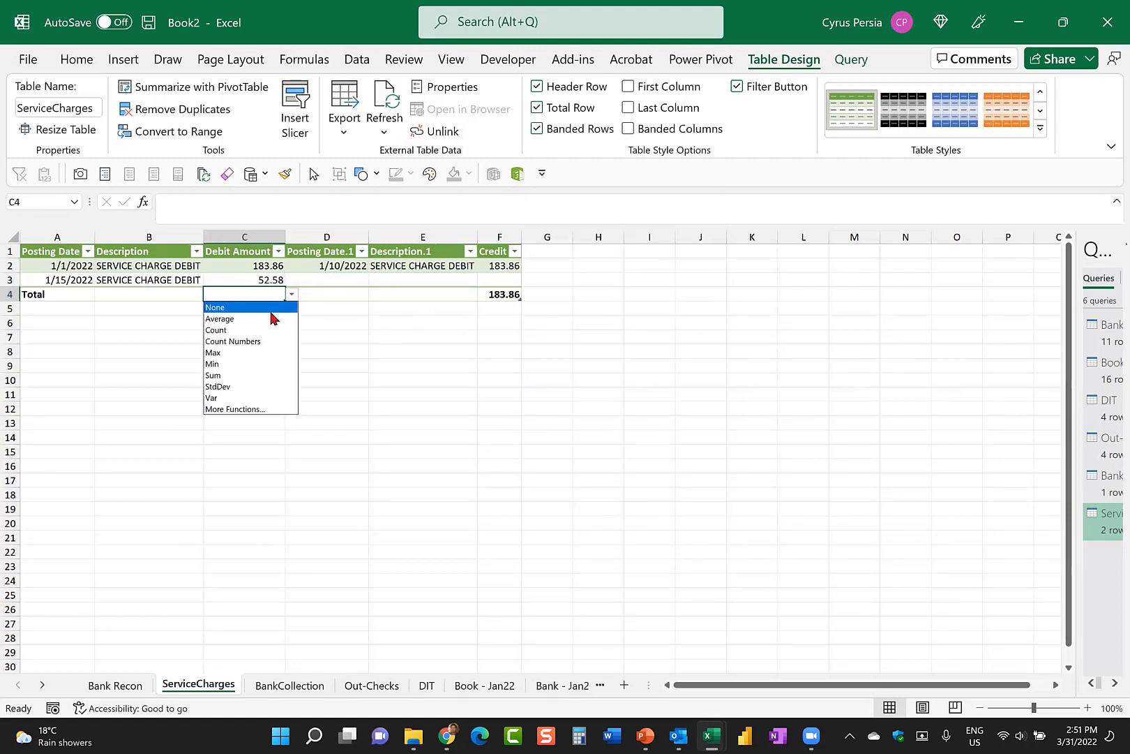
{"action": "left_click", "coordinate": [222, 377]}
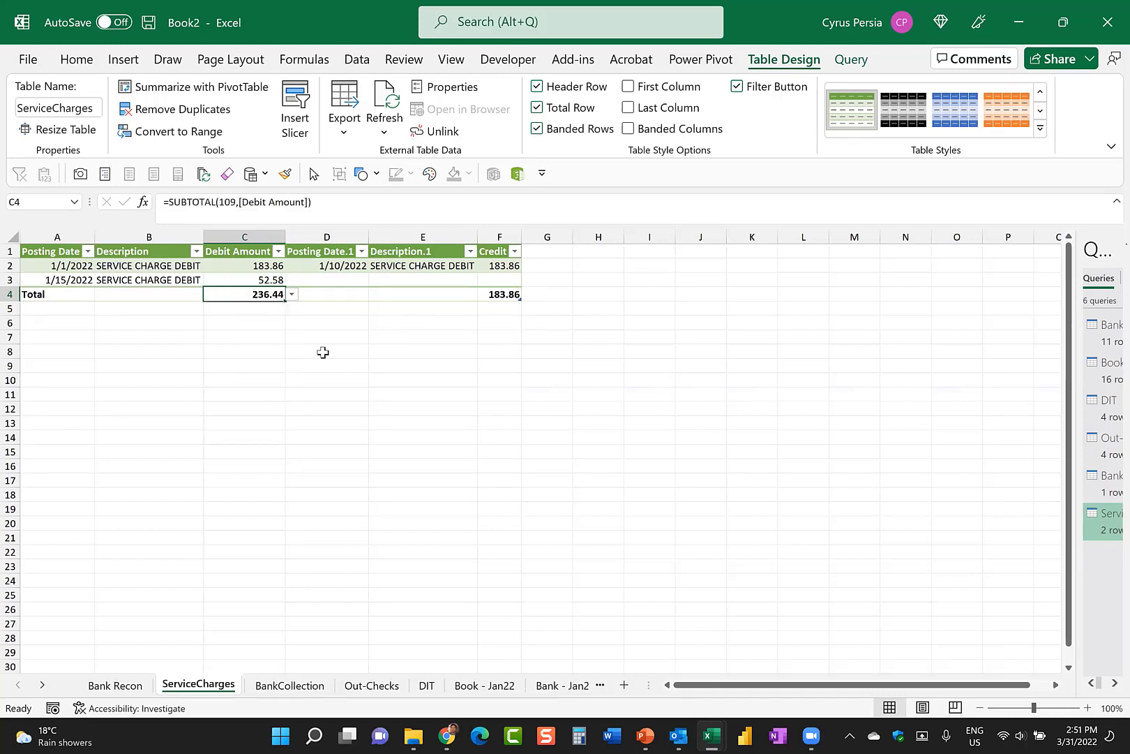
{"action": "left_click", "coordinate": [322, 352]}
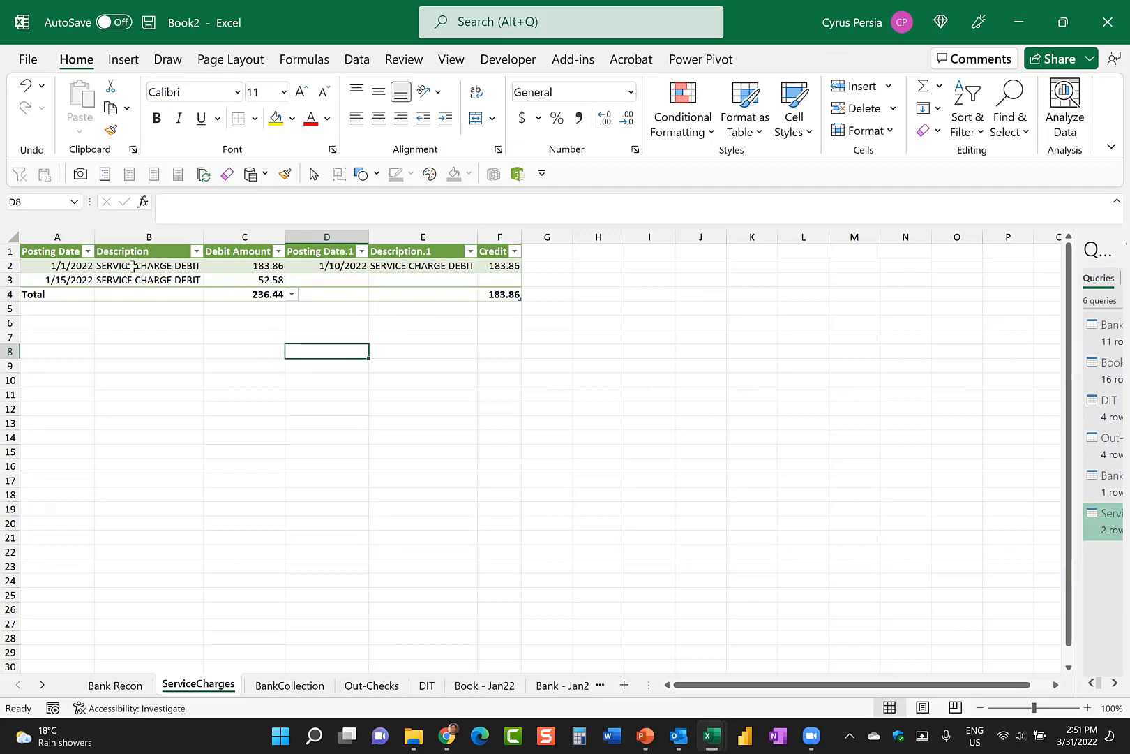
Compare the bank and book service charge entries, then filter the Credit column to blanks only, excluding 183.86.
{"action": "left_click", "coordinate": [69, 266]}
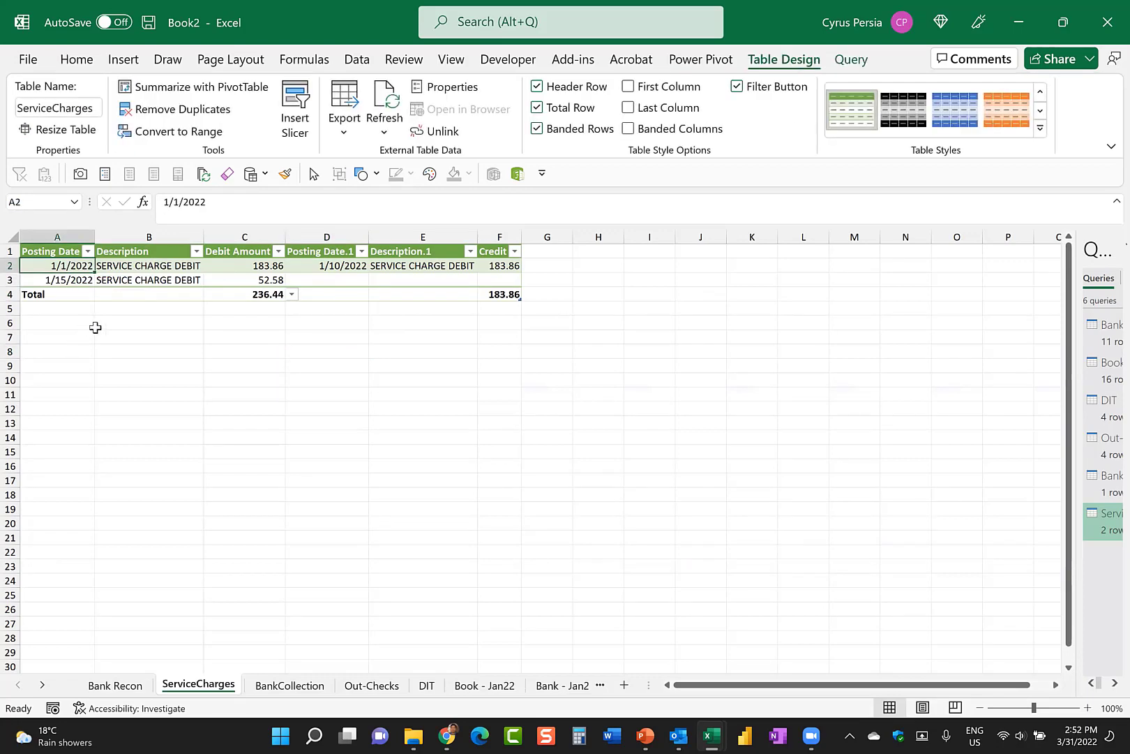
{"action": "left_click", "coordinate": [336, 268]}
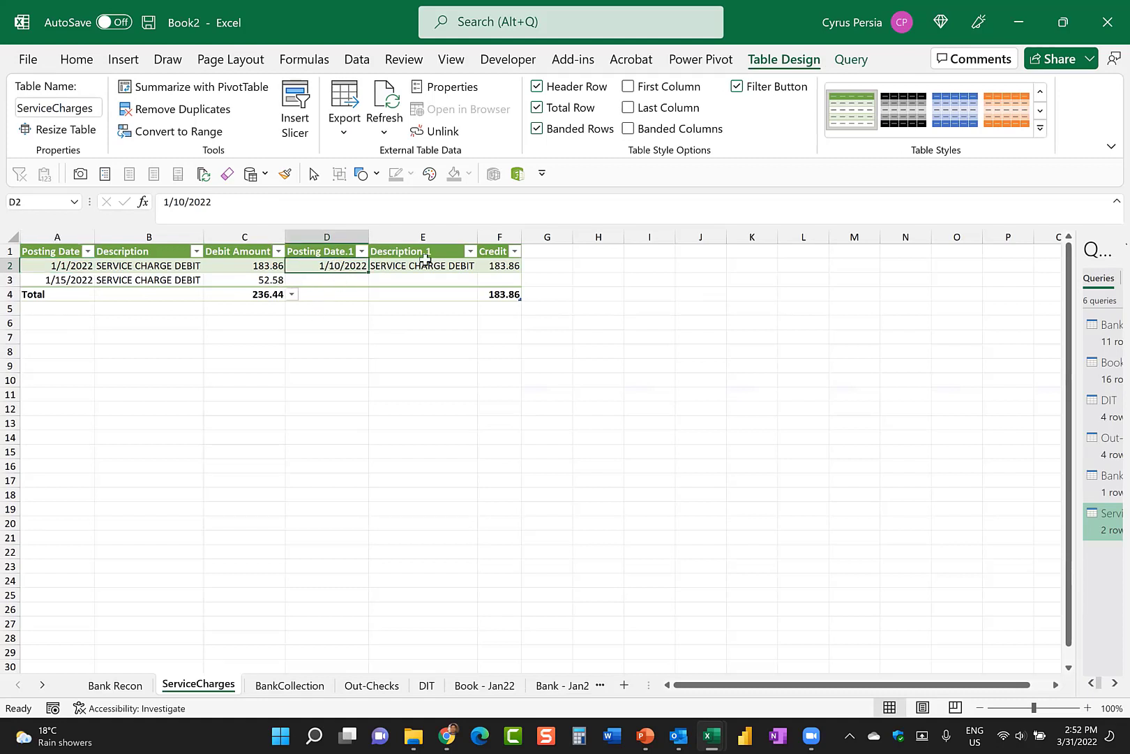
{"action": "left_click", "coordinate": [498, 266]}
{"action": "left_click", "coordinate": [160, 281]}
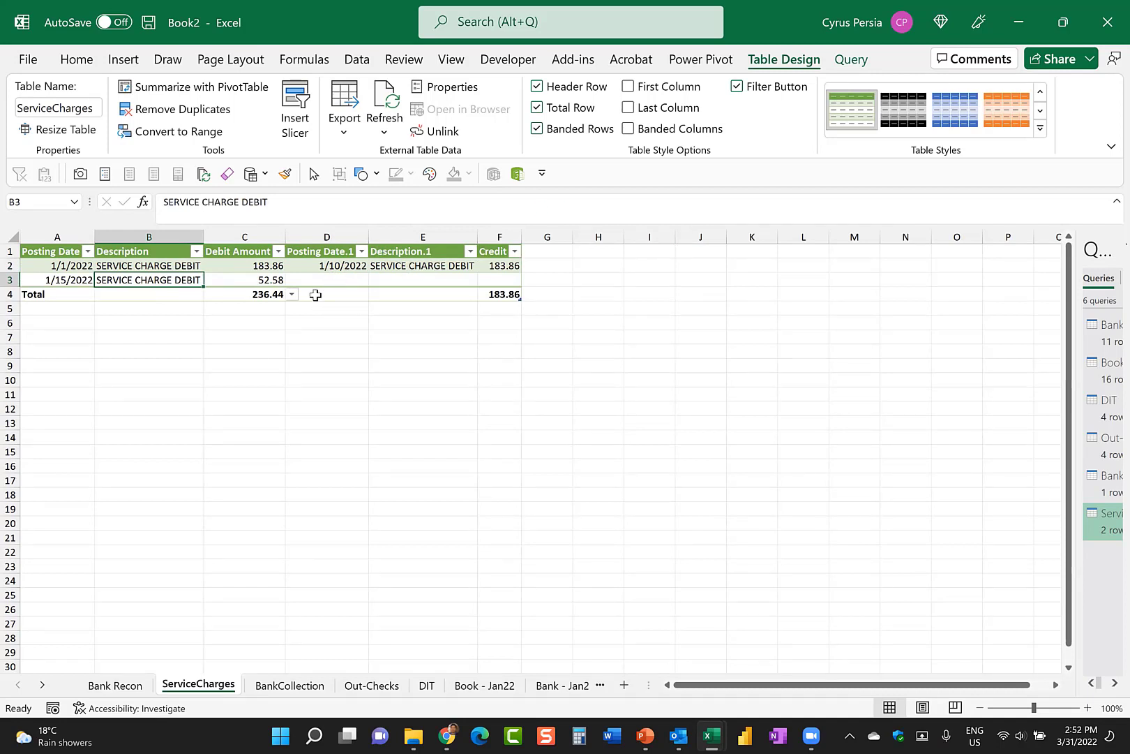
{"action": "left_click", "coordinate": [234, 293]}
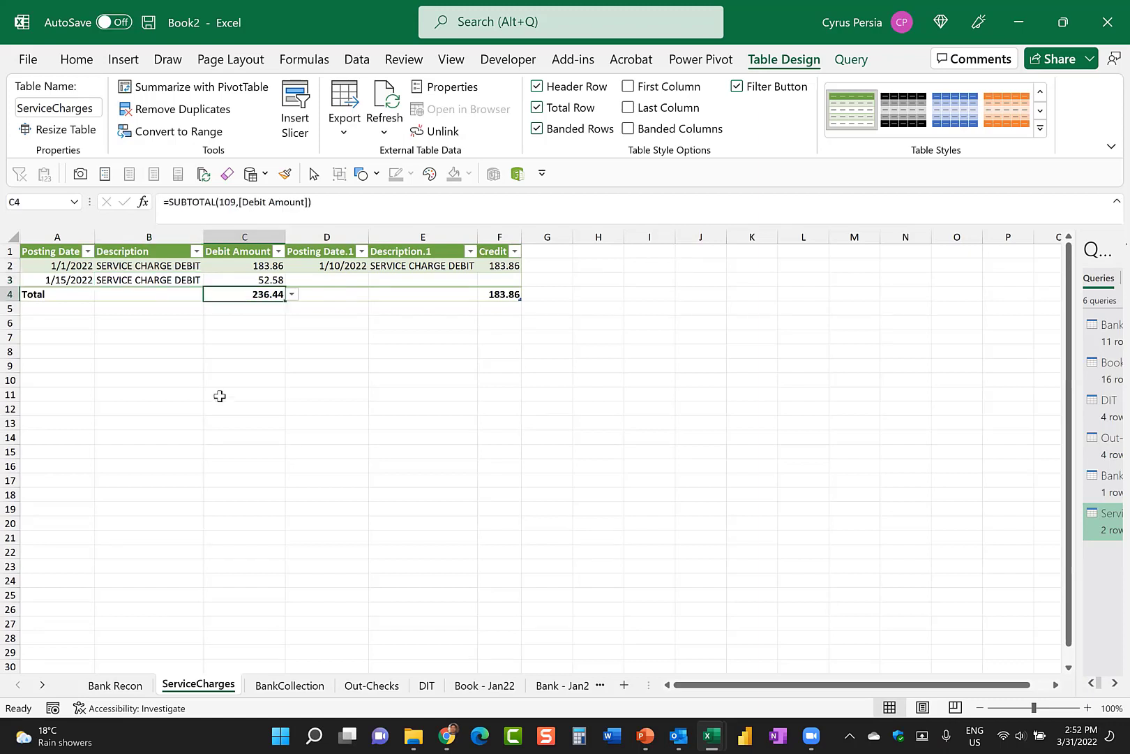
{"action": "left_click", "coordinate": [514, 253]}
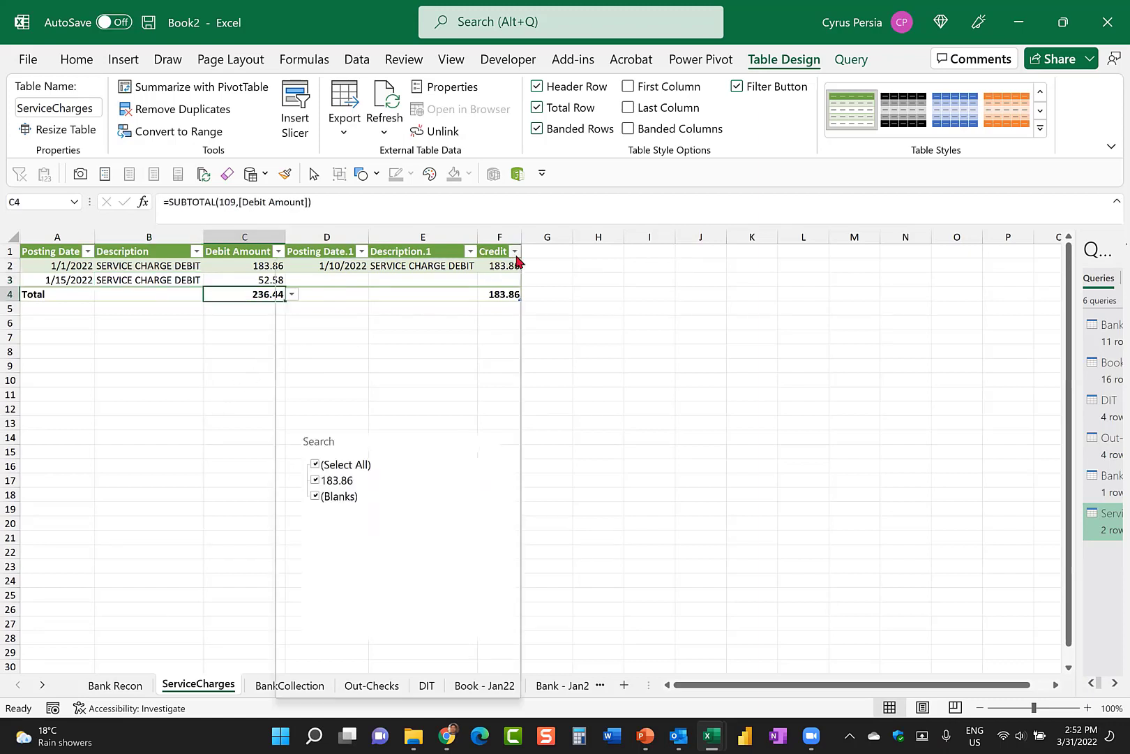
{"action": "left_click", "coordinate": [315, 481]}
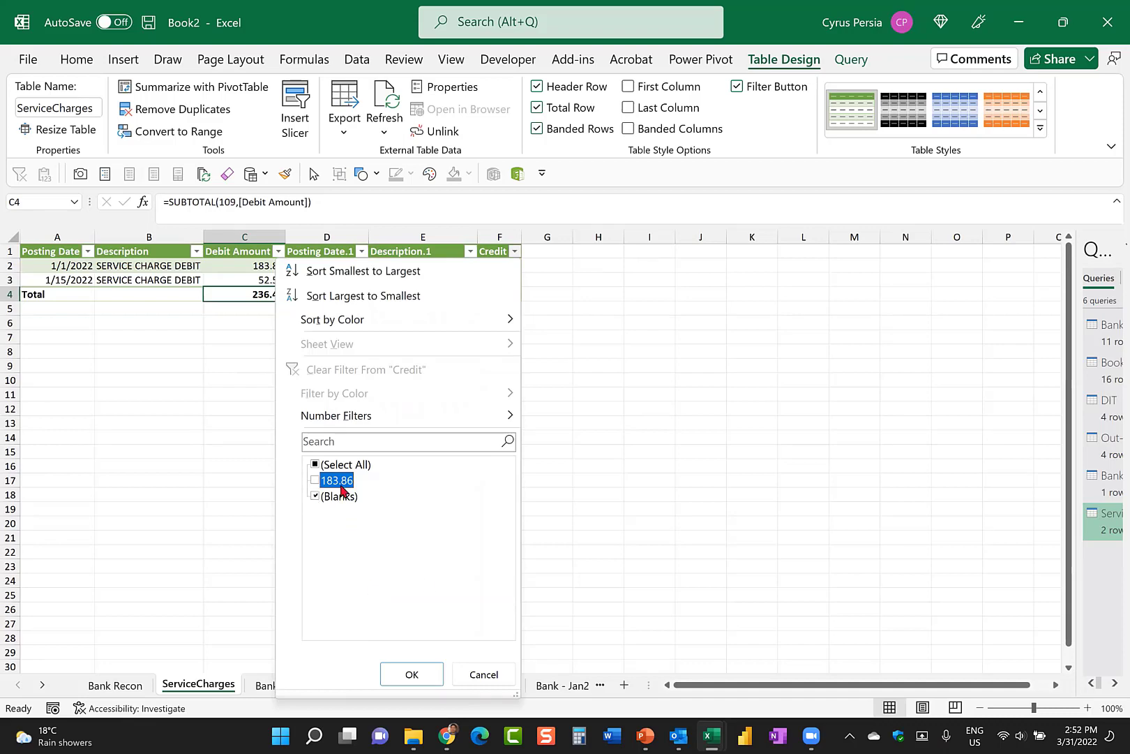
{"action": "left_click", "coordinate": [422, 673]}
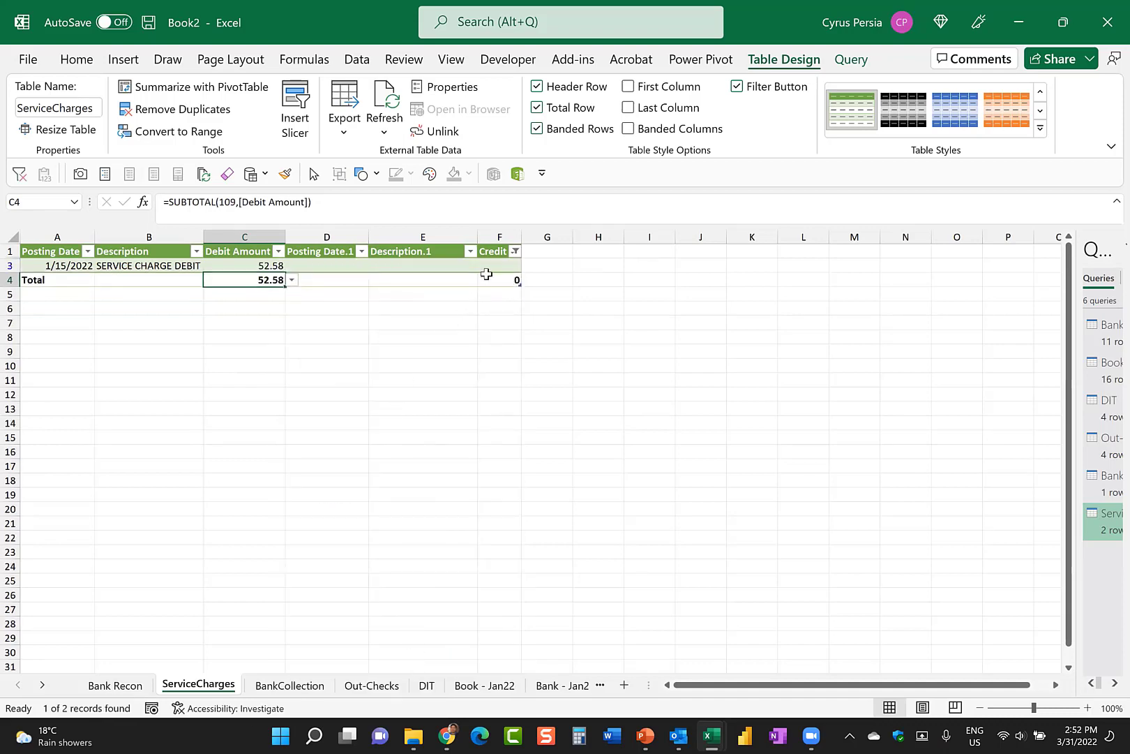
Link the Deduct: Service Charges amount in B19 of Bank Recon to the negative of the ServiceCharges Debit Amount total.
{"action": "key", "text": "ctrl+Page_Up"}
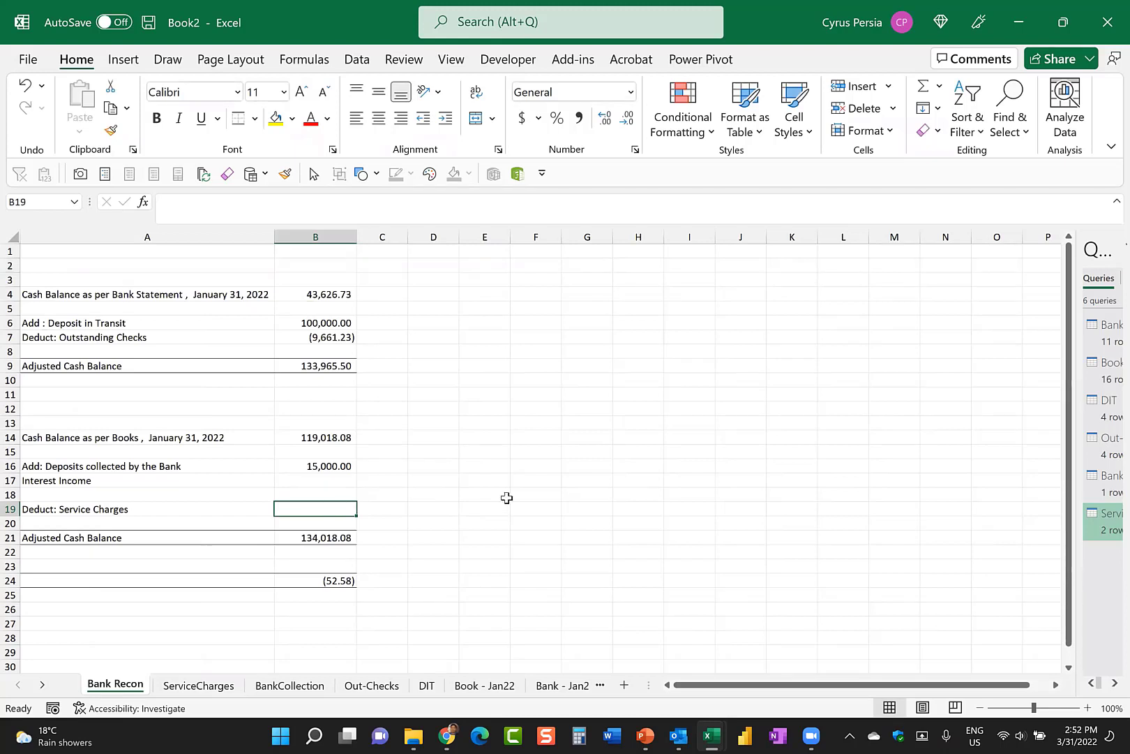
{"action": "type", "text": "=-"}
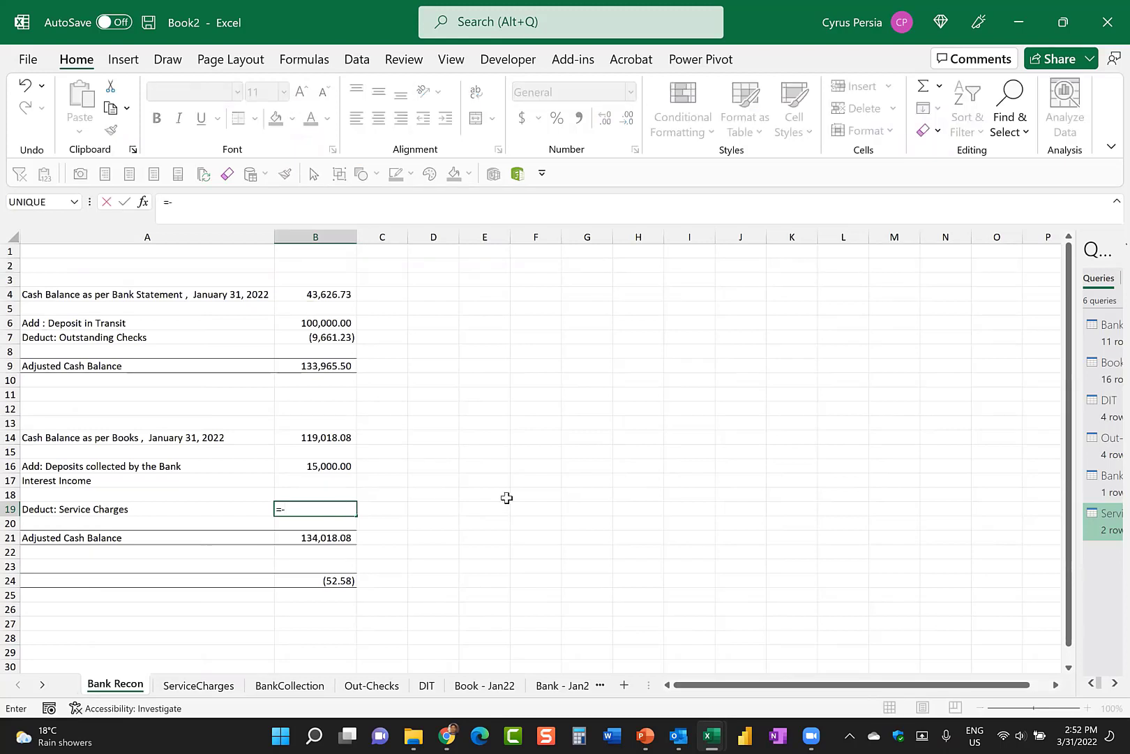
{"action": "left_click", "coordinate": [199, 685]}
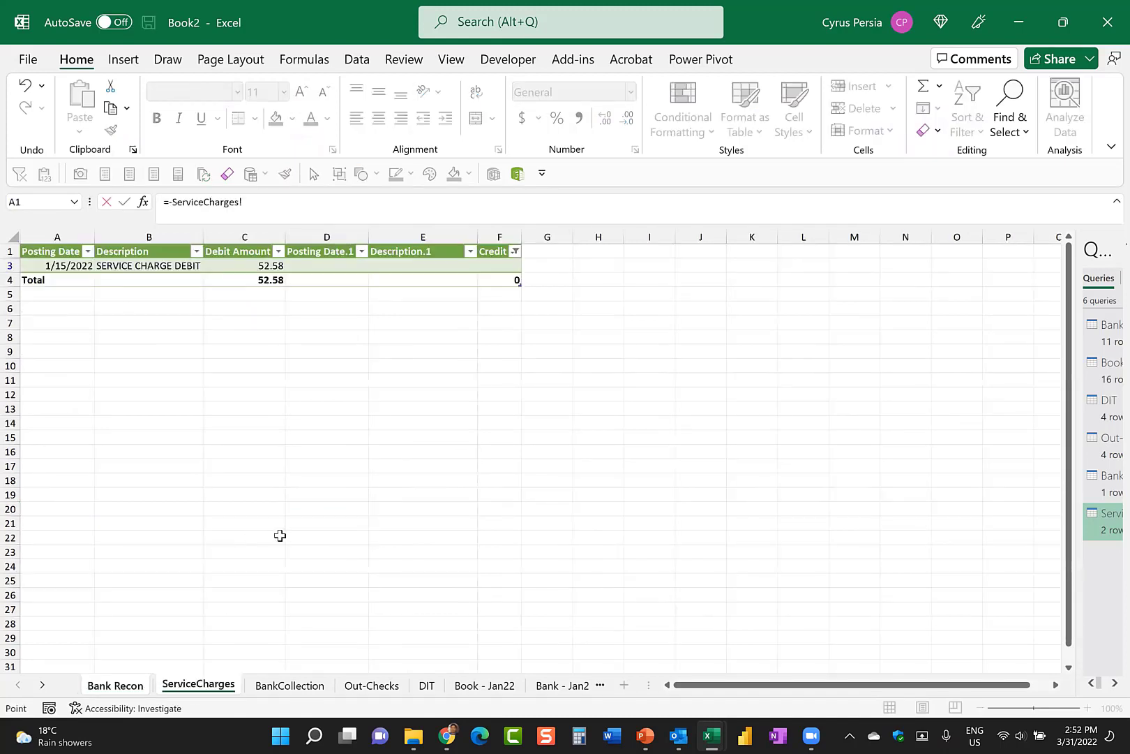
{"action": "left_click", "coordinate": [248, 283]}
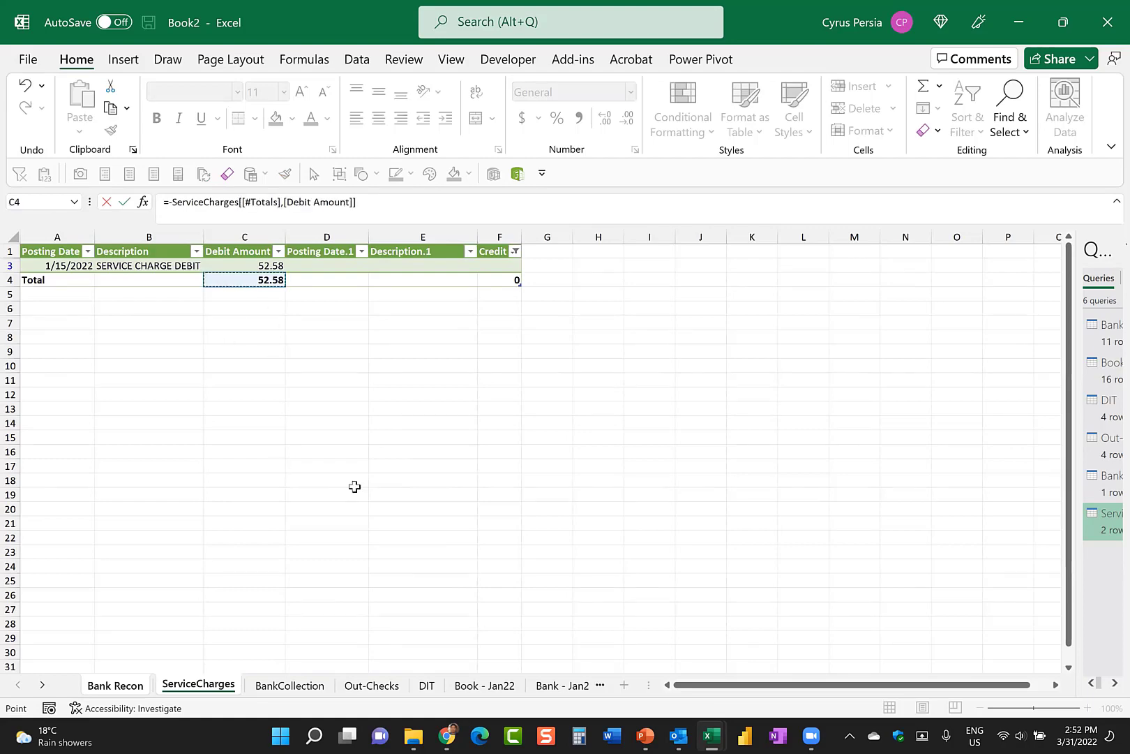
{"action": "key", "text": "Return"}
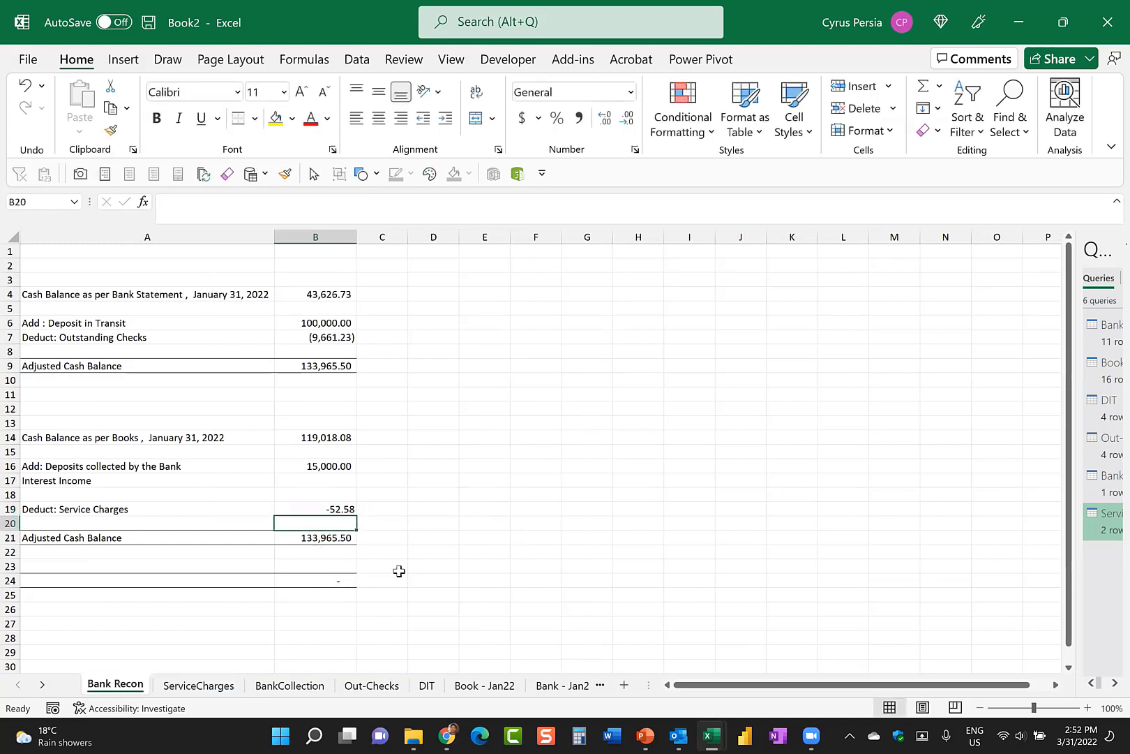
Copy the accounting format of the Outstanding Checks amount in B7 to the Service Charges amount in B19 and select the difference in B24.
{"action": "left_click", "coordinate": [323, 340]}
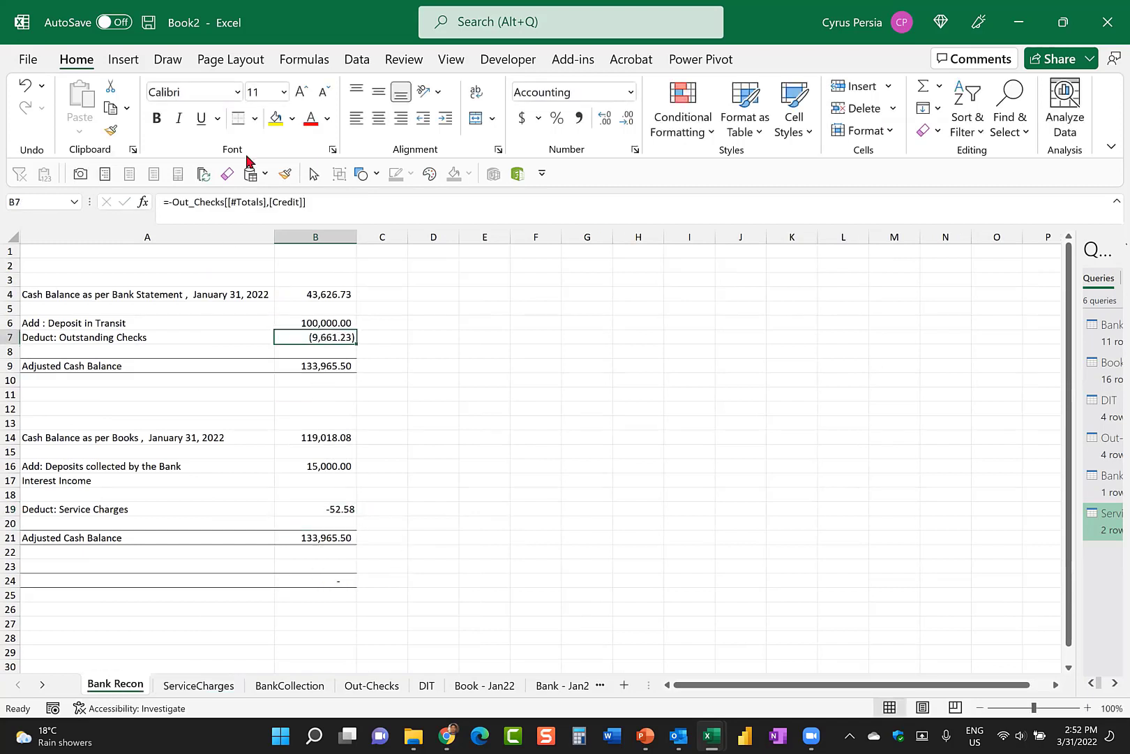
{"action": "left_click", "coordinate": [111, 130]}
{"action": "left_click", "coordinate": [346, 509]}
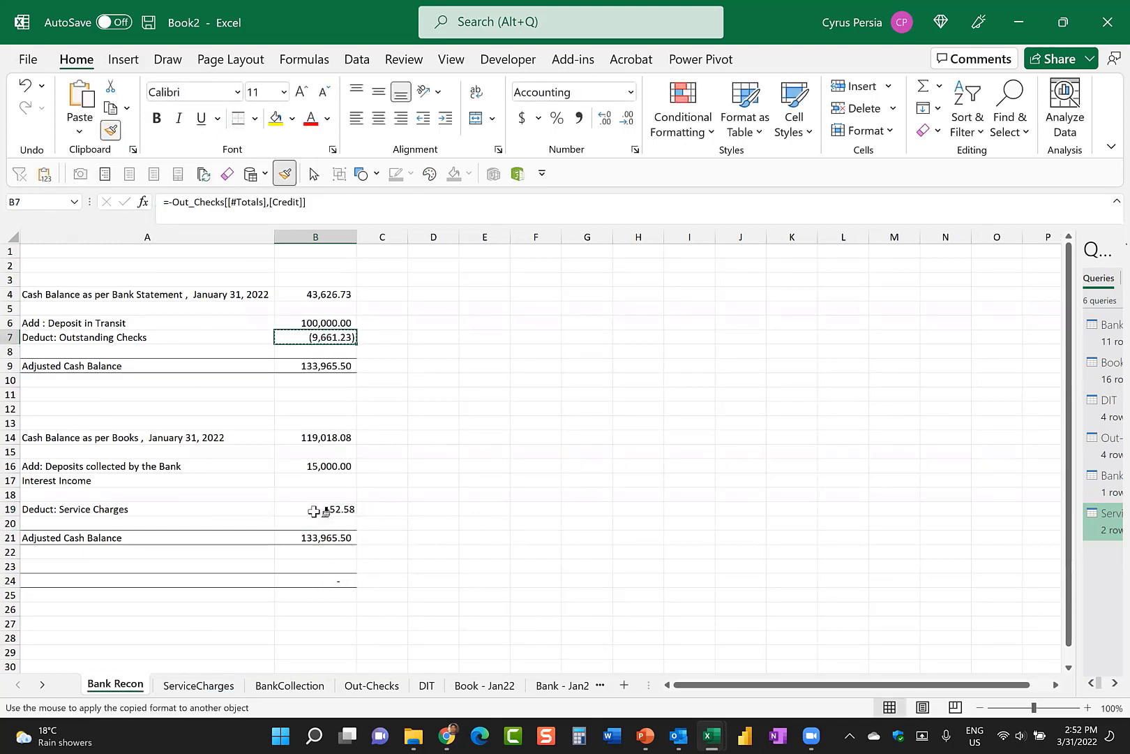
{"action": "left_click", "coordinate": [508, 485]}
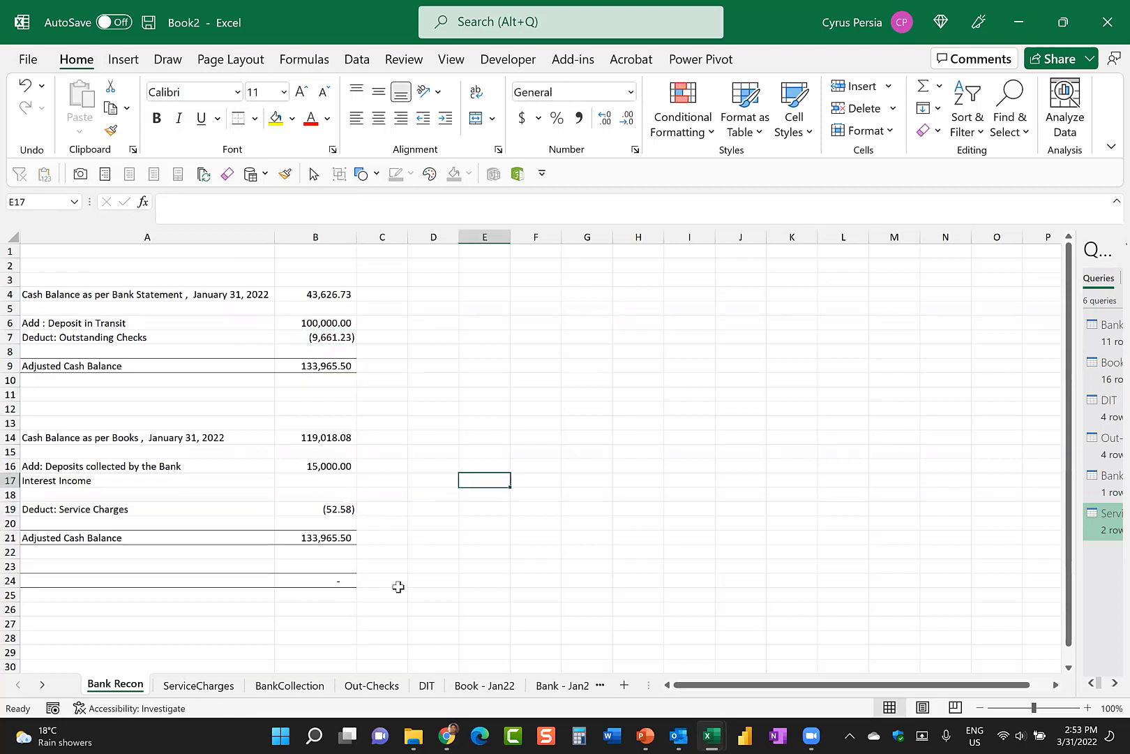
{"action": "left_click", "coordinate": [321, 581]}
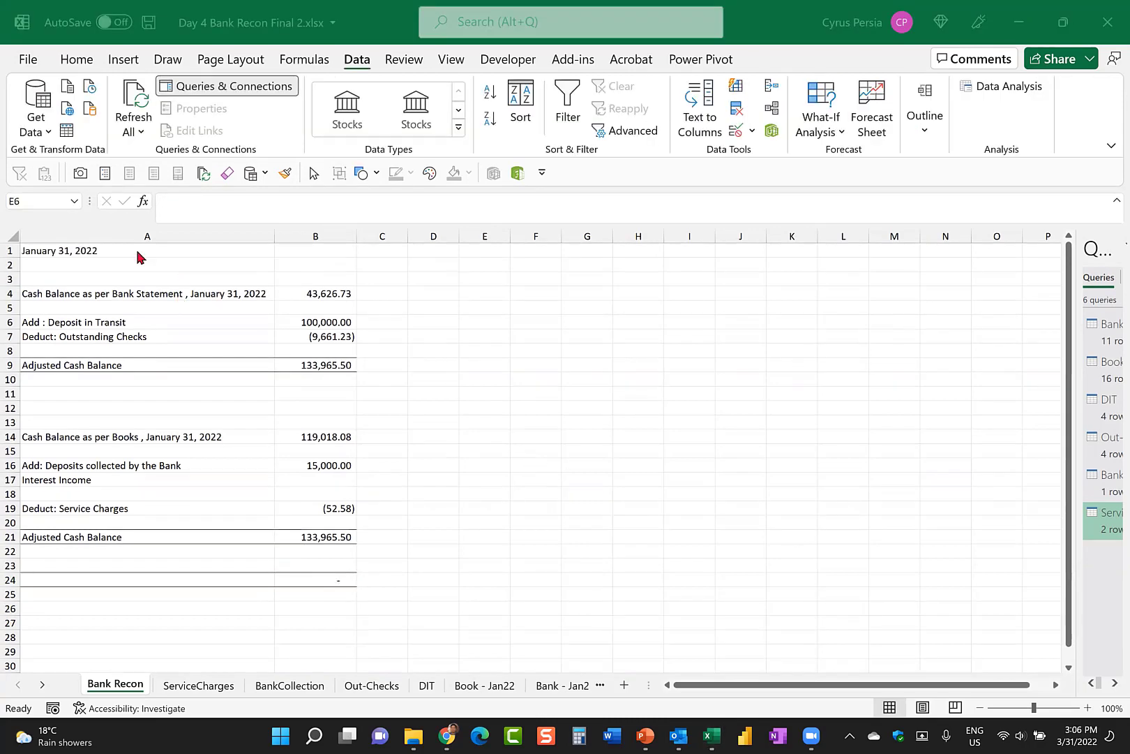
Examine the date formula in A1 and how the cash balance labels in A4 and A14 reference it.
{"action": "left_click", "coordinate": [83, 252]}
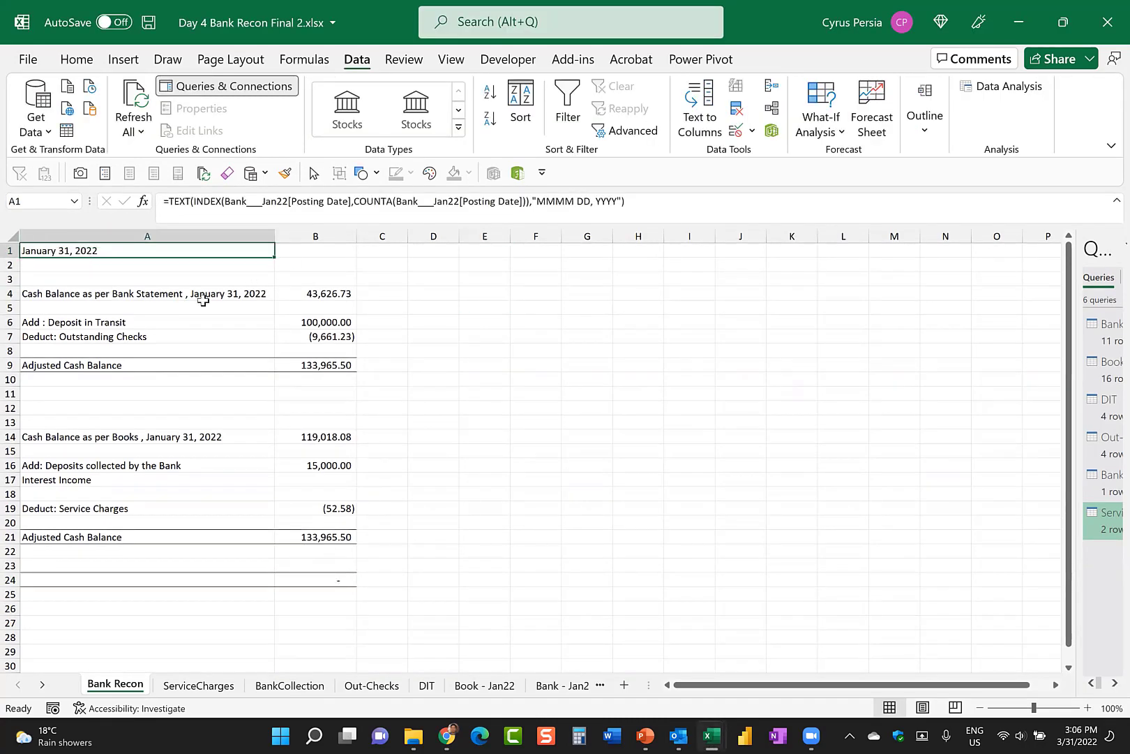
{"action": "left_click", "coordinate": [52, 293]}
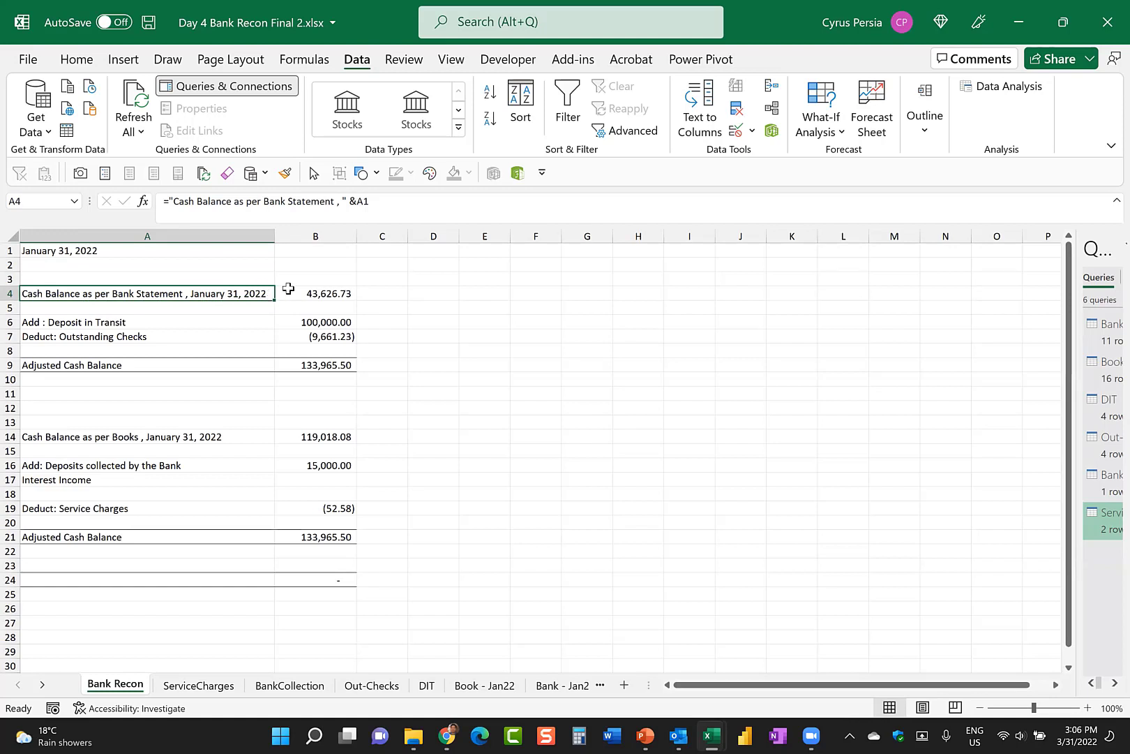
{"action": "left_click", "coordinate": [85, 436]}
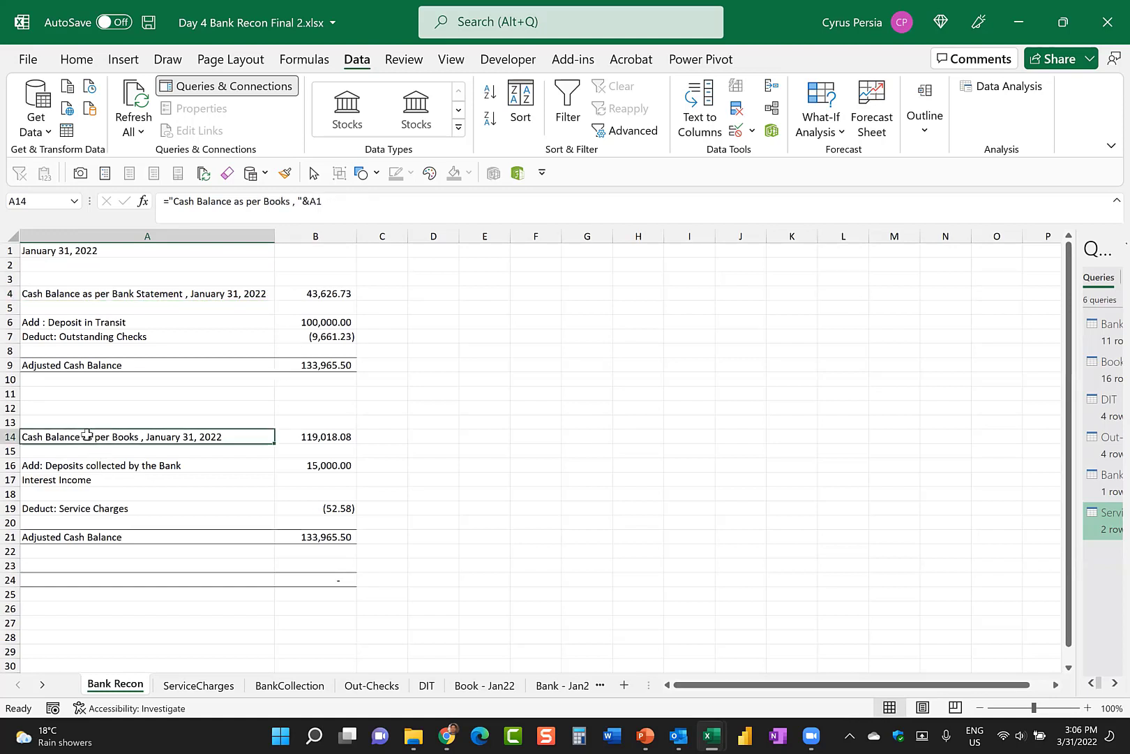
{"action": "left_click", "coordinate": [142, 291]}
{"action": "left_click", "coordinate": [227, 250]}
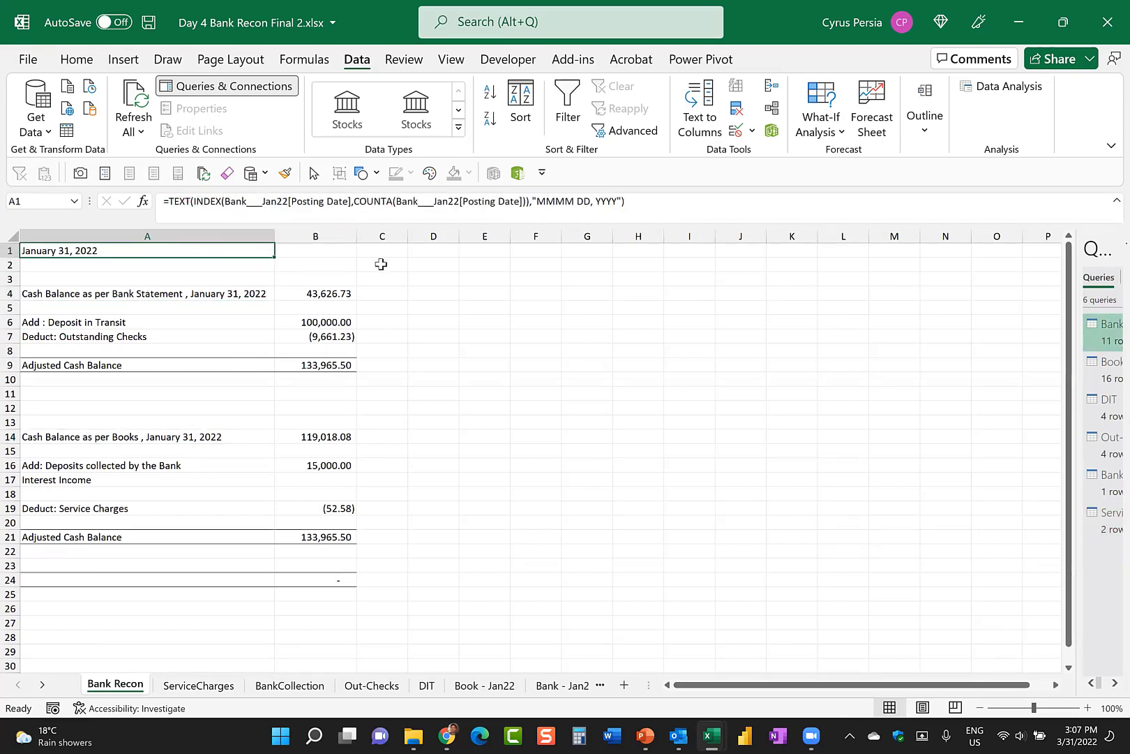
{"action": "left_click", "coordinate": [104, 294]}
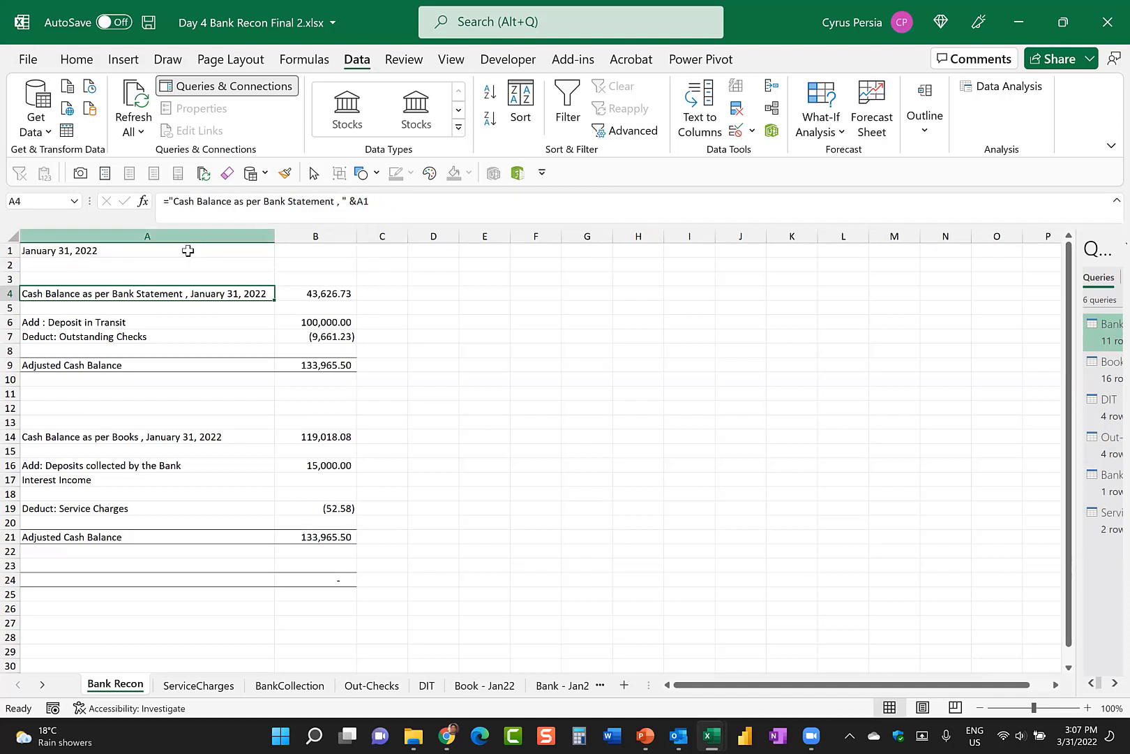
{"action": "double_click", "coordinate": [166, 290]}
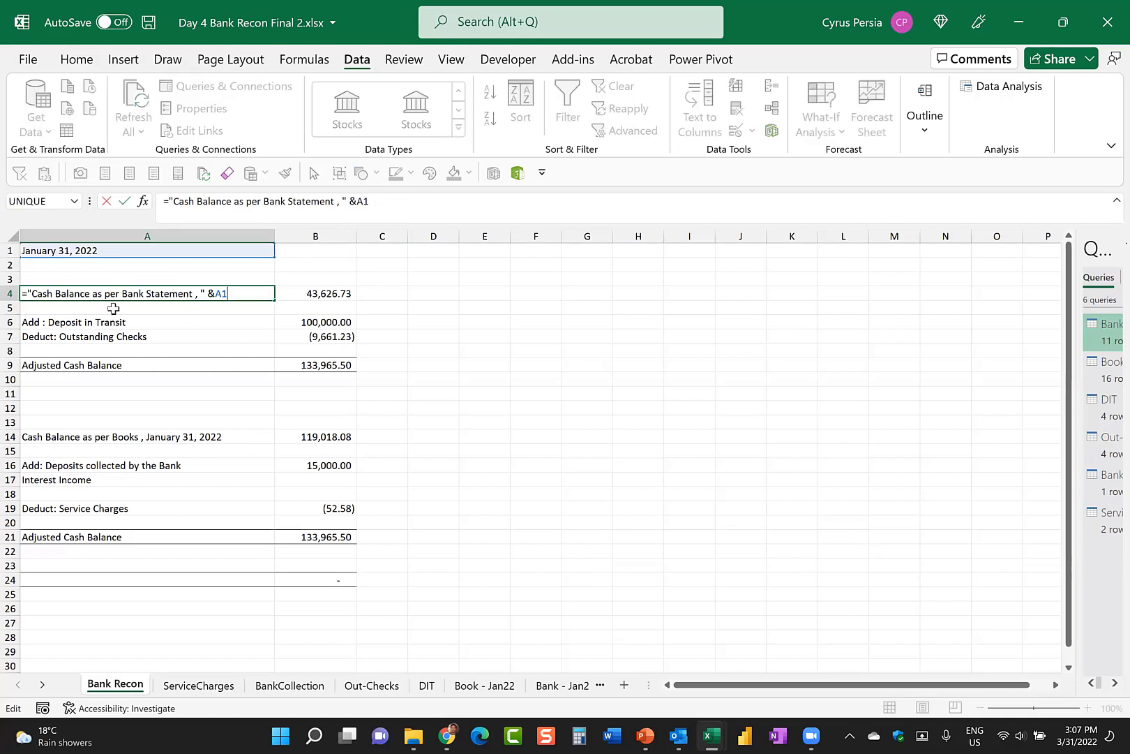
{"action": "key", "text": "Escape"}
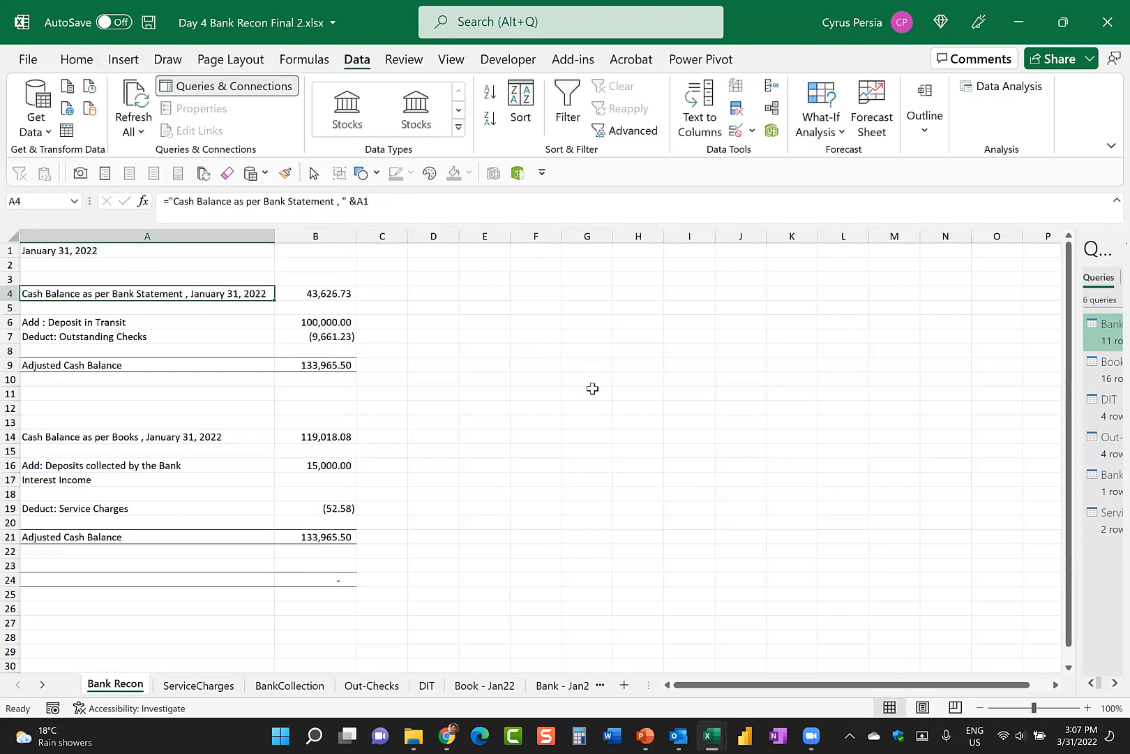
{"action": "left_click", "coordinate": [144, 248]}
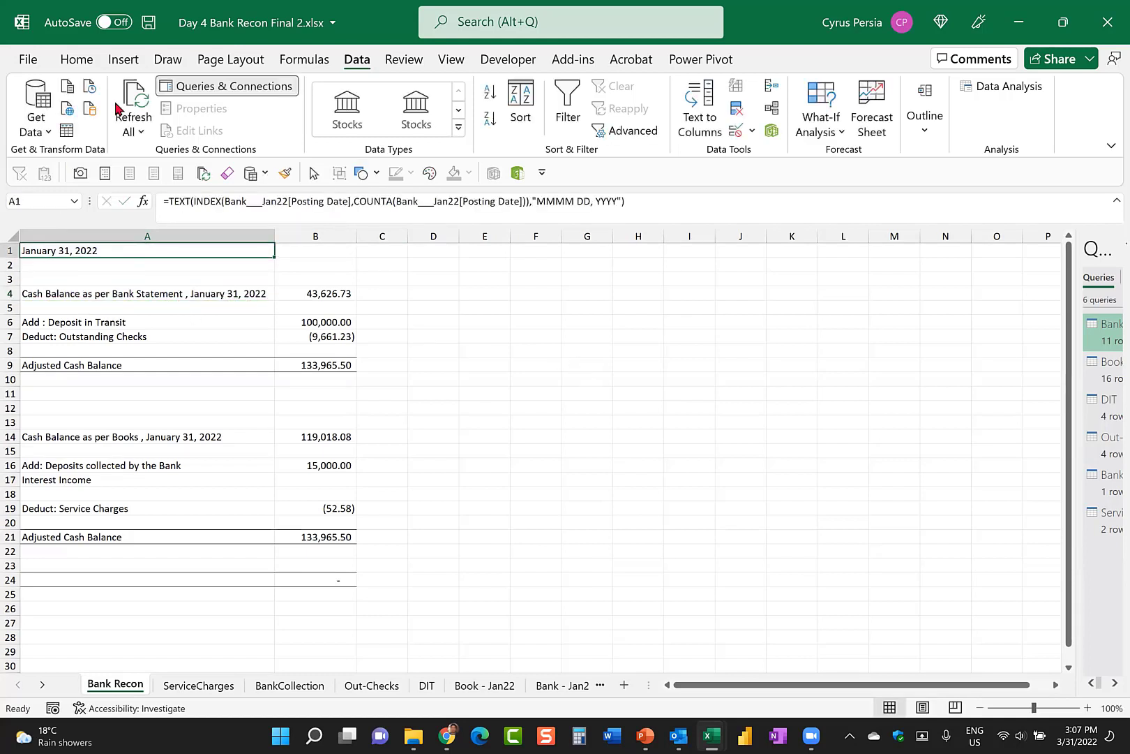
{"action": "left_click", "coordinate": [77, 59]}
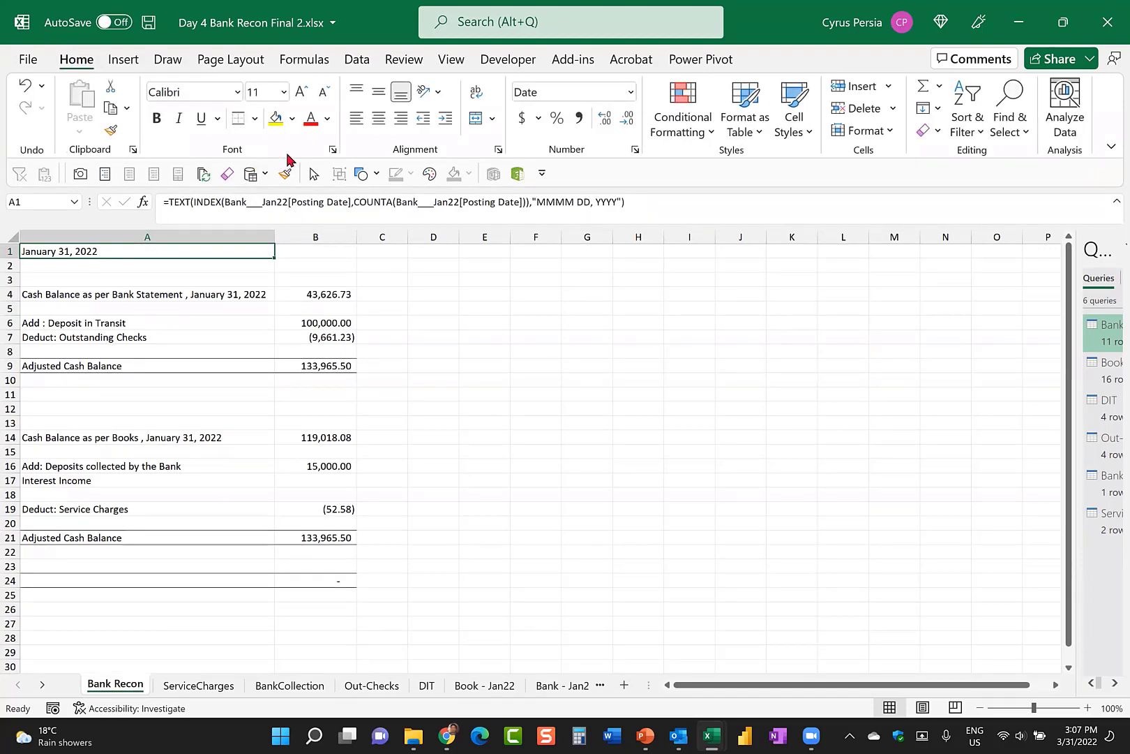
{"action": "left_click", "coordinate": [11, 249]}
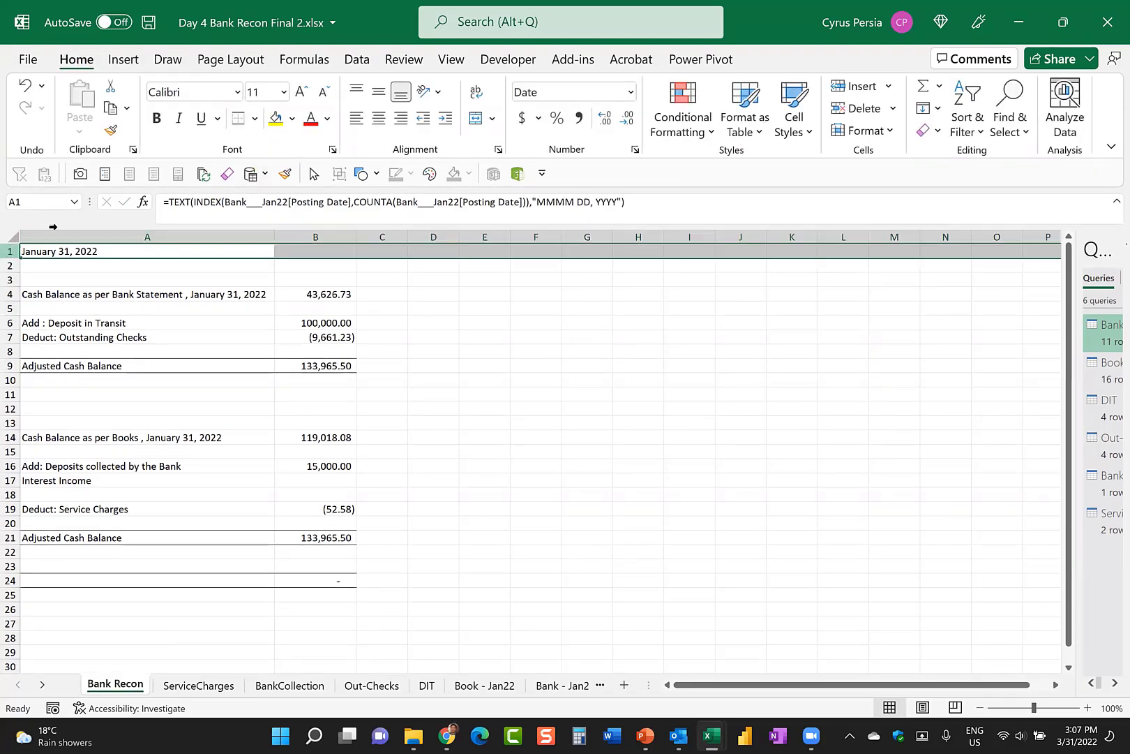
{"action": "right_click", "coordinate": [108, 259]}
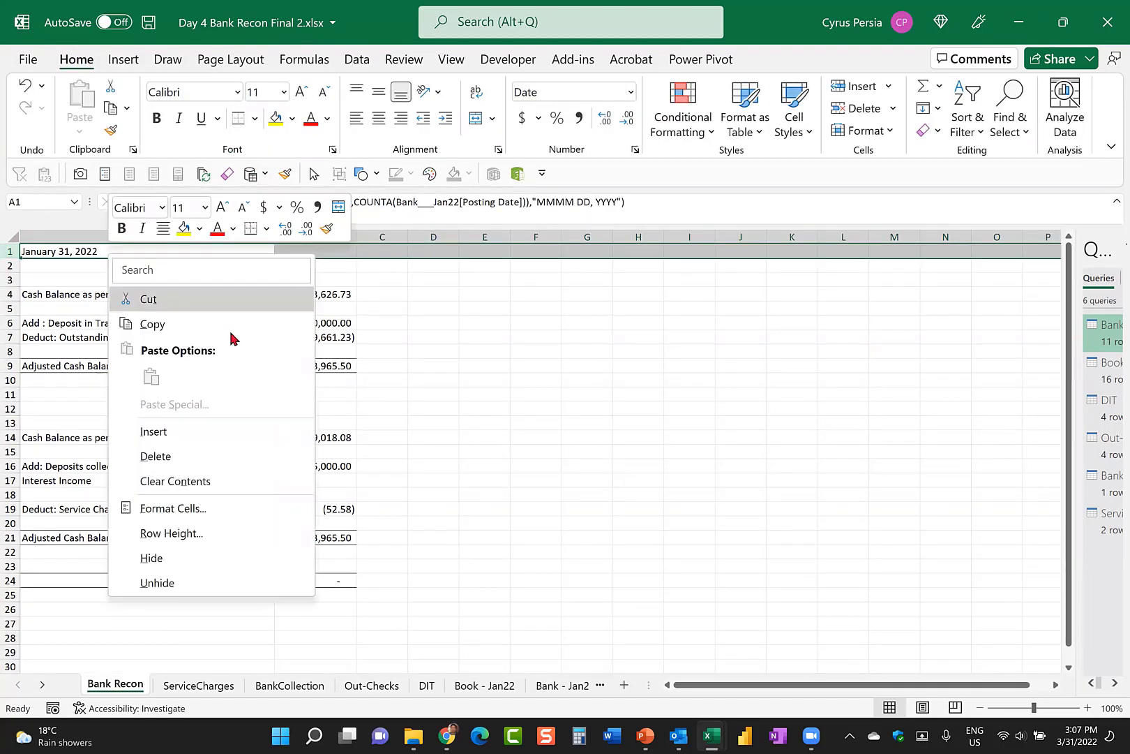
{"action": "key", "text": "Escape"}
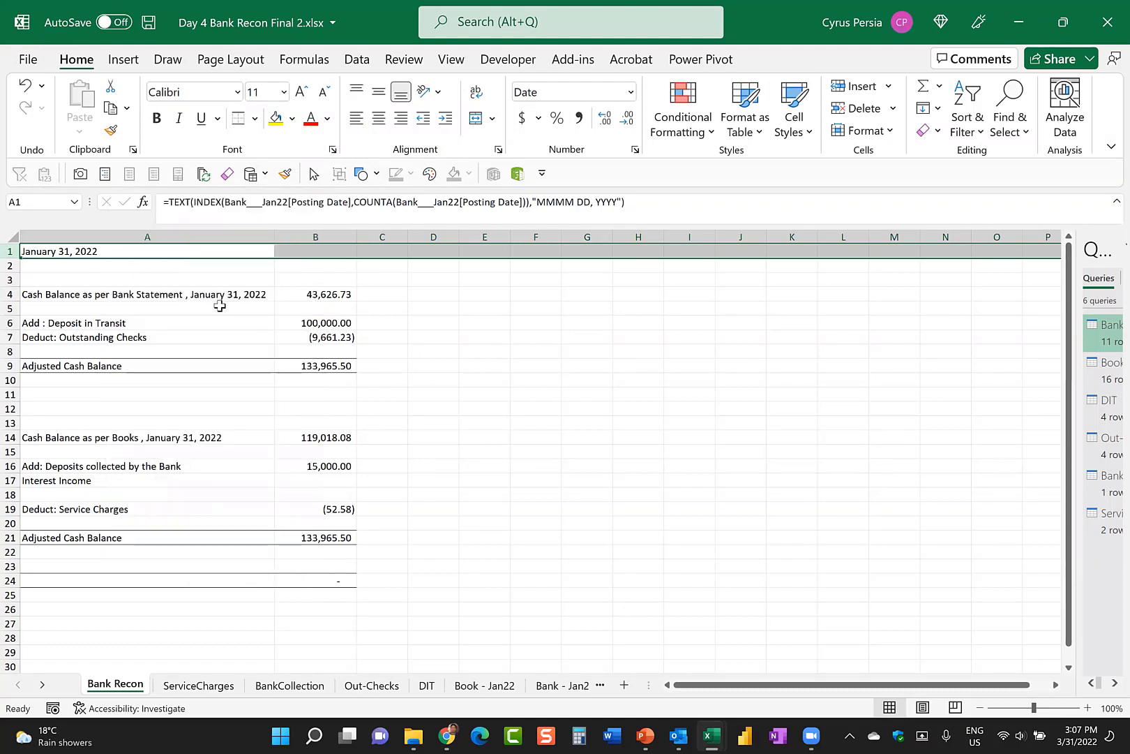
Set the font color of row 1, which holds the statement date formula, to white.
{"action": "left_click", "coordinate": [326, 119]}
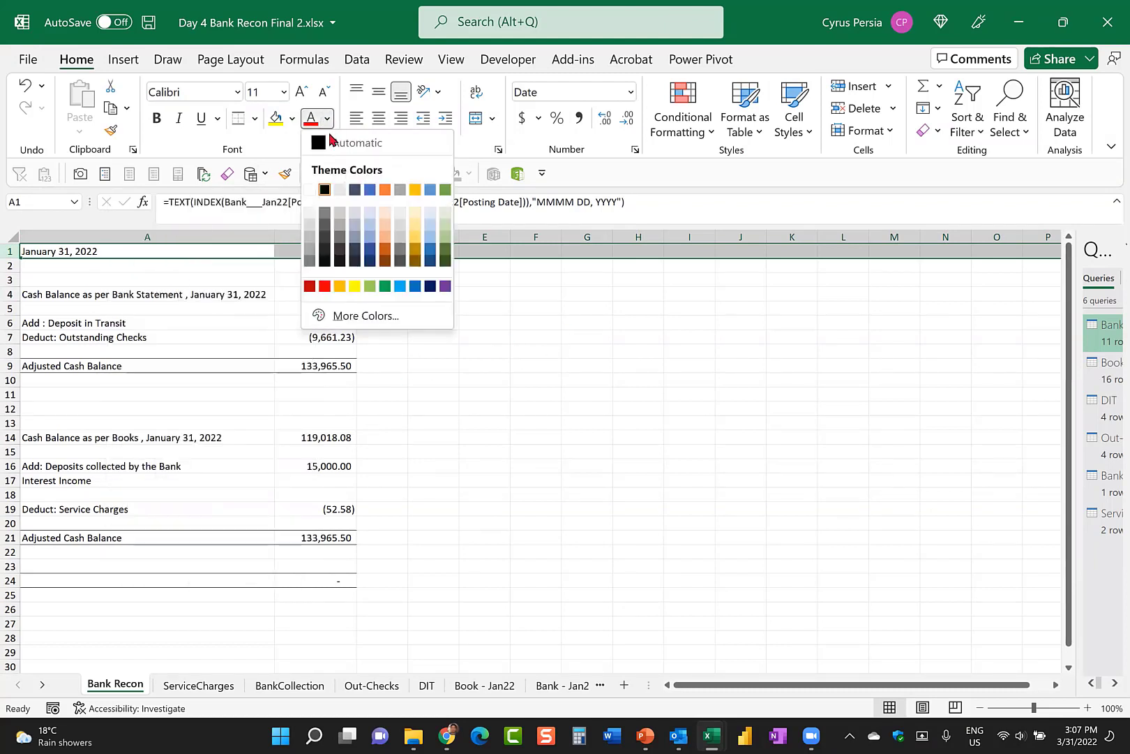
{"action": "left_click", "coordinate": [310, 189]}
{"action": "left_click", "coordinate": [532, 348]}
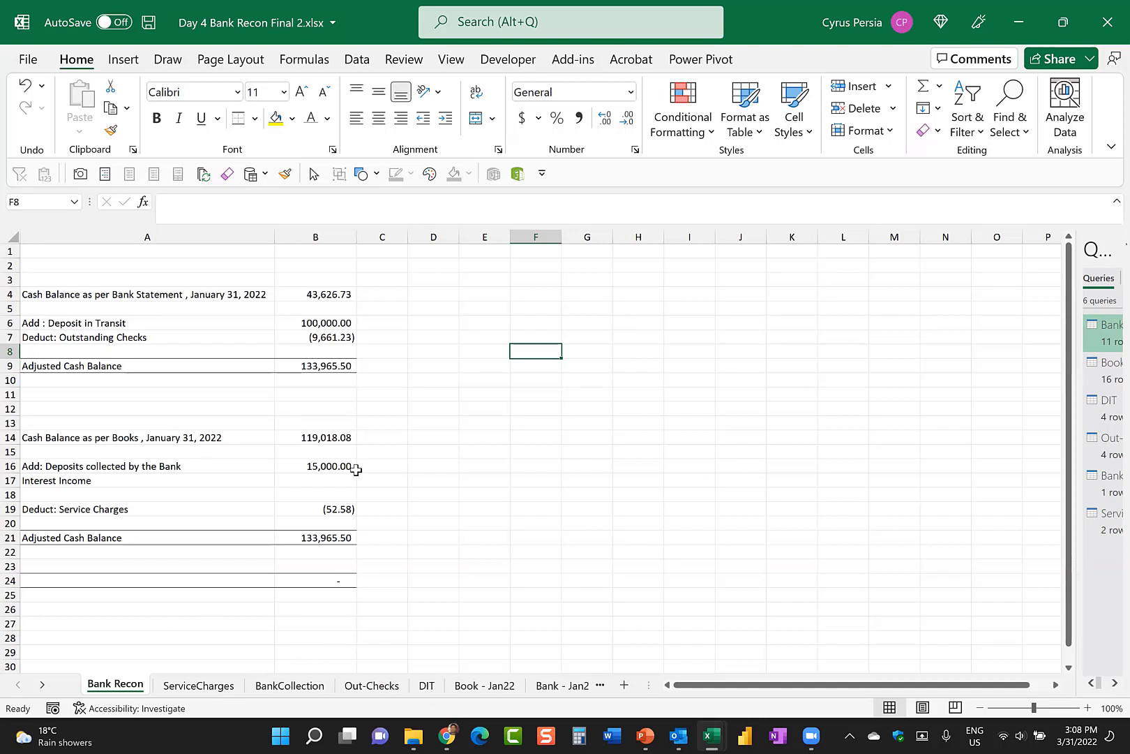
Examine the formulas behind the bank and book cash balances, deposit in transit, outstanding checks, bank collections and service charges.
{"action": "left_click", "coordinate": [317, 297]}
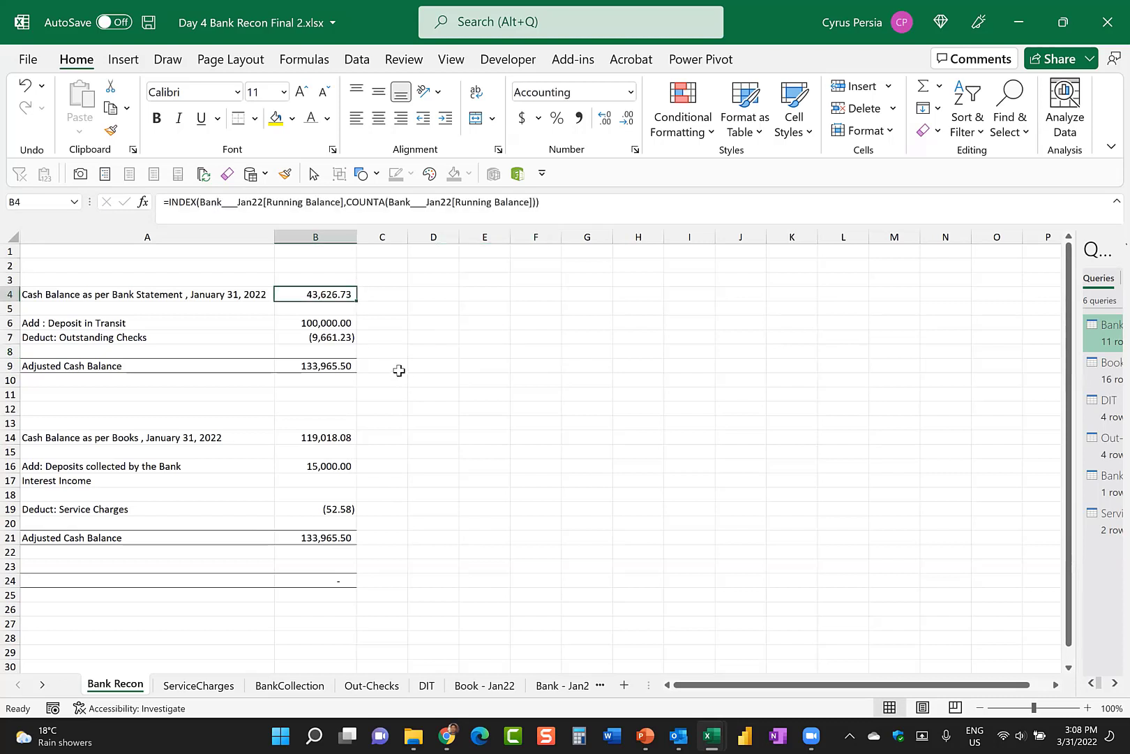
{"action": "left_click", "coordinate": [331, 324]}
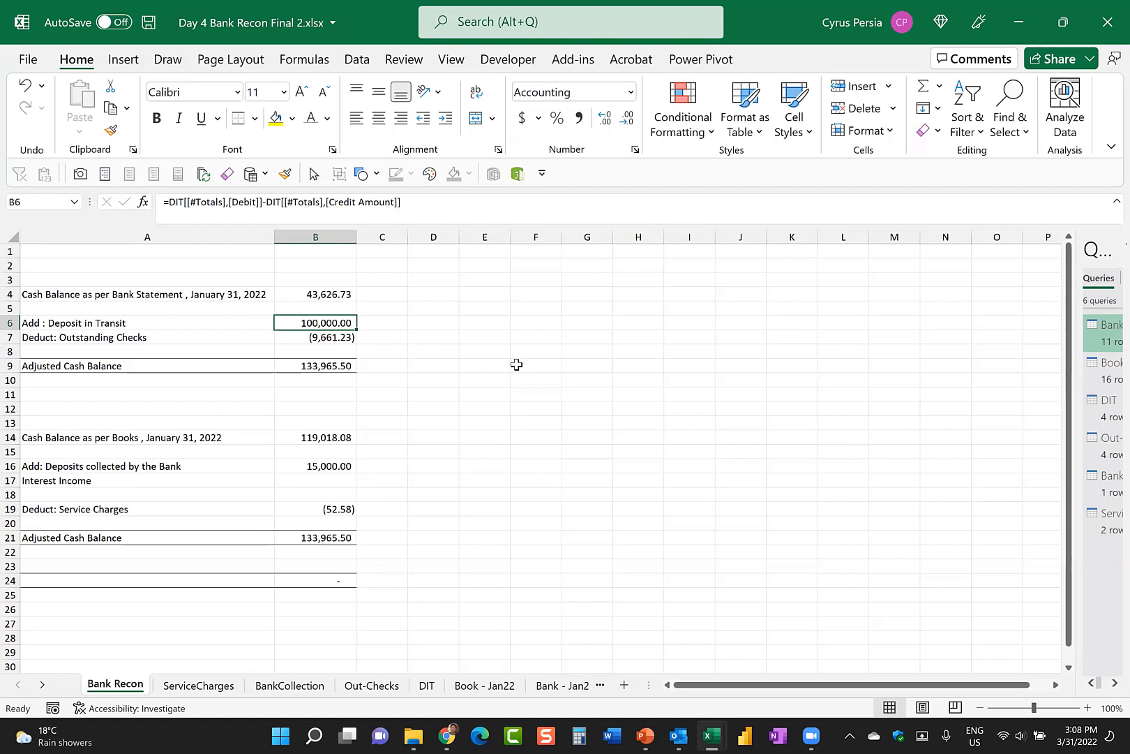
{"action": "left_click", "coordinate": [324, 337]}
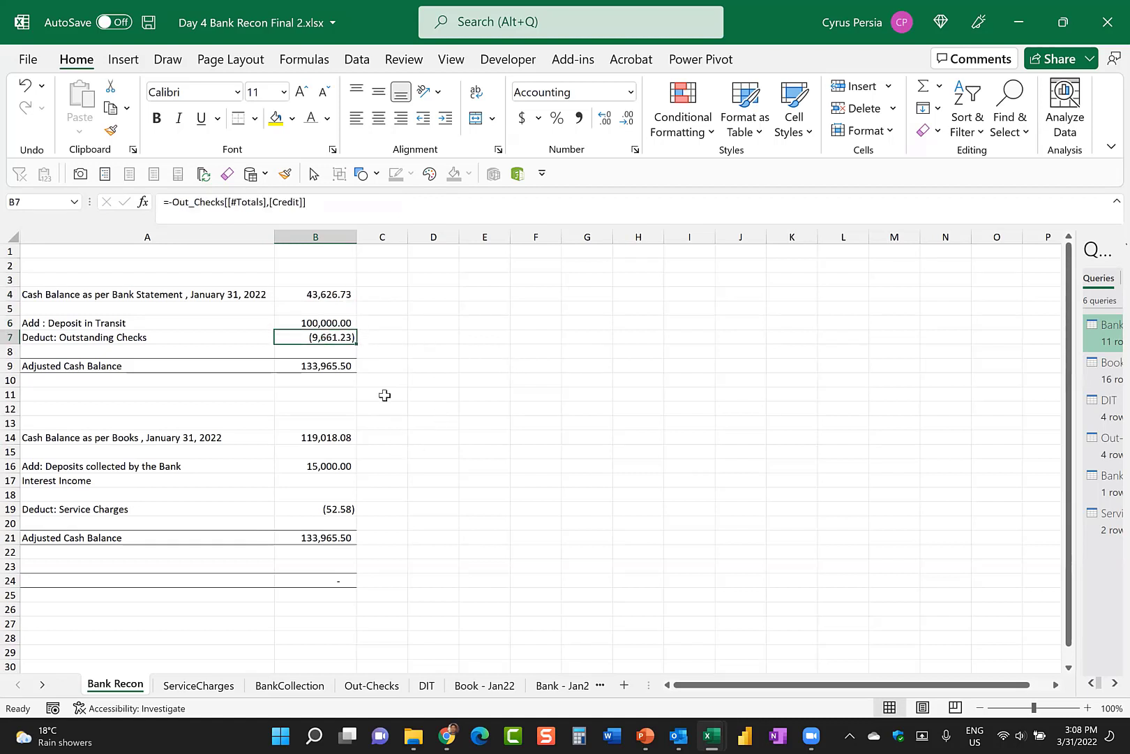
{"action": "left_click", "coordinate": [328, 436]}
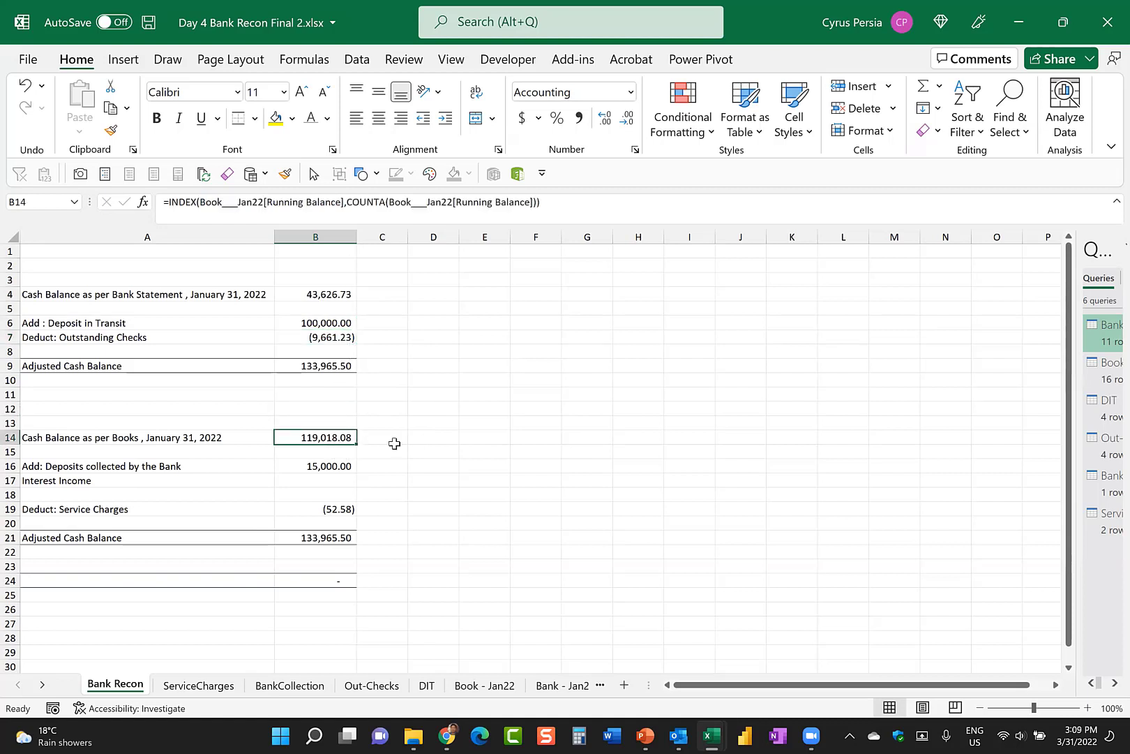
{"action": "left_click", "coordinate": [349, 466]}
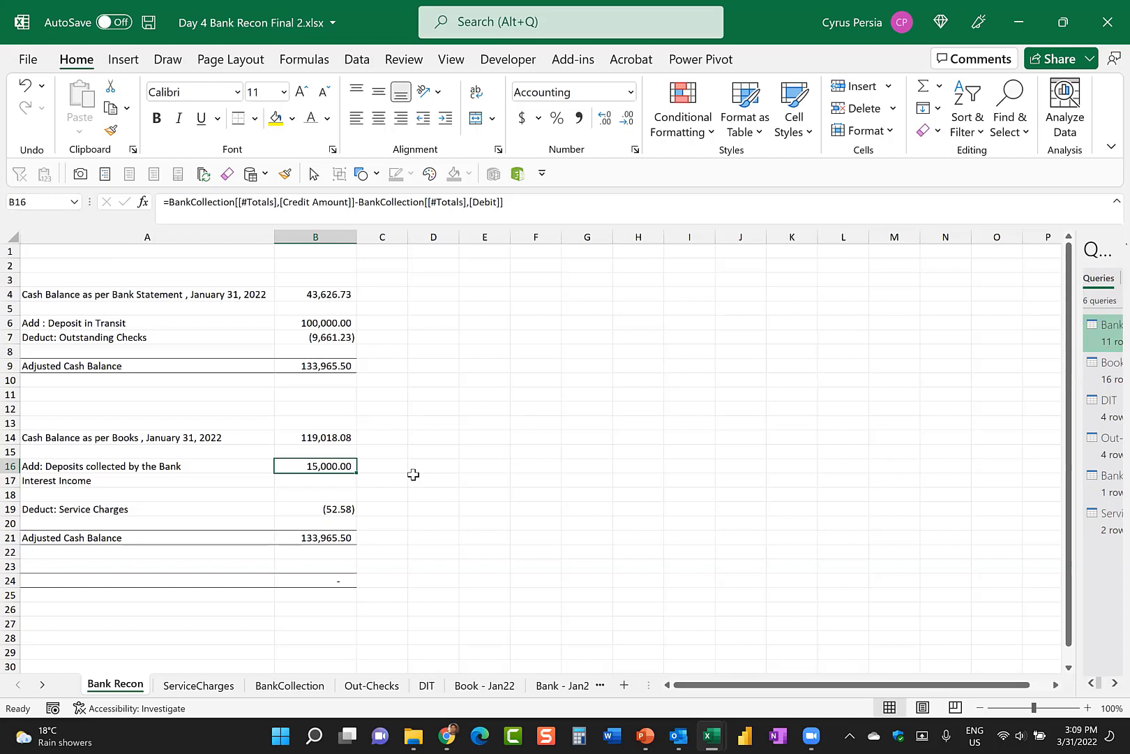
{"action": "left_click", "coordinate": [306, 508]}
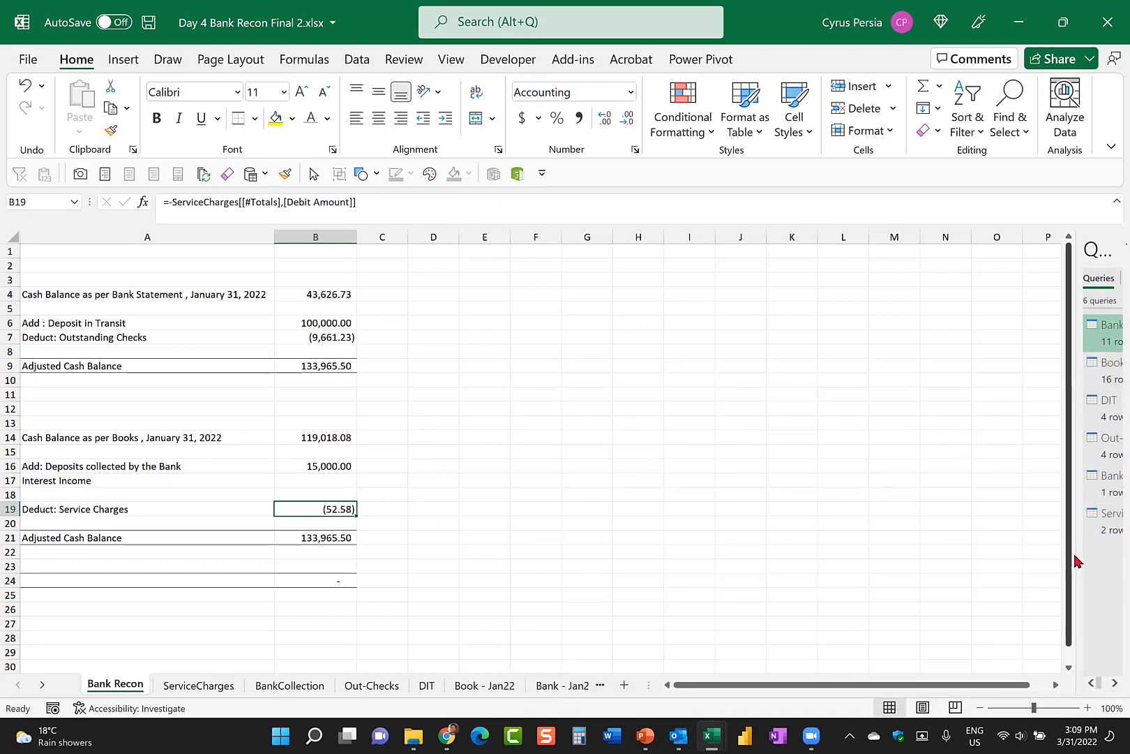
Widen the queries list, open the ServiceCharges query in the Power Query Editor and select the Bank - Jan22 query.
{"action": "left_click_drag", "start_coordinate": [1079, 558], "coordinate": [963, 578]}
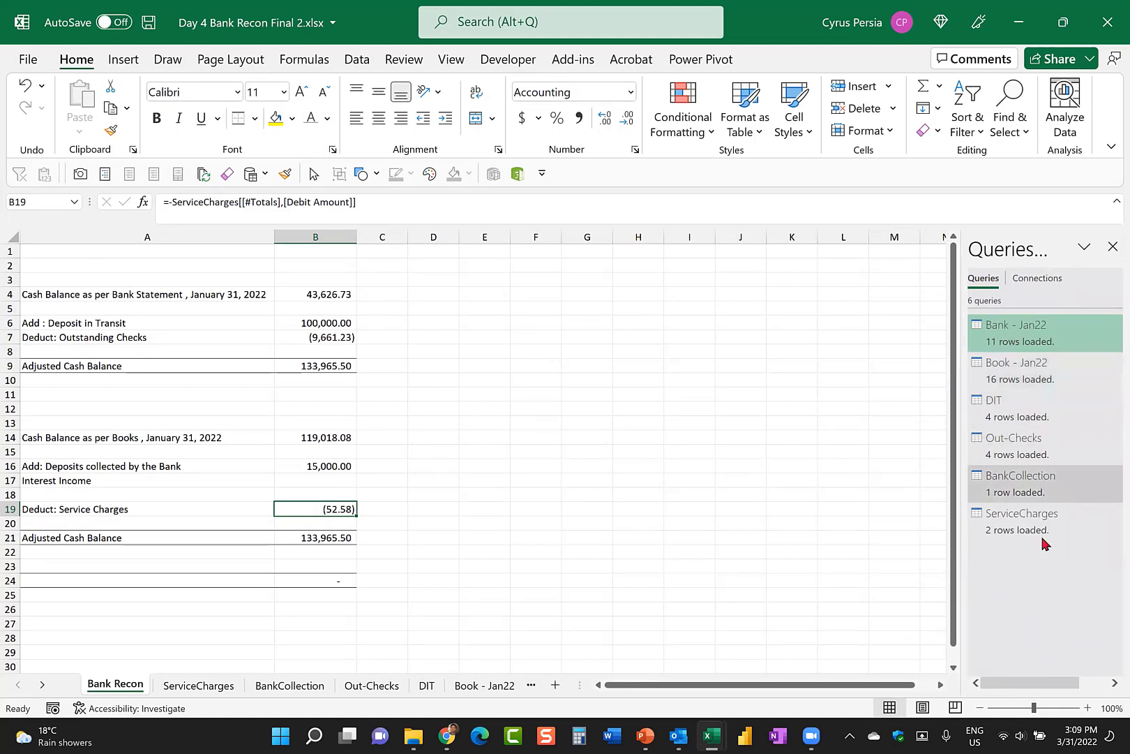
{"action": "double_click", "coordinate": [1083, 523]}
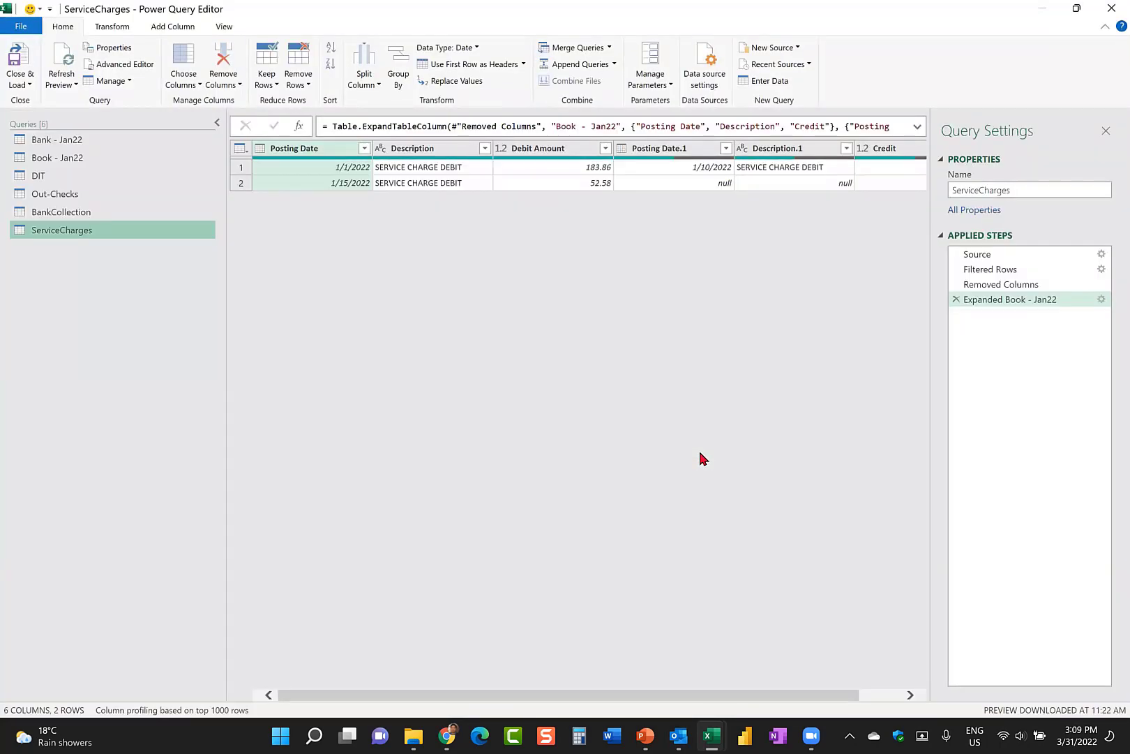
{"action": "left_click", "coordinate": [129, 142]}
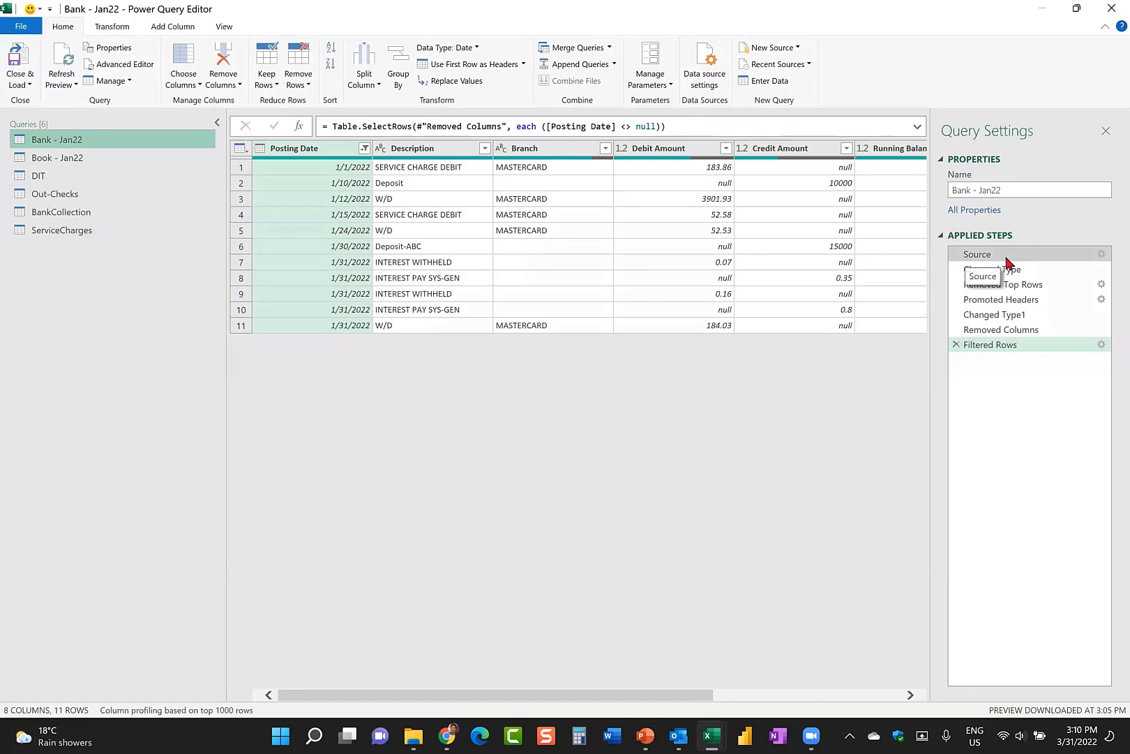
Change the Bank - Jan22 query's source file to Bank Details - Feb22.csv in the Bank folder and rename the query Bank - Feb22.
{"action": "left_click", "coordinate": [1104, 256]}
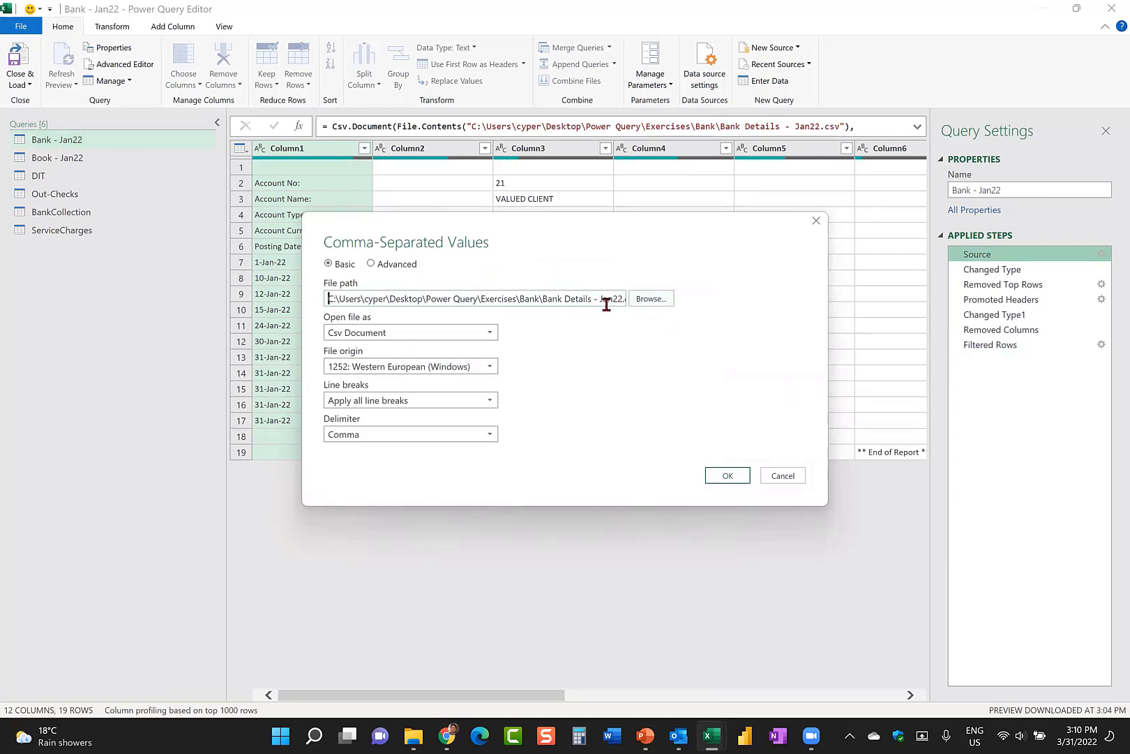
{"action": "left_click_drag", "start_coordinate": [600, 298], "coordinate": [626, 301]}
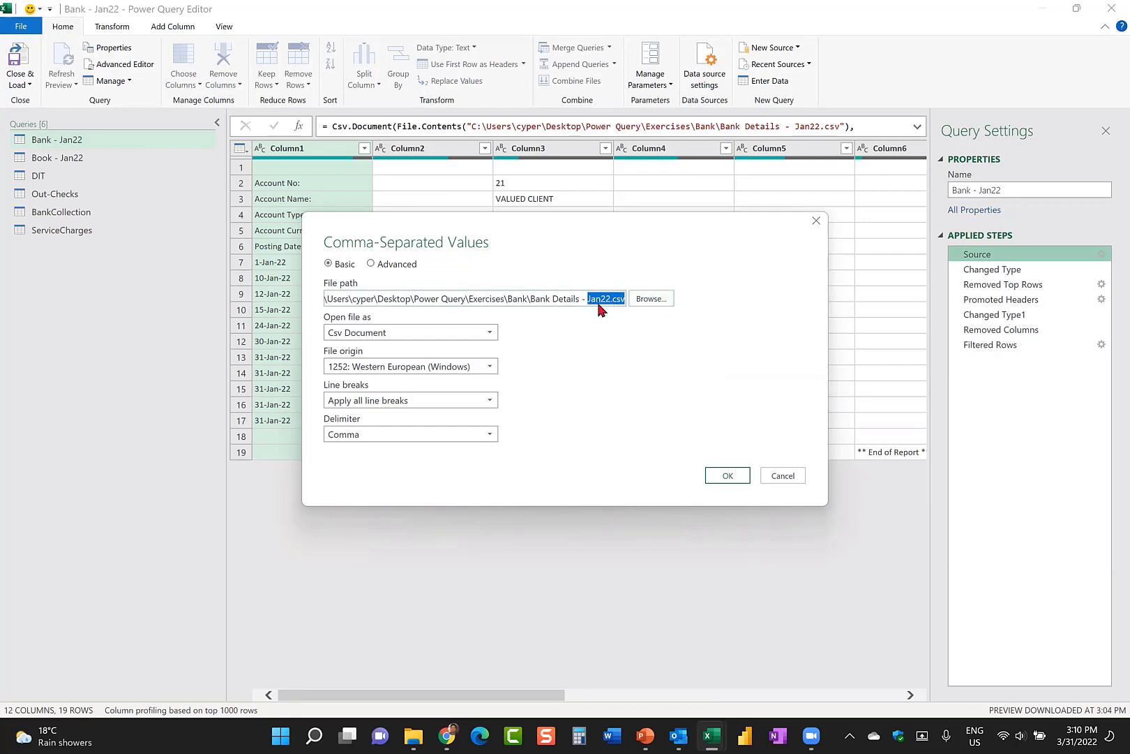
{"action": "left_click", "coordinate": [652, 299]}
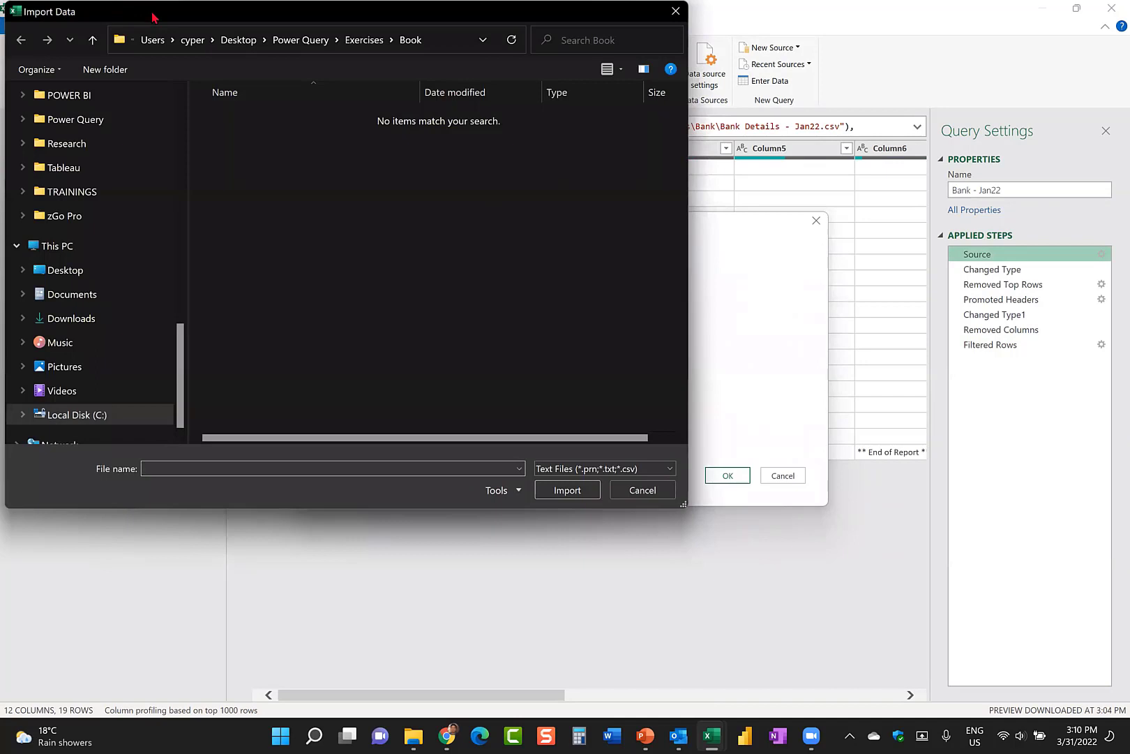
{"action": "left_click_drag", "start_coordinate": [176, 30], "coordinate": [302, 96]}
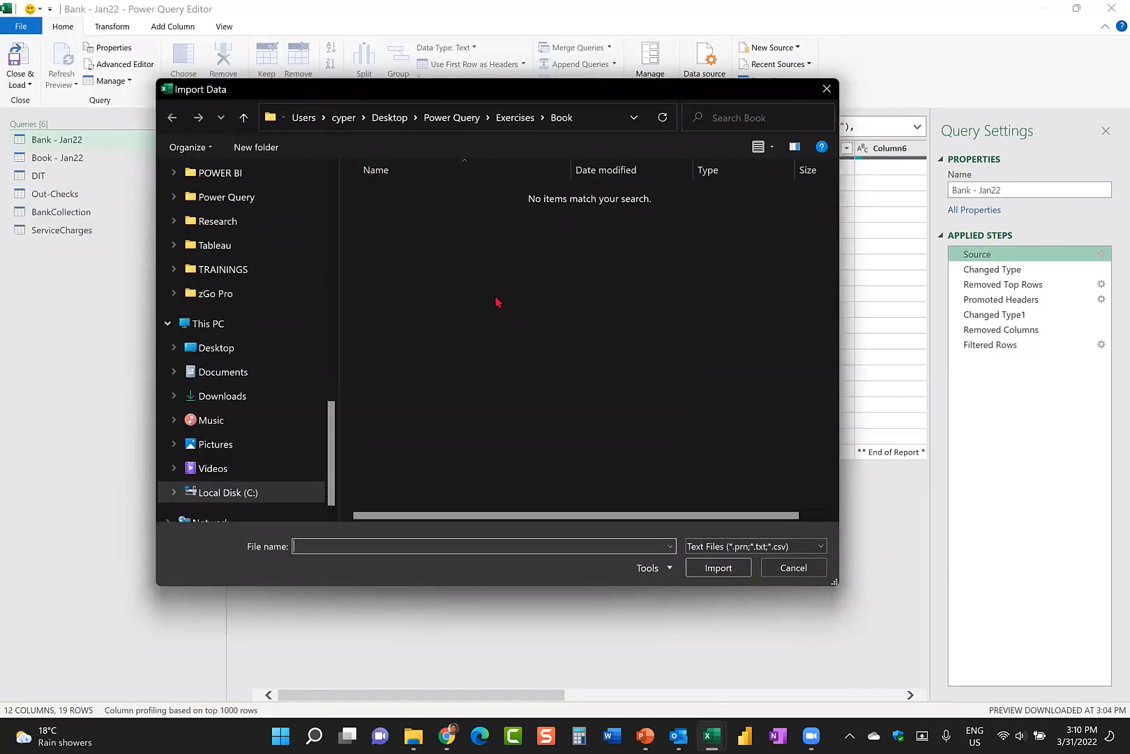
{"action": "left_click", "coordinate": [516, 118]}
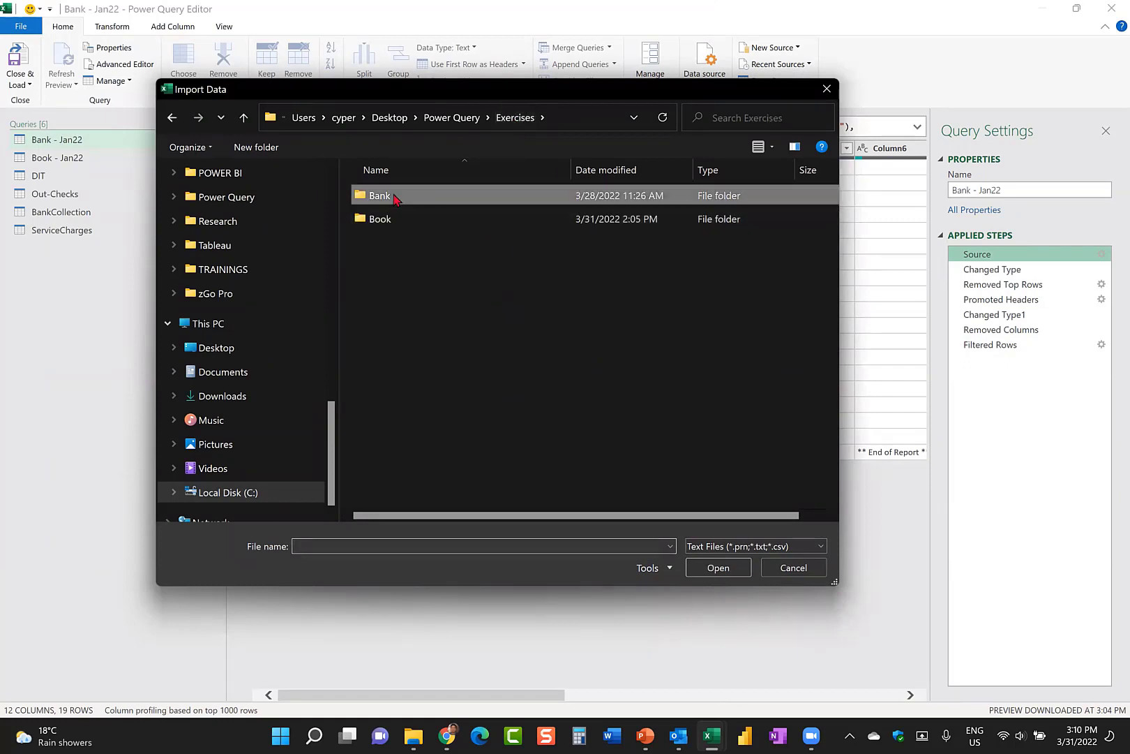
{"action": "double_click", "coordinate": [394, 199]}
{"action": "left_click", "coordinate": [445, 198]}
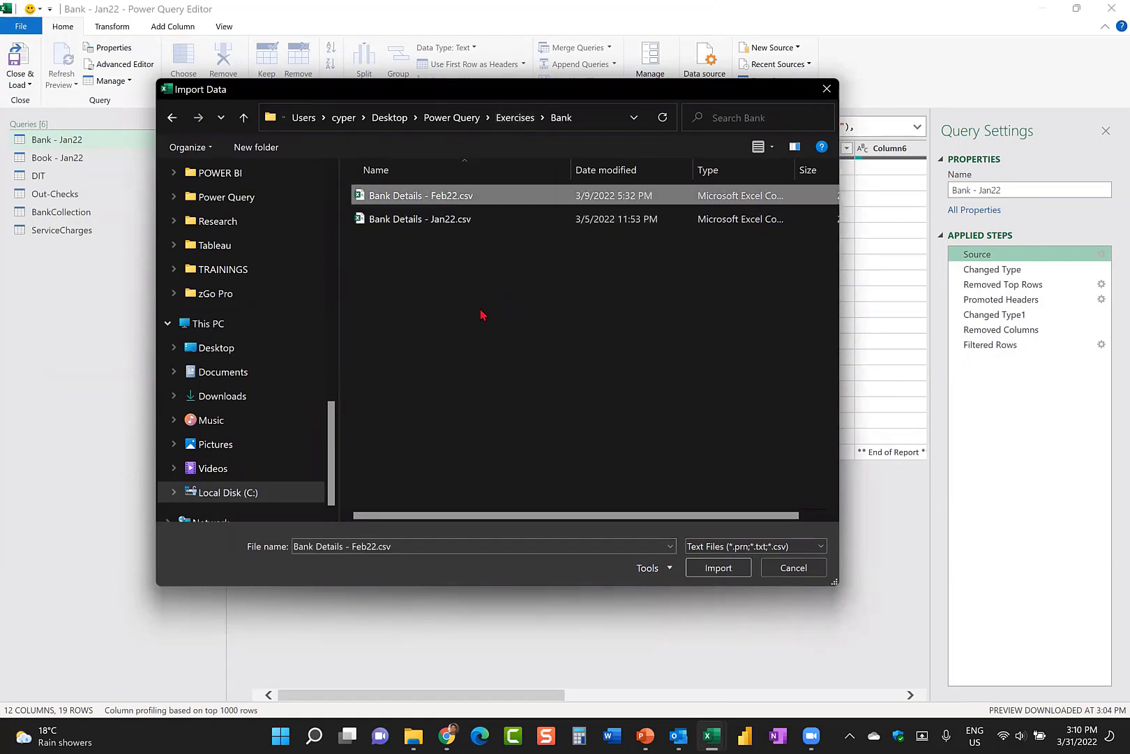
{"action": "left_click", "coordinate": [718, 567]}
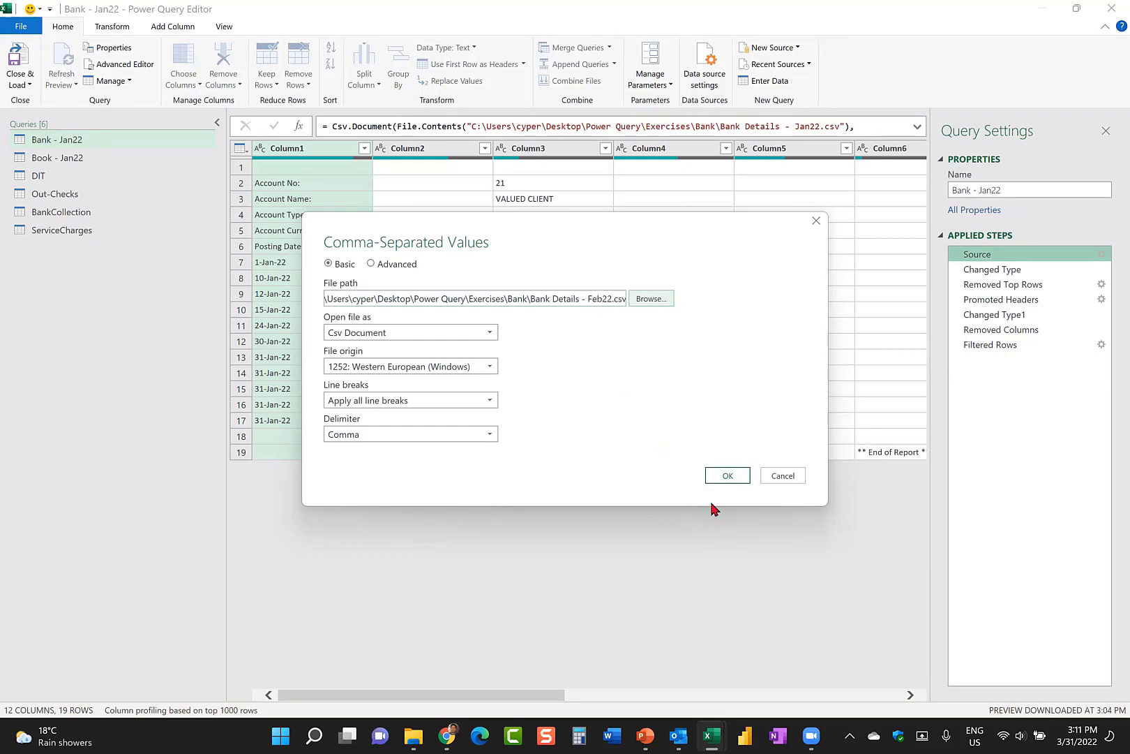
{"action": "left_click", "coordinate": [726, 477]}
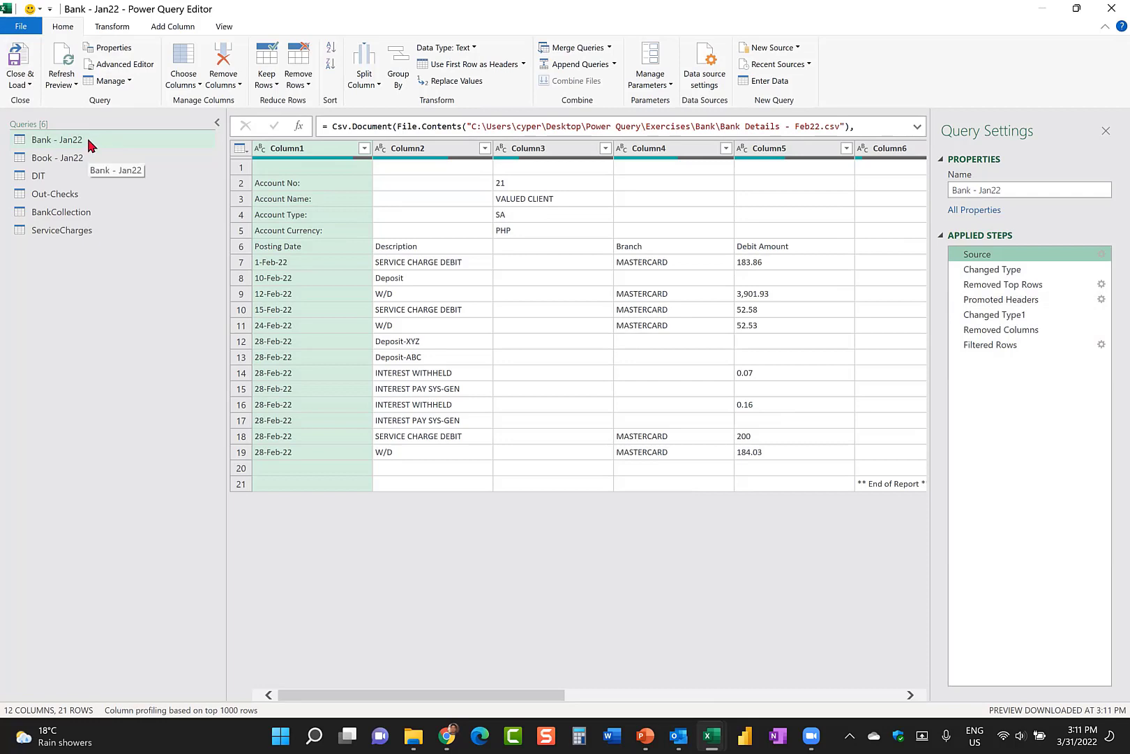
{"action": "left_click", "coordinate": [980, 190]}
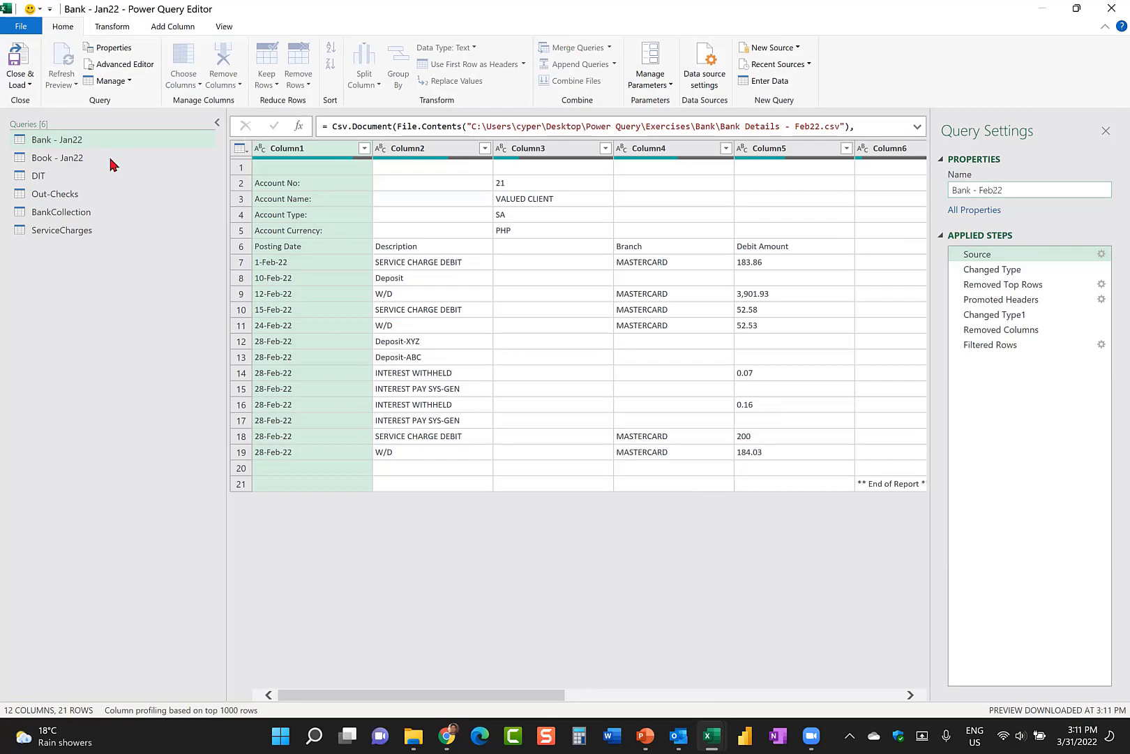
{"action": "key", "text": "Return"}
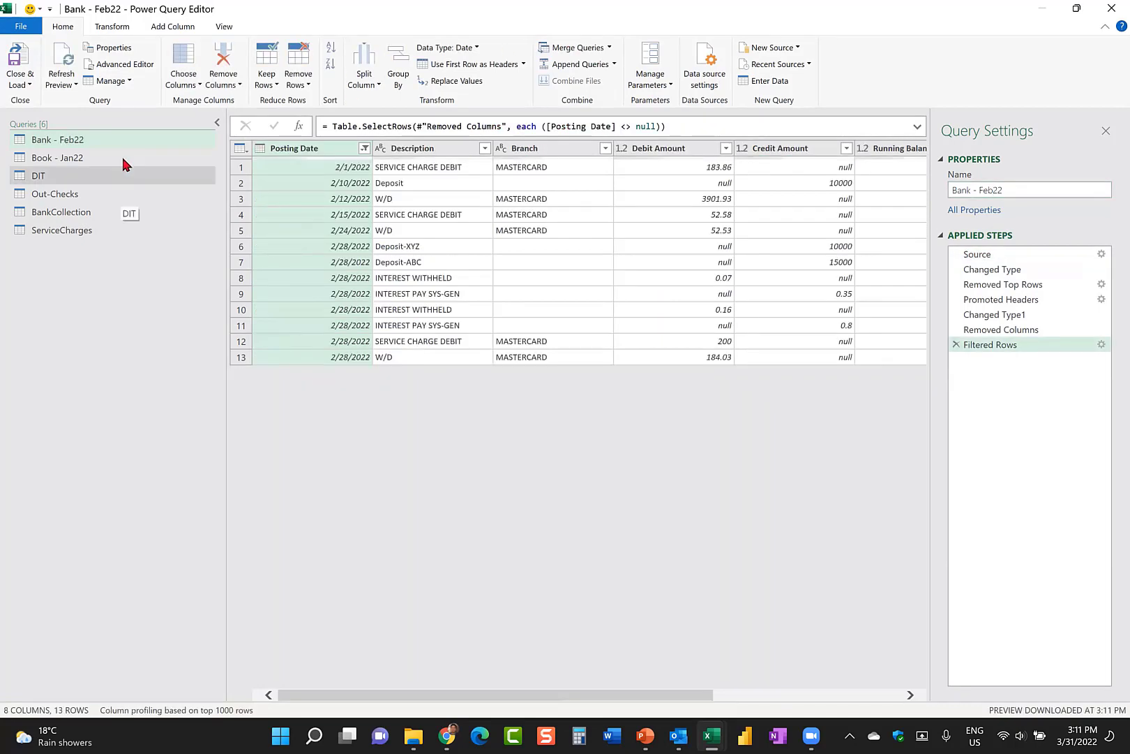
Change the Book - Jan22 query's source file to Book - Feb22.xlsx in the Book folder and rename the query Book - Feb22.
{"action": "left_click", "coordinate": [125, 160]}
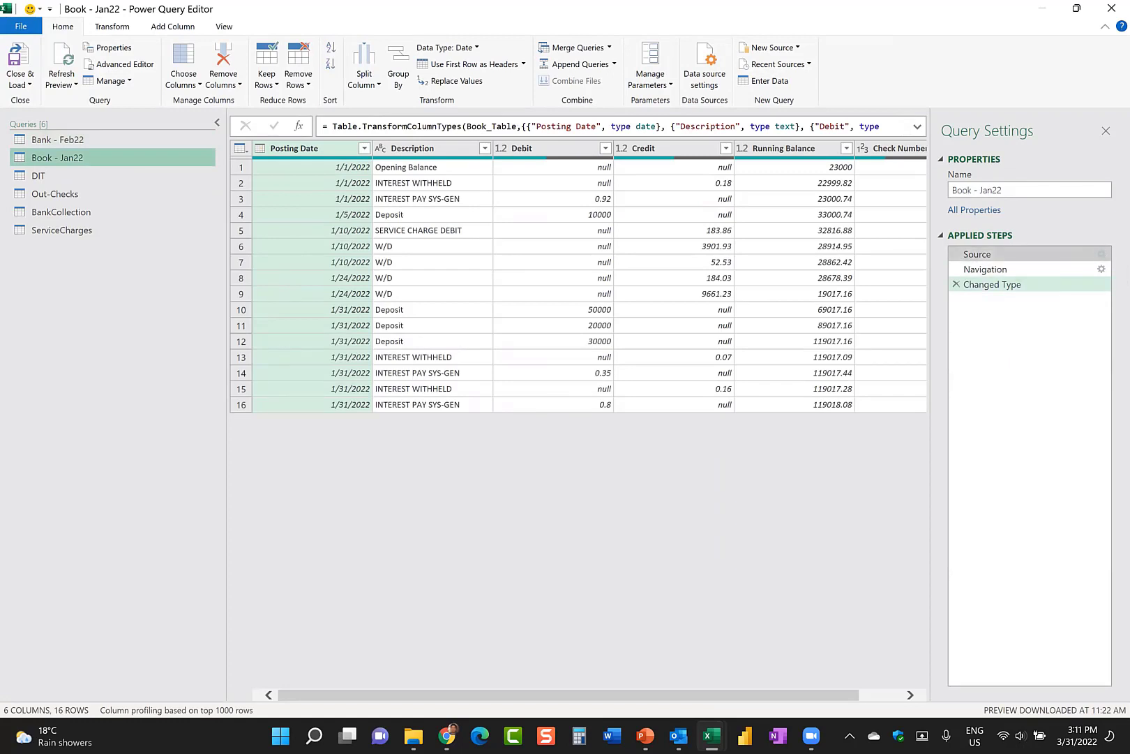
{"action": "left_click", "coordinate": [1103, 256]}
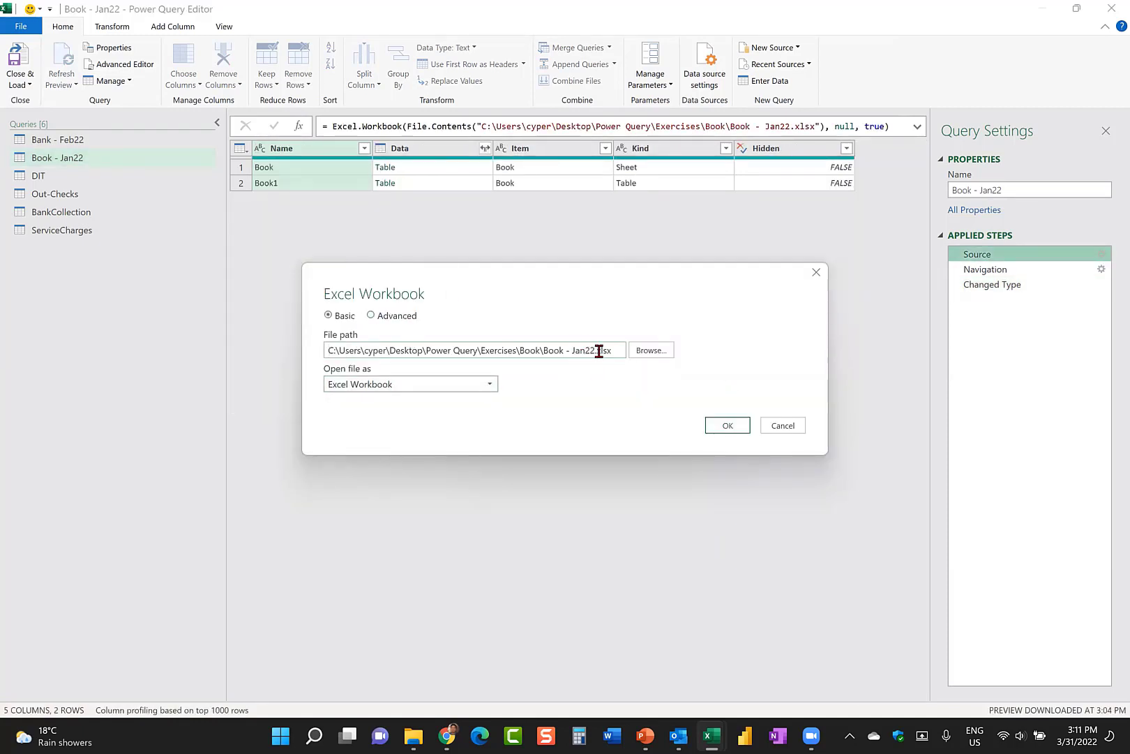
{"action": "left_click", "coordinate": [652, 352]}
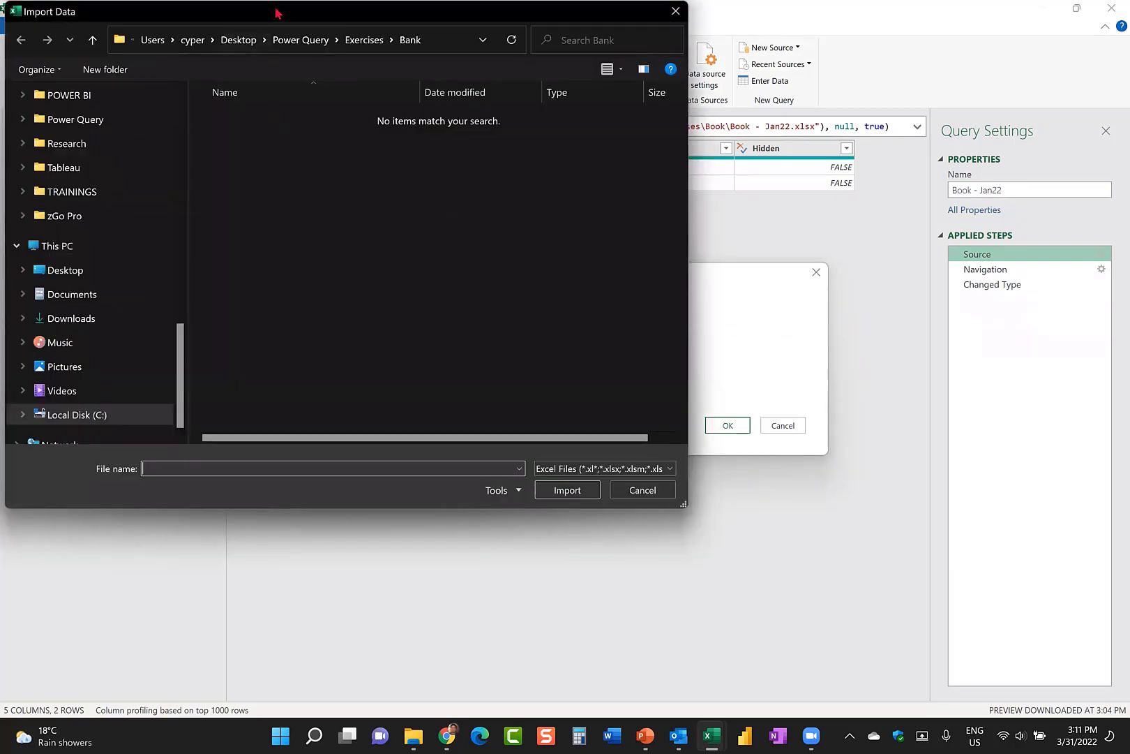
{"action": "left_click_drag", "start_coordinate": [288, 22], "coordinate": [397, 93]}
{"action": "left_click", "coordinate": [473, 110]}
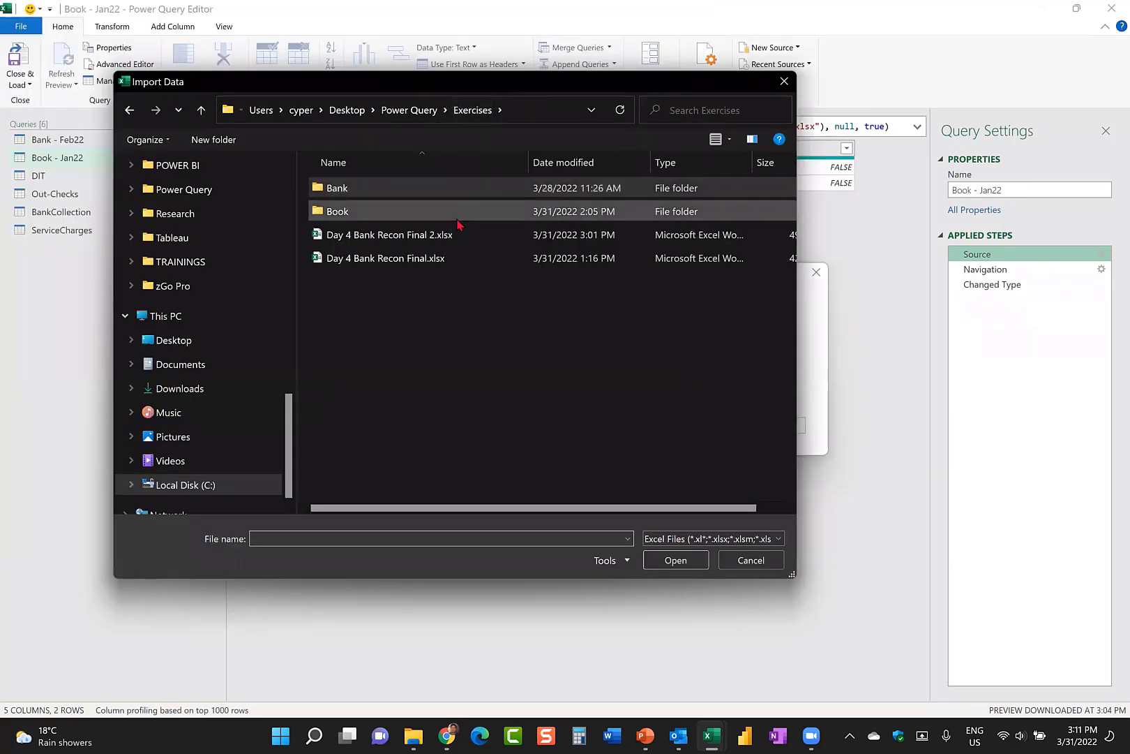
{"action": "double_click", "coordinate": [358, 213]}
{"action": "left_click", "coordinate": [366, 188]}
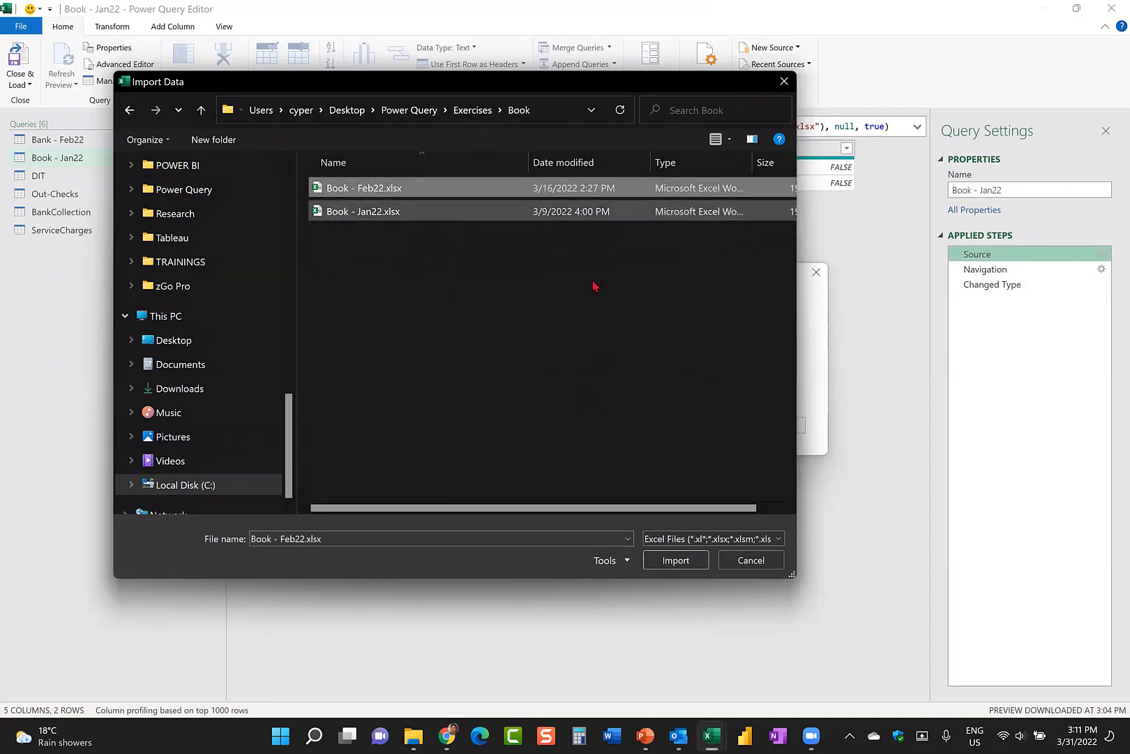
{"action": "left_click", "coordinate": [676, 560]}
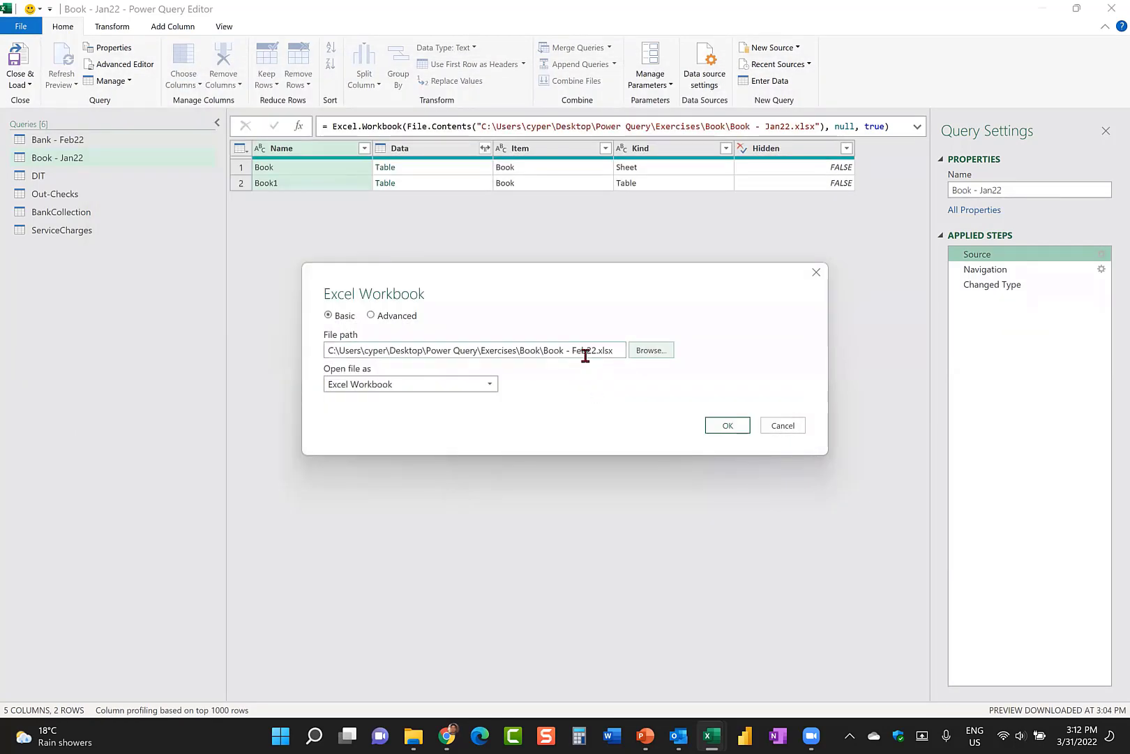
{"action": "left_click", "coordinate": [727, 427]}
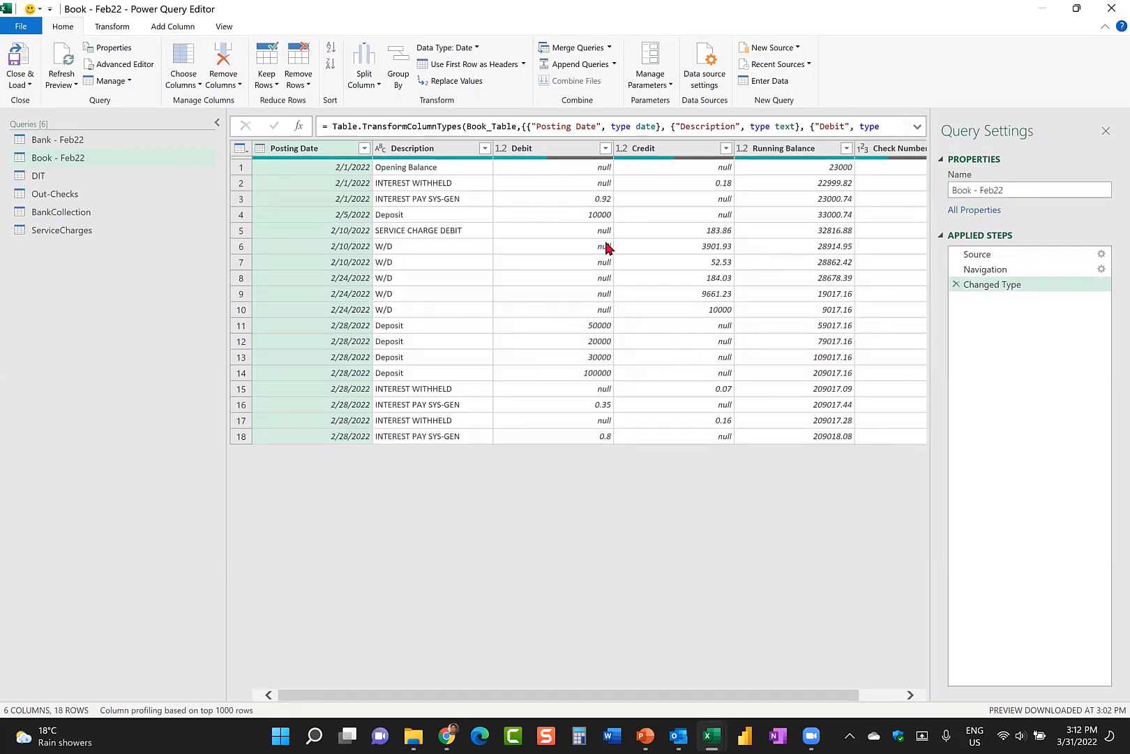
Close and load the updated queries into the workbook and return to the Bank Recon sheet.
{"action": "left_click", "coordinate": [28, 83]}
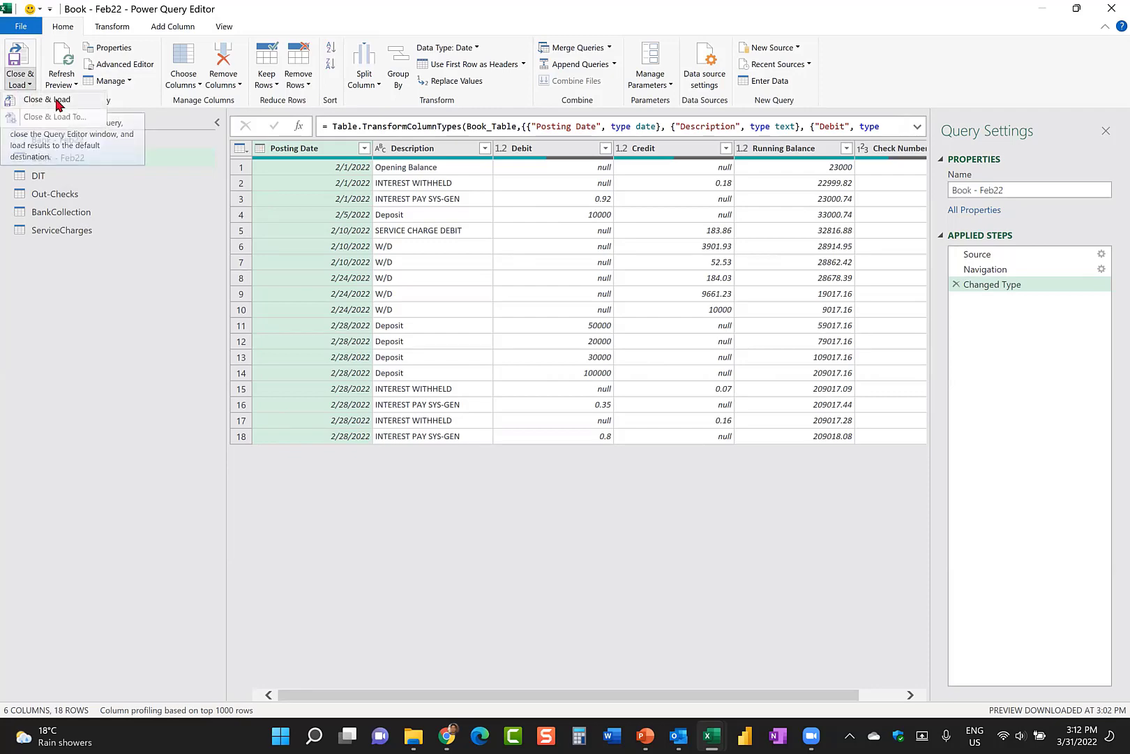
{"action": "left_click", "coordinate": [56, 100]}
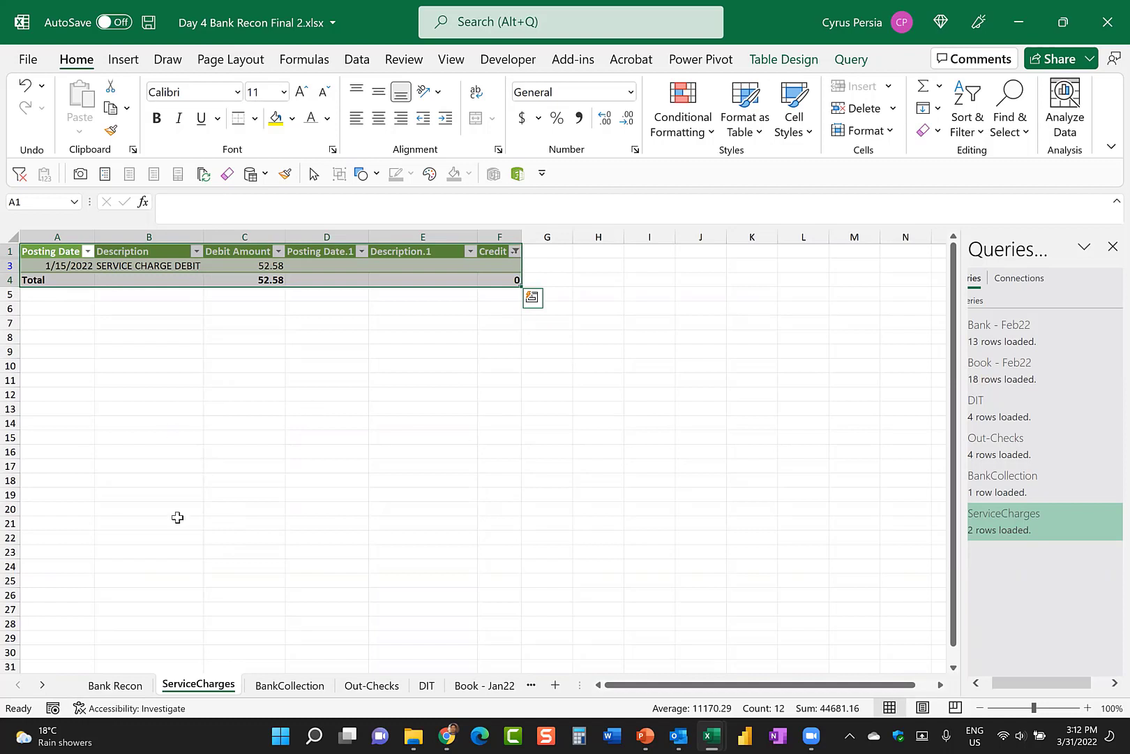
{"action": "left_click", "coordinate": [112, 686]}
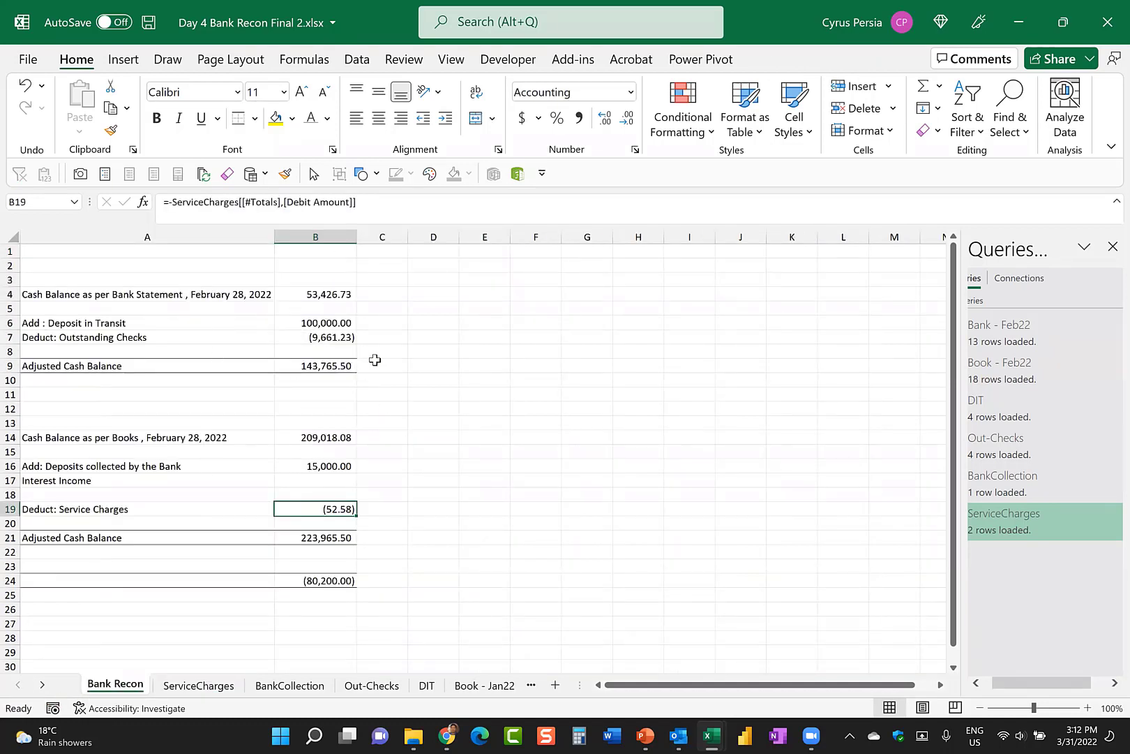
Review the cash balance labels in A4 and A14 and the balance formulas in B4 and B14.
{"action": "left_click", "coordinate": [222, 295]}
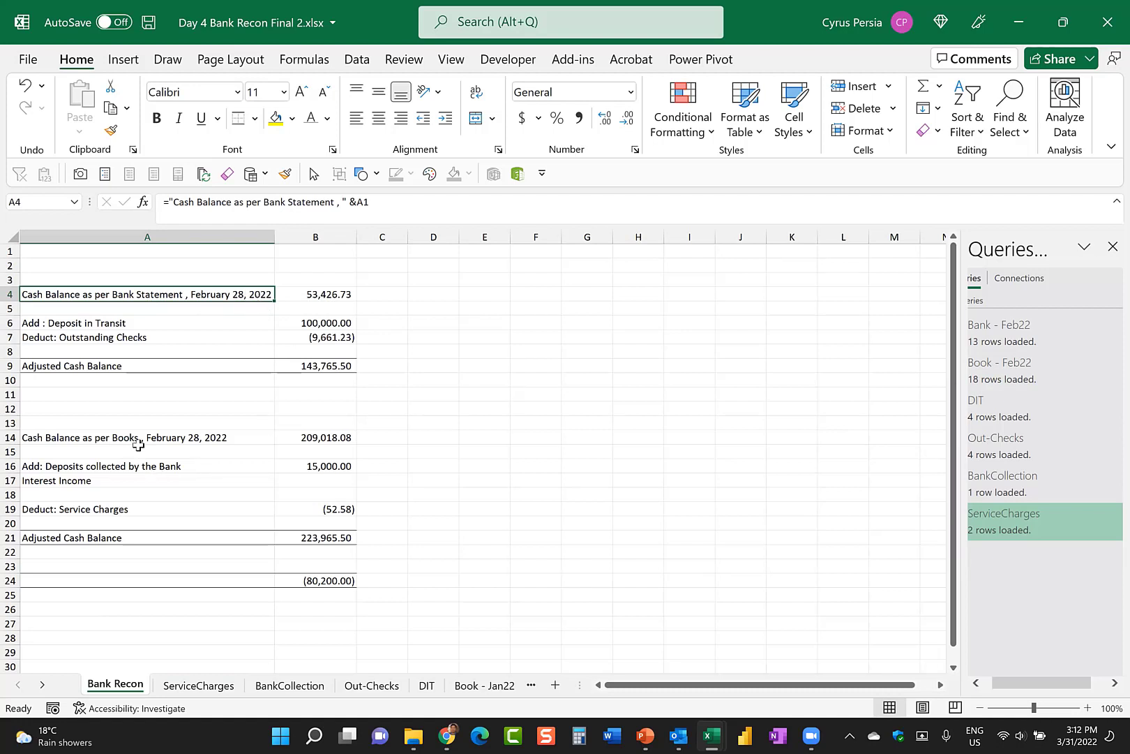
{"action": "left_click", "coordinate": [142, 437]}
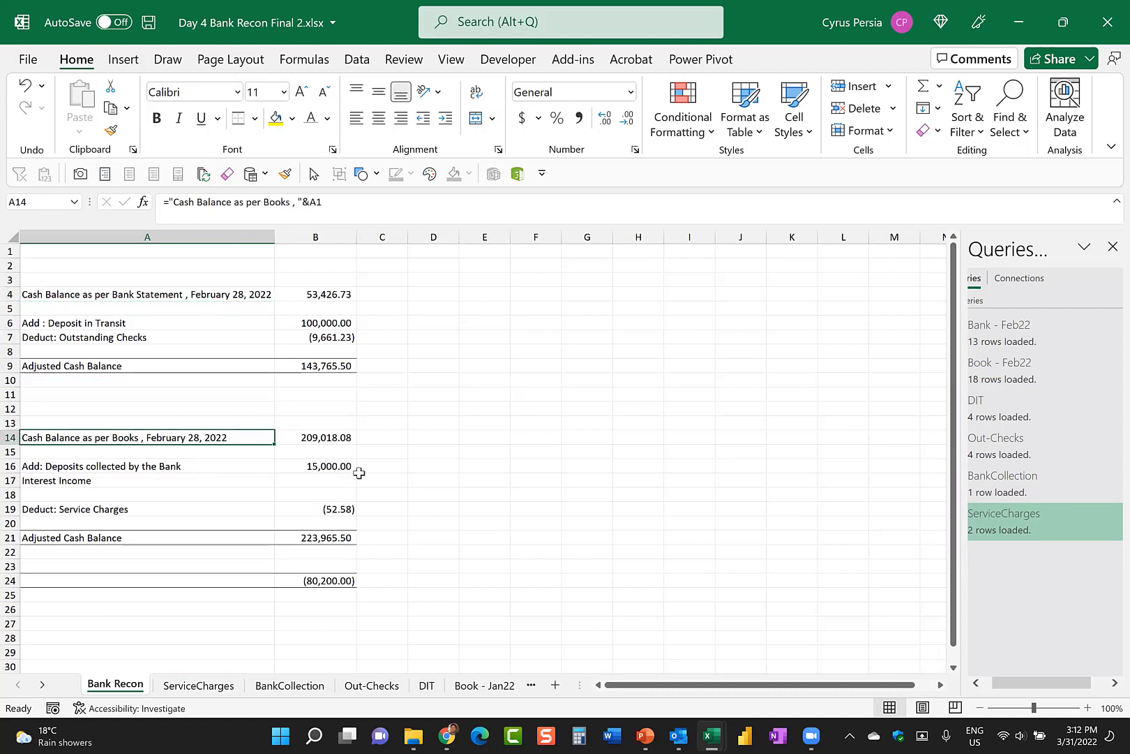
{"action": "left_click", "coordinate": [335, 295]}
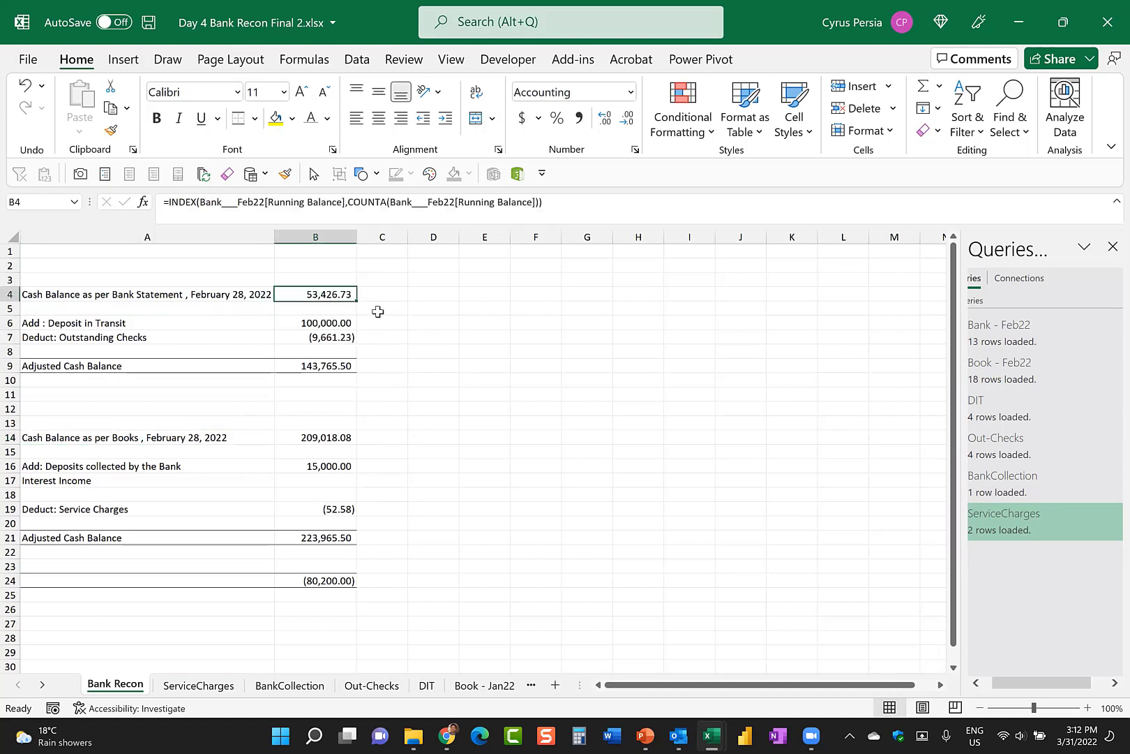
{"action": "left_click", "coordinate": [333, 439]}
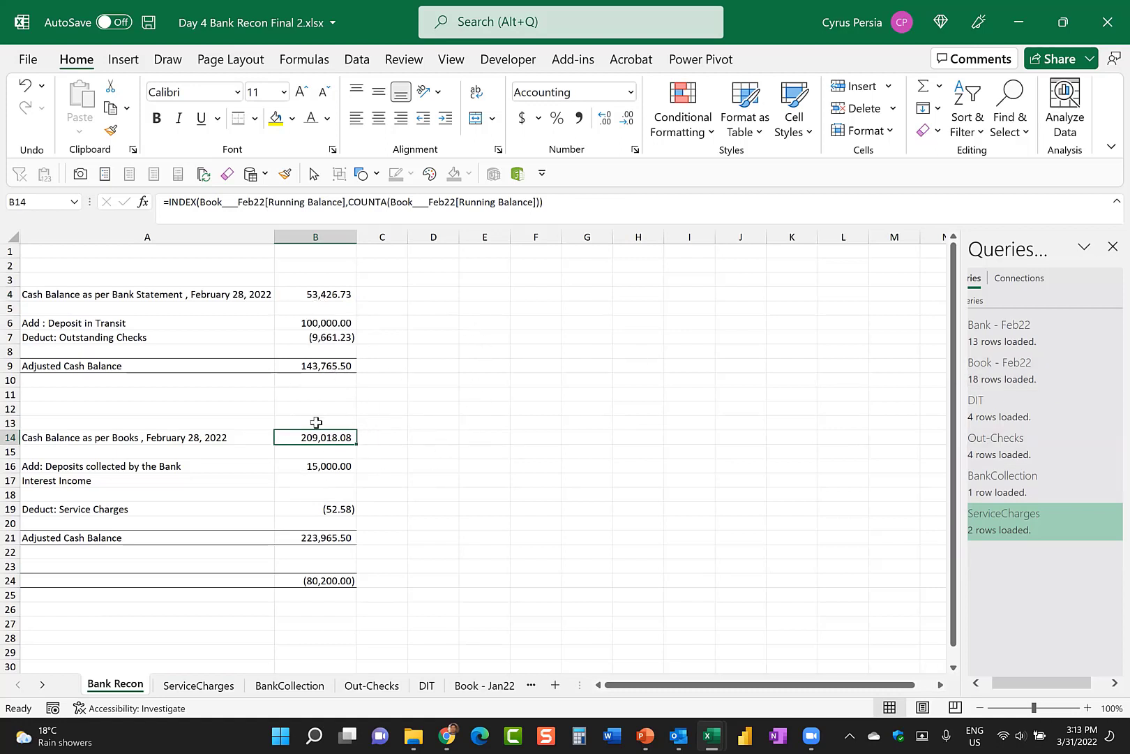
Refresh all queries in the workbook and select the reconciliation difference in B24.
{"action": "left_click", "coordinate": [355, 60]}
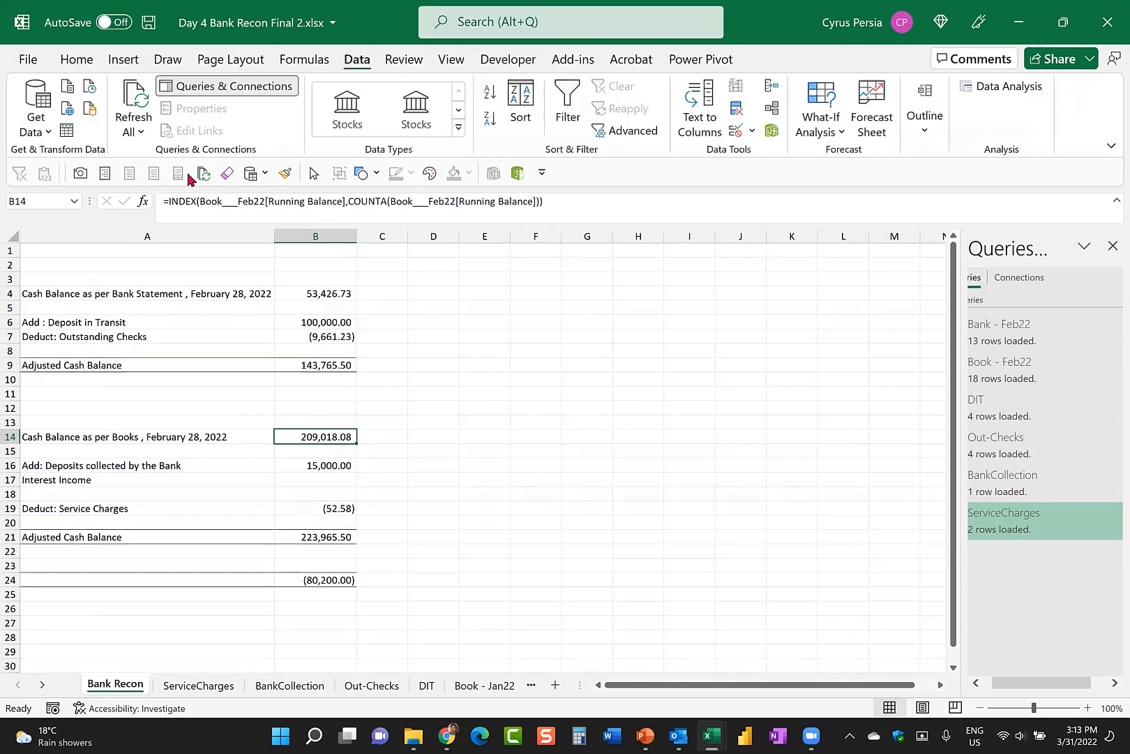
{"action": "left_click", "coordinate": [134, 131]}
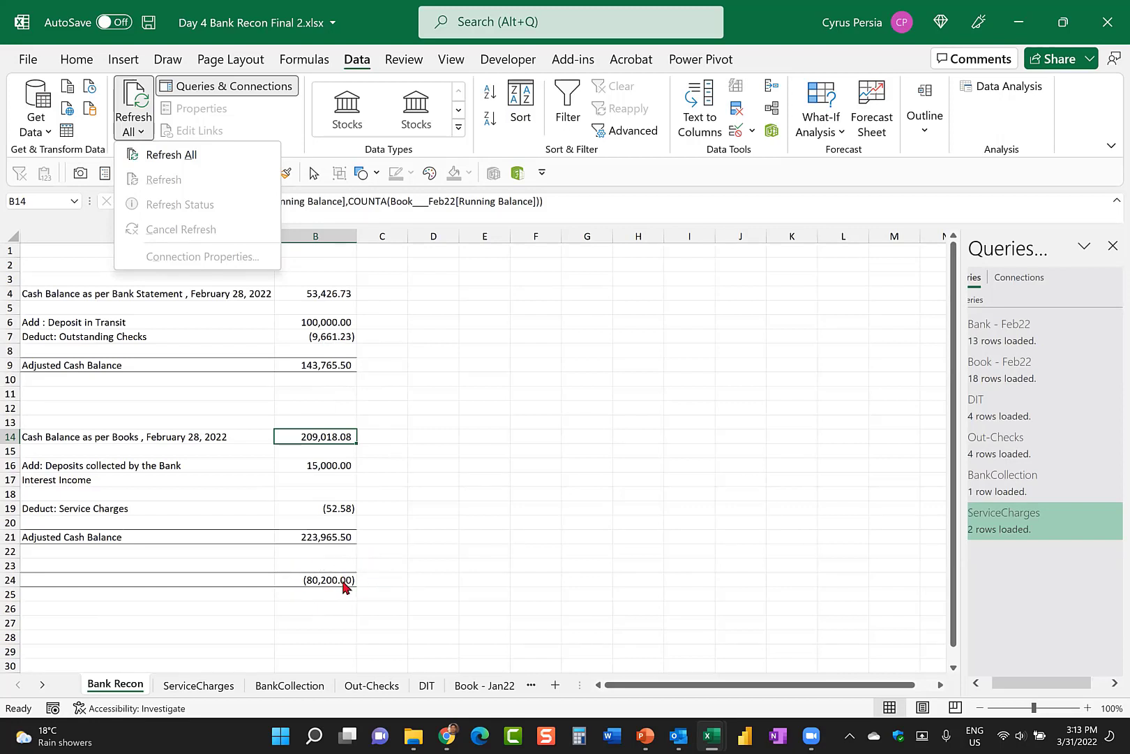
{"action": "left_click", "coordinate": [181, 158]}
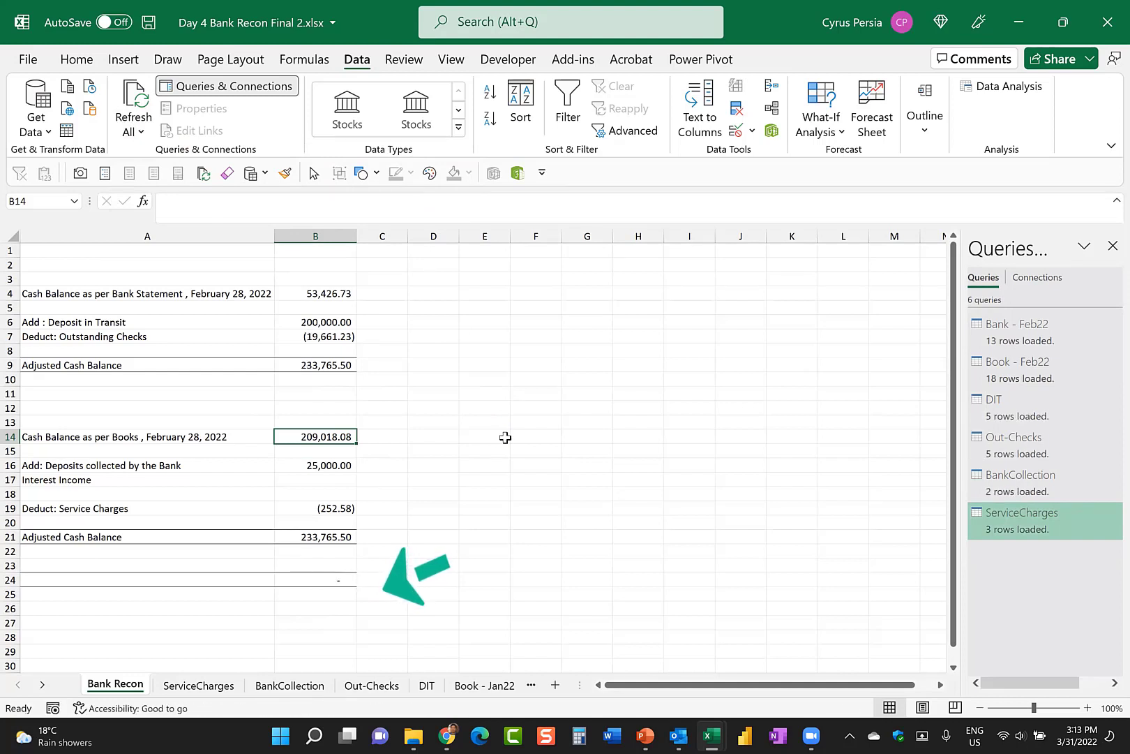
{"action": "left_click", "coordinate": [327, 578]}
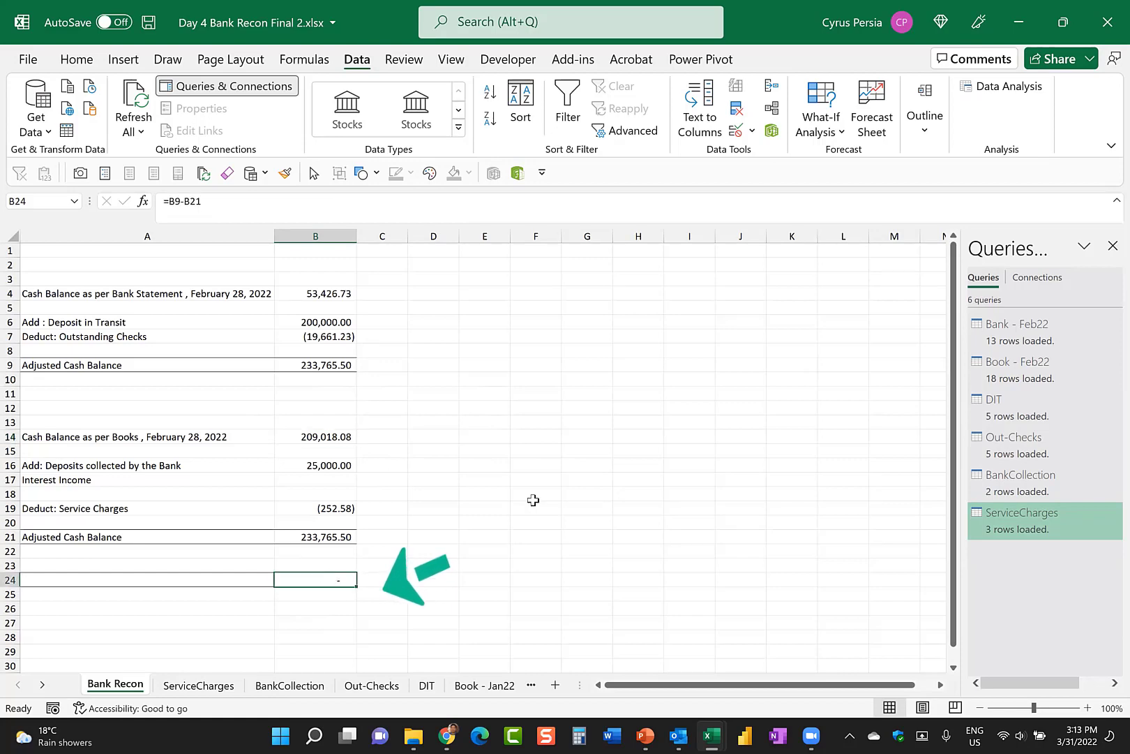